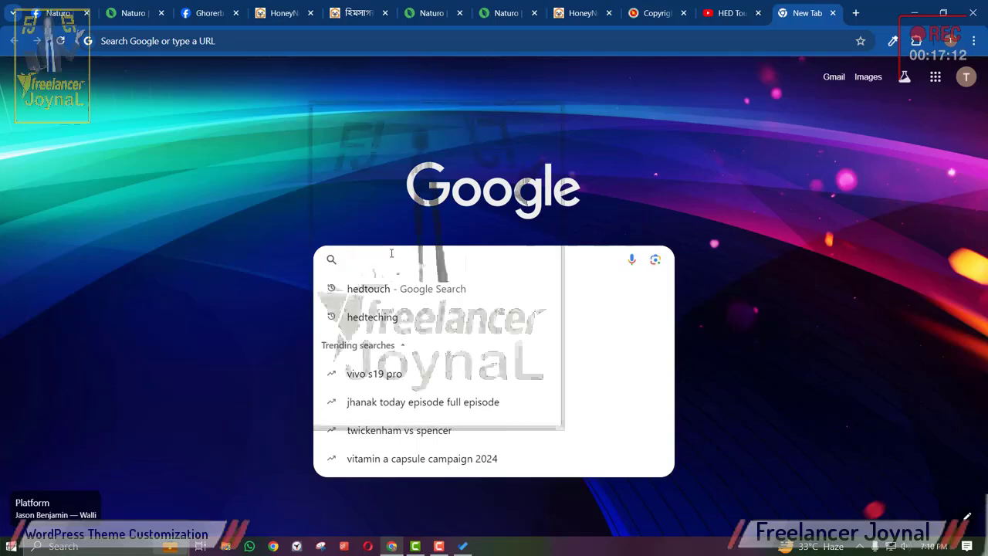
# Search Google for "hedtouch" and look through the results for the HED Touch site.
pyautogui.write('hed')
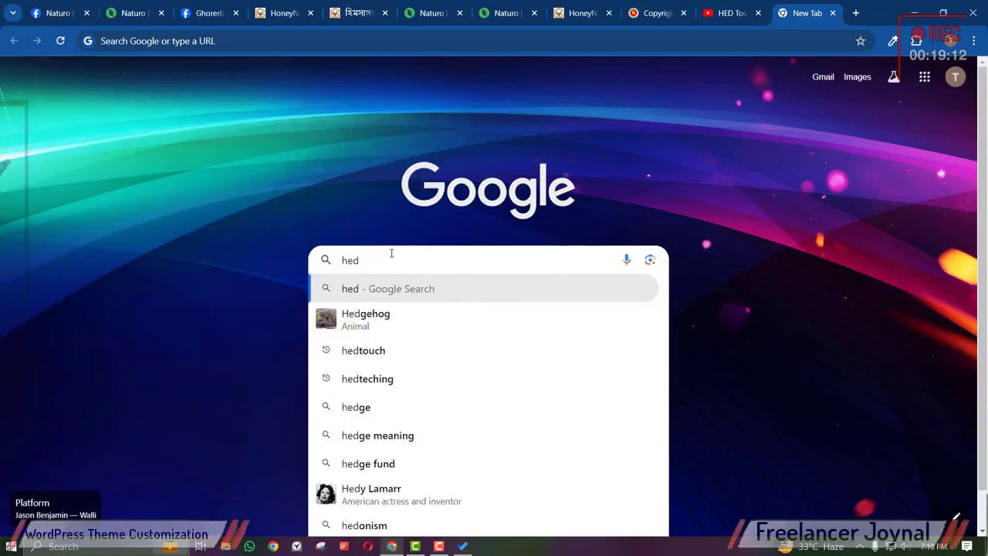
pyautogui.write('touch')
pyautogui.press('Return')
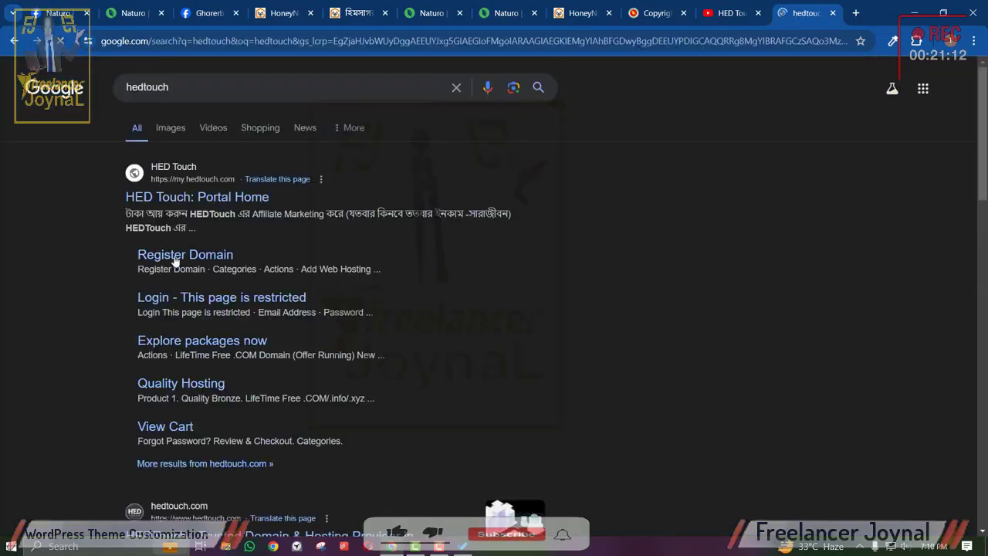
pyautogui.scroll(-3, 228, 388)
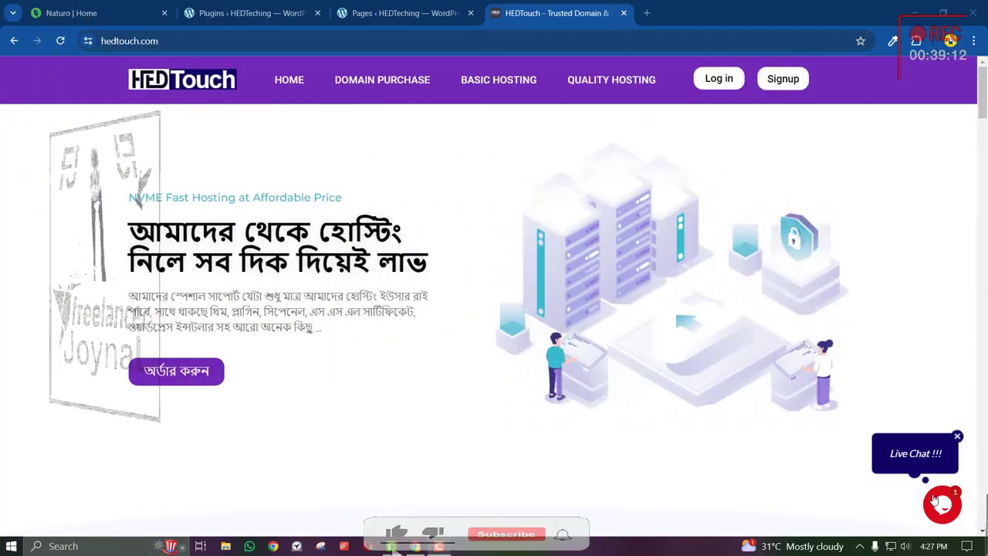
# Look through the HEDTouch home page, covering its hosting features, video tutorials and web hosting plans.
pyautogui.scroll(-5, 934, 500)
pyautogui.scroll(-7, 934, 500)
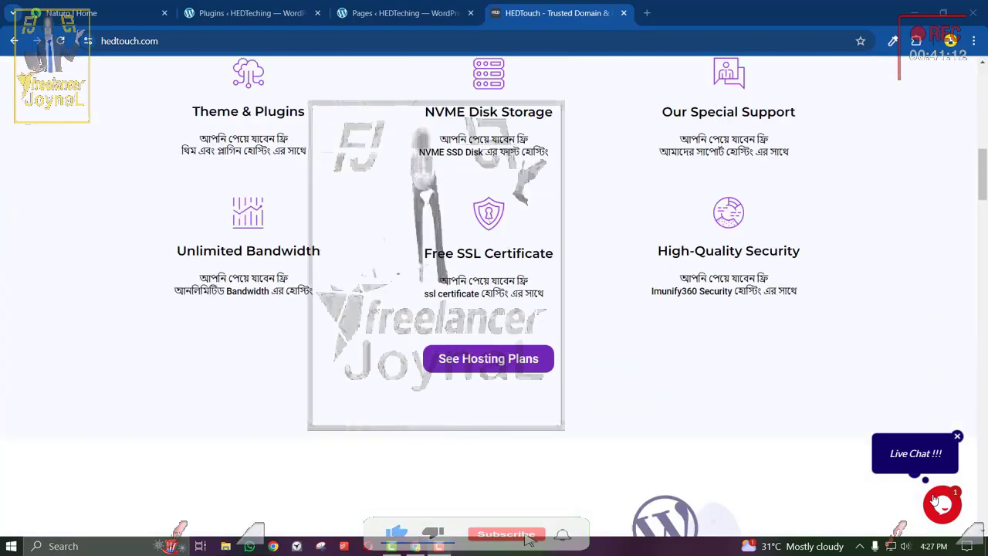
pyautogui.scroll(3, 934, 500)
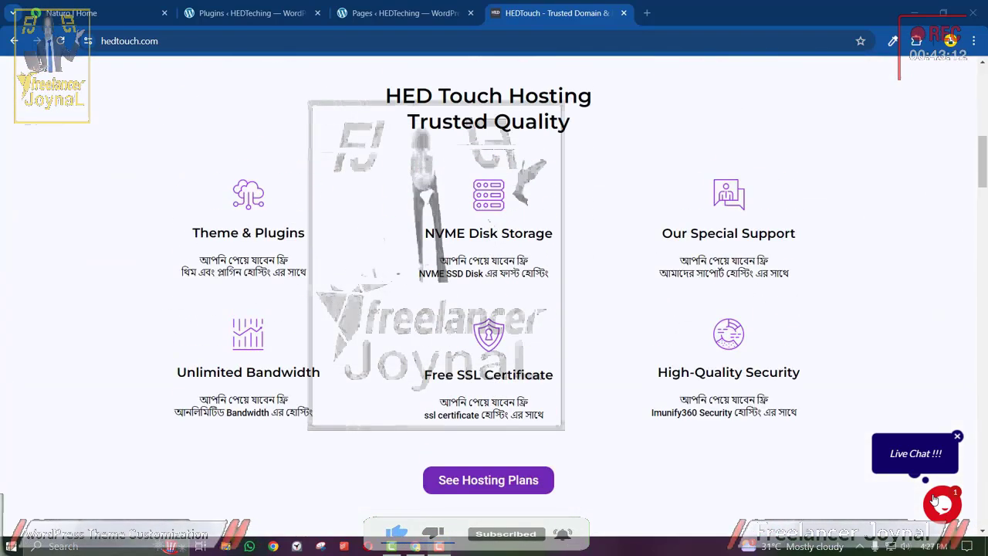
pyautogui.scroll(-6, 934, 500)
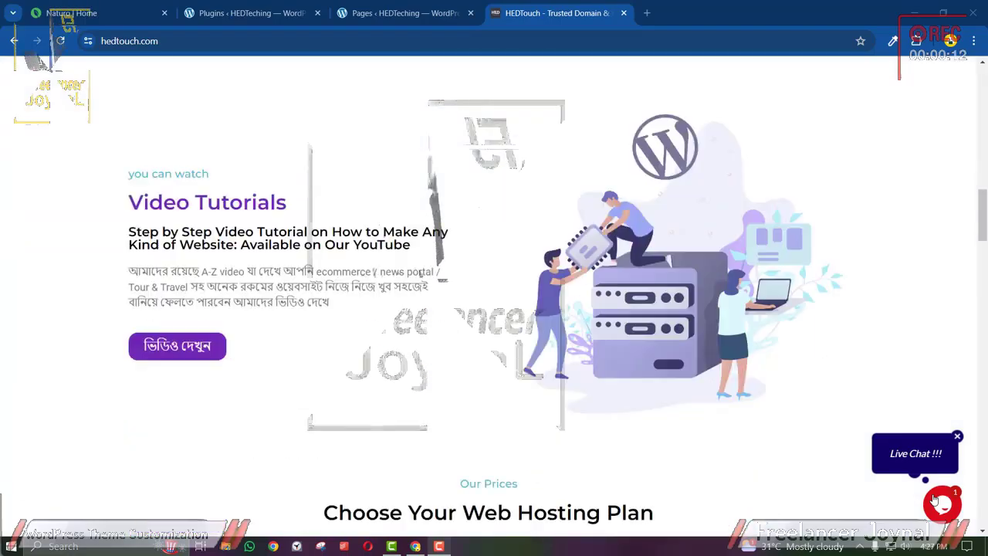
pyautogui.scroll(-2, 934, 500)
pyautogui.scroll(7, 934, 501)
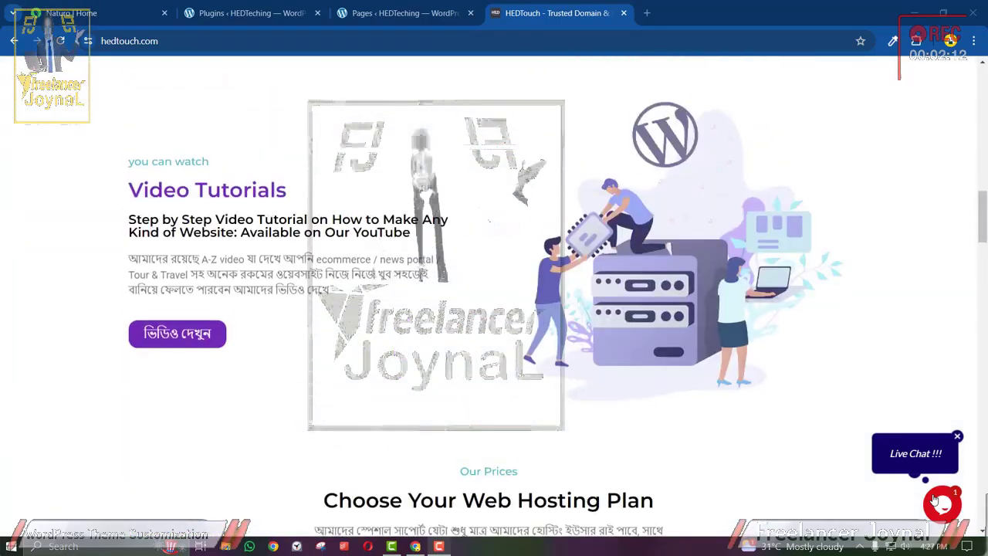
pyautogui.scroll(8, 934, 501)
pyautogui.scroll(-8, 934, 500)
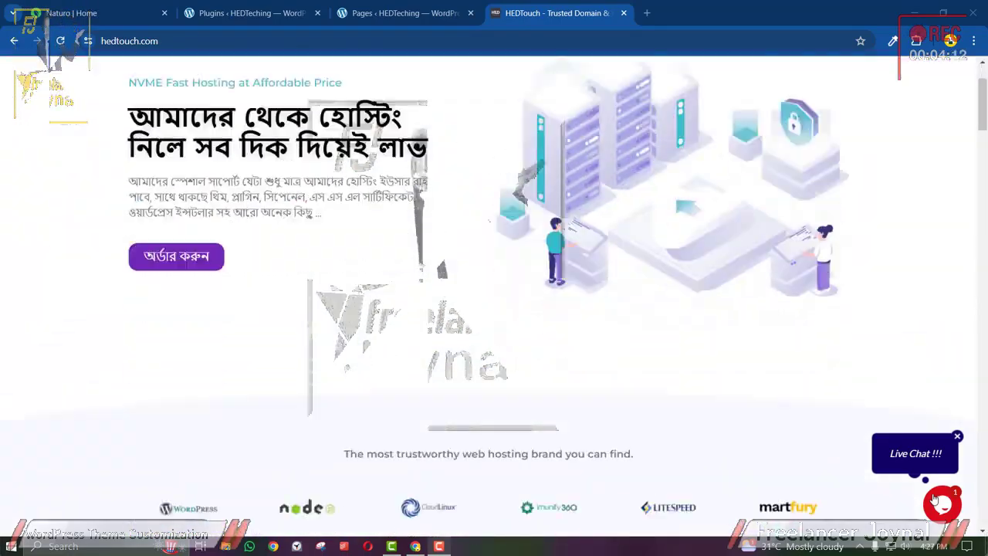
pyautogui.scroll(-9, 935, 500)
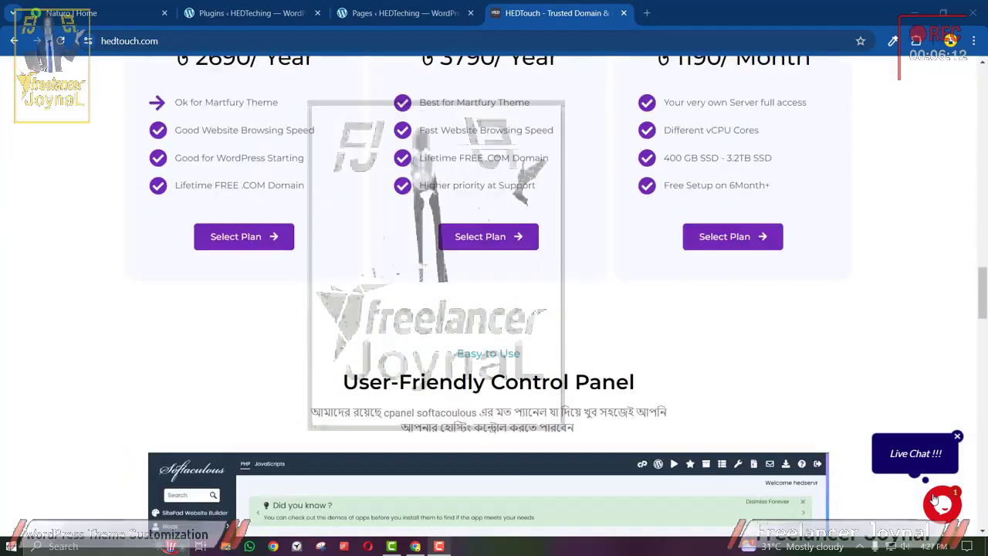
pyautogui.scroll(2, 934, 500)
pyautogui.scroll(1, 934, 501)
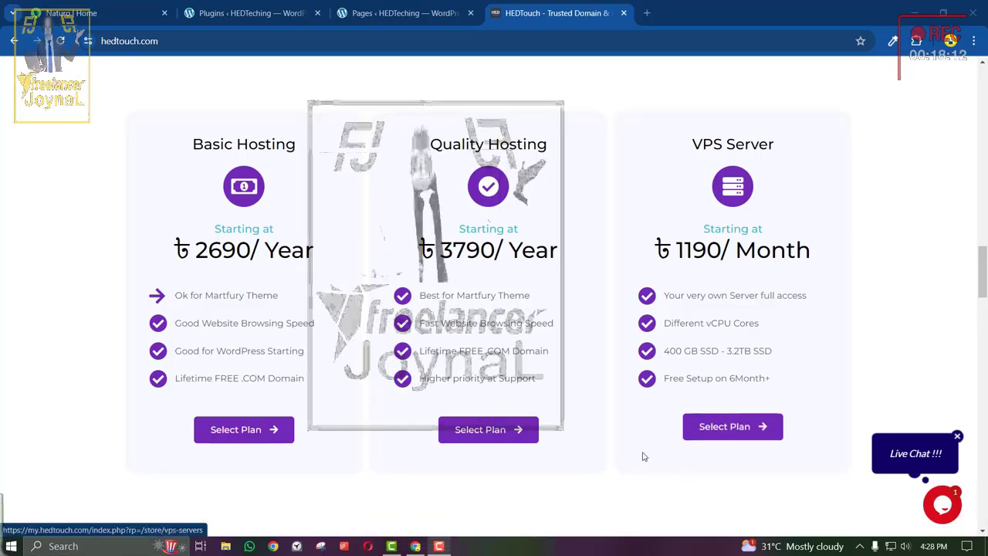
# Select the Quality Hosting plan, switch to the Ecommerce Special category and hide the category menu.
pyautogui.click(498, 438)
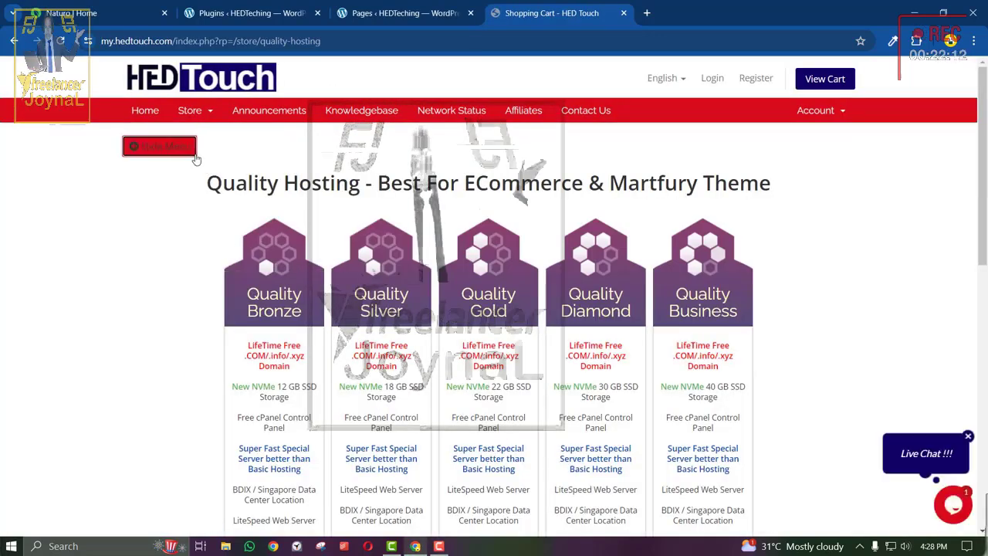
pyautogui.click(193, 152)
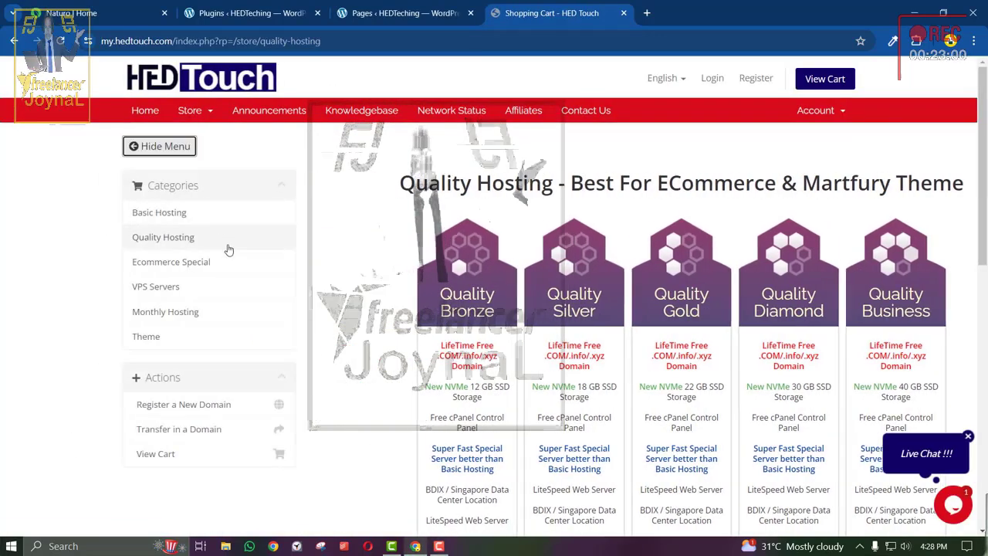
pyautogui.click(183, 262)
pyautogui.click(161, 146)
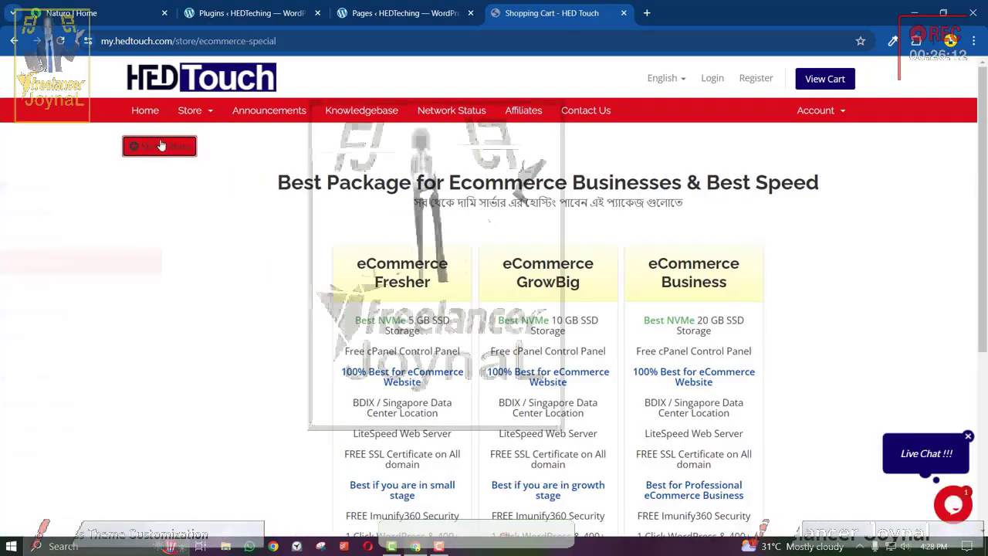
pyautogui.click(164, 145)
# Review the features and monthly prices of the eCommerce Fresher, GrowBig and Business packages.
pyautogui.scroll(-3, 351, 347)
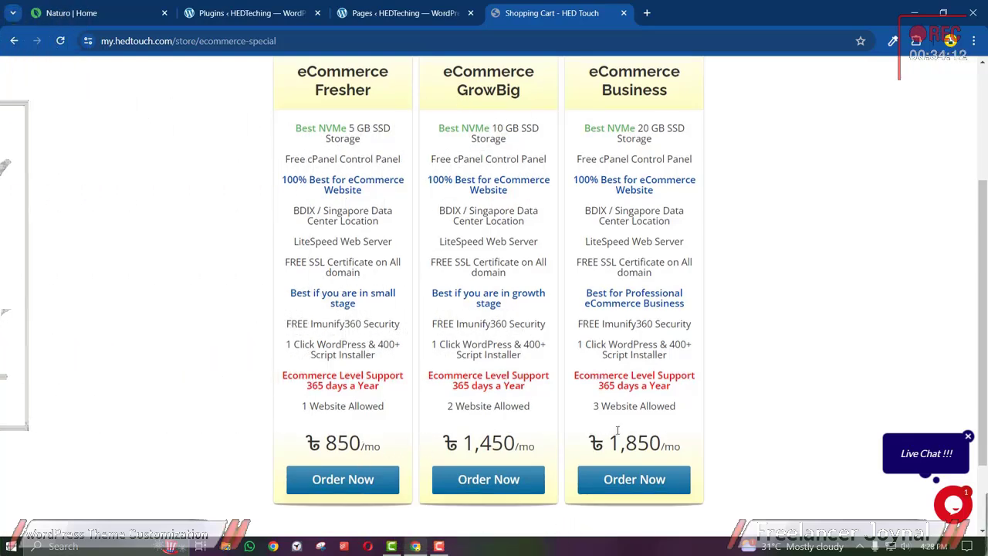
pyautogui.scroll(3, 617, 431)
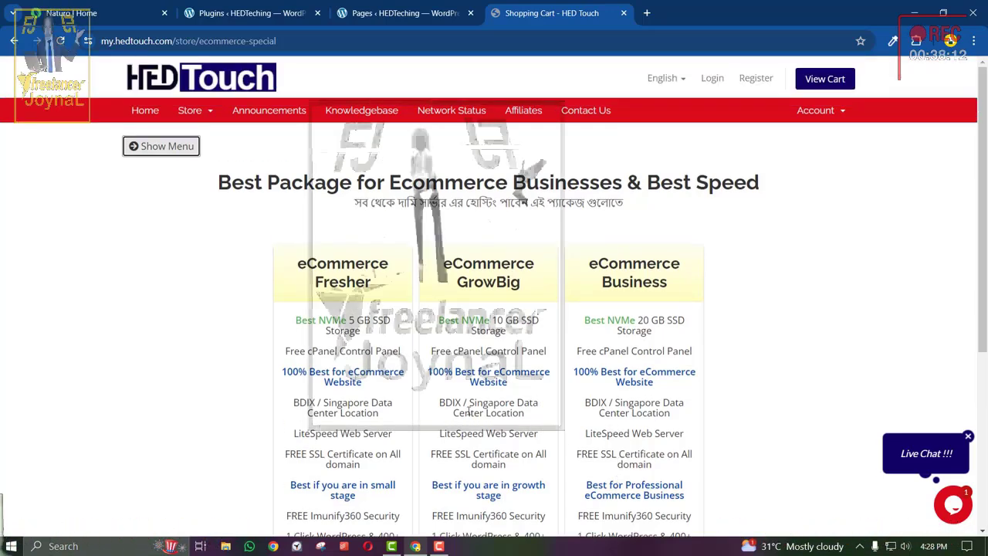
pyautogui.scroll(-3, 467, 412)
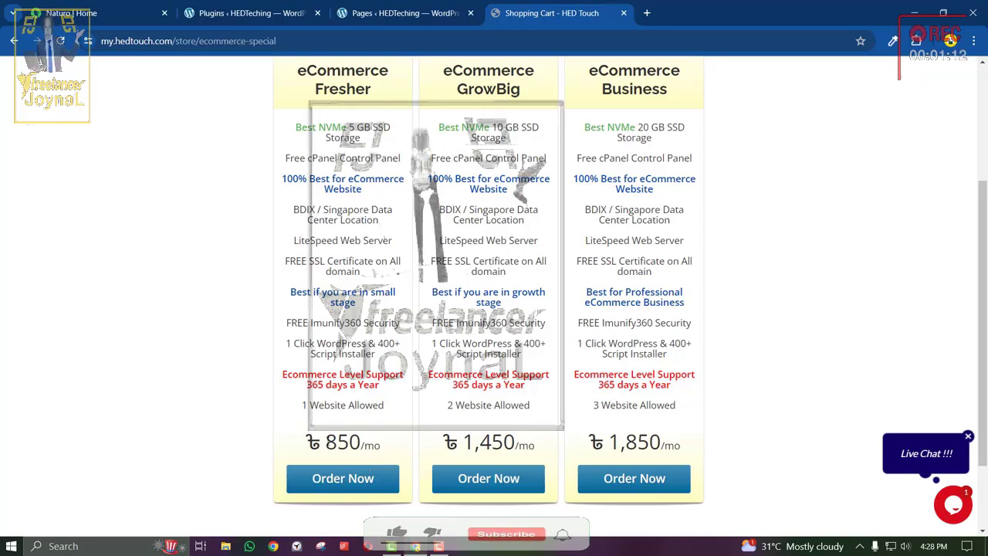
pyautogui.scroll(-2, 332, 442)
pyautogui.scroll(2, 332, 442)
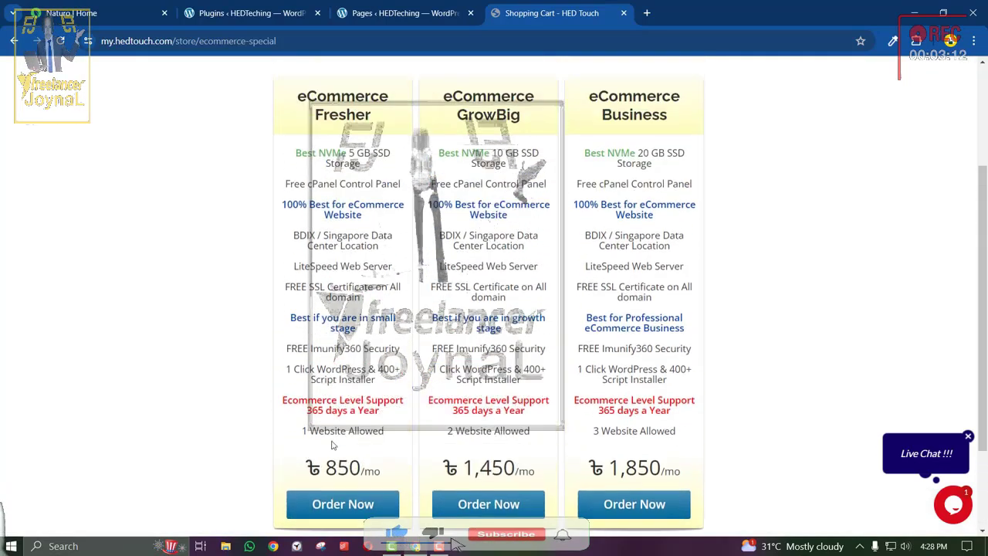
pyautogui.scroll(-1, 333, 445)
pyautogui.scroll(3, 324, 424)
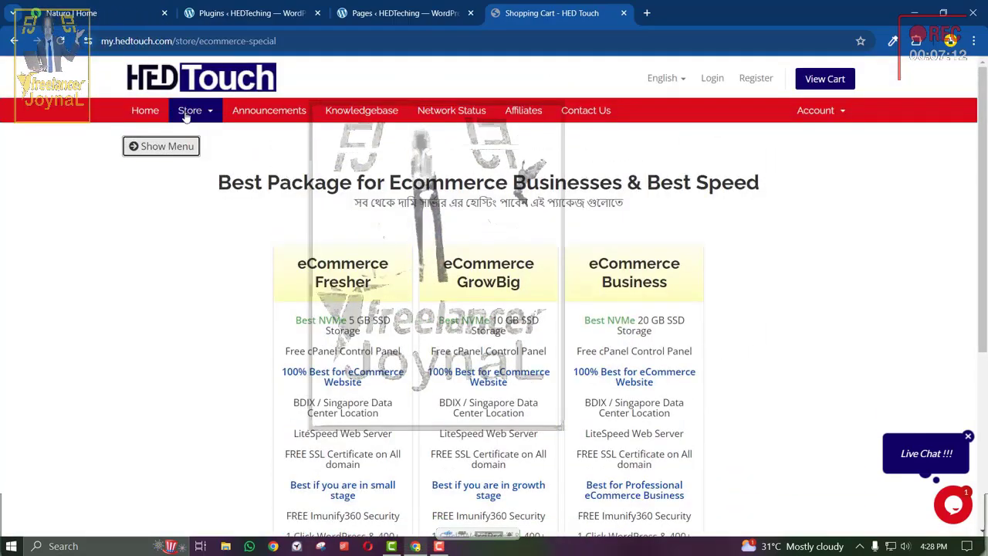
# Start an eCommerce Fresher order, check whether tutorialhedtouch.com is available as a new domain, and return to the package list.
pyautogui.scroll(-4, 332, 410)
pyautogui.click(338, 415)
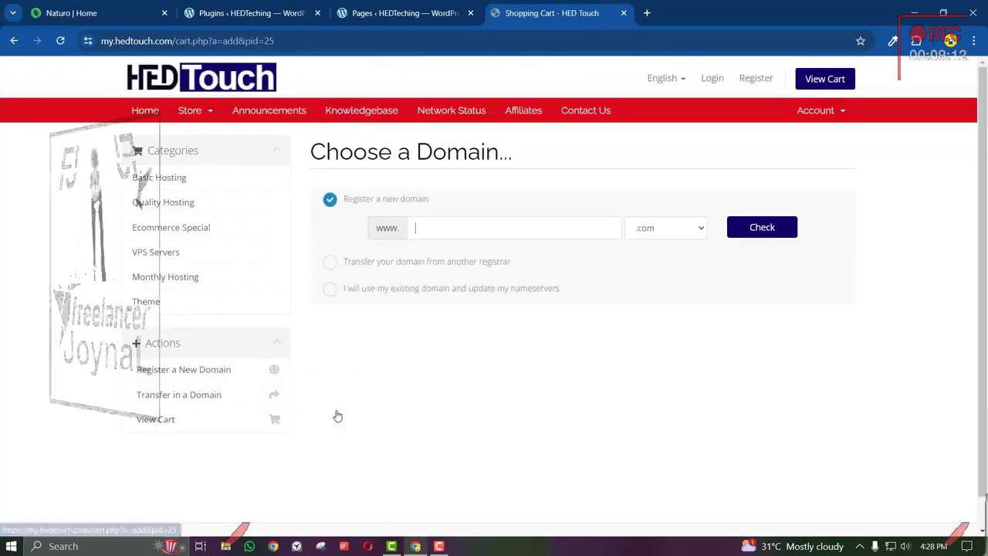
pyautogui.click(459, 227)
pyautogui.click(509, 260)
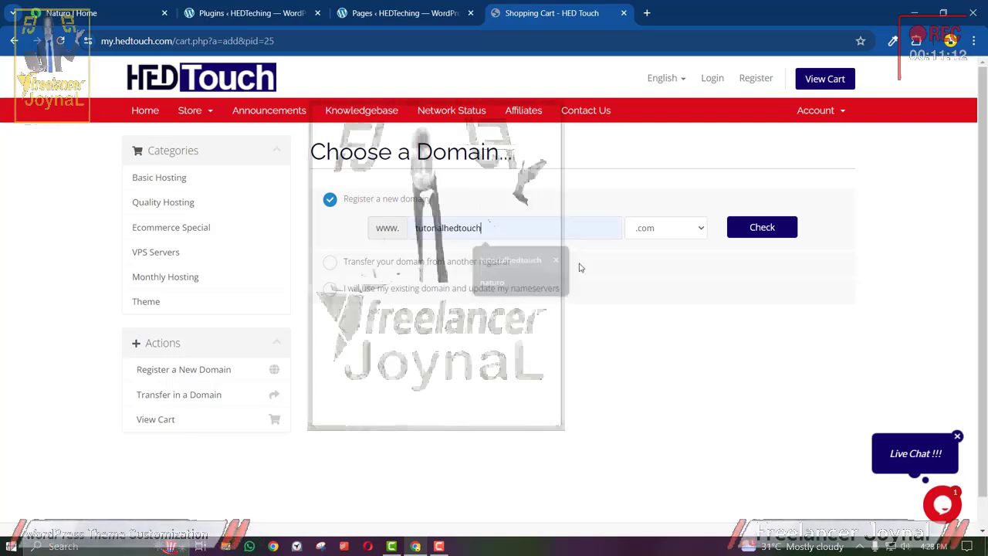
pyautogui.click(744, 226)
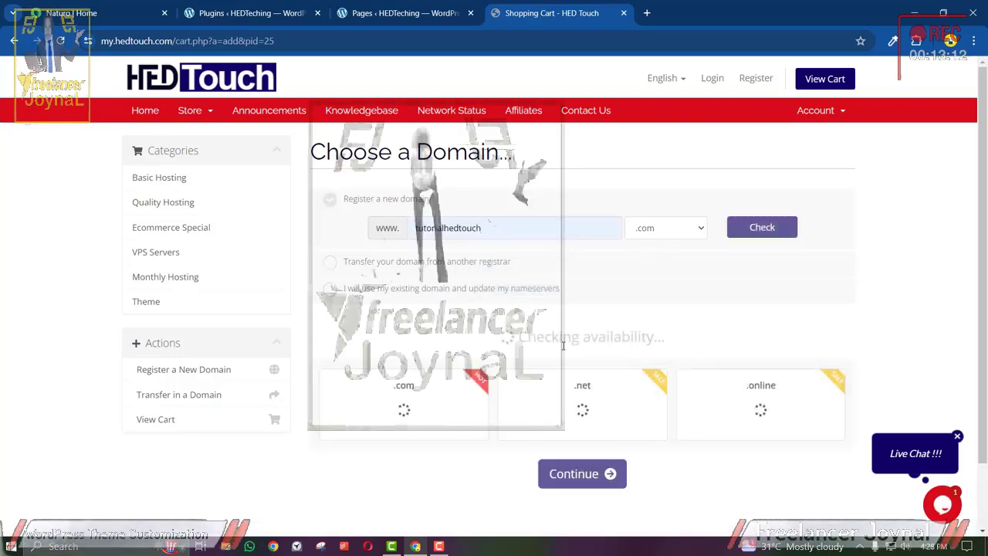
pyautogui.moveTo(584, 337); pyautogui.dragTo(664, 353)
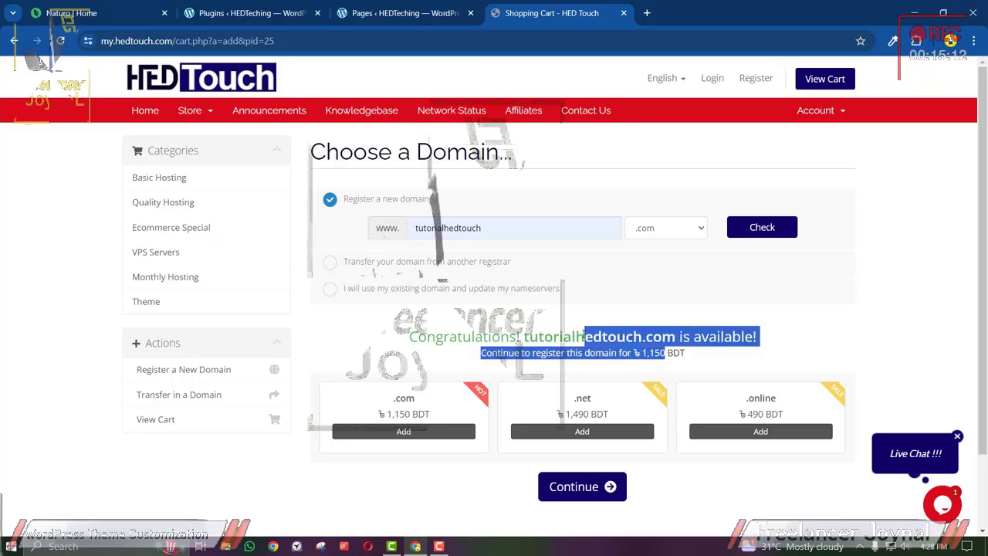
pyautogui.click(581, 334)
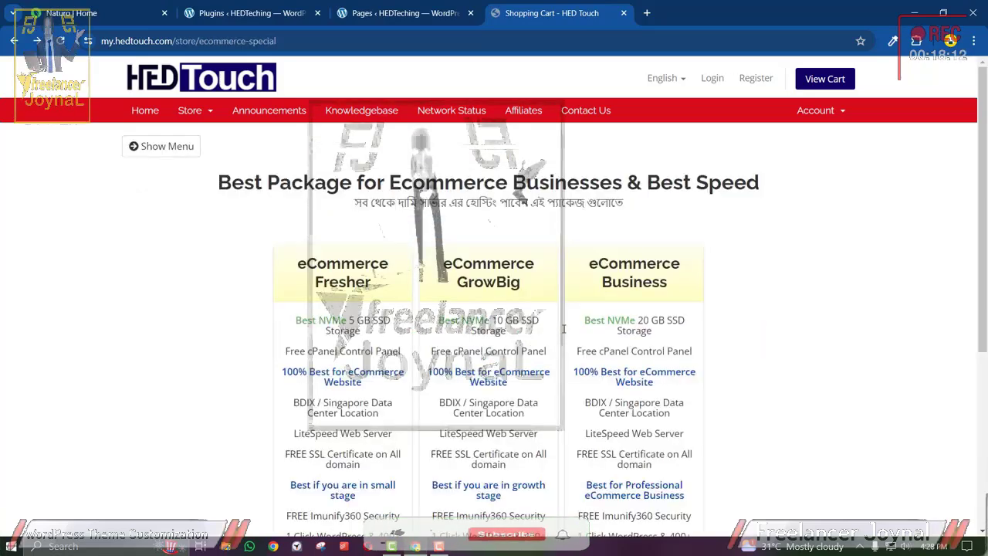
# Compare the three eCommerce packages again, focusing on the monthly price of eCommerce GrowBig.
pyautogui.scroll(-3, 564, 329)
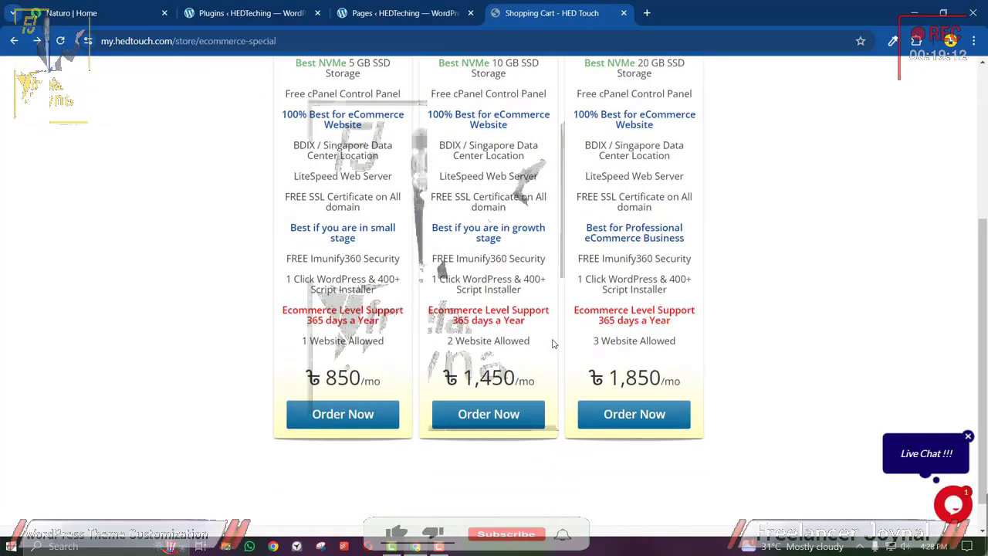
pyautogui.scroll(2, 545, 351)
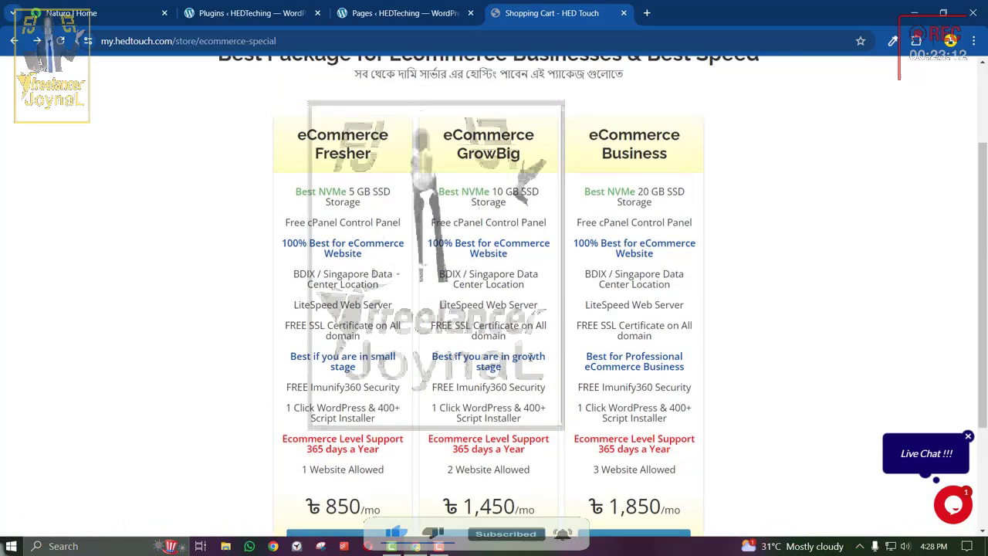
pyautogui.scroll(1, 530, 356)
pyautogui.scroll(-3, 525, 363)
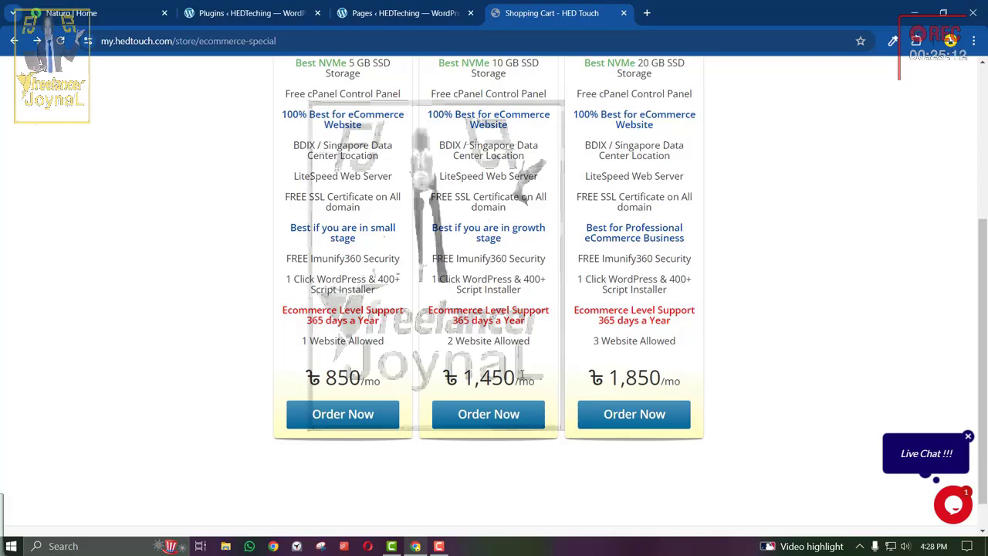
pyautogui.scroll(3, 985, 500)
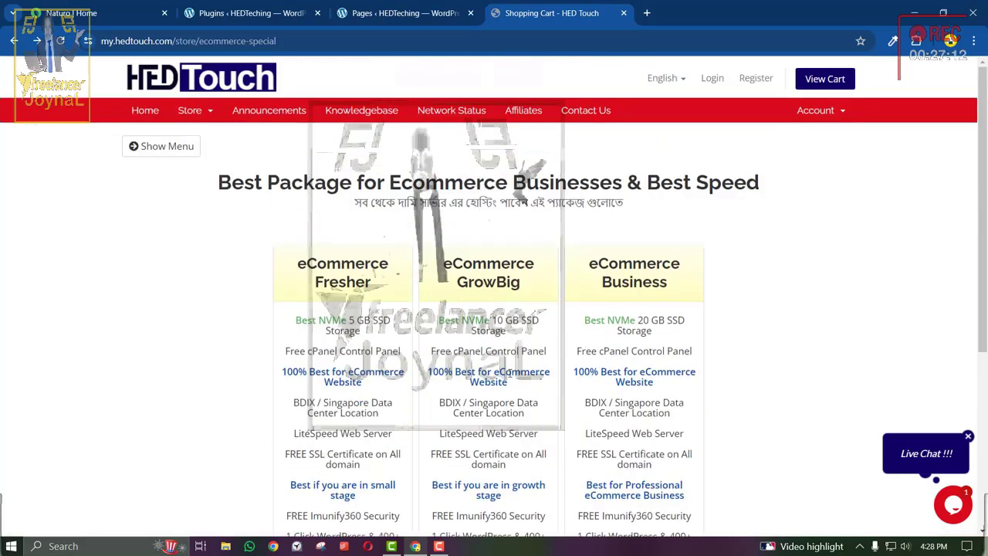
pyautogui.scroll(-3, 510, 374)
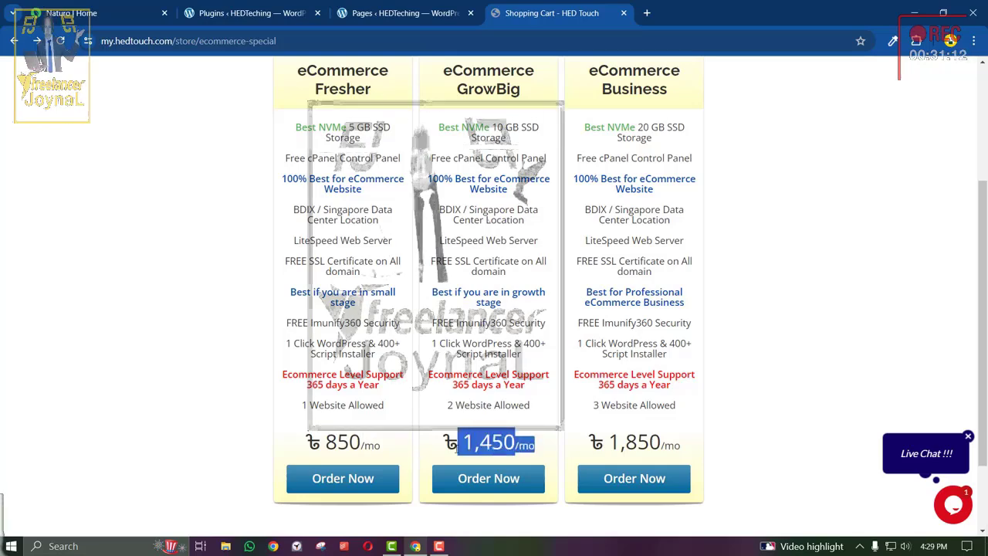
pyautogui.scroll(3, 485, 438)
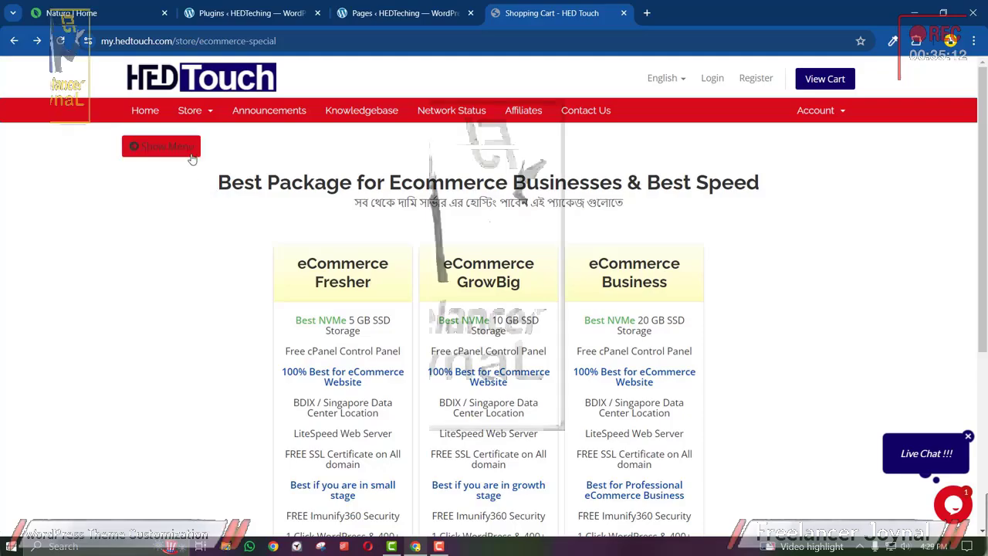
# Show the store's category menu beside the eCommerce packages and open the Quality Hosting category.
pyautogui.click(161, 146)
pyautogui.scroll(-5, 507, 488)
pyautogui.scroll(3, 507, 487)
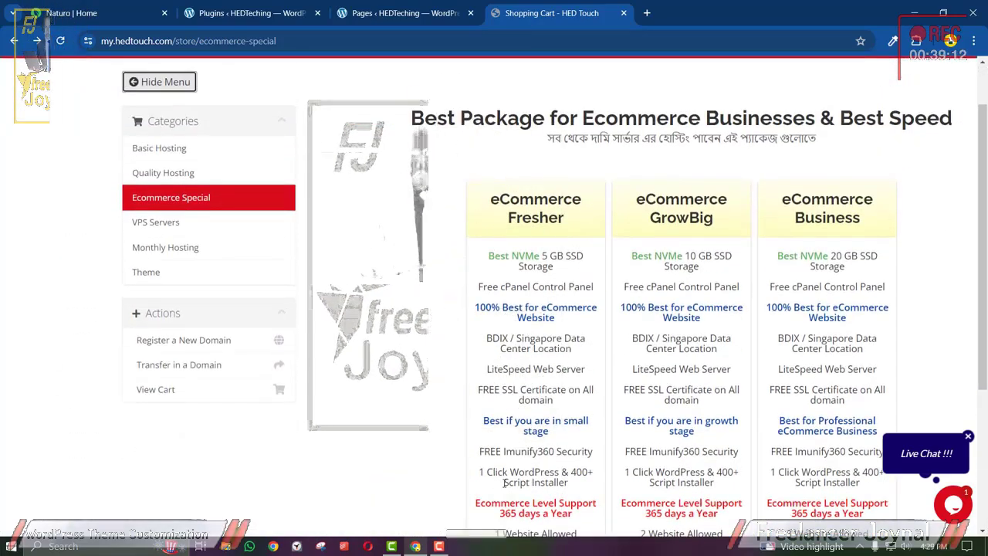
pyautogui.scroll(-3, 501, 485)
pyautogui.scroll(2, 498, 486)
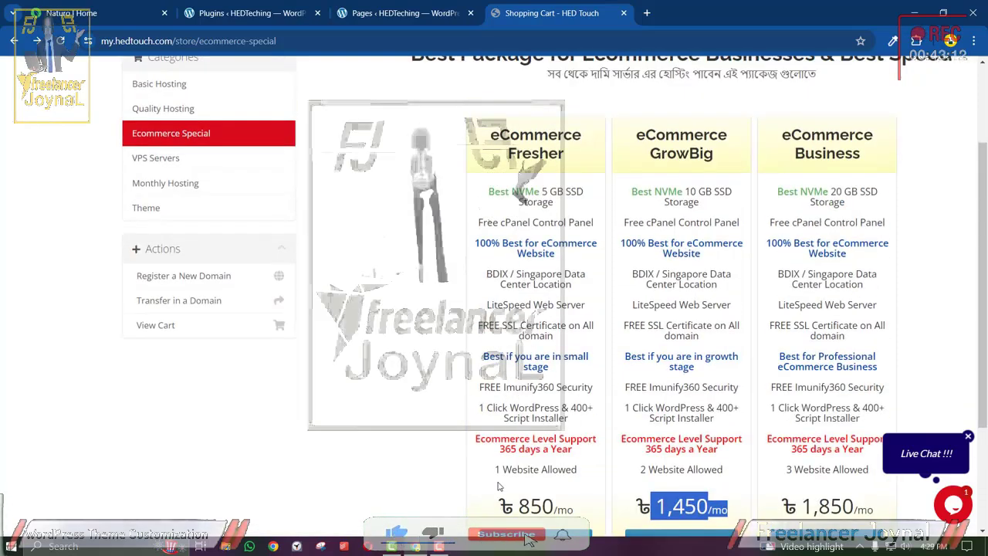
pyautogui.scroll(1, 498, 485)
pyautogui.click(192, 183)
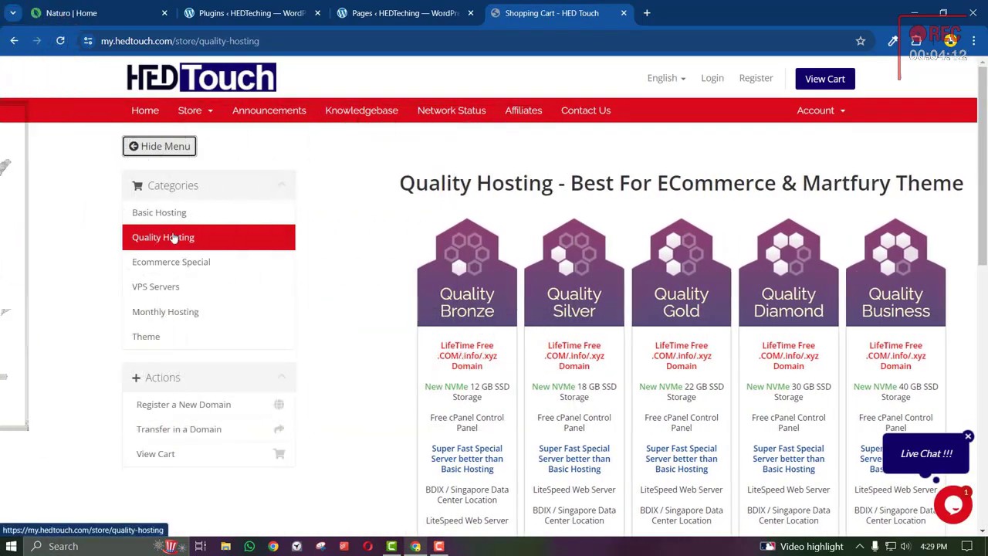
# Examine the Quality Hosting packages with the category menu hidden, focusing on the features and yearly price of Quality Silver.
pyautogui.scroll(-2, 180, 238)
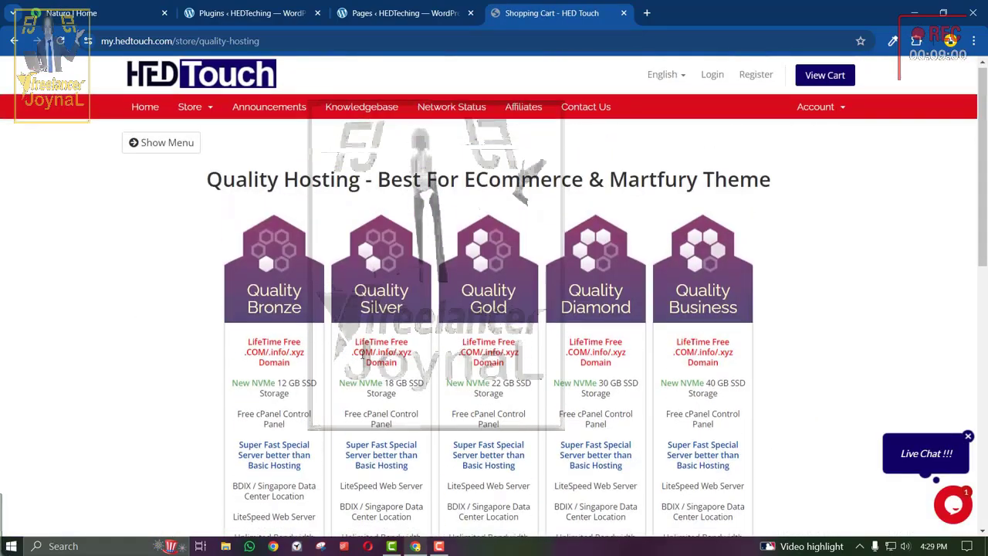
pyautogui.scroll(-10, 411, 317)
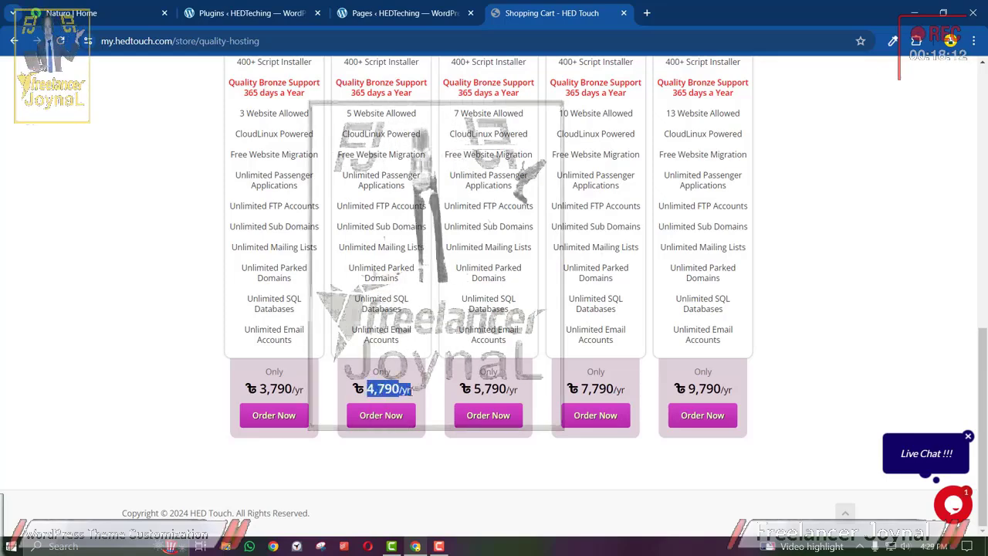
pyautogui.scroll(4, 410, 391)
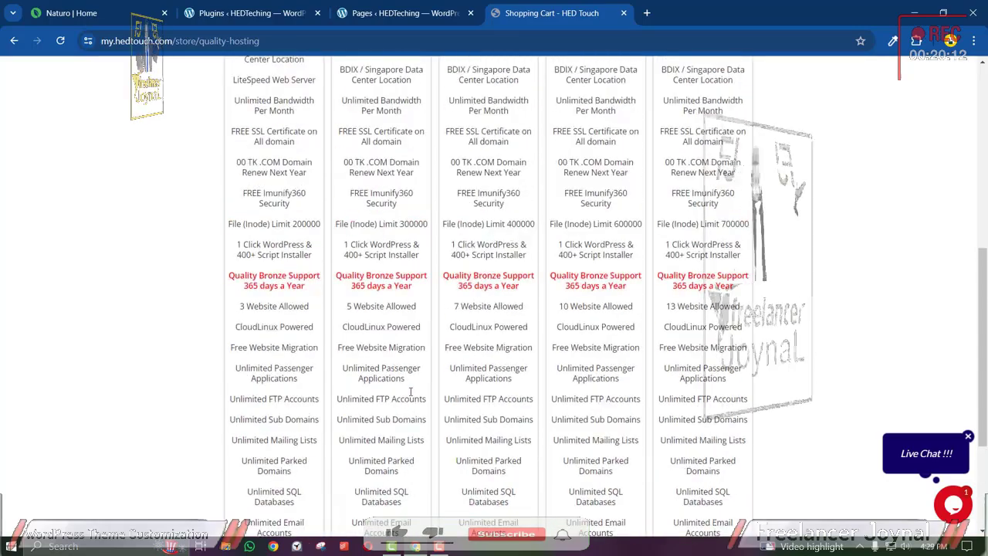
# Compare the features and yearly prices of the Quality Hosting packages, finishing with the store's category menu shown.
pyautogui.scroll(-4, 410, 391)
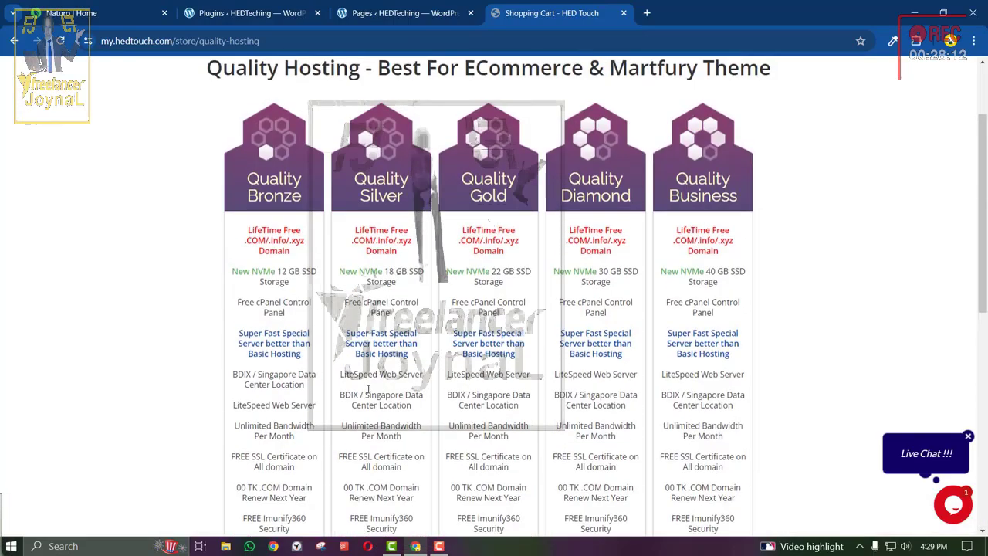
pyautogui.click(199, 150)
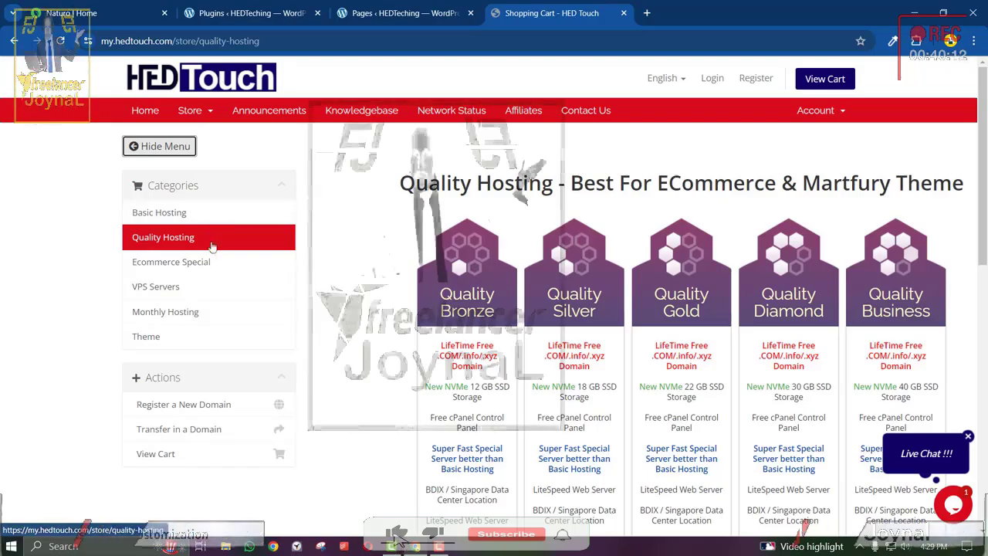
pyautogui.click(159, 146)
pyautogui.scroll(-10, 647, 425)
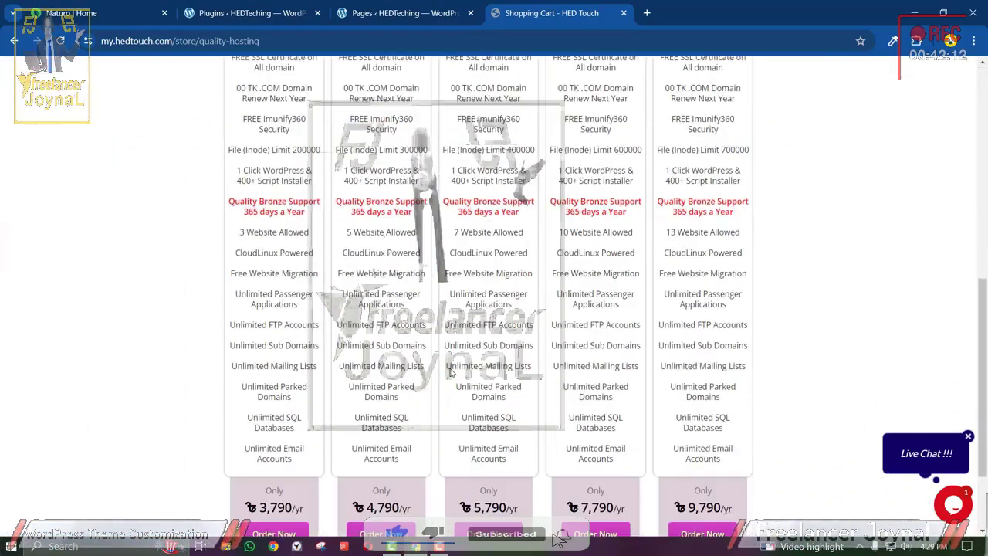
pyautogui.scroll(10, 636, 418)
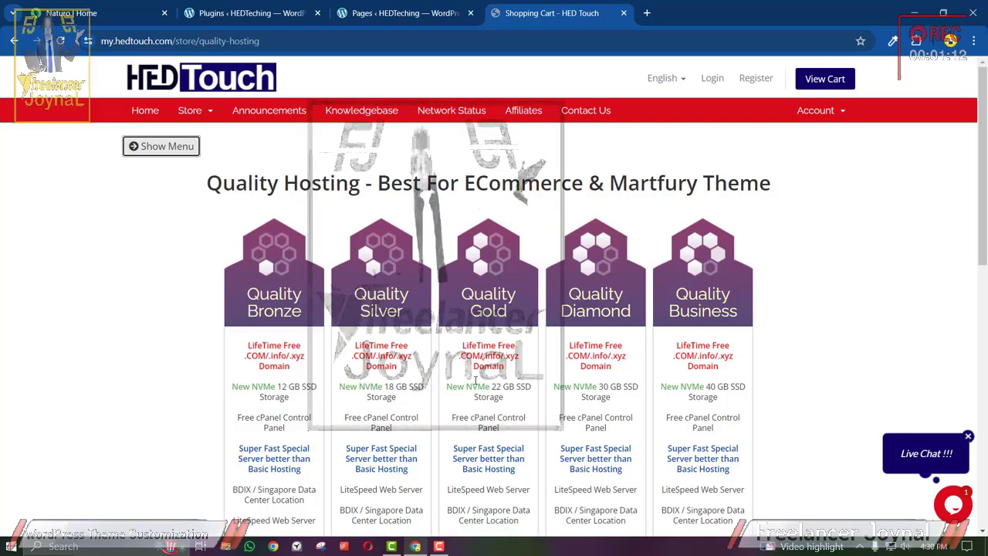
pyautogui.click(154, 146)
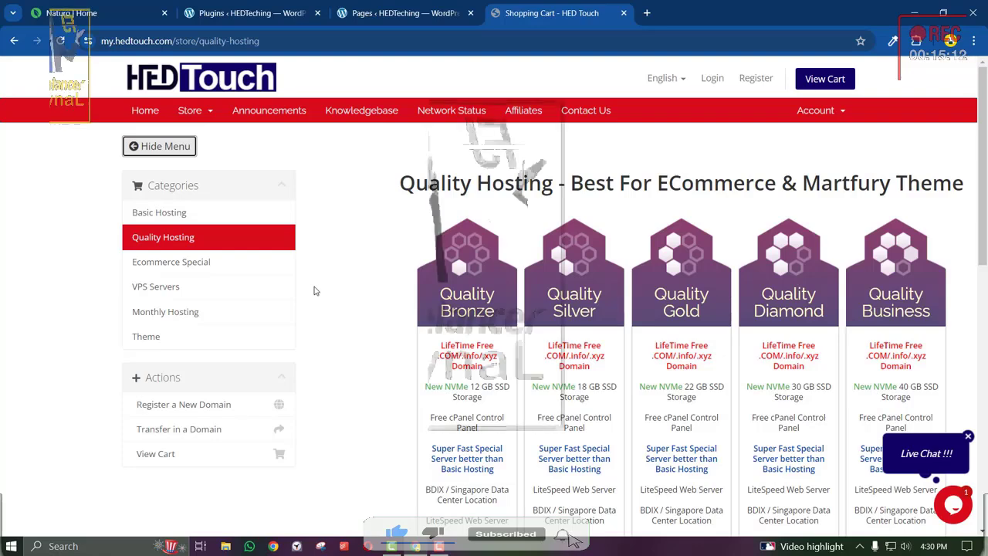
# Open YouTube in a new tab and search for hedtouch.
pyautogui.click(647, 14)
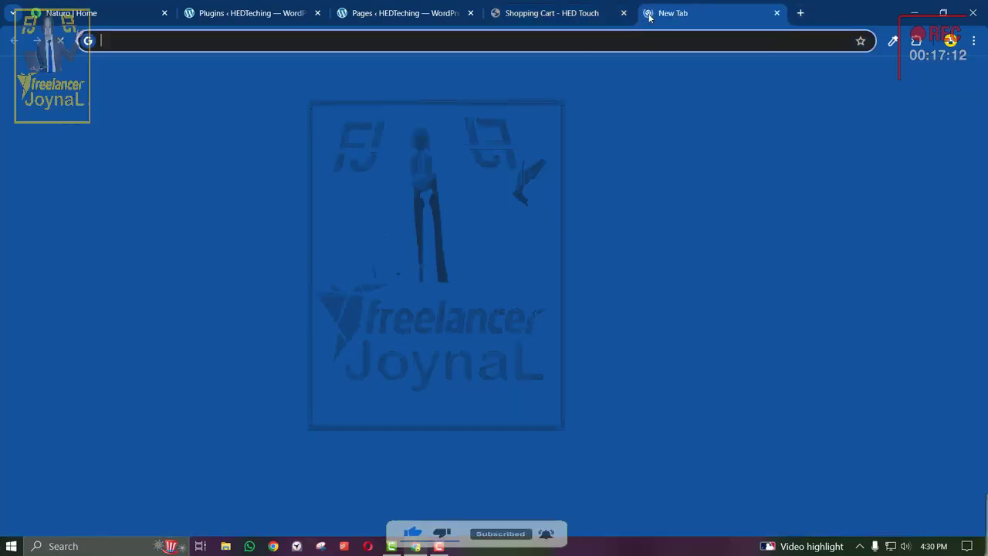
pyautogui.write('youtube.com')
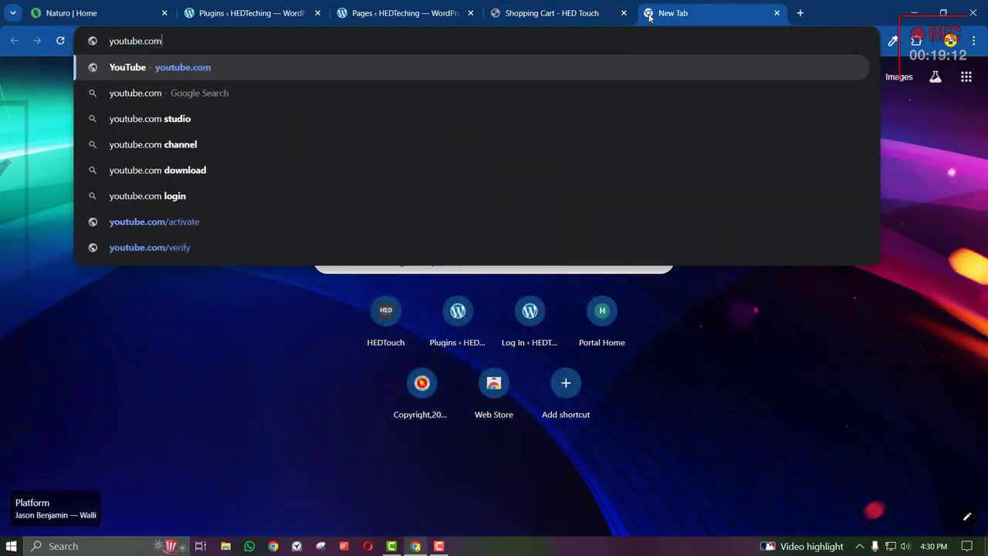
pyautogui.press('Return')
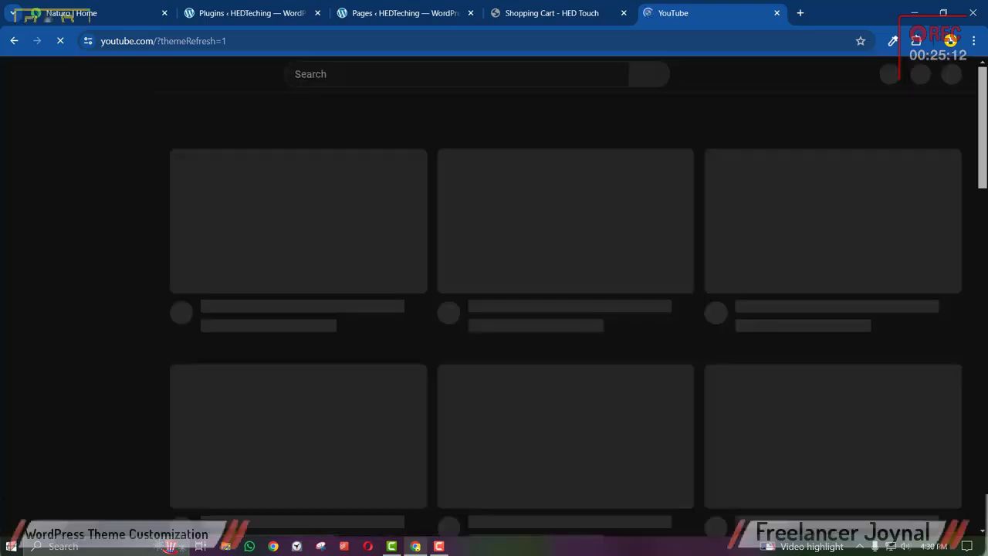
pyautogui.write('hedtouch')
pyautogui.press('Return')
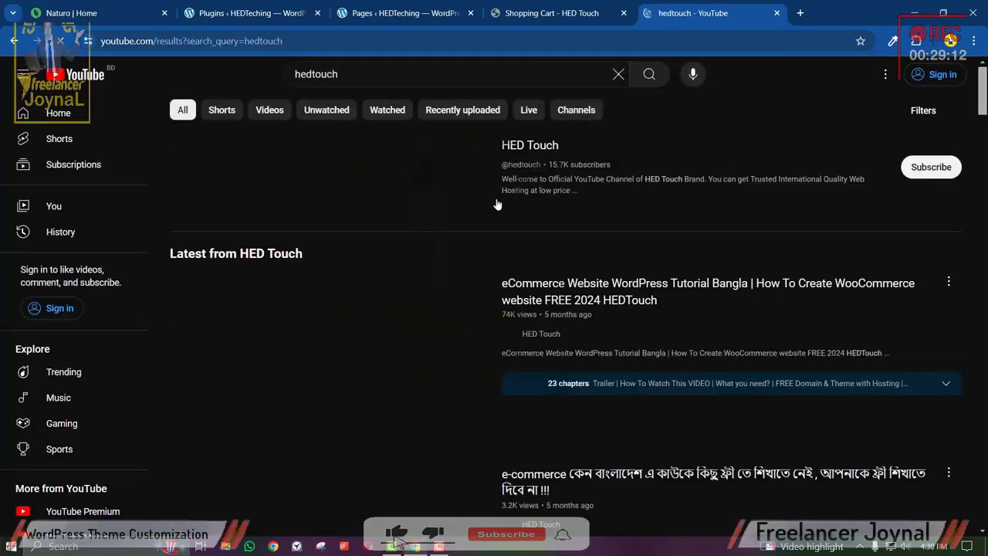
# Look through the HED Touch videos and playlists in the search results and return to the Quality Hosting store page.
pyautogui.scroll(-5, 497, 205)
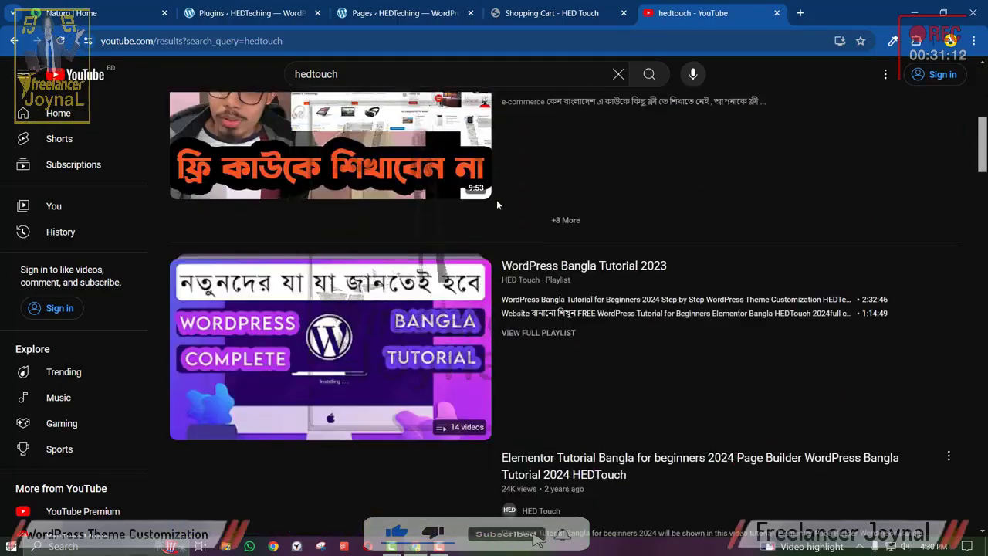
pyautogui.scroll(-3, 496, 199)
pyautogui.scroll(-2, 497, 205)
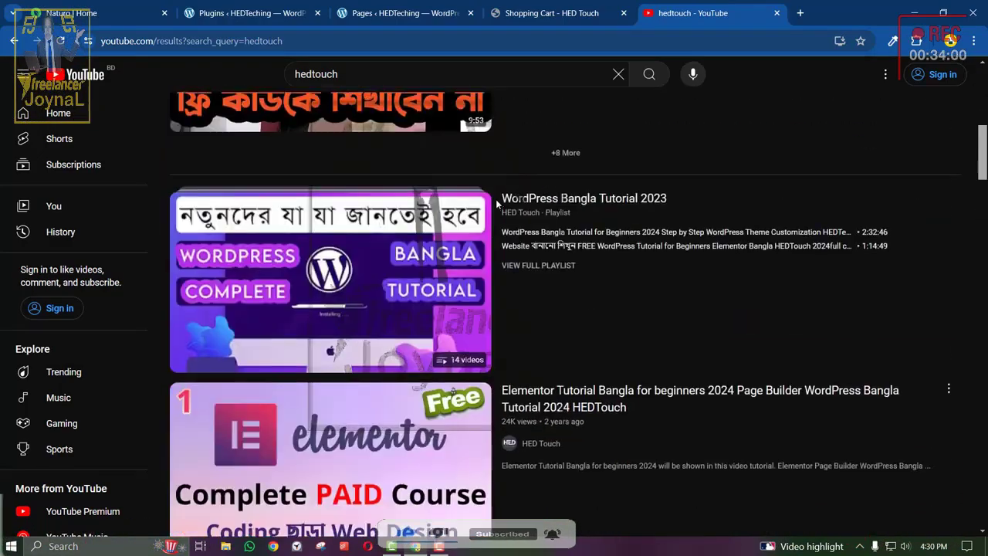
pyautogui.scroll(6, 497, 204)
pyautogui.click(573, 6)
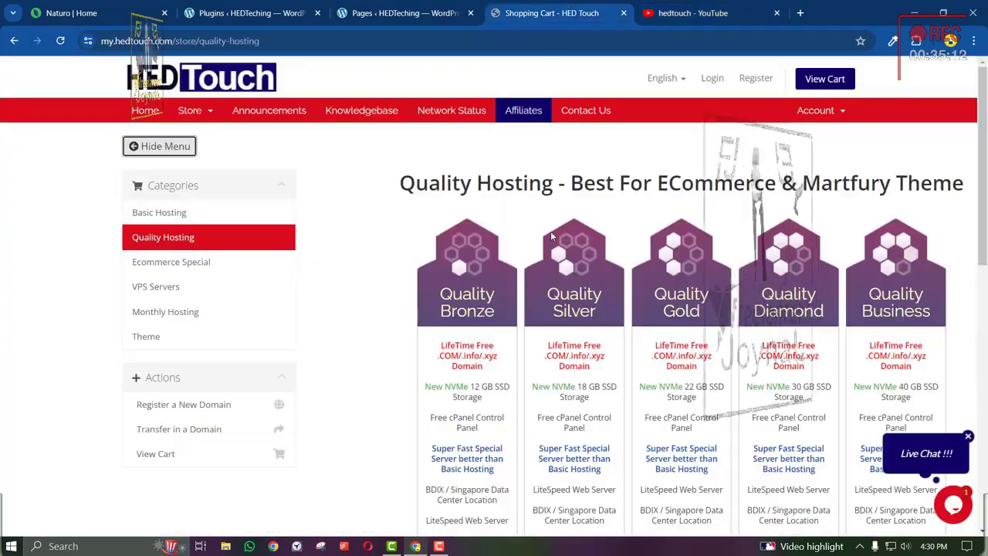
# Open the Basic Hosting category and find the annual price of the Basic Bronze package.
pyautogui.click(188, 154)
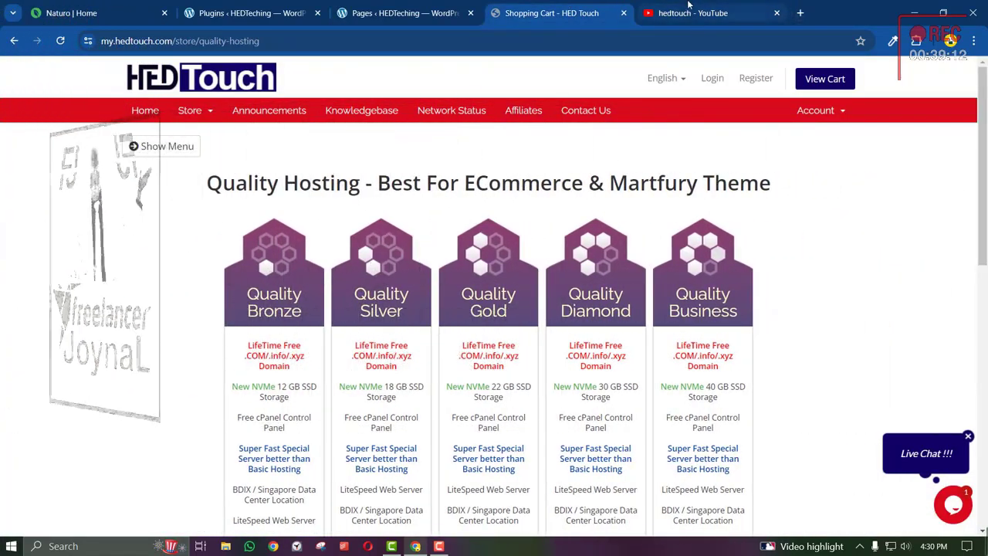
pyautogui.click(160, 147)
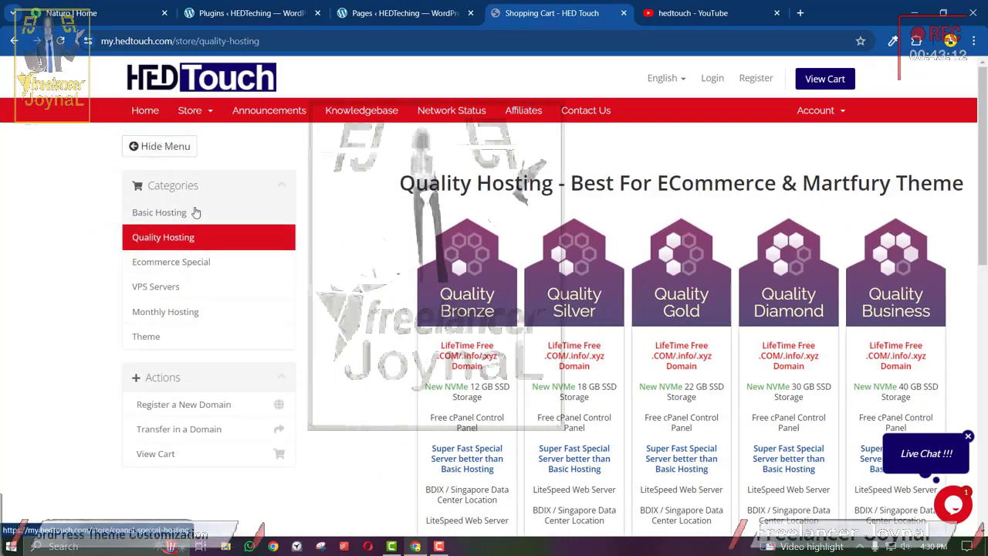
pyautogui.click(159, 213)
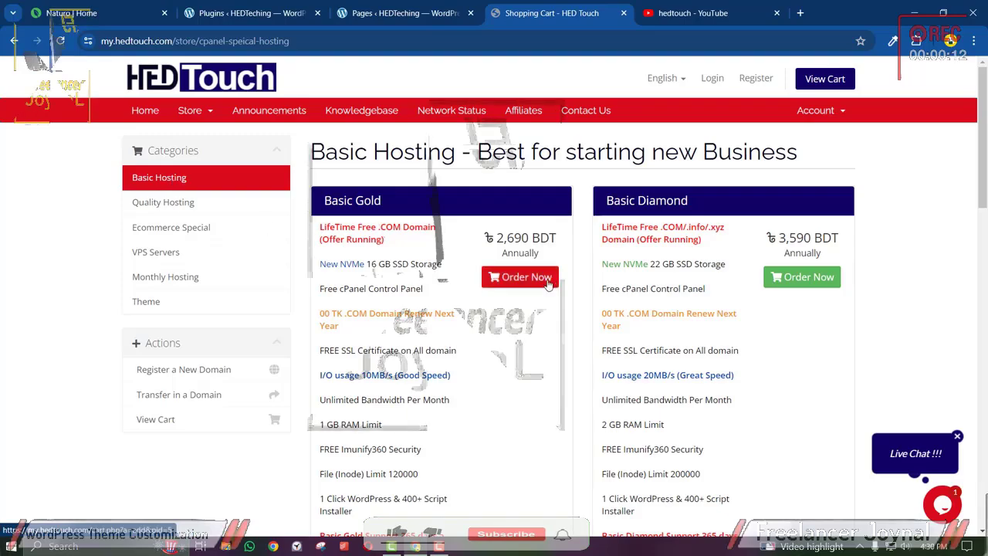
pyautogui.scroll(-10, 548, 284)
pyautogui.scroll(1, 547, 285)
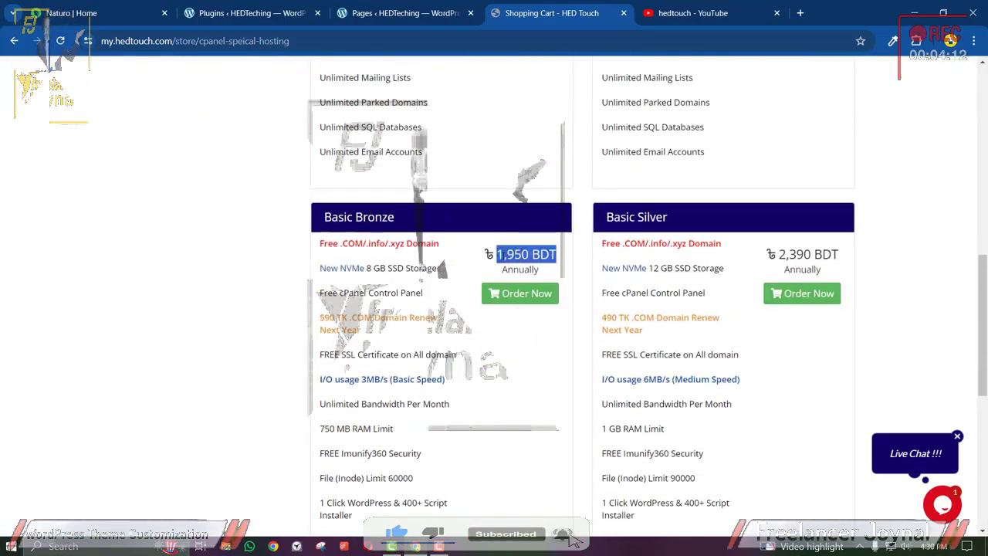
# Open Calculator and subtract 1150 from the Basic Bronze annual price of 1950.
pyautogui.click(109, 547)
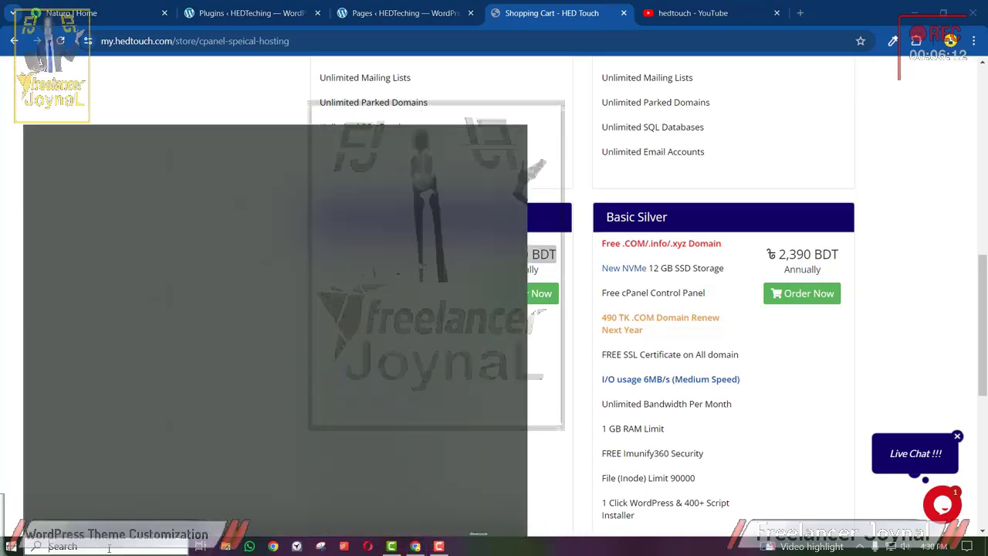
pyautogui.write('cal')
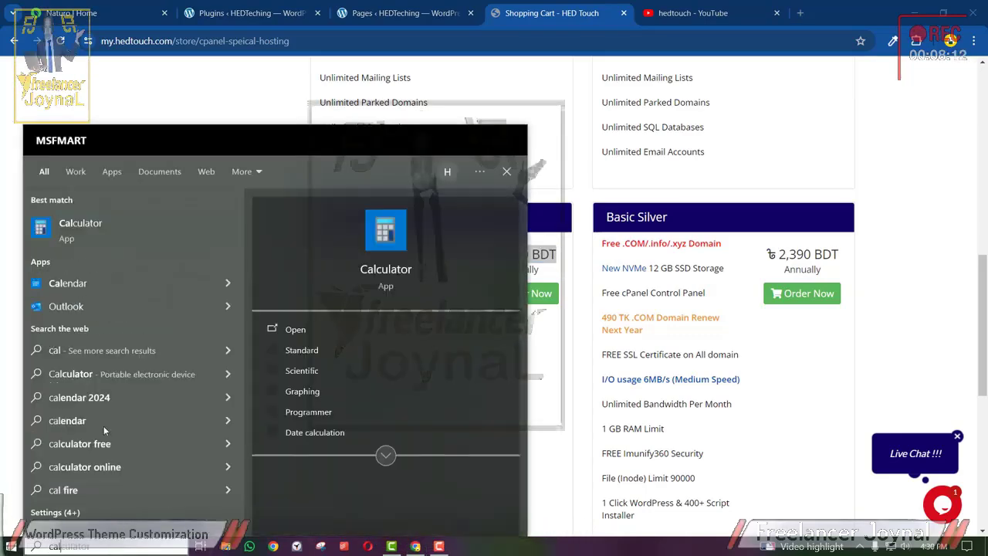
pyautogui.click(102, 228)
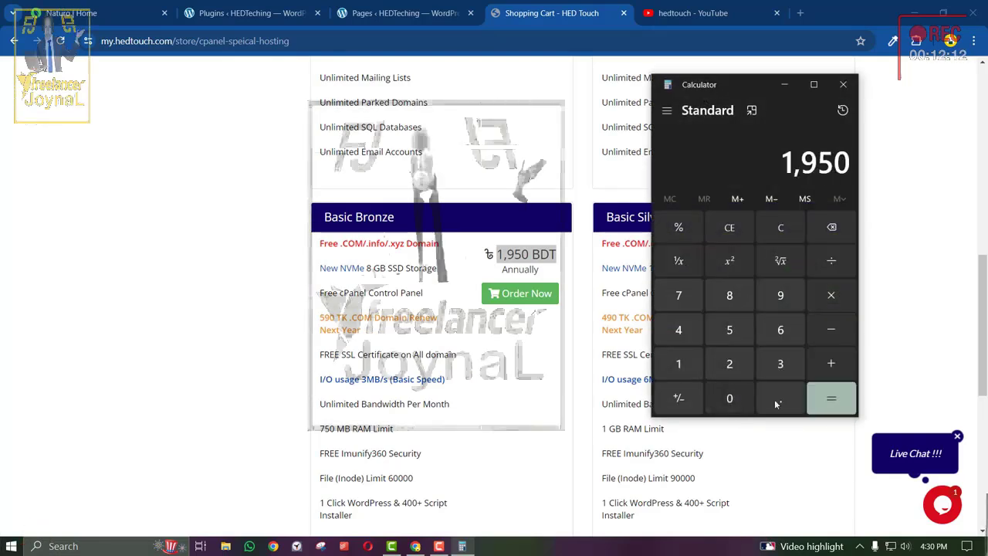
pyautogui.doubleClick(696, 371)
pyautogui.click(729, 329)
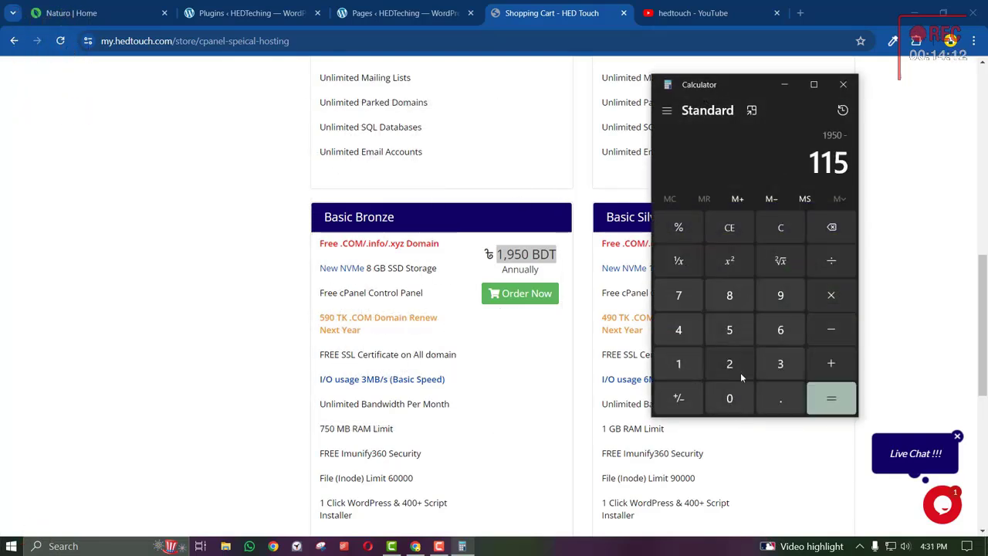
pyautogui.click(730, 398)
pyautogui.click(815, 404)
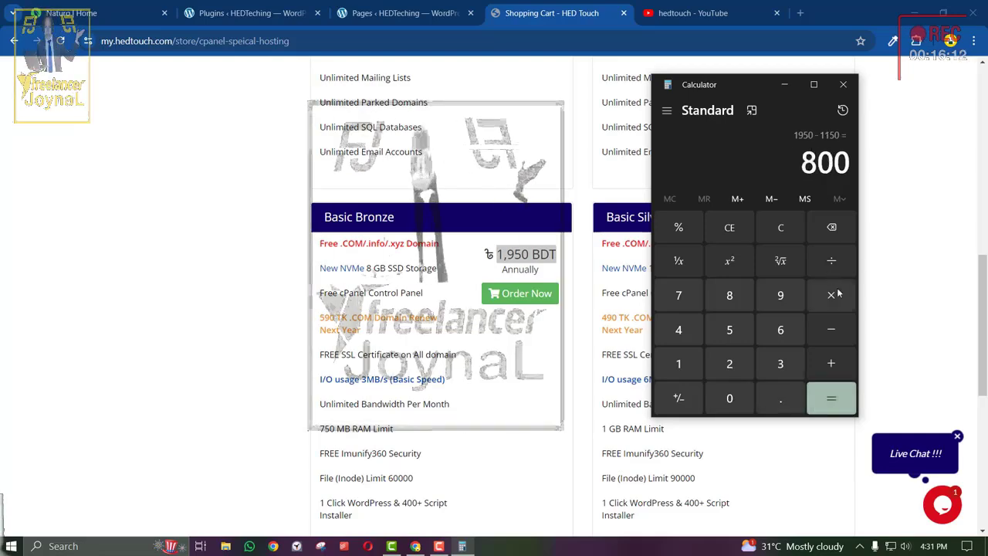
# Divide the remaining amount by 12 to get the monthly hosting cost and close Calculator.
pyautogui.click(730, 362)
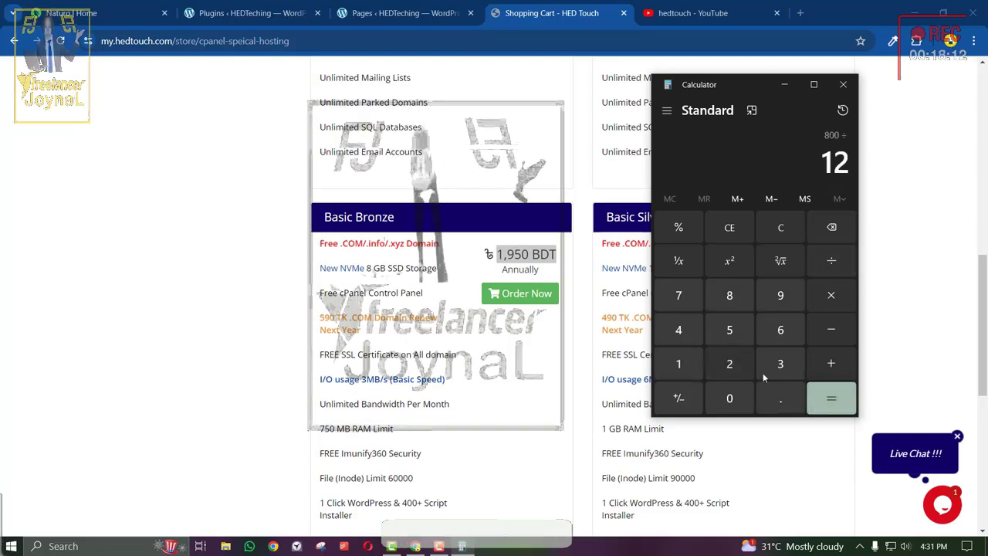
pyautogui.click(831, 398)
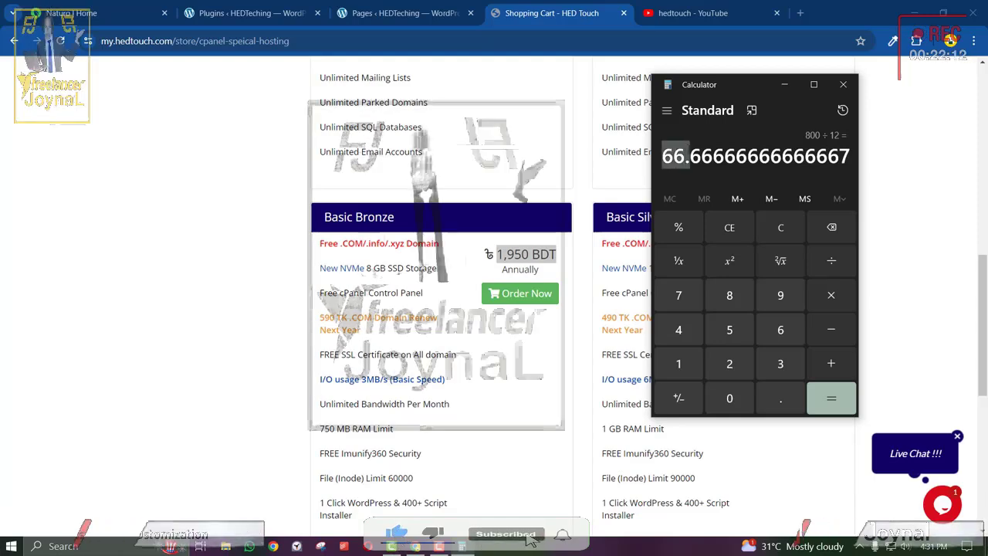
pyautogui.click(844, 85)
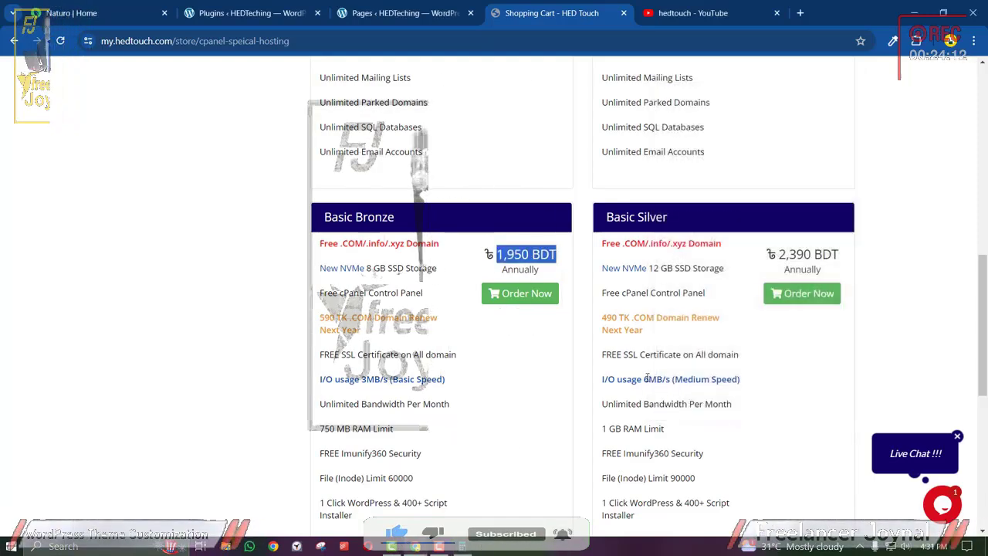
# Compare the features and annual prices of Basic Gold, Basic Diamond, Basic Bronze and Basic Silver.
pyautogui.scroll(2, 528, 325)
pyautogui.scroll(-1, 528, 324)
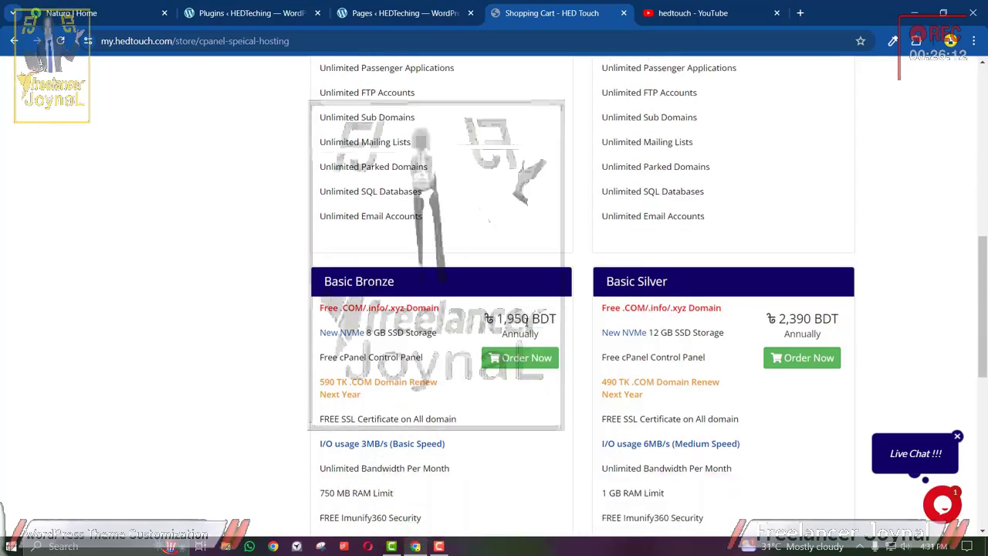
pyautogui.scroll(8, 528, 322)
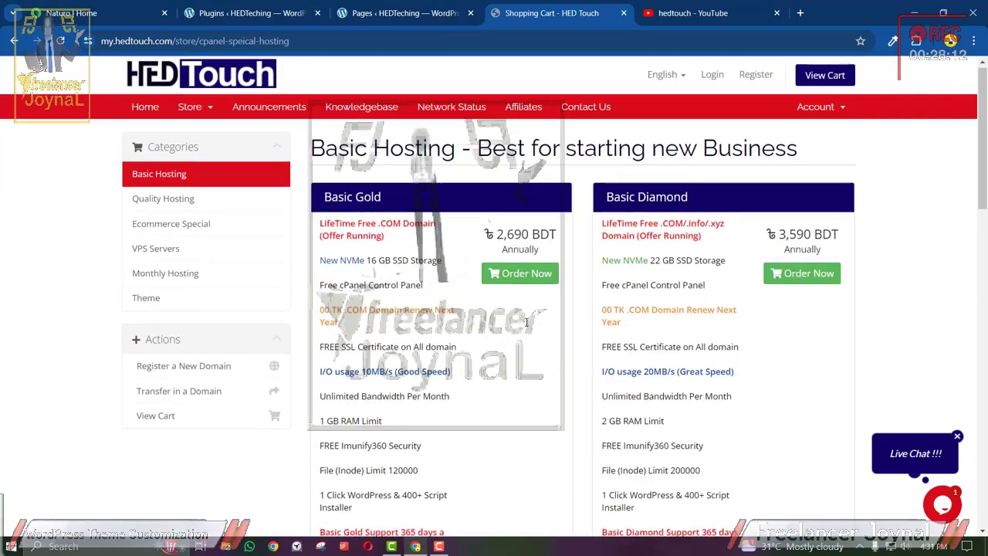
pyautogui.scroll(-5, 527, 322)
pyautogui.scroll(-5, 527, 323)
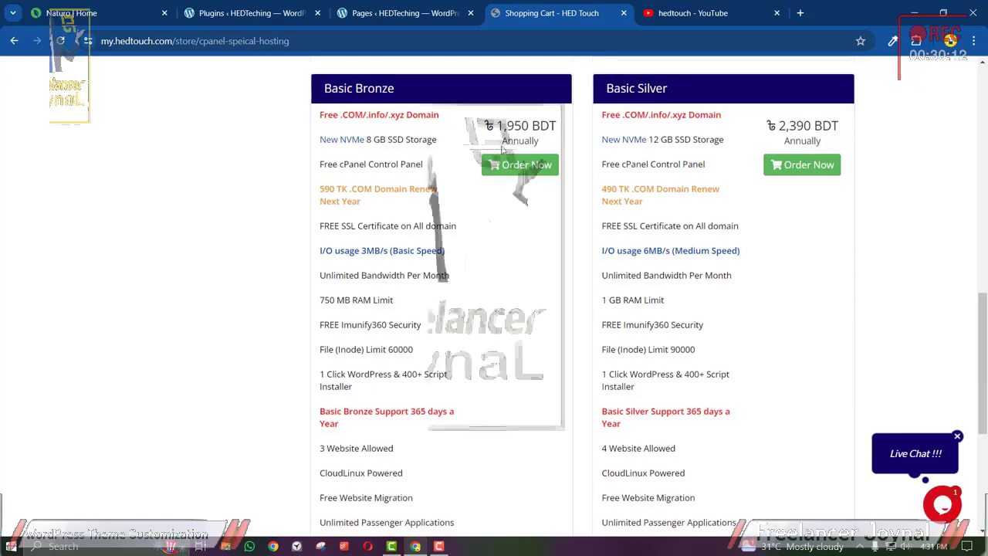
pyautogui.scroll(10, 531, 180)
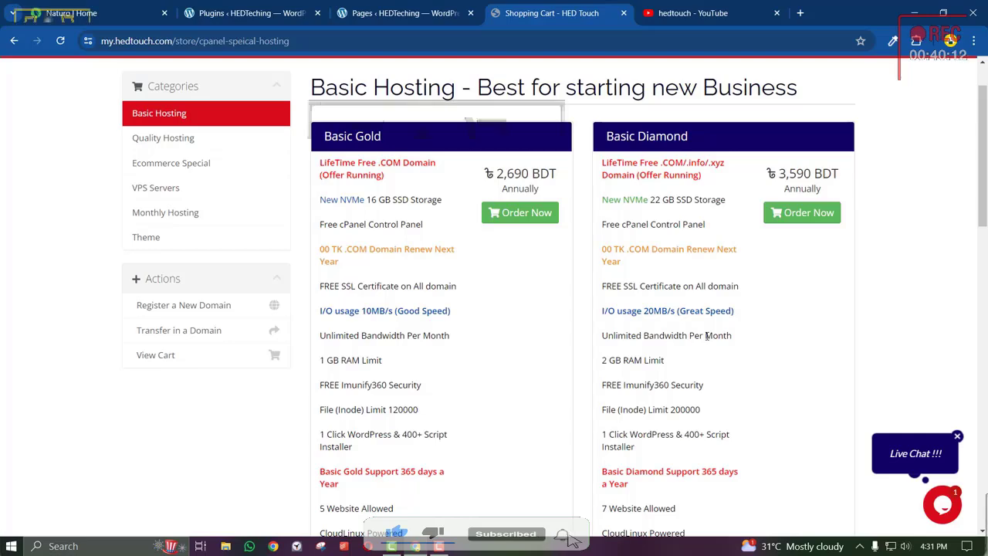
pyautogui.click(408, 4)
pyautogui.click(525, 13)
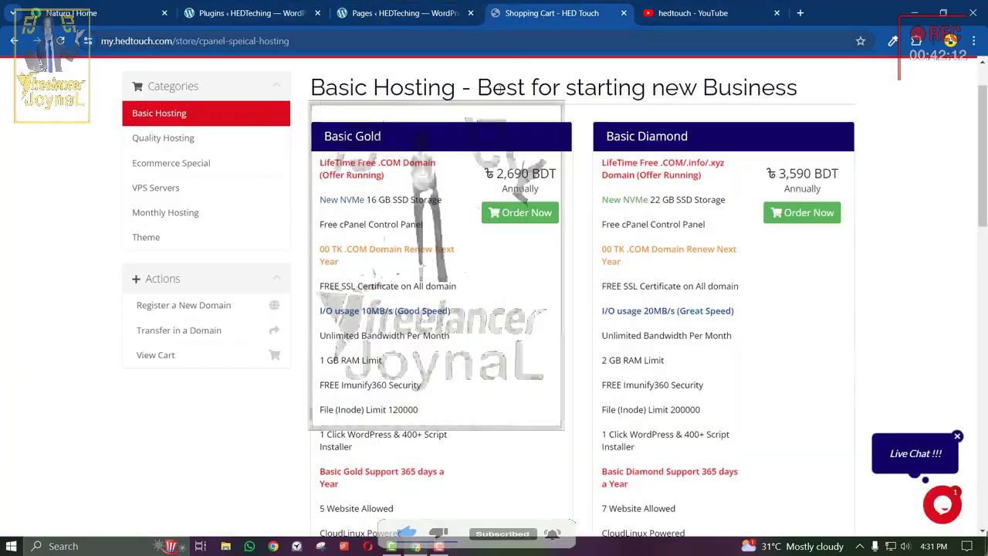
# Review the Basic Bronze, Basic Gold and Basic Diamond packages again and open the Ecommerce Special category.
pyautogui.scroll(-5, 540, 371)
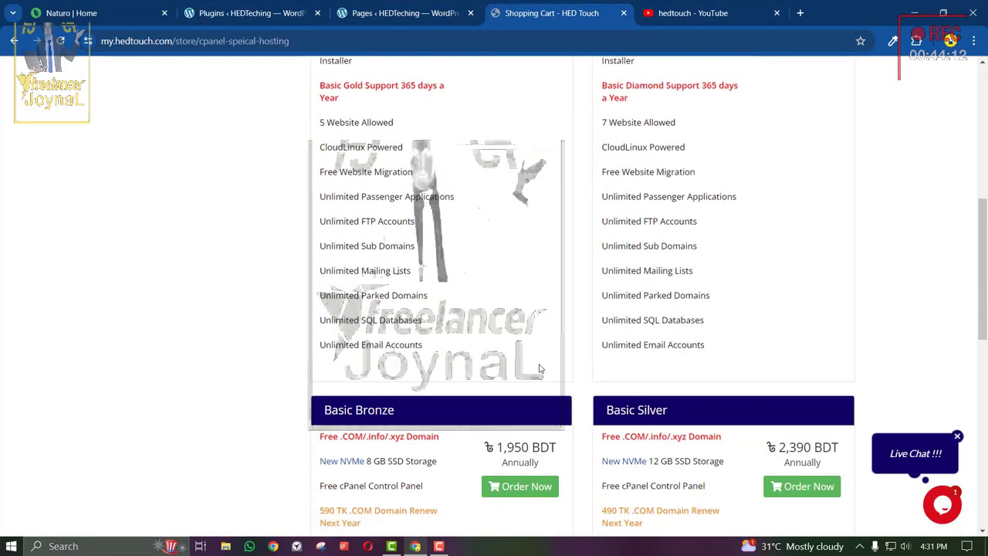
pyautogui.scroll(-2, 540, 369)
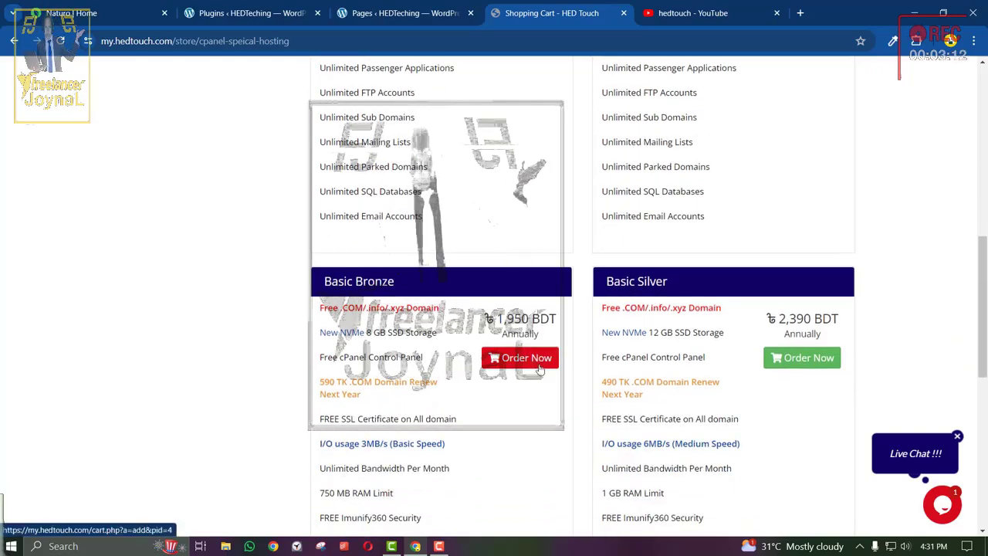
pyautogui.scroll(10, 541, 363)
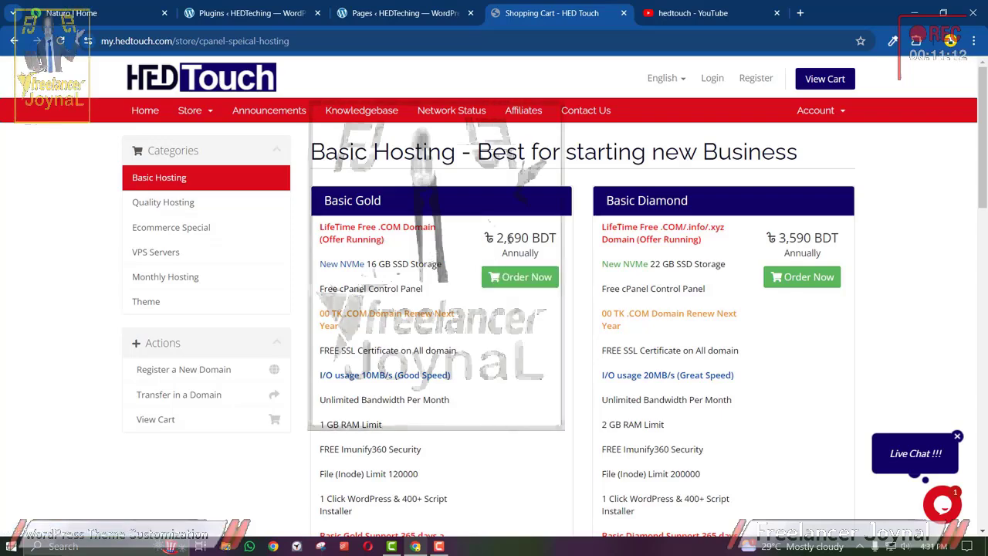
pyautogui.scroll(-2, 712, 314)
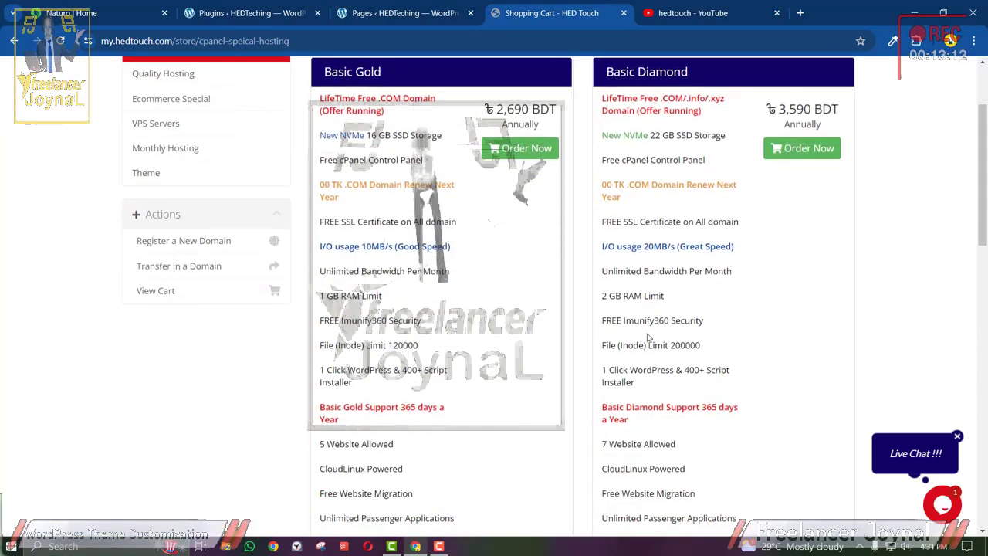
pyautogui.scroll(2, 648, 337)
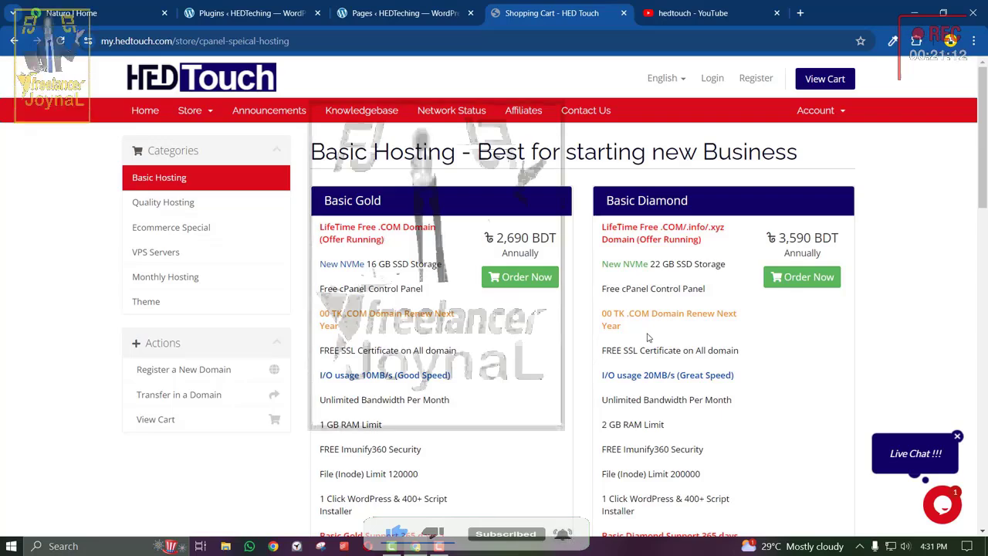
pyautogui.click(209, 242)
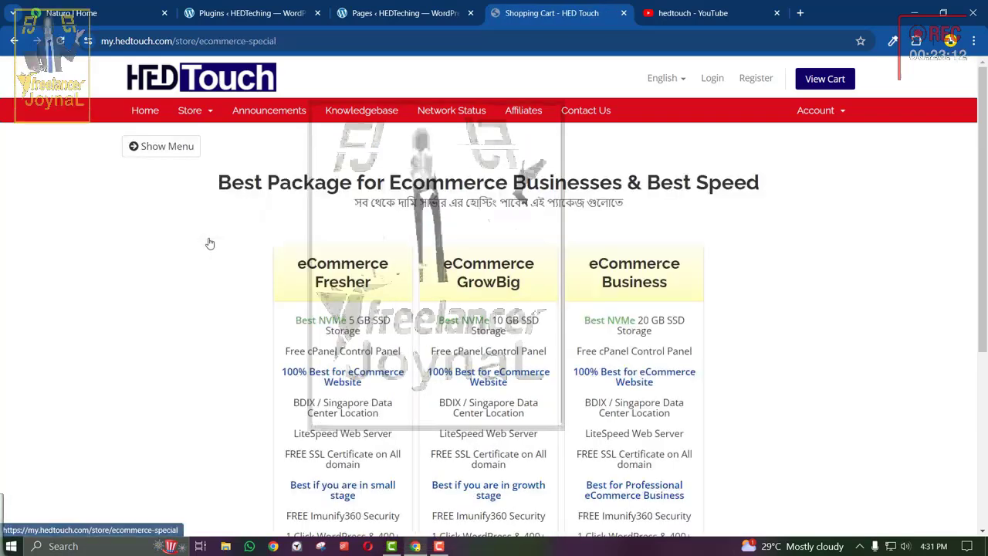
# Review the features and monthly prices of the eCommerce Fresher, eCommerce GrowBig and eCommerce Business packages.
pyautogui.scroll(-3, 380, 346)
pyautogui.scroll(1, 380, 346)
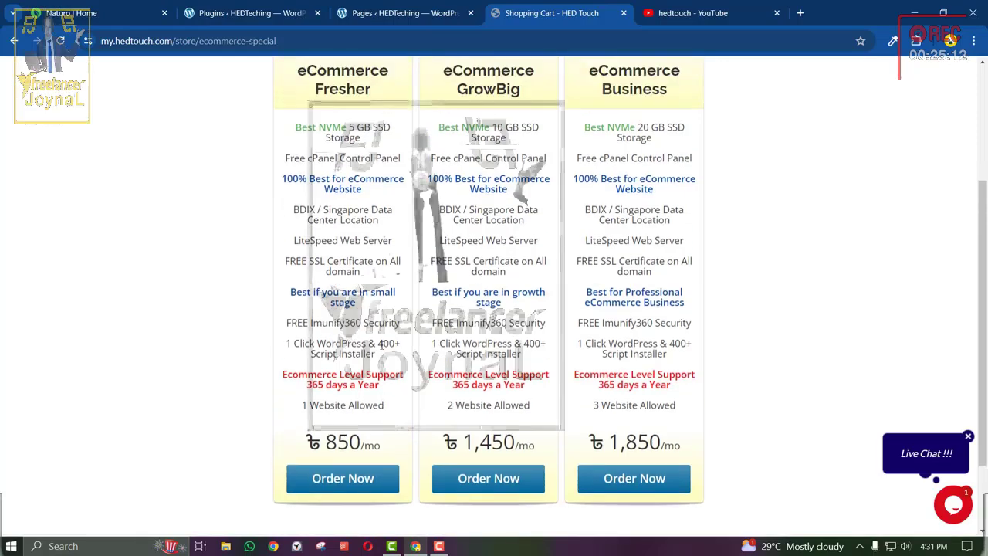
pyautogui.scroll(3, 166, 222)
# Open the Quality Hosting category and compare the features, domain offers and annual prices of its packages from Quality Bronze to Quality Business.
pyautogui.click(157, 152)
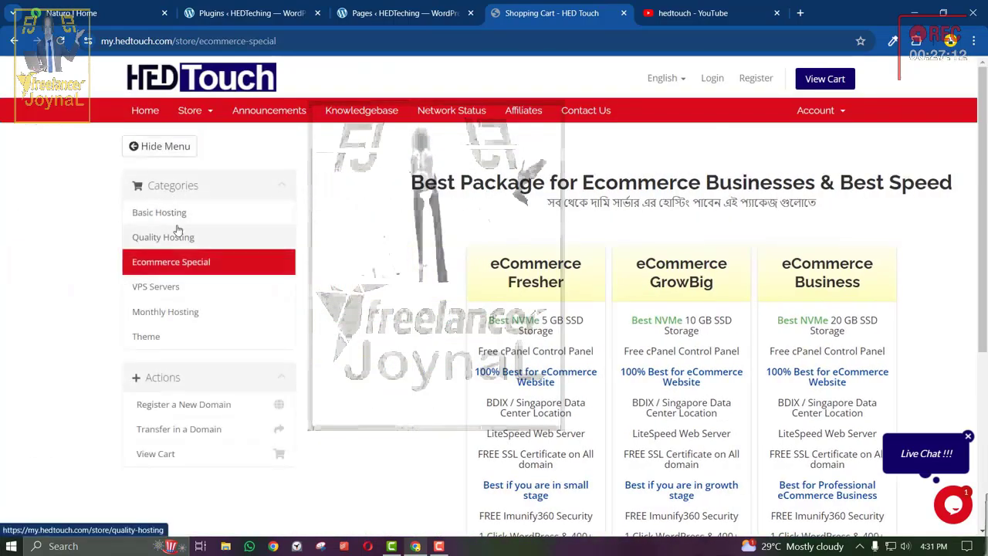
pyautogui.scroll(-10, 463, 356)
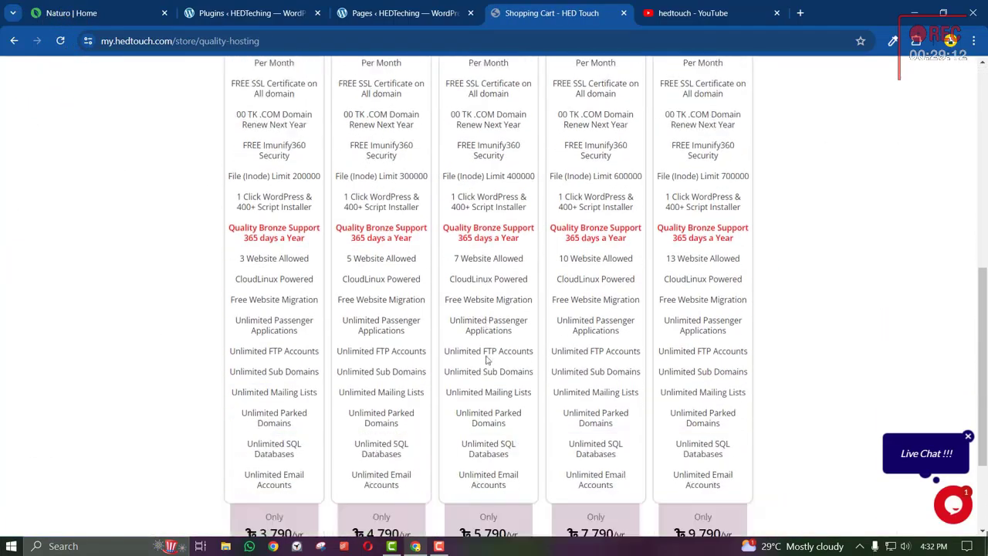
pyautogui.scroll(10, 487, 359)
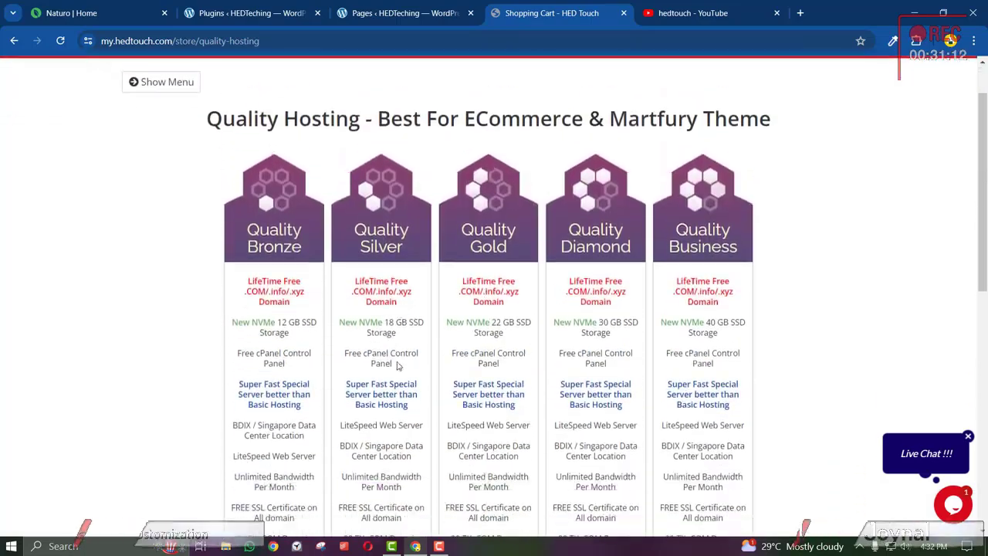
pyautogui.scroll(-10, 388, 323)
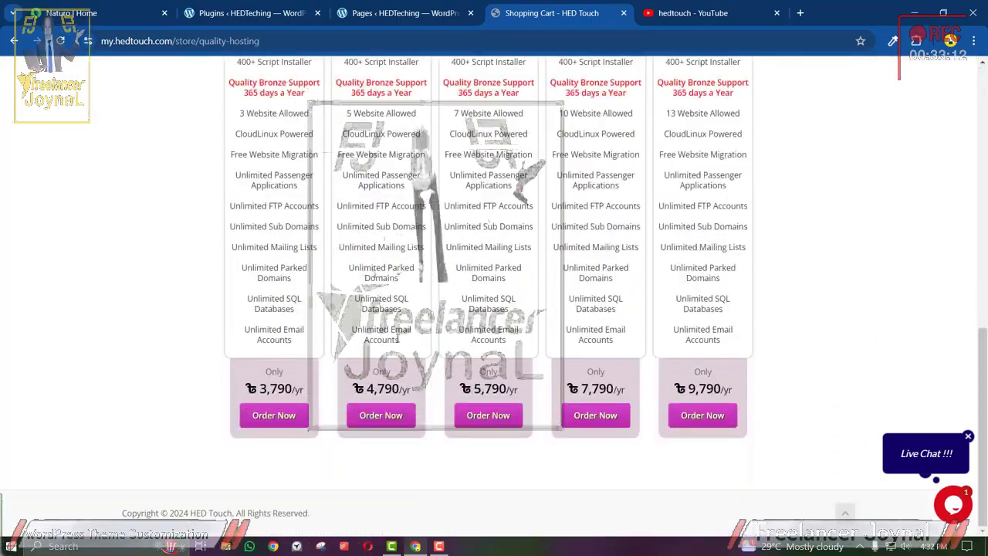
pyautogui.scroll(6, 395, 354)
pyautogui.scroll(5, 396, 354)
pyautogui.scroll(-10, 494, 330)
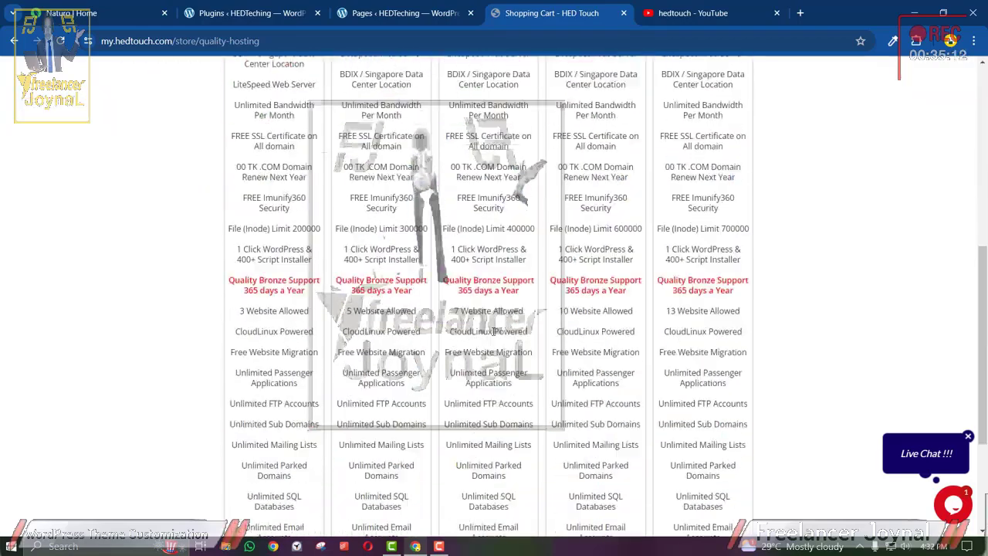
pyautogui.scroll(10, 494, 330)
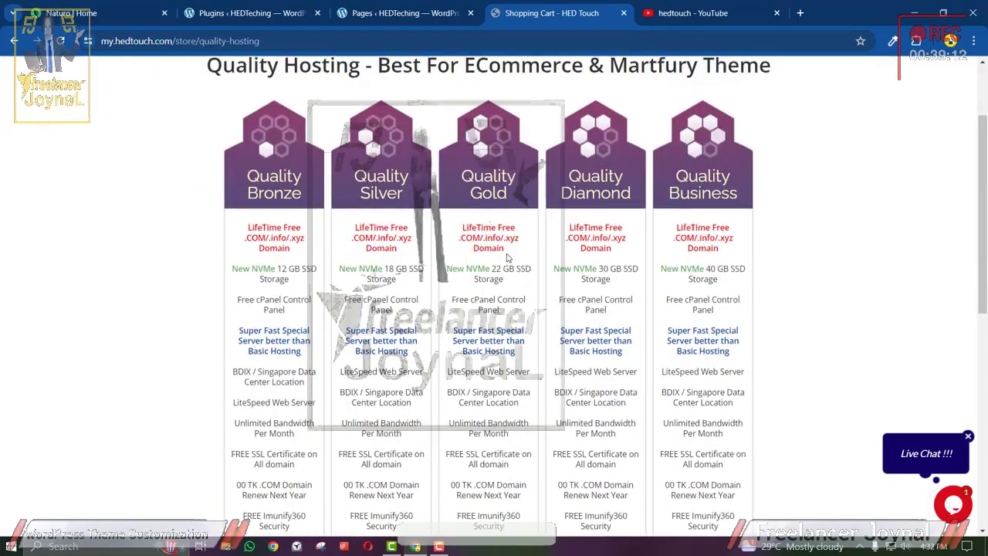
pyautogui.scroll(1, 508, 257)
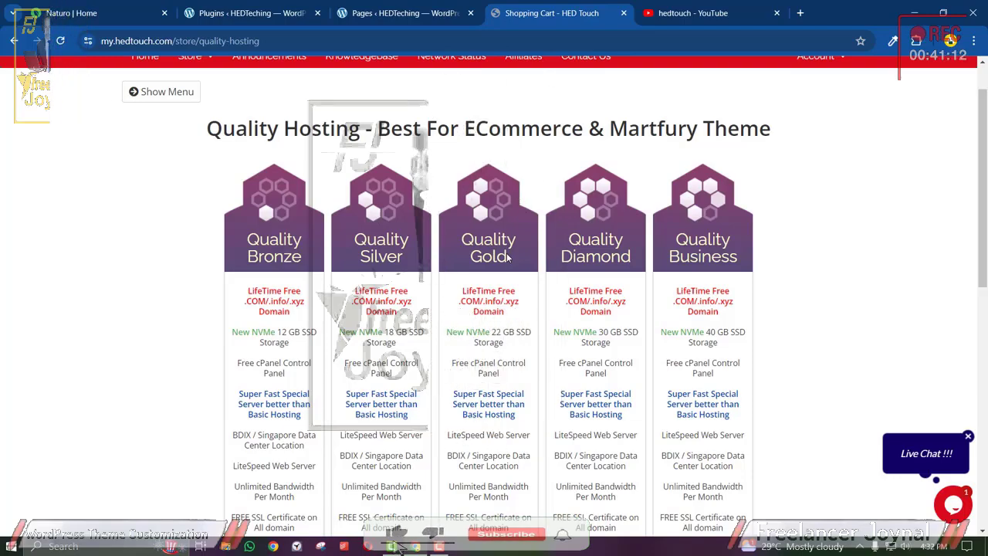
pyautogui.scroll(1, 507, 257)
pyautogui.scroll(-10, 508, 258)
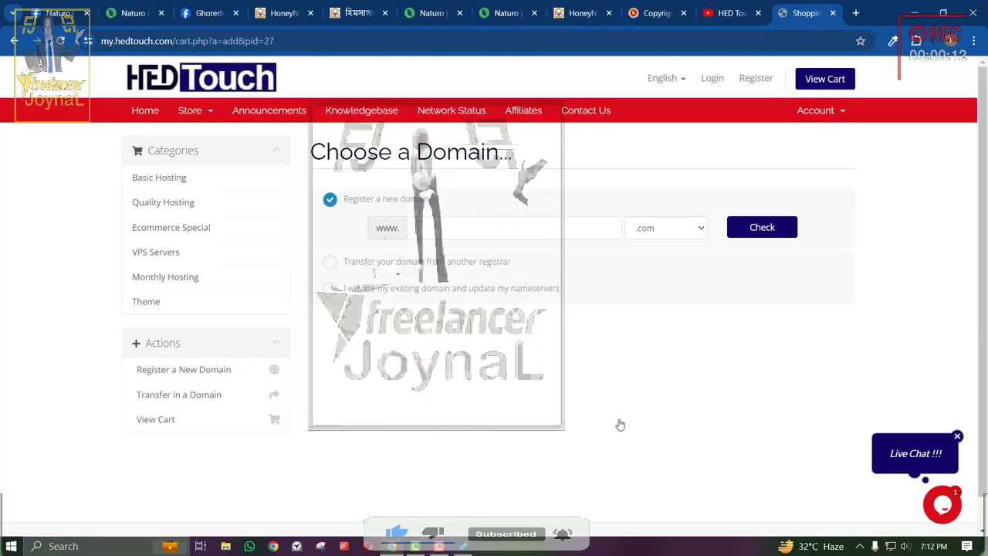
# Check the availability of the new domain names naturo.com and naturobd.com.
pyautogui.click(448, 223)
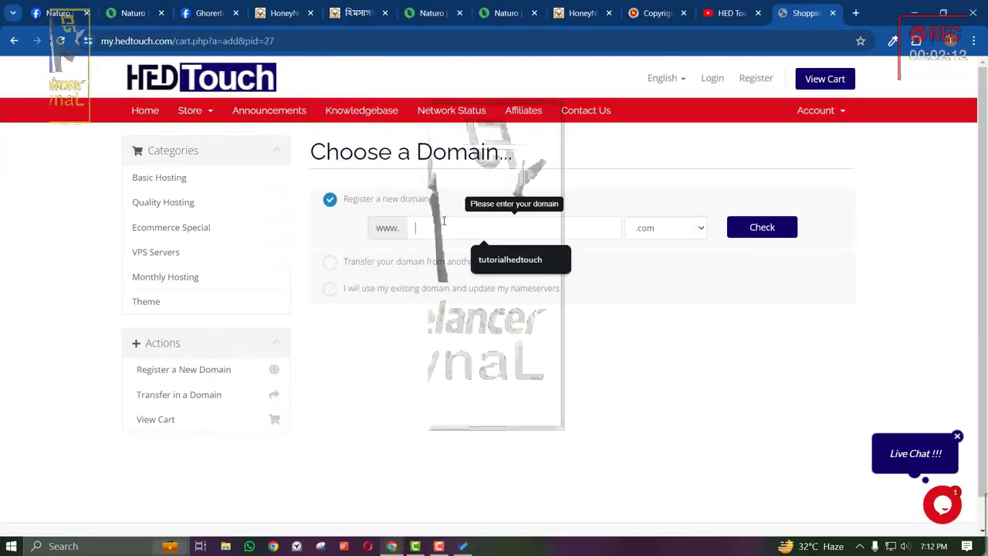
pyautogui.click(152, 6)
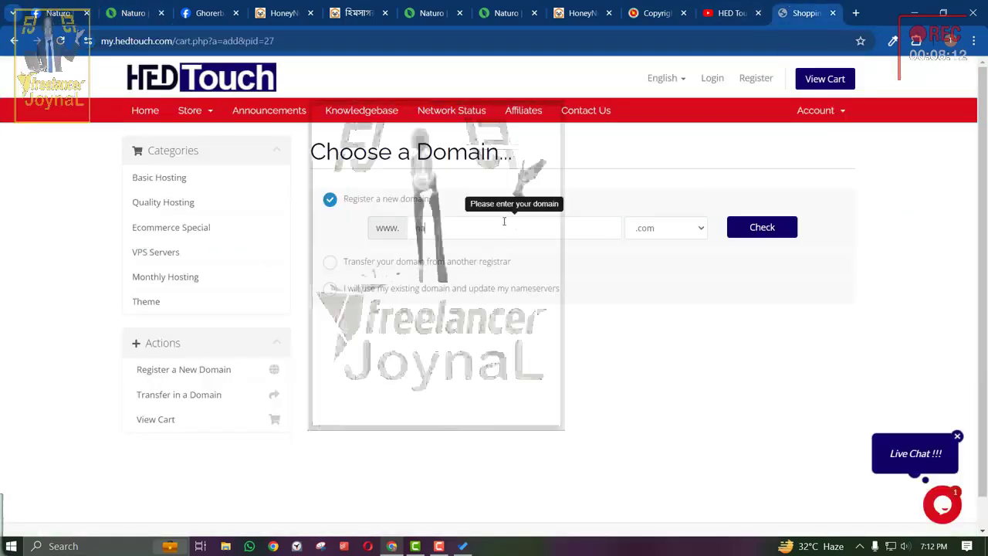
pyautogui.press('Return')
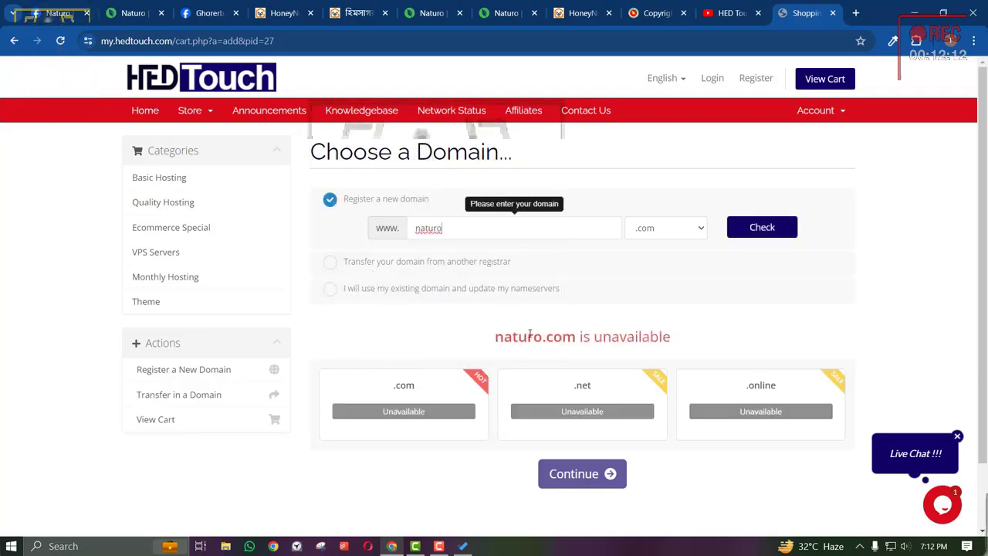
pyautogui.write('bd')
pyautogui.press('Return')
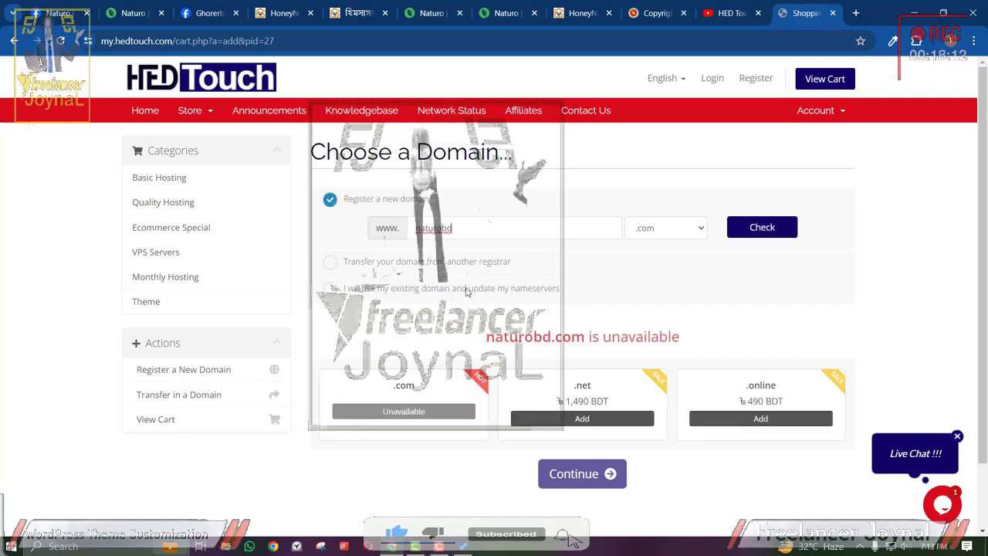
# Examine the availability result for naturobd.com, highlighting the domain name in it.
pyautogui.moveTo(495, 337); pyautogui.dragTo(585, 337)
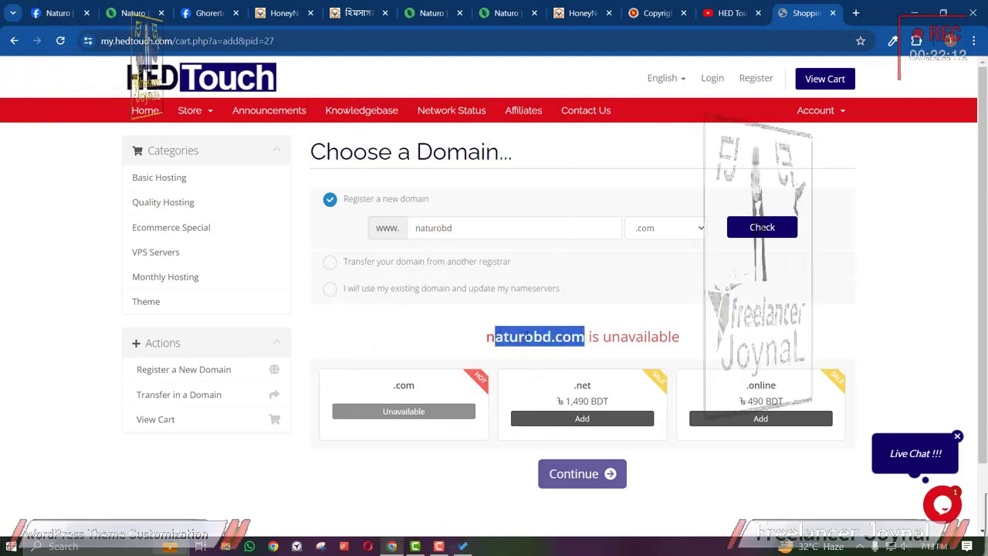
pyautogui.click(525, 334)
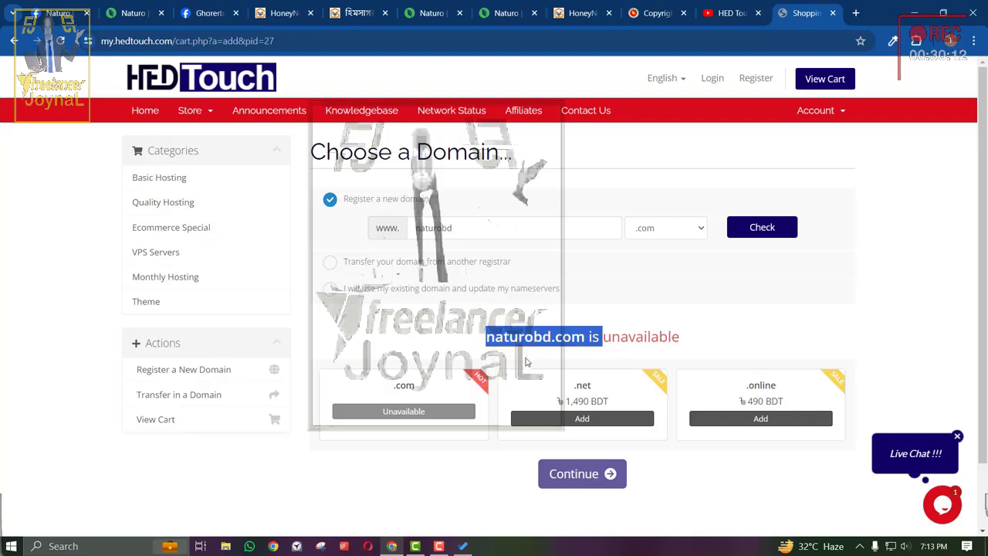
pyautogui.moveTo(485, 337); pyautogui.dragTo(753, 341)
pyautogui.click(622, 337)
pyautogui.tripleClick(576, 336)
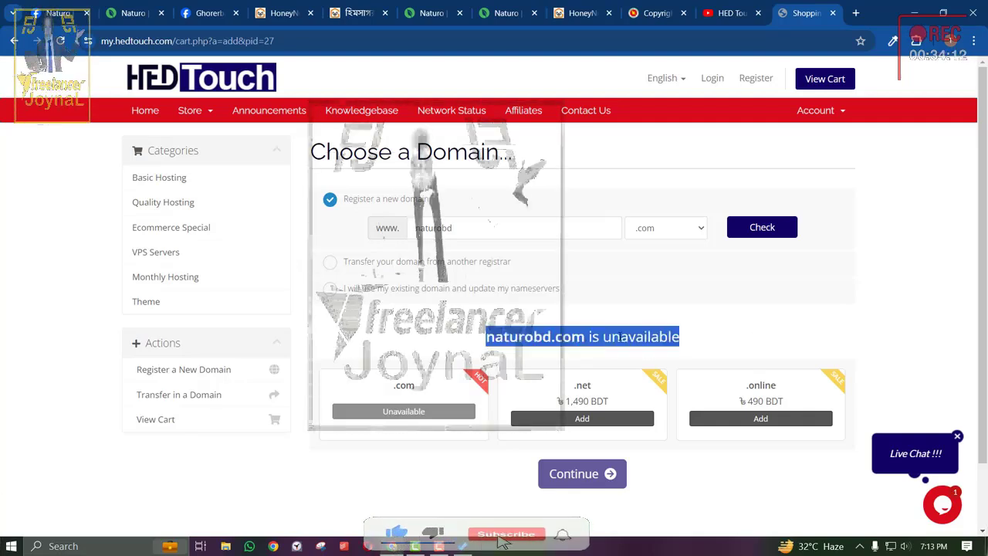
pyautogui.click(576, 336)
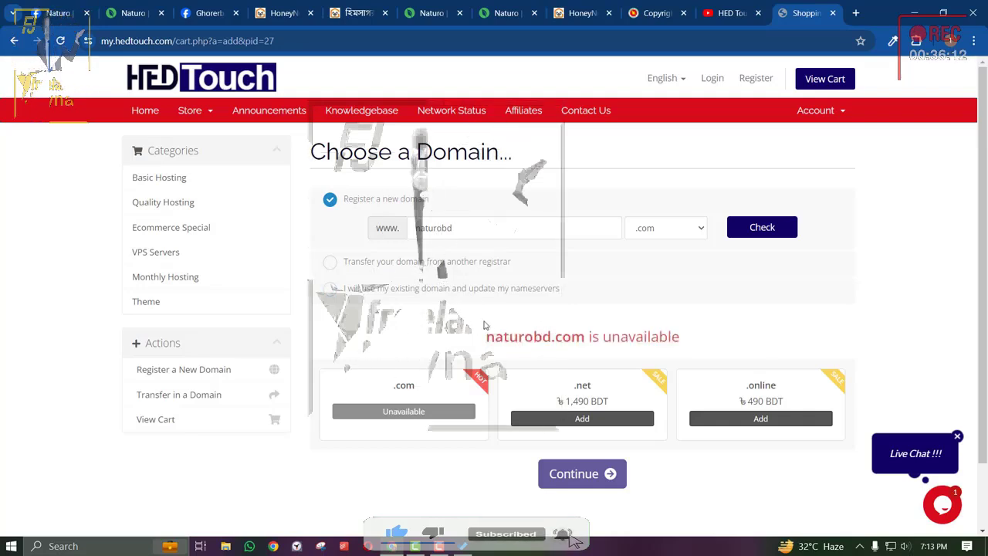
pyautogui.moveTo(585, 337); pyautogui.dragTo(503, 337)
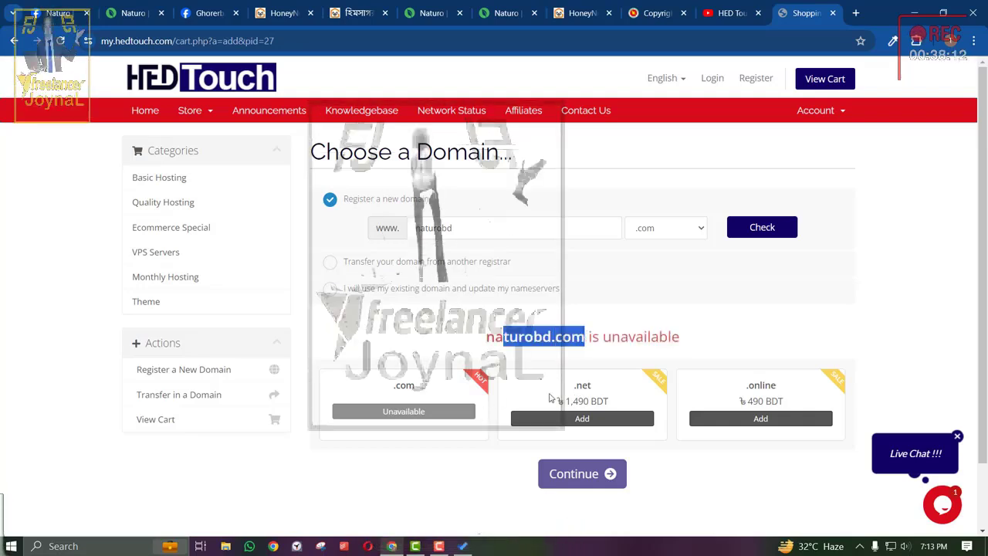
# Extend the domain name to naturobd676 and check whether its .com version is available.
pyautogui.click(458, 227)
pyautogui.write('676')
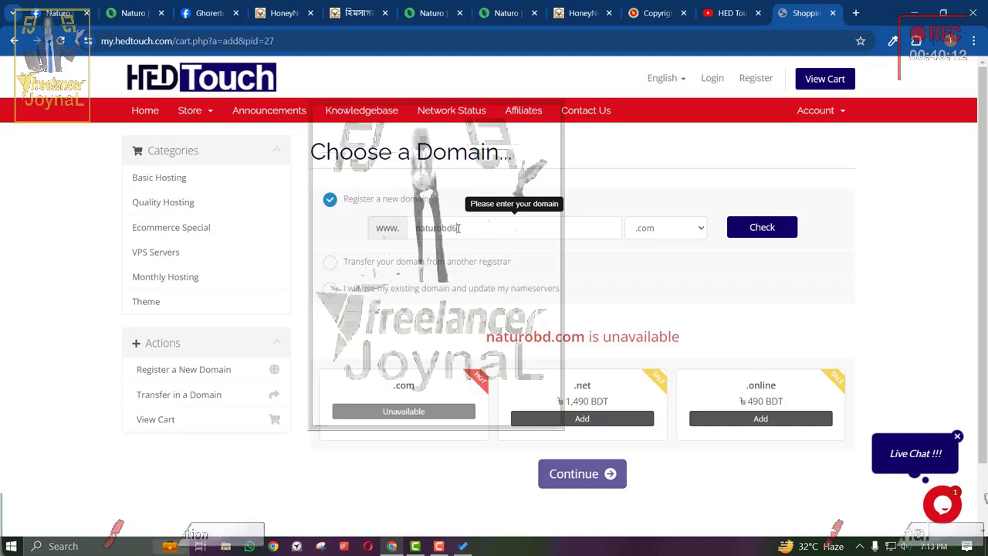
pyautogui.press('Return')
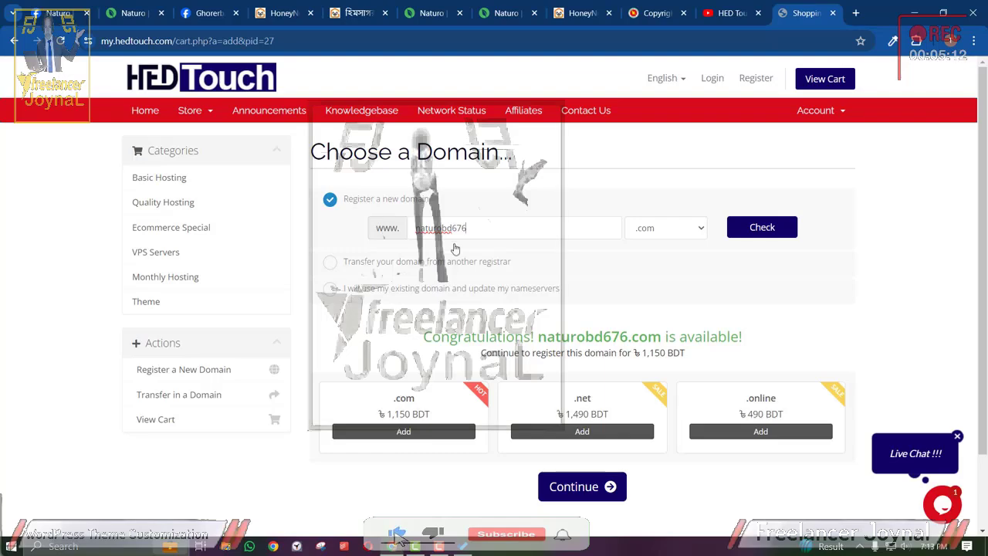
# Replace the domain name with hedlandingpage and check its availability as a .com domain.
pyautogui.doubleClick(444, 235)
pyautogui.press('BackSpace')
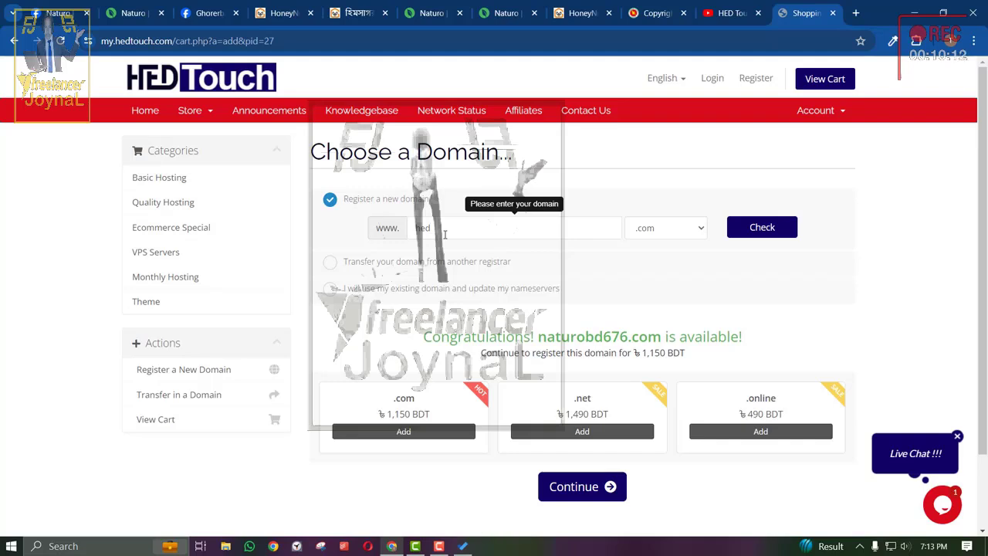
pyautogui.write('hed')
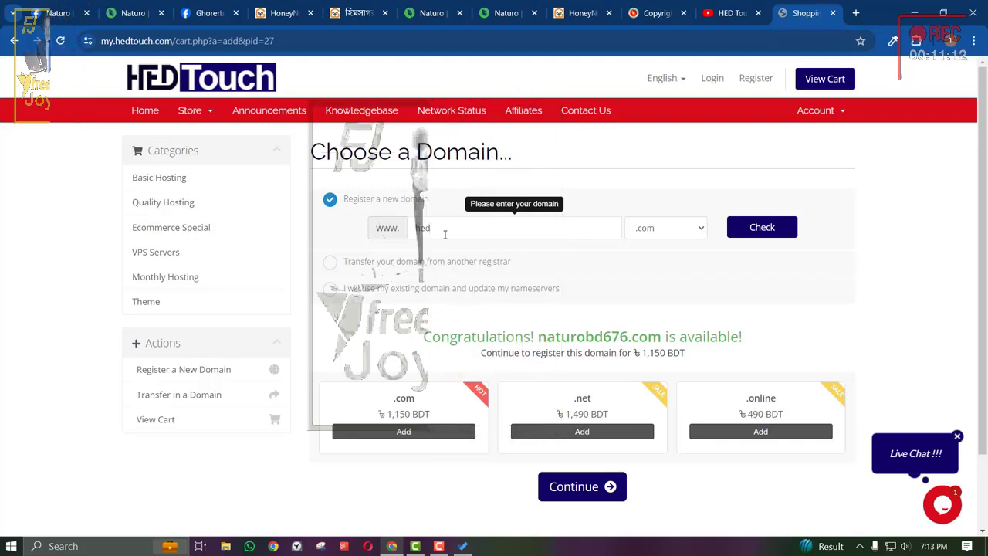
pyautogui.write('landingpage')
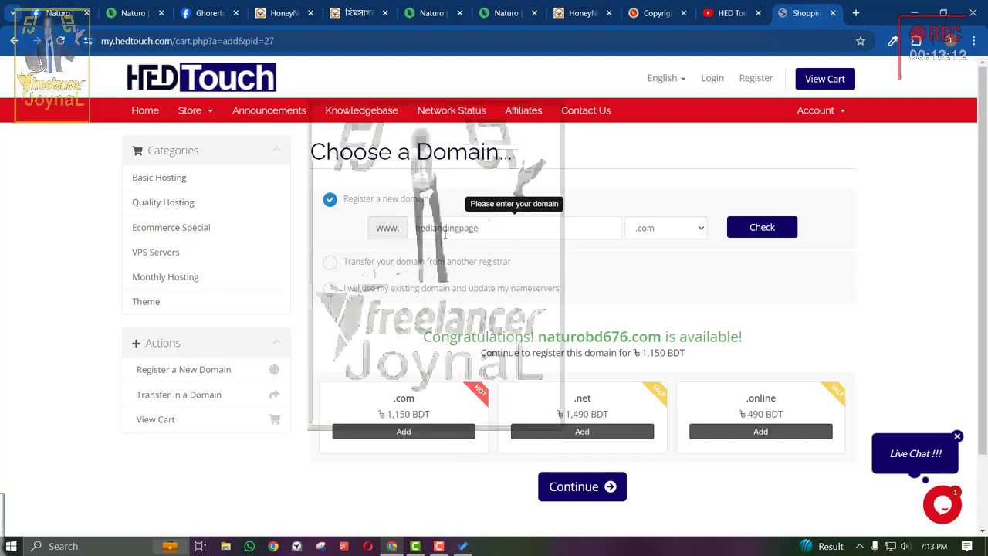
pyautogui.click(757, 228)
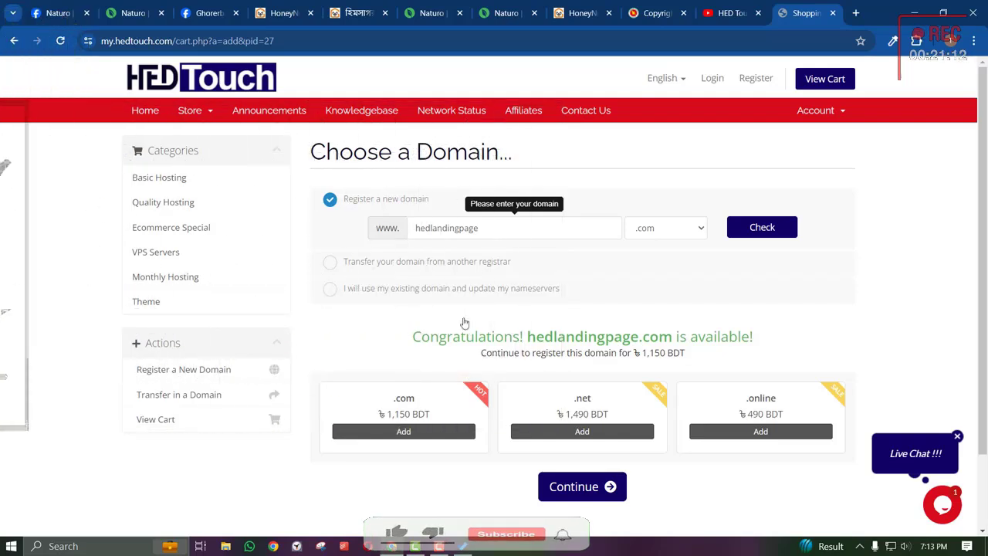
# Add the hedlandingpage.com domain to the order and continue to its configuration.
pyautogui.click(413, 432)
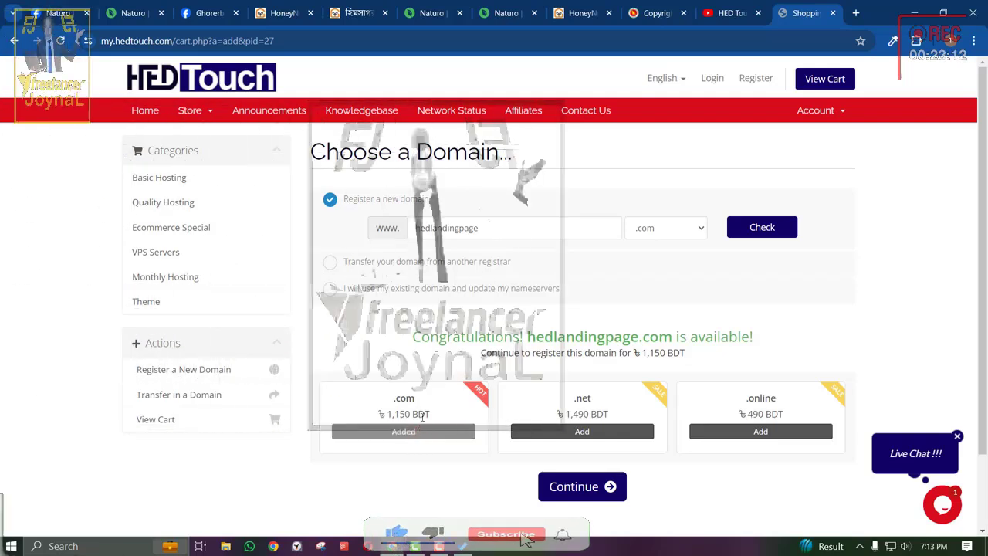
pyautogui.scroll(-1, 606, 347)
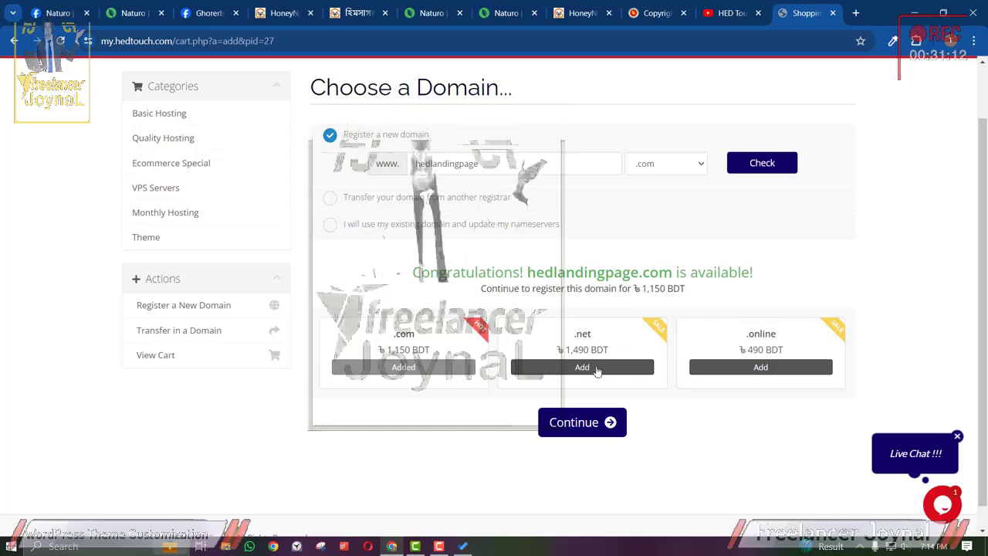
pyautogui.click(584, 429)
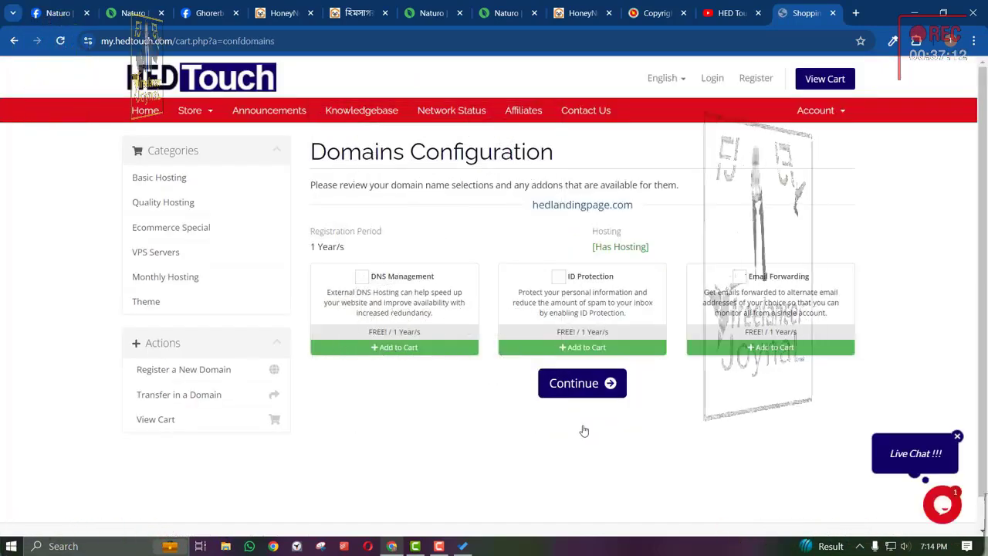
# Add the free DNS Management, ID Protection and Email Forwarding addons to hedlandingpage.com and continue to the checkout review.
pyautogui.click(362, 276)
pyautogui.click(560, 292)
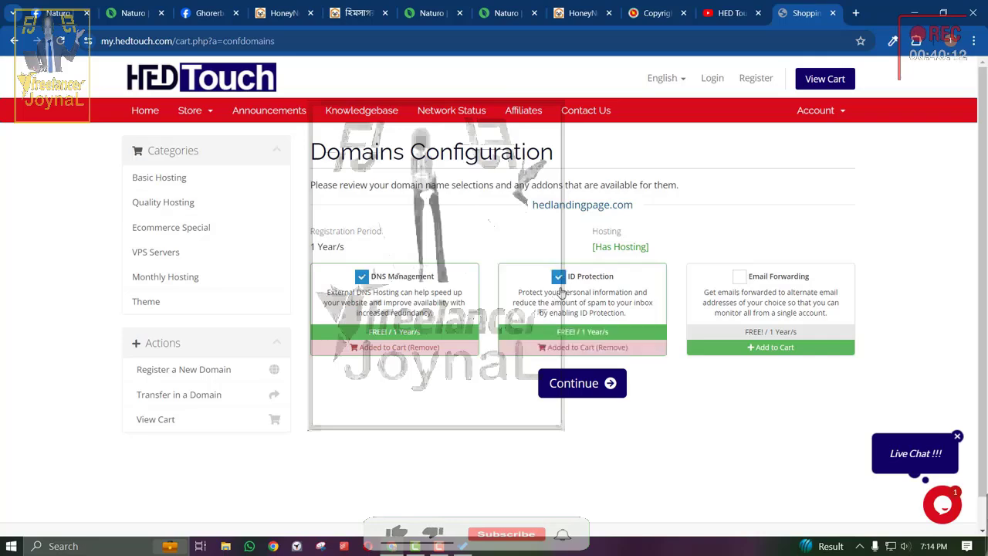
pyautogui.click(739, 277)
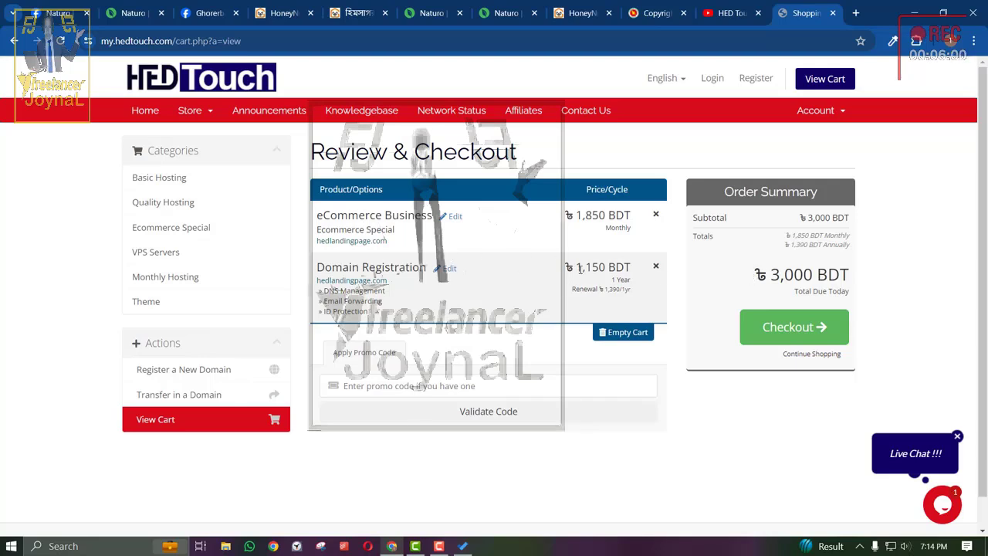
# Examine the domain registration price and the monthly eCommerce Business hosting price in the cart.
pyautogui.moveTo(583, 268); pyautogui.dragTo(607, 268)
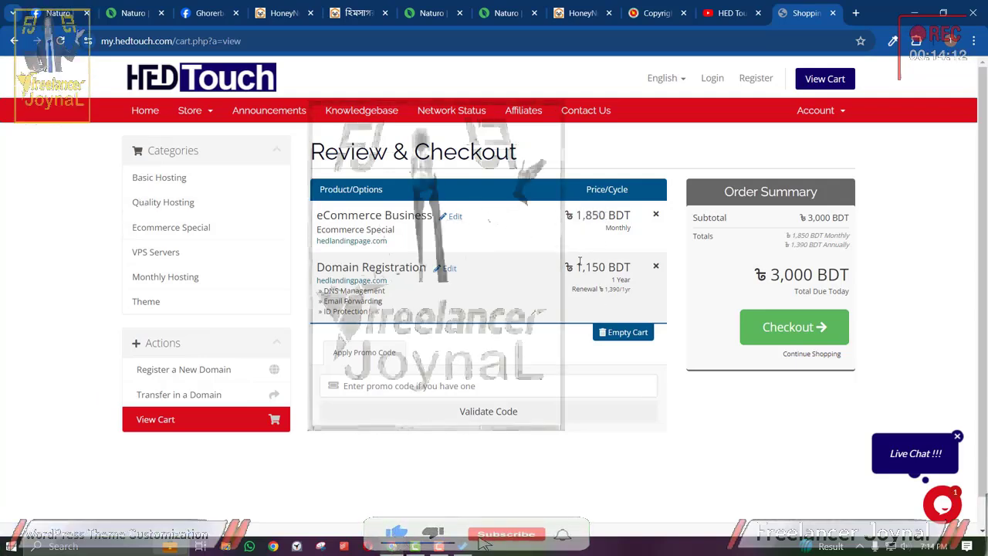
pyautogui.moveTo(618, 273); pyautogui.dragTo(625, 270)
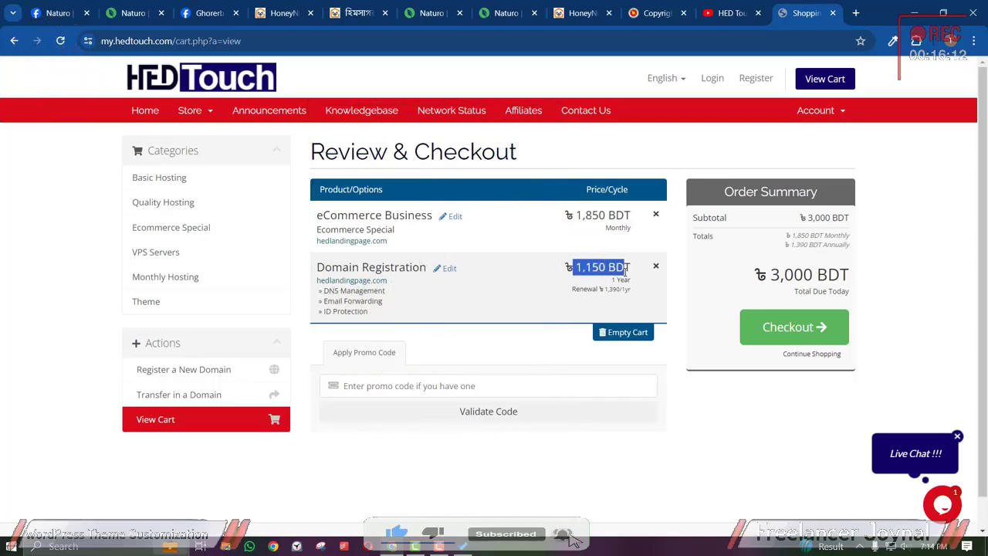
pyautogui.doubleClick(618, 231)
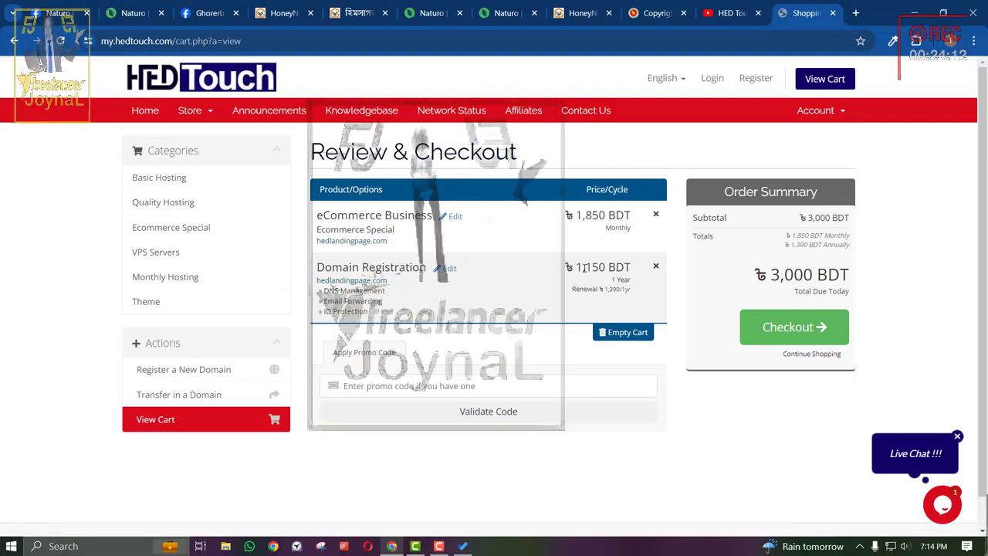
# Return to the Quality Hosting category and review its packages' free domain offers and annual prices.
pyautogui.click(180, 203)
pyautogui.scroll(-6, 196, 220)
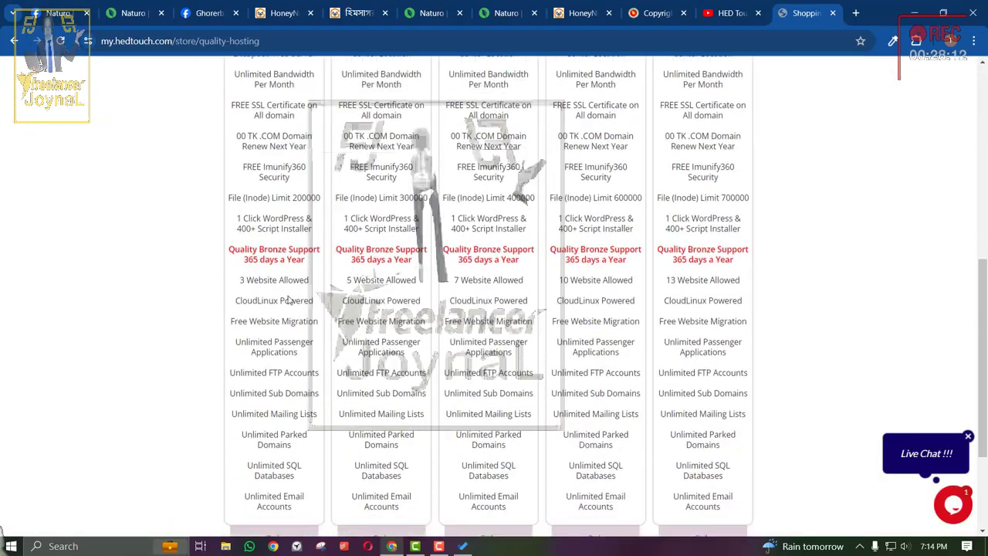
pyautogui.scroll(-2, 290, 299)
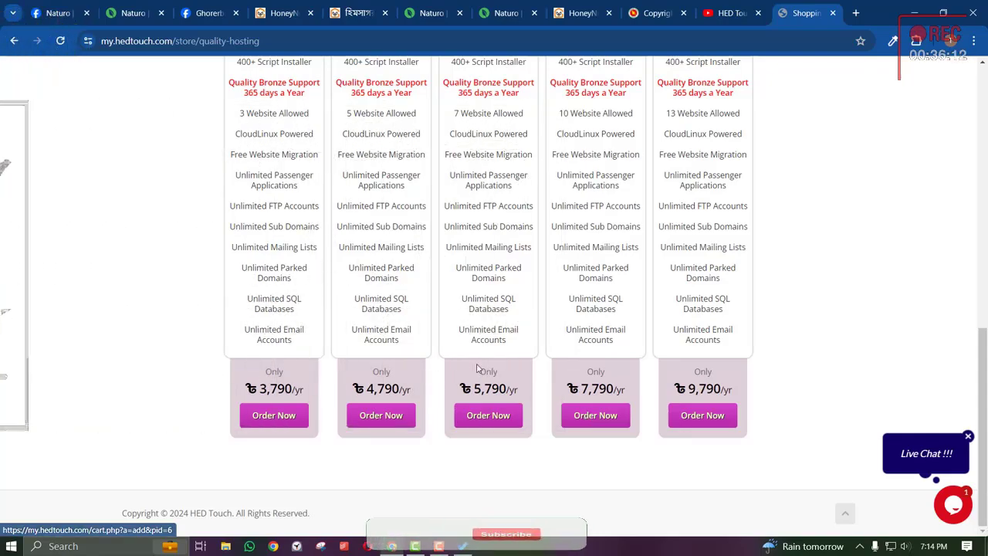
pyautogui.scroll(15, 435, 359)
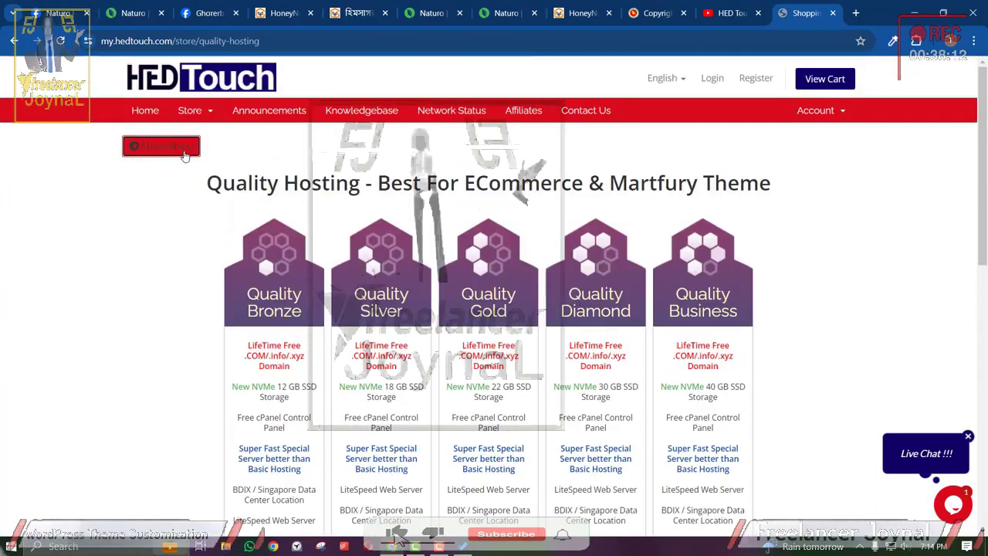
# Open the Ecommerce Special category and review its Fresher, GrowBig and Business packages' features and monthly prices.
pyautogui.click(161, 146)
pyautogui.click(202, 262)
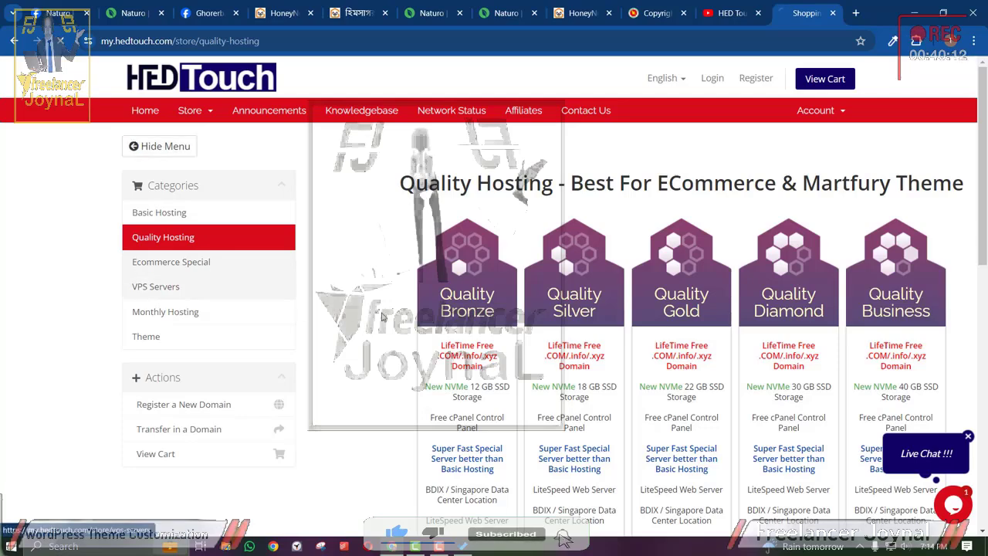
pyautogui.scroll(-1, 460, 388)
pyautogui.scroll(2, 460, 389)
pyautogui.click(162, 146)
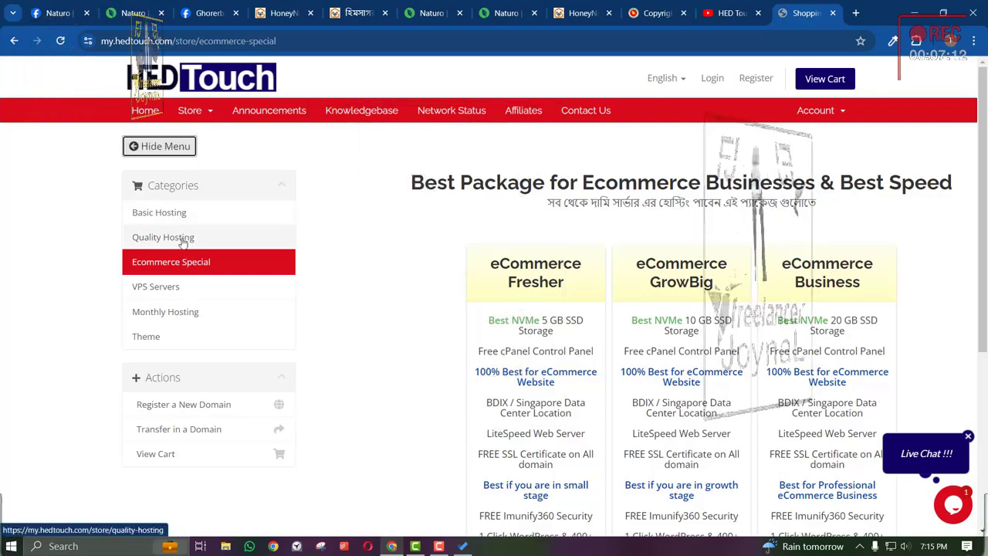
pyautogui.click(159, 146)
pyautogui.scroll(-3, 387, 372)
pyautogui.scroll(-1, 387, 372)
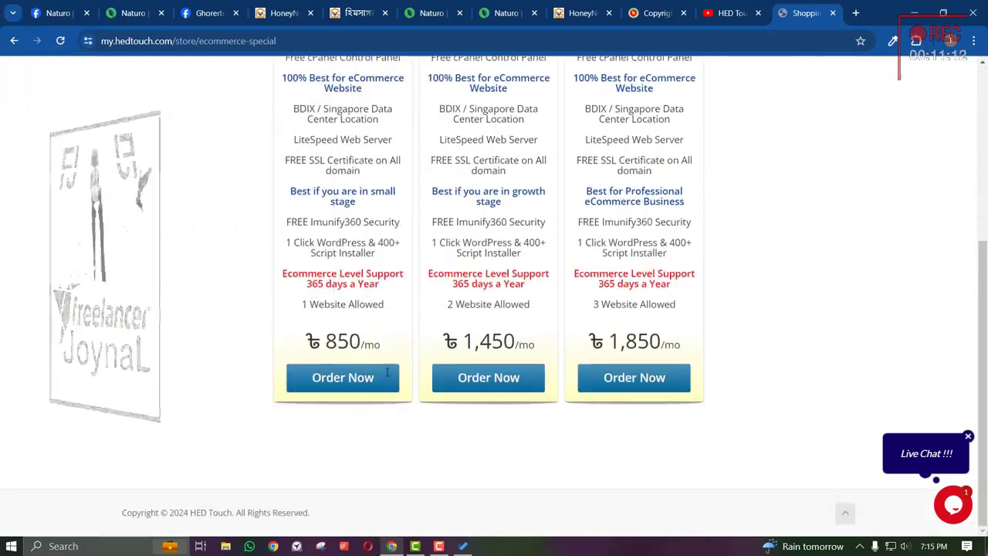
pyautogui.scroll(4, 387, 374)
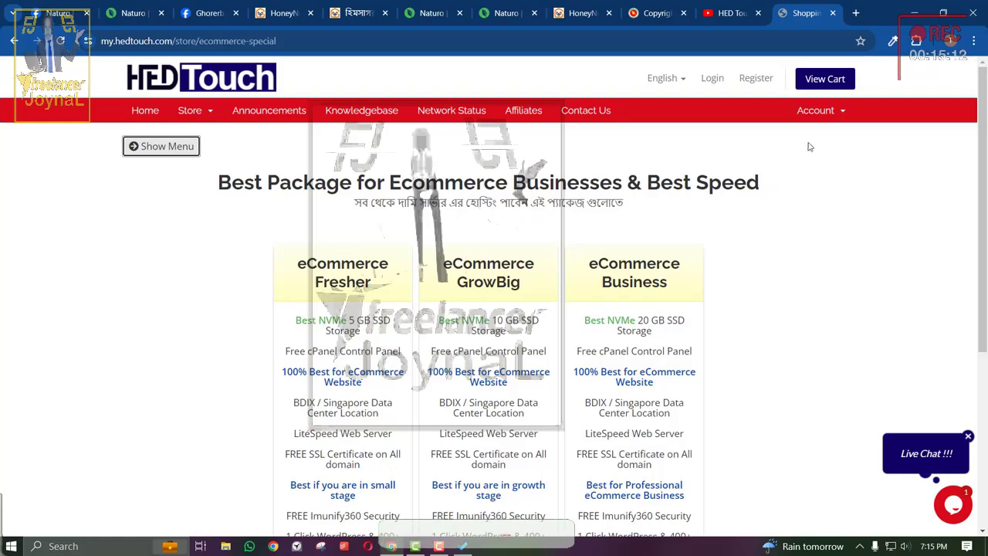
# Proceed from the cart to checkout and enter the customer's first and last name in the personal information.
pyautogui.click(819, 79)
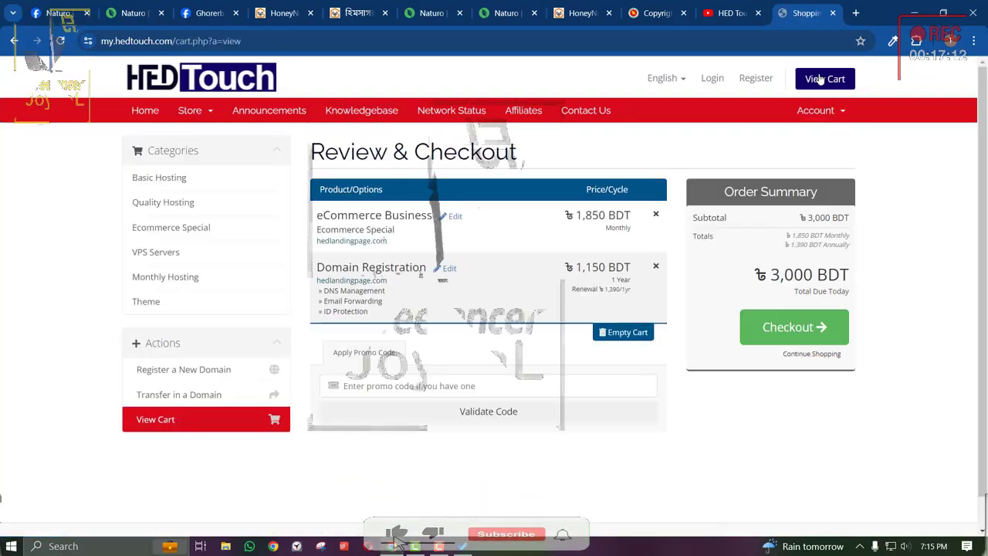
pyautogui.click(764, 327)
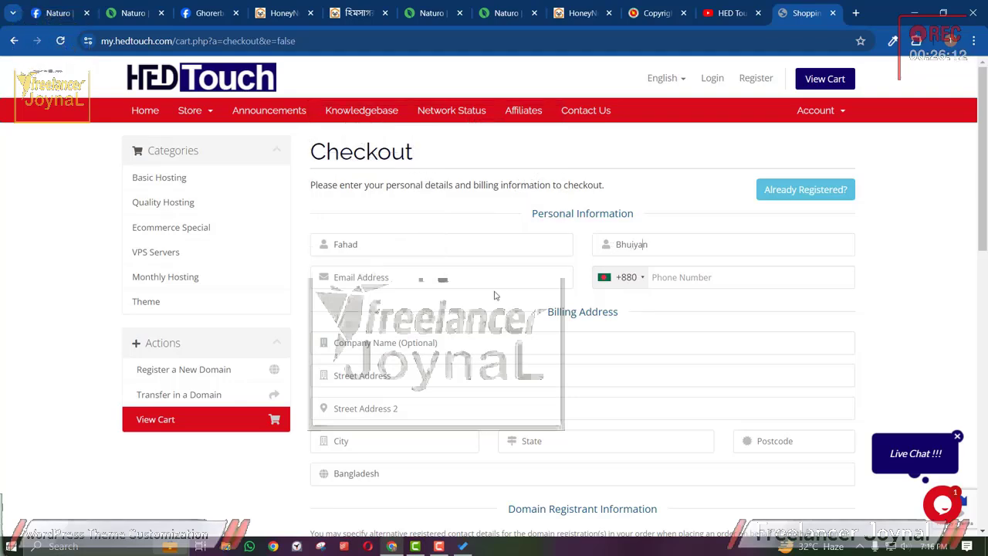
pyautogui.click(490, 280)
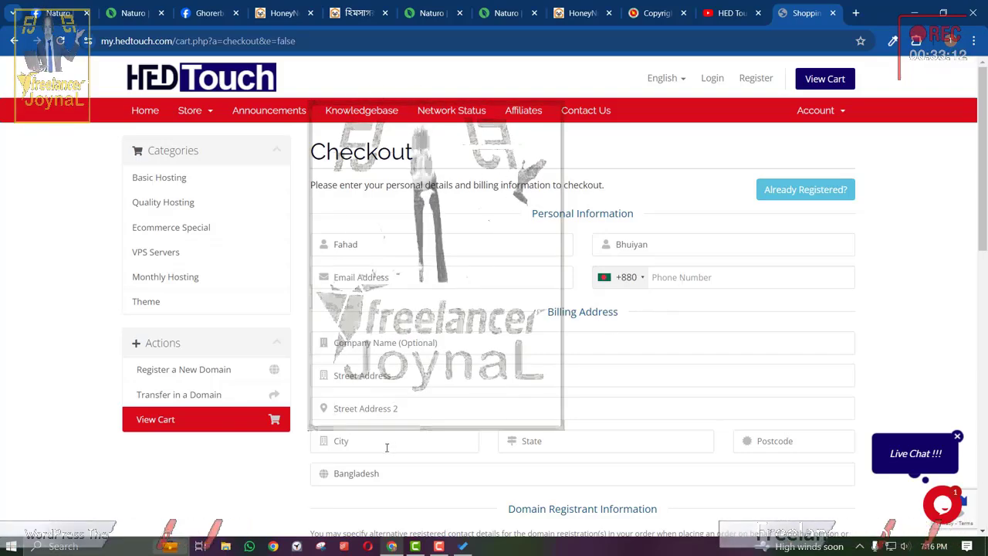
# Try the Rocket, Nagad and UPay payment methods in the checkout's payment details and restore Bkash.
pyautogui.scroll(-4, 386, 448)
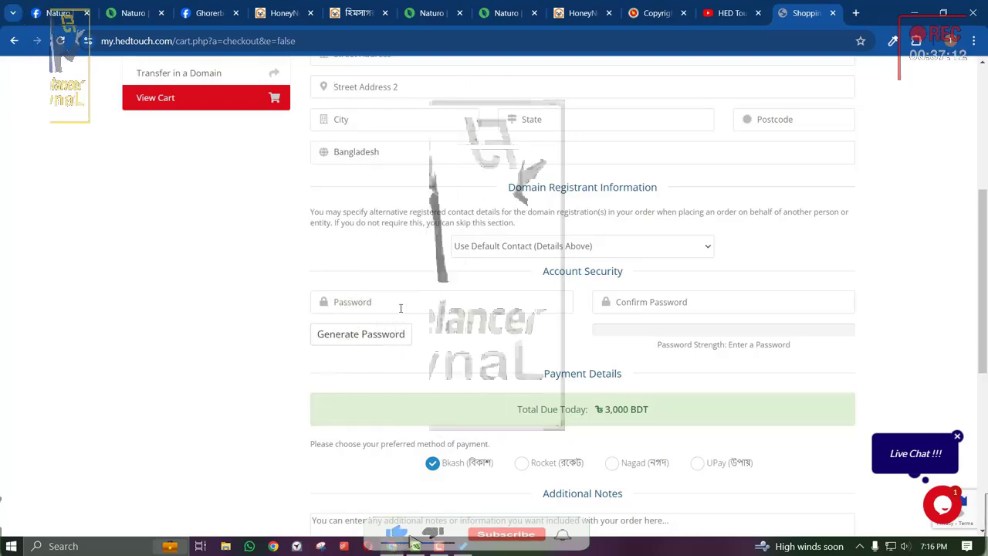
pyautogui.scroll(-4, 511, 155)
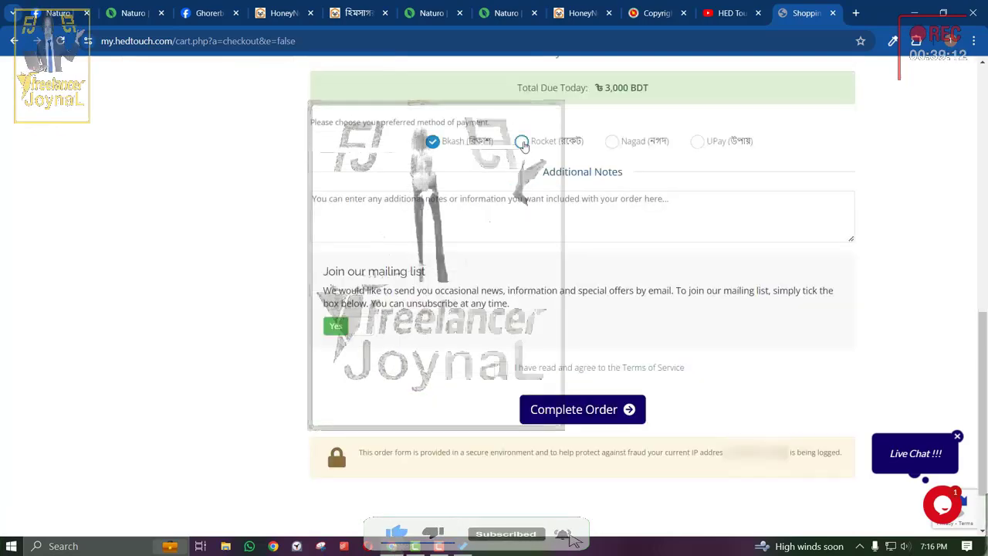
pyautogui.click(522, 143)
pyautogui.click(613, 144)
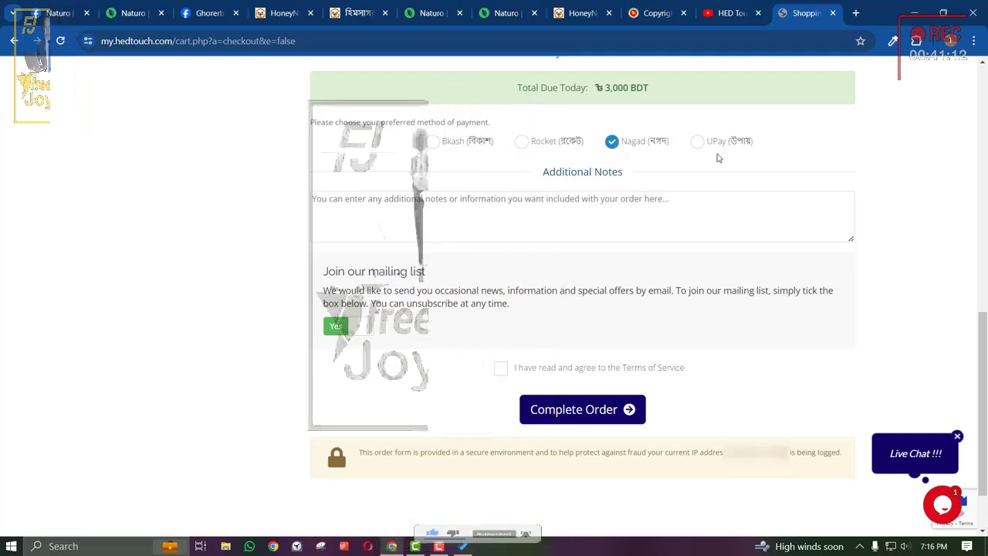
pyautogui.click(699, 142)
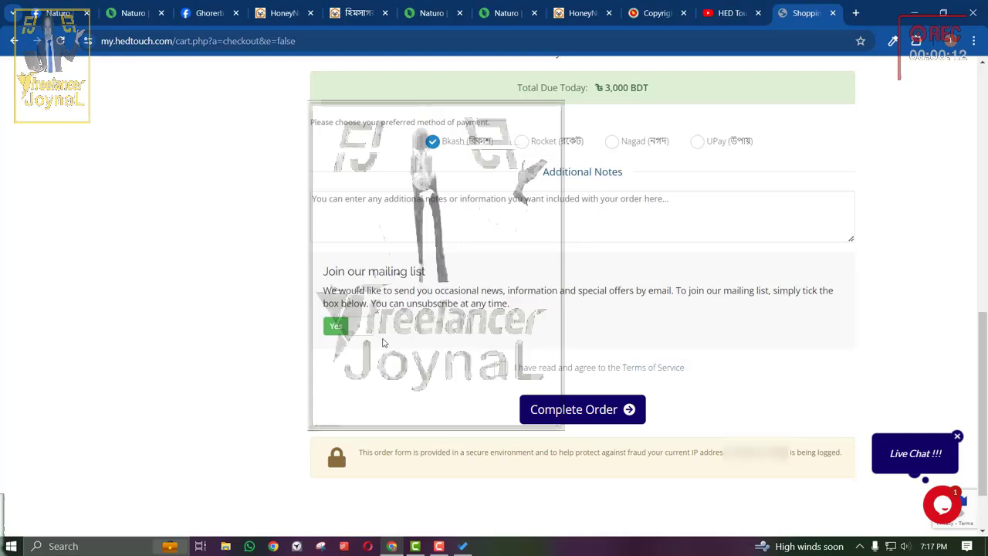
# Open the Terms of Service in a separate tab and read through to the refund and renew policies.
pyautogui.scroll(-1, 574, 352)
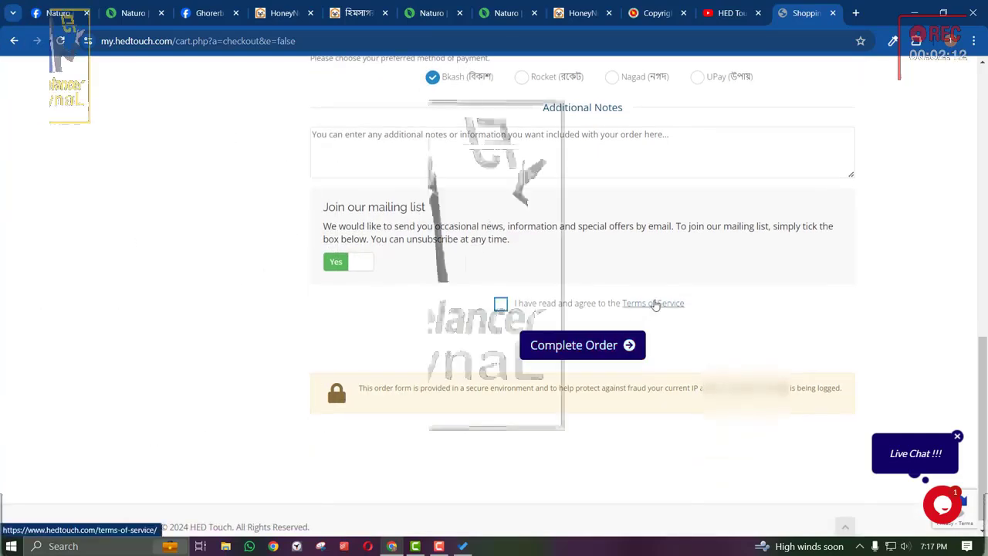
pyautogui.rightClick(656, 305)
pyautogui.click(673, 315)
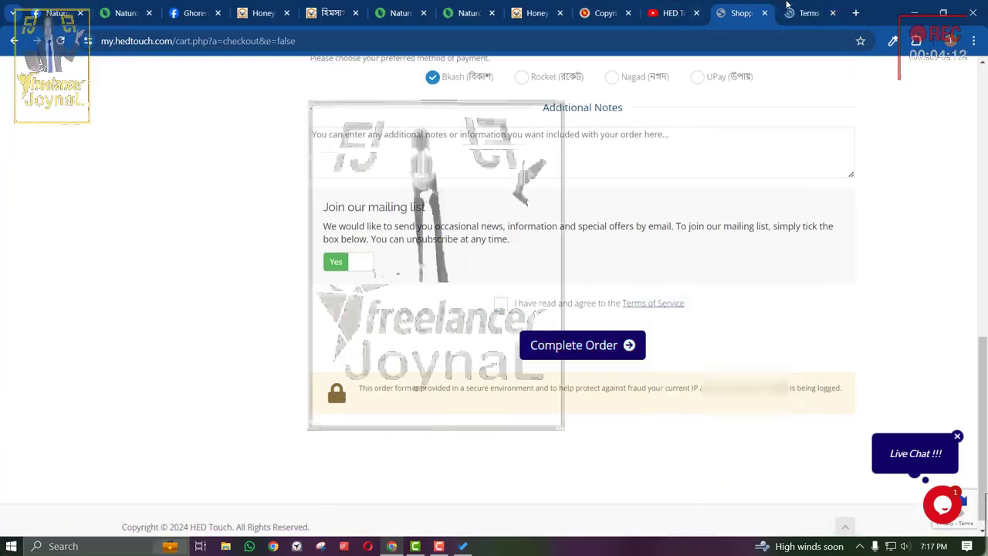
pyautogui.hotkey('ctrl', 'Tab')
pyautogui.scroll(-20, 581, 233)
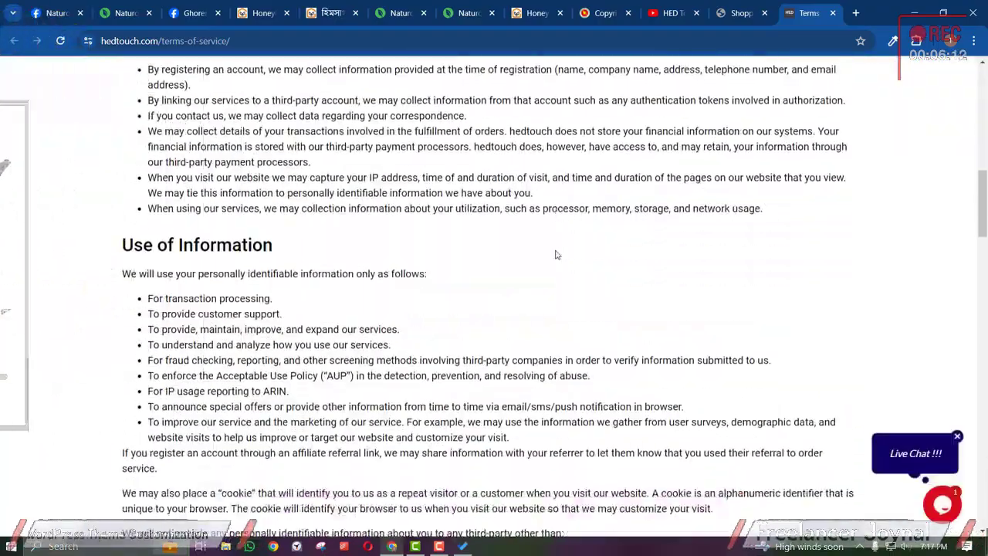
pyautogui.scroll(-15, 556, 255)
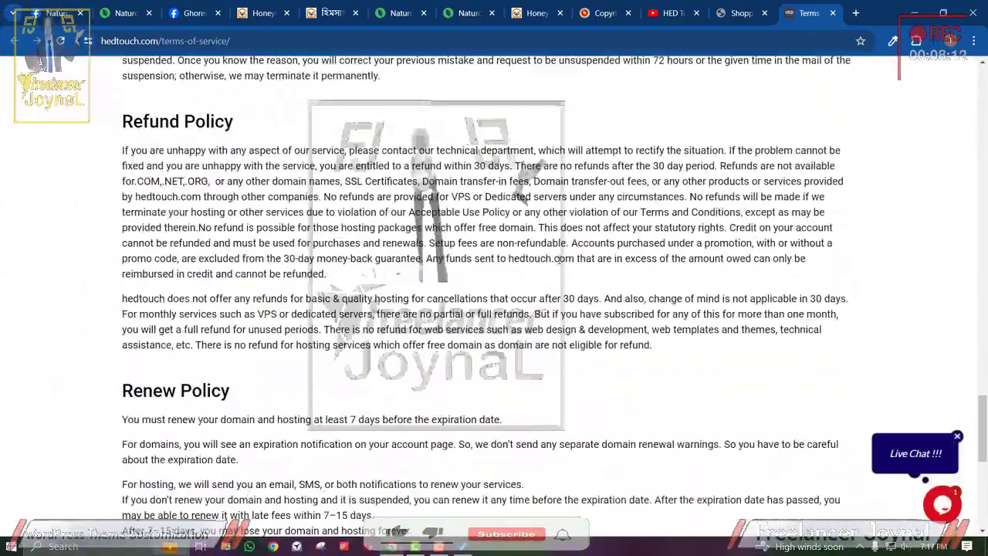
# Return to the checkout, agree to the Terms of Service and submit the order.
pyautogui.click(741, 12)
pyautogui.click(500, 303)
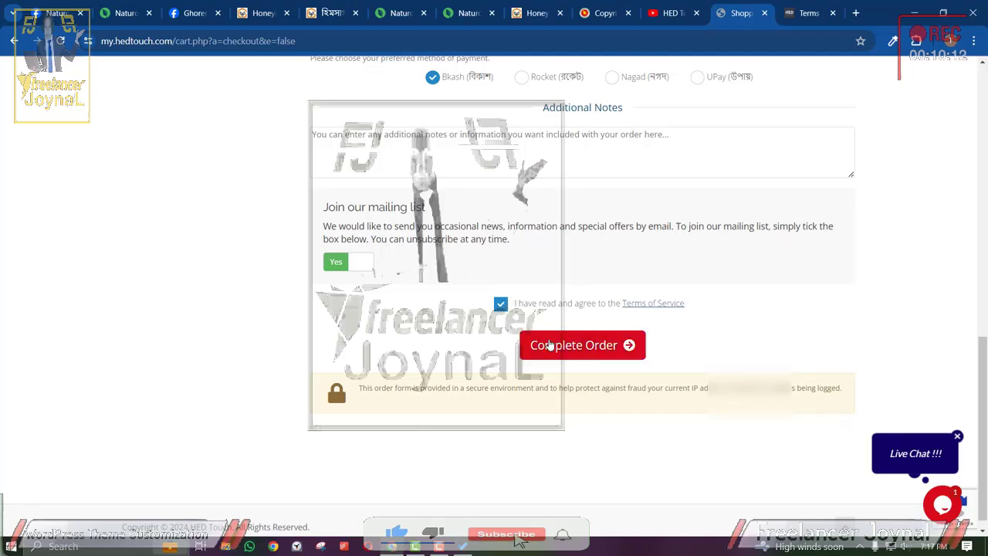
pyautogui.click(556, 347)
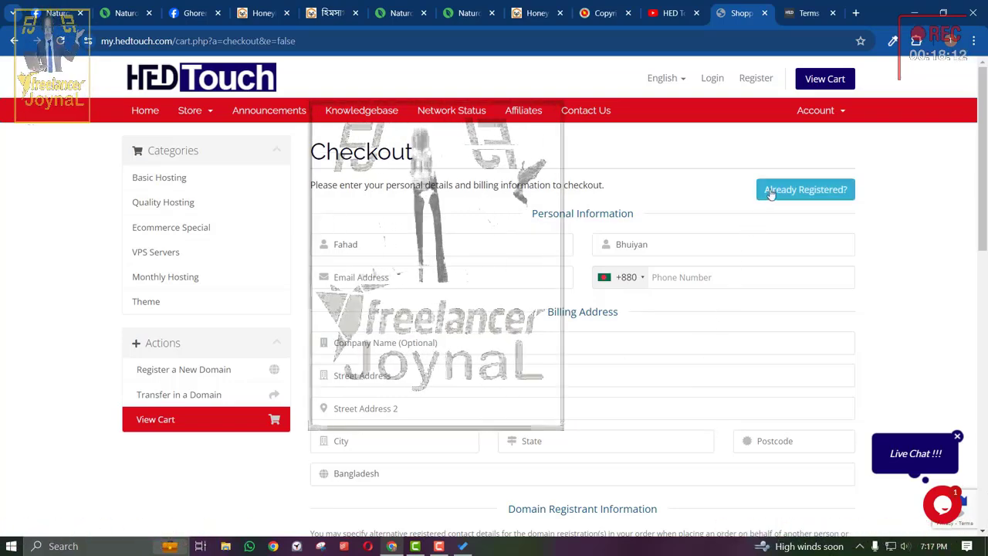
# Switch the checkout from new customer details to the existing customer login.
pyautogui.scroll(-2, 574, 374)
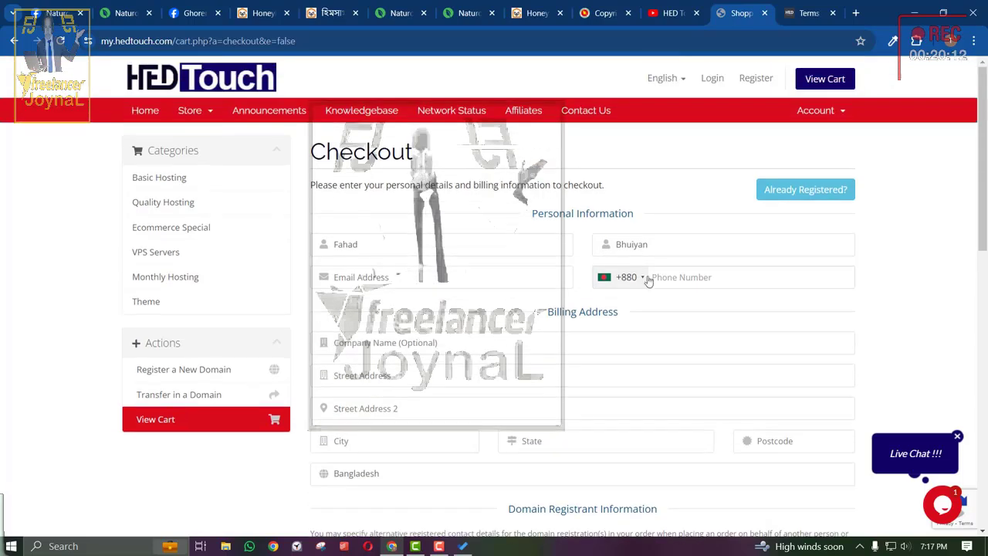
pyautogui.scroll(-2, 430, 304)
pyautogui.scroll(2, 448, 339)
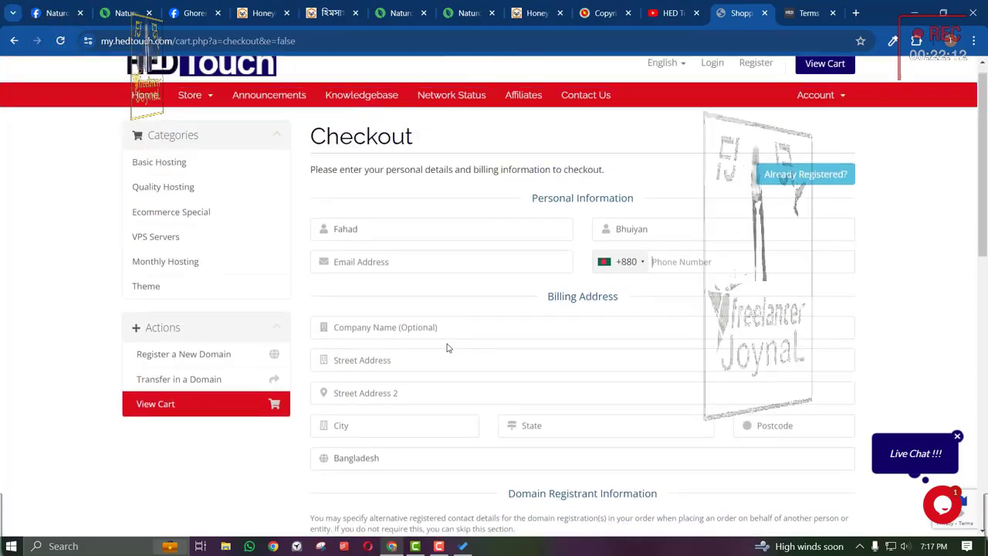
pyautogui.click(803, 189)
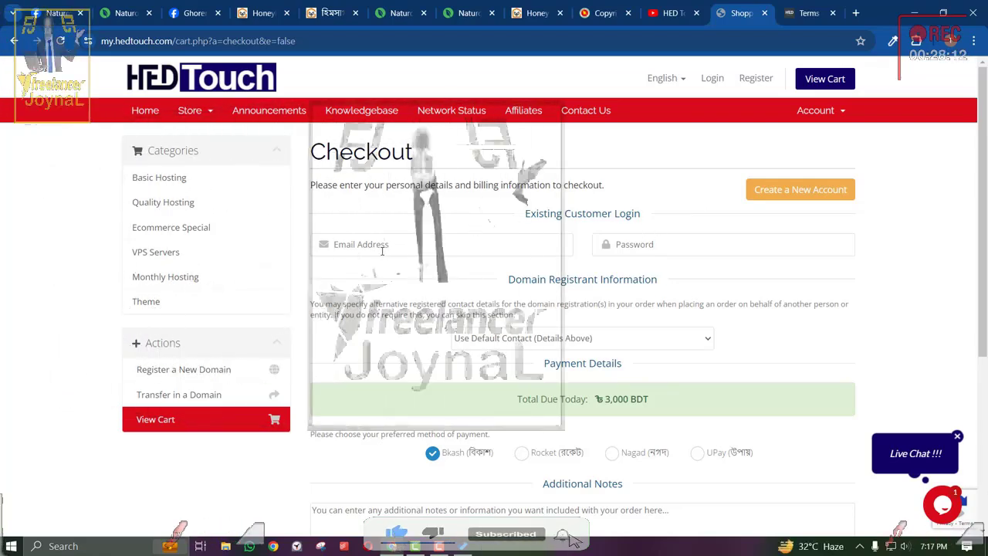
# Examine the existing customer checkout's login, registrant, payment and terms sections, and try the Rocket payment option.
pyautogui.scroll(-1, 569, 359)
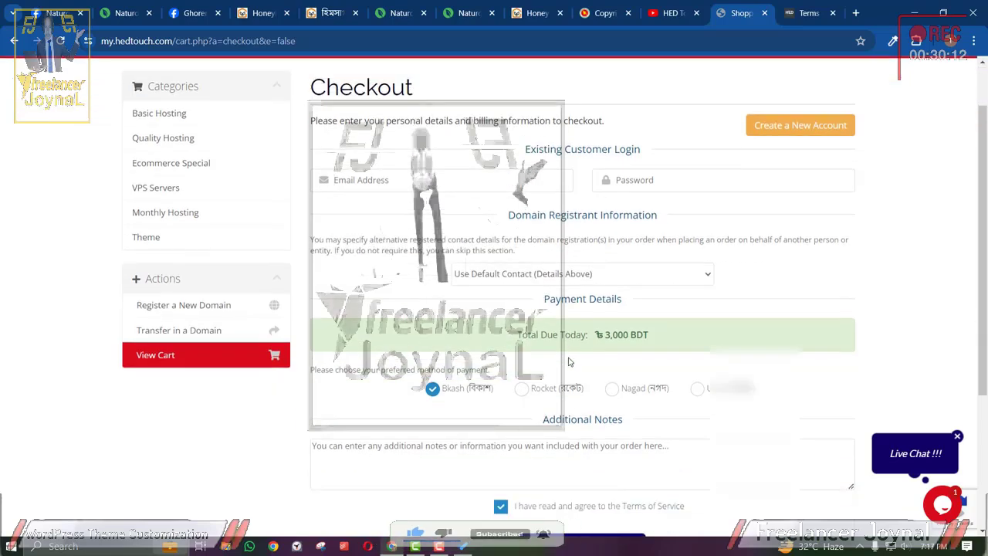
pyautogui.scroll(-2, 569, 361)
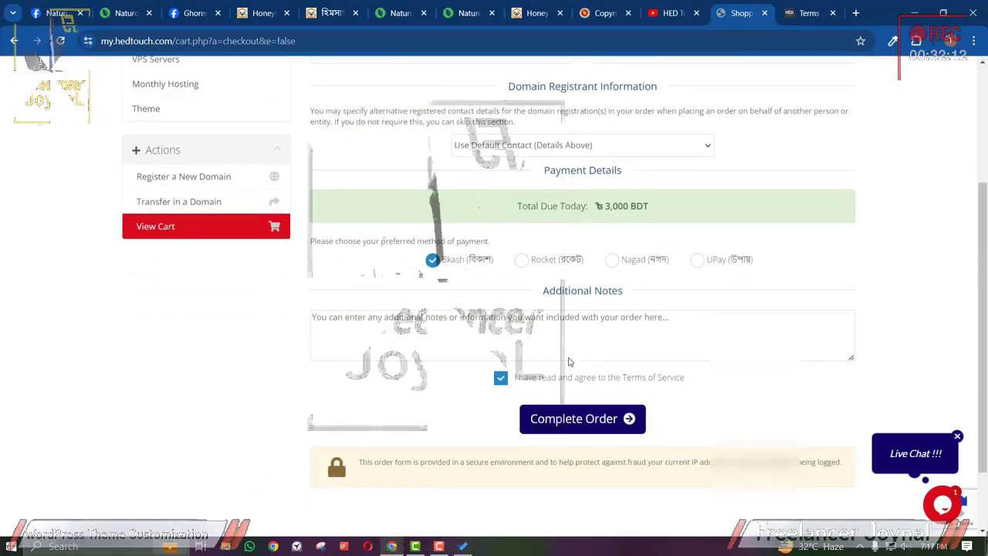
pyautogui.scroll(-1, 556, 365)
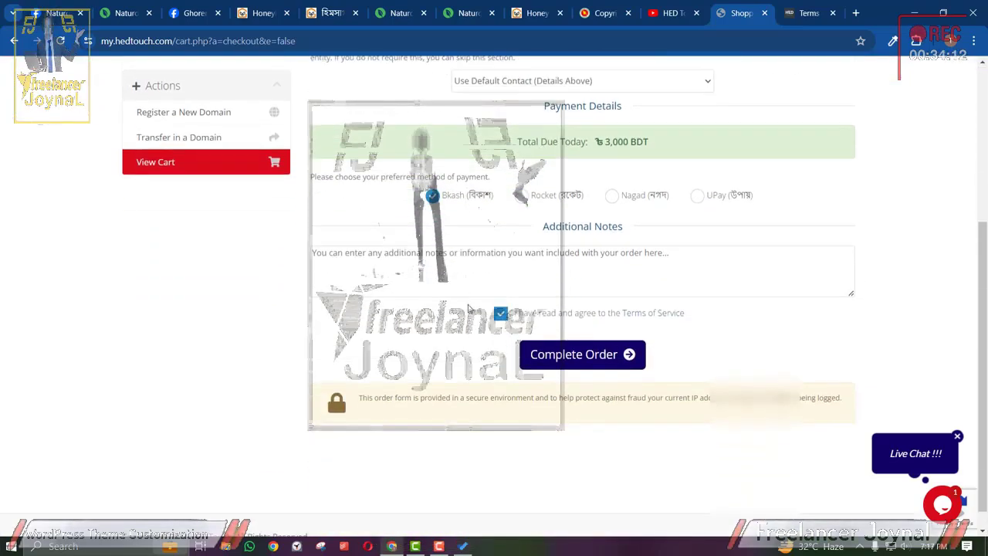
pyautogui.scroll(3, 541, 254)
pyautogui.scroll(-2, 657, 199)
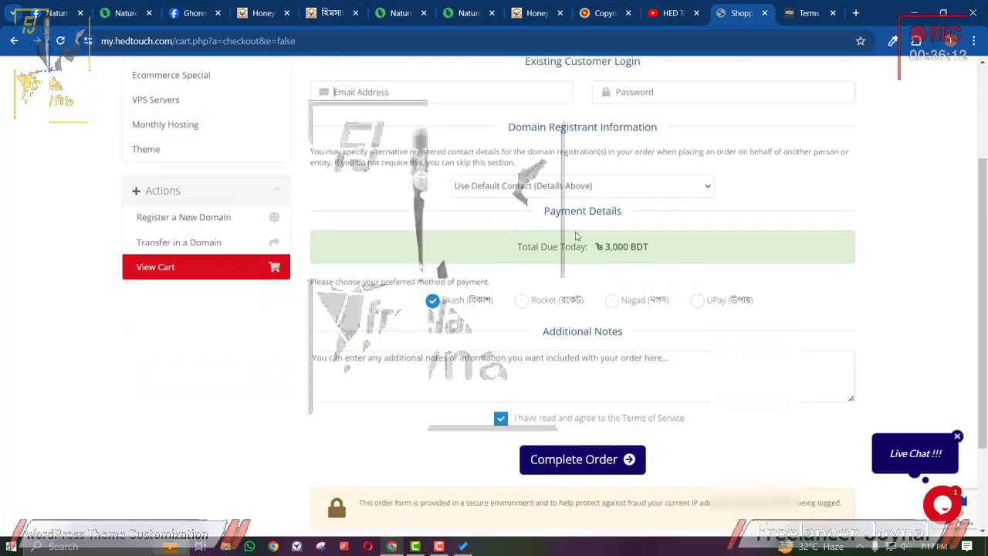
pyautogui.scroll(-2, 575, 236)
pyautogui.click(523, 171)
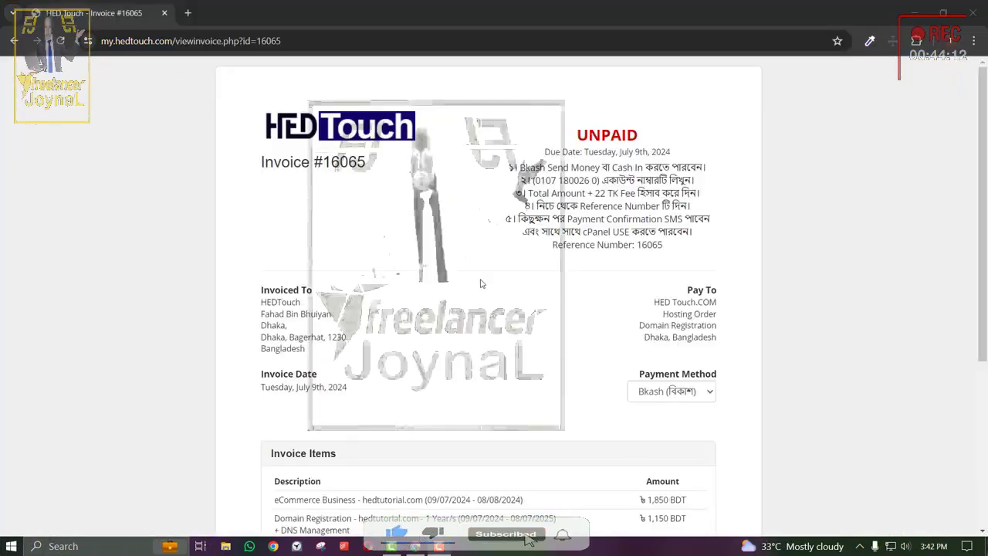
# Review the unpaid invoice's billing details, eCommerce Business hosting and domain registration items, and total.
pyautogui.scroll(-4, 480, 284)
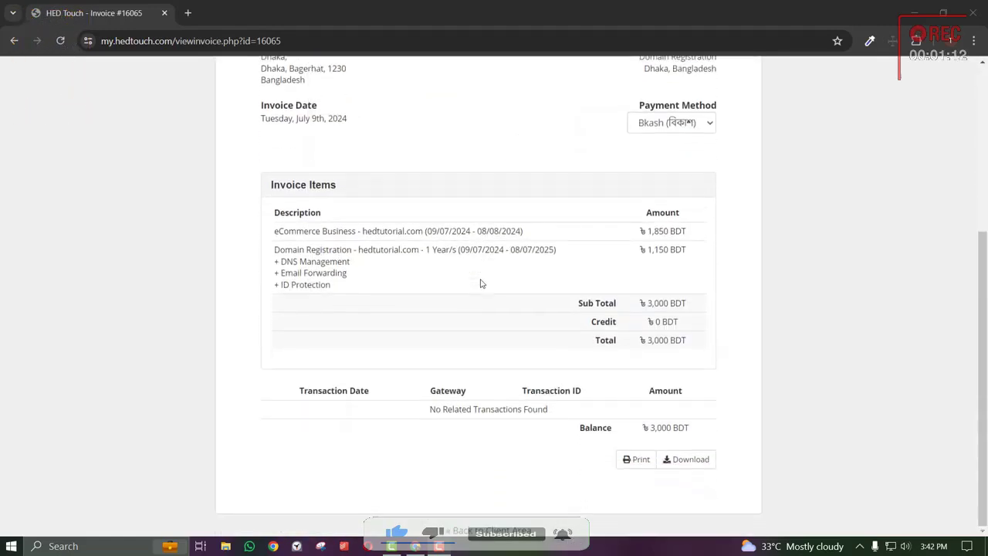
pyautogui.scroll(4, 481, 284)
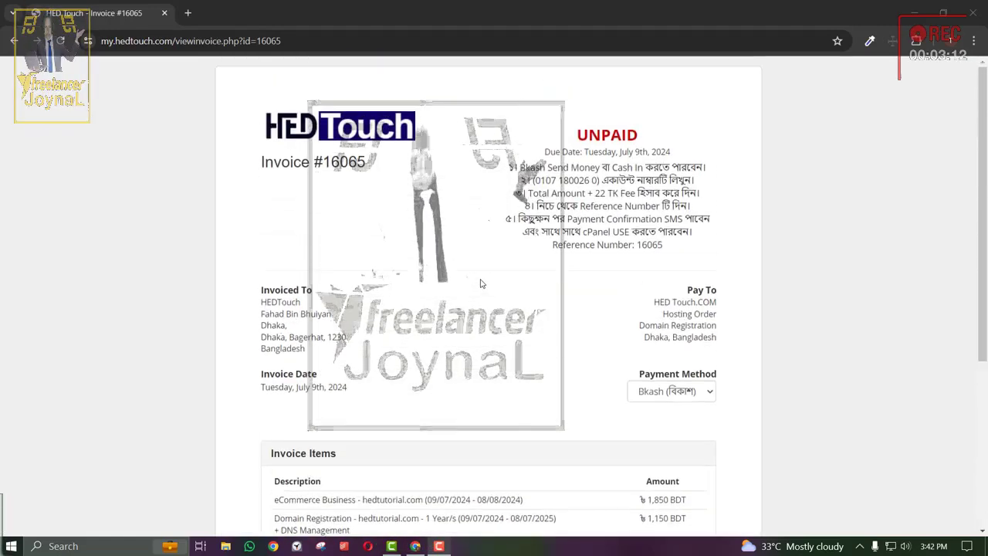
pyautogui.scroll(-3, 480, 284)
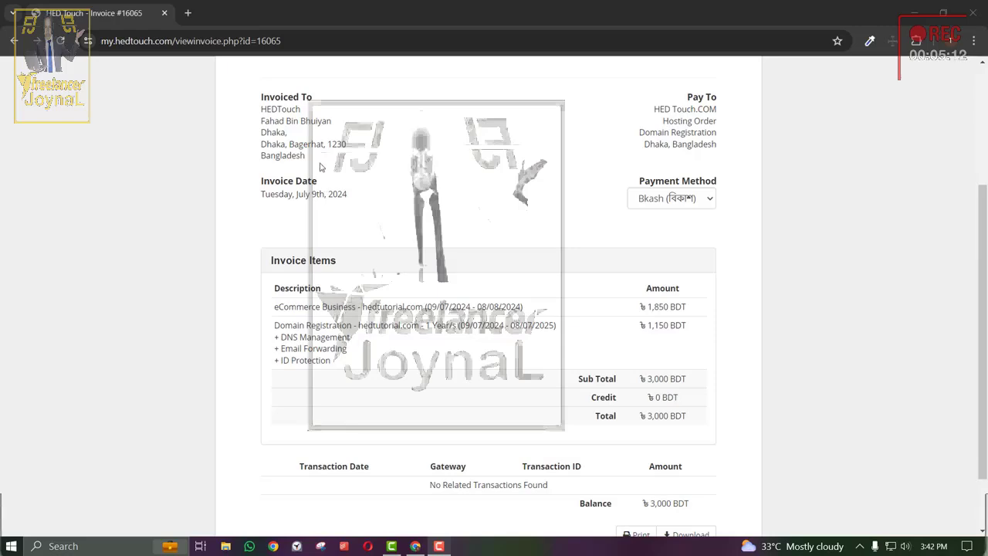
pyautogui.moveTo(359, 198); pyautogui.dragTo(278, 98)
pyautogui.click(317, 133)
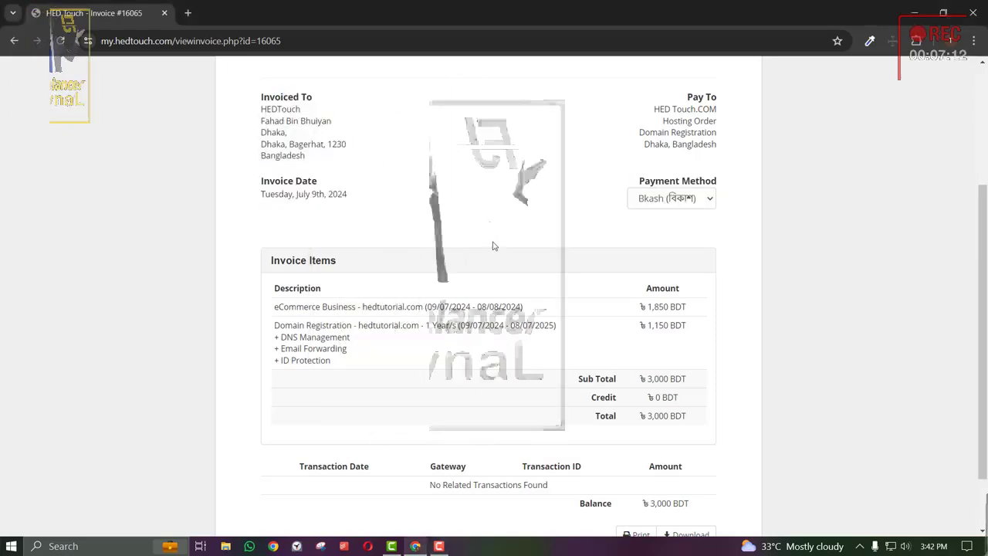
pyautogui.scroll(-2, 494, 245)
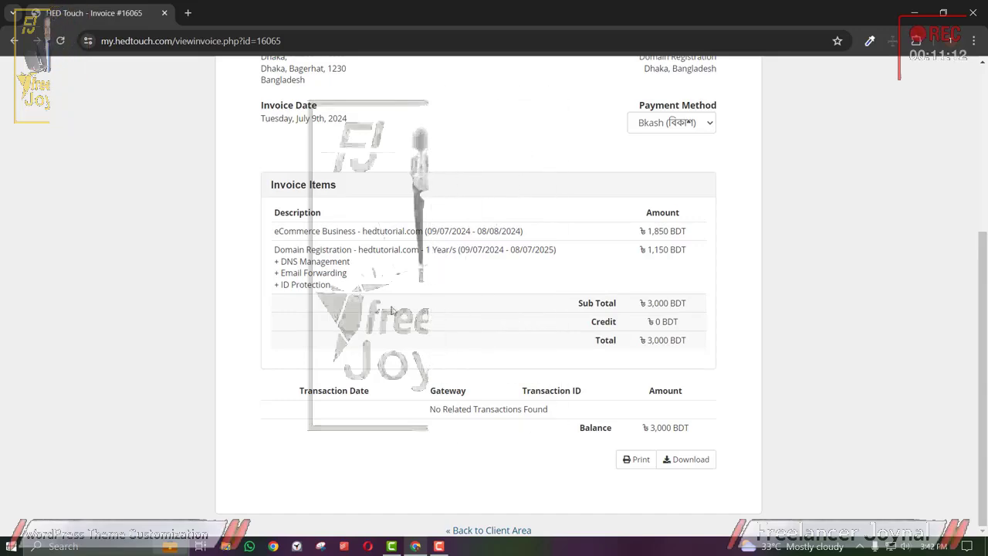
# Highlight the invoice's Bkash payment instructions and reference number to read them.
pyautogui.scroll(5, 390, 309)
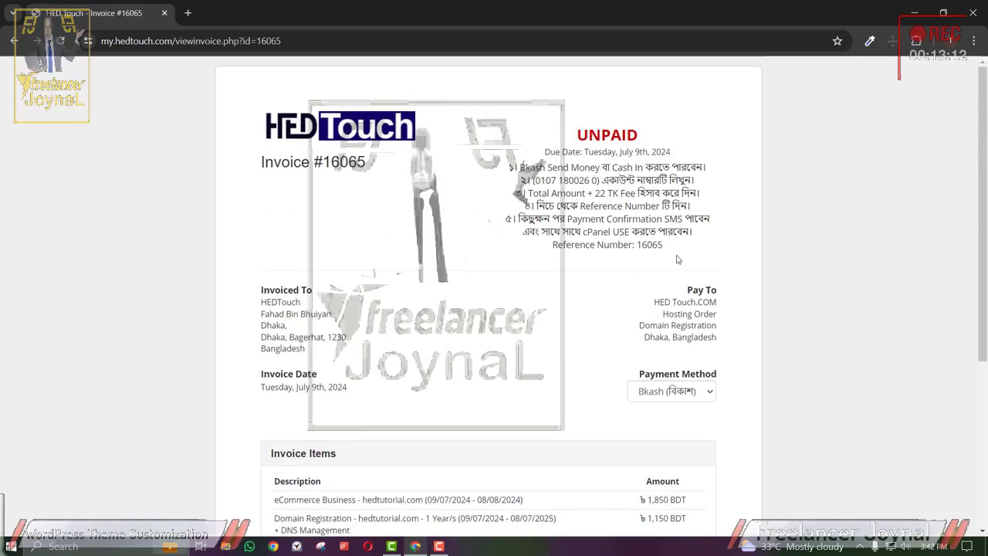
pyautogui.moveTo(643, 247); pyautogui.dragTo(511, 123)
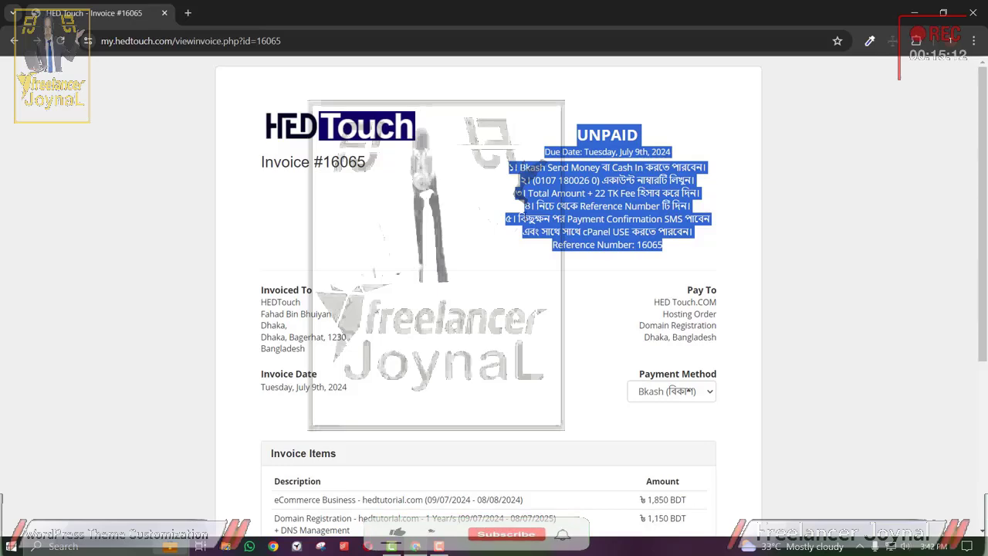
pyautogui.click(519, 264)
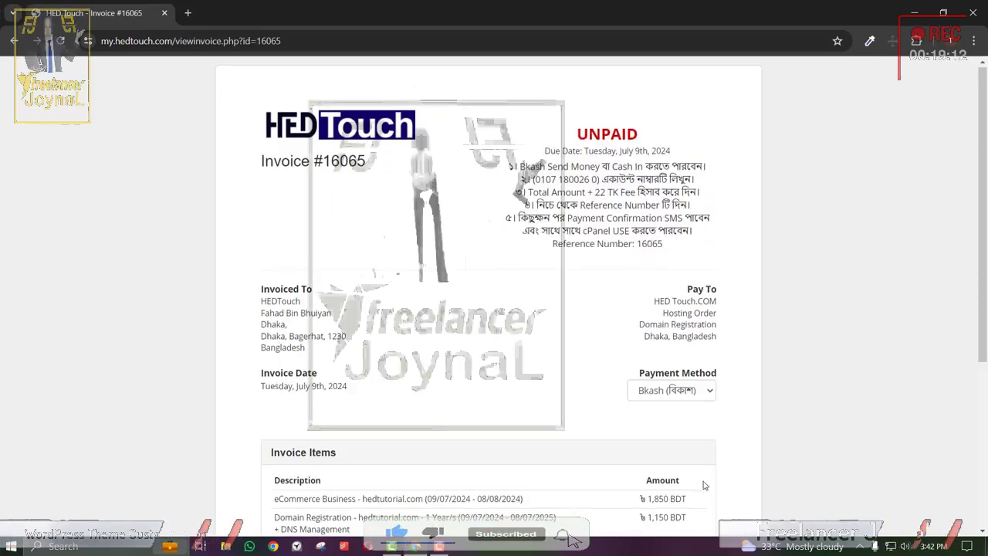
# Change the invoice's payment method to Nagad.
pyautogui.scroll(-2, 704, 484)
pyautogui.click(679, 264)
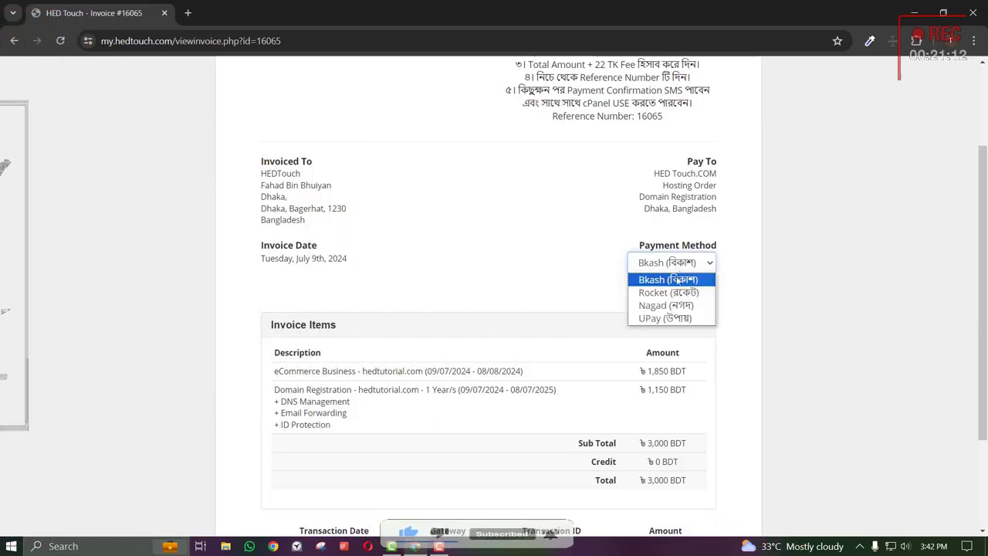
pyautogui.click(666, 305)
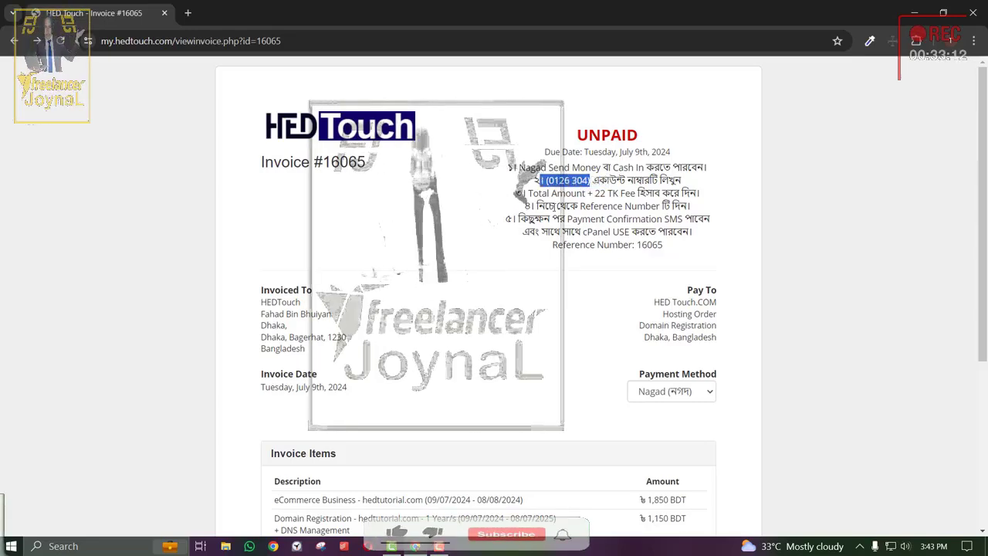
# Review the invoice's total amount, Nagad payment fee, reference number and payment confirmation instructions.
pyautogui.scroll(-3, 541, 267)
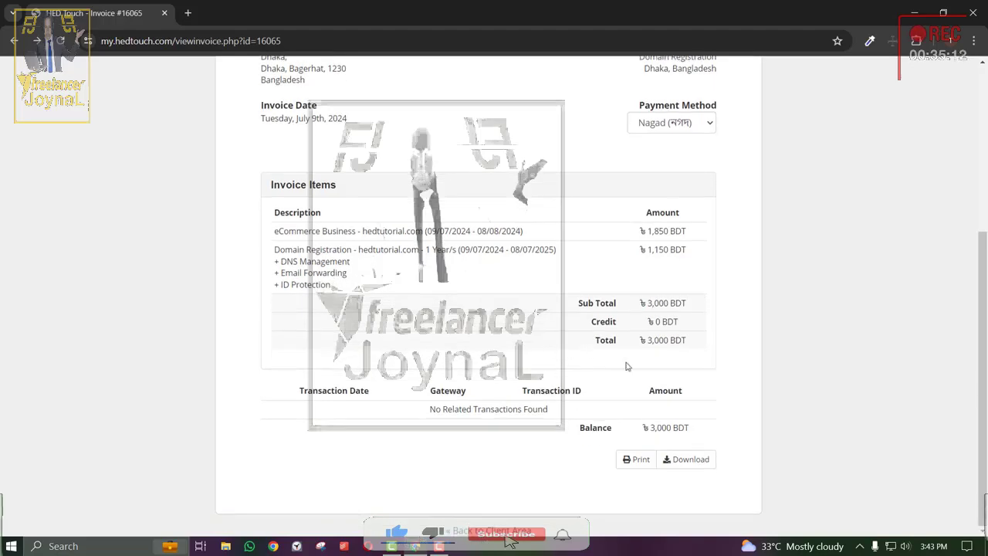
pyautogui.moveTo(682, 342); pyautogui.dragTo(640, 342)
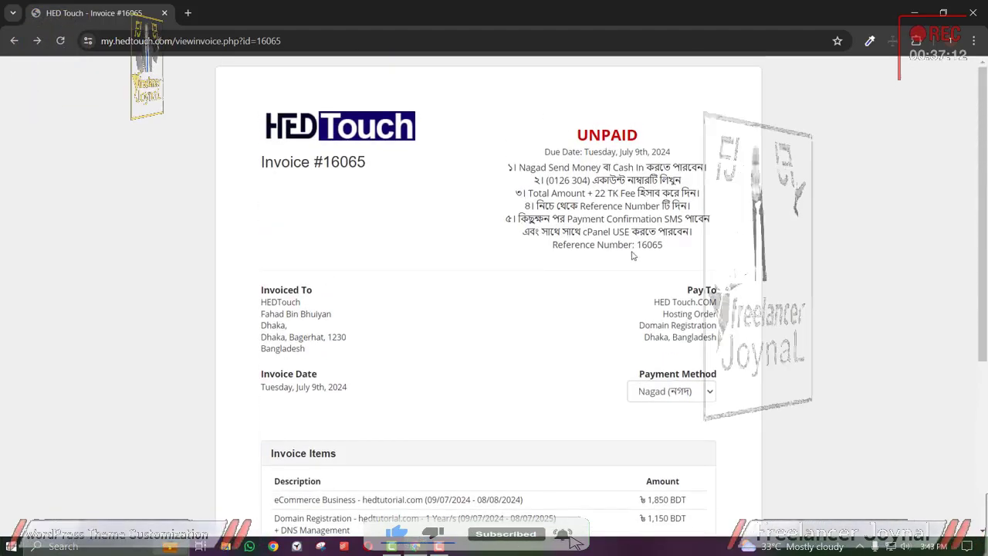
pyautogui.moveTo(596, 193); pyautogui.dragTo(619, 193)
pyautogui.scroll(-3, 652, 424)
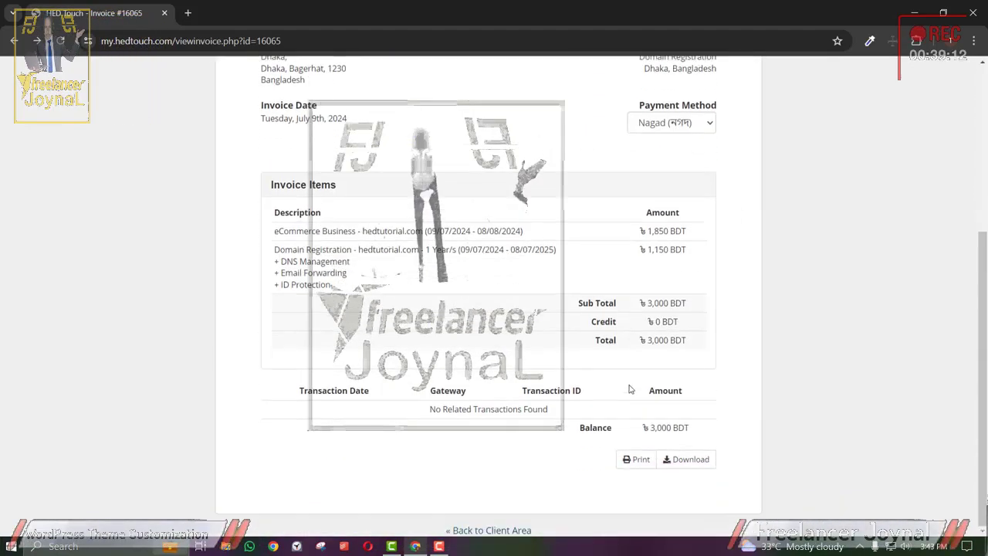
pyautogui.scroll(3, 652, 425)
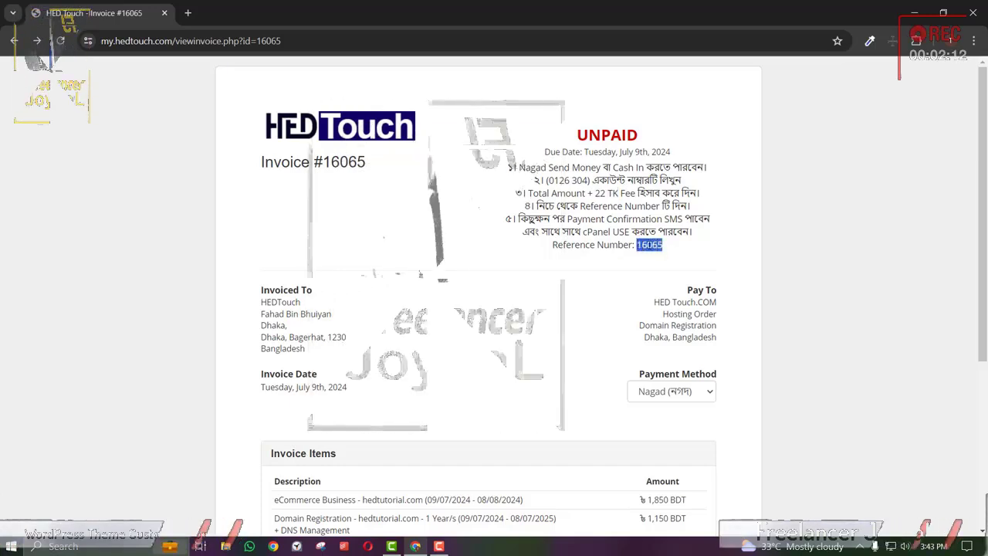
pyautogui.click(649, 245)
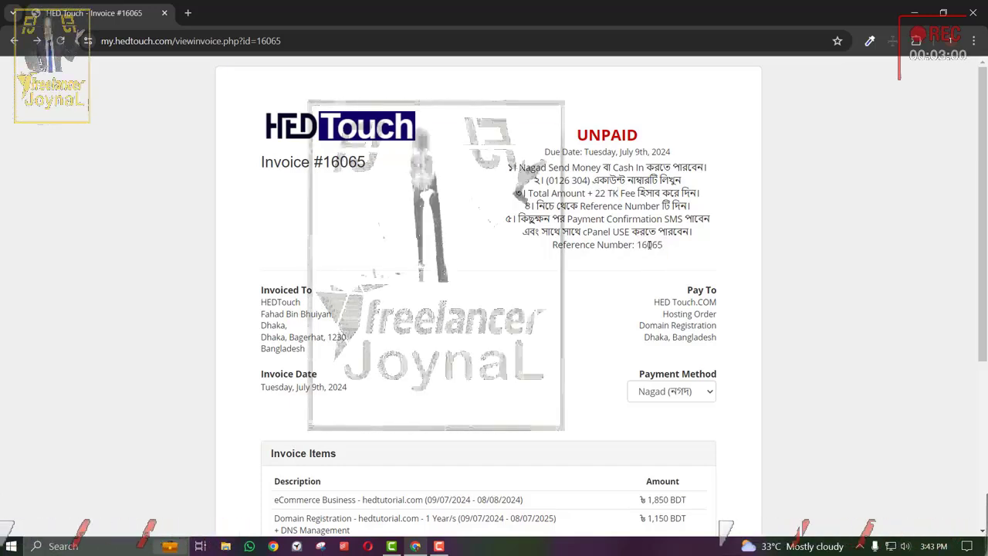
pyautogui.doubleClick(650, 245)
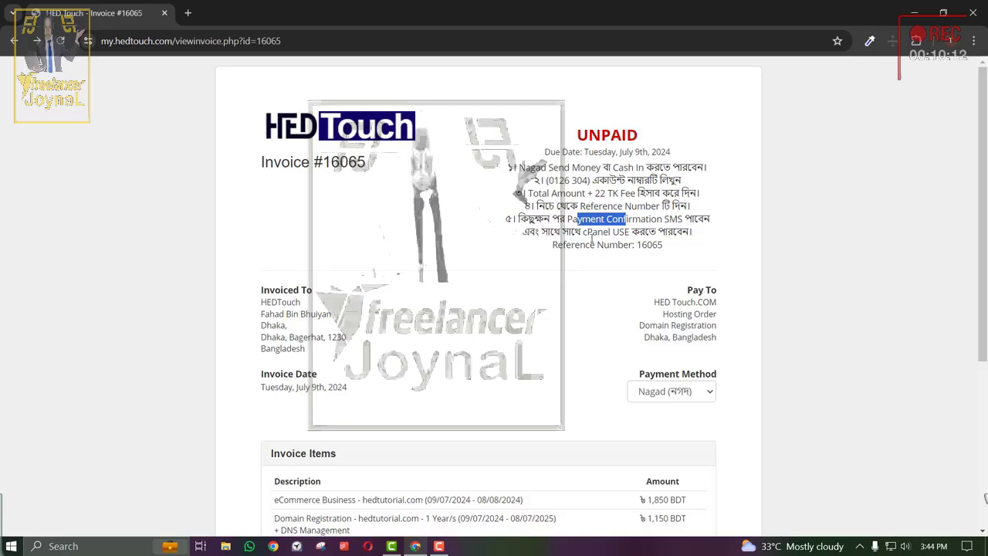
pyautogui.click(578, 262)
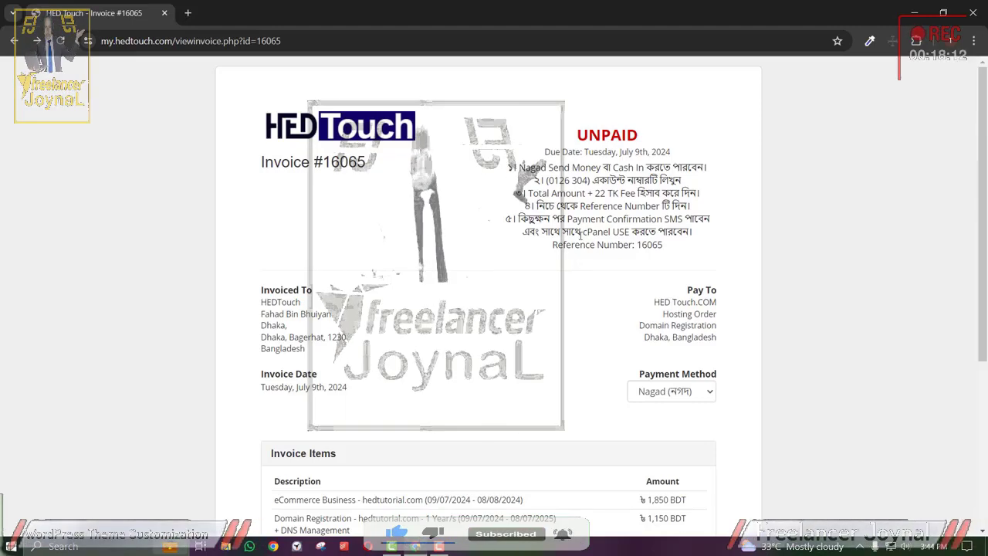
# Return from the invoice to the client area and look over its overview and account options.
pyautogui.scroll(-3, 650, 267)
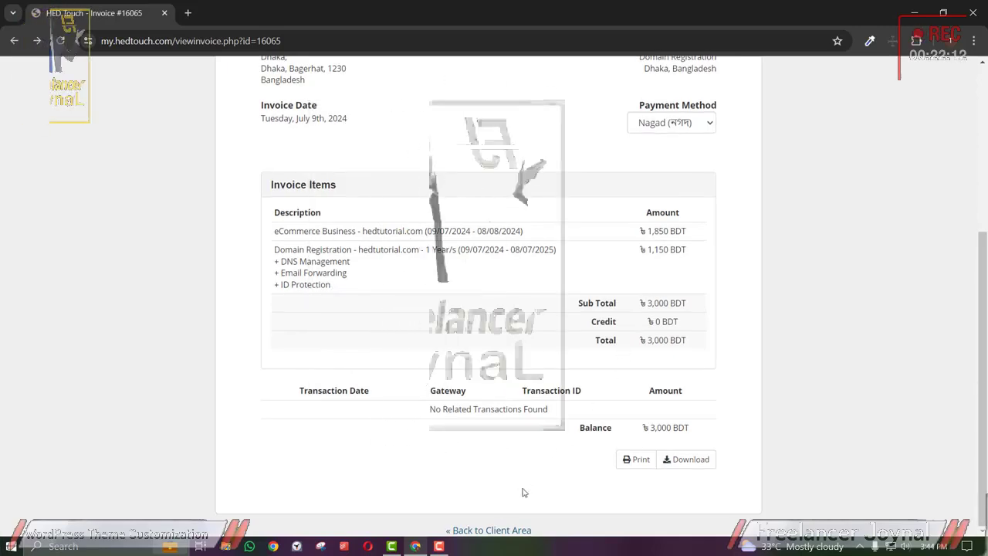
pyautogui.click(491, 531)
pyautogui.click(147, 112)
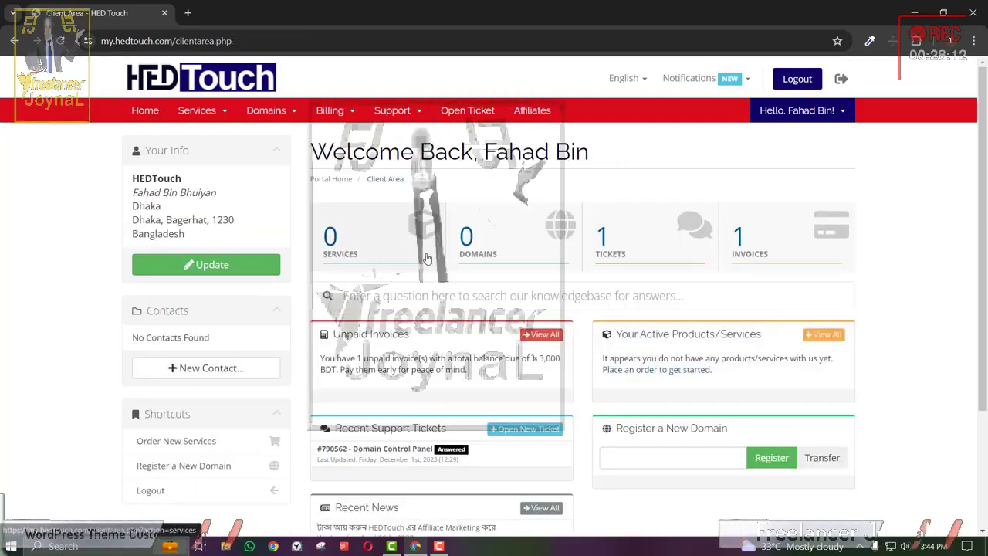
pyautogui.click(777, 116)
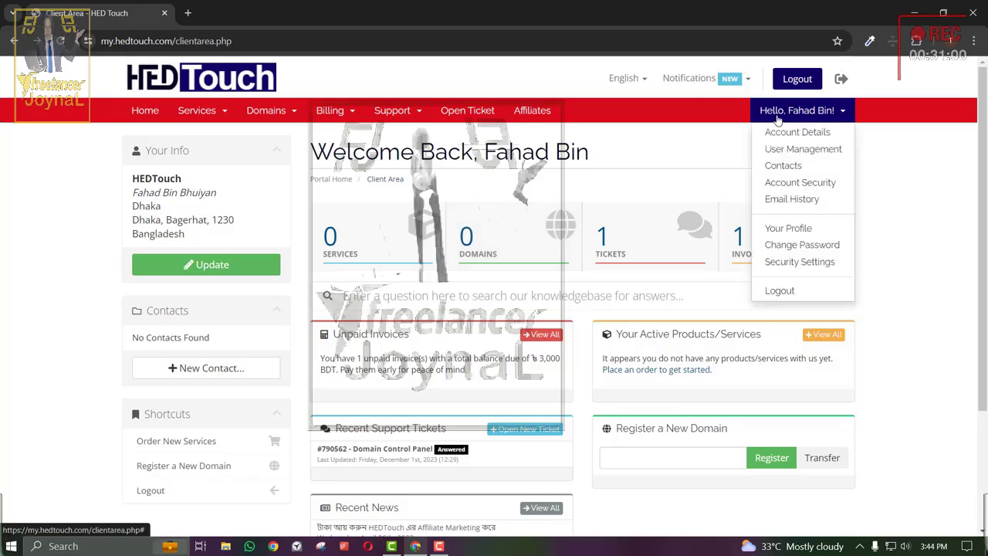
pyautogui.click(656, 166)
pyautogui.scroll(-2, 502, 297)
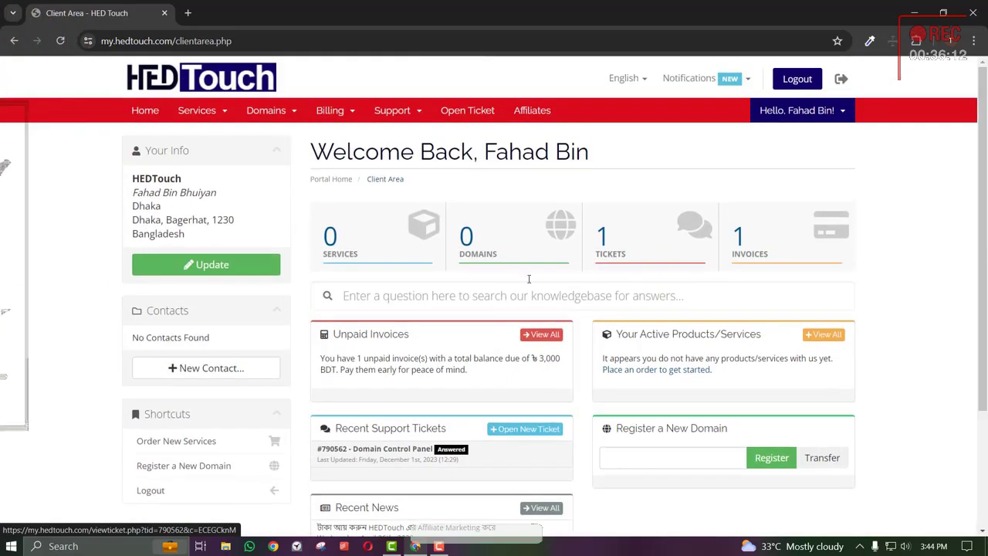
# Open the New Account Information message of January 30th, 2024 from the account's email history.
pyautogui.click(772, 116)
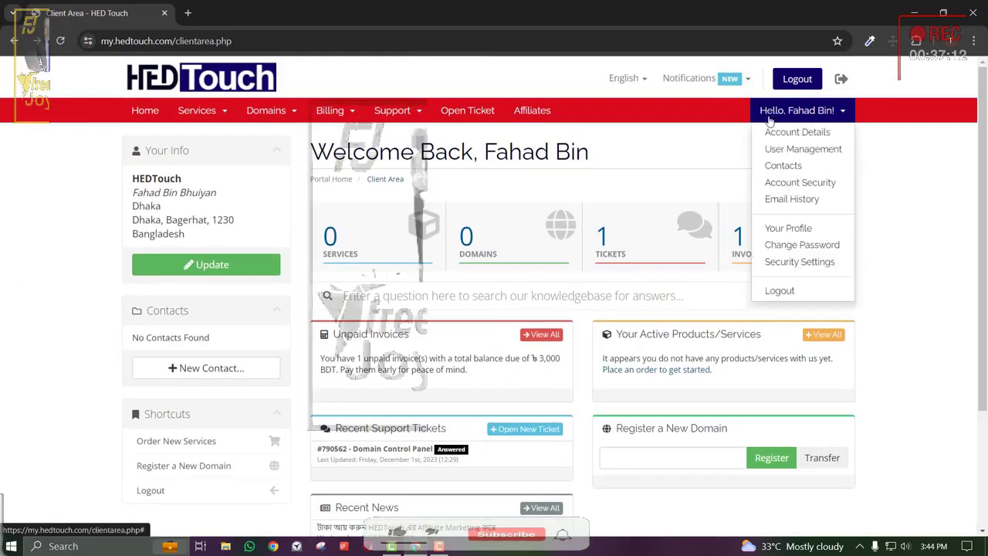
pyautogui.click(774, 199)
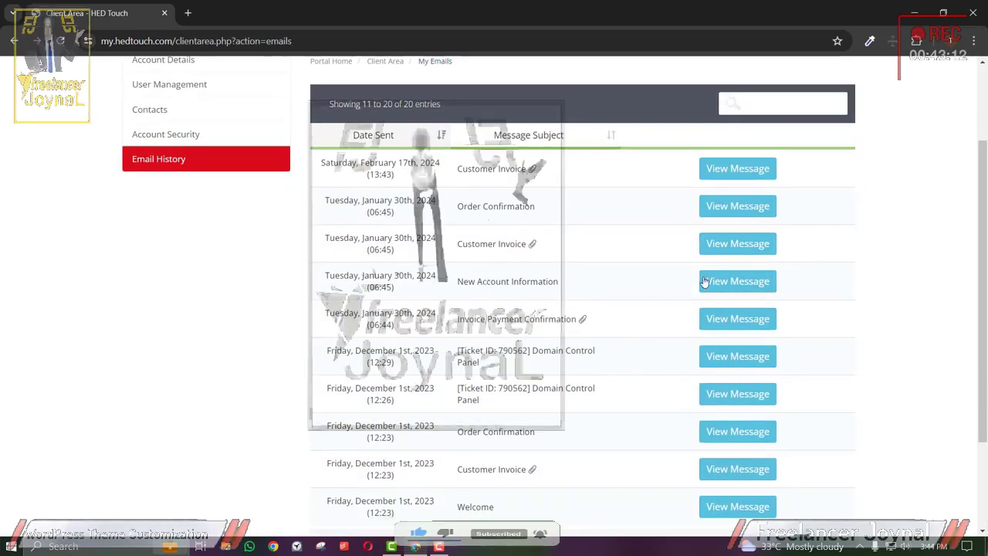
pyautogui.click(705, 281)
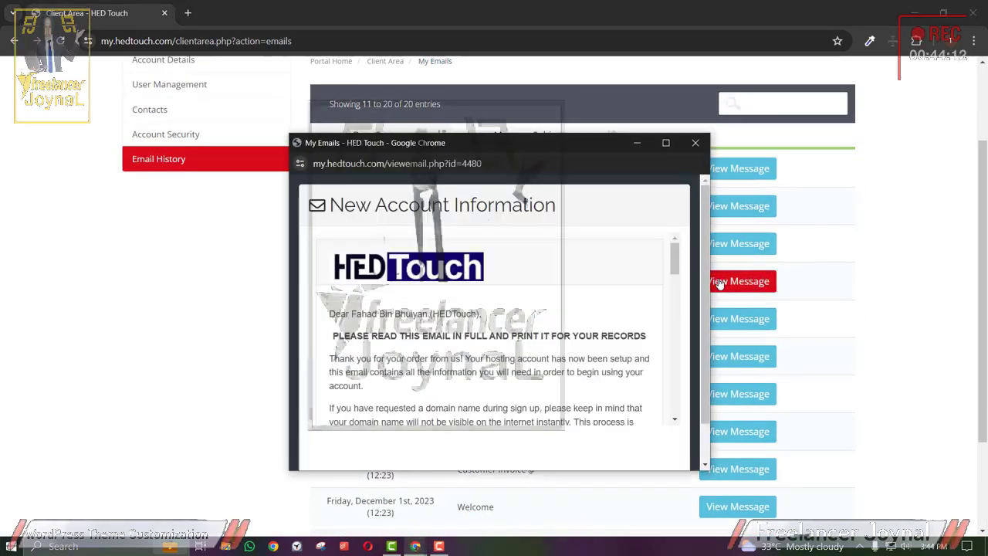
# Read the message's hosting package, domain, login details, control panel URL and server information.
pyautogui.scroll(-6, 506, 336)
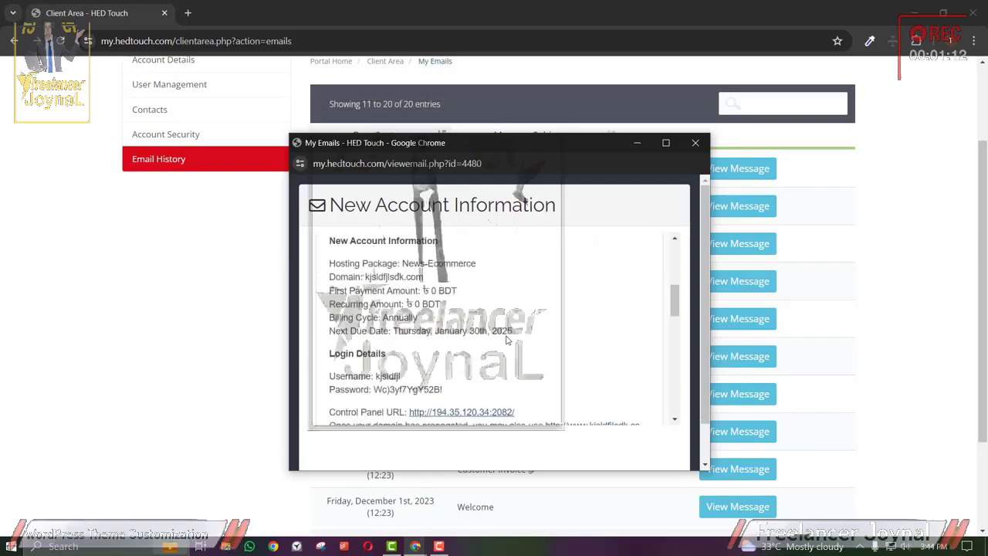
pyautogui.scroll(-2, 506, 336)
pyautogui.scroll(8, 486, 335)
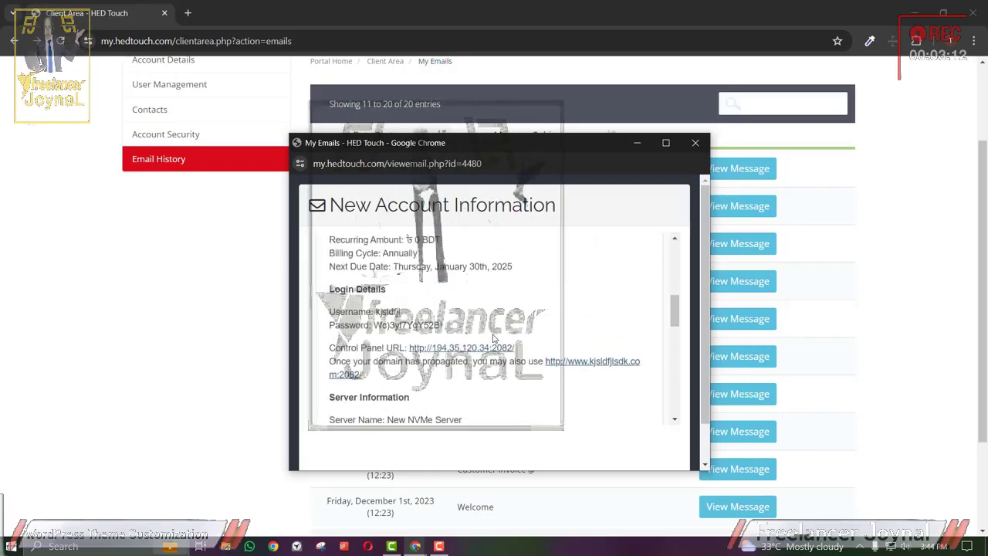
pyautogui.scroll(-6, 470, 333)
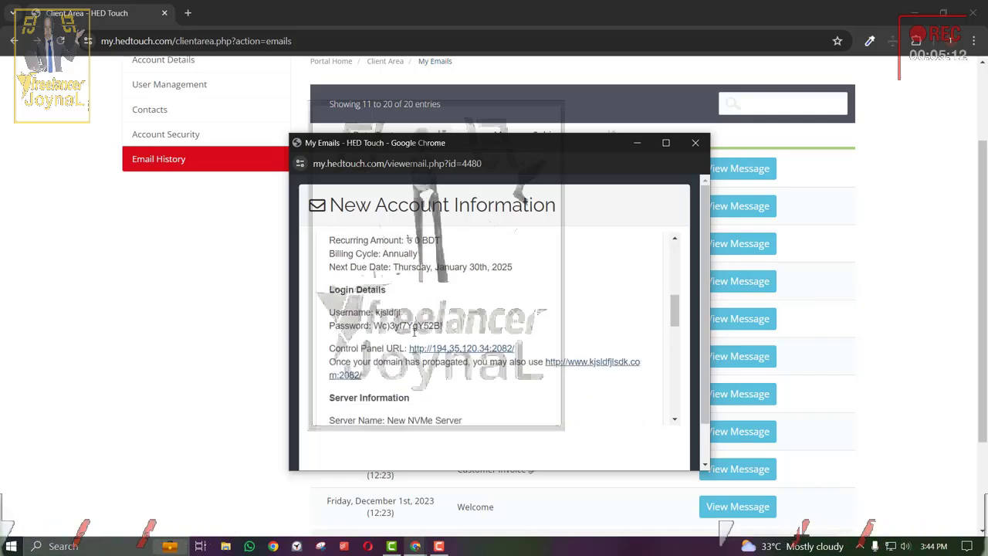
pyautogui.scroll(1, 413, 335)
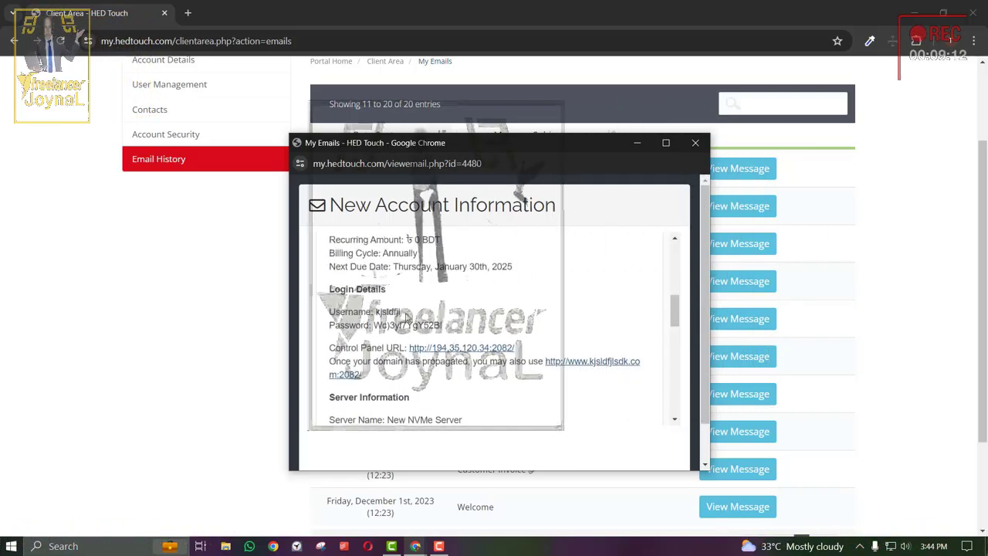
pyautogui.moveTo(407, 317); pyautogui.dragTo(383, 309)
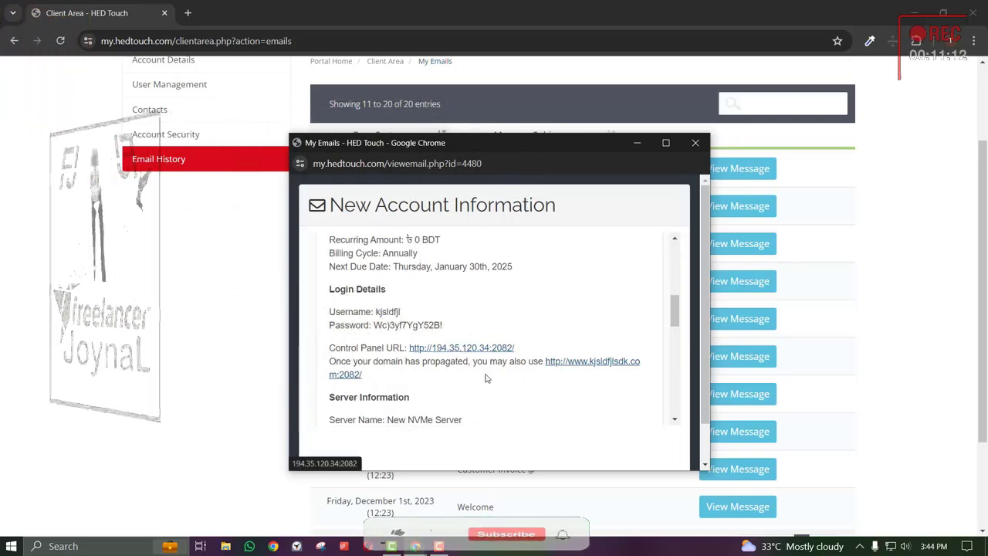
# Open the message's control panel link in a new tab and reopen the message to recheck its login details.
pyautogui.rightClick(494, 351)
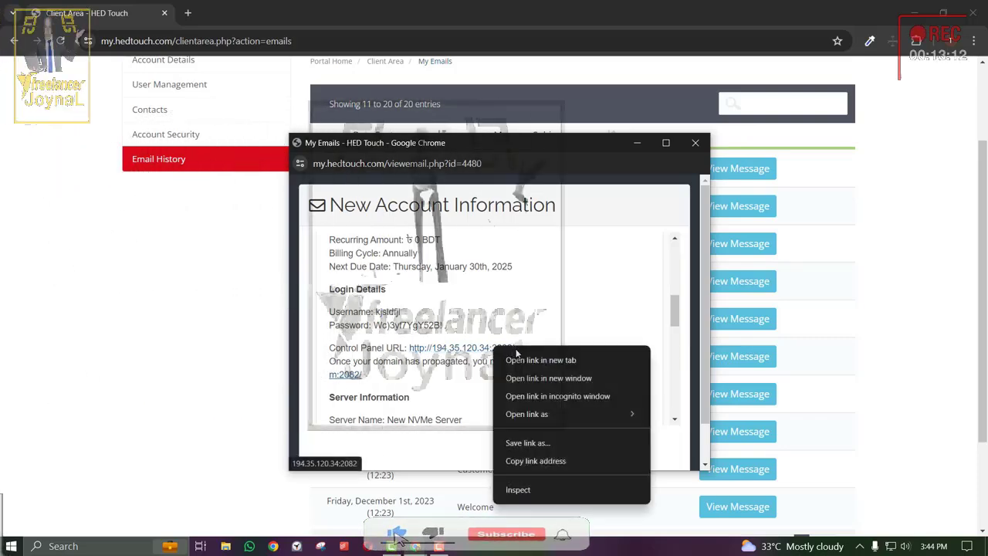
pyautogui.click(533, 357)
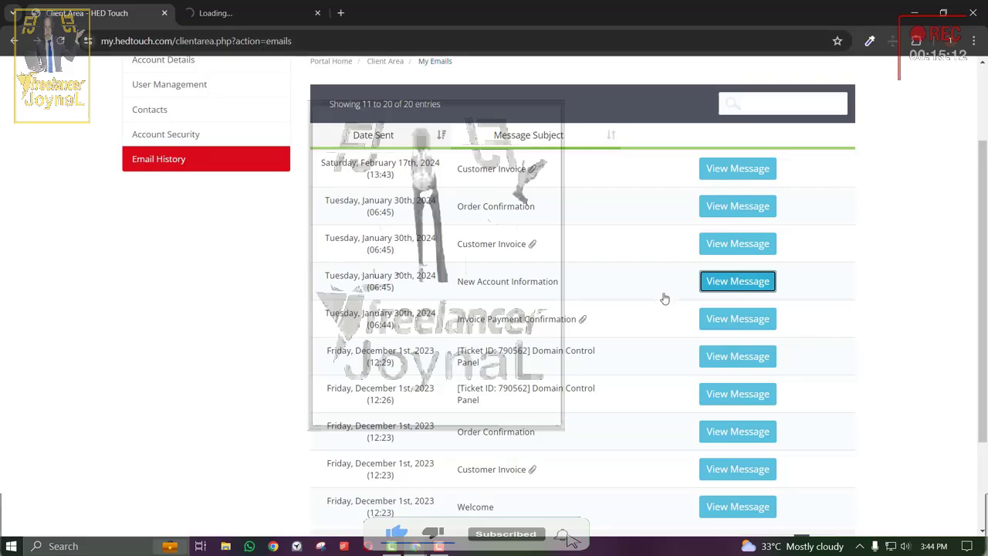
pyautogui.click(737, 281)
pyautogui.scroll(-3, 426, 341)
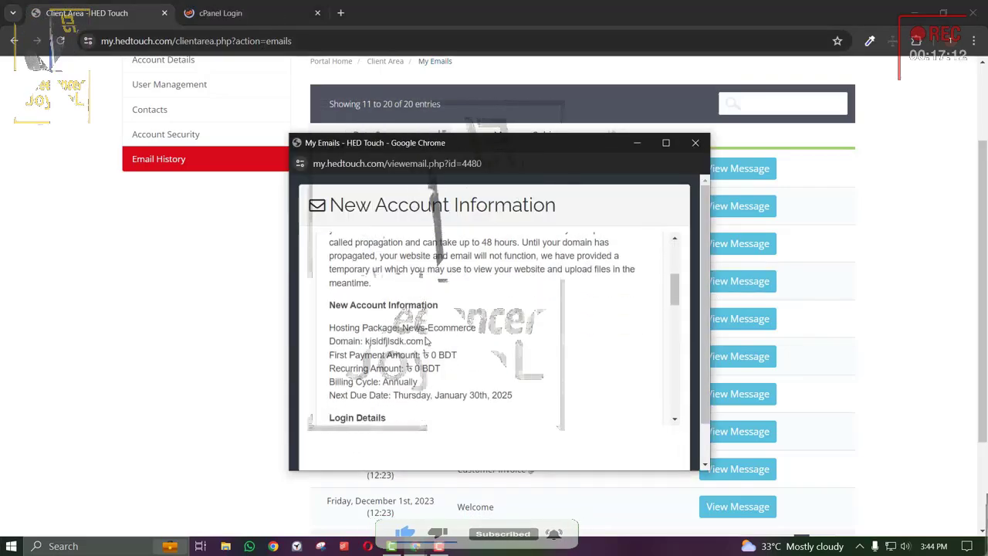
pyautogui.scroll(-3, 427, 340)
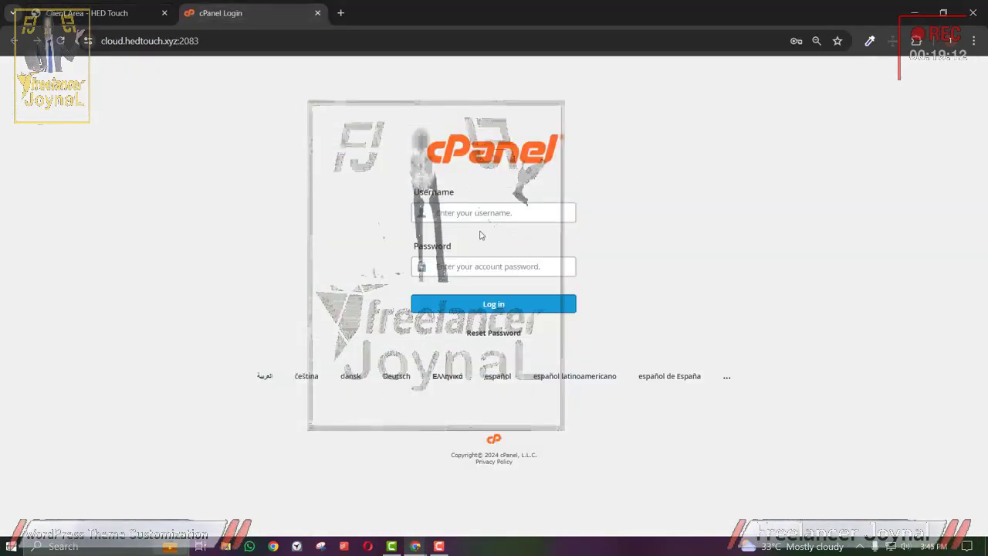
# Log in to cPanel with the hosting account's username and password.
pyautogui.click(477, 216)
pyautogui.click(472, 267)
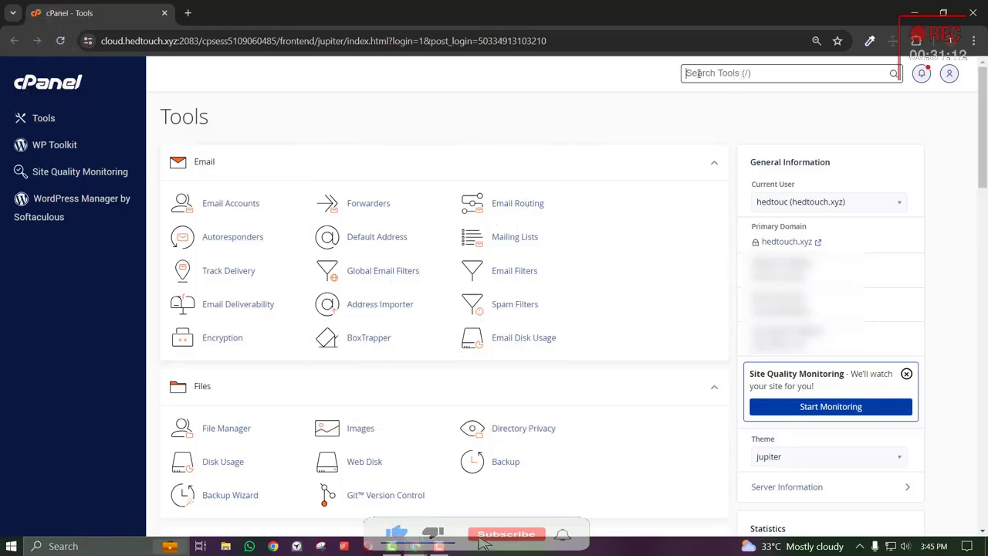
# Search the cPanel tools for WordPress, open WordPress Manager by Softaculous and start a new installation.
pyautogui.write('wordpres')
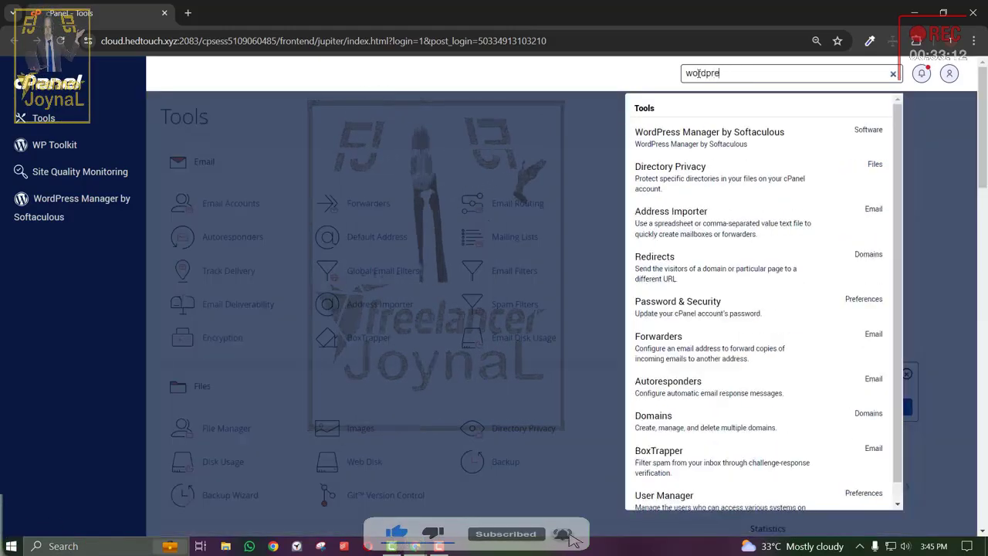
pyautogui.click(724, 147)
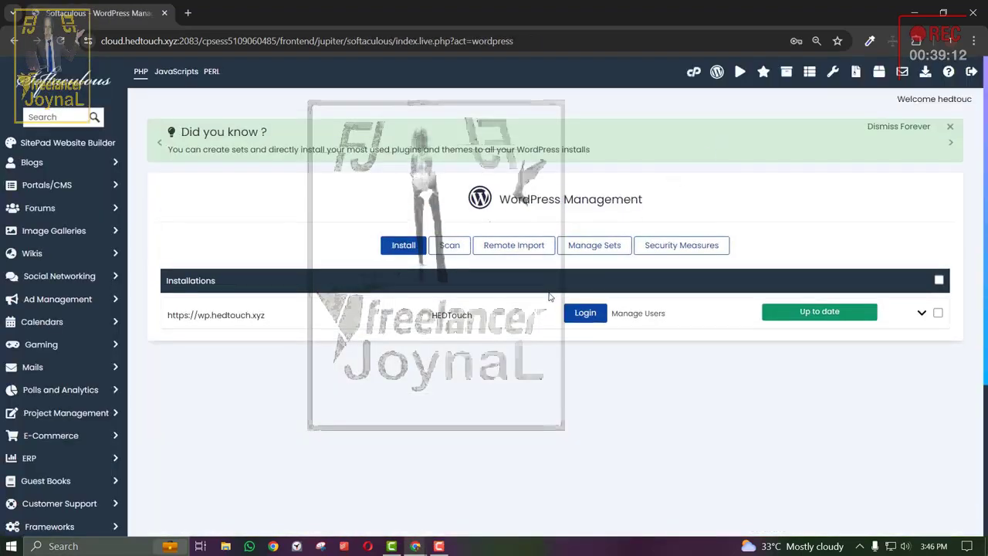
pyautogui.click(398, 248)
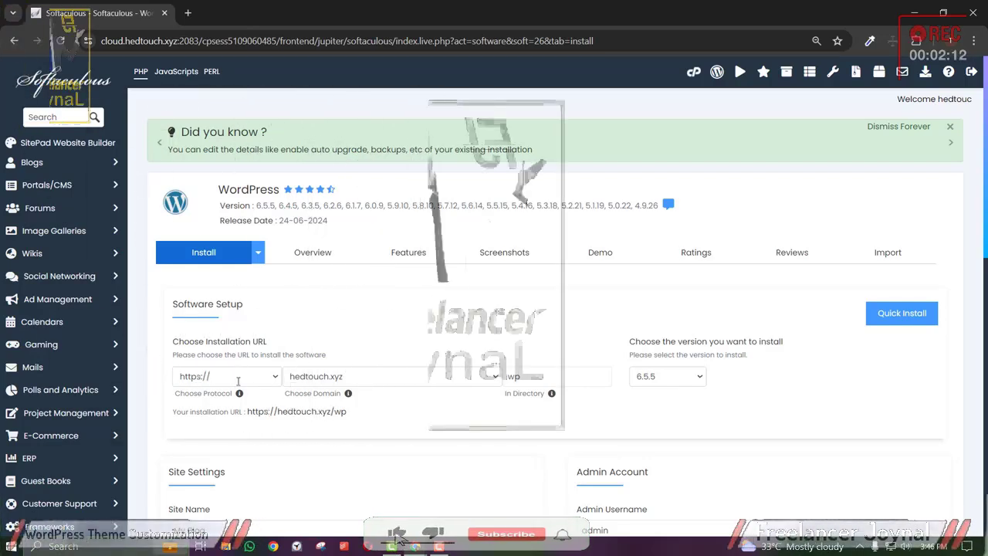
pyautogui.click(189, 379)
pyautogui.click(195, 420)
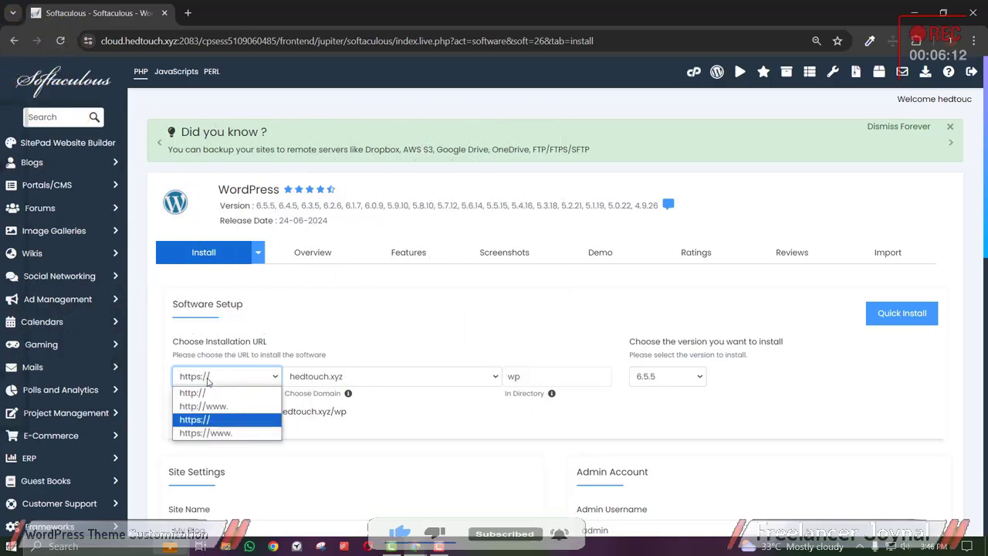
pyautogui.click(206, 383)
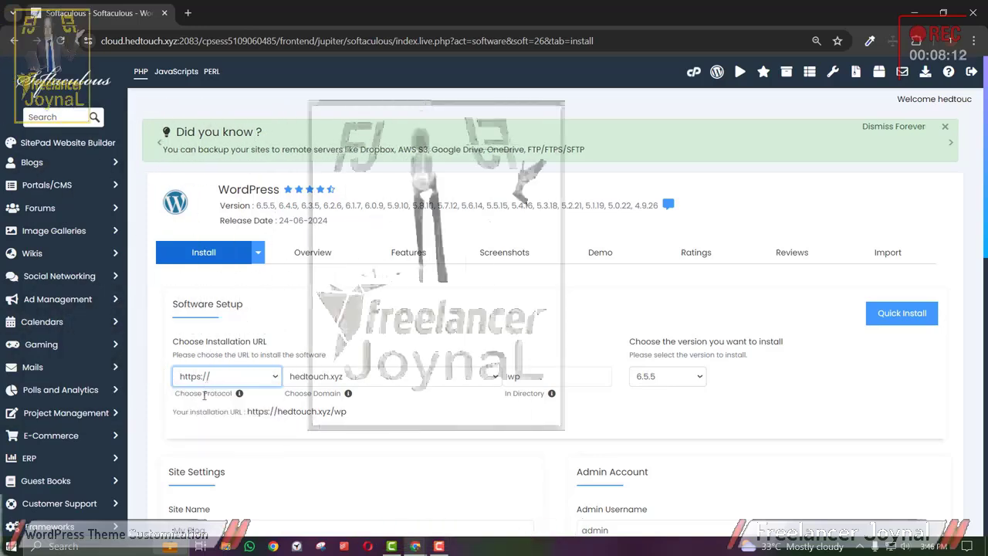
pyautogui.click(206, 376)
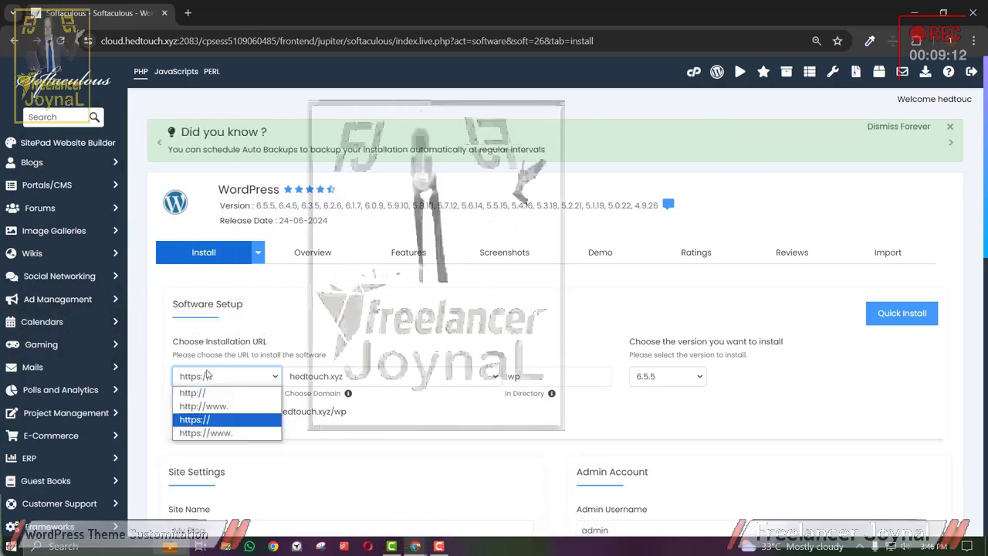
pyautogui.click(207, 376)
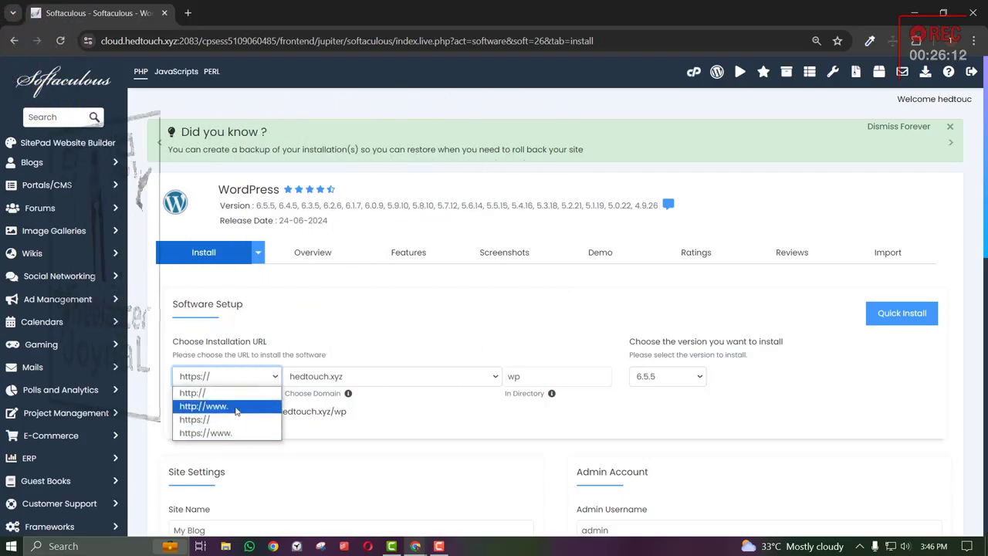
pyautogui.click(348, 337)
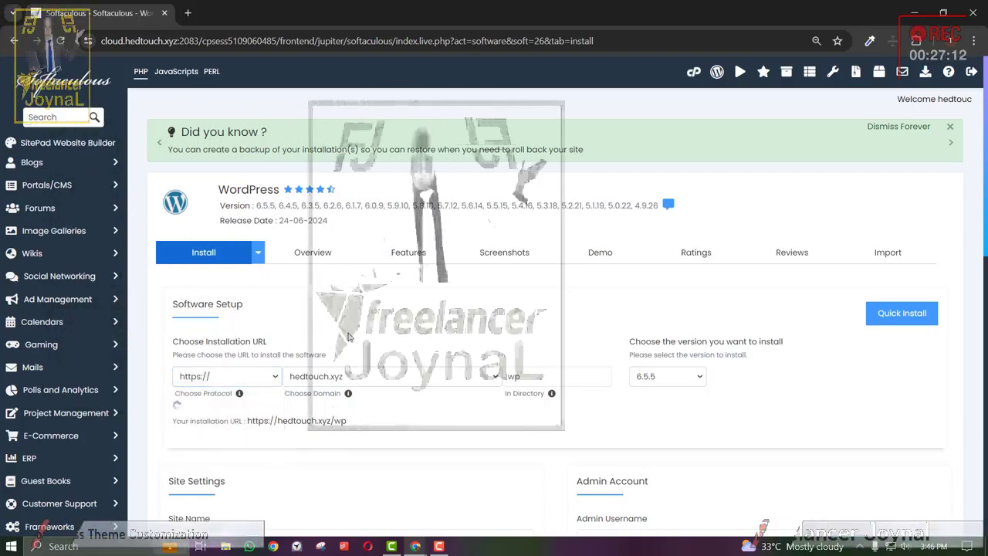
pyautogui.click(244, 380)
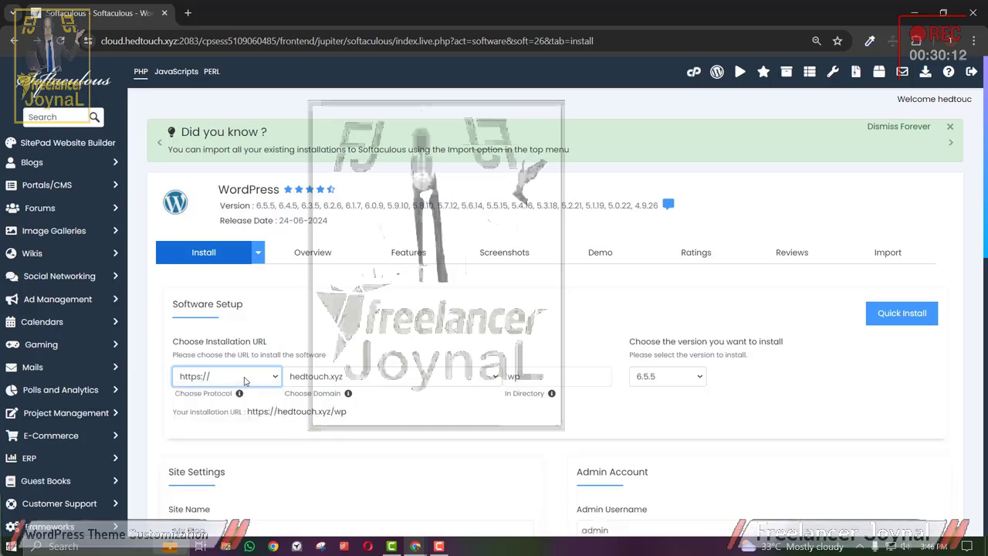
# Choose hedtouch.xyz as the installation domain and clear the installation directory.
pyautogui.click(338, 379)
pyautogui.click(340, 380)
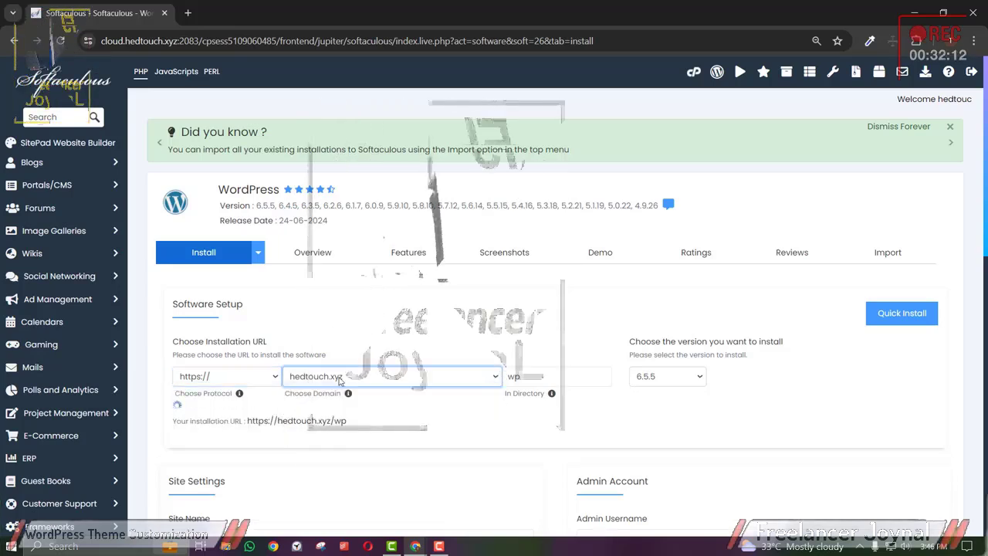
pyautogui.doubleClick(515, 376)
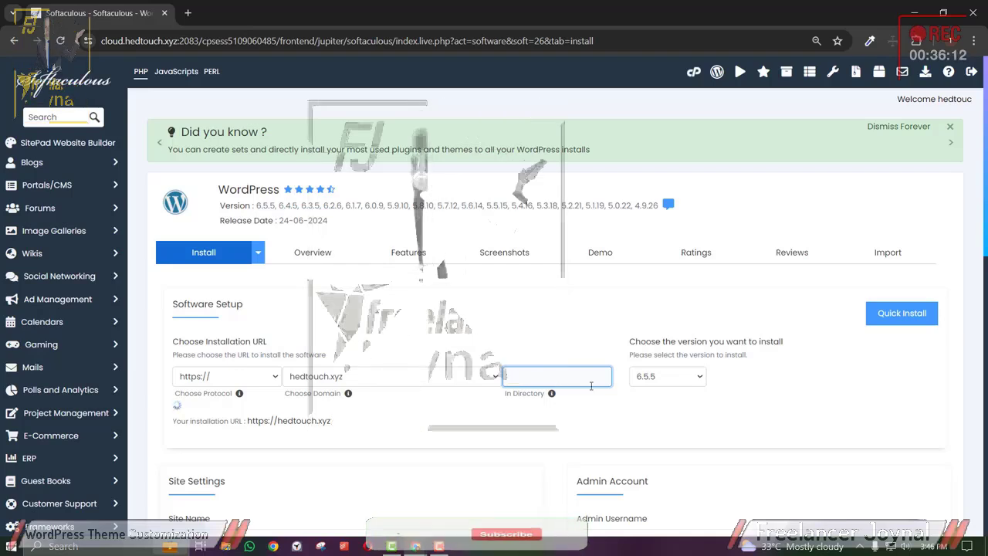
# Choose WordPress version 6.5.5 for the installation.
pyautogui.click(655, 378)
pyautogui.click(655, 378)
pyautogui.click(655, 381)
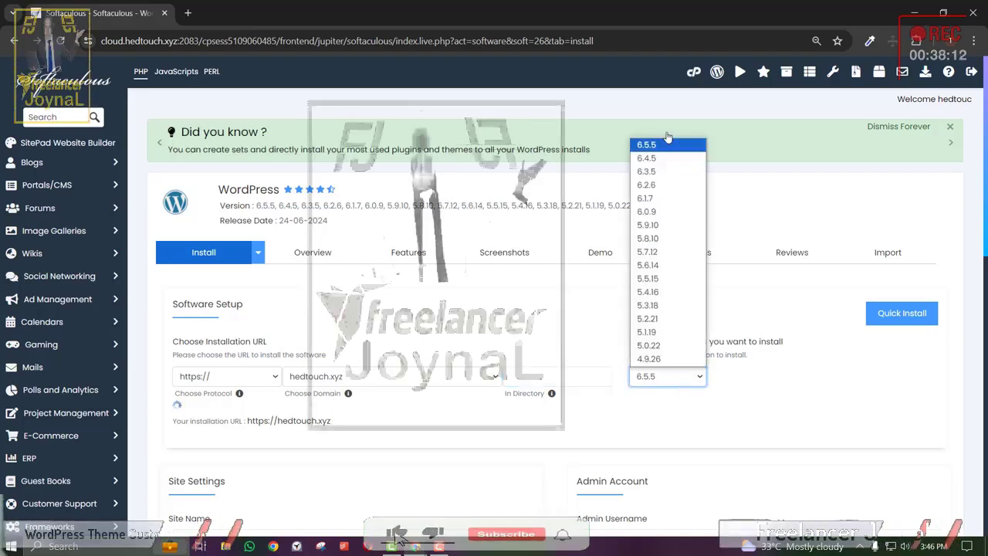
pyautogui.click(668, 138)
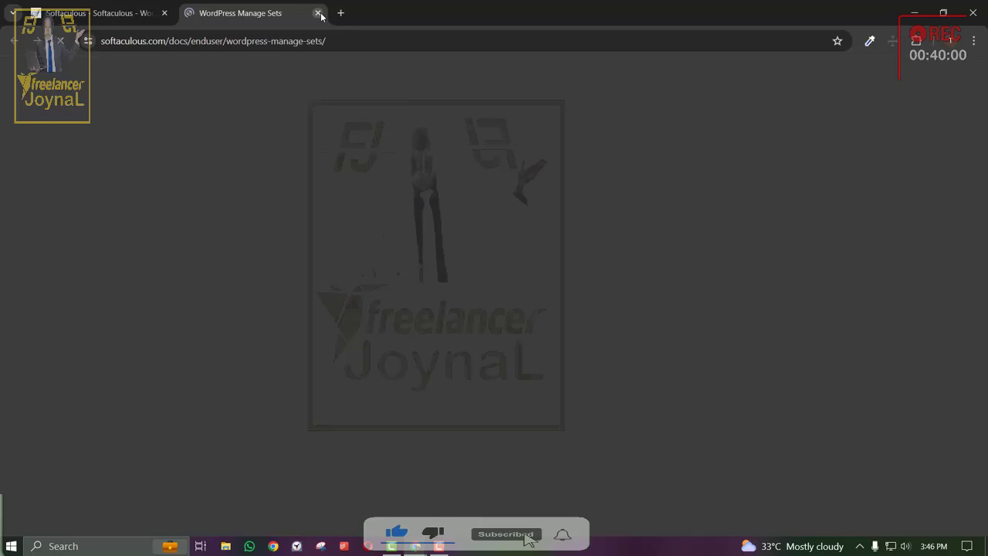
pyautogui.click(318, 13)
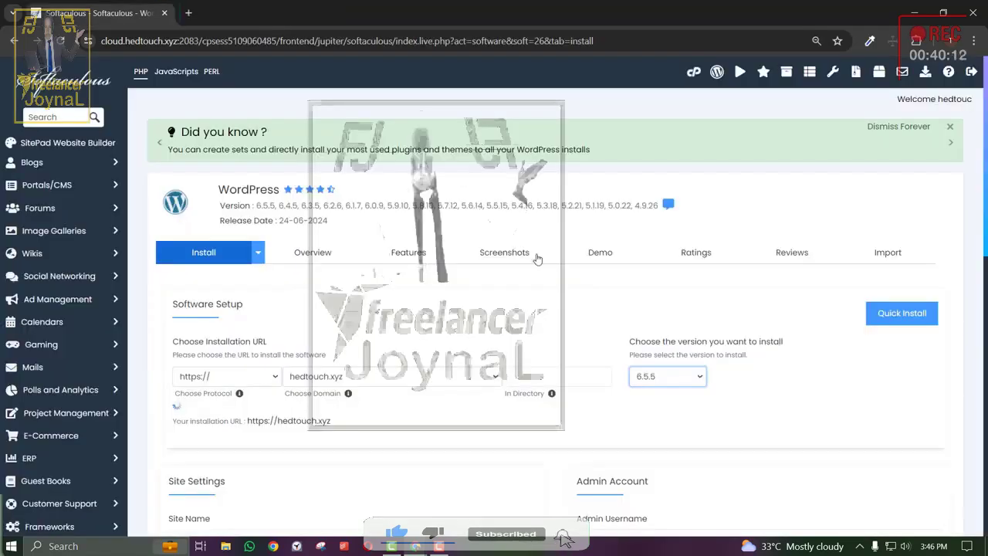
# Review the site settings, admin account, language and plugin options, and start the WordPress installation.
pyautogui.scroll(-1, 264, 418)
pyautogui.scroll(-2, 267, 418)
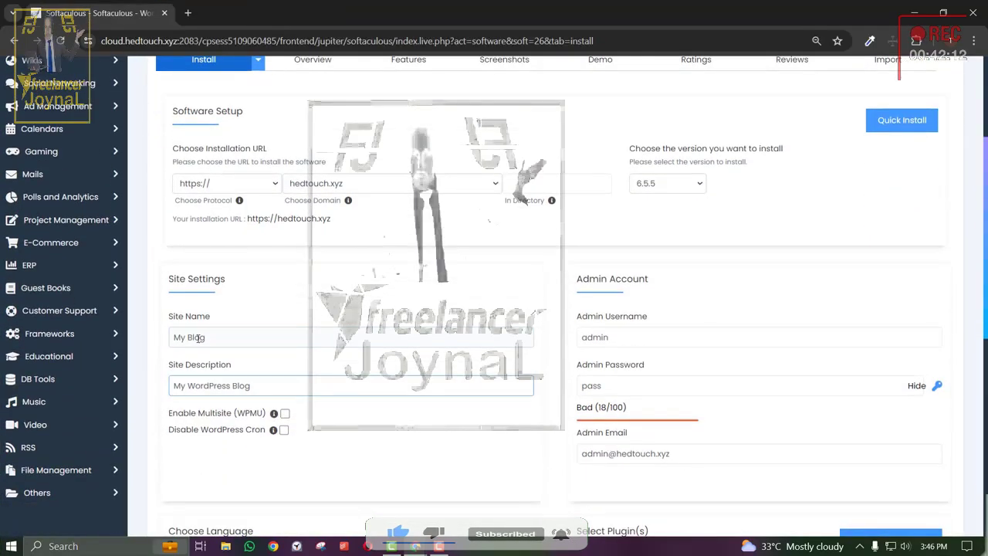
pyautogui.moveTo(209, 338); pyautogui.dragTo(154, 333)
pyautogui.moveTo(261, 388); pyautogui.dragTo(176, 387)
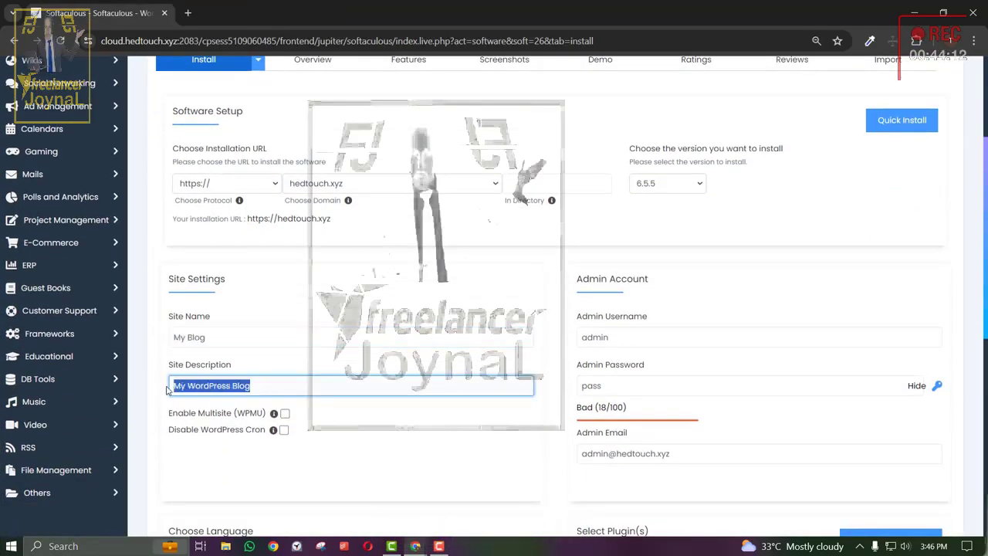
pyautogui.scroll(-2, 212, 396)
pyautogui.scroll(-1, 579, 241)
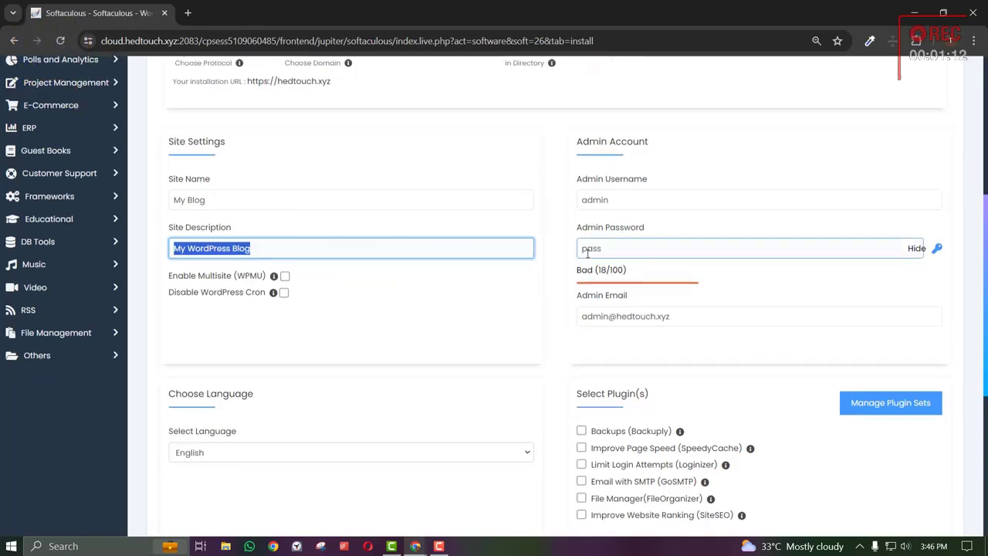
pyautogui.scroll(-2, 659, 135)
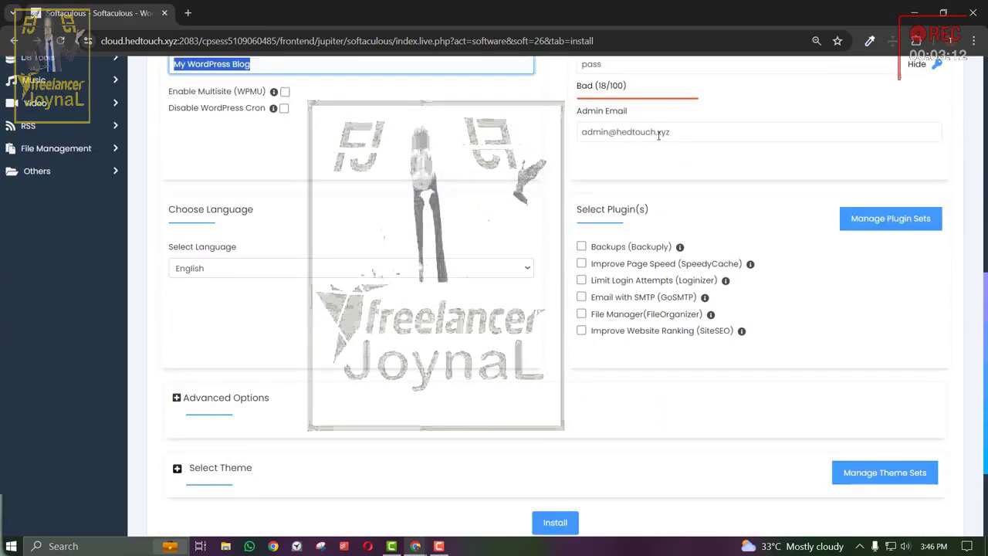
pyautogui.doubleClick(659, 131)
pyautogui.scroll(-2, 575, 174)
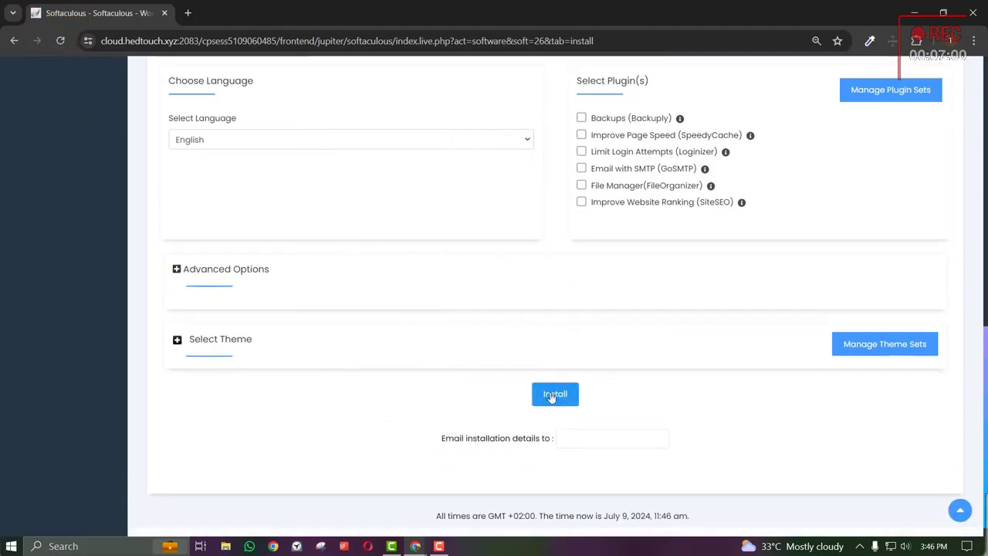
pyautogui.click(553, 394)
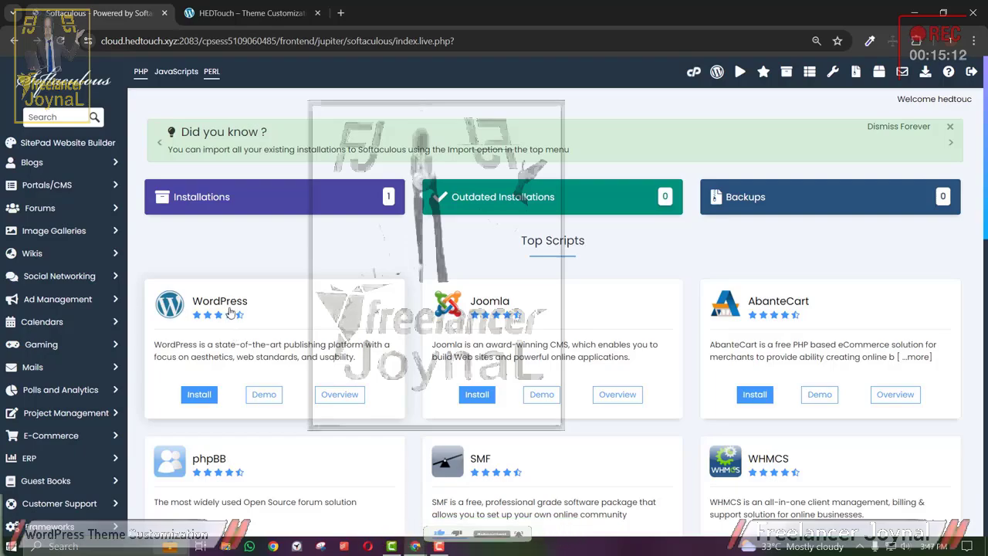
# Open the WordPress overview in Softaculous and look through its current installations.
pyautogui.click(230, 309)
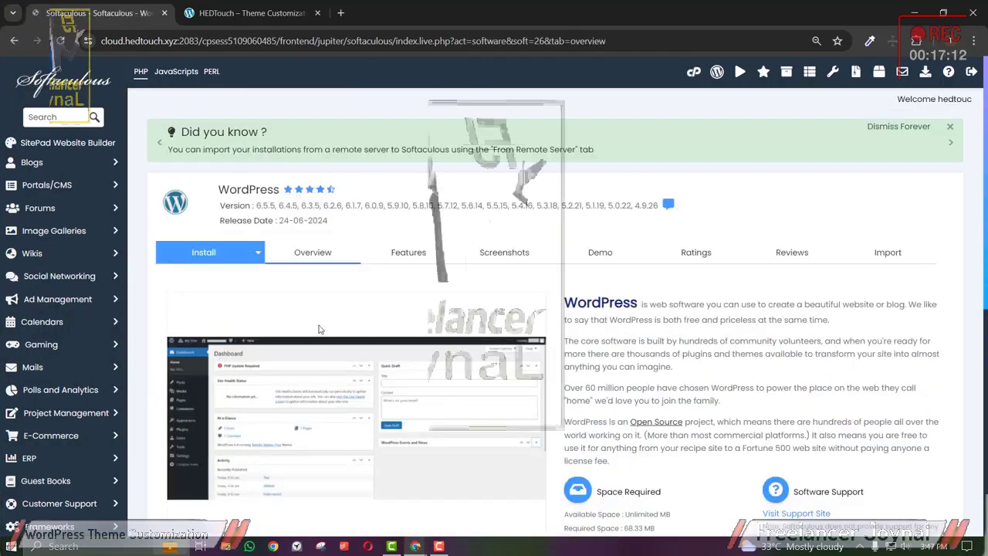
pyautogui.scroll(-2, 477, 374)
pyautogui.scroll(-4, 476, 374)
pyautogui.scroll(6, 396, 314)
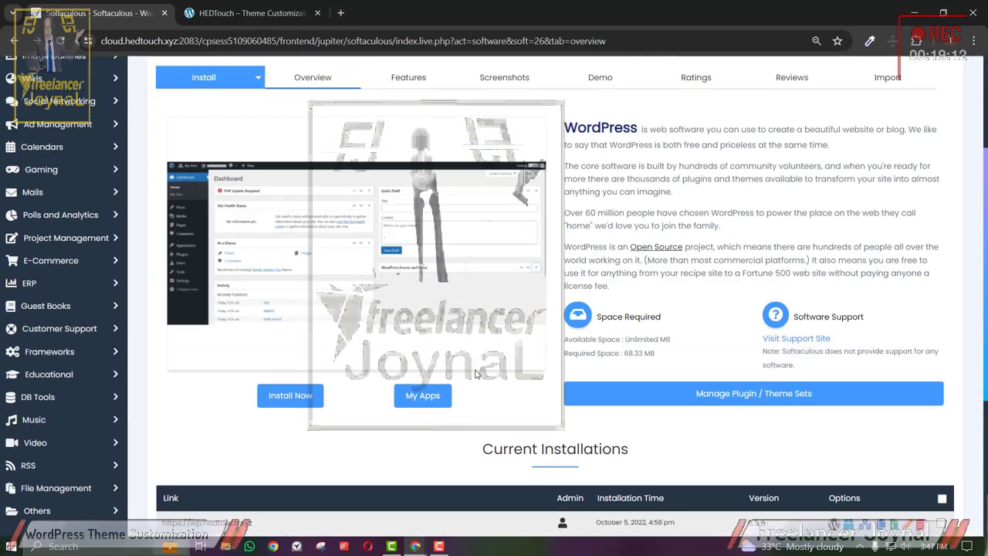
pyautogui.scroll(-4, 396, 314)
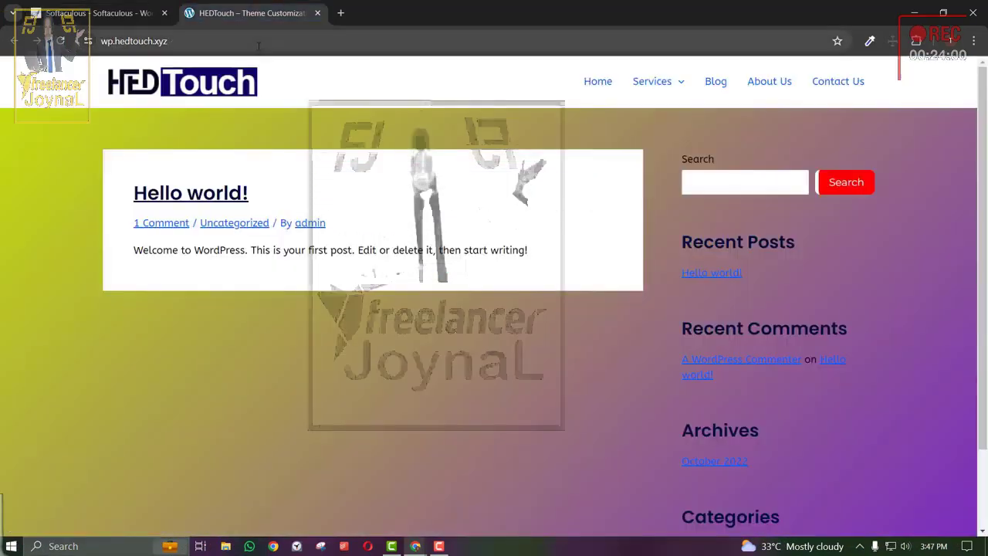
pyautogui.click(259, 46)
pyautogui.click(259, 47)
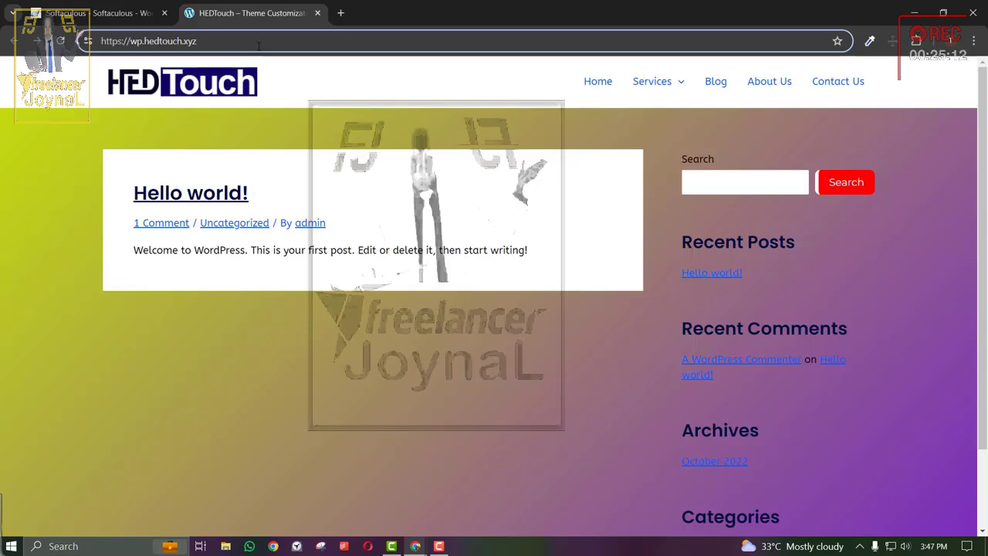
pyautogui.write('/wp-admin')
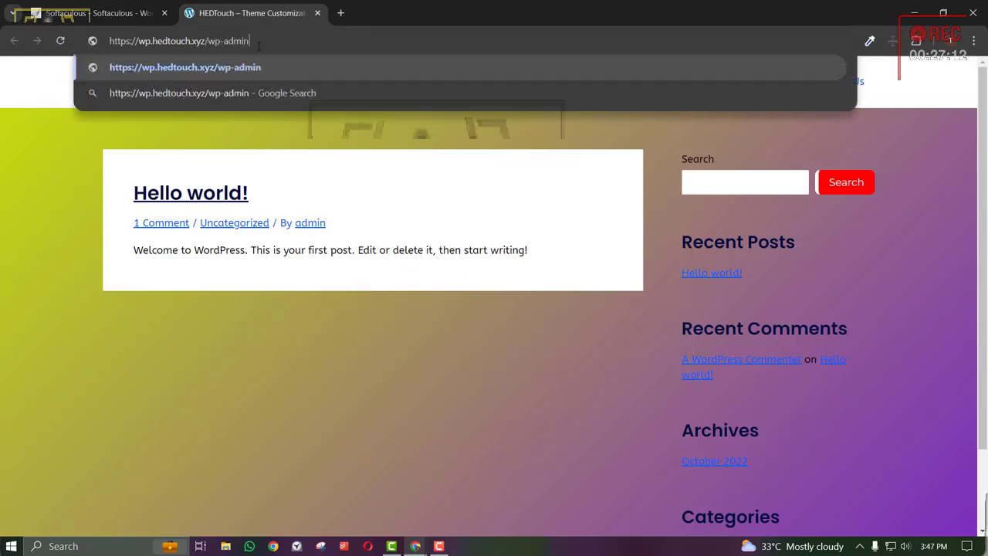
pyautogui.press('Return')
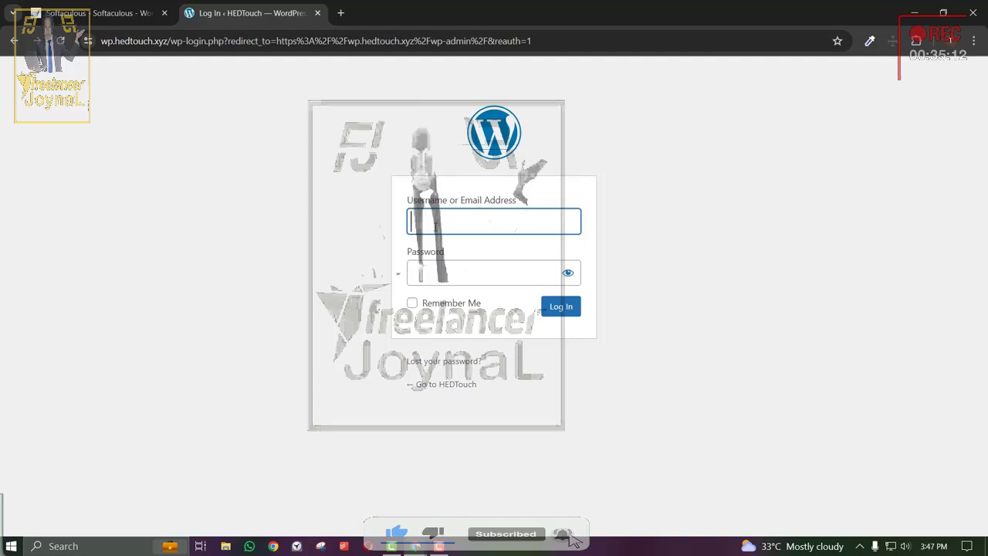
pyautogui.click(435, 274)
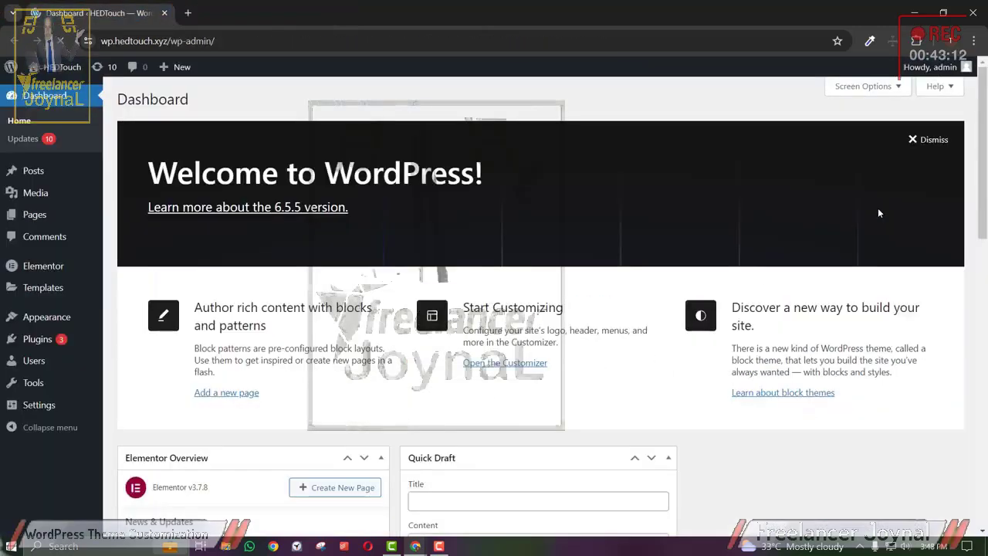
# Hide the Elementor Overview, Site Health Status, At a Glance and WordPress Events and News boxes on the dashboard.
pyautogui.click(859, 86)
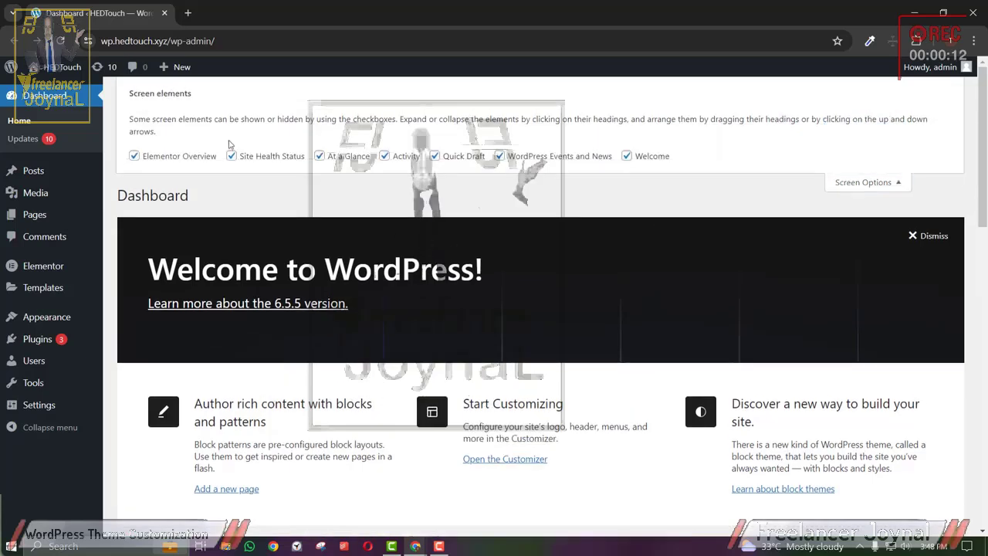
pyautogui.click(176, 156)
pyautogui.click(319, 156)
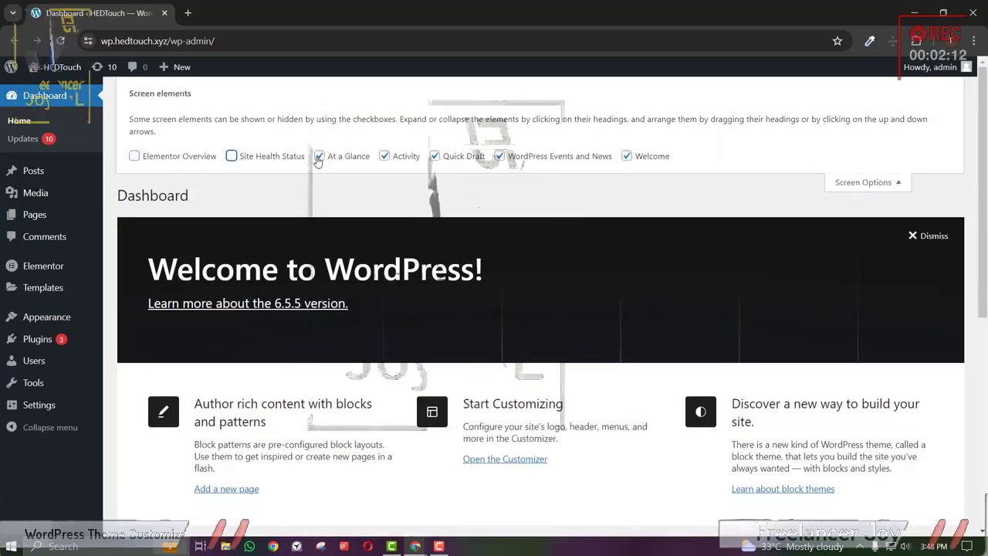
pyautogui.click(498, 157)
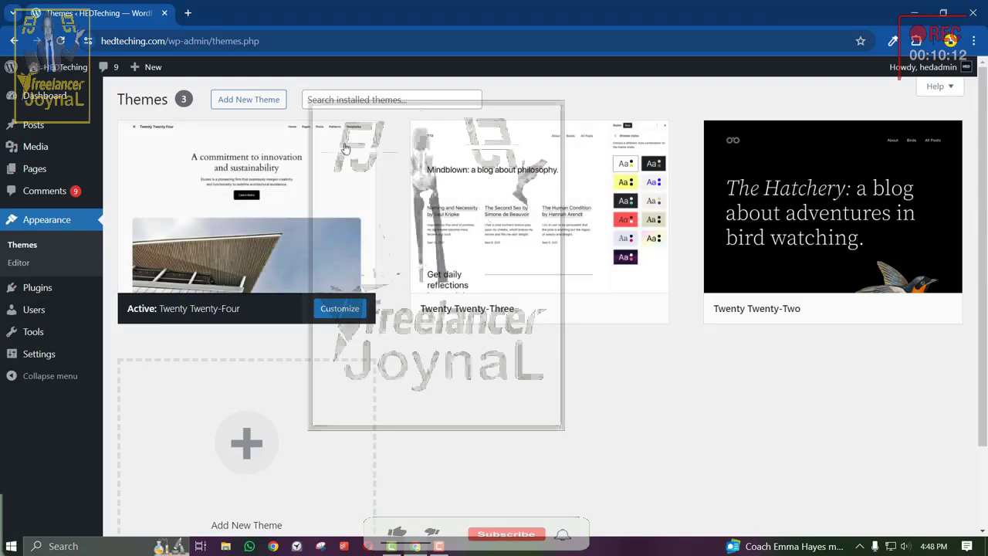
# Search the WordPress theme directory for "hello elementor".
pyautogui.click(247, 99)
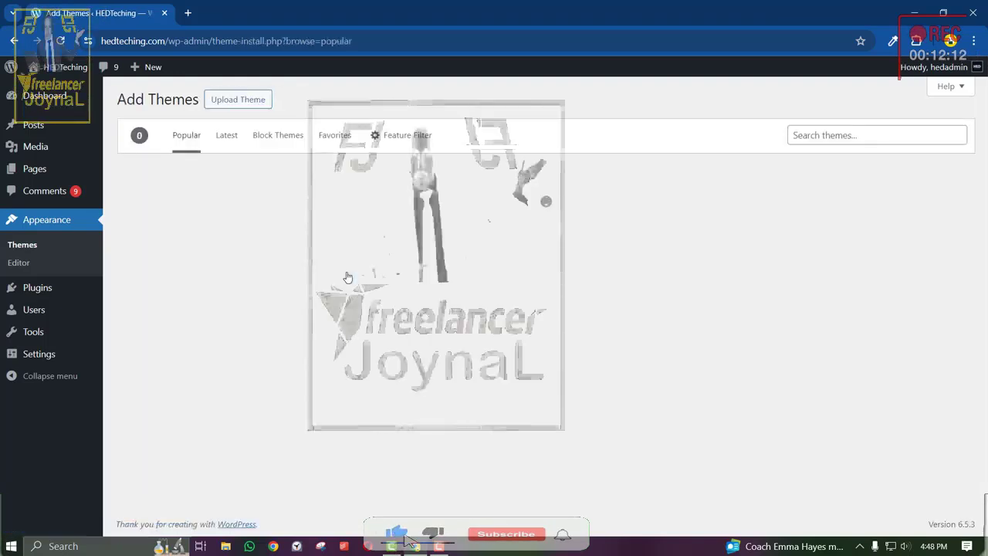
pyautogui.click(857, 136)
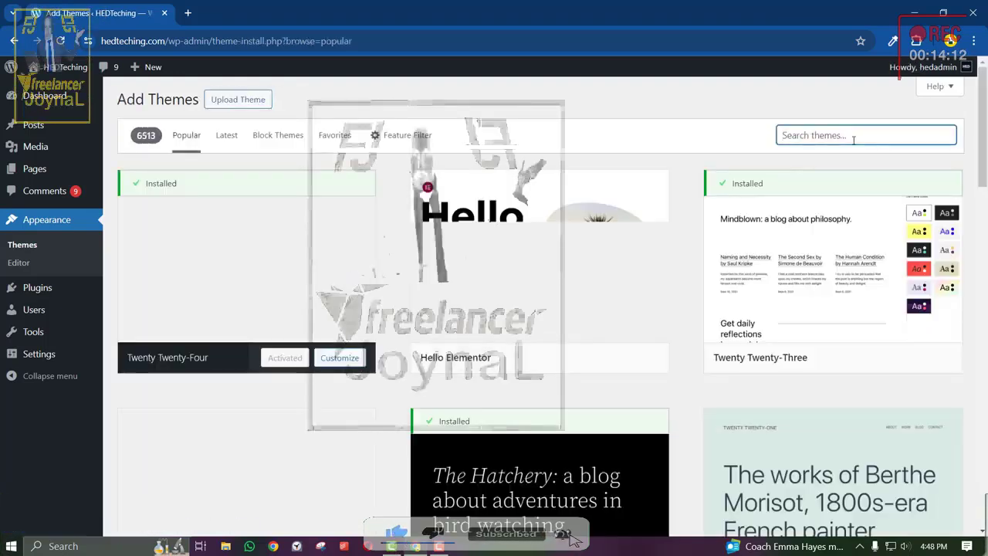
pyautogui.write('hello')
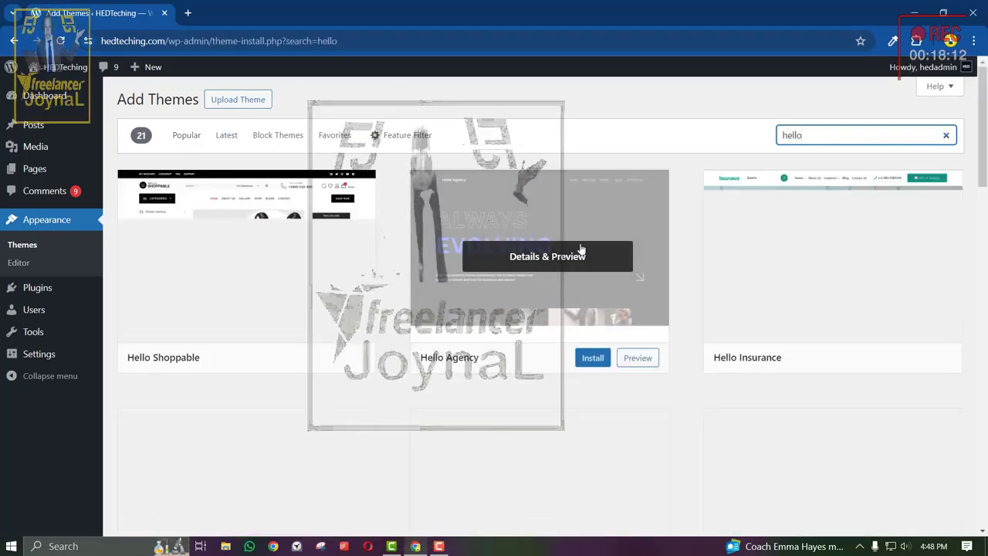
pyautogui.write('elem')
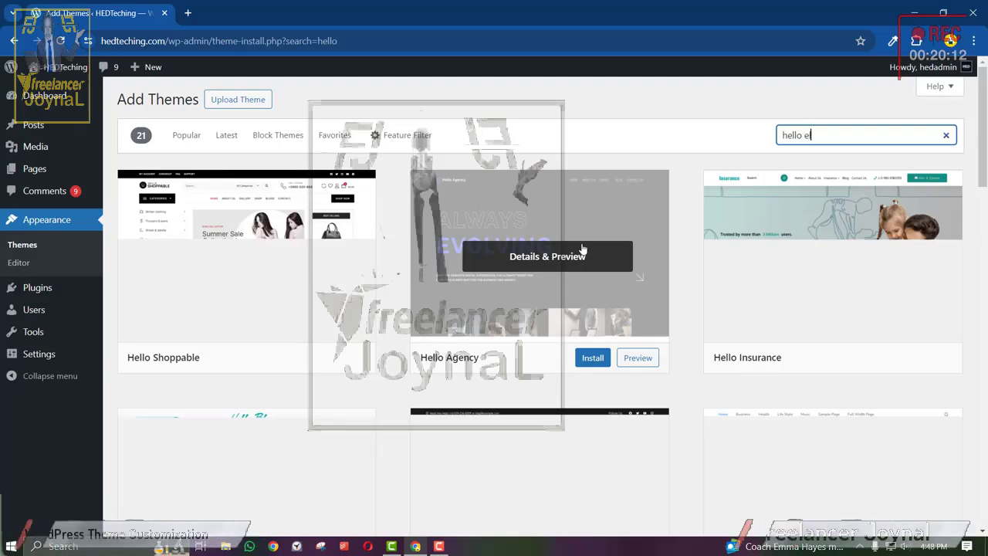
pyautogui.write('entor')
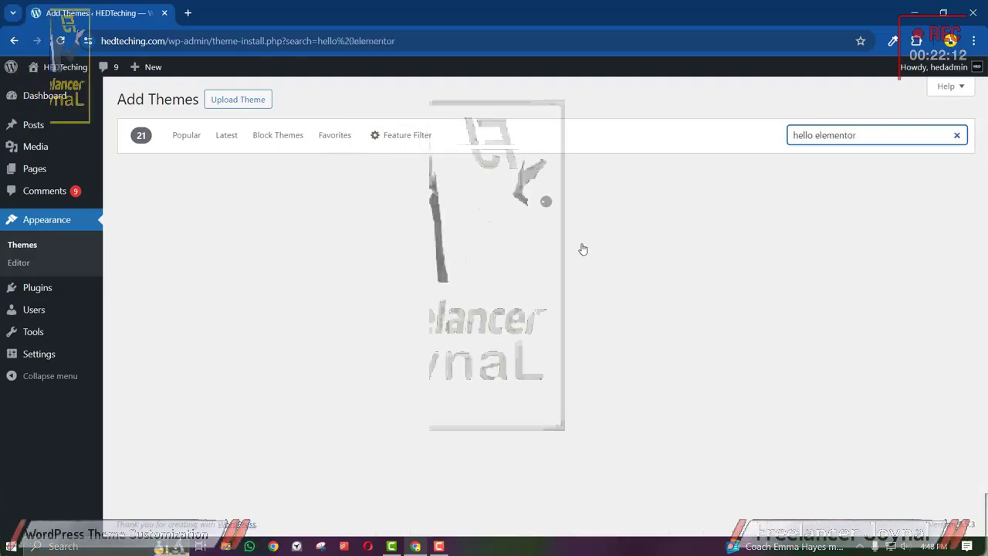
# Install the Hello Elementor theme and activate it.
pyautogui.moveTo(186, 255)
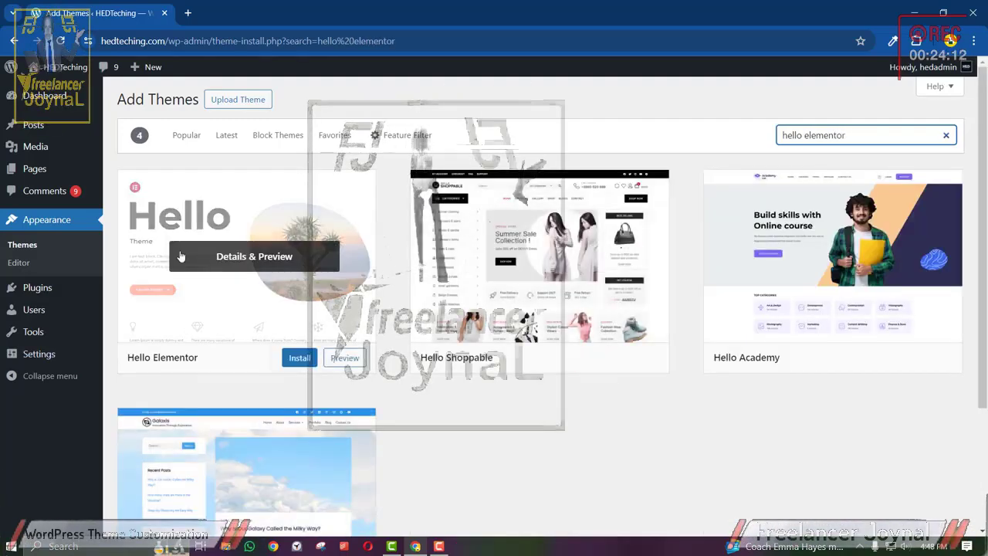
pyautogui.click(297, 359)
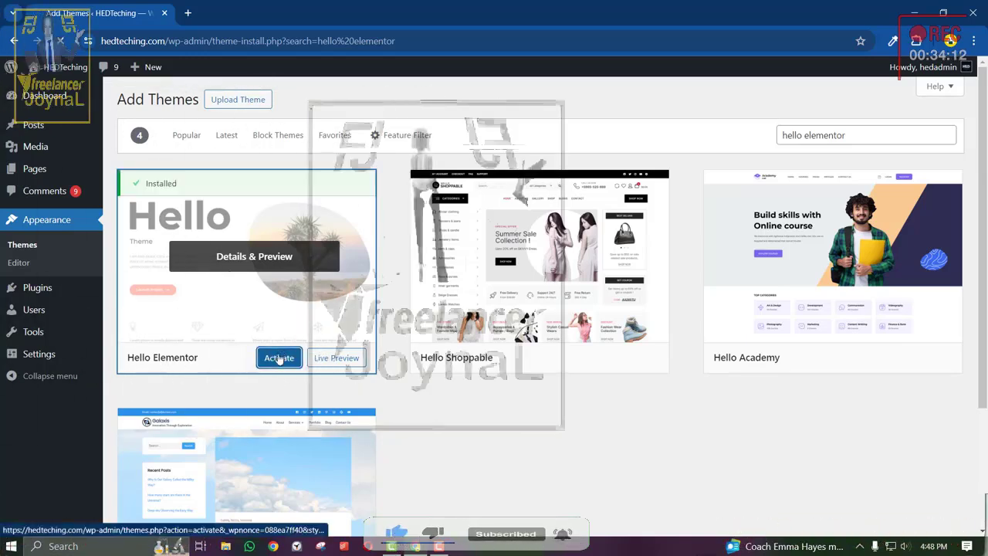
pyautogui.click(279, 360)
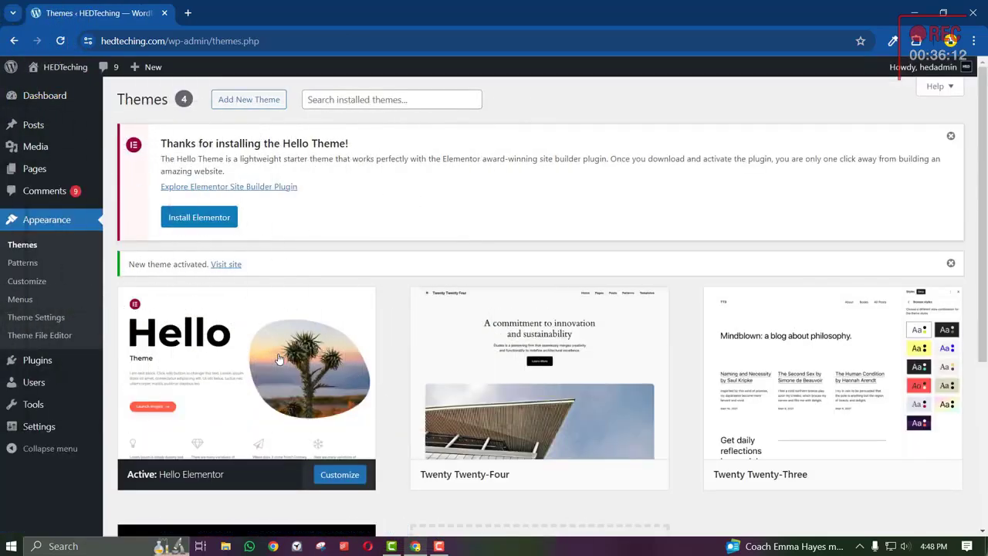
# Delete the unused themes Twenty Twenty-Four, Twenty Twenty-Three and Twenty Twenty-Two.
pyautogui.scroll(-2, 358, 307)
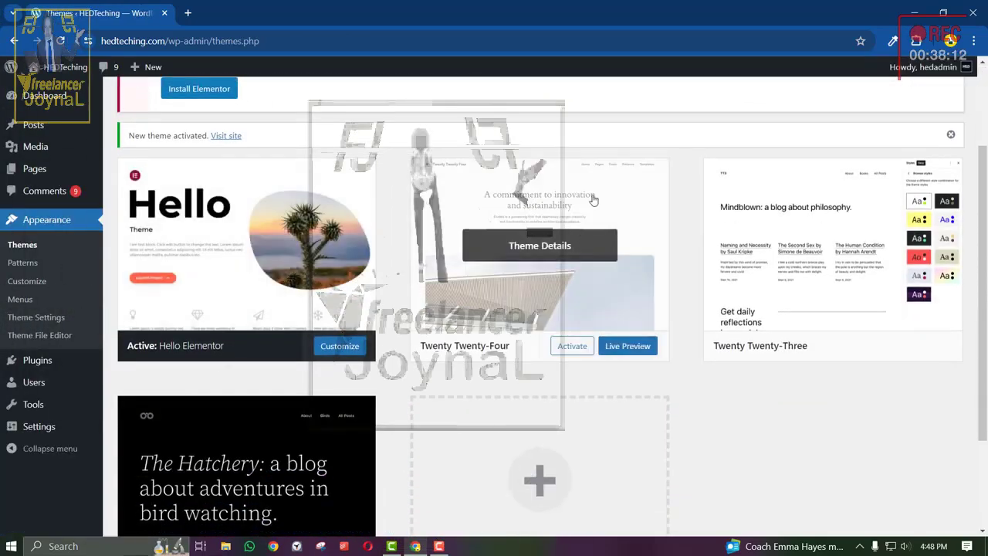
pyautogui.click(593, 199)
pyautogui.click(555, 510)
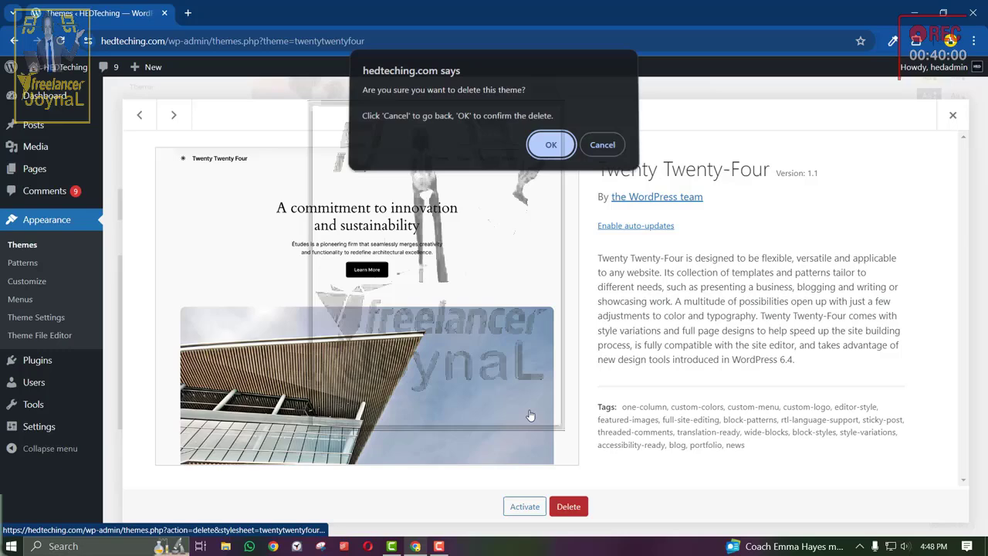
pyautogui.click(541, 144)
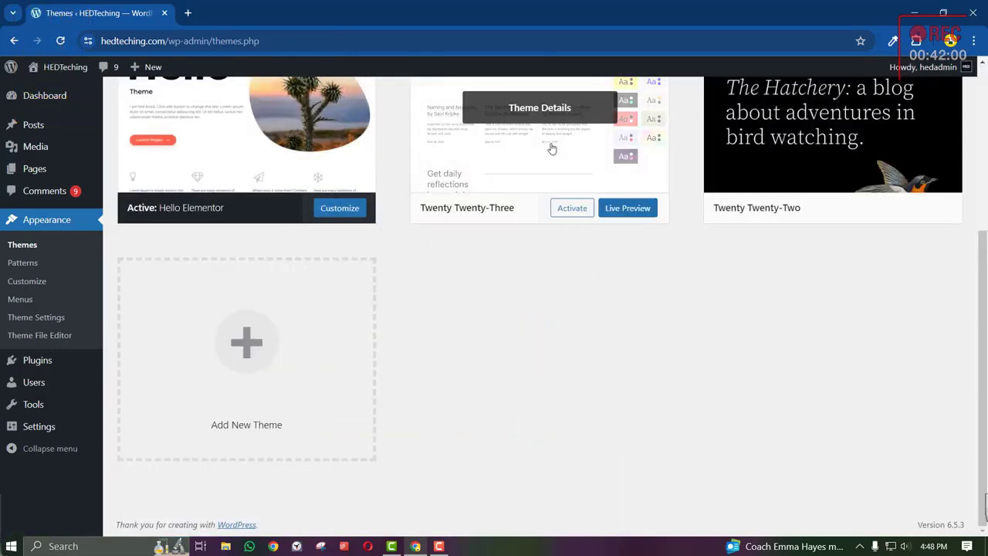
pyautogui.click(551, 148)
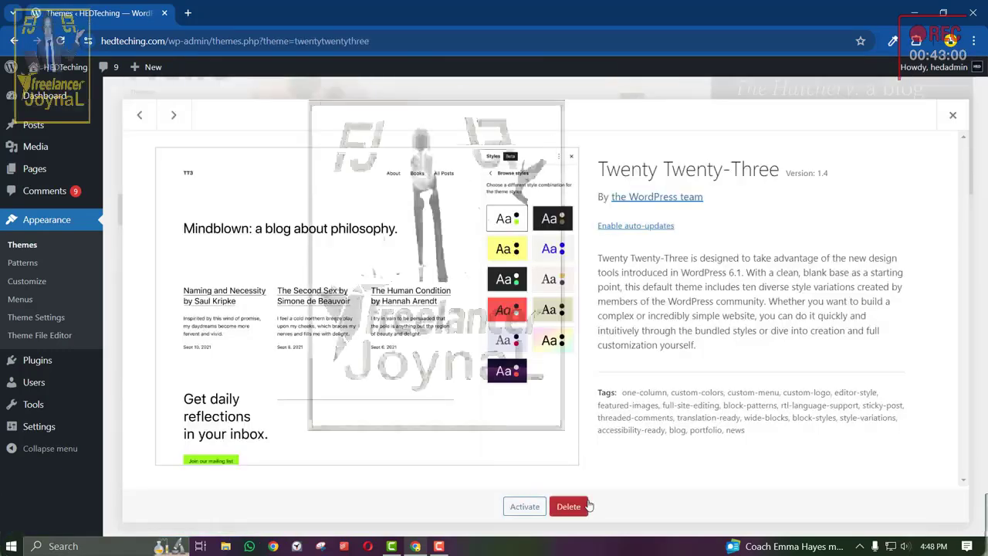
pyautogui.click(575, 507)
pyautogui.click(553, 145)
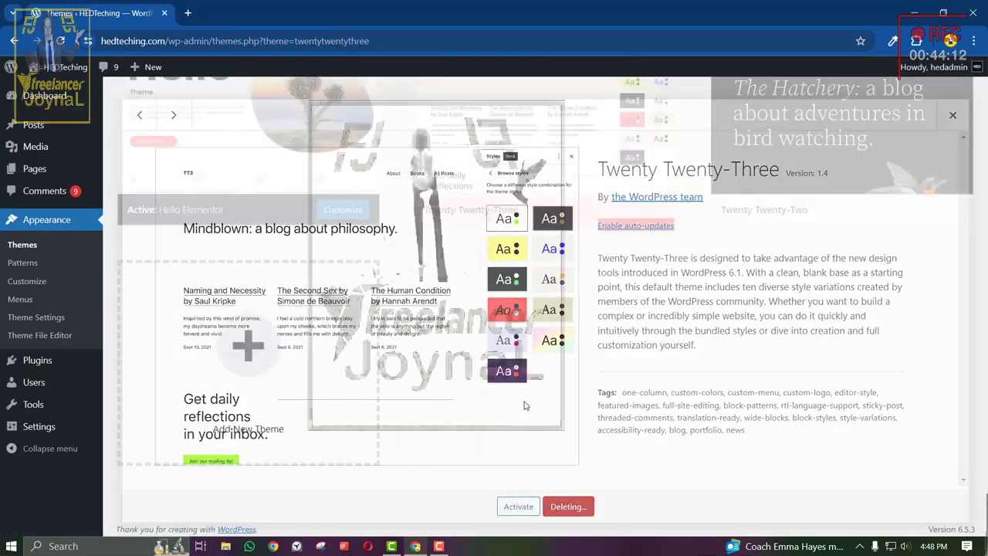
pyautogui.click(548, 384)
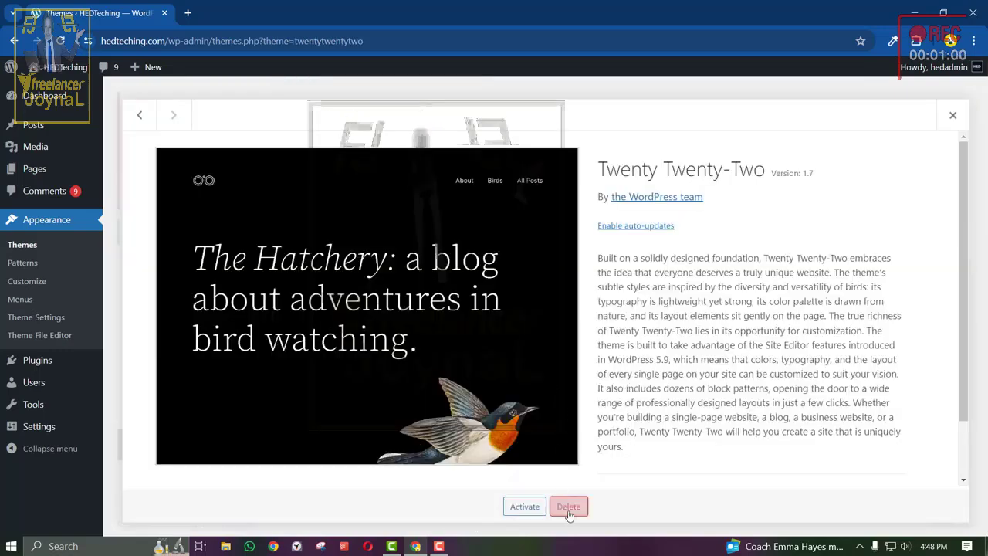
pyautogui.click(575, 507)
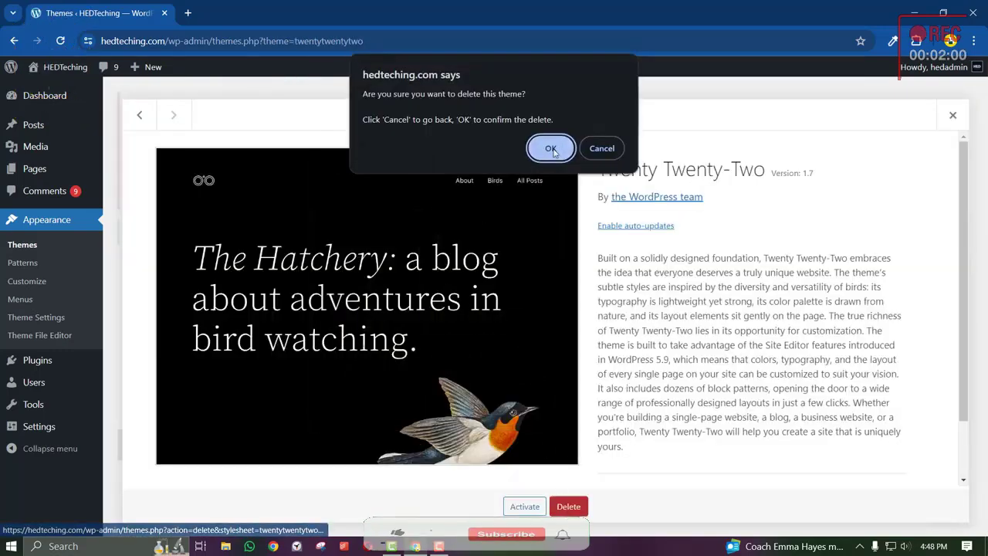
pyautogui.click(550, 147)
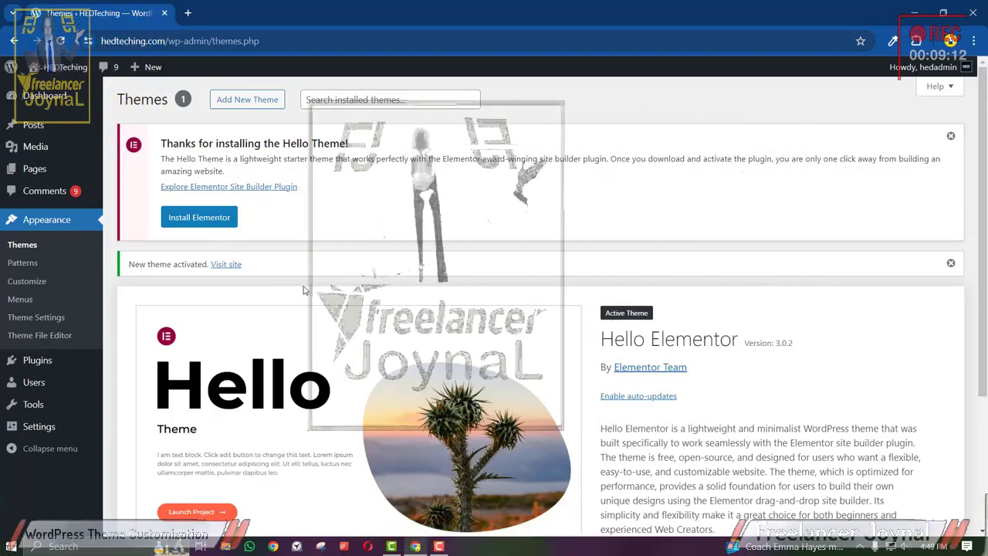
# Search Google for "naturo" and view the Sundarban Box Honey product page on the NaturoBD shop.
pyautogui.click(196, 12)
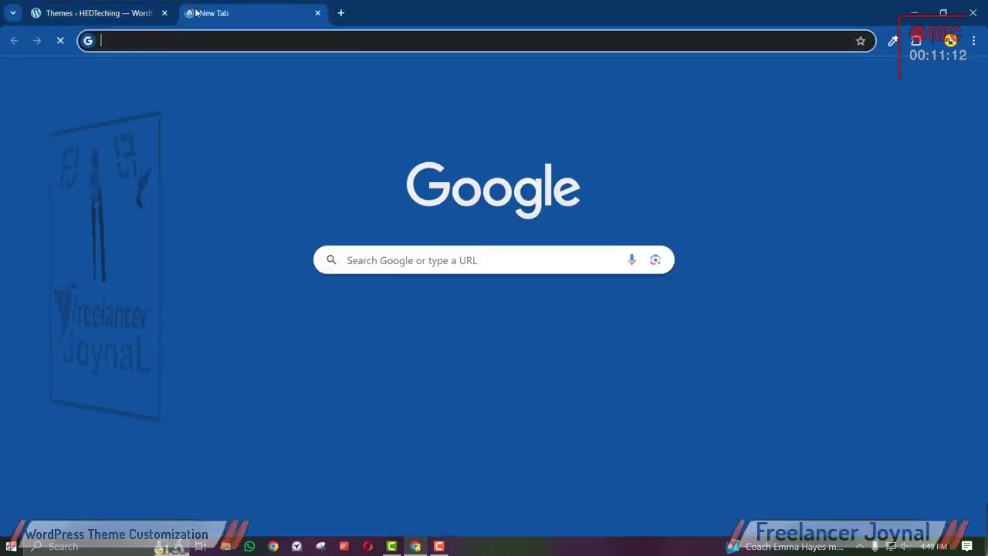
pyautogui.write('naturo')
pyautogui.press('Return')
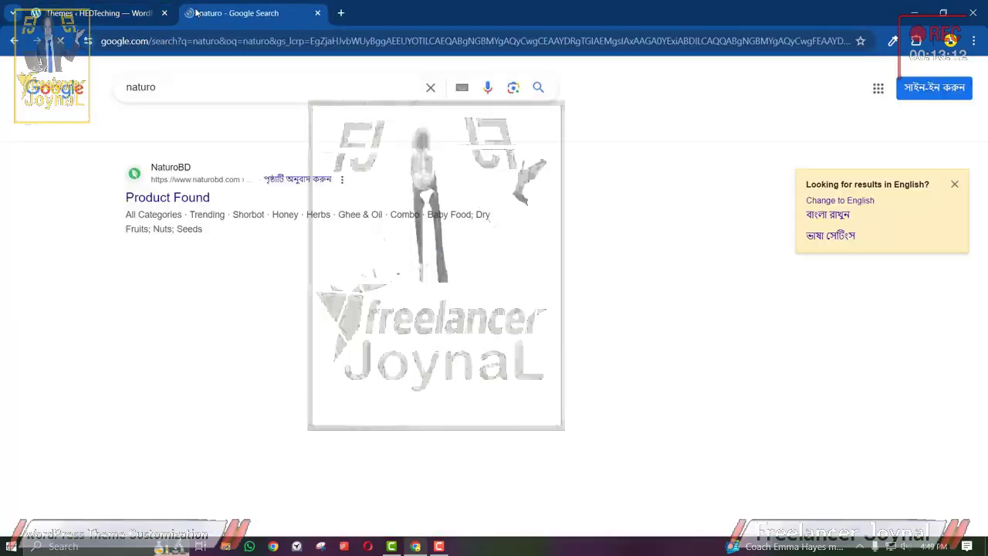
pyautogui.click(172, 198)
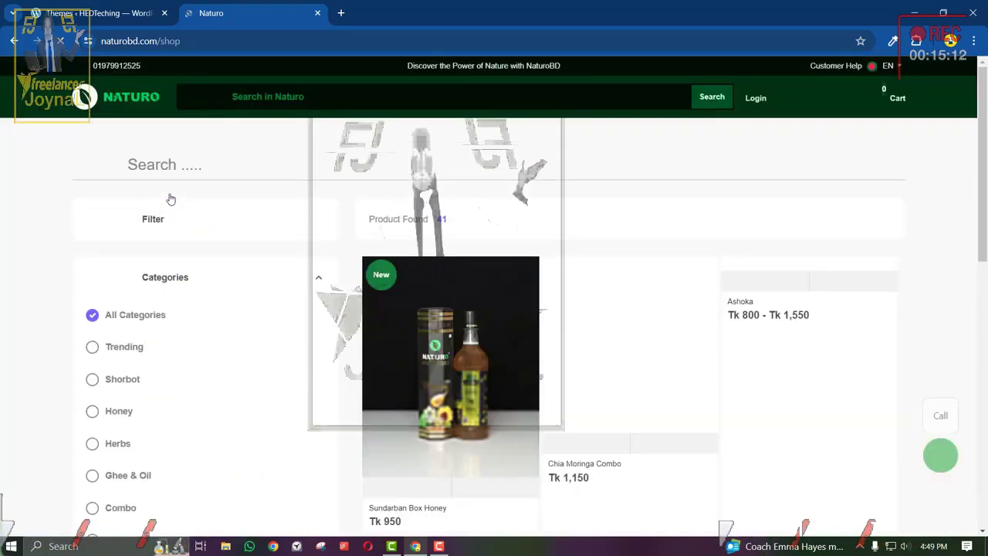
pyautogui.scroll(-3, 417, 386)
pyautogui.click(398, 384)
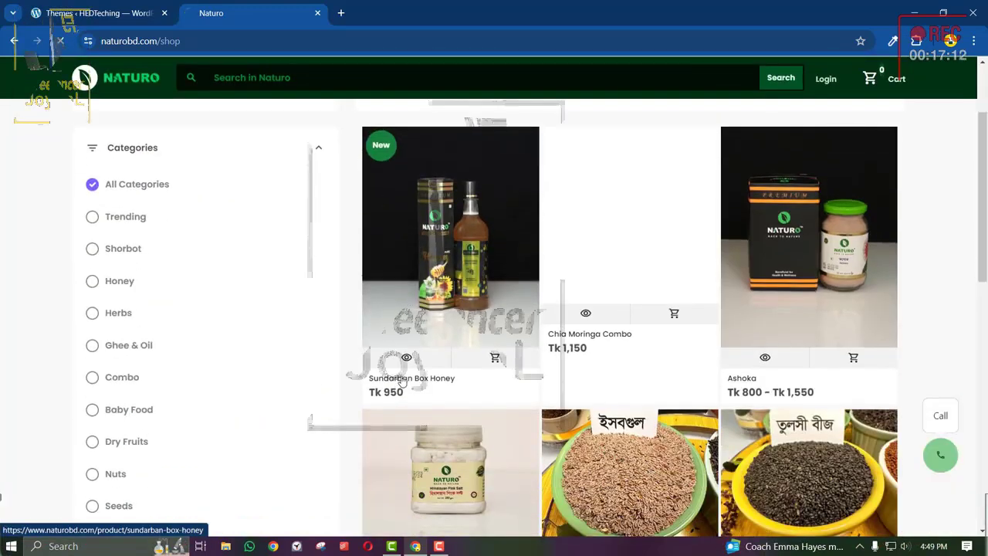
pyautogui.scroll(-3, 389, 318)
pyautogui.scroll(3, 389, 319)
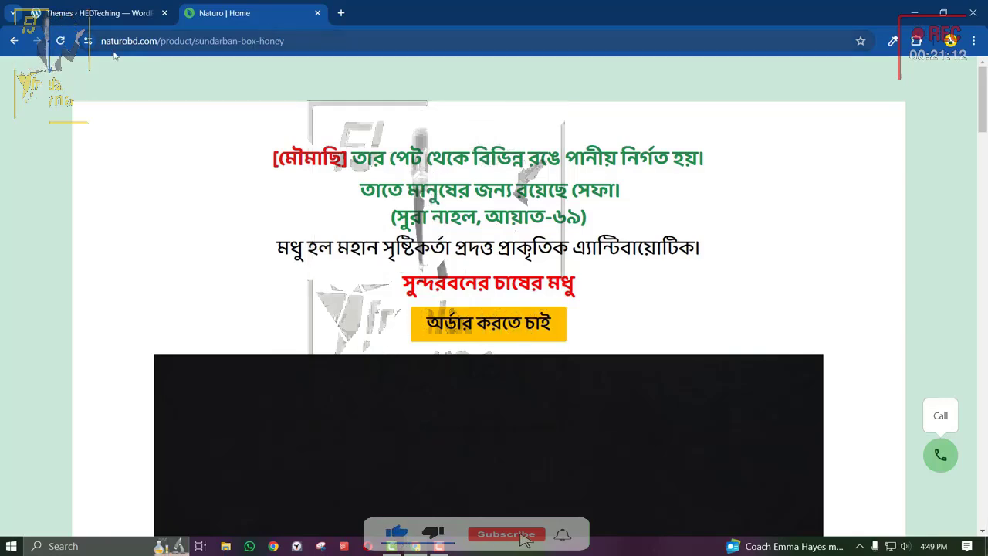
pyautogui.scroll(-1, 488, 318)
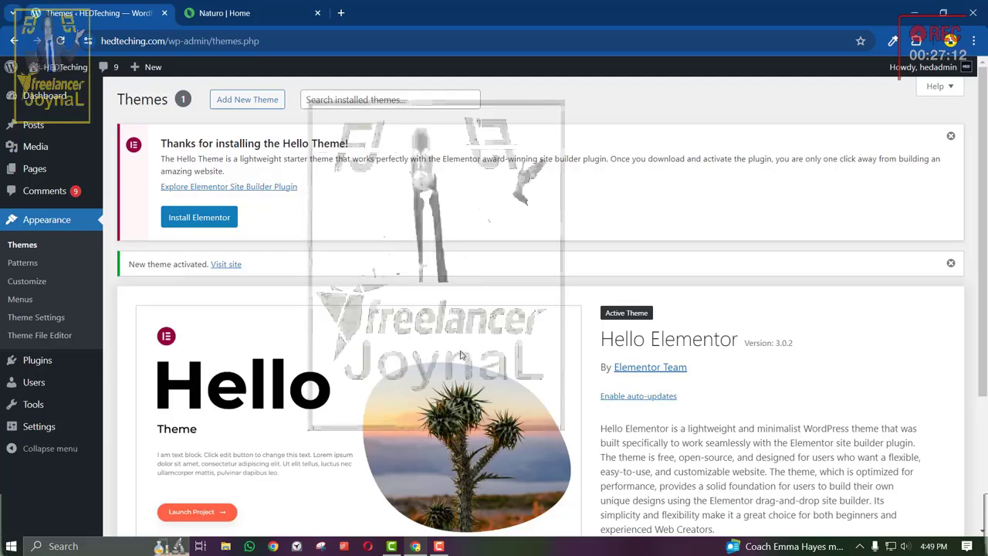
pyautogui.click(340, 13)
pyautogui.write('you')
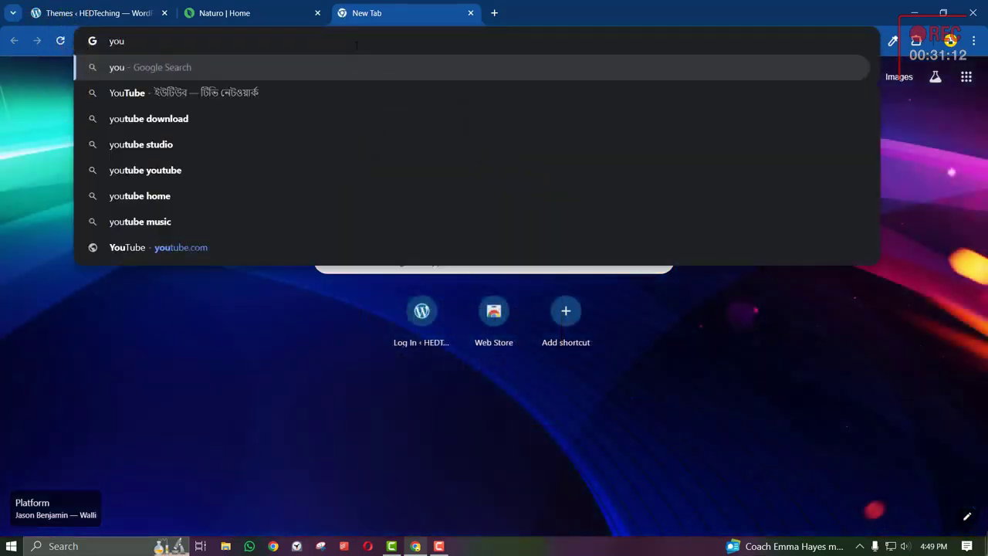
pyautogui.write('tubeb')
pyautogui.press('BackSpace')
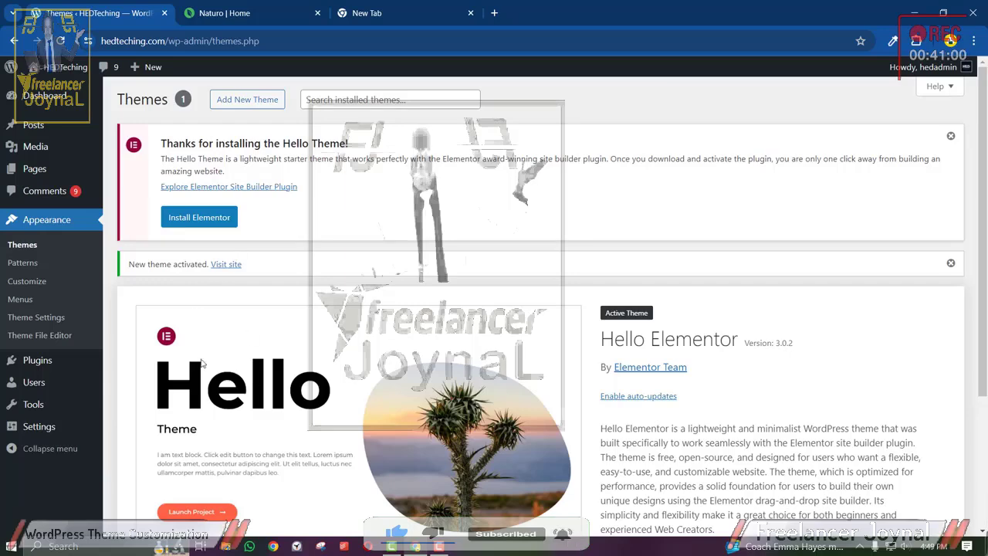
# Install the Elementor plugin from the Hello Theme notice on the WordPress themes page.
pyautogui.scroll(-3, 203, 364)
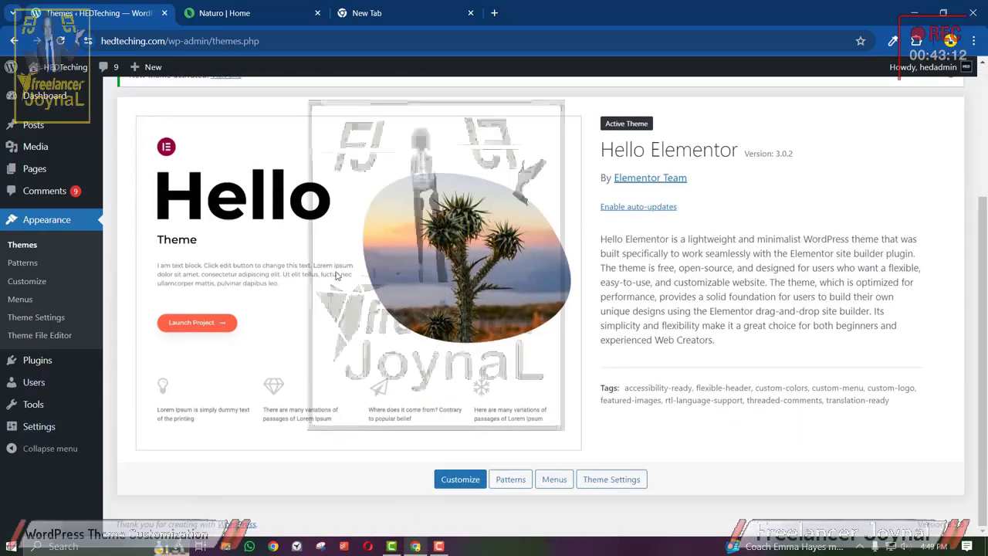
pyautogui.scroll(3, 337, 268)
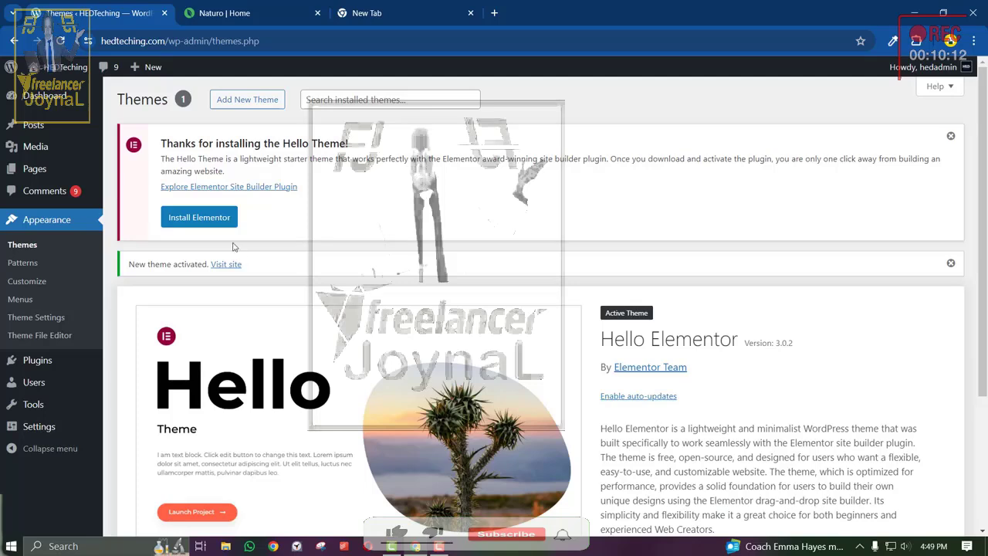
pyautogui.click(210, 218)
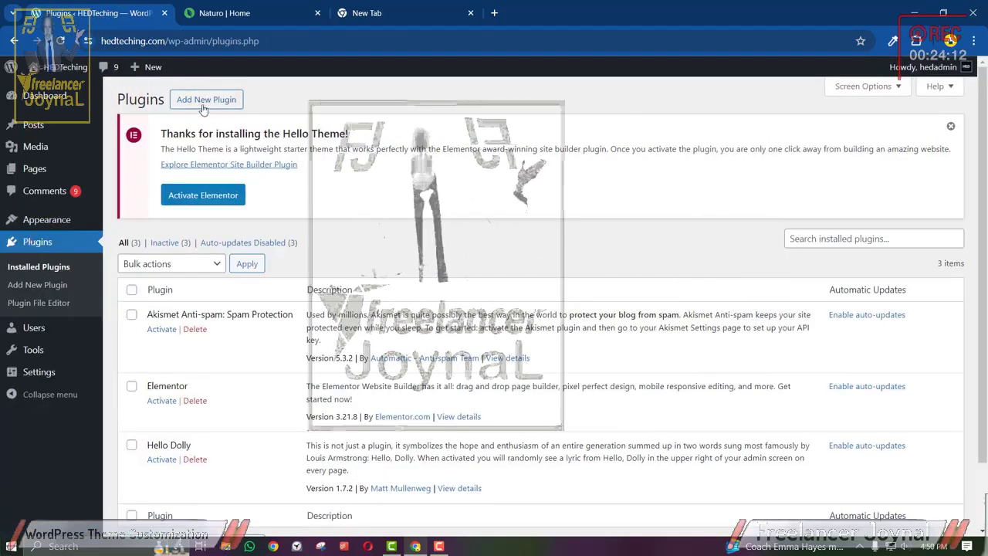
# Search the WordPress plugin directory for "elementor".
pyautogui.click(211, 99)
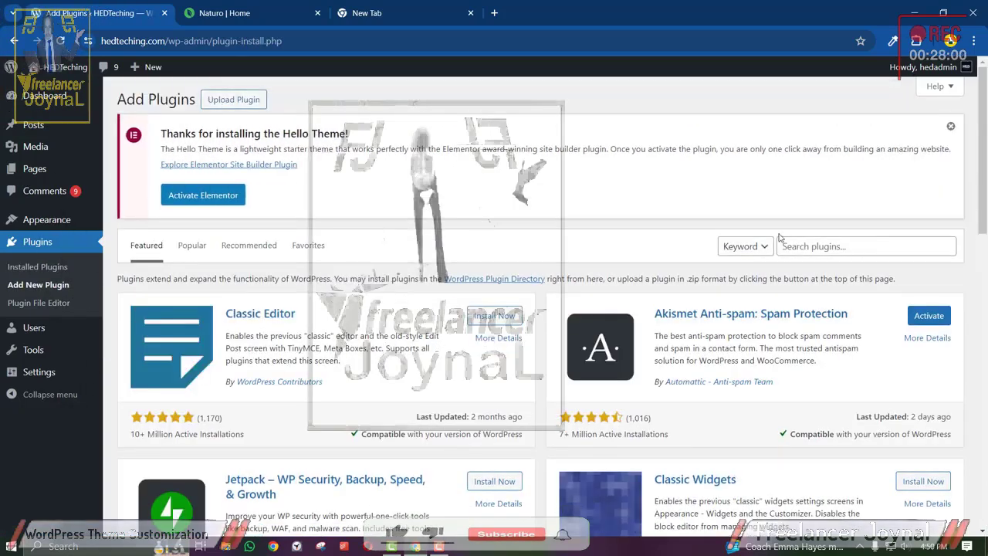
pyautogui.click(784, 246)
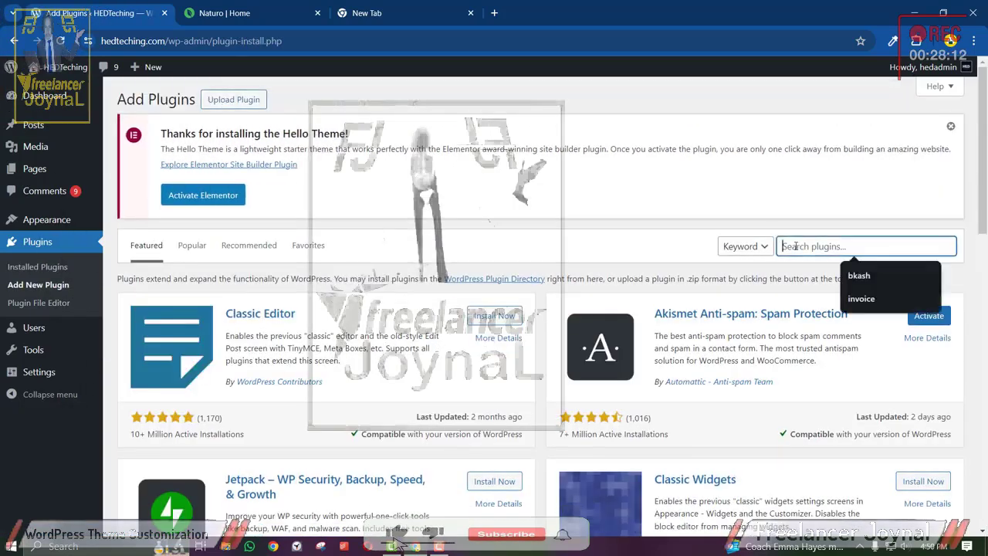
pyautogui.write('el')
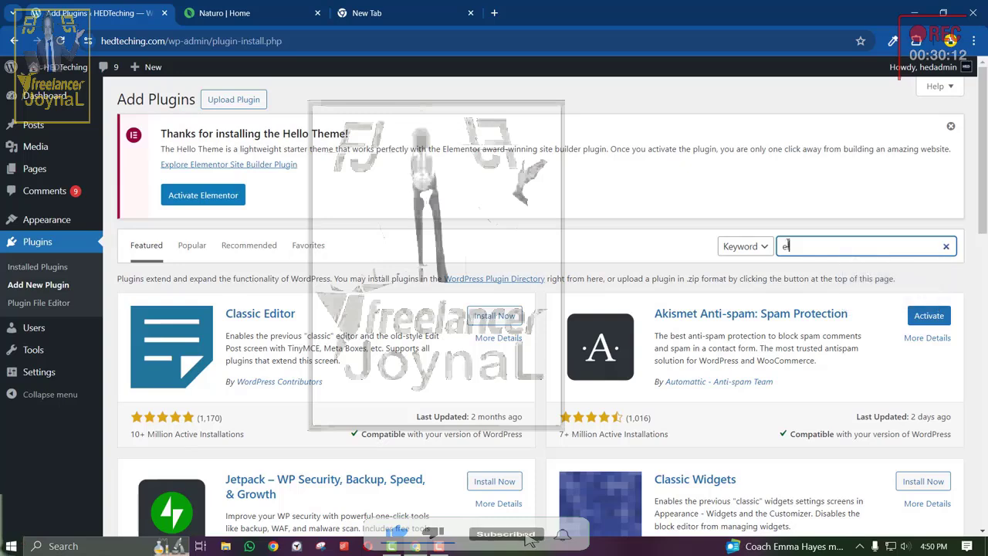
pyautogui.write('ementor')
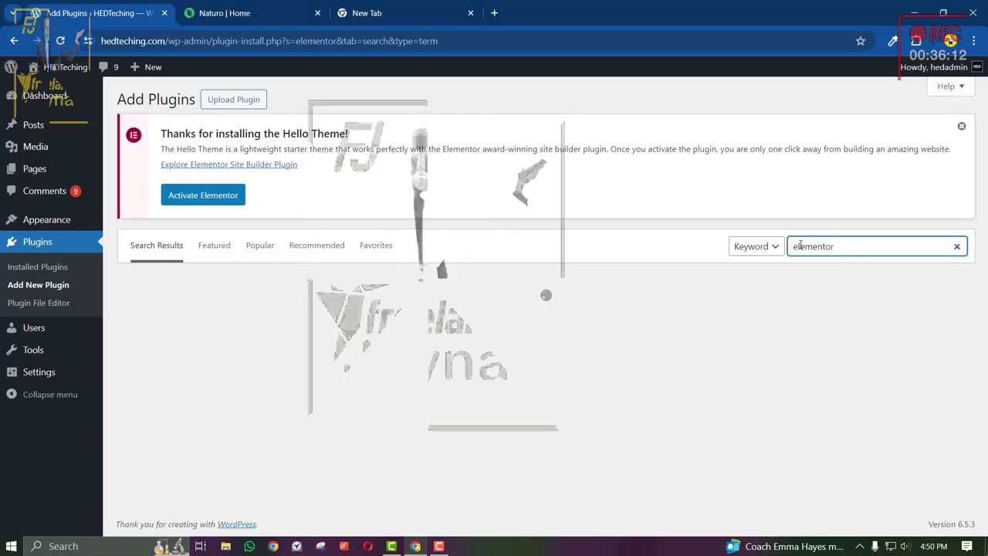
pyautogui.scroll(-1, 476, 360)
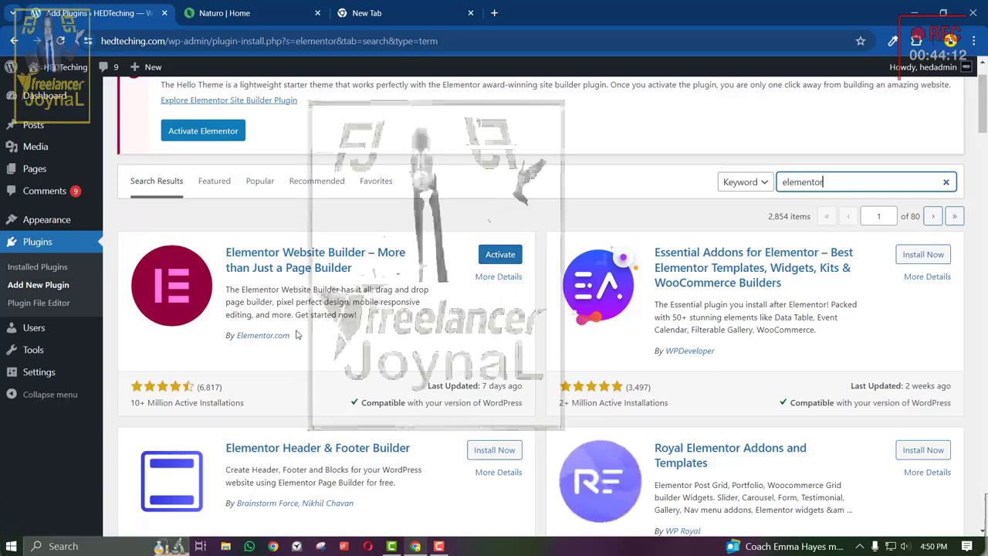
# Delete the installed plugins Akismet Anti-spam: Spam Protection and Hello Dolly.
pyautogui.click(54, 268)
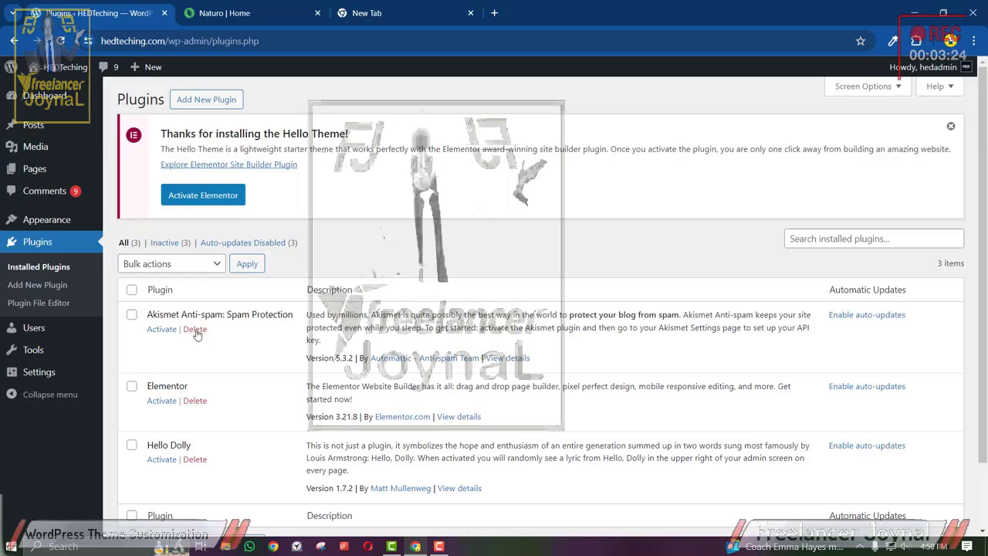
pyautogui.click(195, 330)
pyautogui.press('Return')
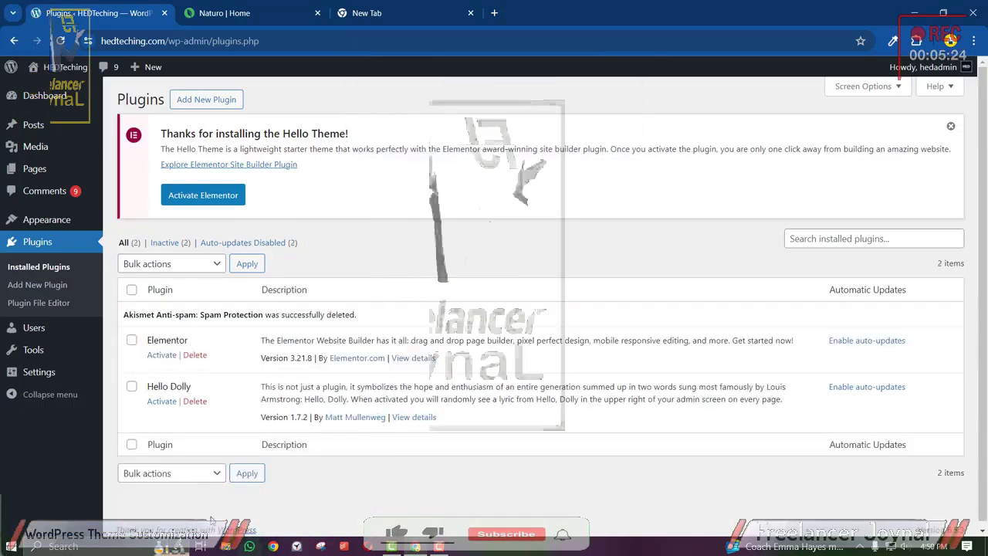
pyautogui.click(195, 400)
pyautogui.click(561, 123)
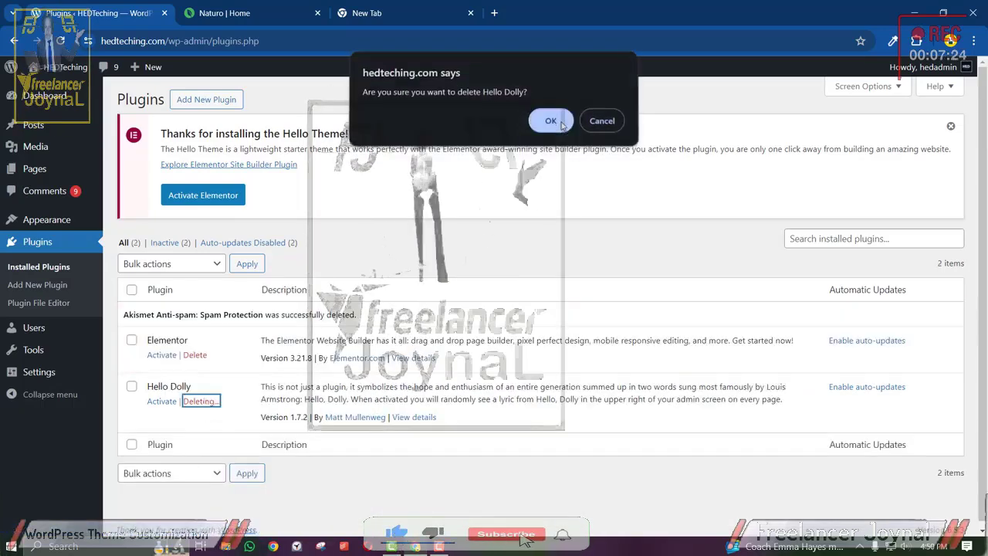
# Activate the Elementor plugin and look over its account setup page.
pyautogui.click(162, 356)
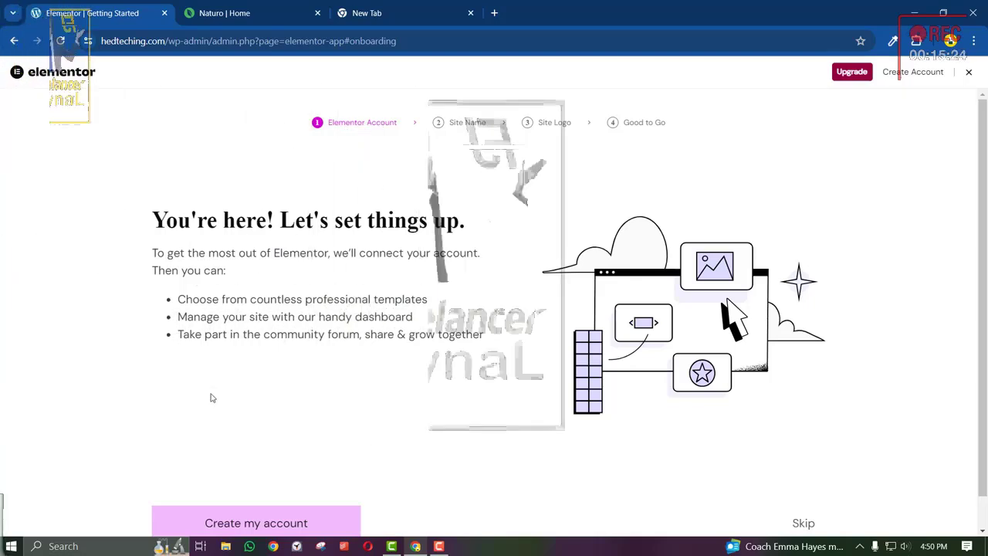
pyautogui.scroll(-1, 211, 398)
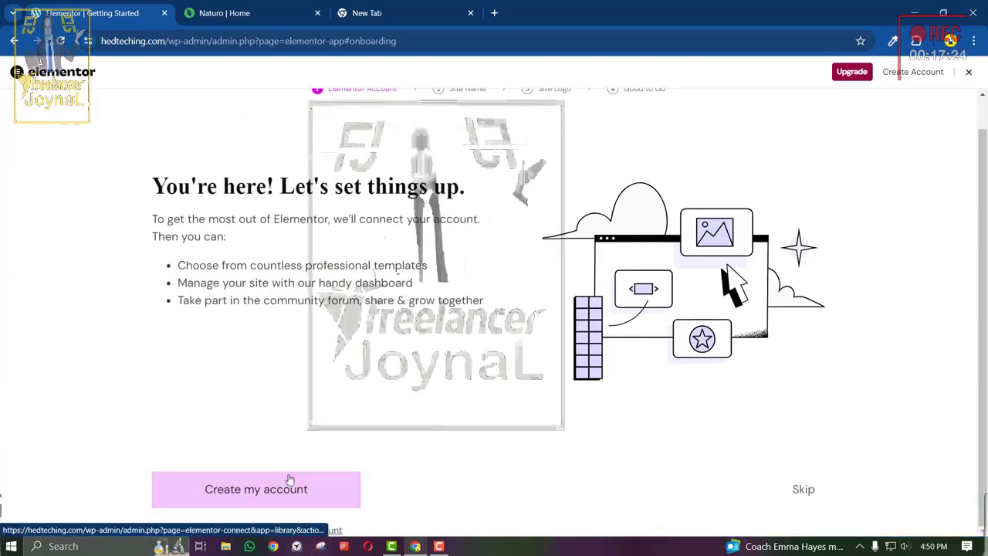
pyautogui.scroll(1, 230, 373)
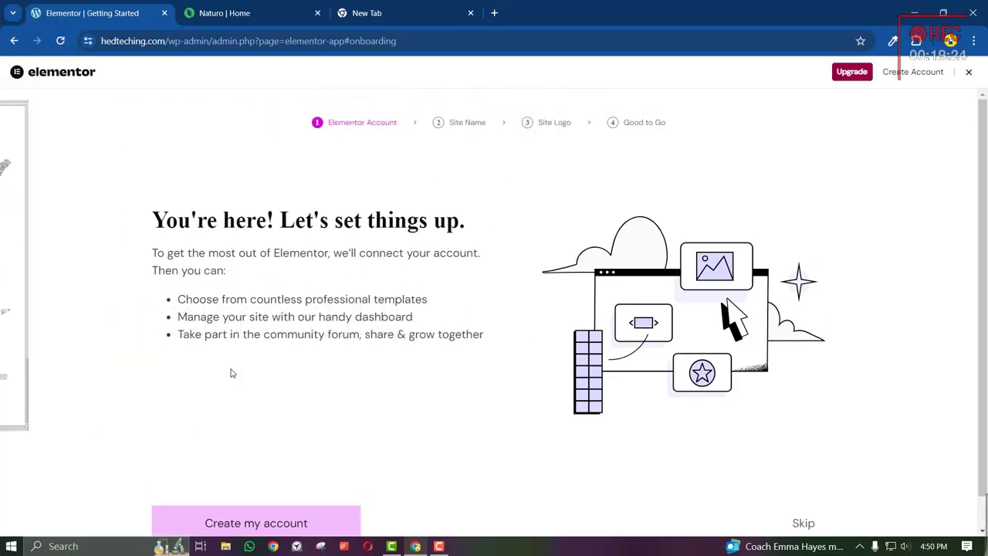
pyautogui.scroll(-1, 230, 373)
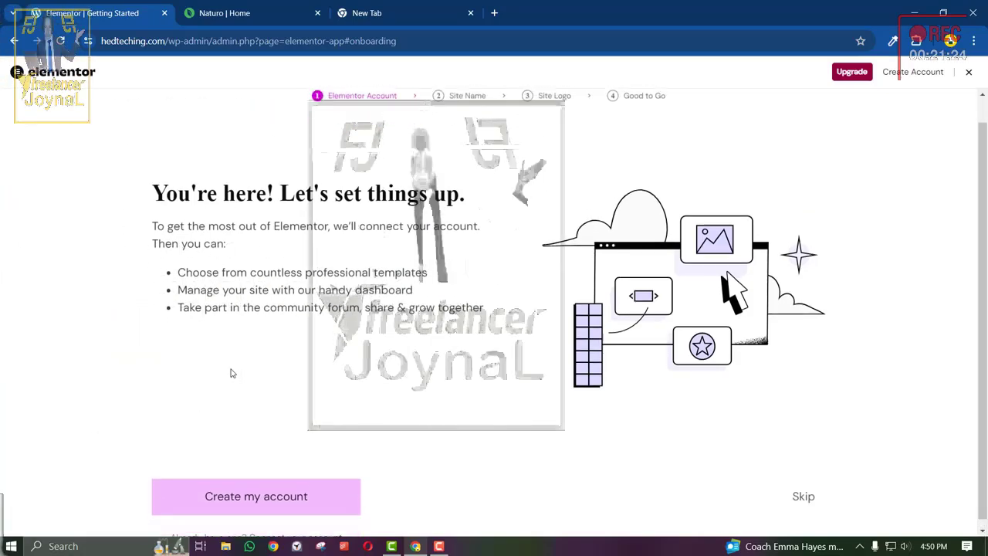
pyautogui.click(251, 495)
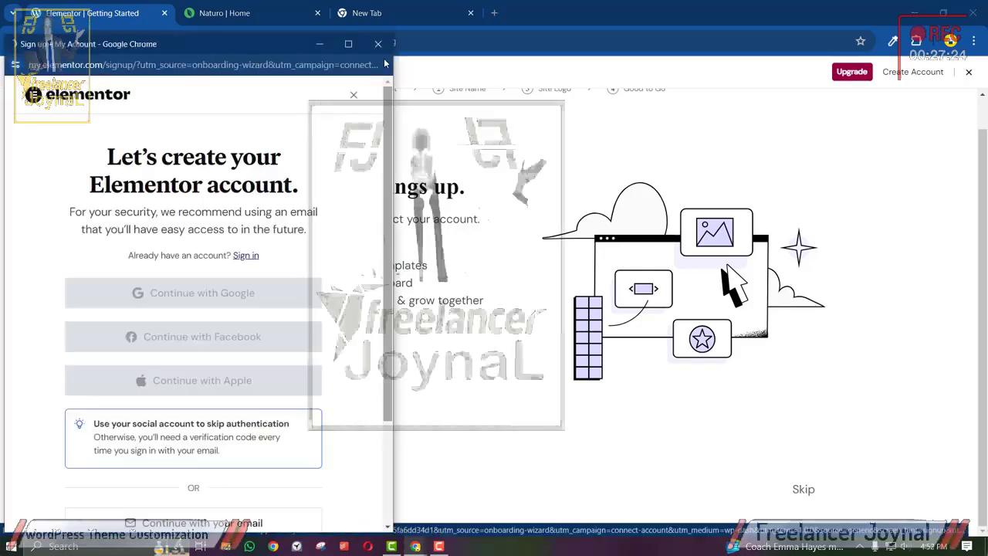
pyautogui.scroll(-2, 322, 451)
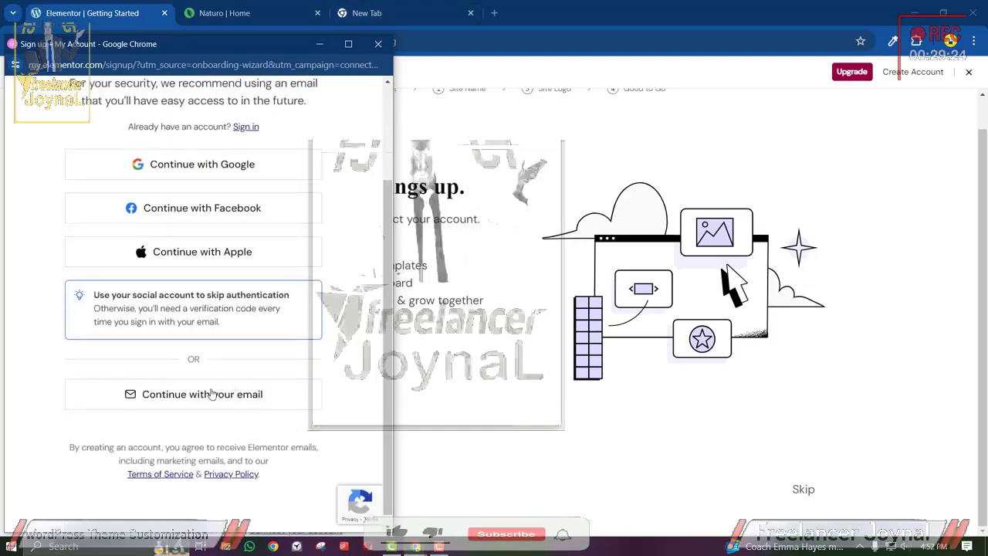
pyautogui.click(206, 399)
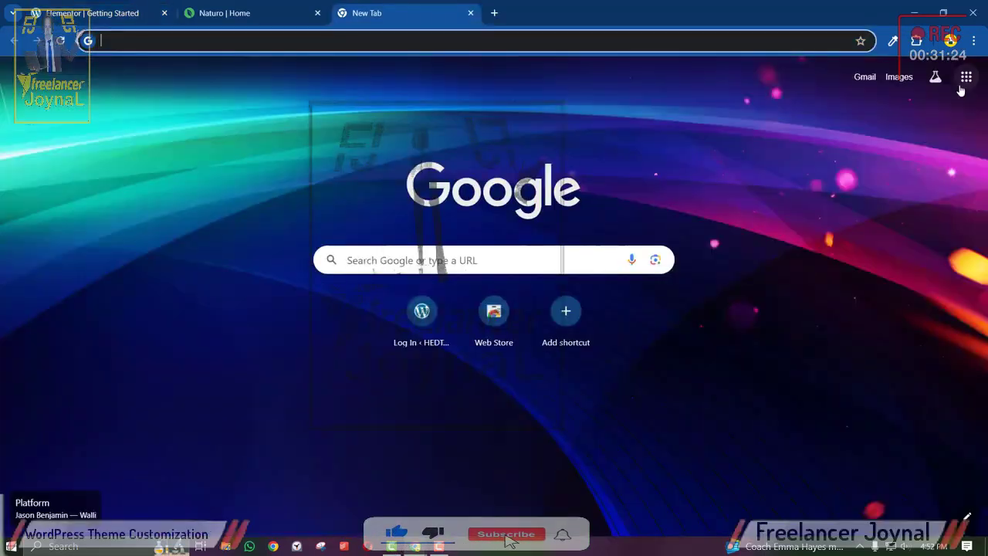
# Create a new Gmail account, open its inbox and dismiss the Chat and Meet notice.
pyautogui.click(864, 77)
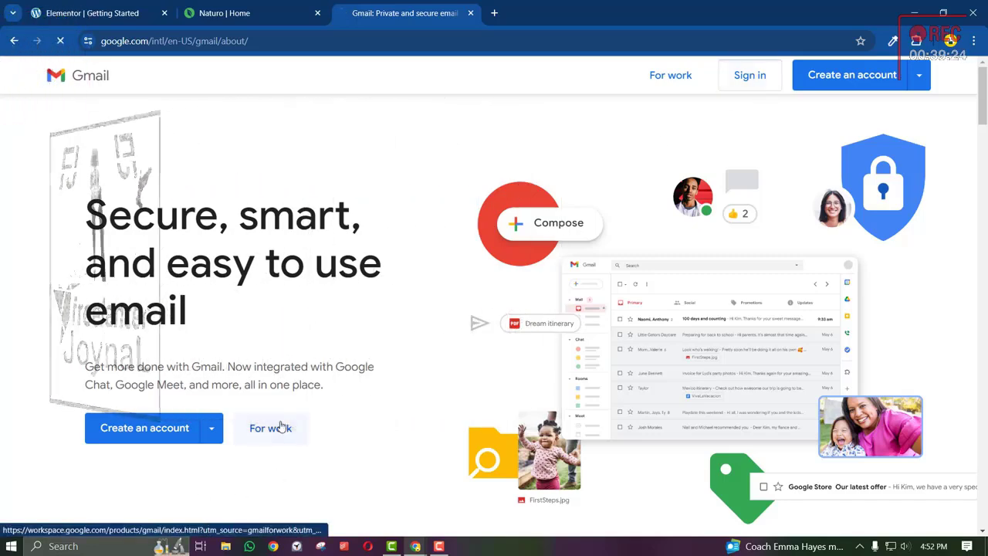
pyautogui.click(143, 457)
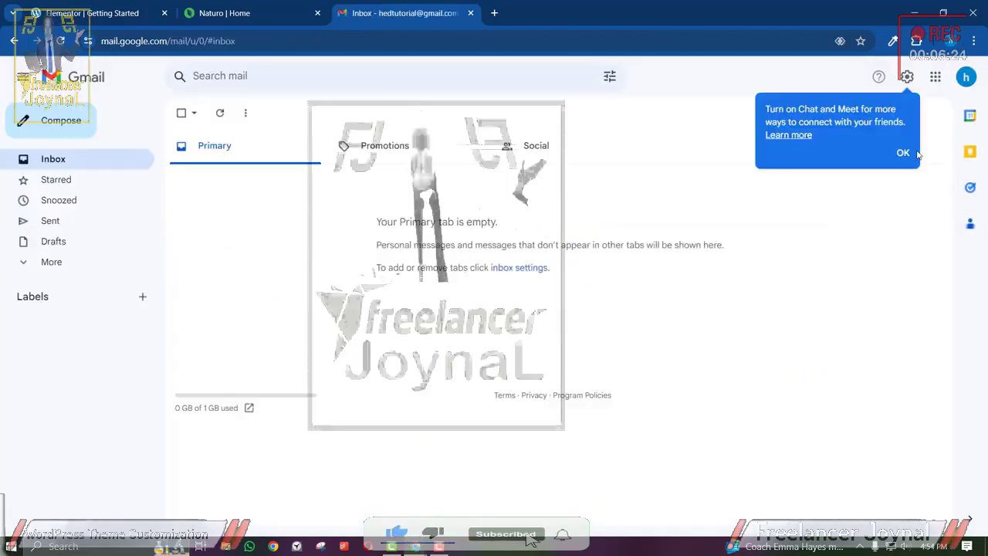
pyautogui.click(904, 152)
# Copy the new Gmail account's e-mail address from its account details.
pyautogui.click(966, 77)
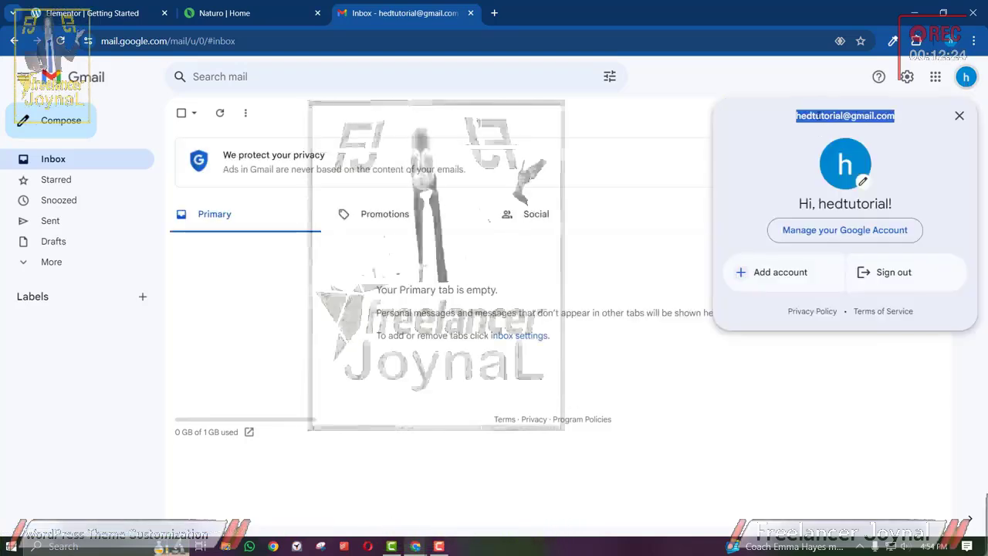
pyautogui.rightClick(826, 116)
pyautogui.click(803, 127)
# Create the Elementor account with the email option, pasting the copied e-mail address and entering an account password.
pyautogui.click(252, 12)
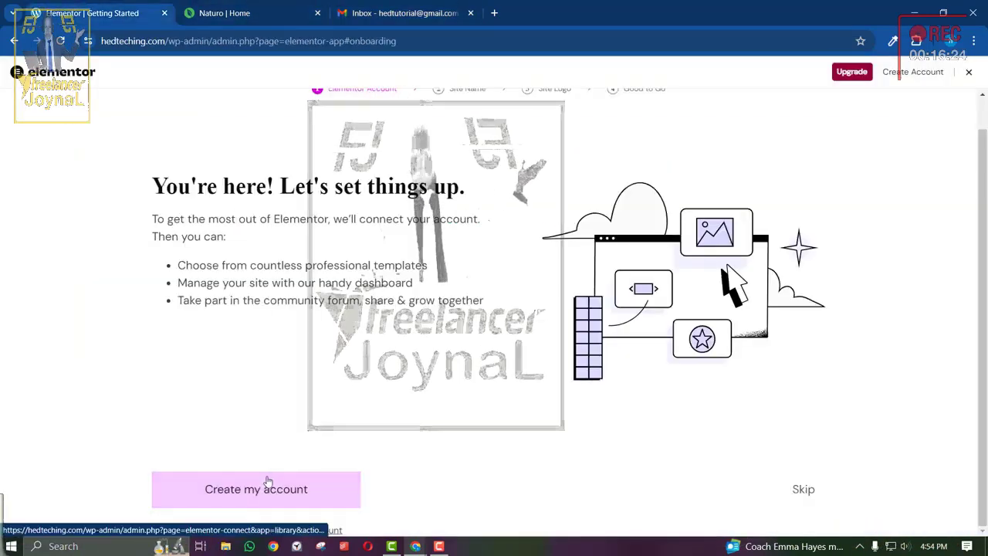
pyautogui.click(268, 483)
pyautogui.rightClick(176, 276)
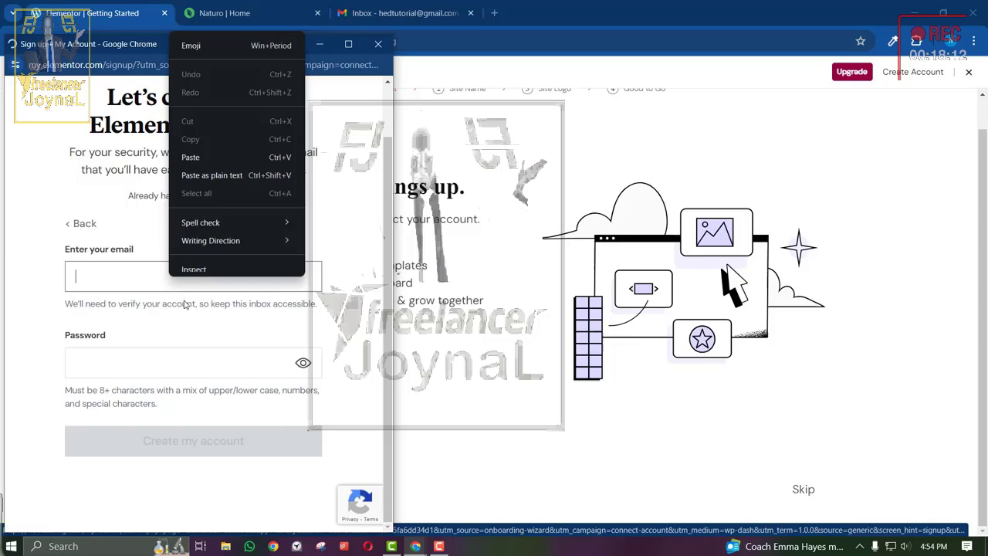
pyautogui.click(192, 165)
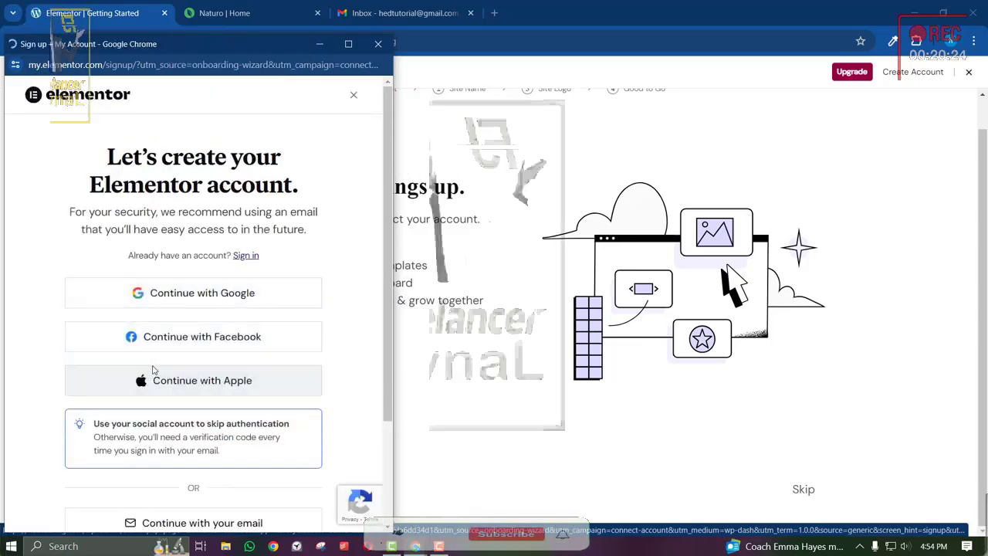
pyautogui.scroll(-2, 150, 370)
pyautogui.click(150, 381)
pyautogui.click(153, 283)
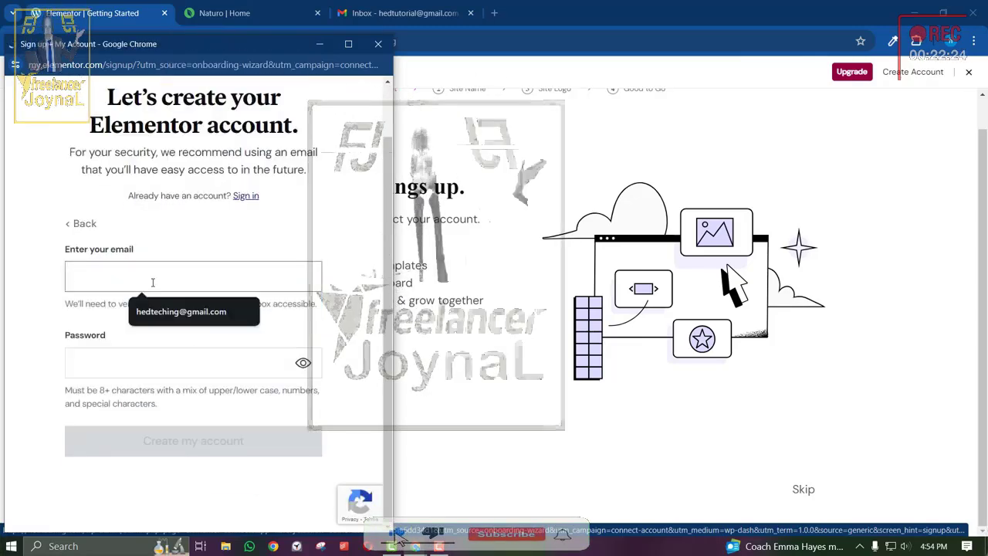
pyautogui.rightClick(153, 282)
pyautogui.click(173, 176)
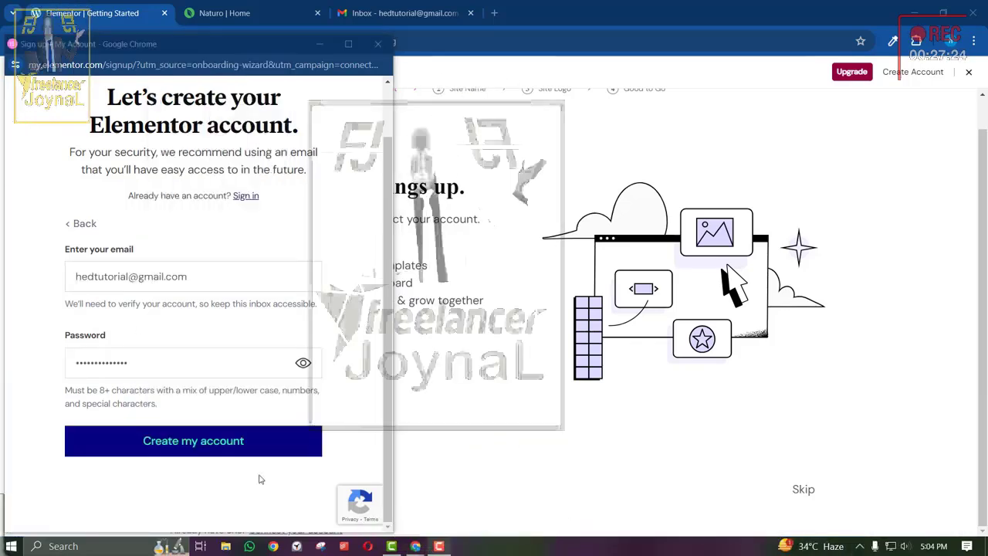
pyautogui.click(235, 446)
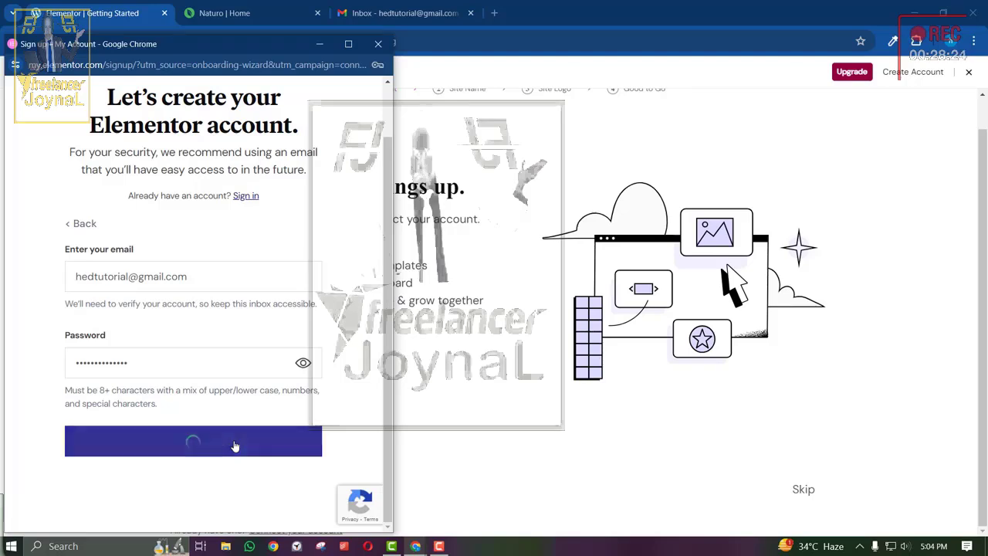
# Replace the rejected account password with one that meets the requirements and create the Elementor account.
pyautogui.scroll(-2, 236, 421)
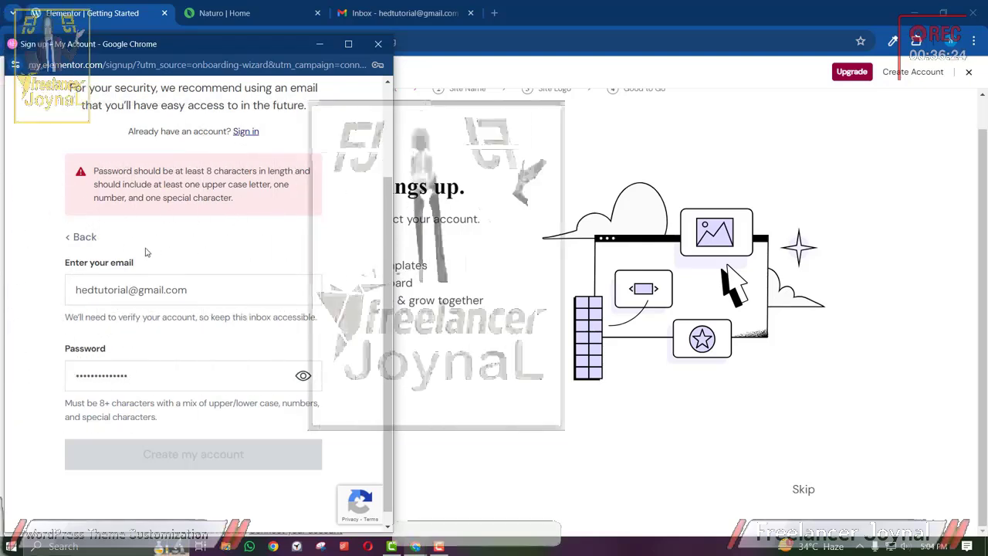
pyautogui.click(189, 374)
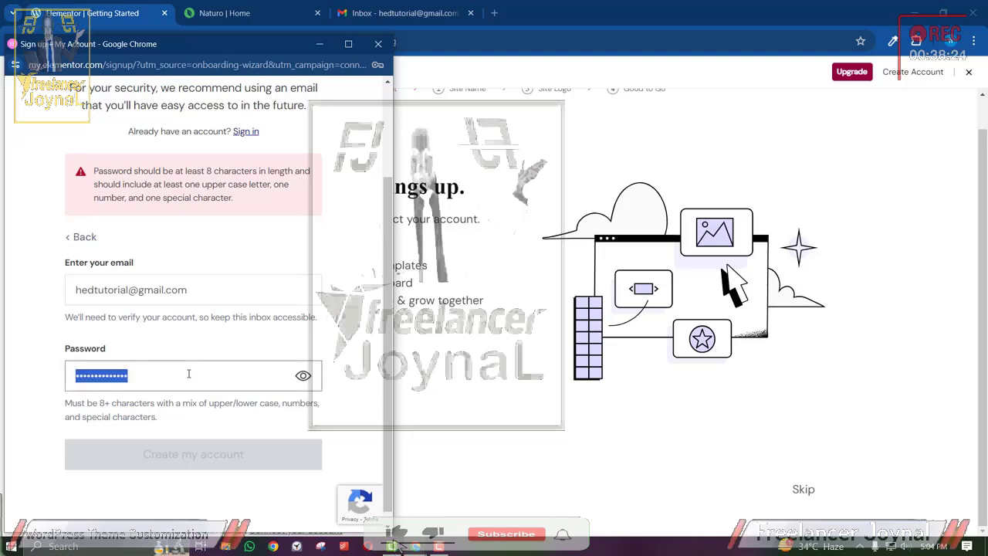
pyautogui.write('•••••')
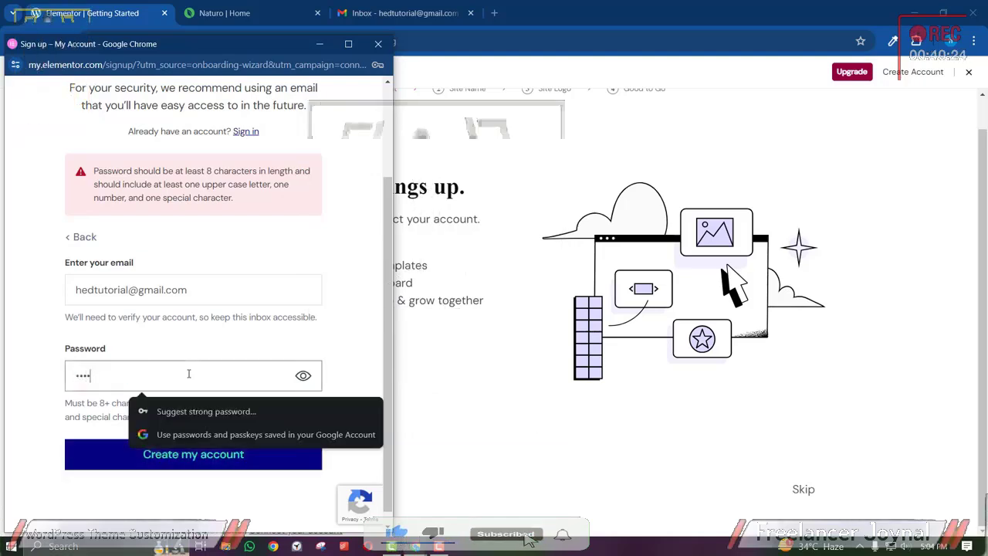
pyautogui.write('••')
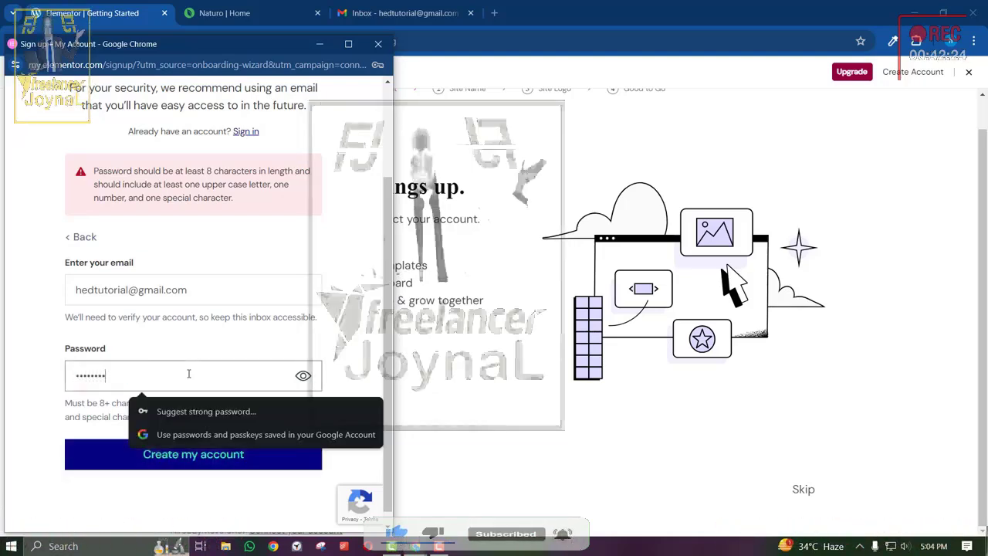
pyautogui.write('••••••')
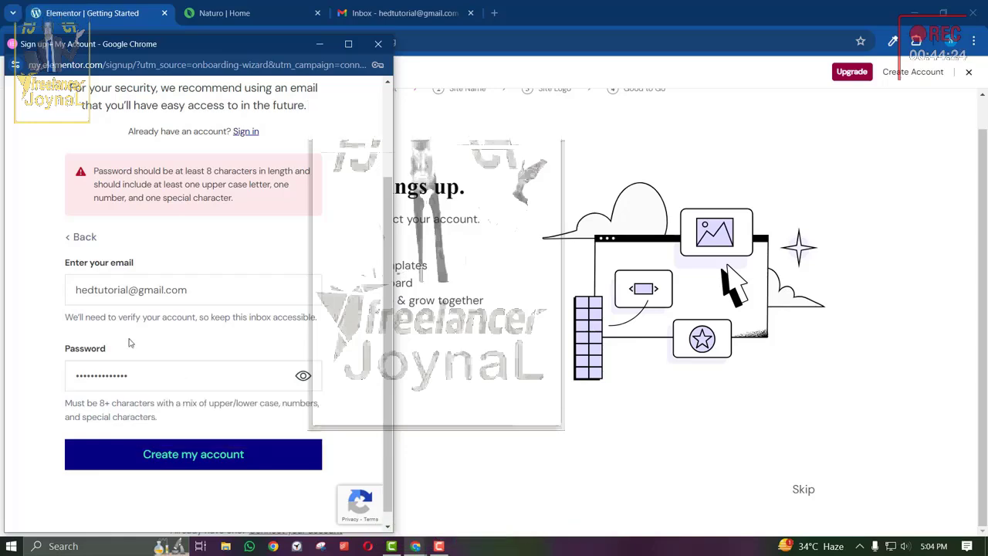
pyautogui.click(164, 456)
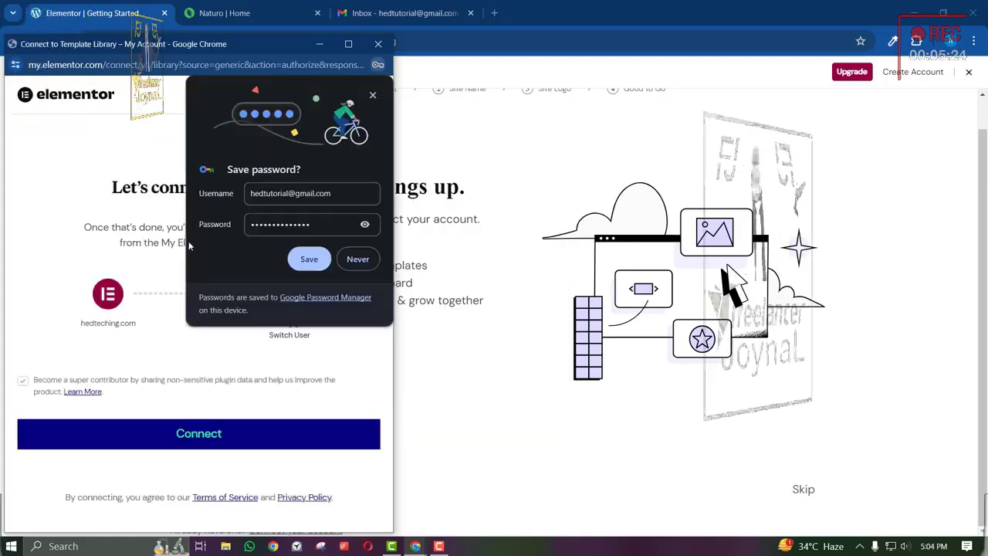
# Save the new login to the Google Account and connect the site to the Elementor account.
pyautogui.click(305, 261)
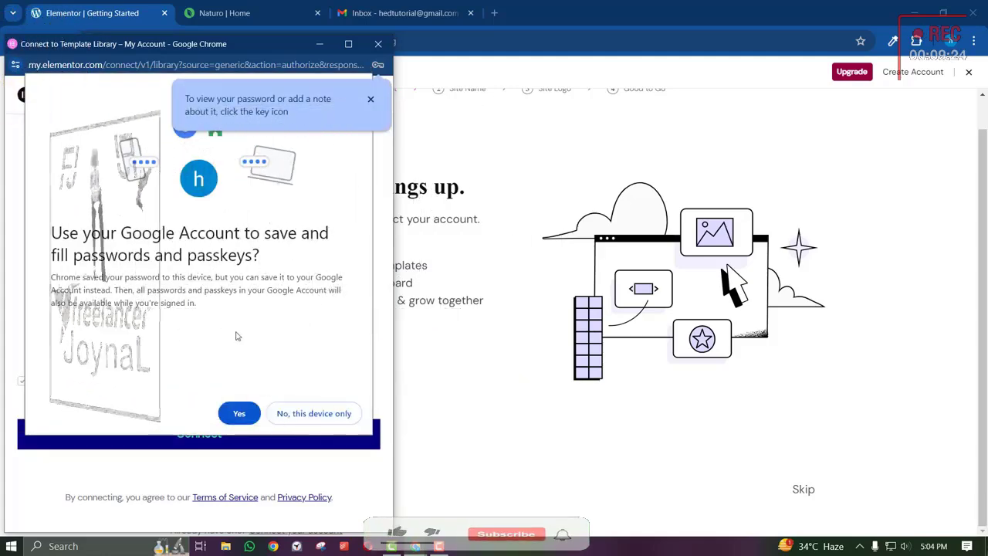
pyautogui.click(371, 99)
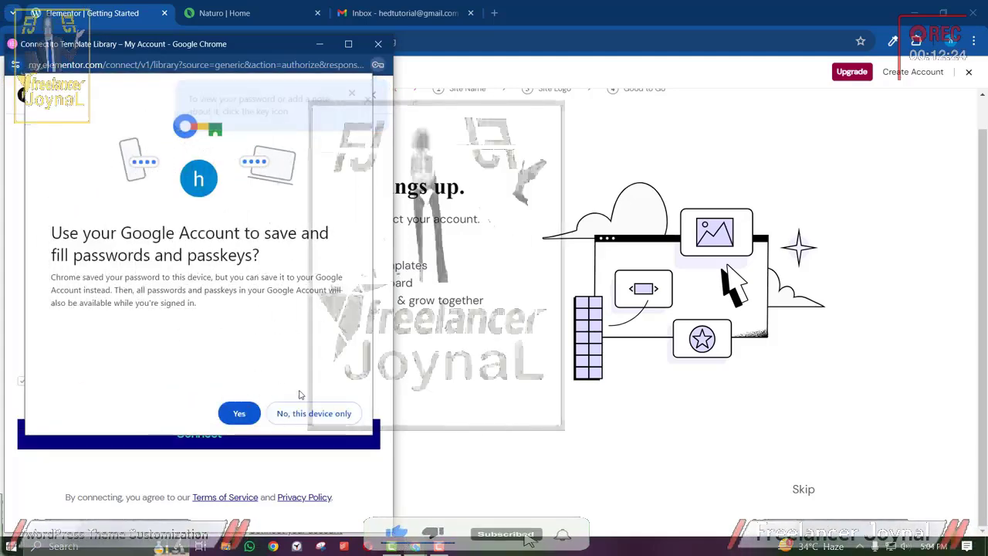
pyautogui.click(240, 414)
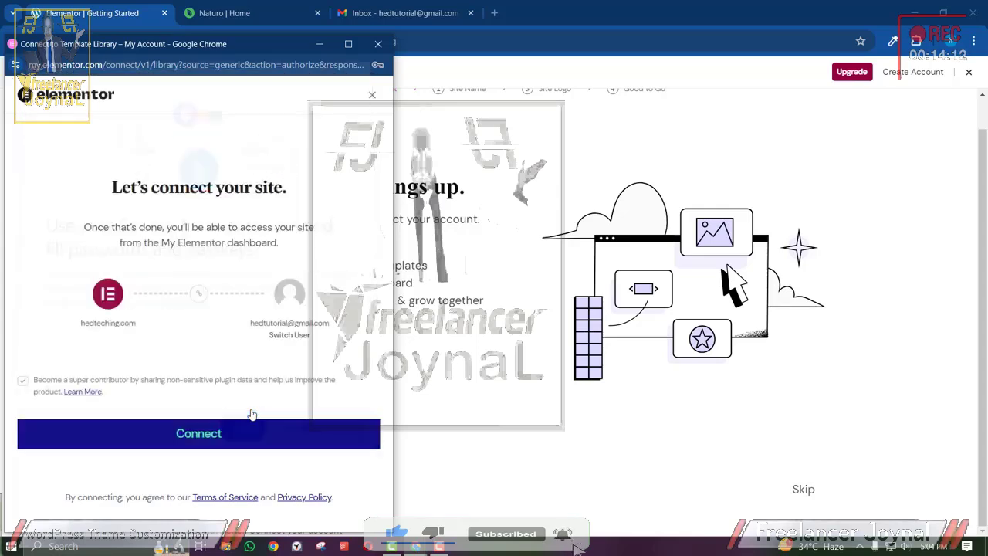
pyautogui.click(185, 435)
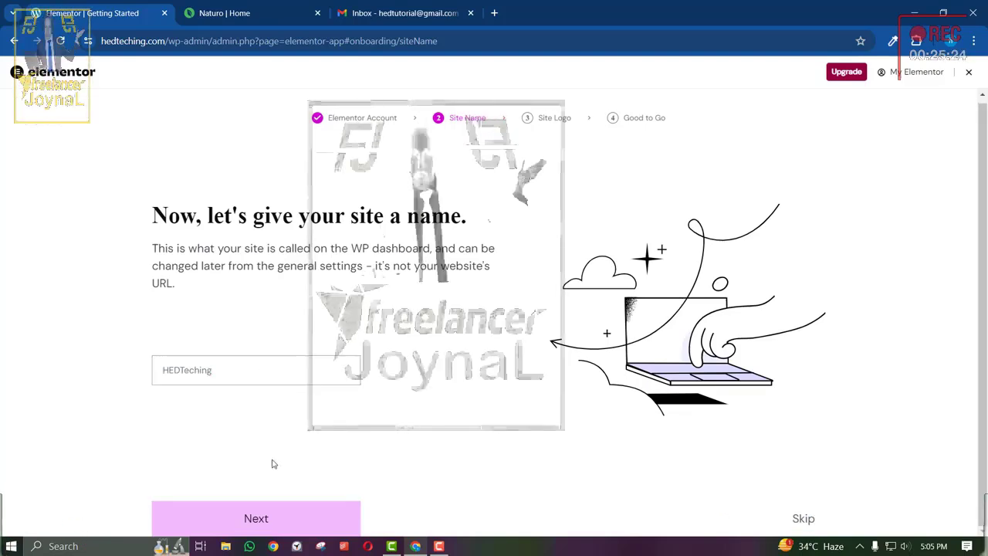
# Accept HEDTeching as the site name in the Elementor setup and skip adding a logo.
pyautogui.click(259, 515)
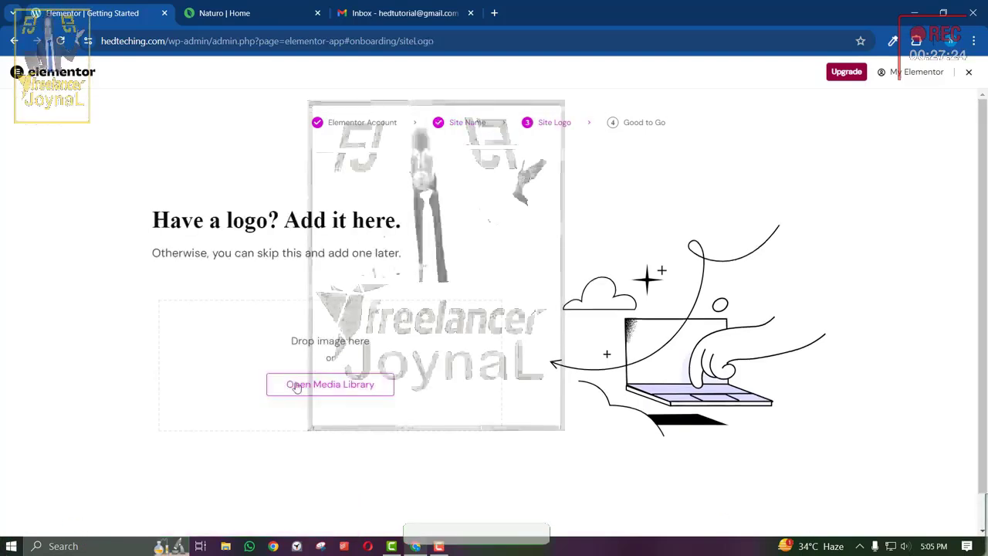
pyautogui.scroll(-1, 454, 416)
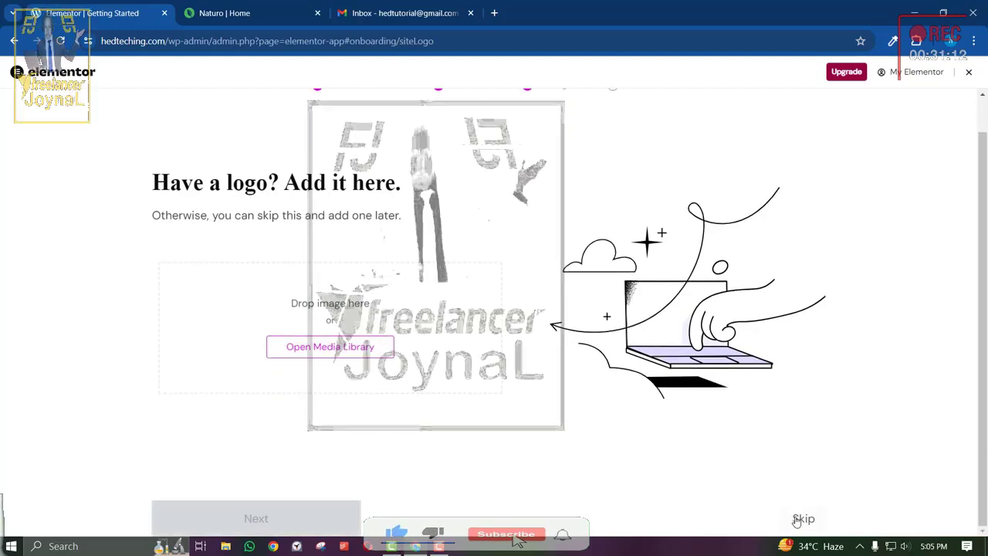
pyautogui.click(804, 518)
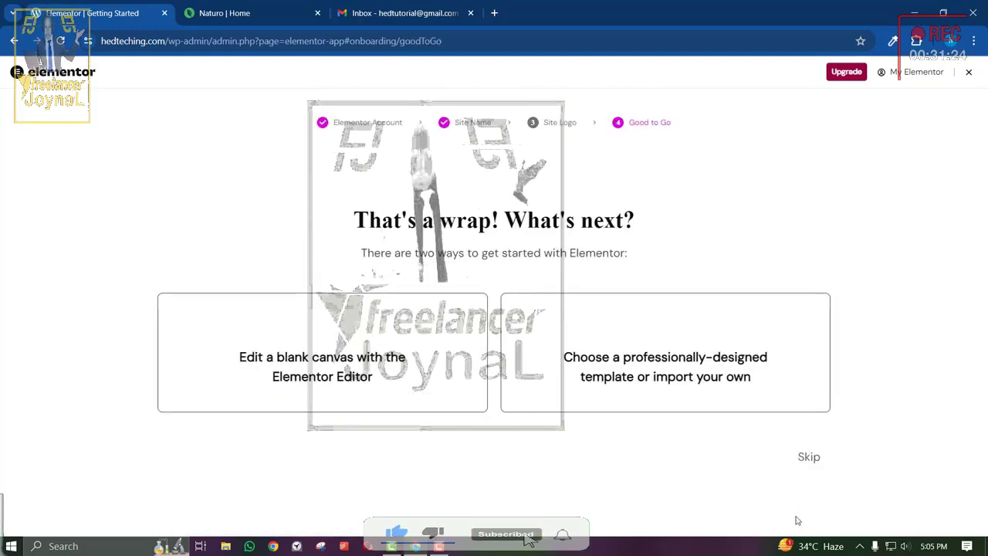
# Dismiss the Elementor AI introduction and exit the blank page editor, leaving the exit destination to decide later.
pyautogui.scroll(-1, 737, 468)
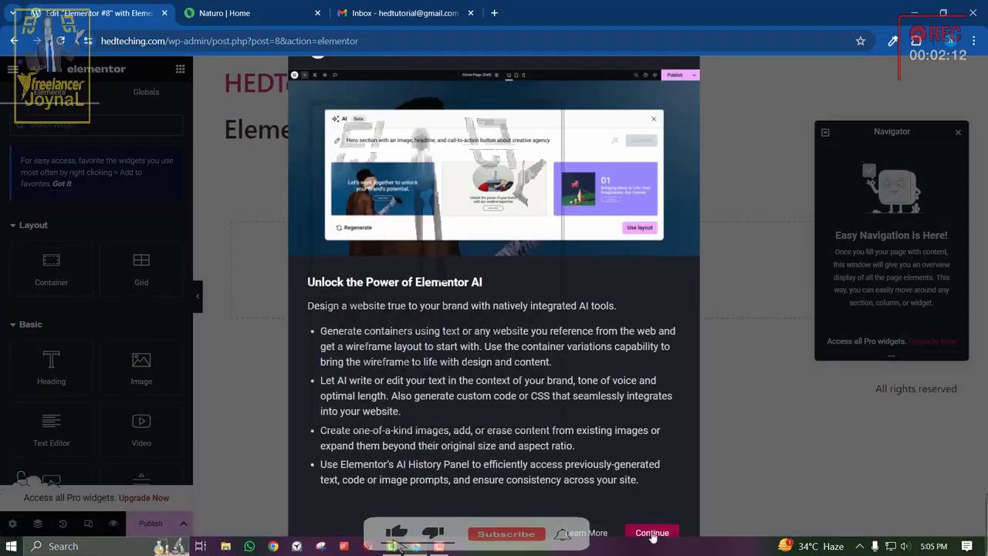
pyautogui.click(652, 532)
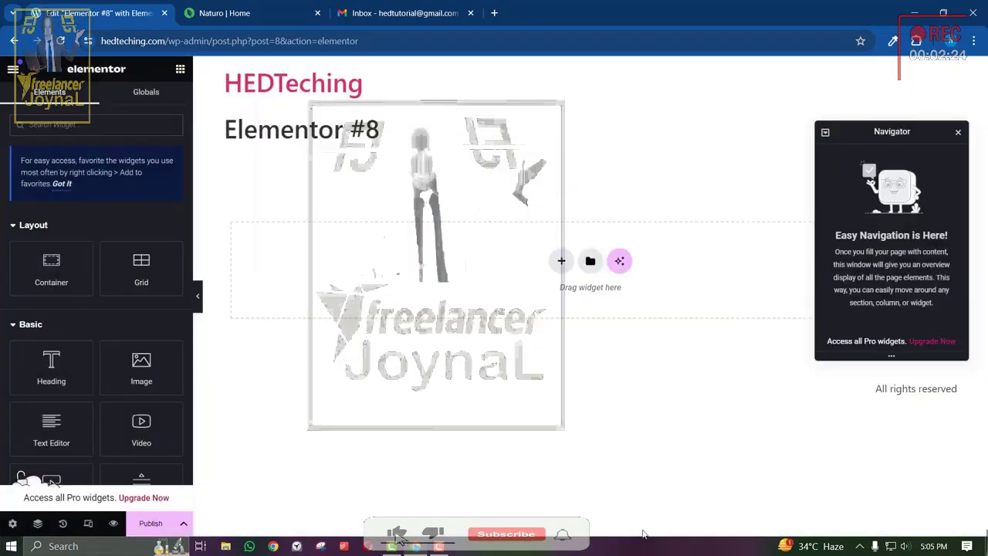
pyautogui.click(12, 69)
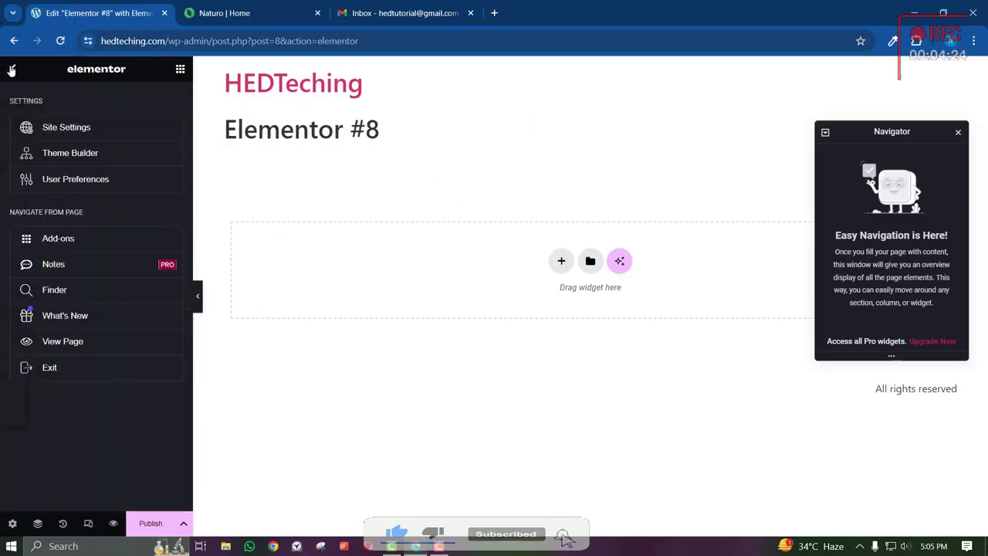
pyautogui.click(14, 71)
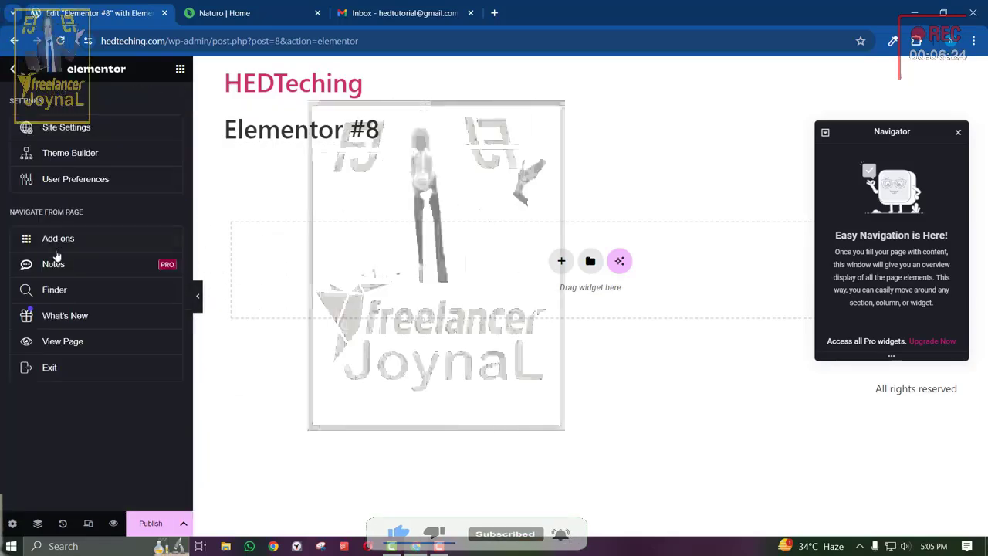
pyautogui.click(64, 372)
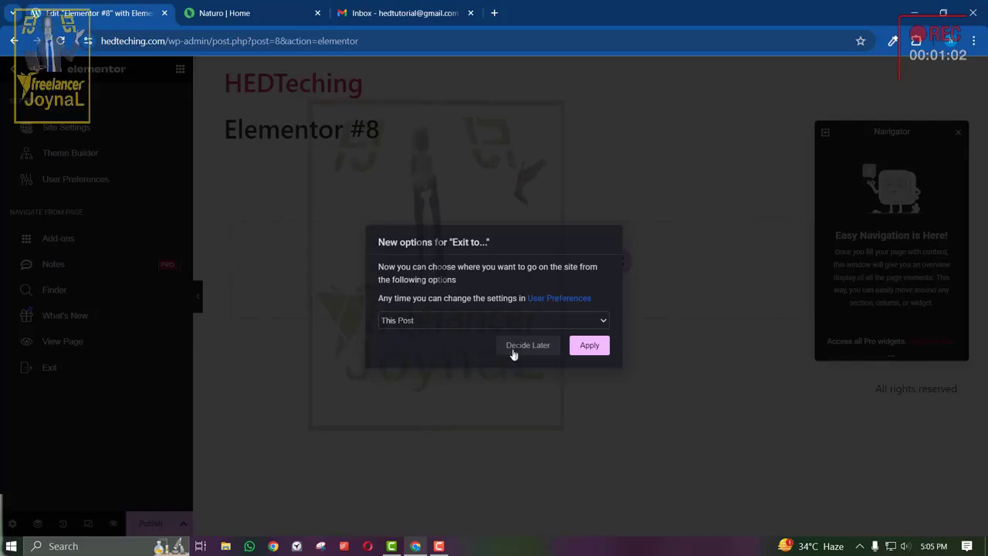
pyautogui.click(541, 348)
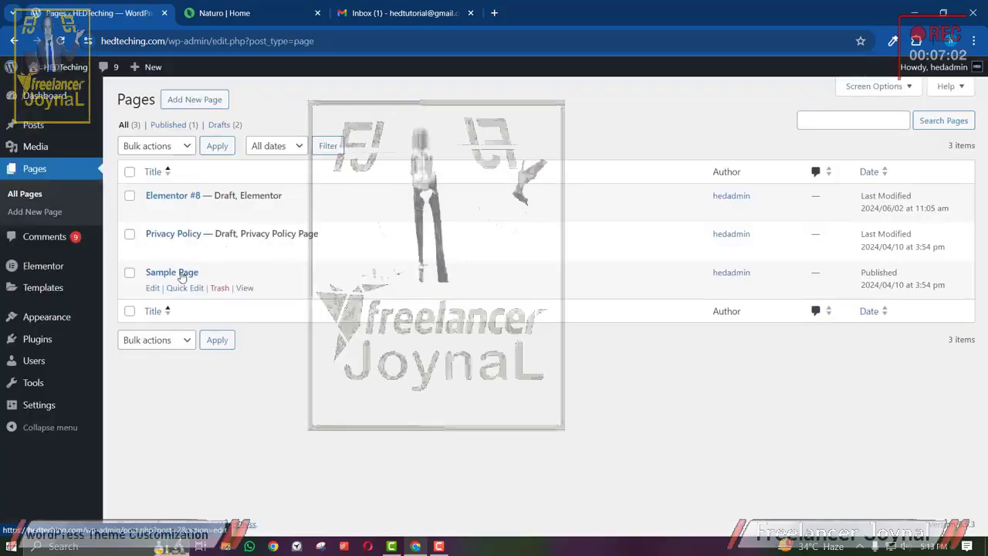
# Move the Elementor #8 and Sample Page pages to the trash and start a new page.
pyautogui.click(219, 211)
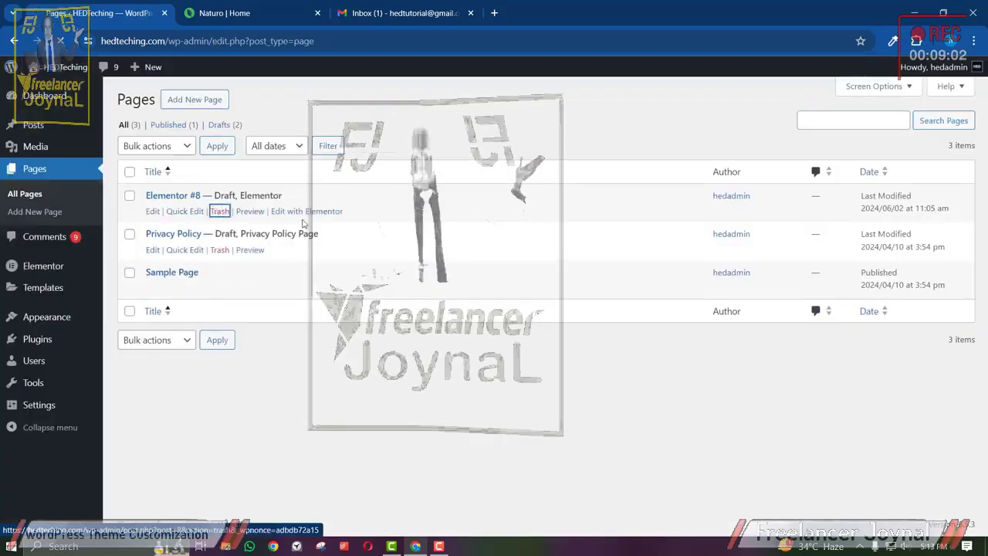
pyautogui.click(218, 288)
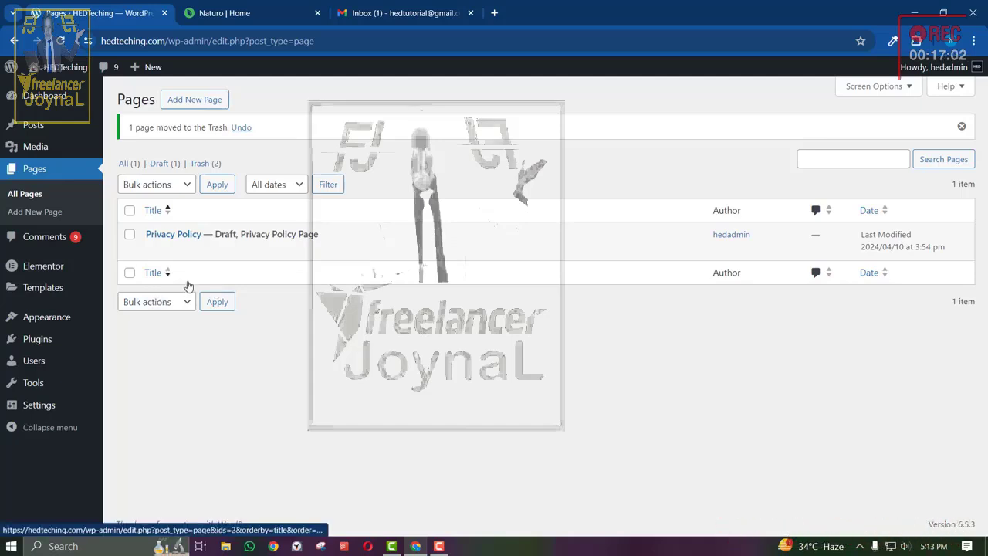
pyautogui.click(193, 100)
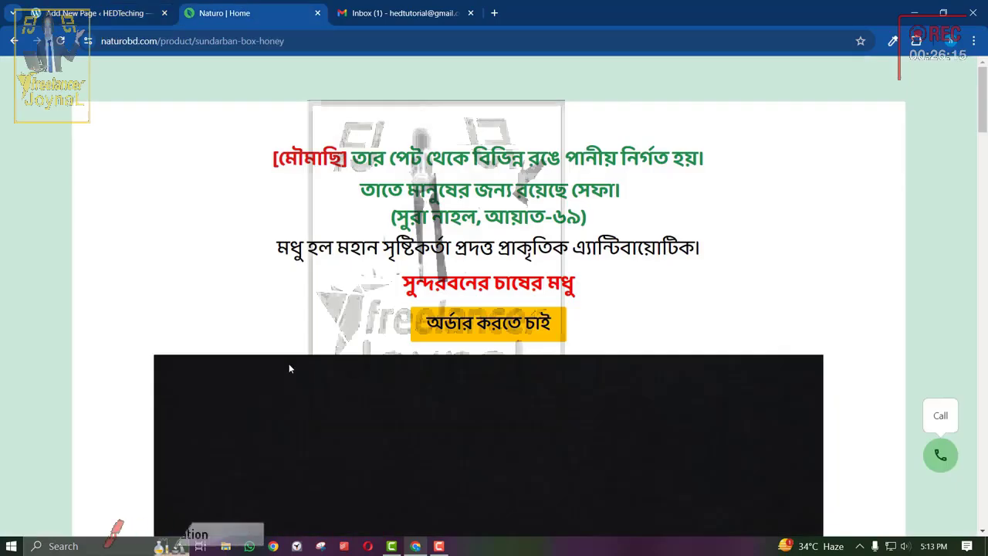
# Examine the layout of Naturo's Sundarban Box Honey product page, from the heading and benefits text to the order form.
pyautogui.scroll(-15, 290, 368)
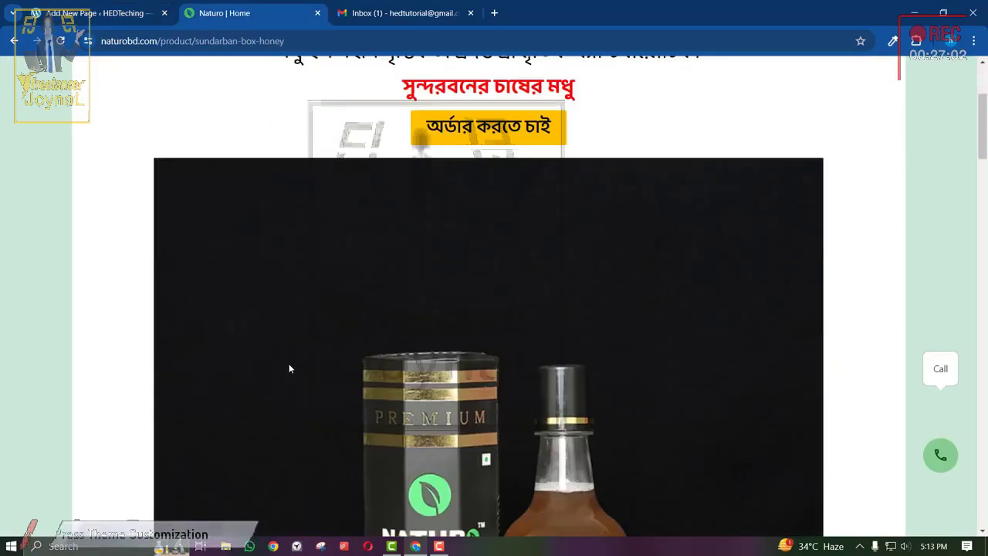
pyautogui.scroll(-10, 290, 368)
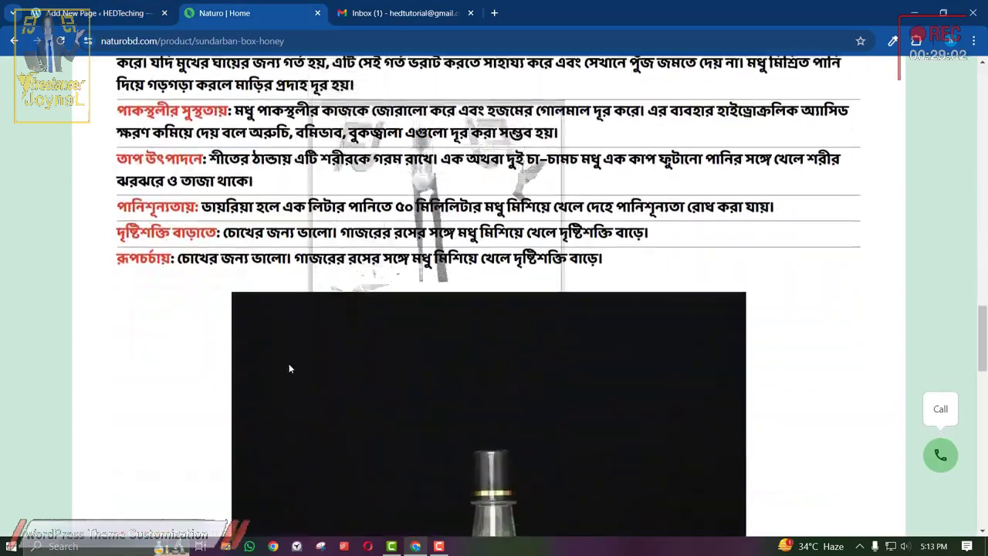
pyautogui.scroll(15, 289, 368)
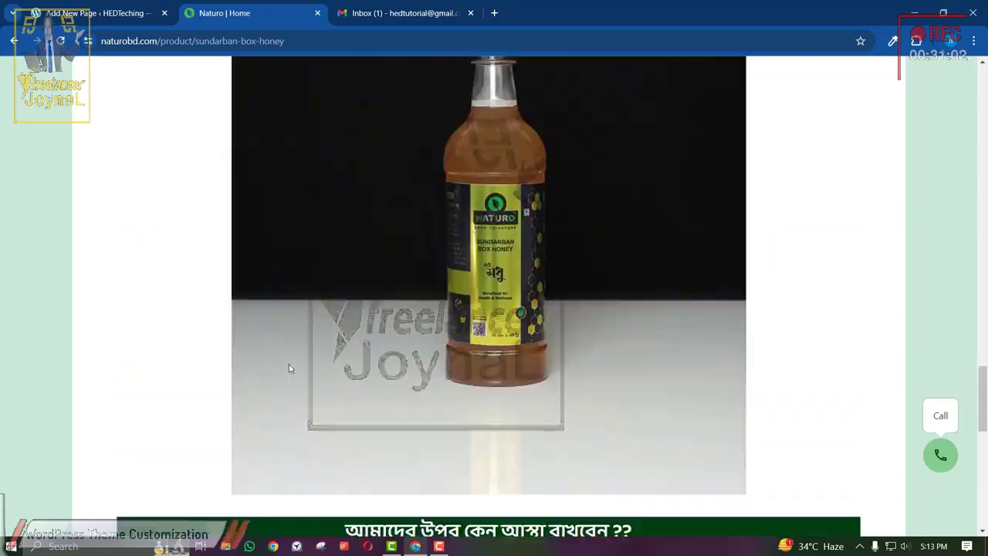
pyautogui.scroll(4, 290, 369)
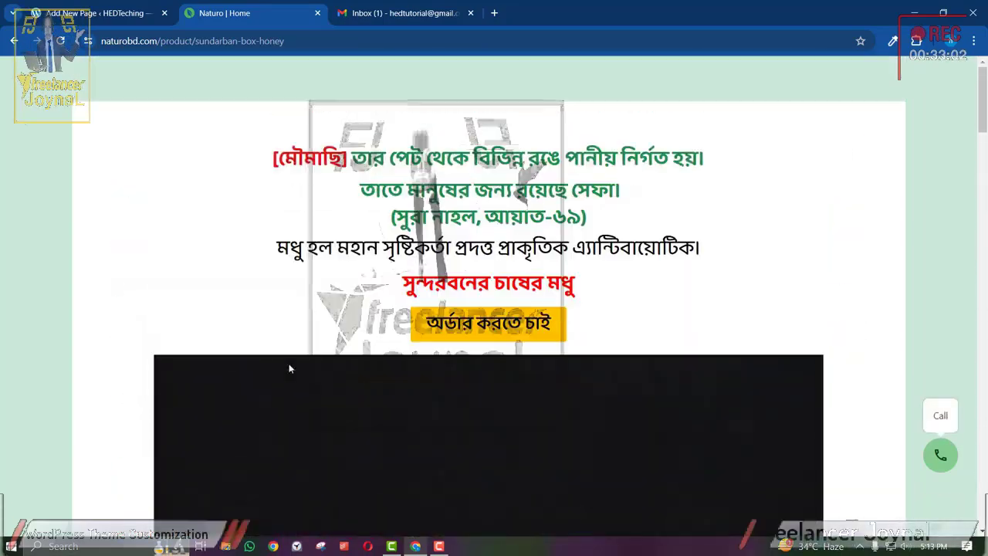
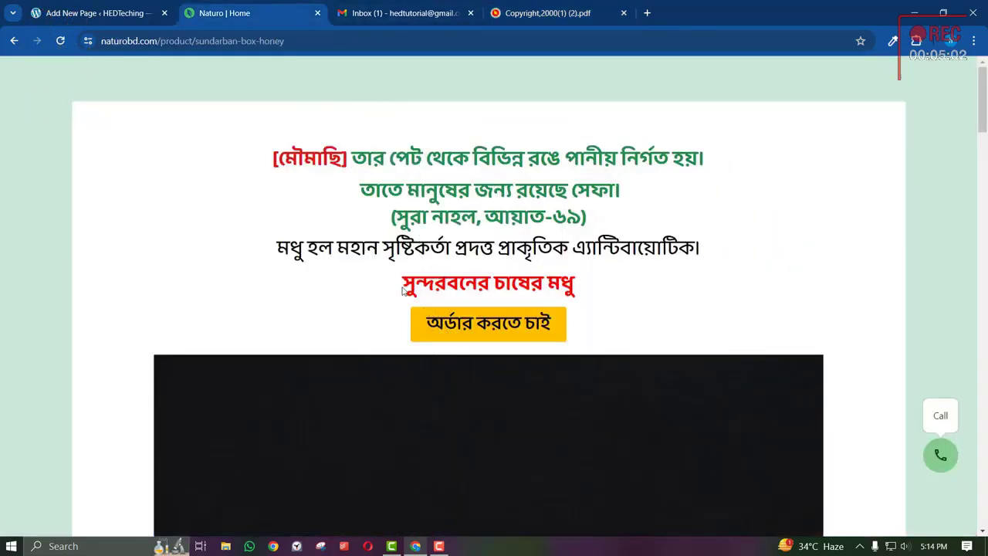
pyautogui.scroll(-5, 401, 291)
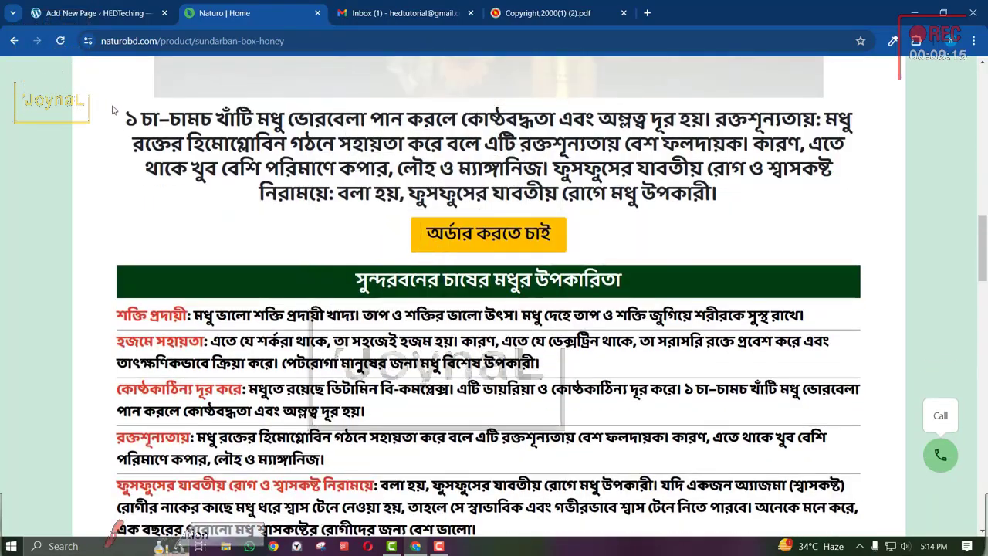
pyautogui.moveTo(125, 116); pyautogui.dragTo(630, 427)
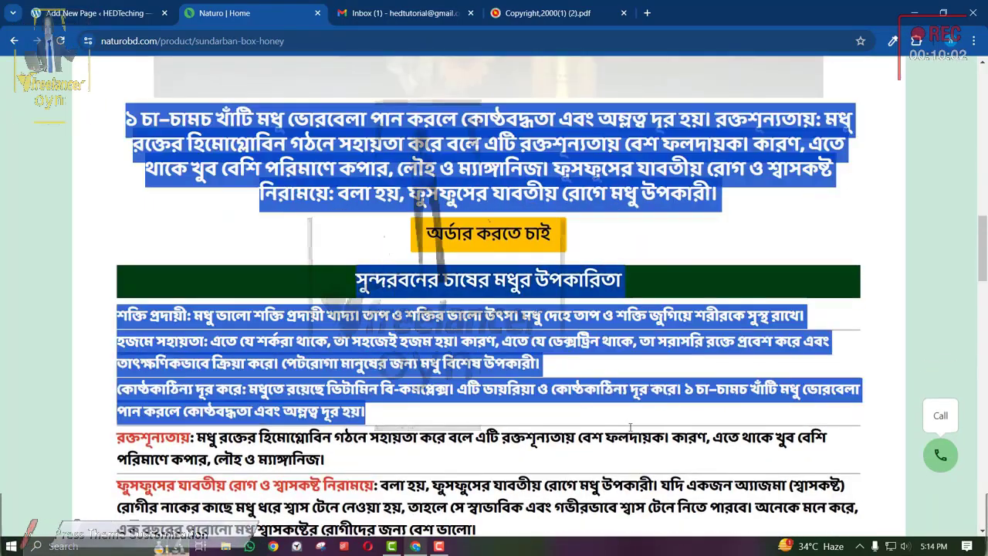
pyautogui.scroll(-10, 640, 423)
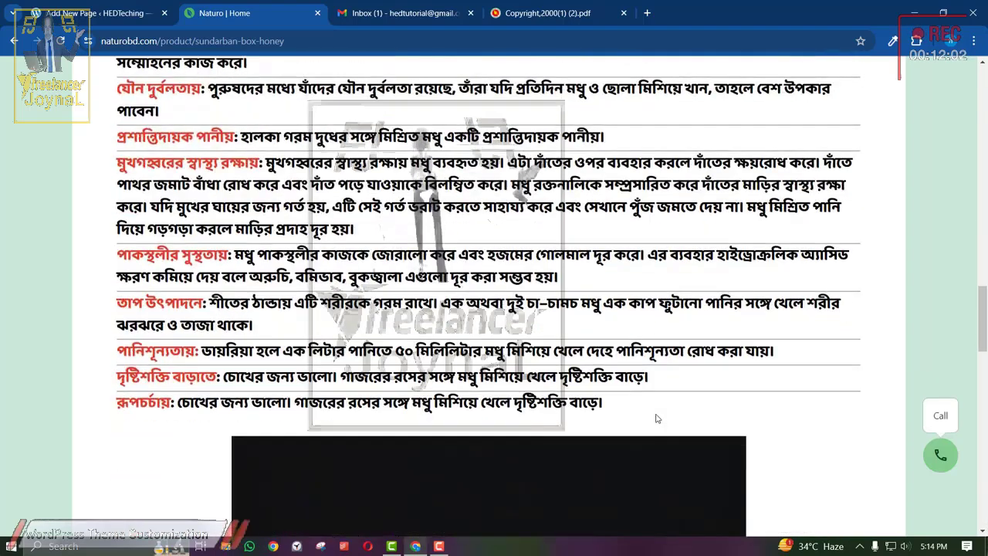
pyautogui.scroll(-12, 657, 418)
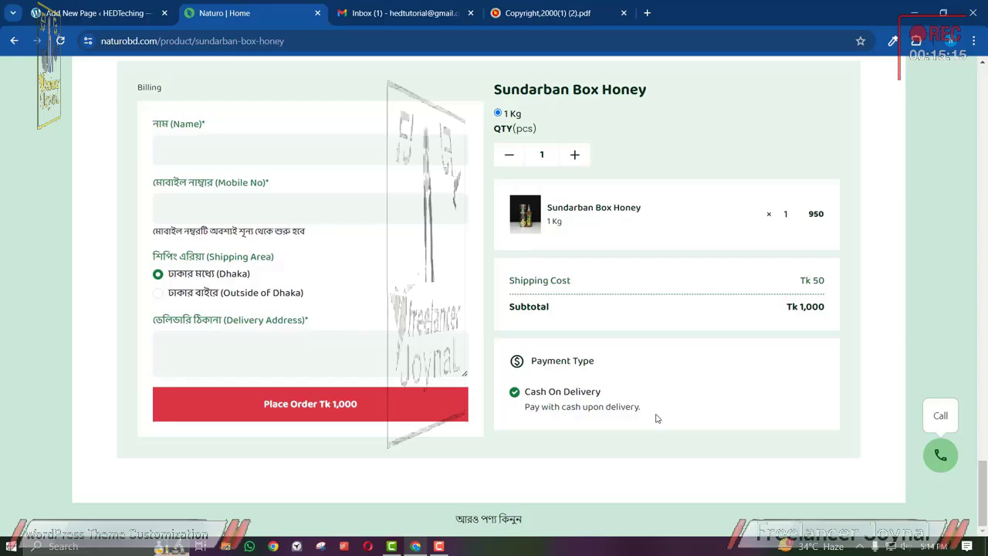
pyautogui.scroll(10, 657, 418)
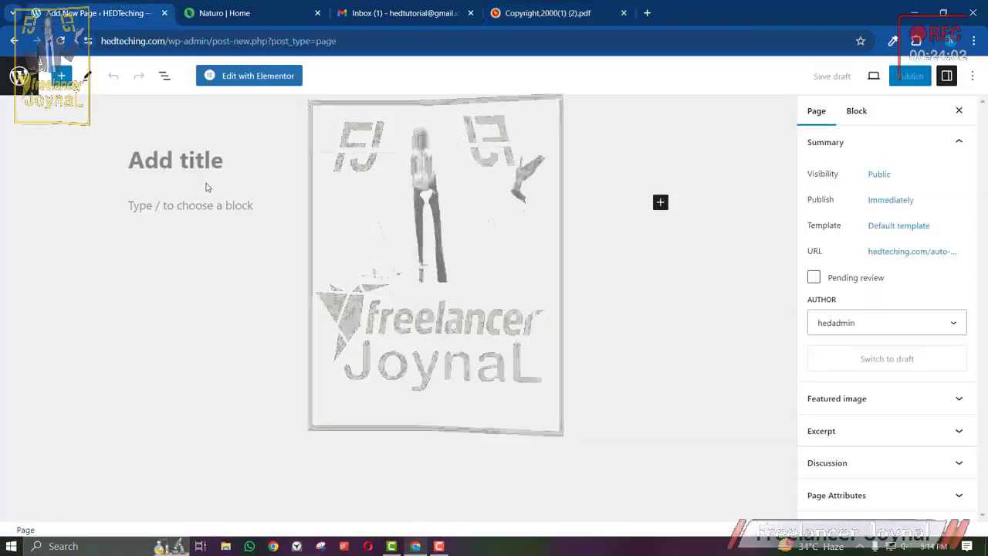
# Search Google for "speaker" in a new browser tab and look through the results for a product to feature.
pyautogui.click(207, 160)
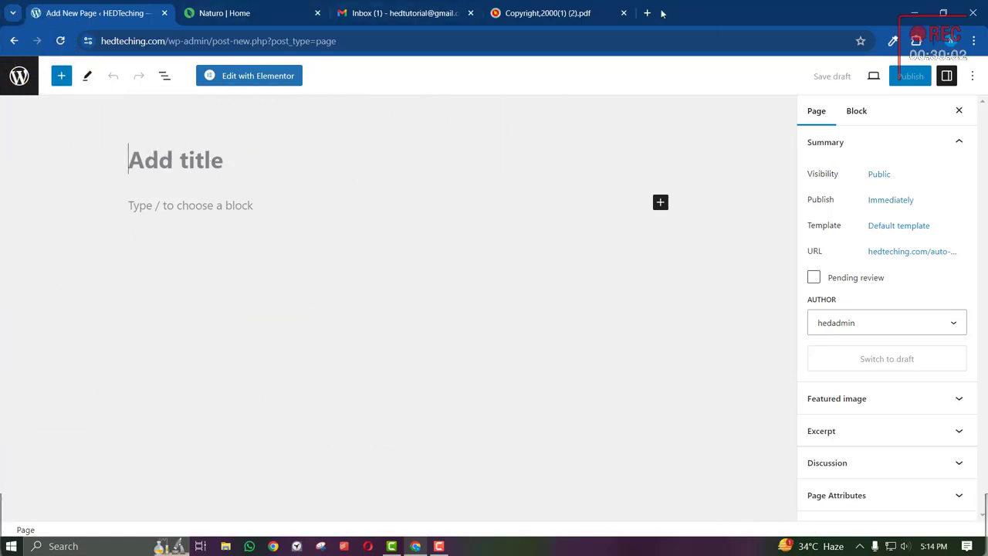
pyautogui.click(647, 13)
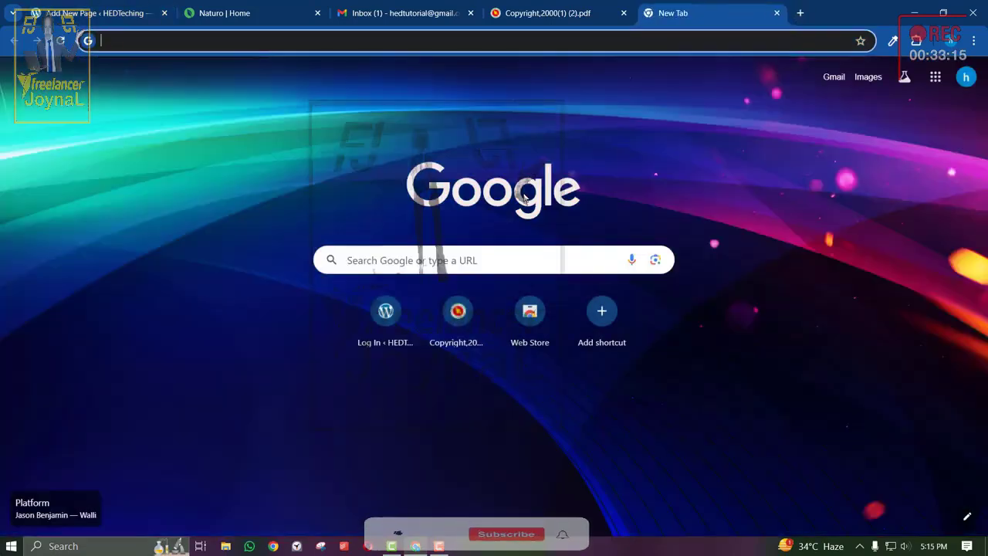
pyautogui.write('speaker')
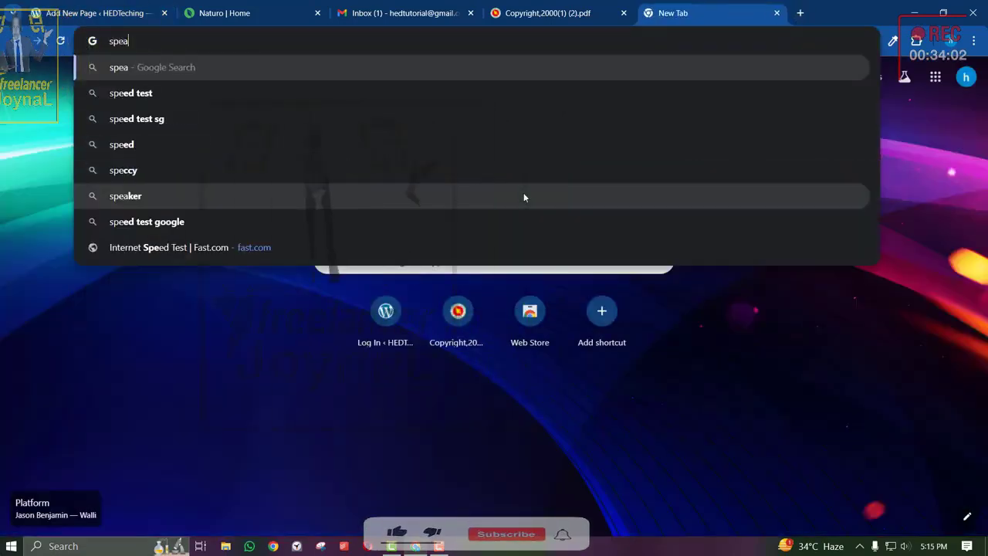
pyautogui.press('Return')
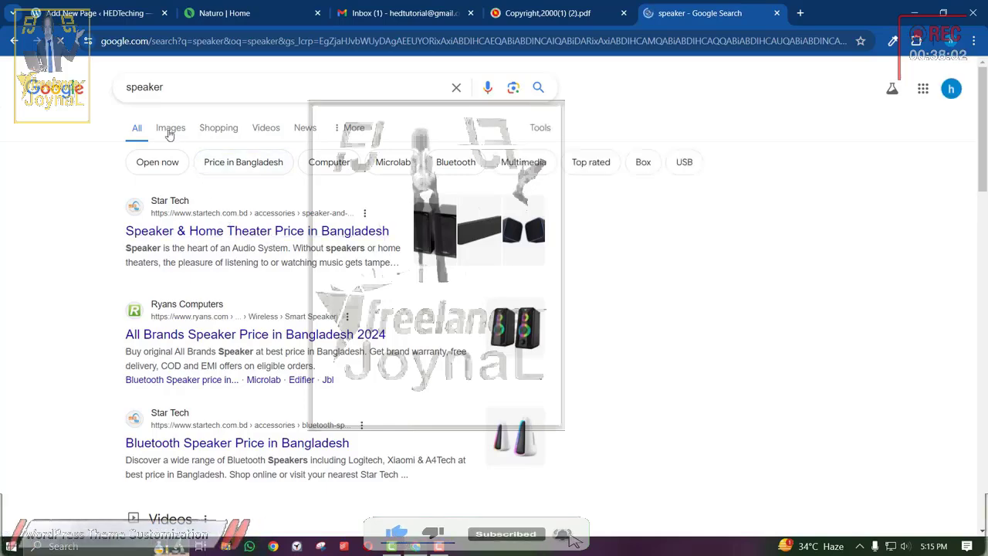
pyautogui.scroll(-10, 170, 134)
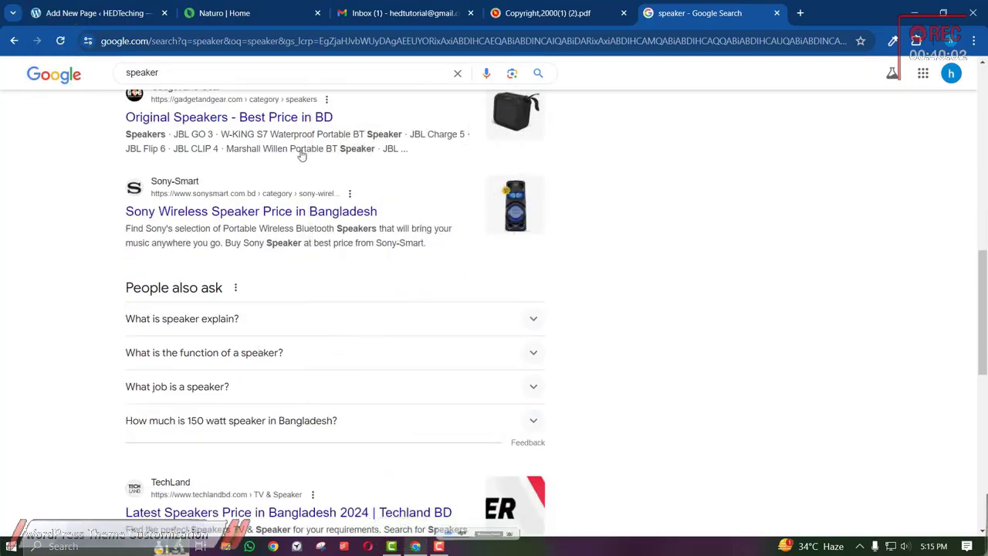
# Search Google for "amazon" and open the Amazon.com site.
pyautogui.click(330, 40)
pyautogui.write('amazon')
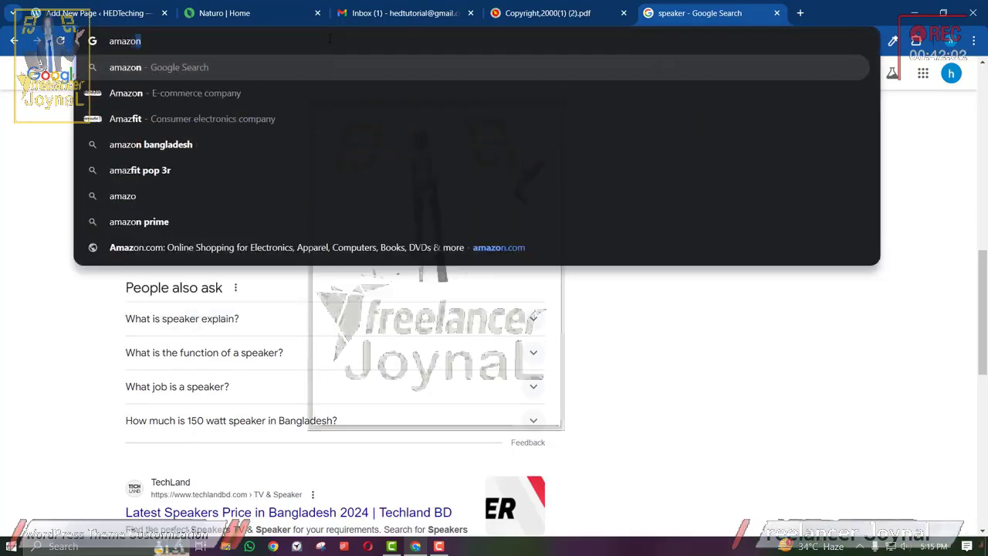
pyautogui.press('Return')
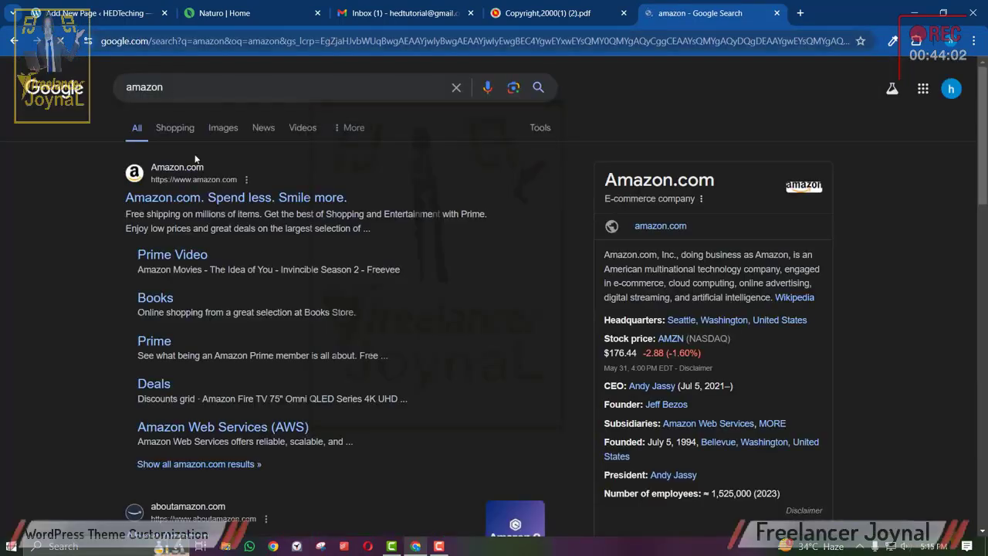
pyautogui.click(213, 199)
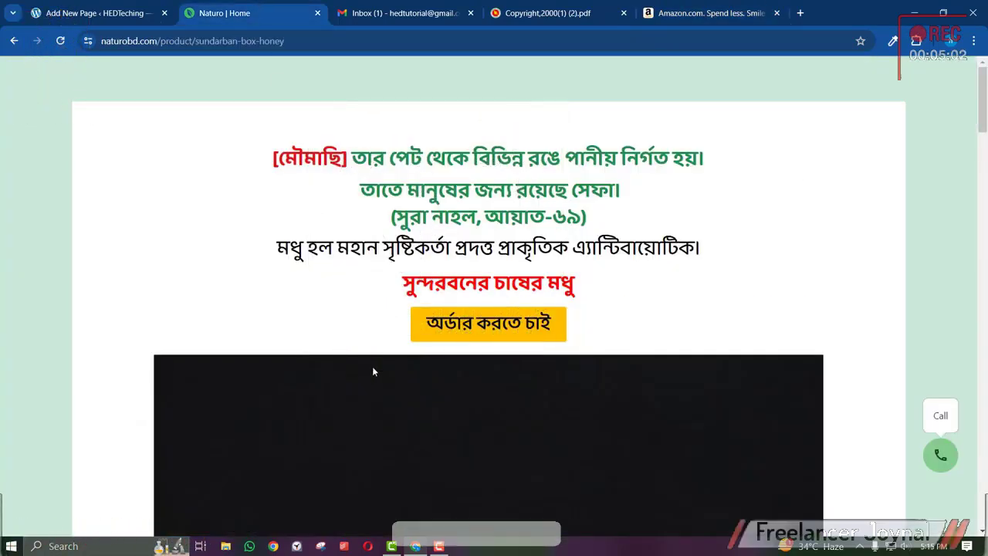
# Compare Naturo's honey page, from its heading and benefits text to the product photo, with the Amazon home page.
pyautogui.scroll(-8, 372, 366)
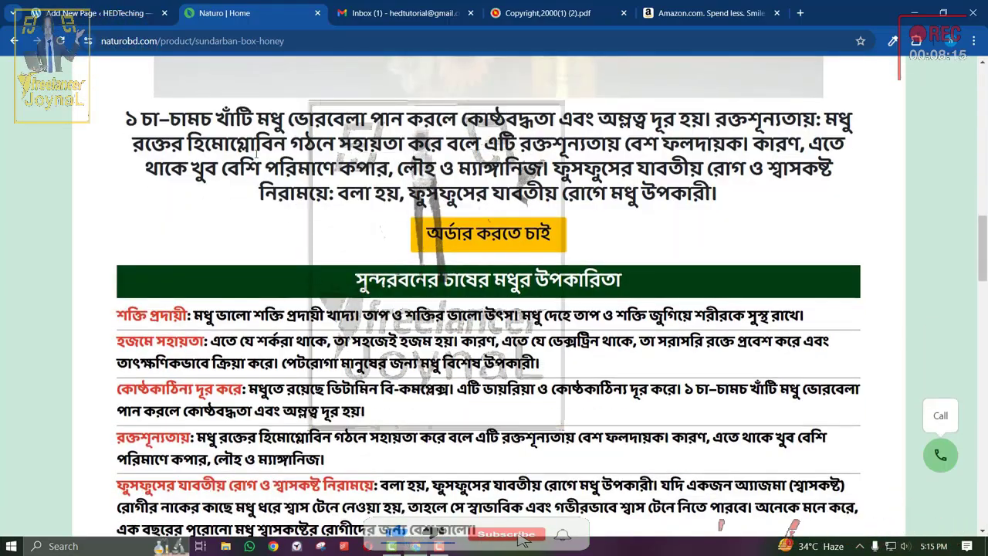
pyautogui.moveTo(231, 145); pyautogui.dragTo(456, 199)
pyautogui.scroll(-3, 456, 199)
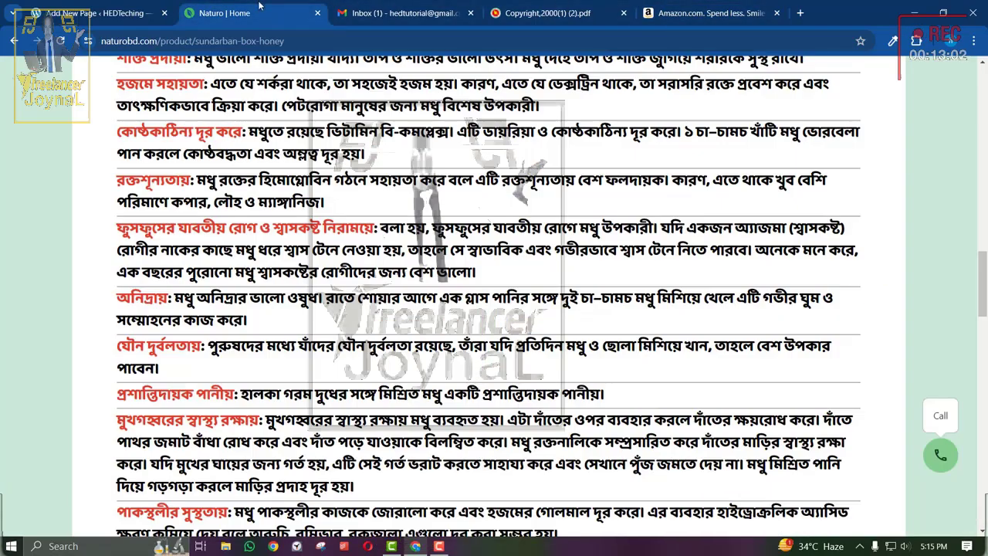
pyautogui.scroll(-10, 408, 380)
pyautogui.scroll(-10, 408, 379)
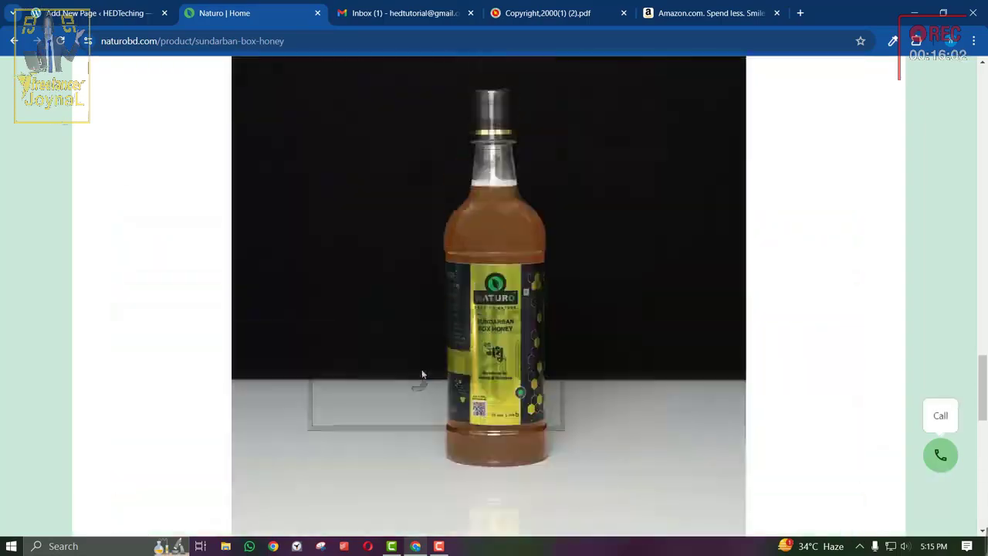
pyautogui.scroll(-10, 420, 375)
pyautogui.scroll(10, 421, 369)
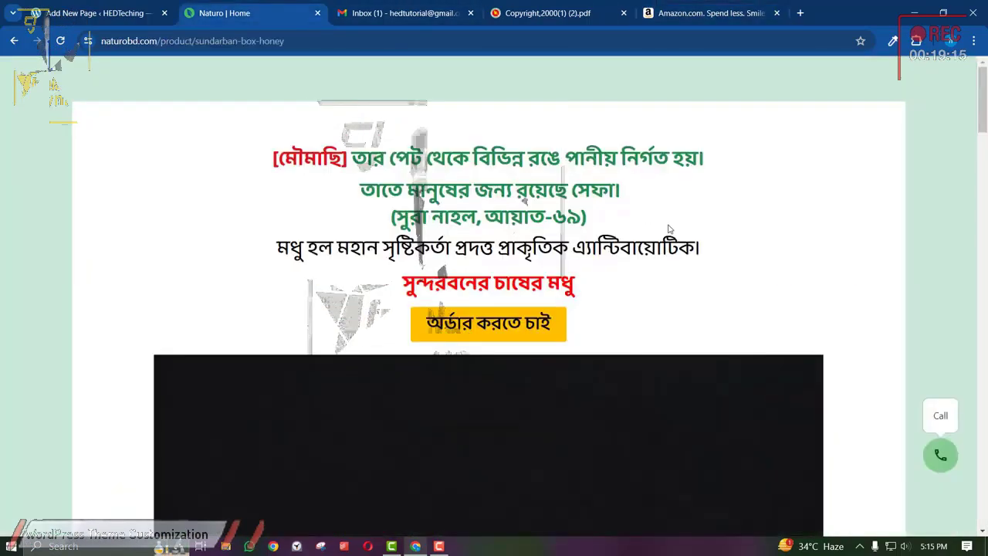
pyautogui.moveTo(587, 220); pyautogui.dragTo(319, 173)
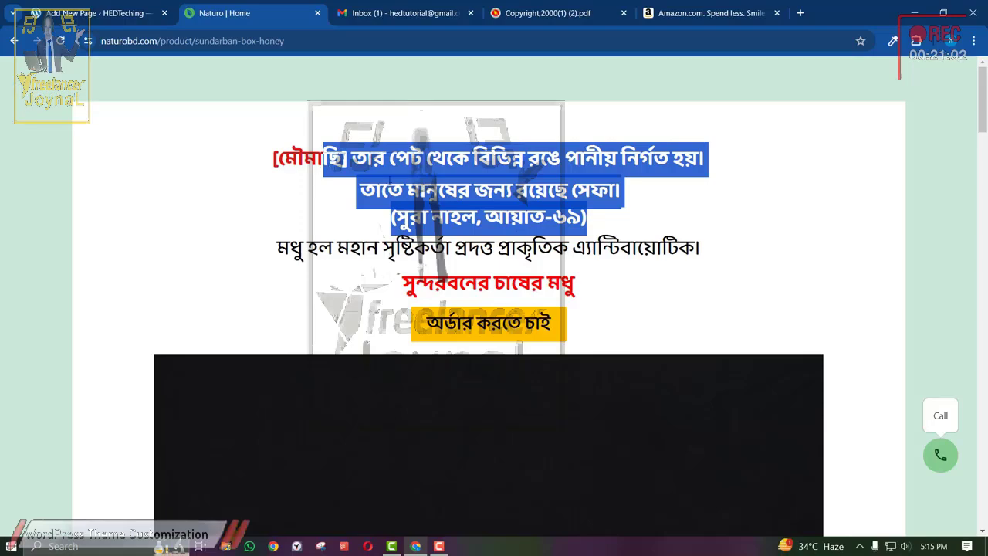
pyautogui.click(674, 4)
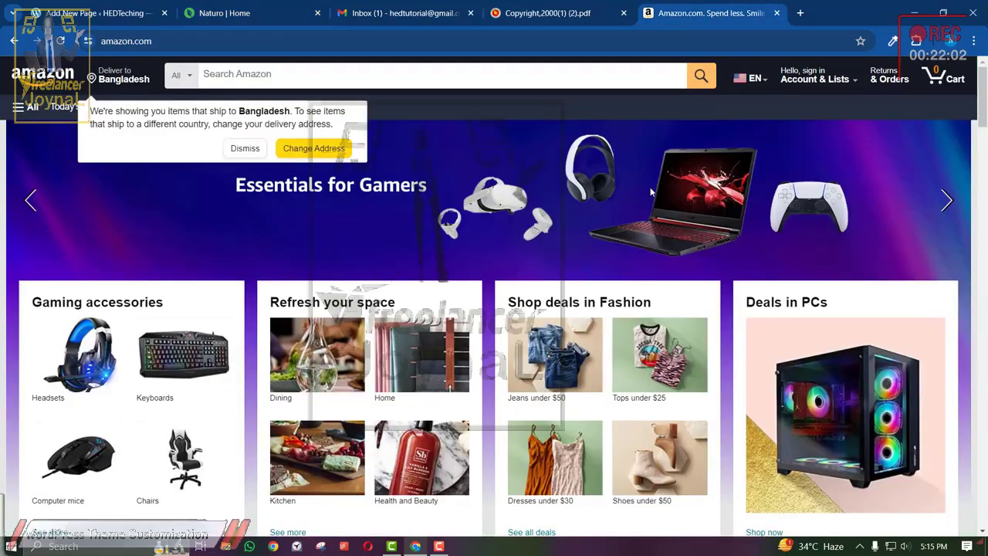
pyautogui.scroll(-4, 494, 293)
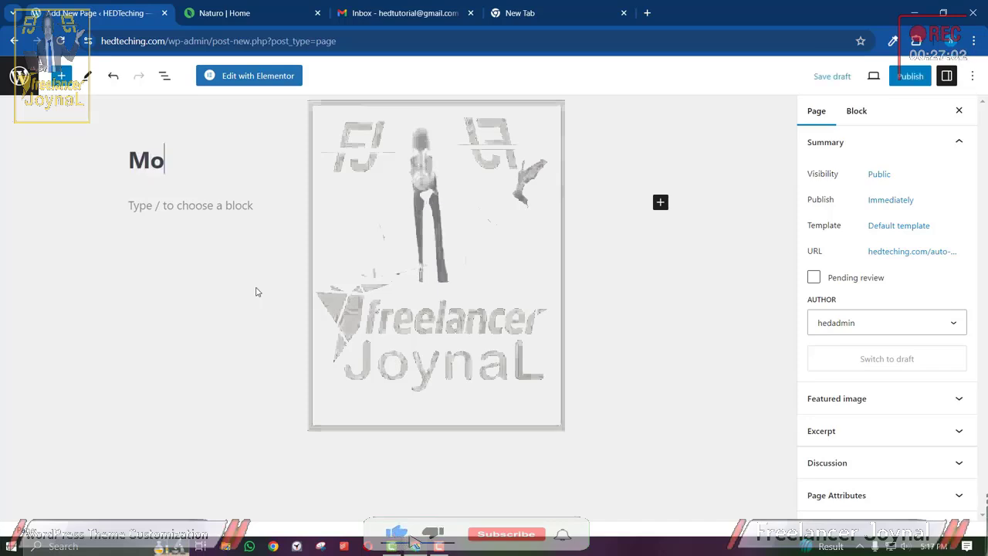
pyautogui.write('Mmod')
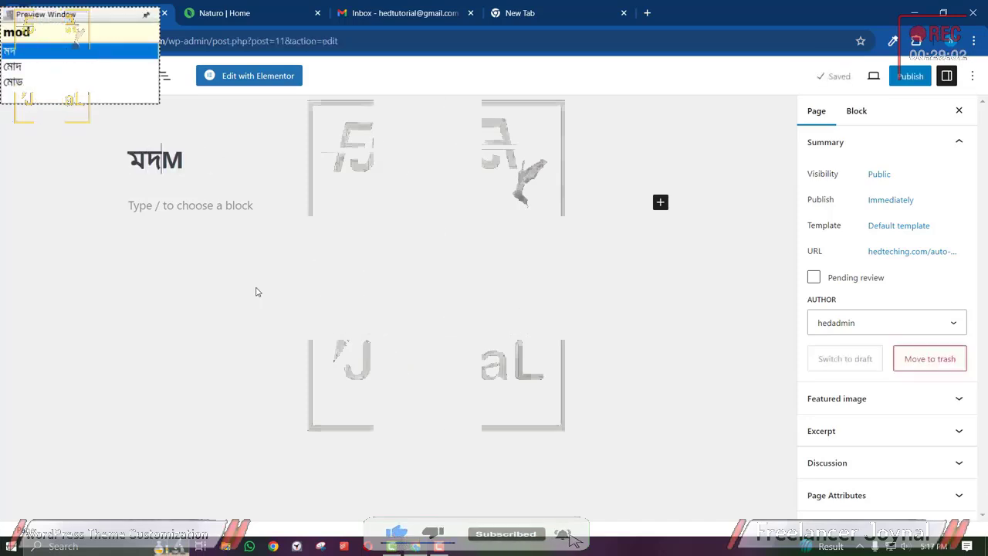
pyautogui.press('BackSpace')
pyautogui.press('BackSpace')
pyautogui.press('BackSpace')
pyautogui.press('BackSpace')
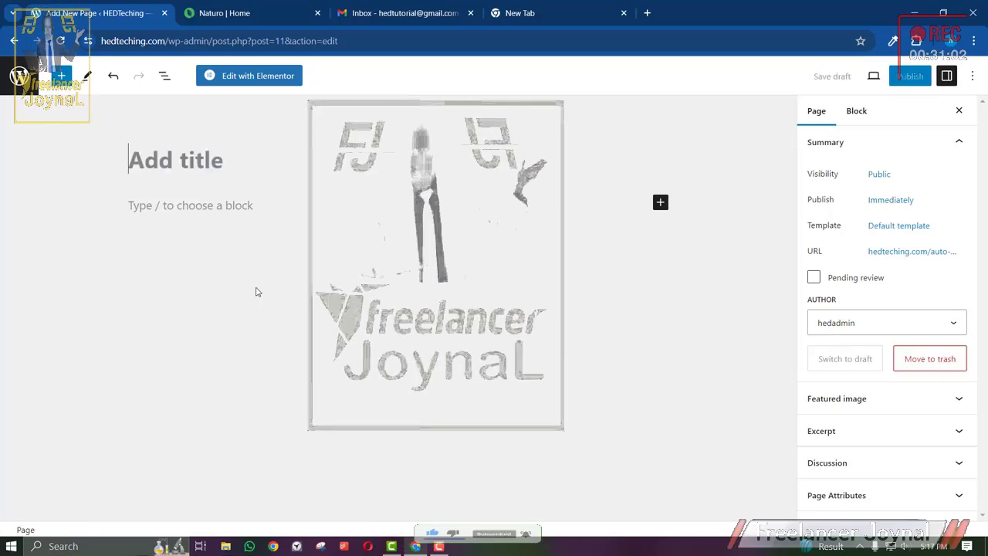
# Title the new WordPress page "আম" and publish it.
pyautogui.write('ama')
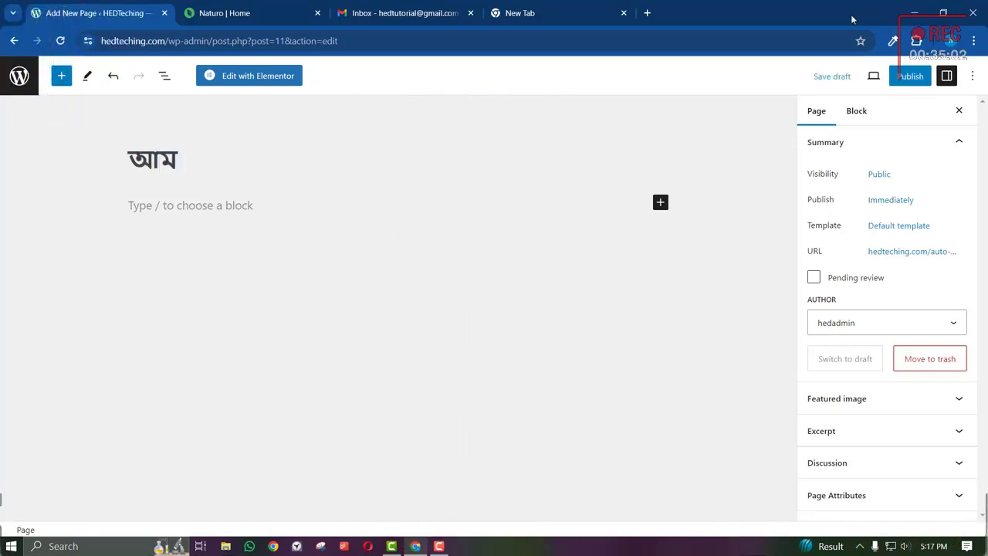
pyautogui.click(911, 76)
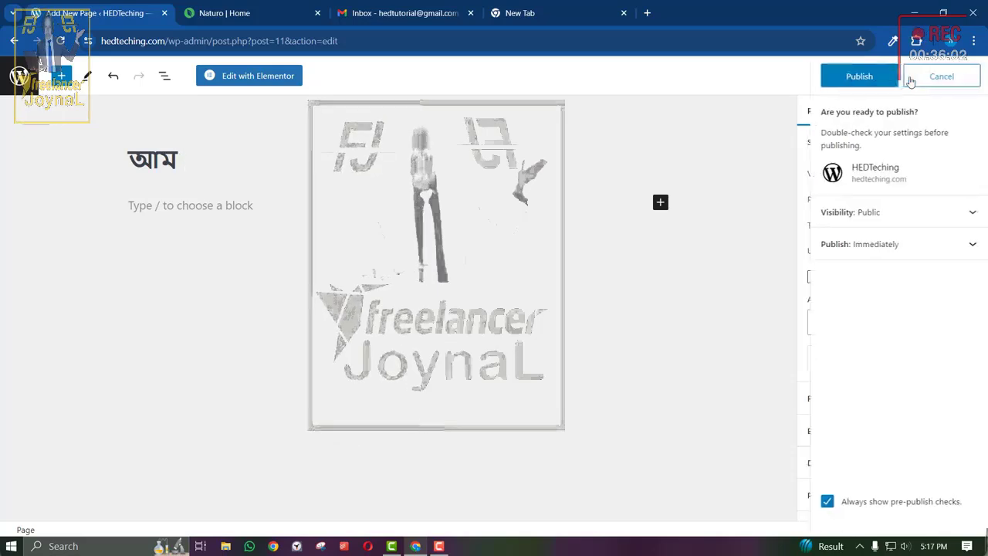
pyautogui.click(855, 75)
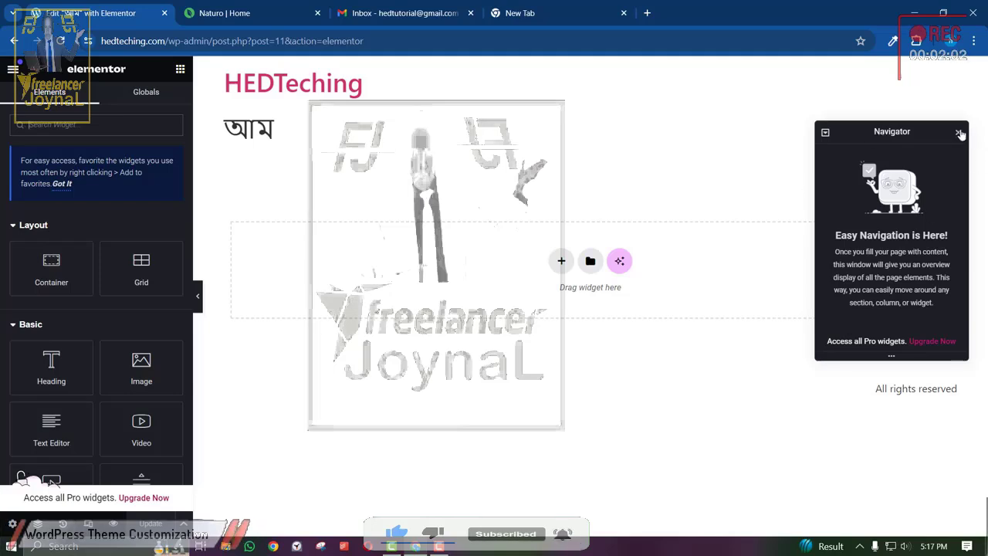
# Close the Navigator in the Elementor editor and set the page layout to Elementor Canvas.
pyautogui.click(959, 133)
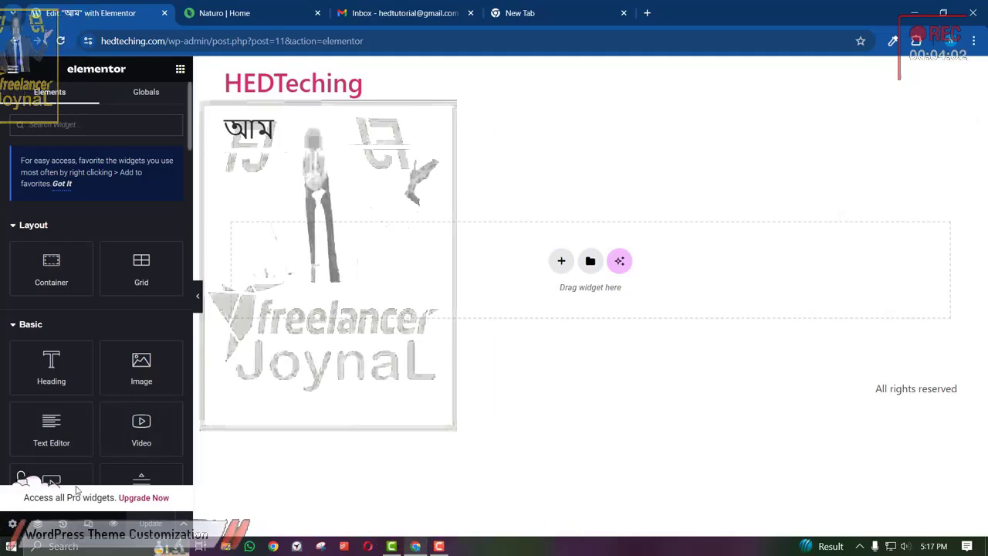
pyautogui.scroll(-3, 98, 386)
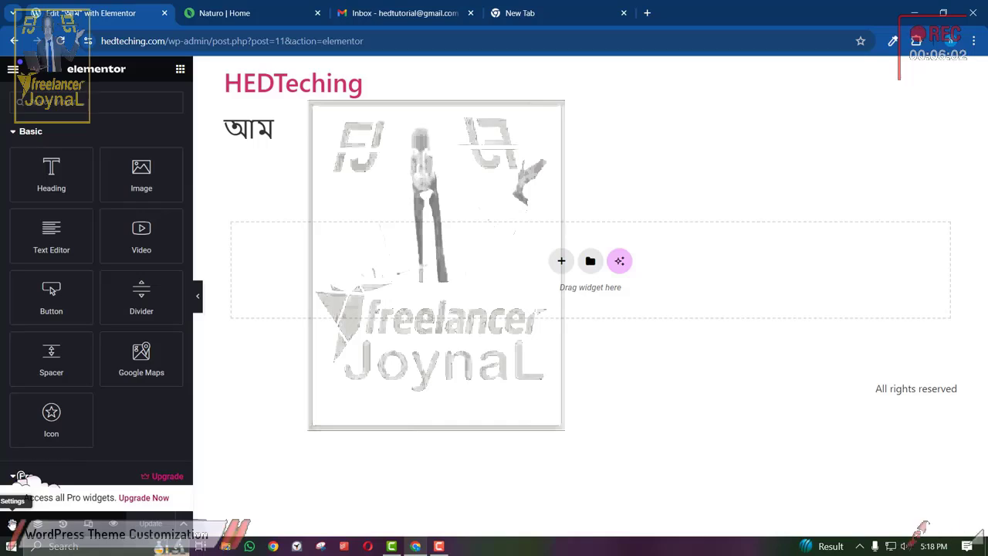
pyautogui.click(12, 524)
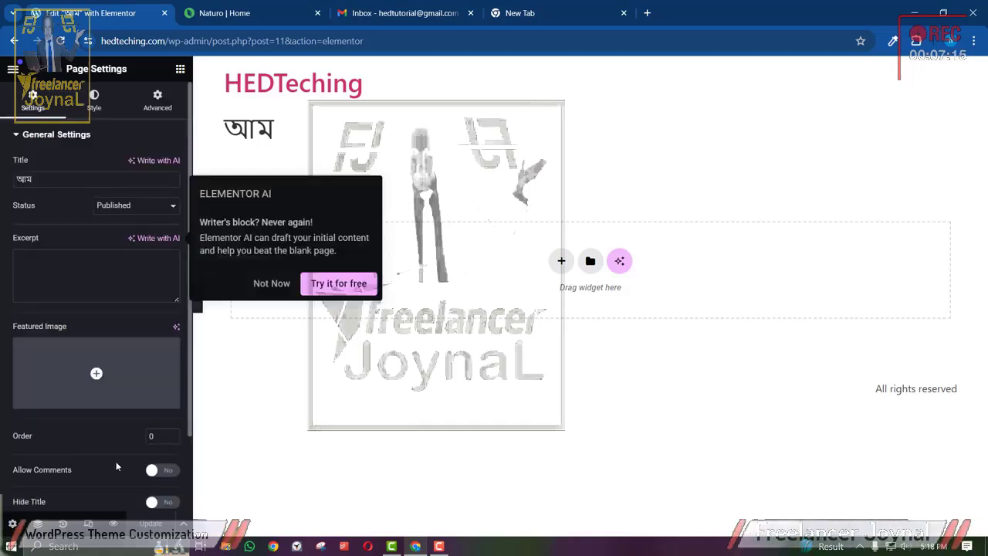
pyautogui.scroll(-2, 116, 461)
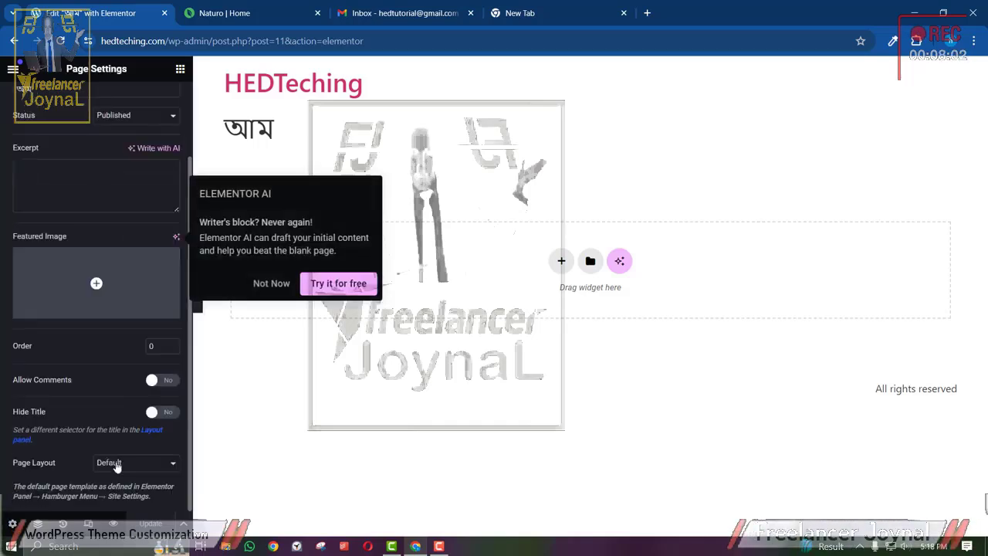
pyautogui.click(108, 463)
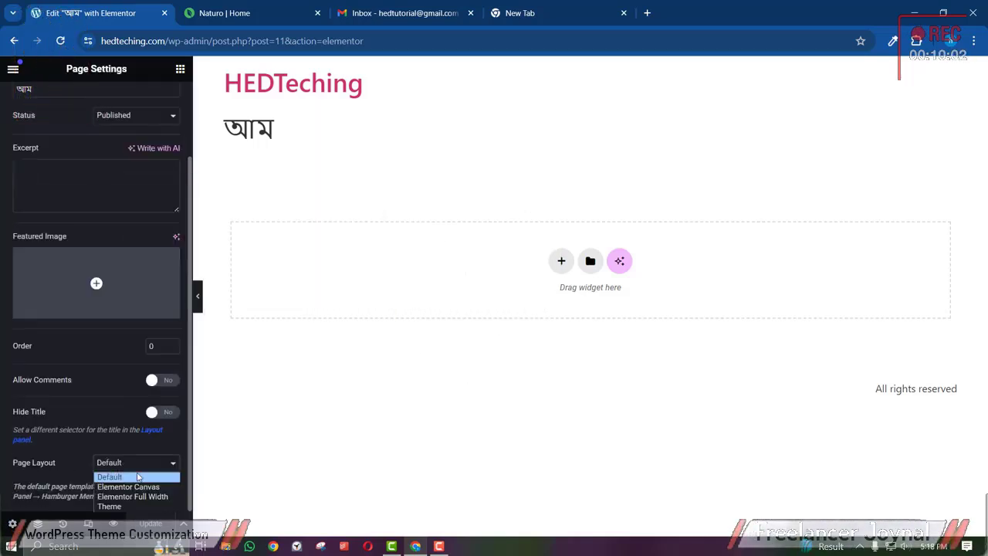
pyautogui.click(128, 487)
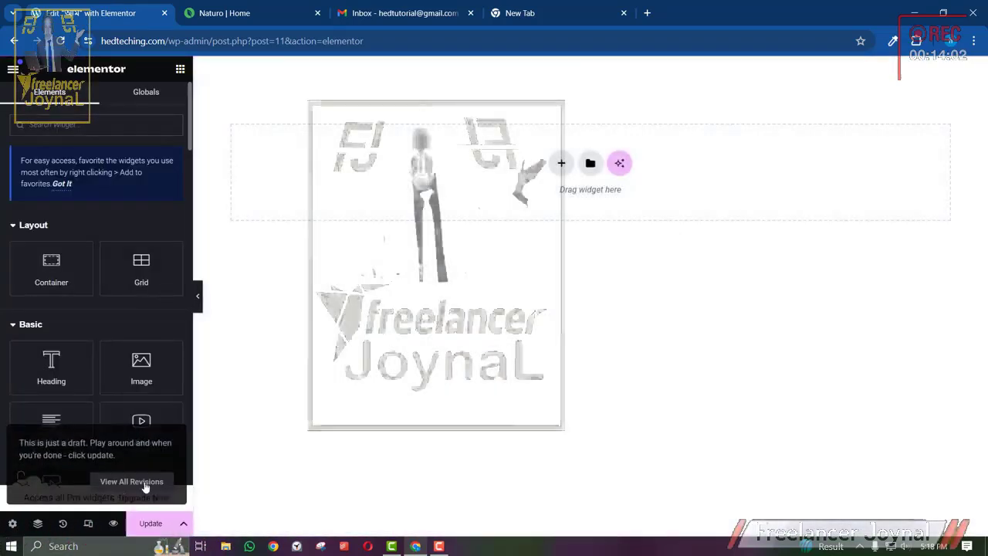
# Check the blank canvas with the widget list hidden, restore the list, and save the page update.
pyautogui.click(198, 297)
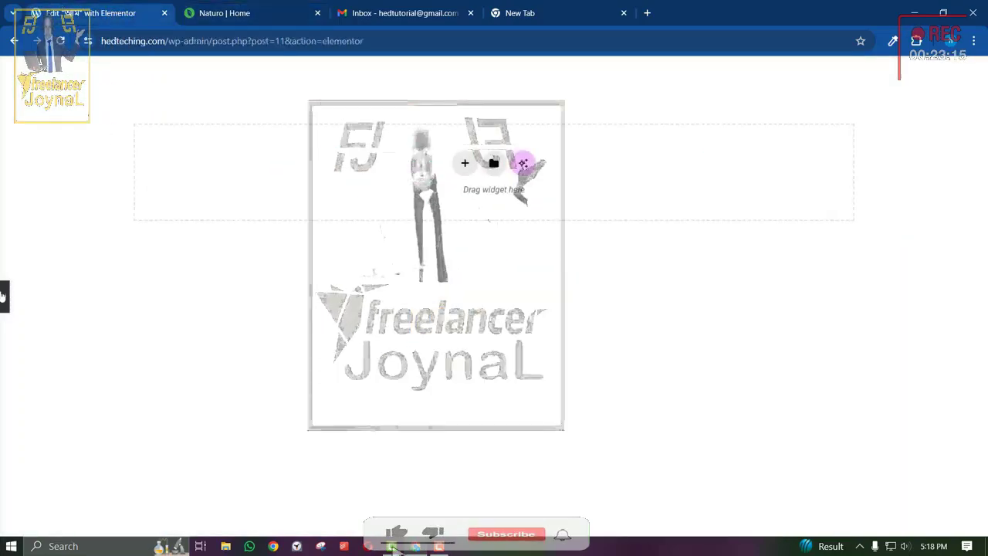
pyautogui.click(2, 295)
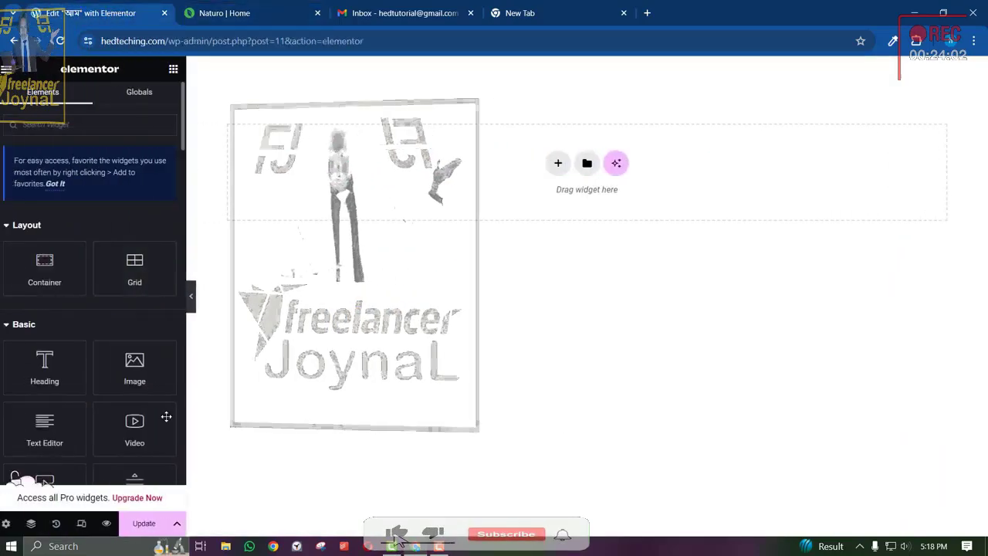
pyautogui.click(149, 524)
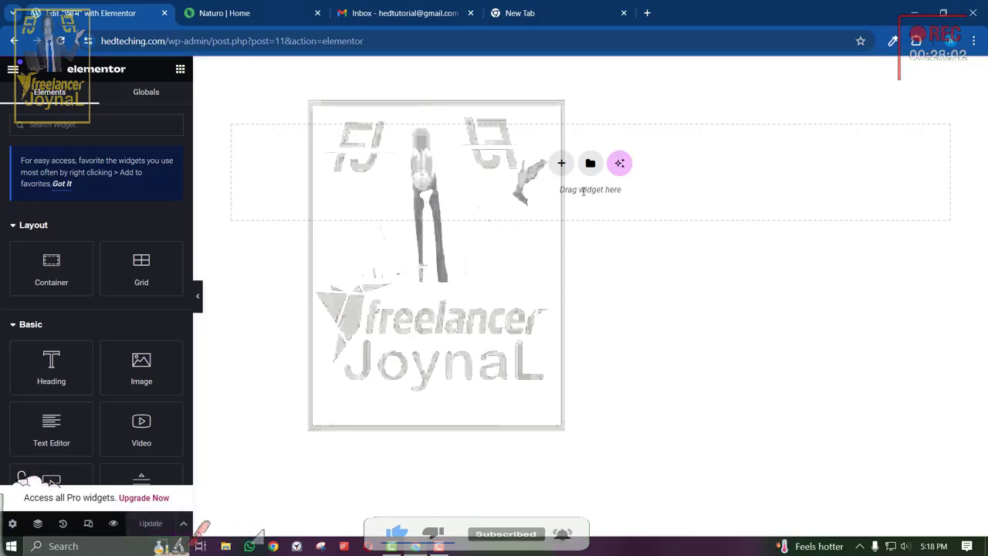
# Add a Flexbox container with a single-column structure and place a widget for the headline text inside it.
pyautogui.click(561, 164)
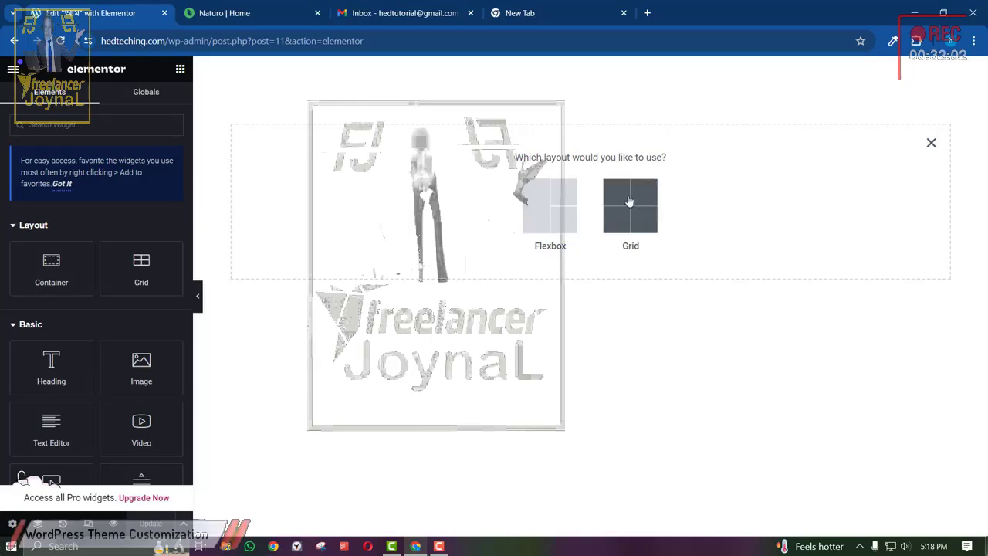
pyautogui.click(551, 203)
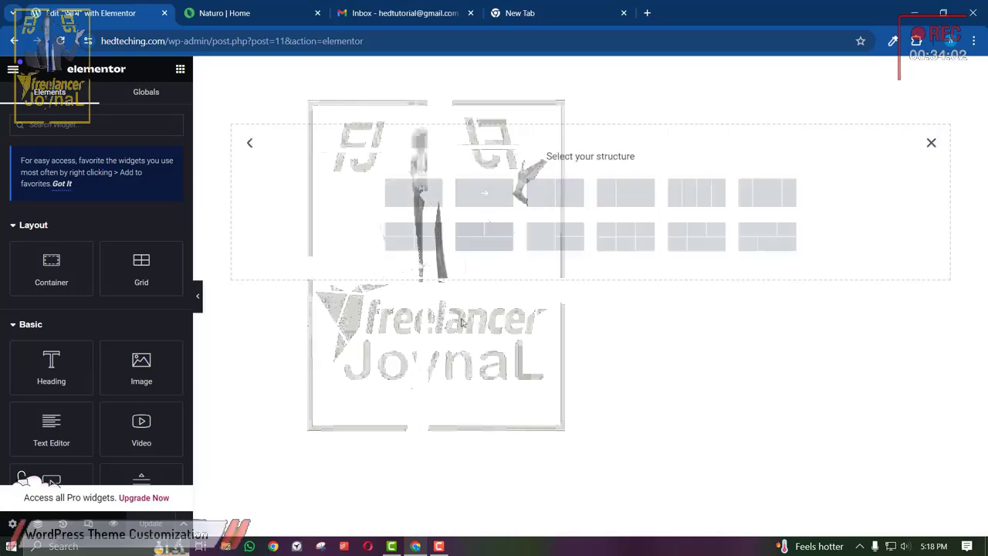
pyautogui.click(431, 196)
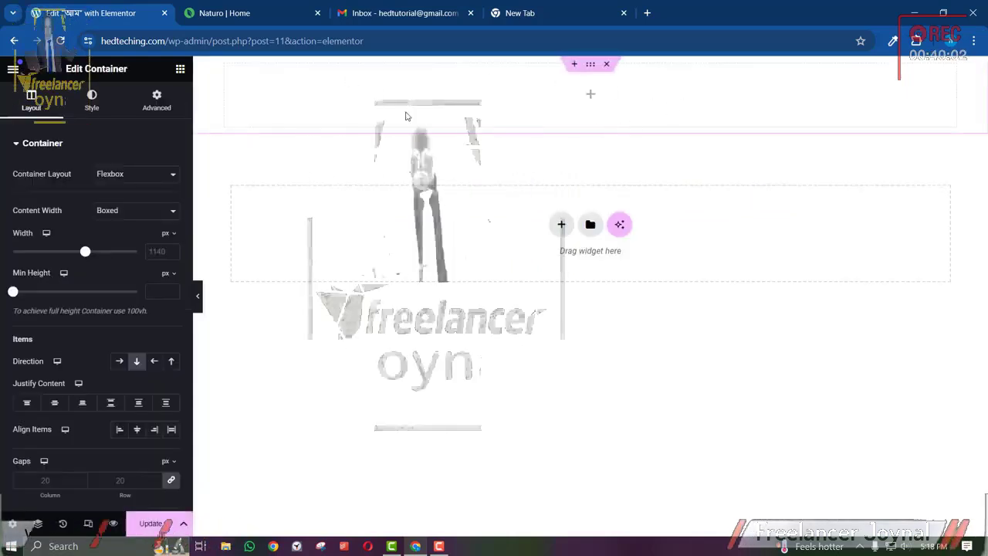
pyautogui.click(180, 69)
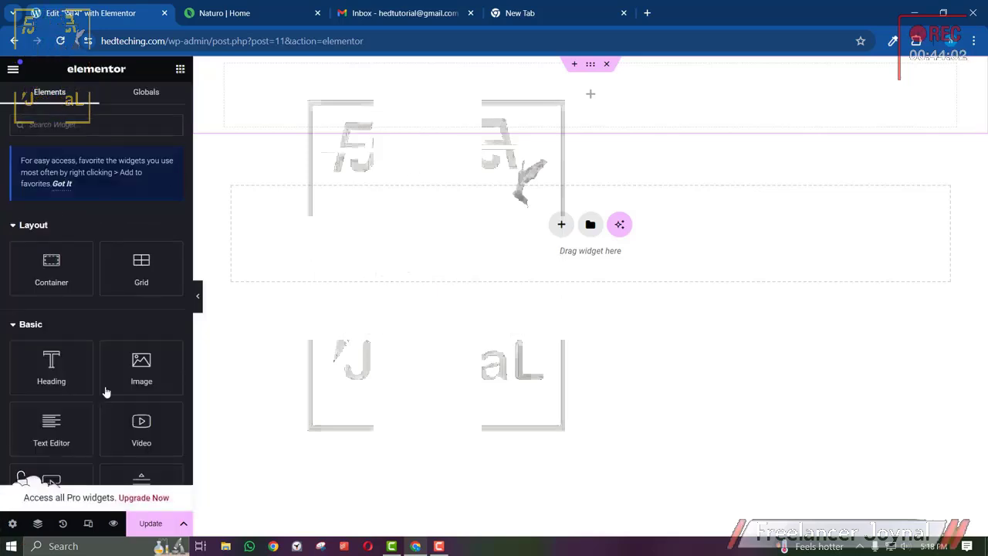
pyautogui.moveTo(196, 304); pyautogui.dragTo(605, 96)
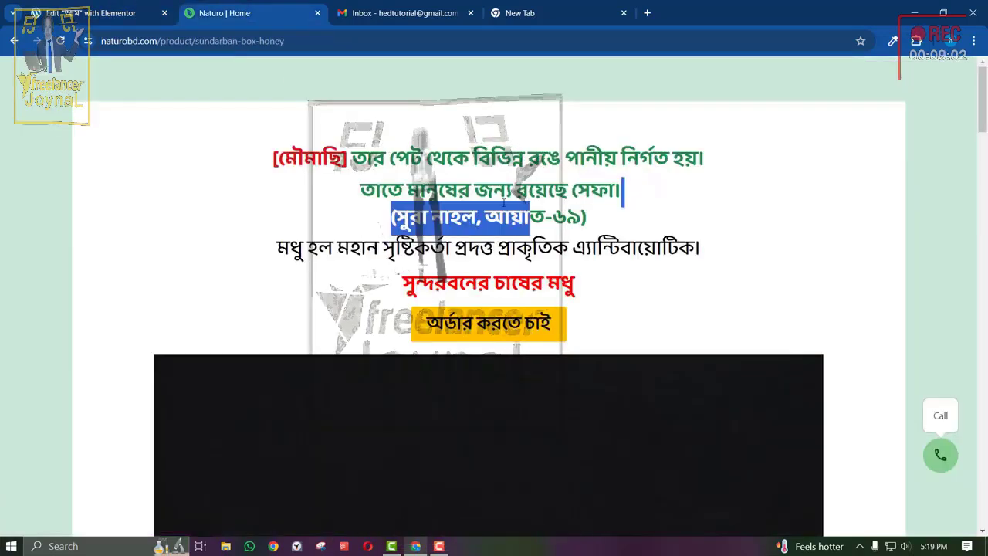
# Copy the two-line verse headline from the Naturo honey page into the heading's title and insert a <br> after its first sentence.
pyautogui.moveTo(519, 218); pyautogui.dragTo(279, 148)
pyautogui.rightClick(272, 151)
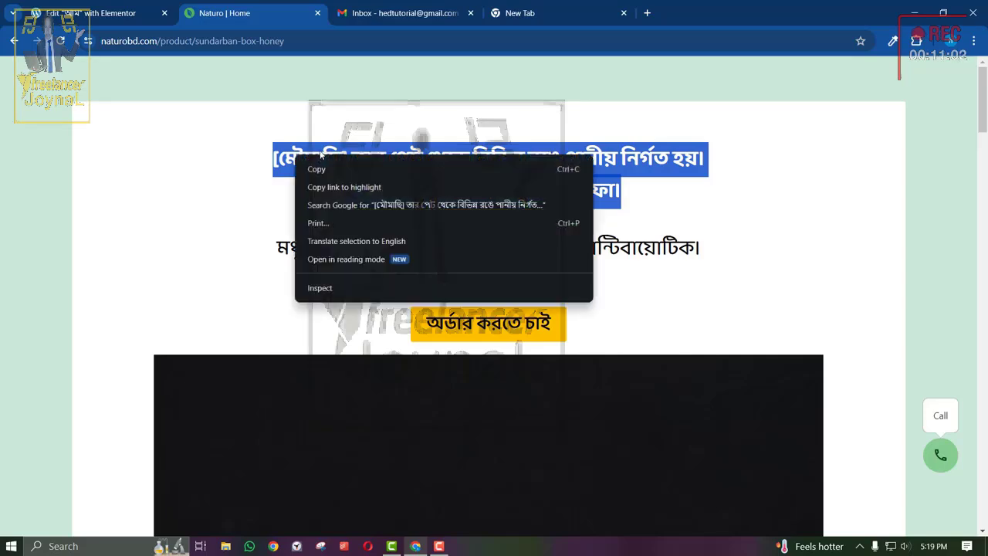
pyautogui.click(305, 165)
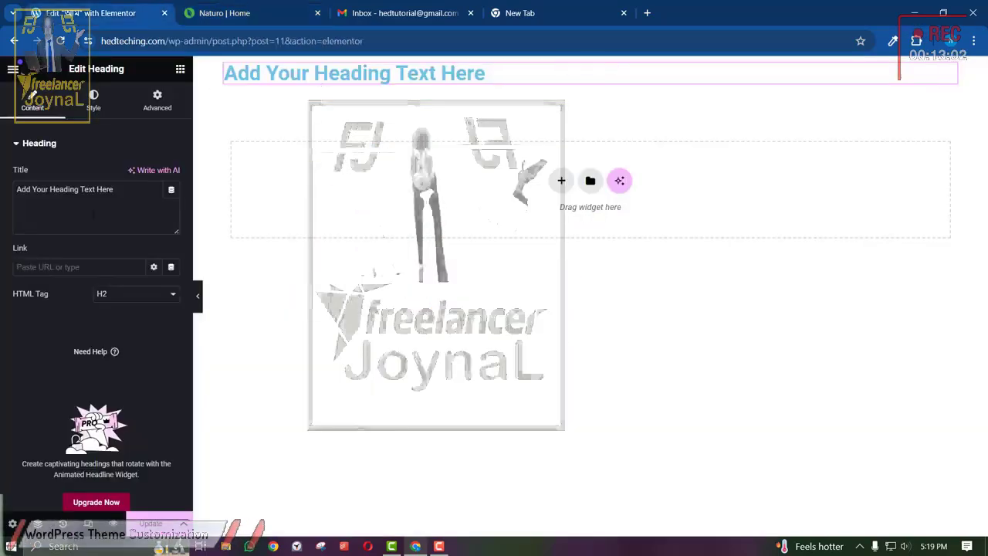
pyautogui.rightClick(95, 216)
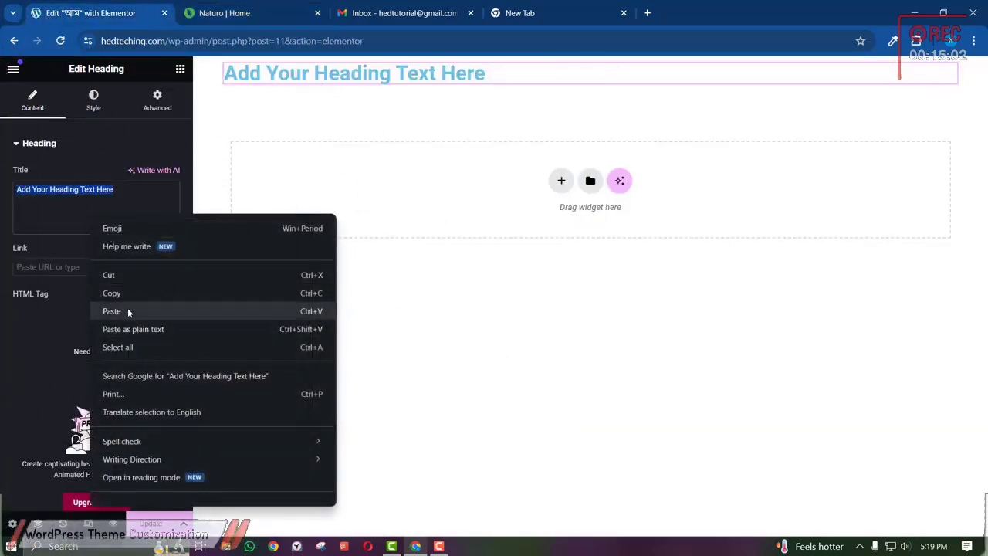
pyautogui.click(127, 307)
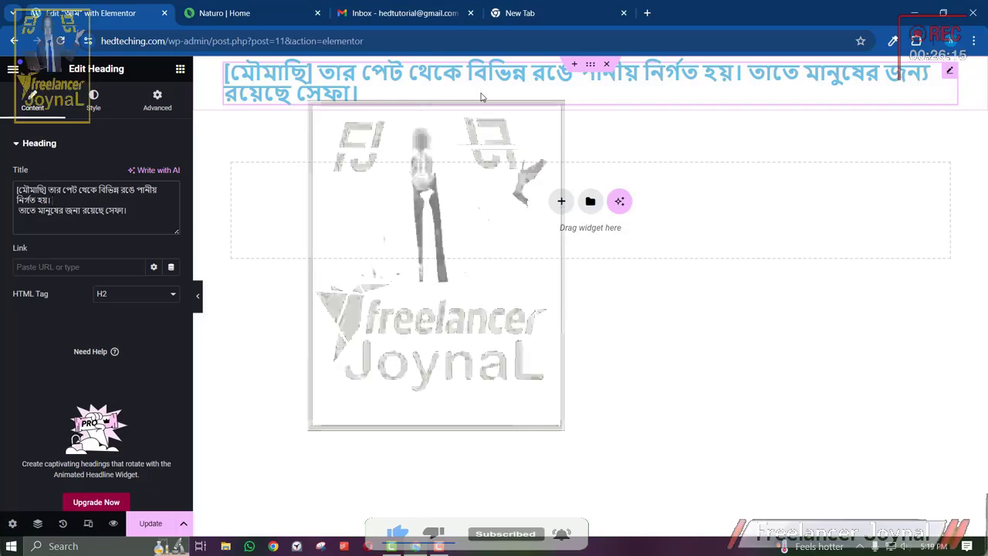
pyautogui.write('য়।')
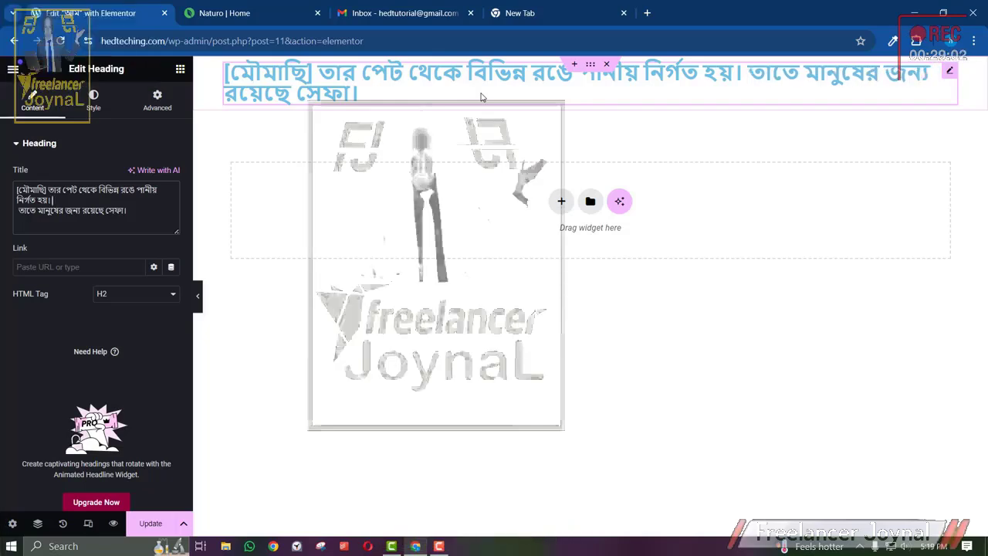
pyautogui.write(' <br>')
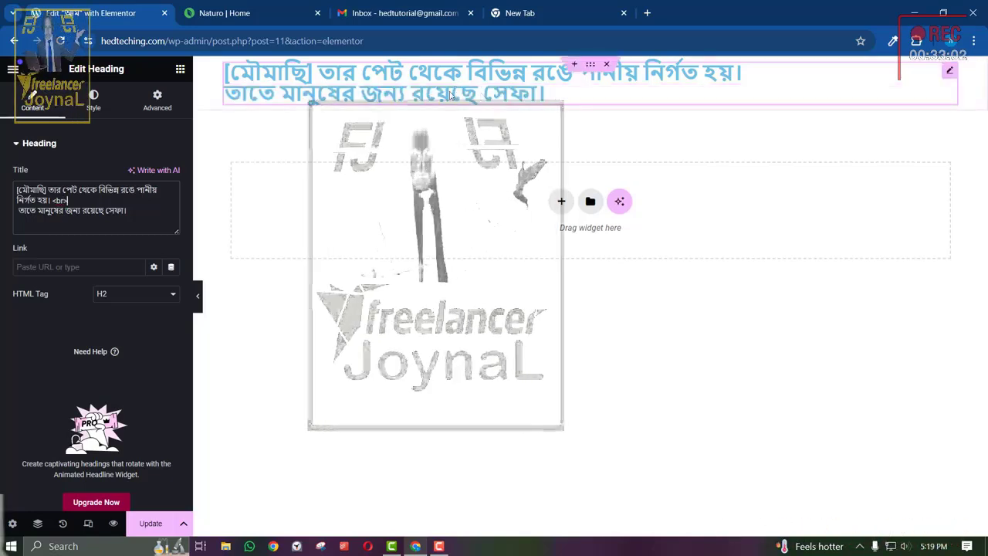
# Centre-align the heading and compare it with the headline on the Naturo page.
pyautogui.click(93, 104)
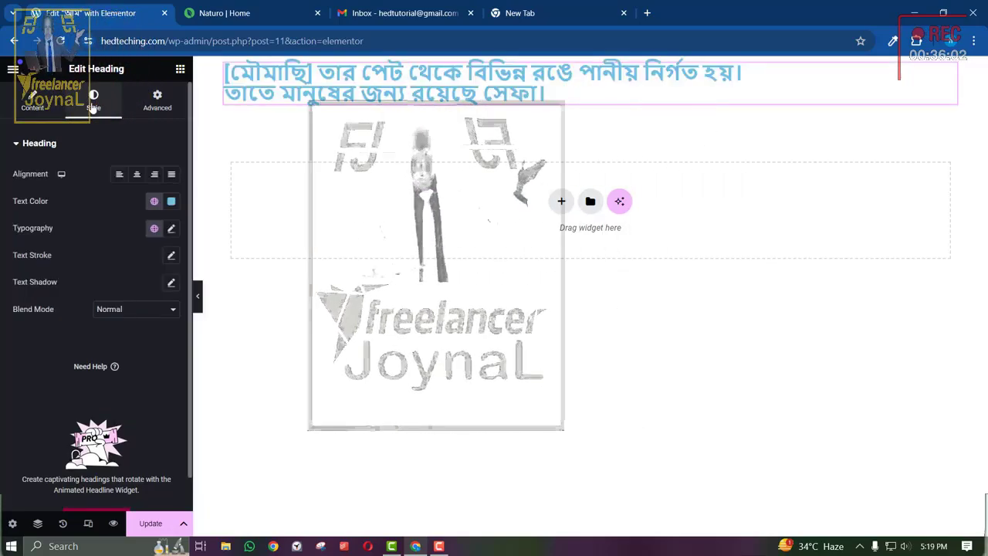
pyautogui.click(136, 174)
pyautogui.click(232, 11)
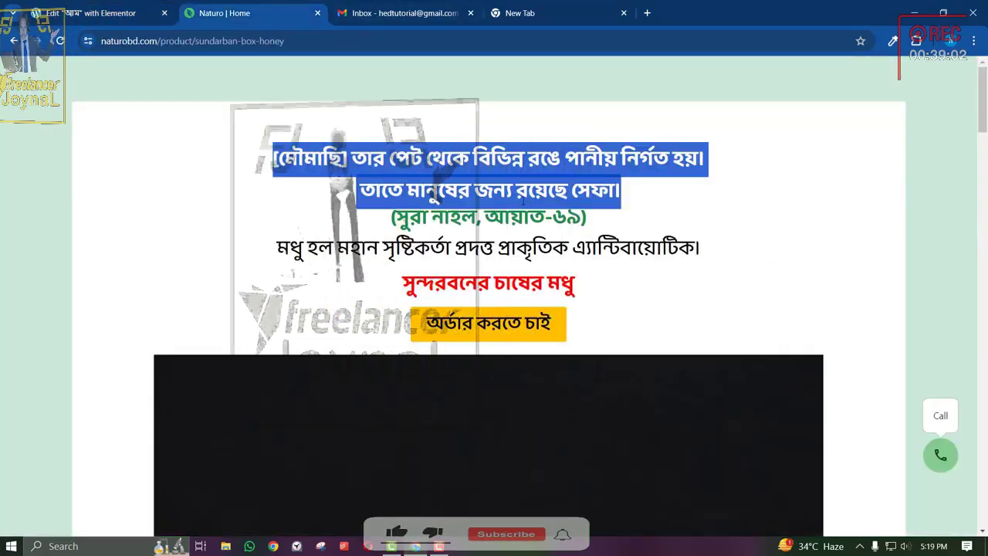
pyautogui.click(125, 10)
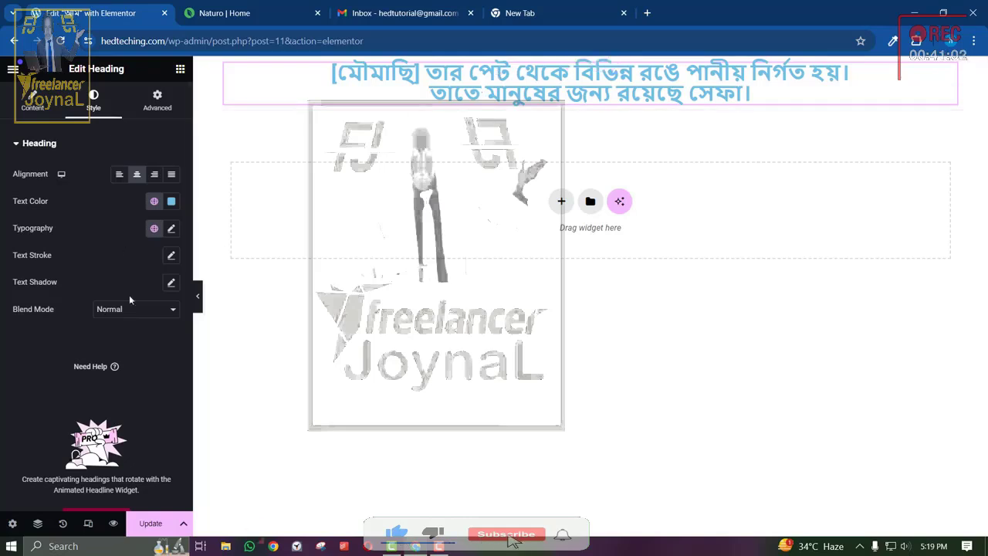
# Set the heading's text colour to black (#000000) and check it against the Naturo page.
pyautogui.click(171, 202)
pyautogui.moveTo(124, 324); pyautogui.dragTo(71, 342)
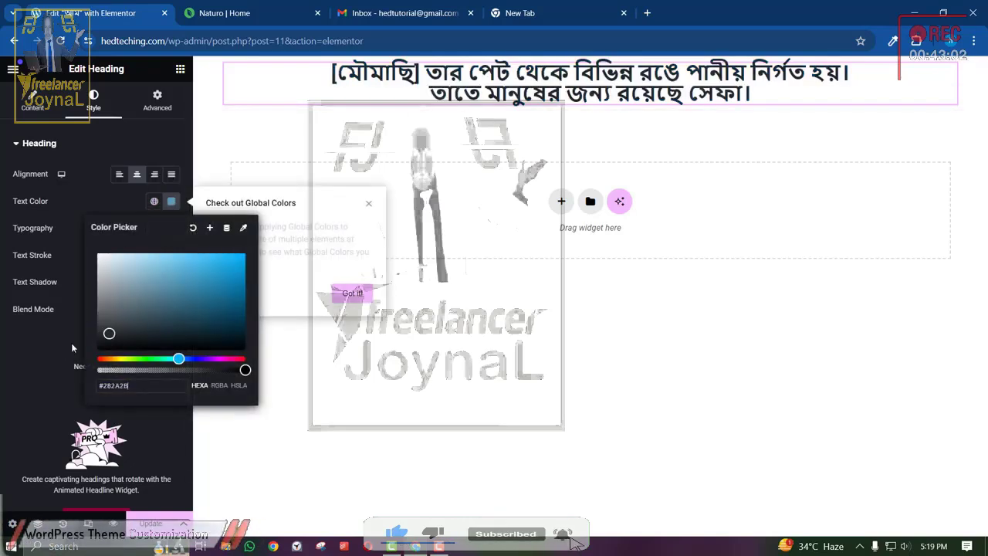
pyautogui.click(2, 390)
pyautogui.click(199, 9)
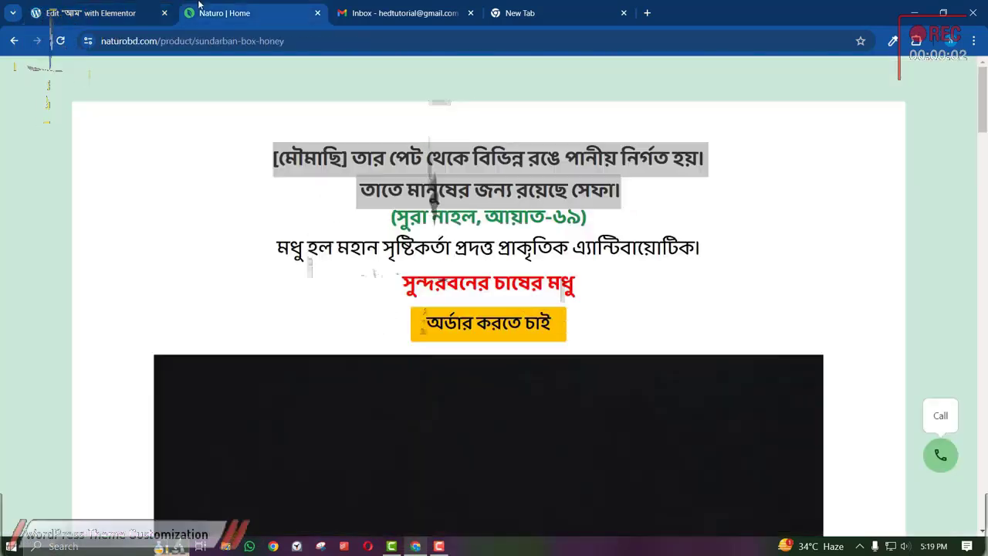
pyautogui.click(125, 11)
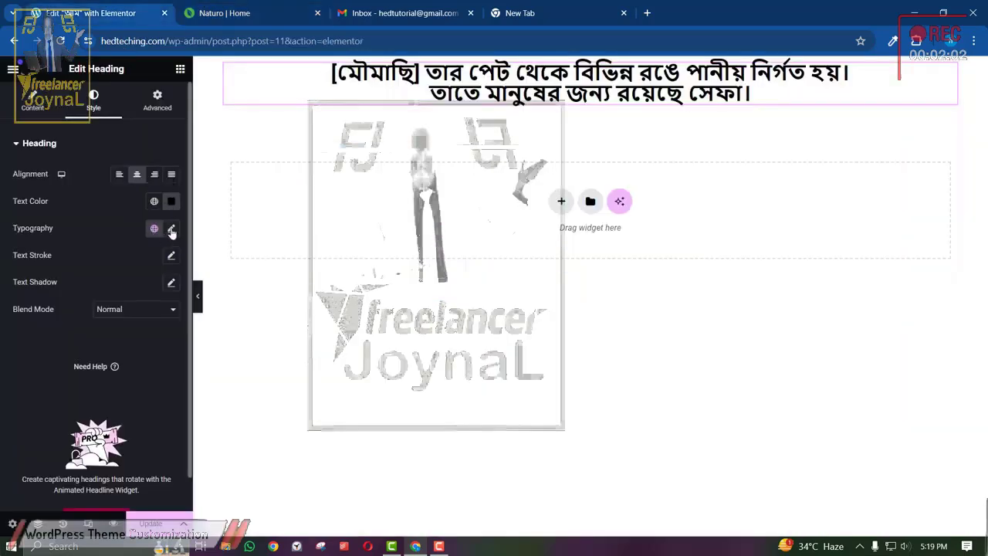
# Set the heading's typography to the Roboto Mono font family with a size of 30 px.
pyautogui.click(172, 230)
pyautogui.click(123, 288)
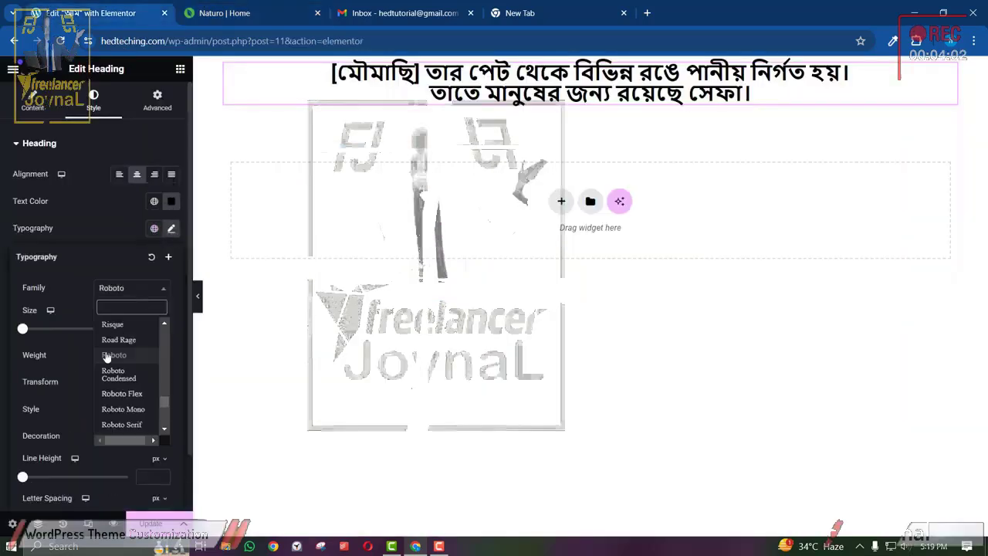
pyautogui.click(120, 408)
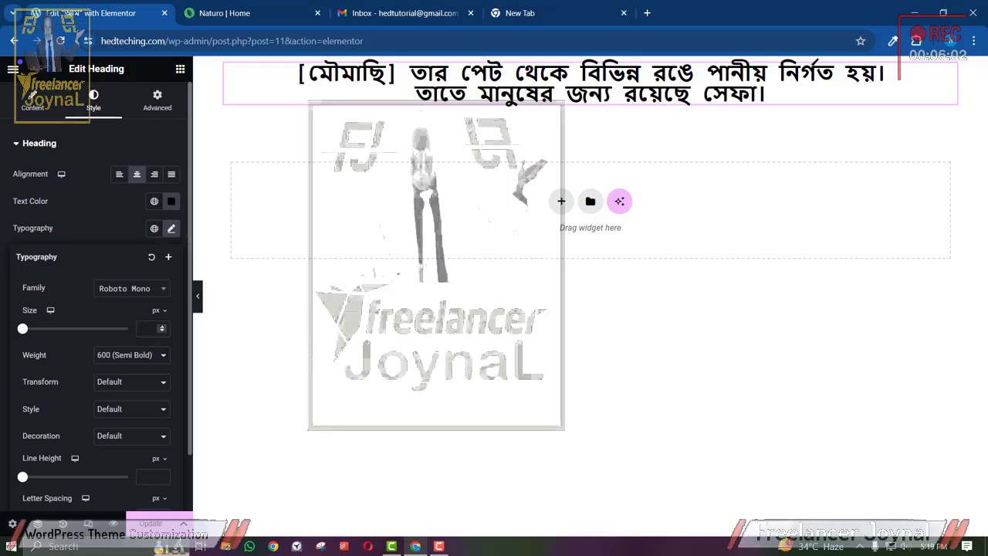
pyautogui.click(162, 327)
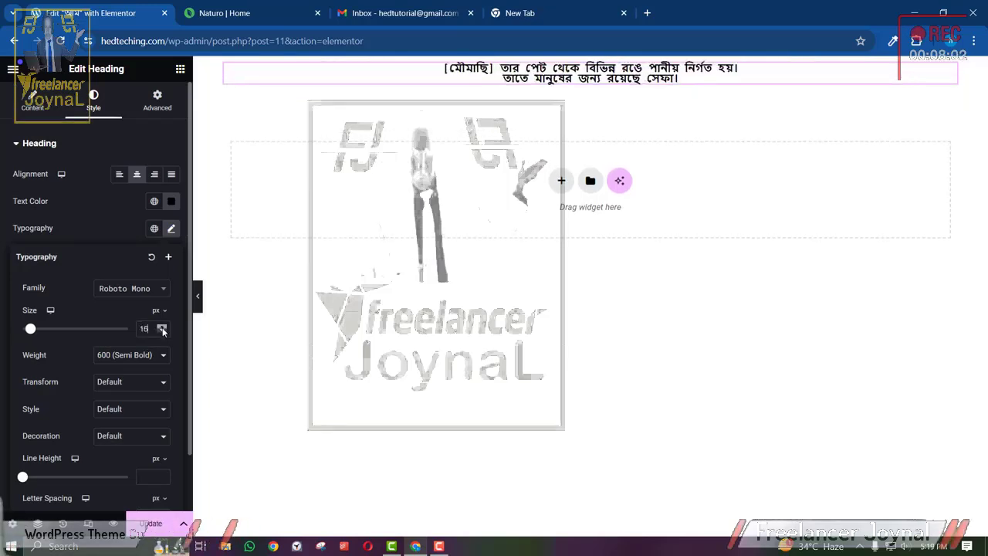
pyautogui.click(162, 327)
# Try the Roboto Serif font on the heading, and settle on the Rosario font family.
pyautogui.click(131, 288)
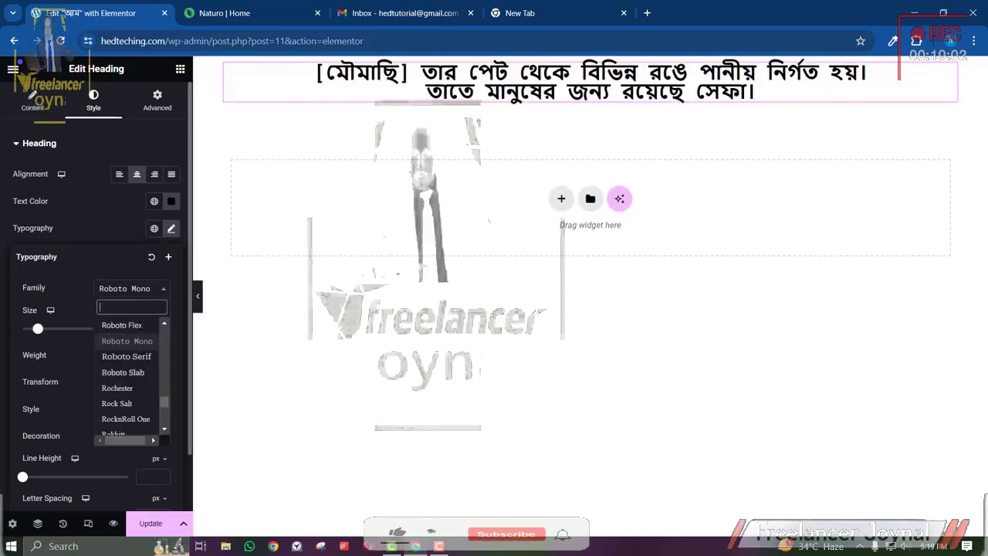
pyautogui.click(136, 359)
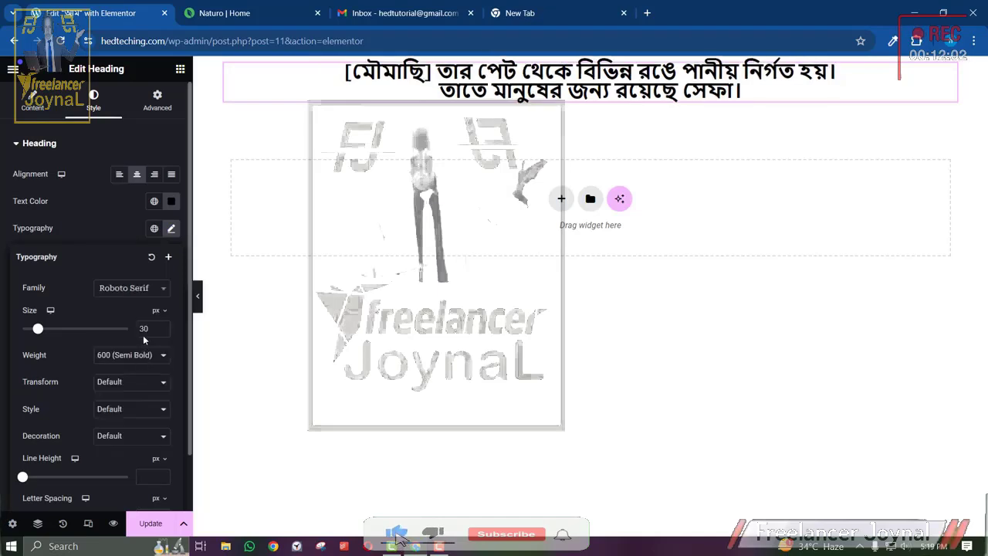
pyautogui.click(147, 290)
pyautogui.click(121, 386)
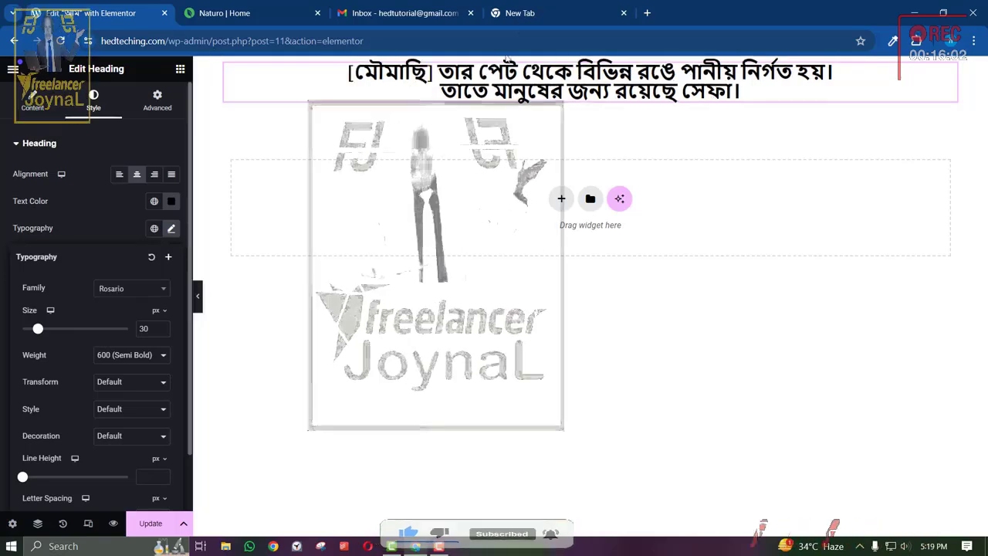
# Increase the spacing between the heading's two lines by setting its line height to 46 px.
pyautogui.scroll(-1, 164, 405)
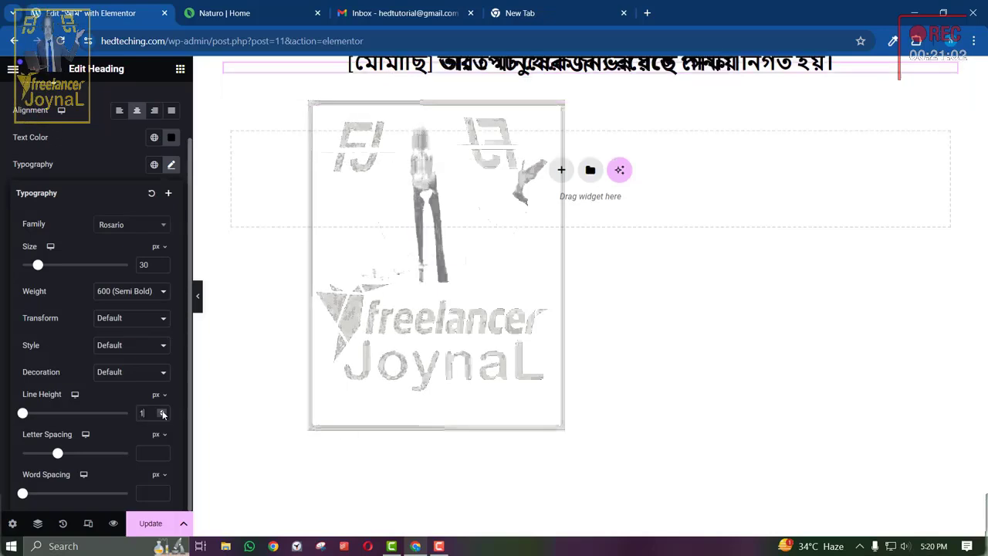
pyautogui.click(162, 415)
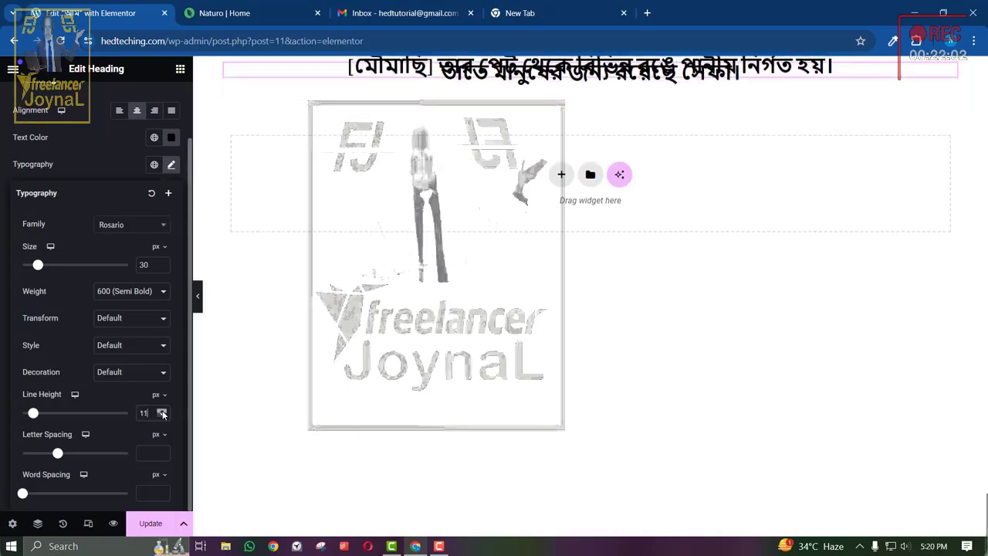
pyautogui.click(162, 411)
pyautogui.click(162, 412)
pyautogui.click(162, 411)
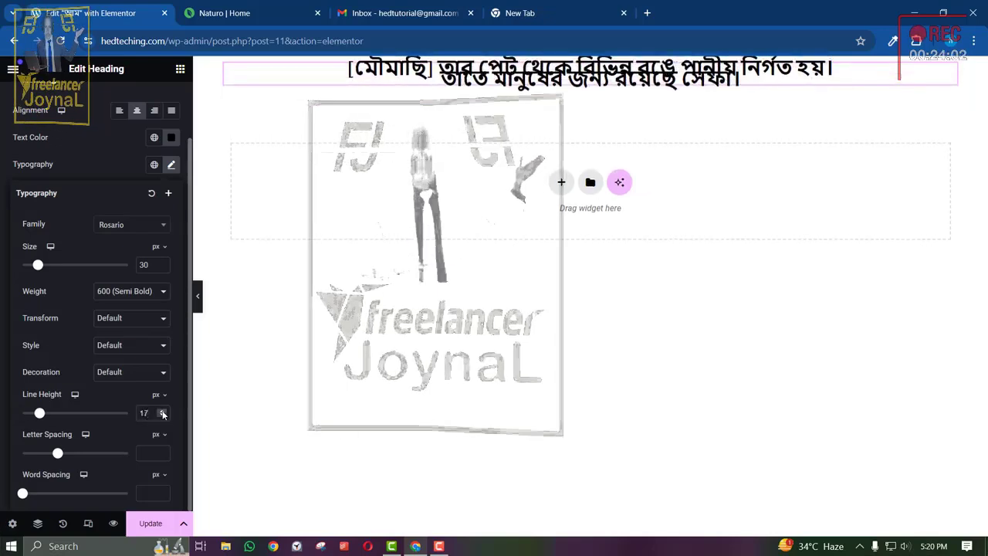
pyautogui.moveTo(162, 411); pyautogui.dragTo(162, 411)
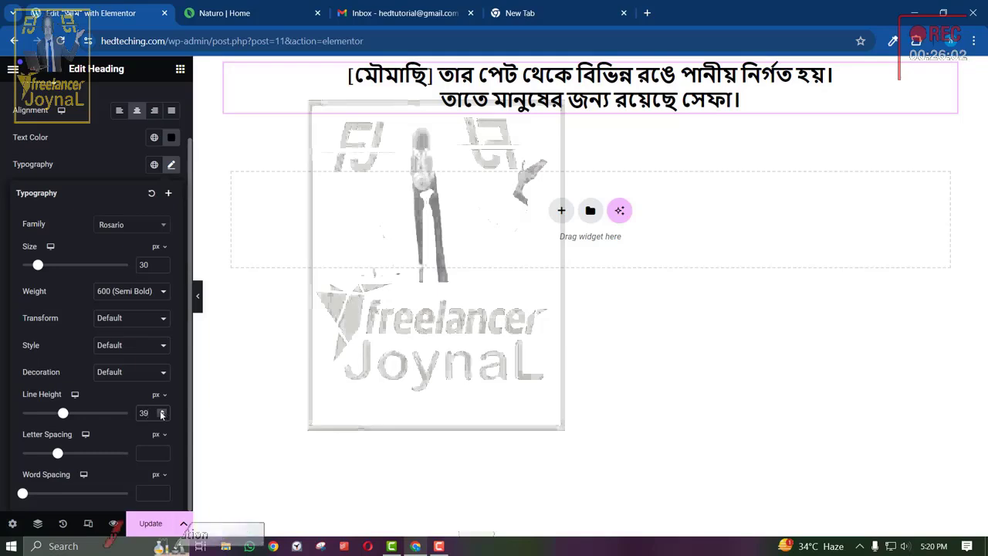
pyautogui.click(163, 416)
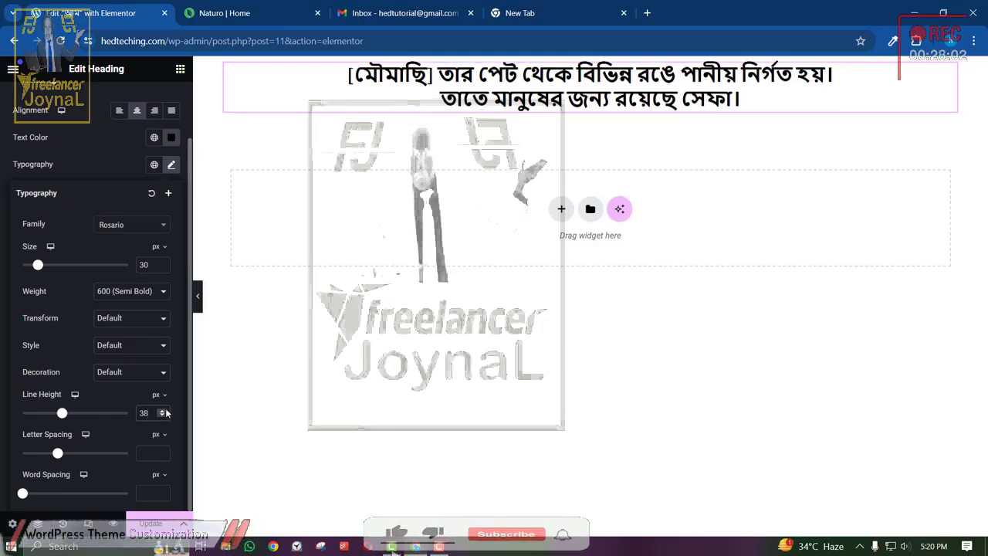
pyautogui.click(162, 411)
pyautogui.click(162, 412)
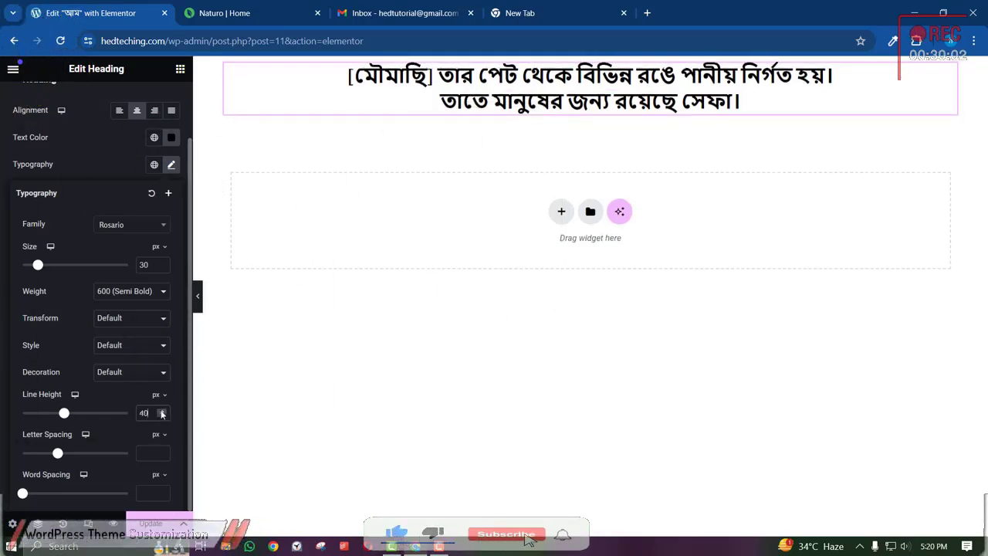
pyautogui.click(161, 411)
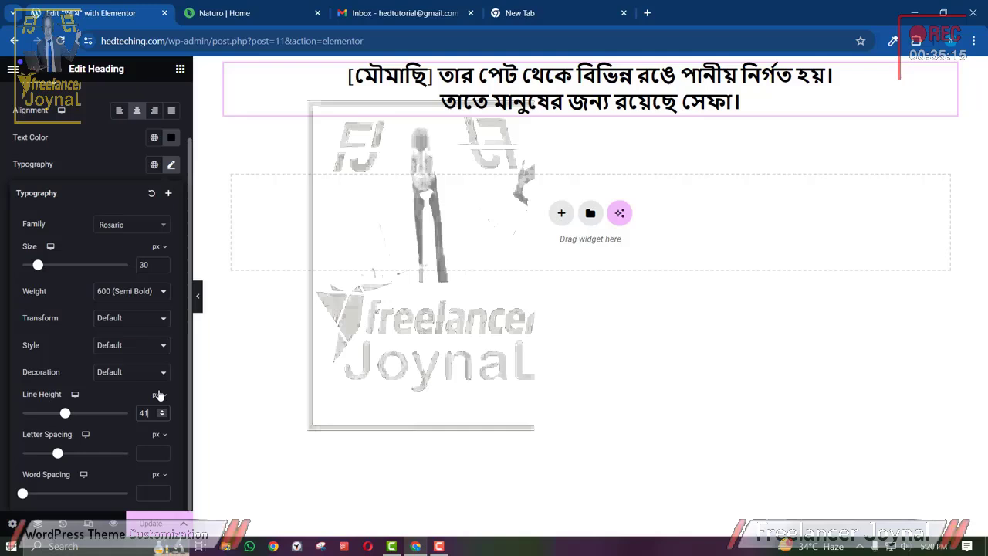
pyautogui.click(159, 394)
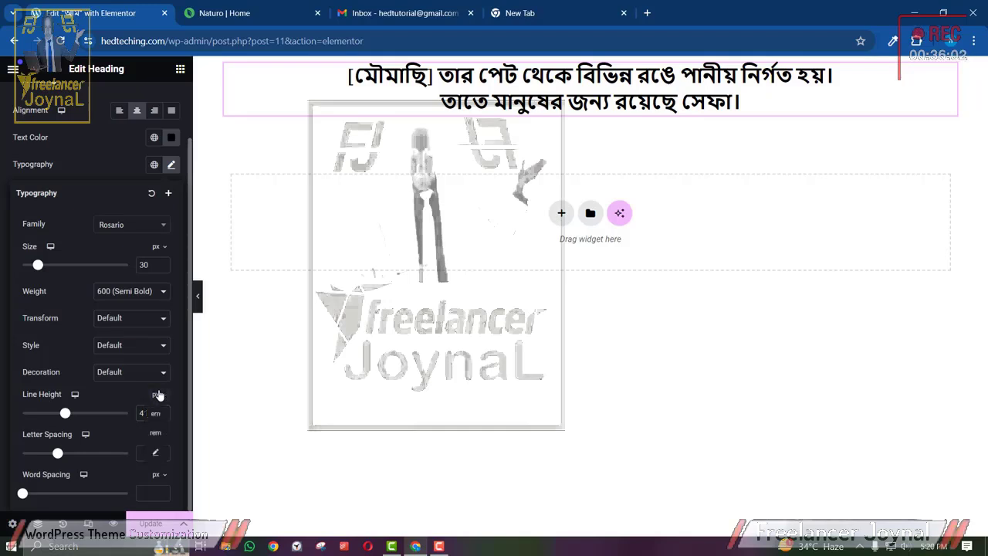
pyautogui.click(162, 410)
pyautogui.click(161, 410)
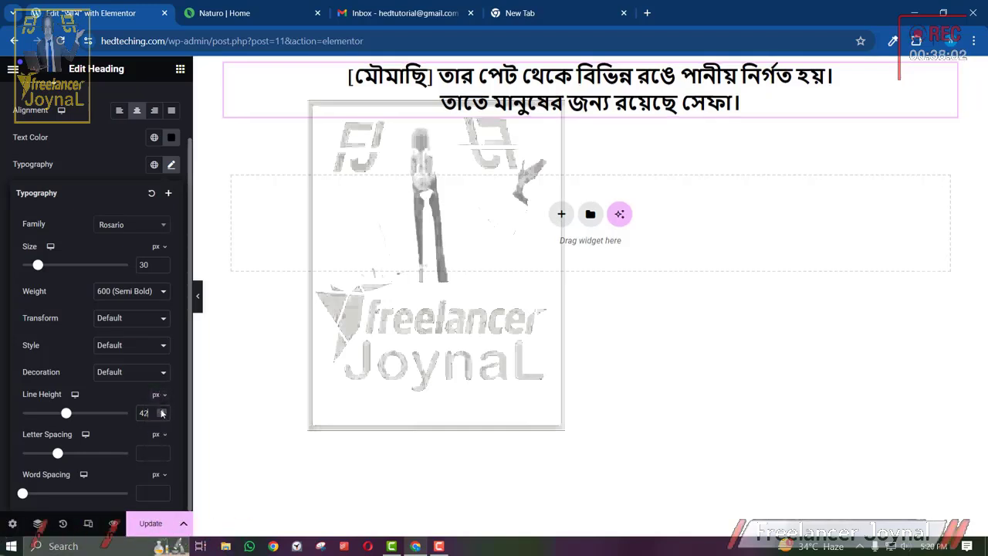
pyautogui.click(161, 410)
pyautogui.click(161, 410)
pyautogui.click(161, 410)
pyautogui.click(162, 410)
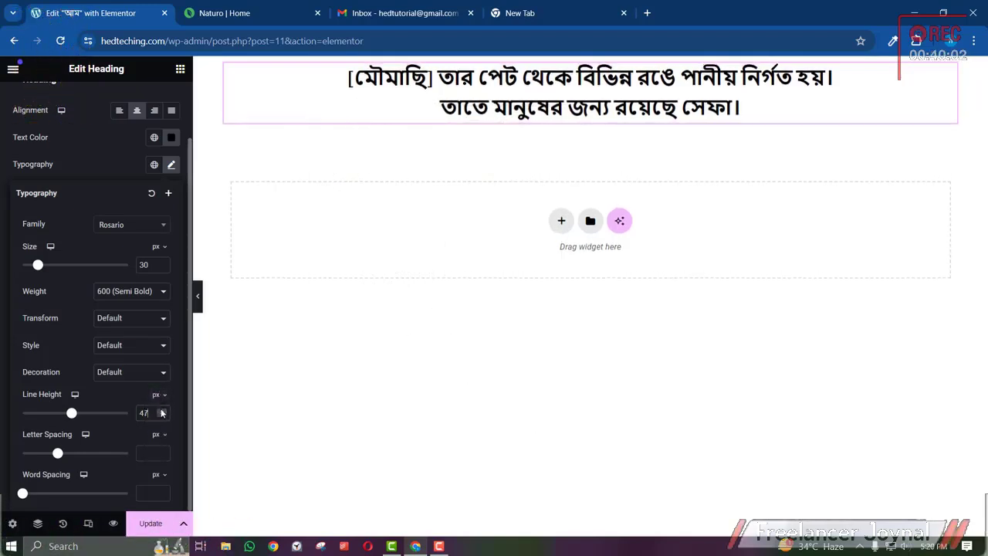
pyautogui.click(162, 416)
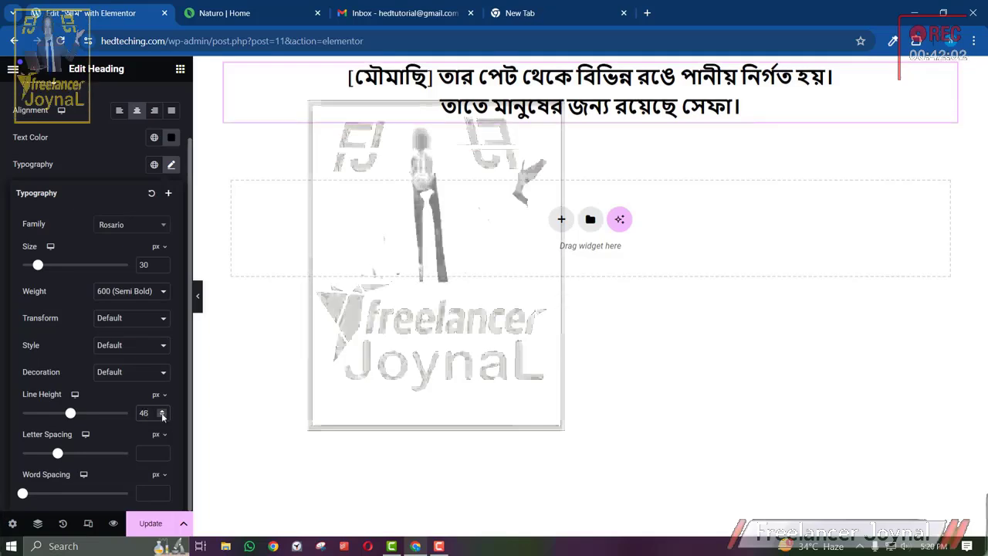
# Compare the heading with the Naturo headline and change its text colour to a green slightly darker than #00FF06.
pyautogui.click(199, 296)
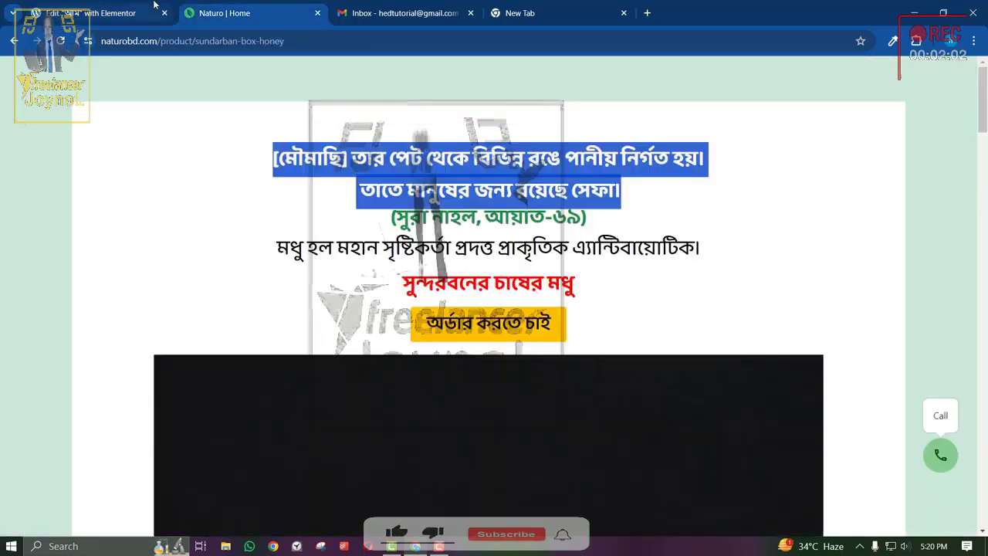
pyautogui.click(155, 10)
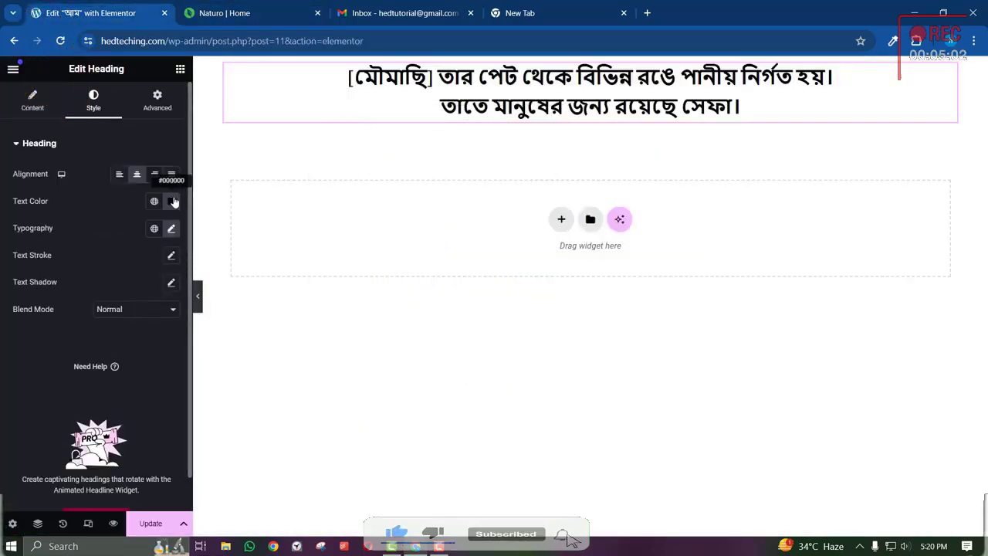
pyautogui.click(171, 200)
pyautogui.click(148, 358)
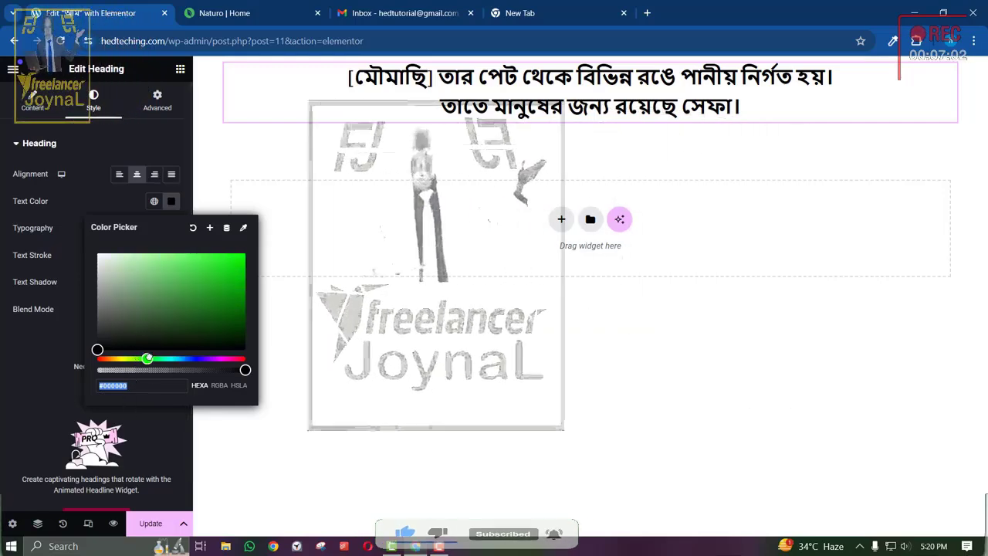
pyautogui.click(264, 275)
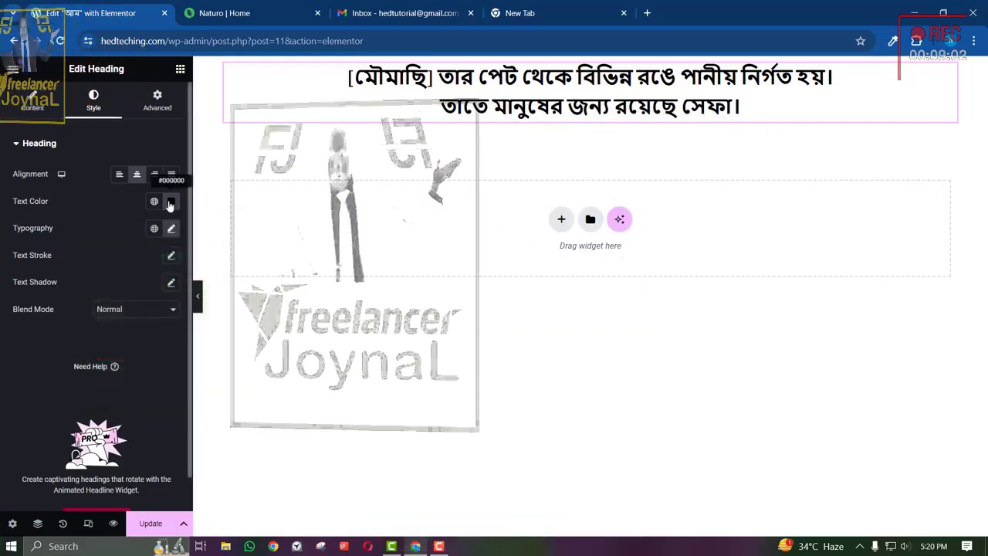
pyautogui.click(171, 201)
pyautogui.click(245, 254)
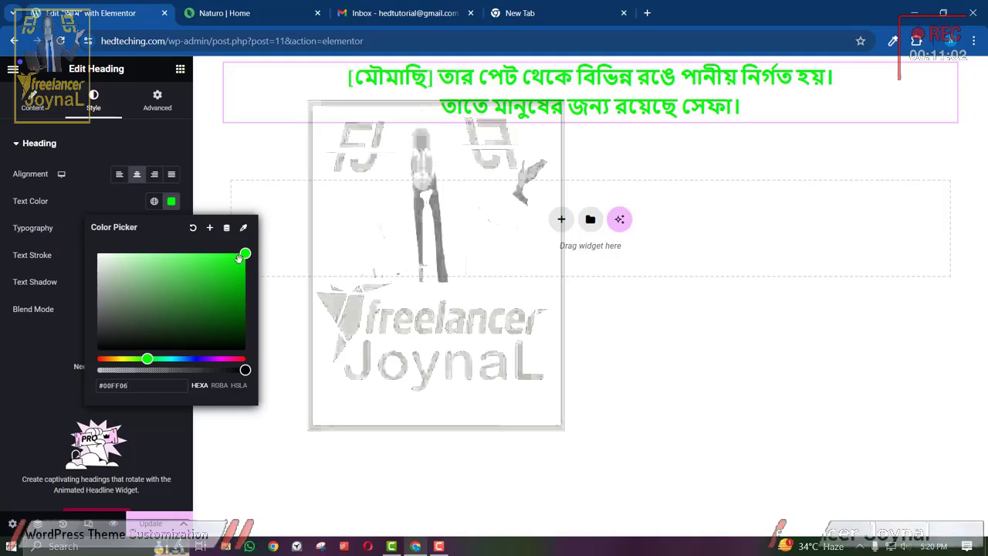
pyautogui.moveTo(244, 254); pyautogui.dragTo(237, 295)
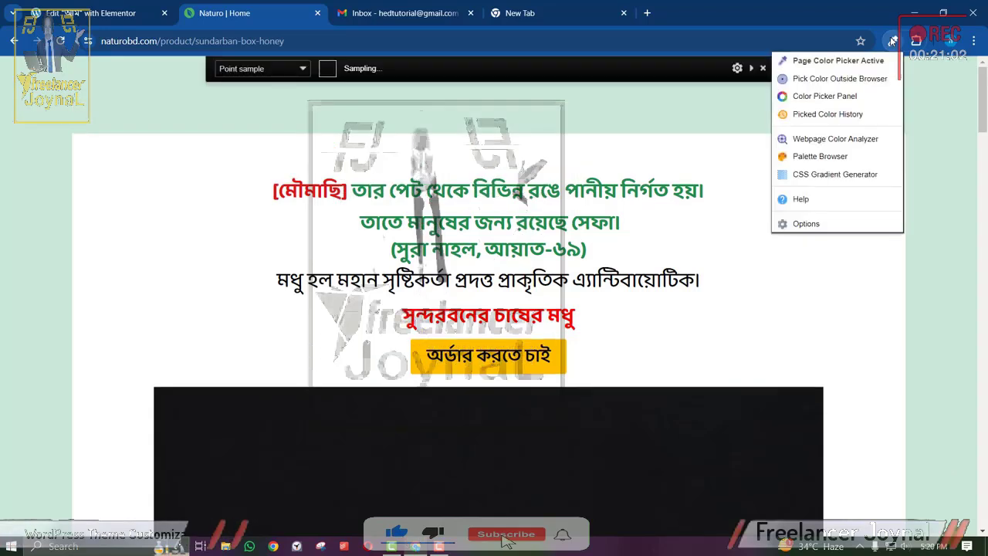
# Sample the pale green background of the Naturo honey page with ColorZilla and review the extension's commands.
pyautogui.press('Escape')
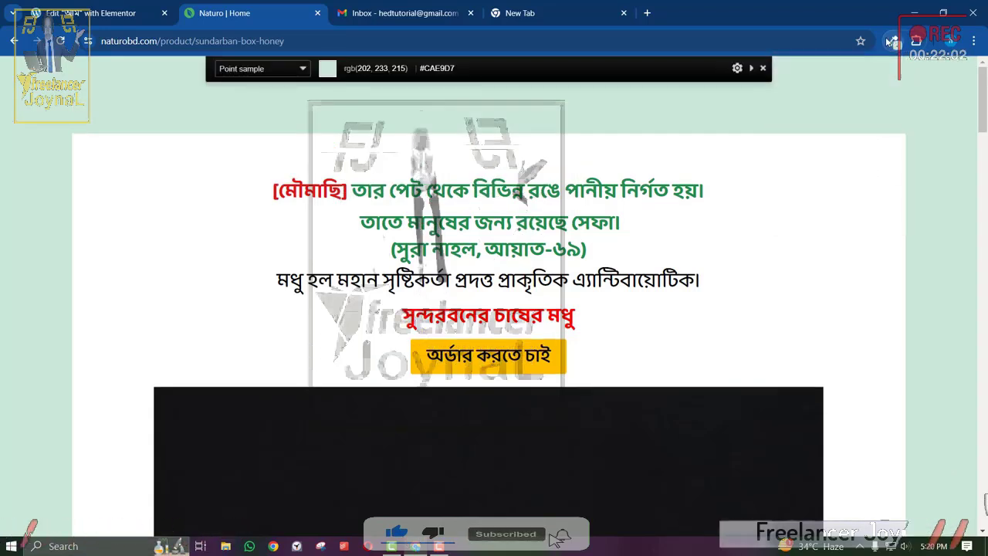
pyautogui.click(763, 67)
pyautogui.click(894, 43)
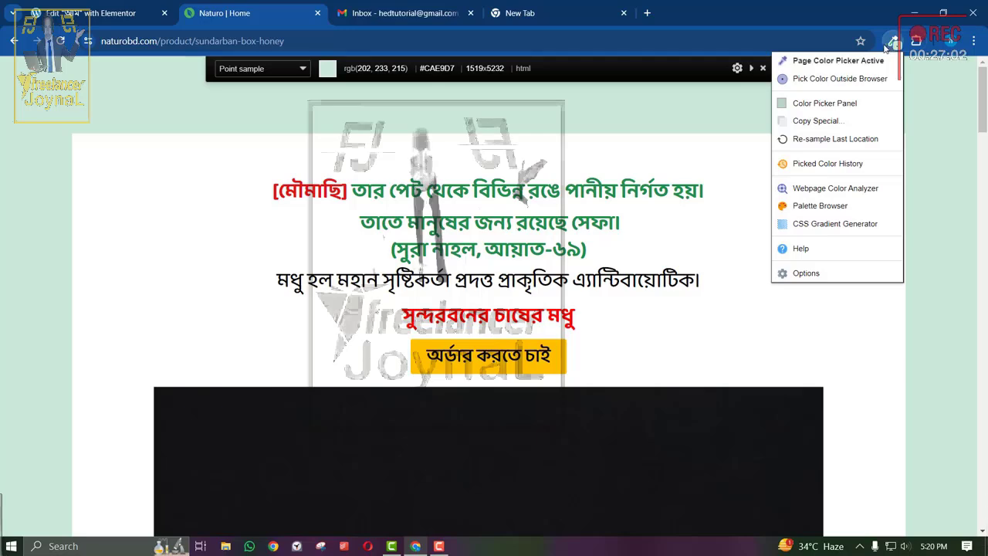
# In the empty browser tab, search Google for "colorzilla" and open the ColorZilla extension's Chrome Web Store page.
pyautogui.click(611, 5)
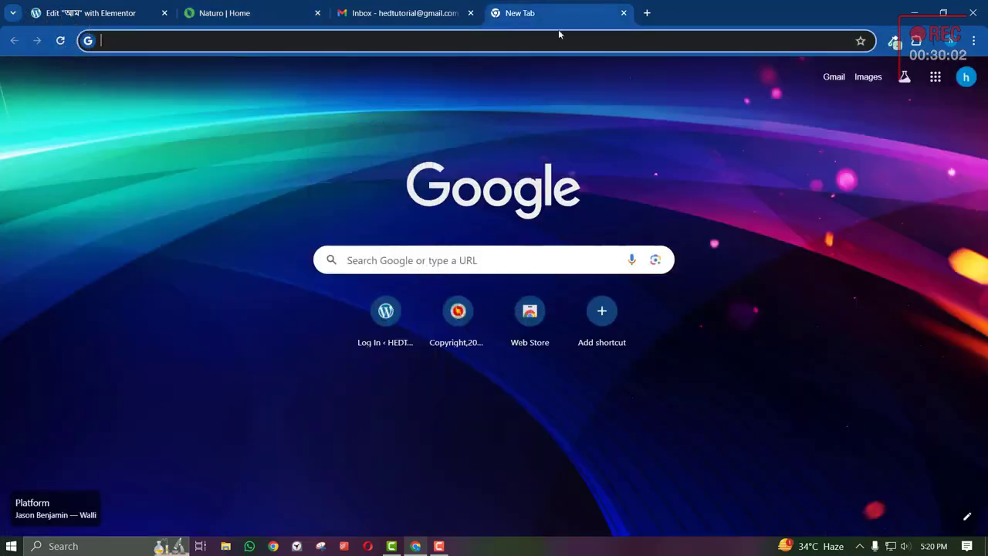
pyautogui.write('colo')
pyautogui.write('rzill')
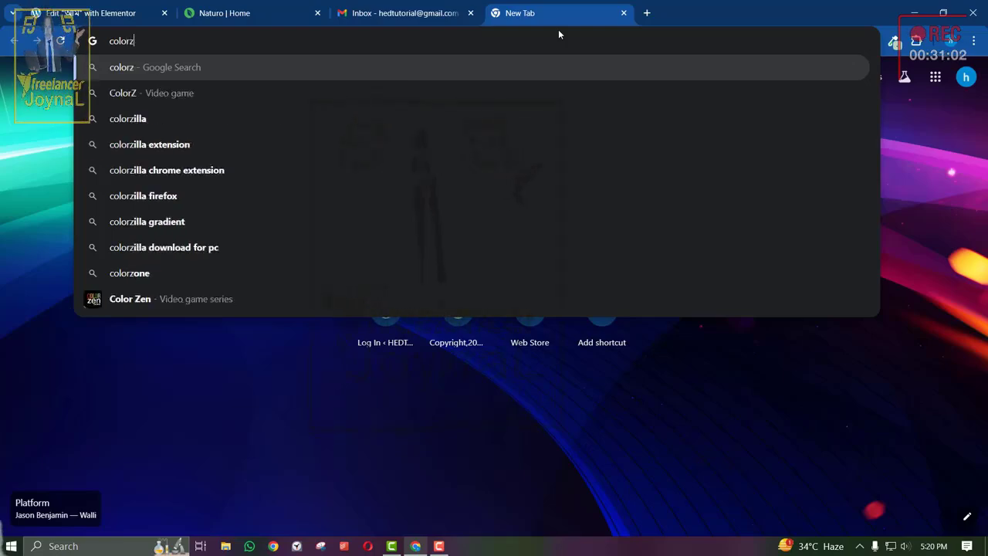
pyautogui.press('Return')
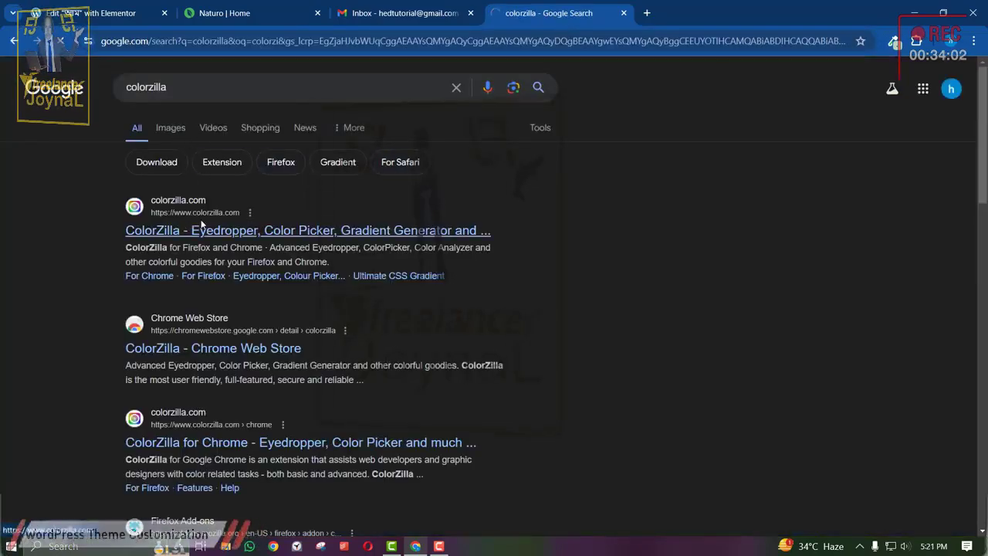
pyautogui.click(202, 230)
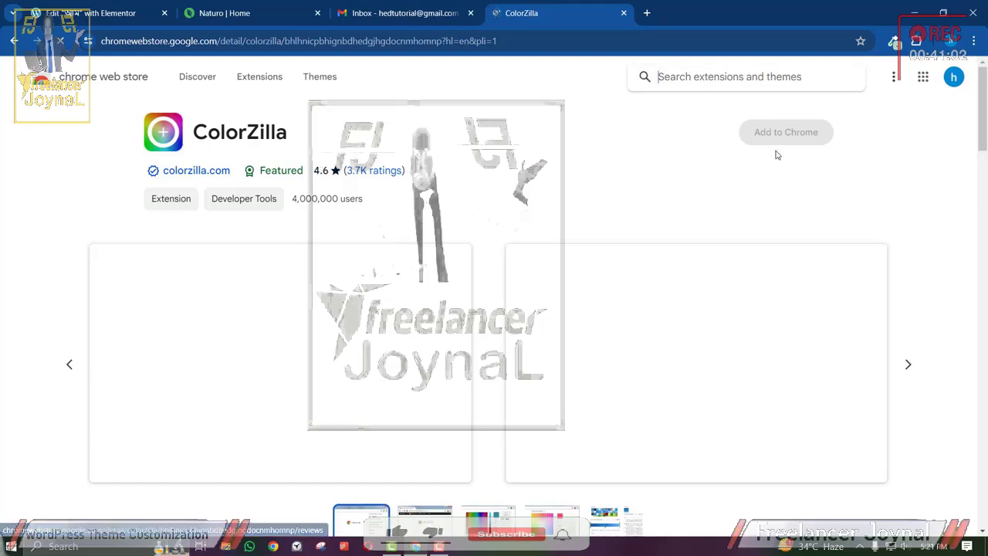
pyautogui.click(785, 130)
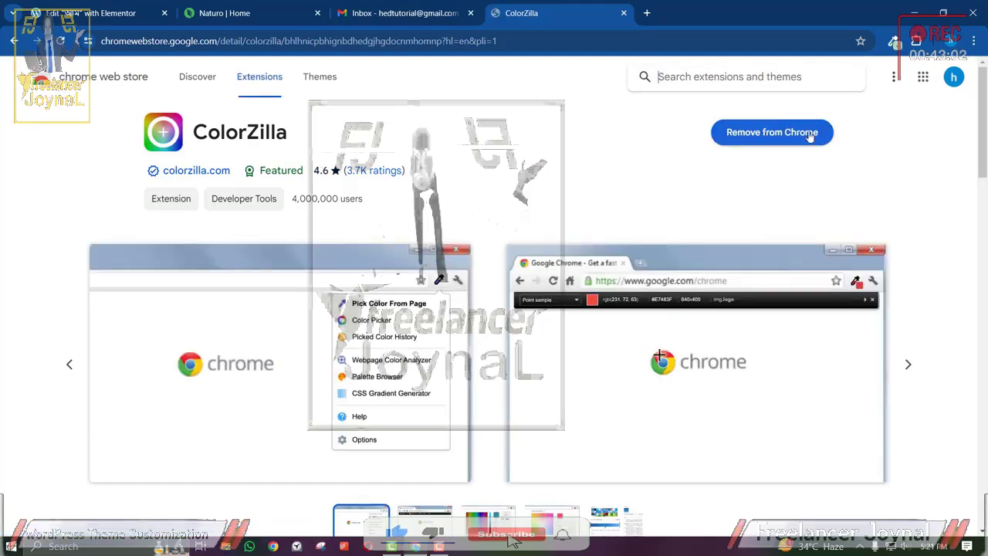
# Unpin the ColorZilla extension from the browser and pin it again for quick access.
pyautogui.click(894, 43)
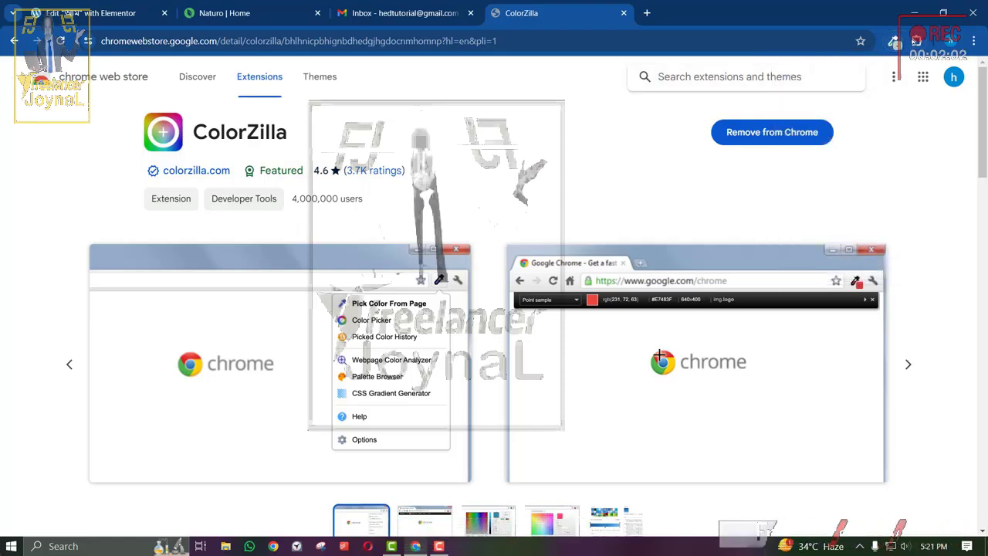
pyautogui.click(917, 40)
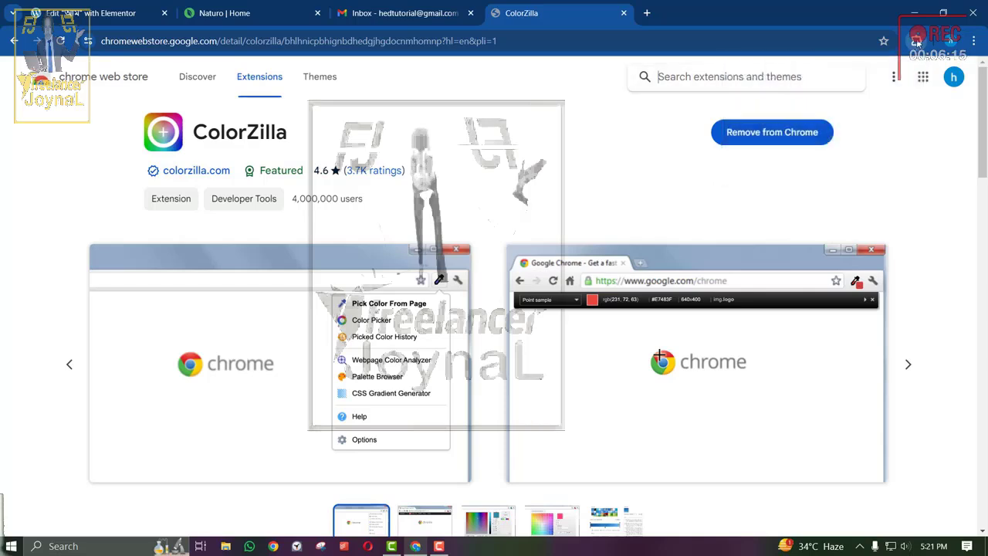
pyautogui.click(916, 43)
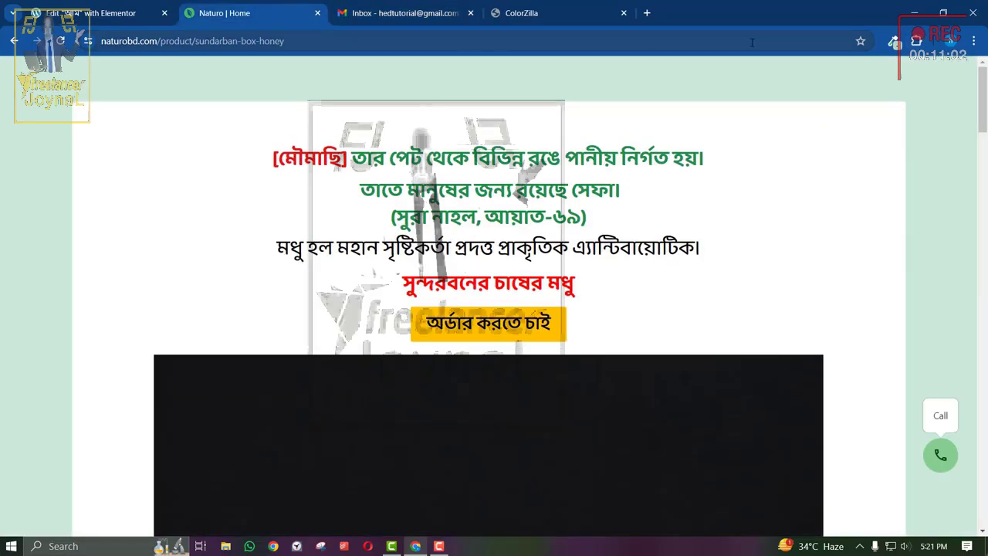
# Sample the green of the reference page's heading text with ColorZilla and copy its hex code 21904f.
pyautogui.click(894, 41)
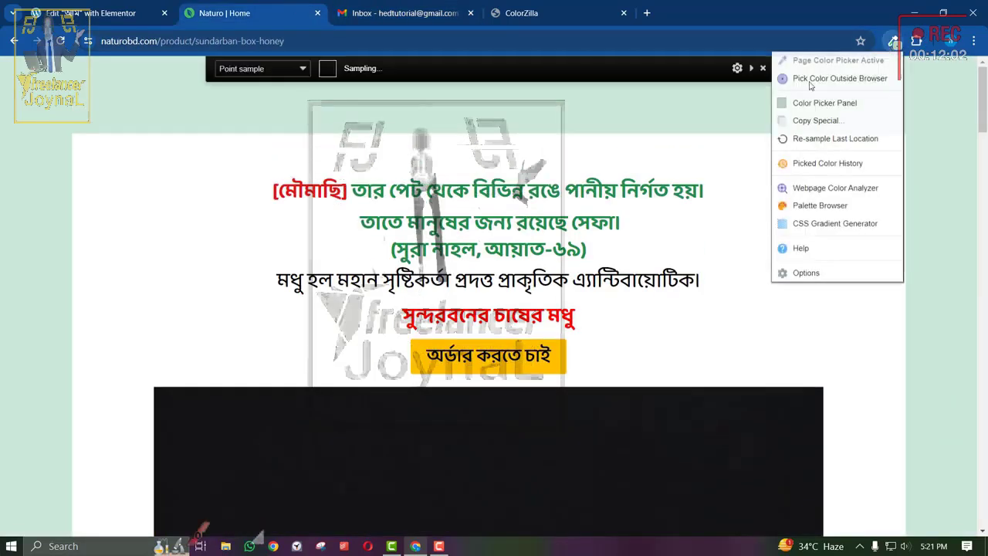
pyautogui.click(433, 222)
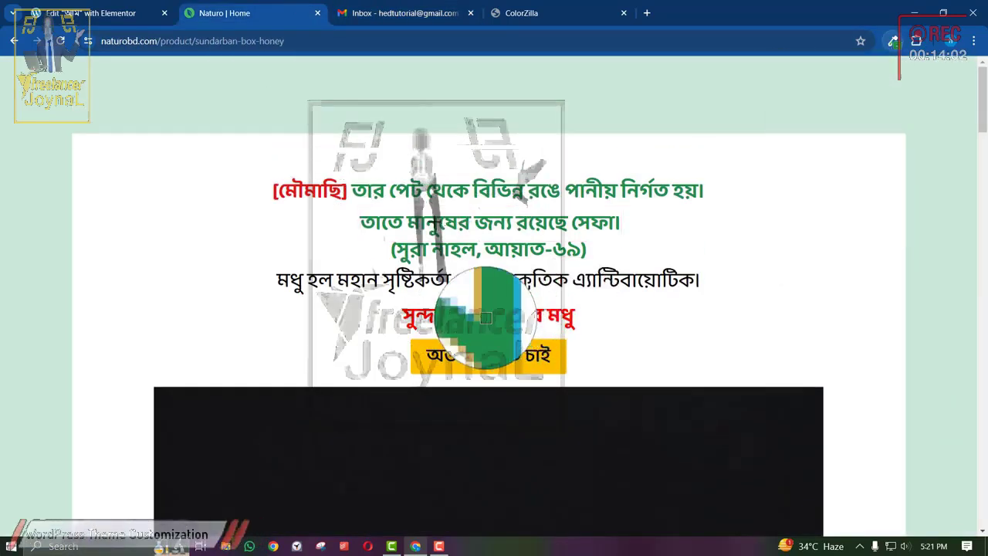
pyautogui.click(435, 222)
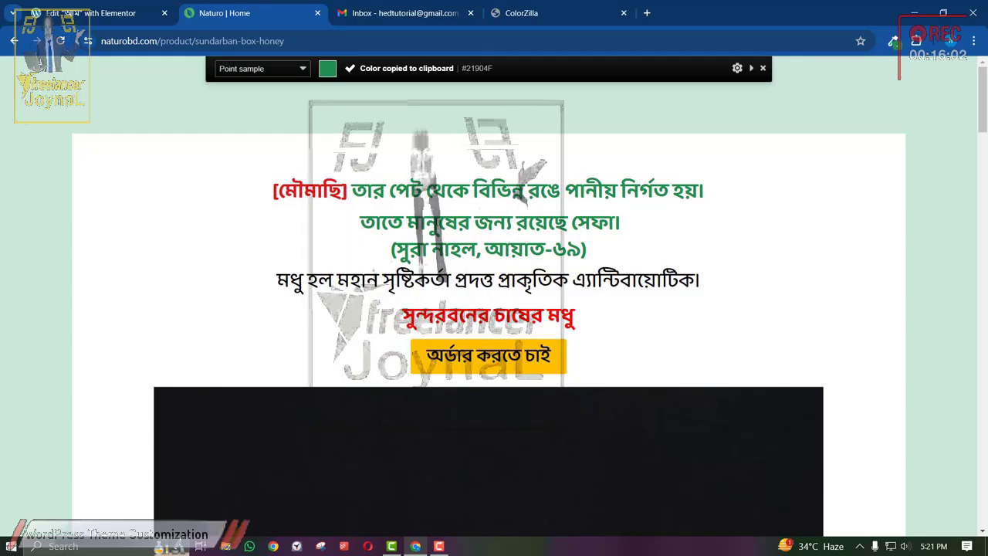
pyautogui.click(894, 39)
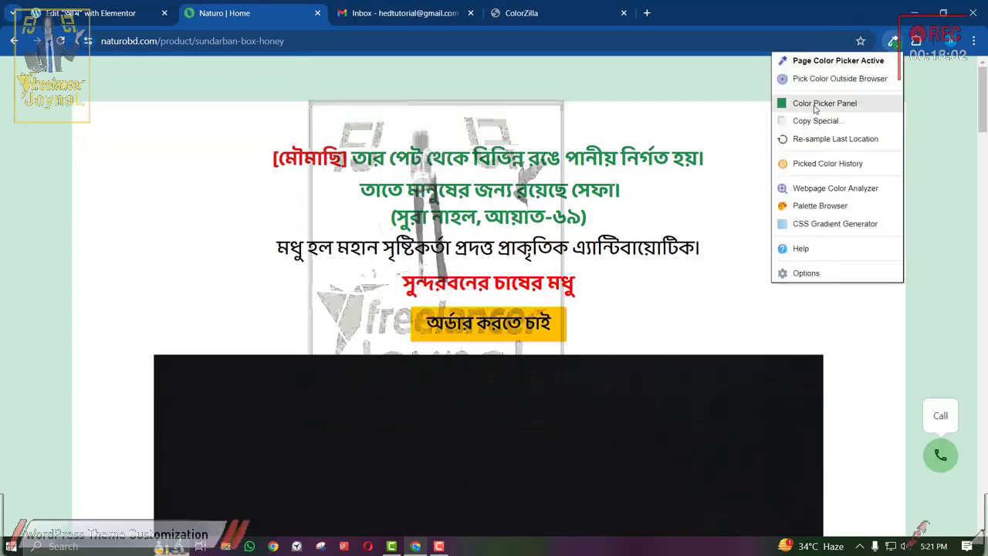
pyautogui.click(819, 103)
pyautogui.doubleClick(780, 238)
pyautogui.rightClick(779, 238)
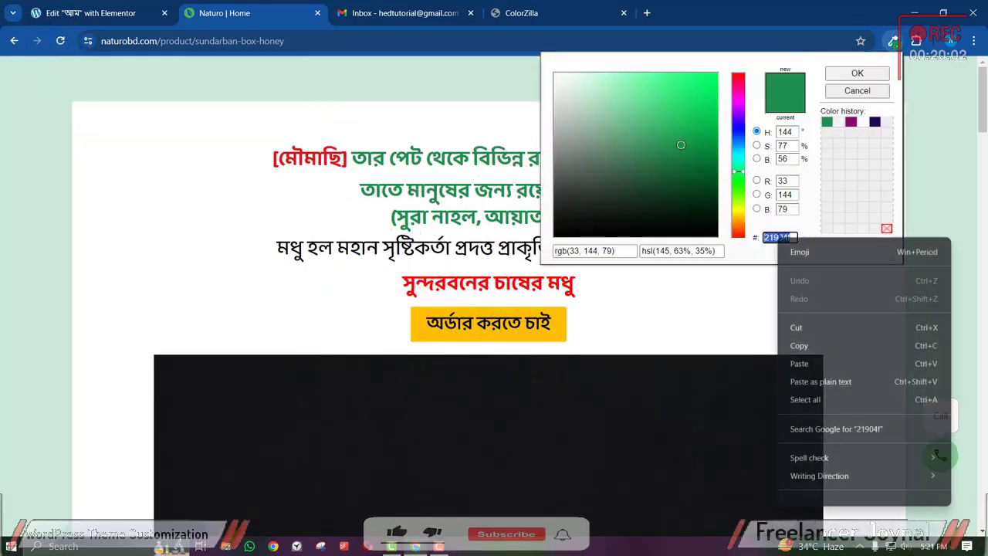
pyautogui.click(799, 346)
# In the Elementor editor, set the green heading's text color to the copied hex value 21904f.
pyautogui.click(146, 8)
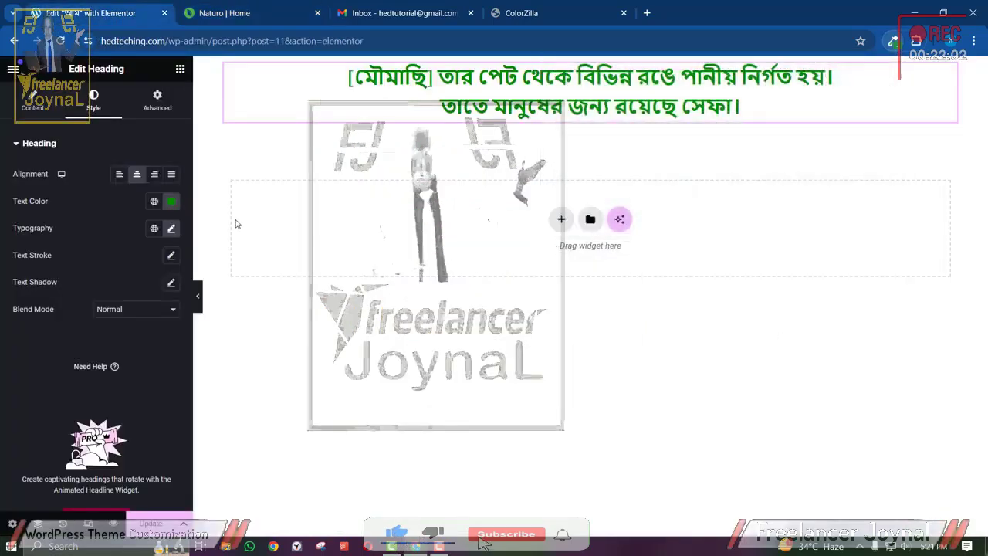
pyautogui.click(171, 202)
pyautogui.rightClick(137, 385)
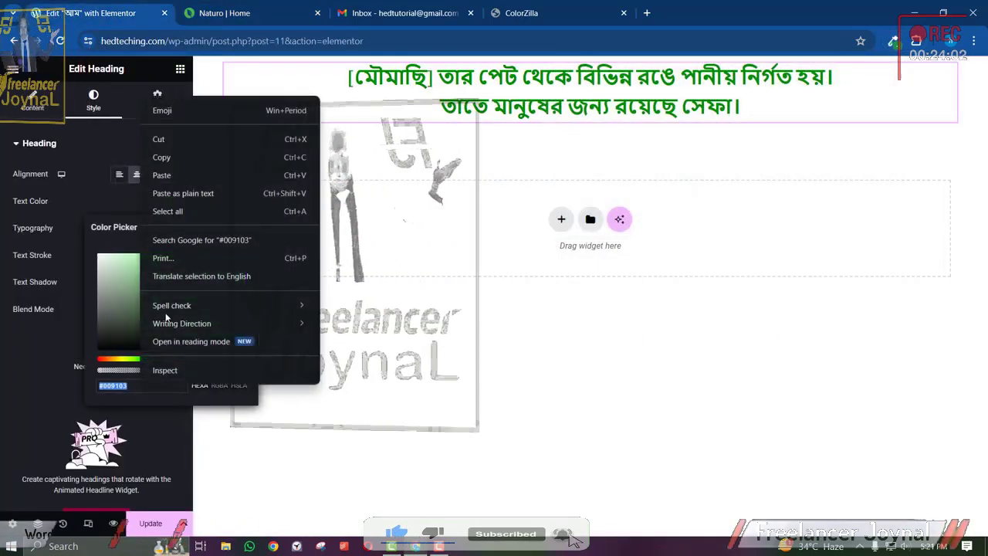
pyautogui.click(166, 176)
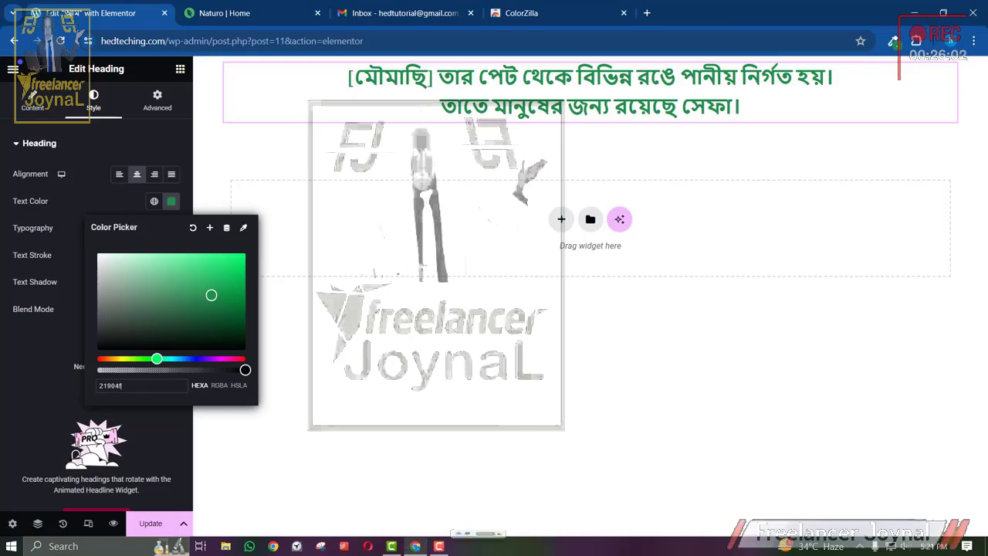
pyautogui.click(122, 200)
# Copy "(সুরা নাহল, আয়াত-৬৯)" from the reference page and add it to the heading's title as a third line after a <br>.
pyautogui.click(231, 4)
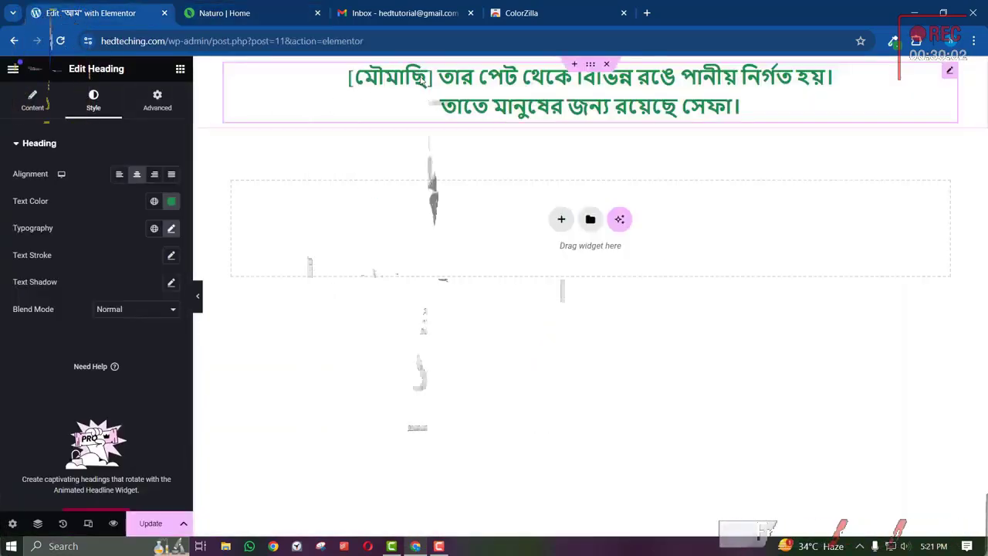
pyautogui.press('Return')
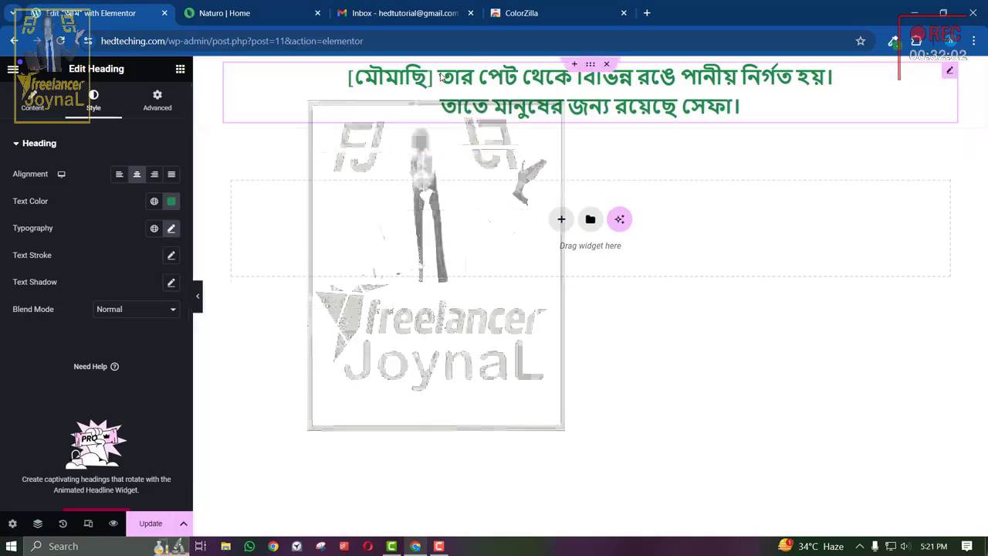
pyautogui.click(252, 5)
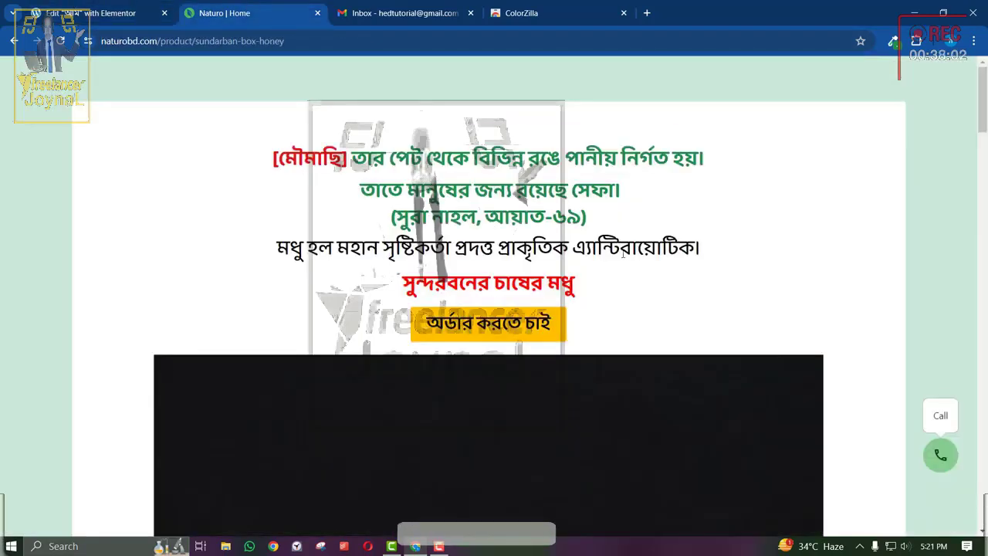
pyautogui.moveTo(589, 224); pyautogui.dragTo(240, 191)
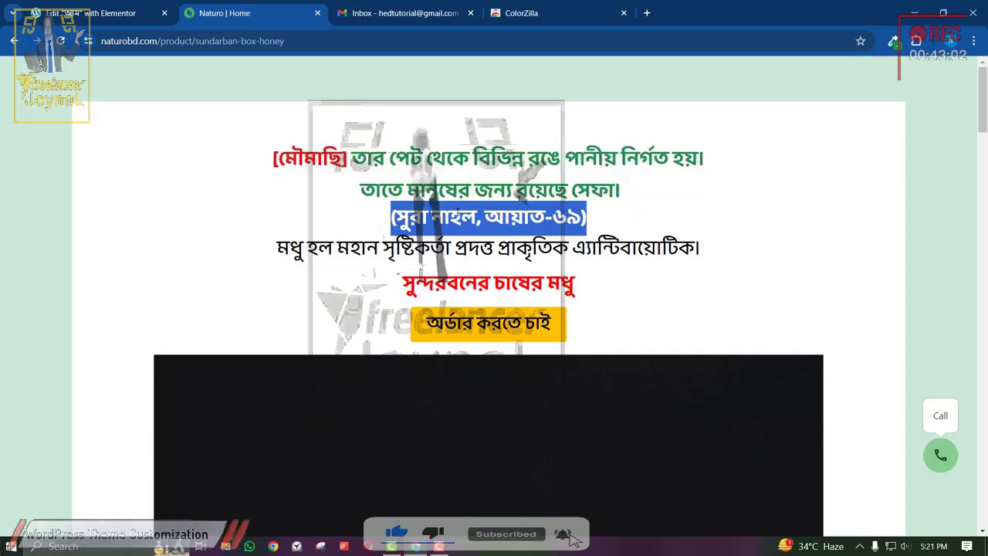
pyautogui.rightClick(458, 213)
pyautogui.click(474, 221)
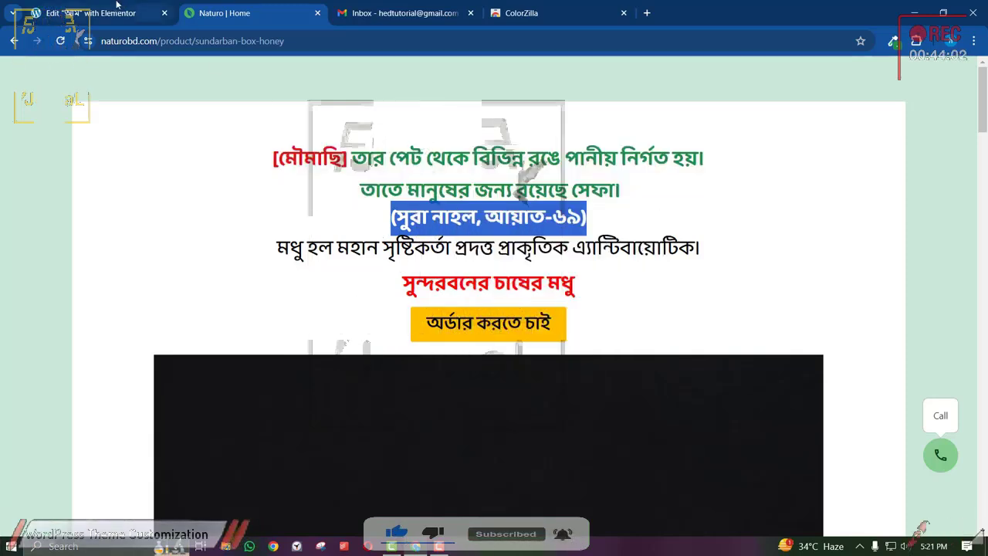
pyautogui.click(92, 13)
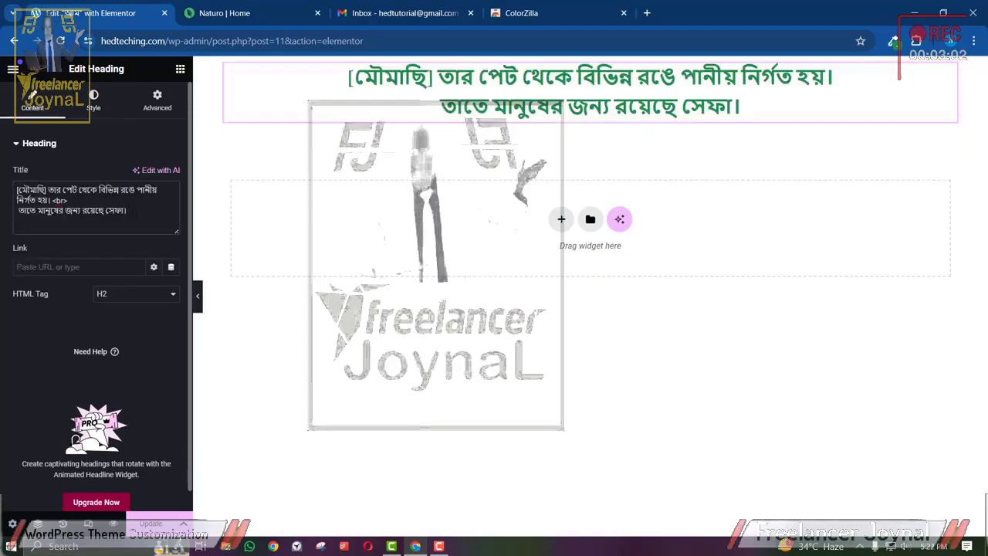
pyautogui.write('<br>')
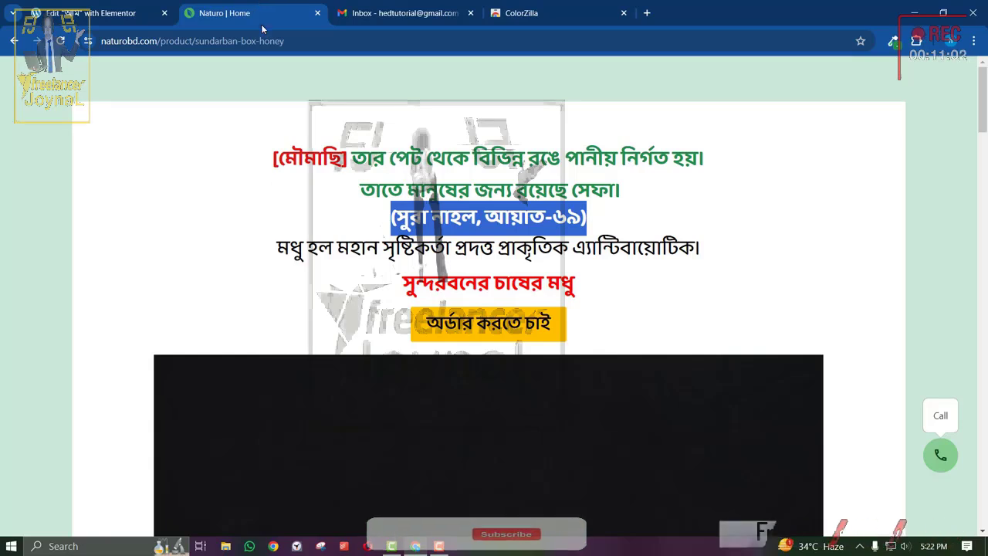
pyautogui.click(282, 201)
pyautogui.click(106, 5)
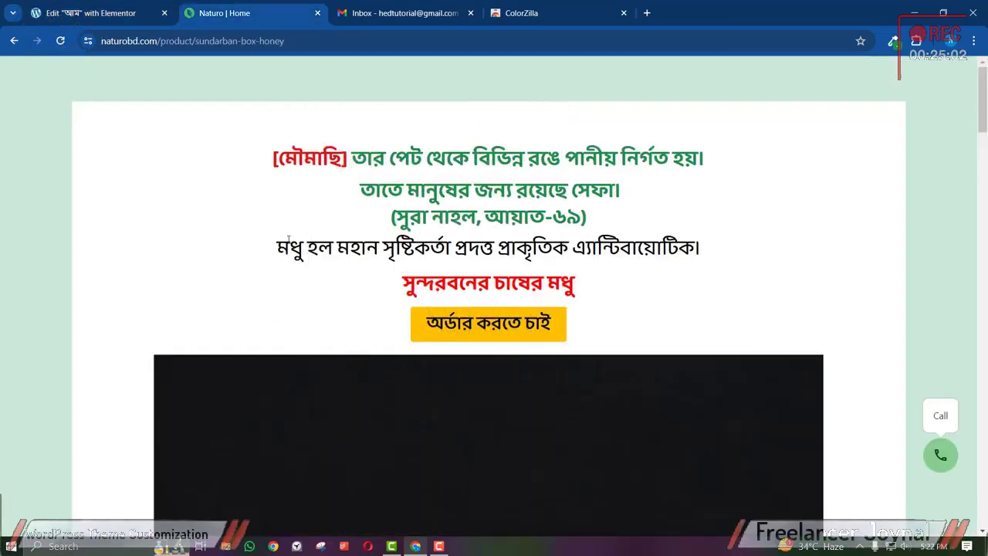
# Duplicate the green three-line heading in the Elementor page.
pyautogui.tripleClick(288, 239)
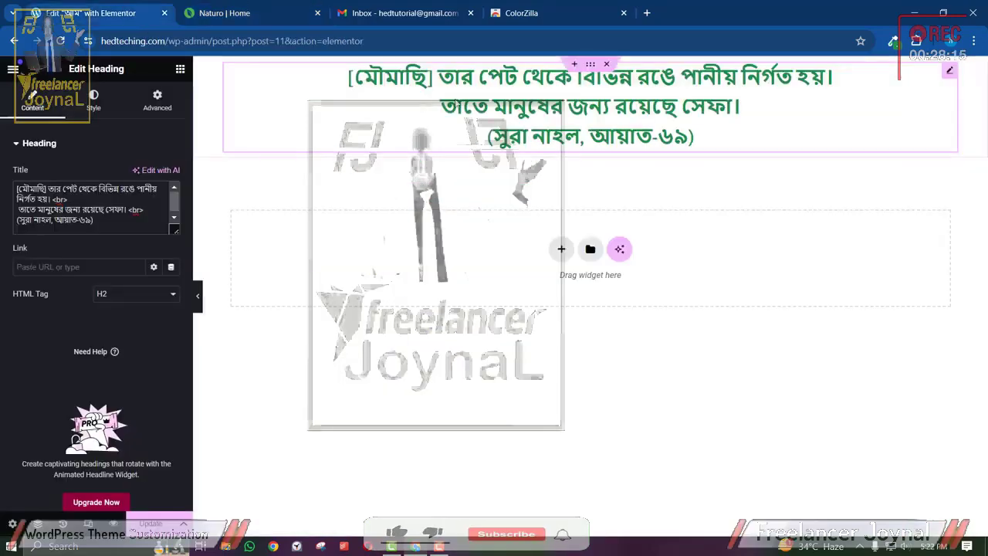
pyautogui.rightClick(457, 102)
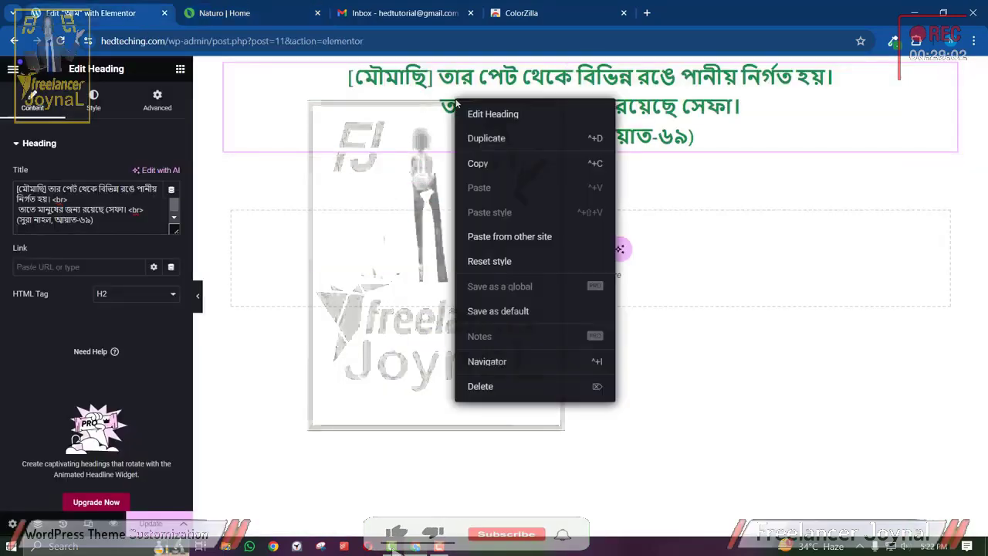
pyautogui.click(474, 161)
pyautogui.rightClick(567, 80)
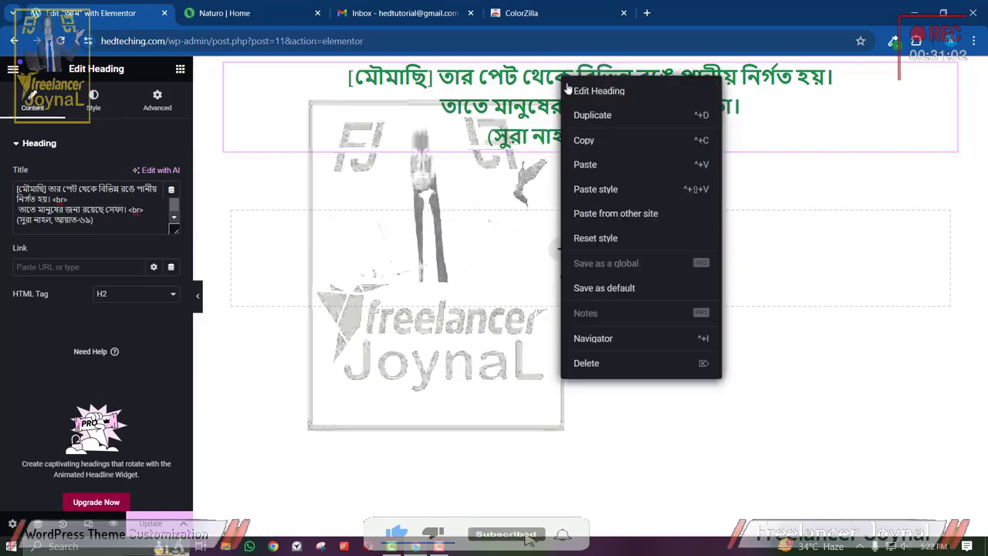
pyautogui.click(576, 113)
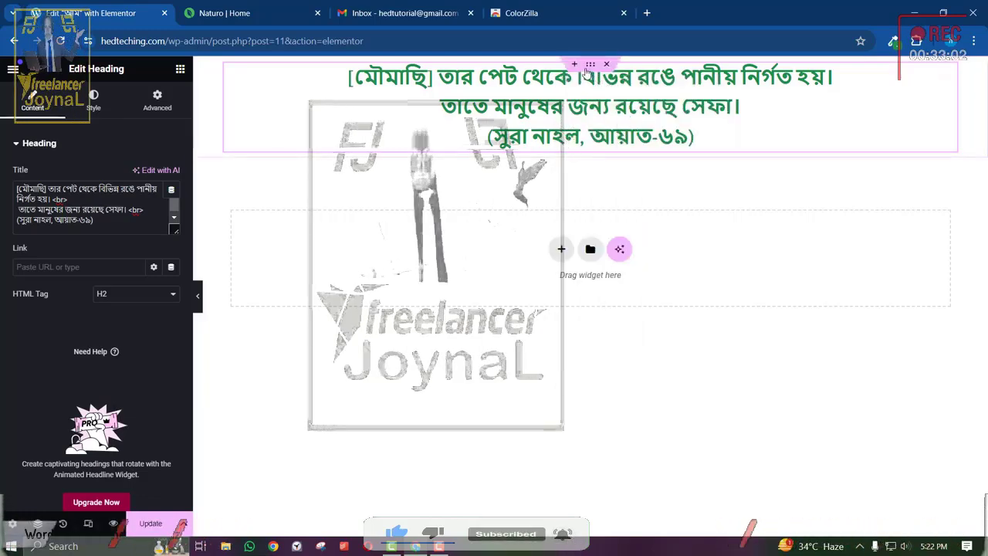
pyautogui.rightClick(588, 67)
pyautogui.click(604, 104)
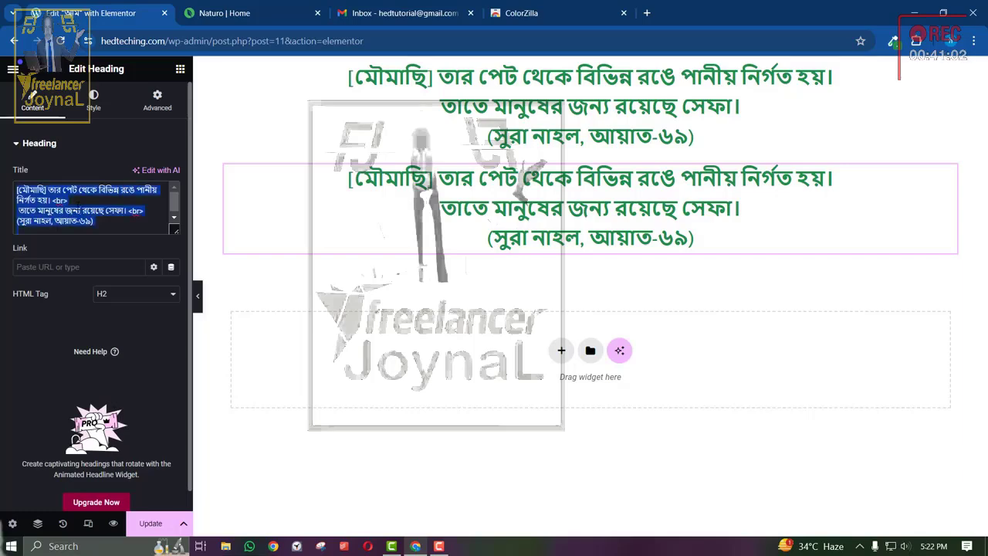
# Replace the duplicated heading's title with "মধু হল মহান সৃষ্টিকর্তা প্রদত্ত প্রাকৃতিক এ্যান্টিবায়োটিক।" copied from the reference page.
pyautogui.press('BackSpace')
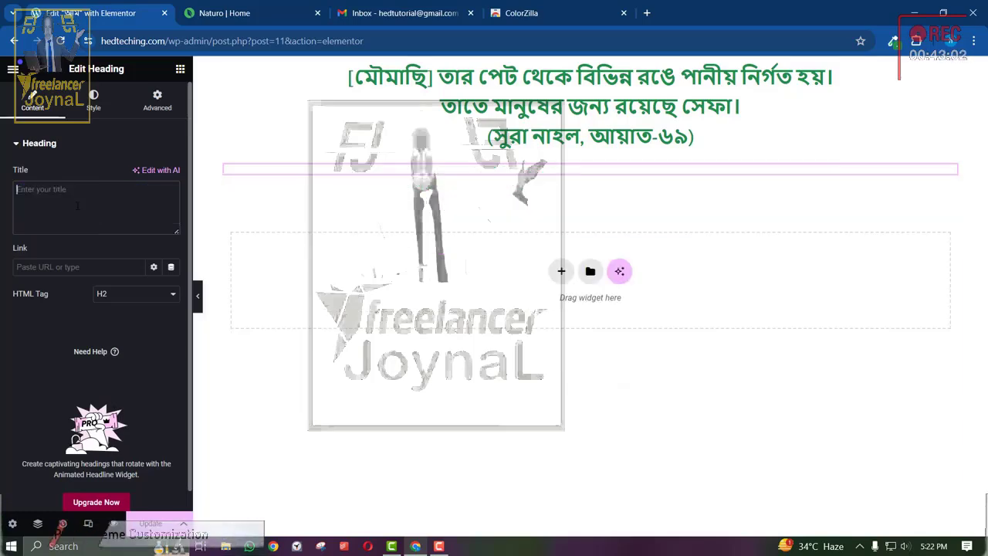
pyautogui.hotkey('ctrl', 'v')
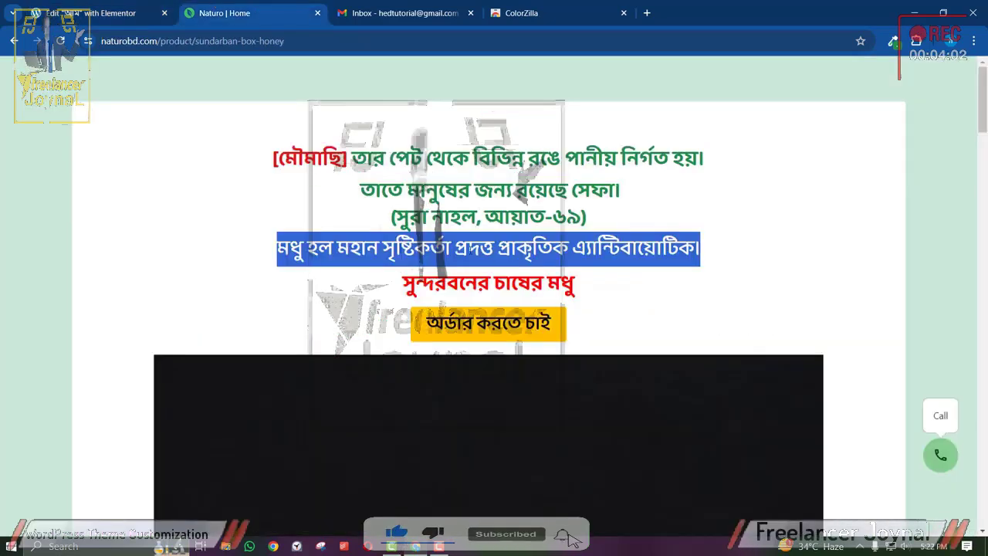
pyautogui.rightClick(467, 249)
pyautogui.click(486, 261)
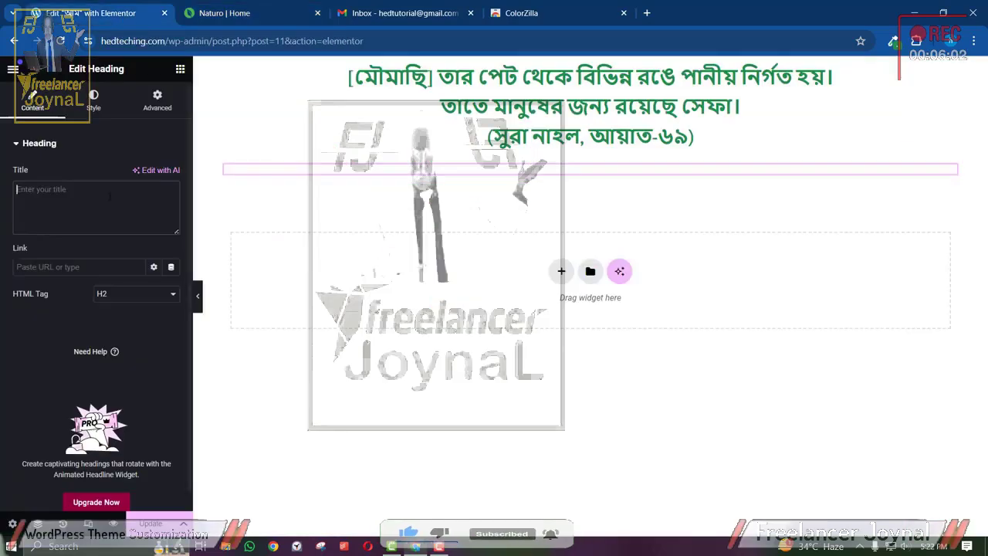
pyautogui.hotkey('ctrl', 'v')
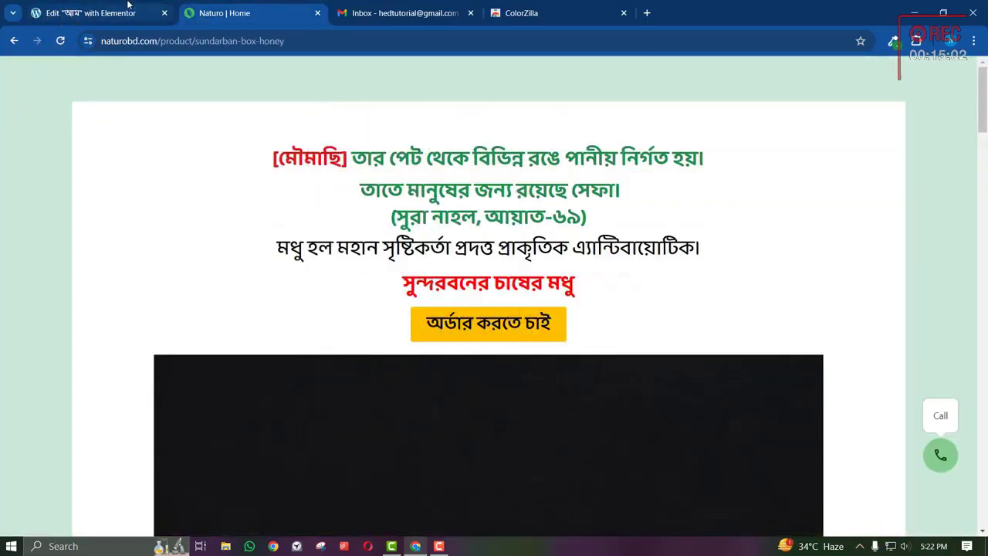
pyautogui.click(128, 5)
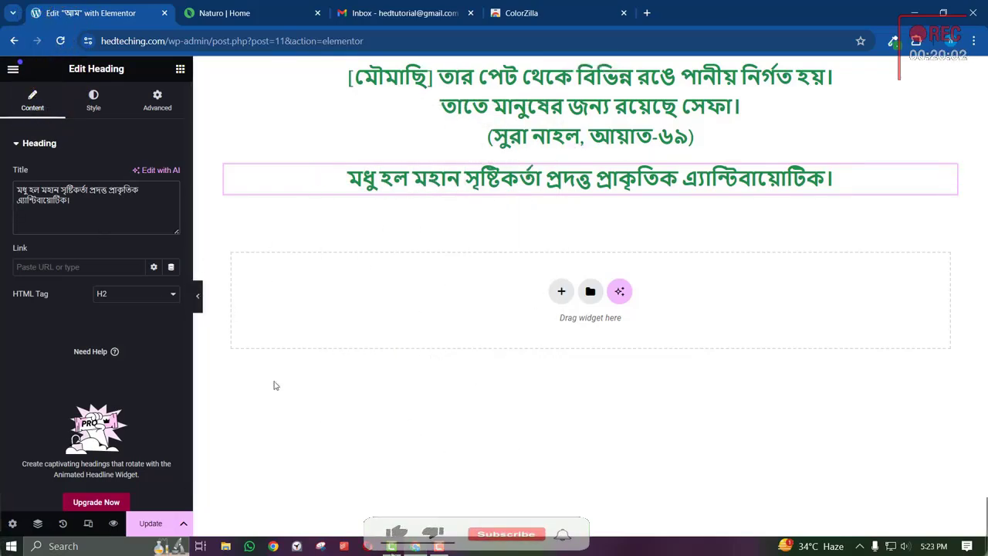
# Set the second heading's text color to black (#000000) and preview the page with the editing panel hidden.
pyautogui.click(94, 102)
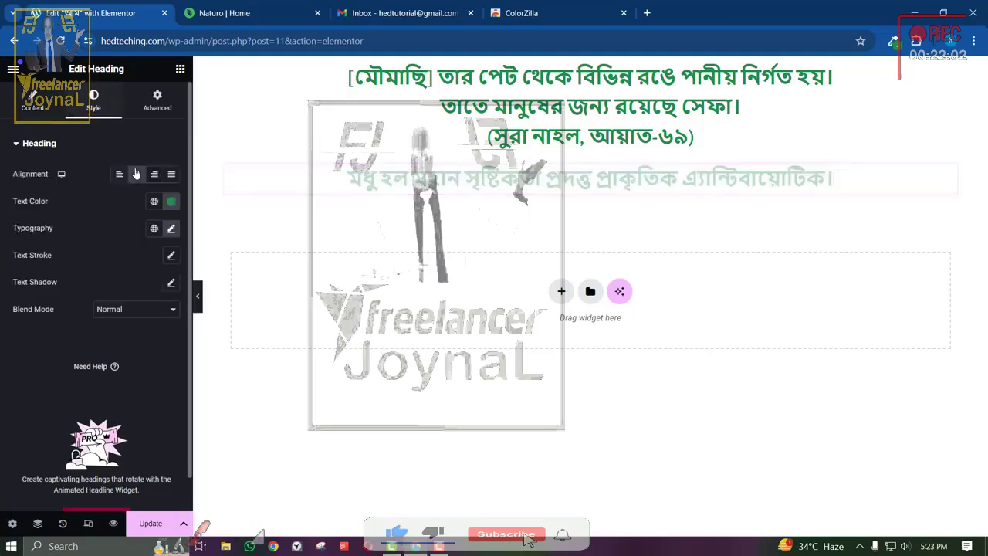
pyautogui.click(170, 201)
pyautogui.click(123, 346)
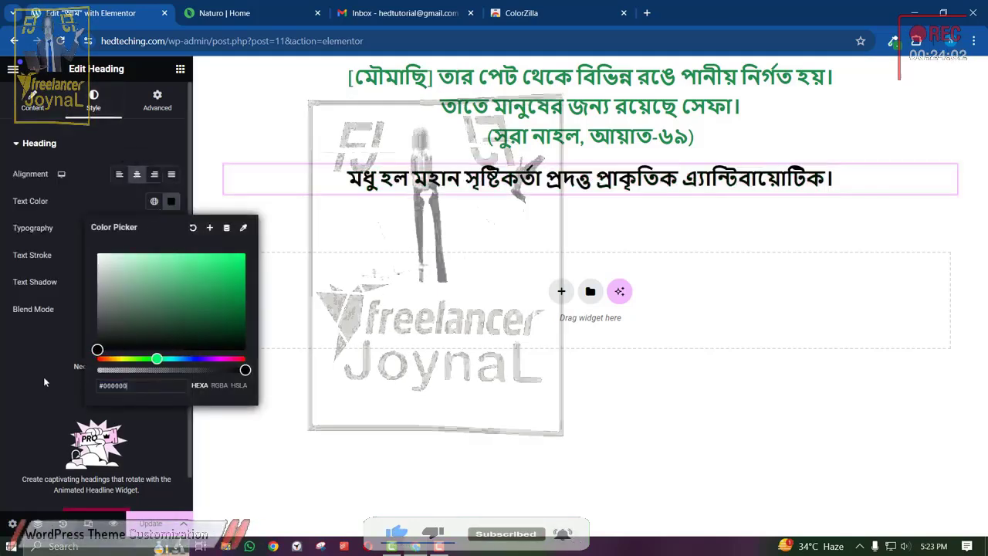
pyautogui.click(43, 377)
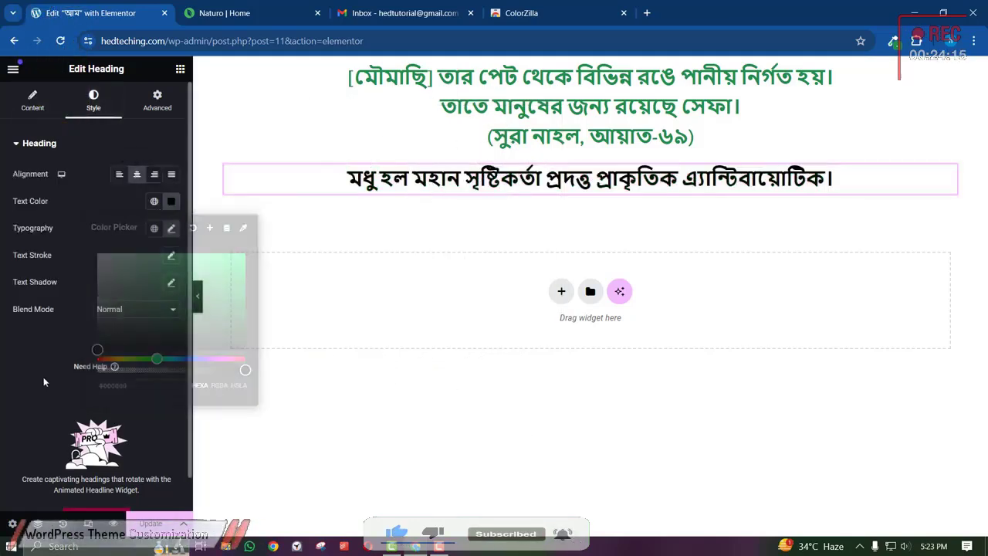
pyautogui.click(197, 296)
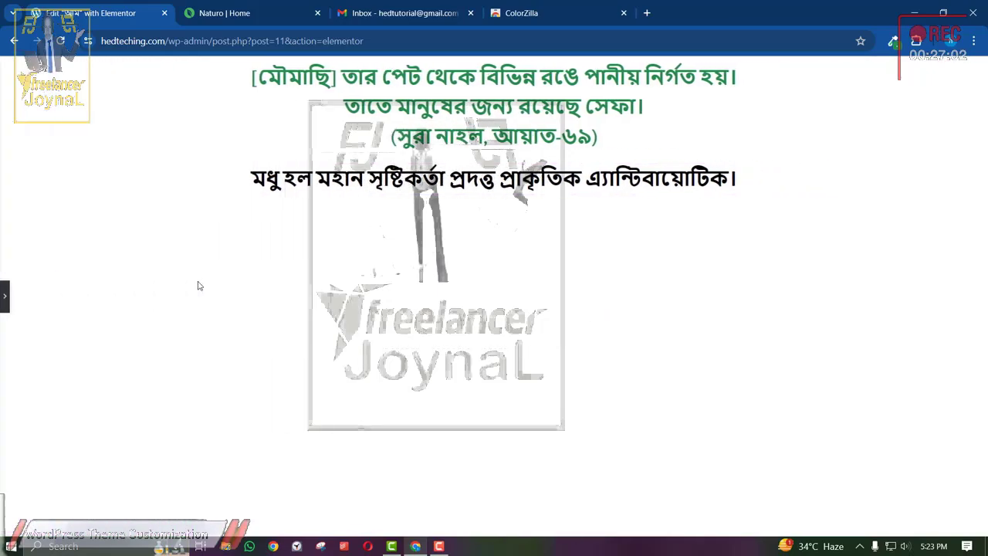
pyautogui.click(4, 299)
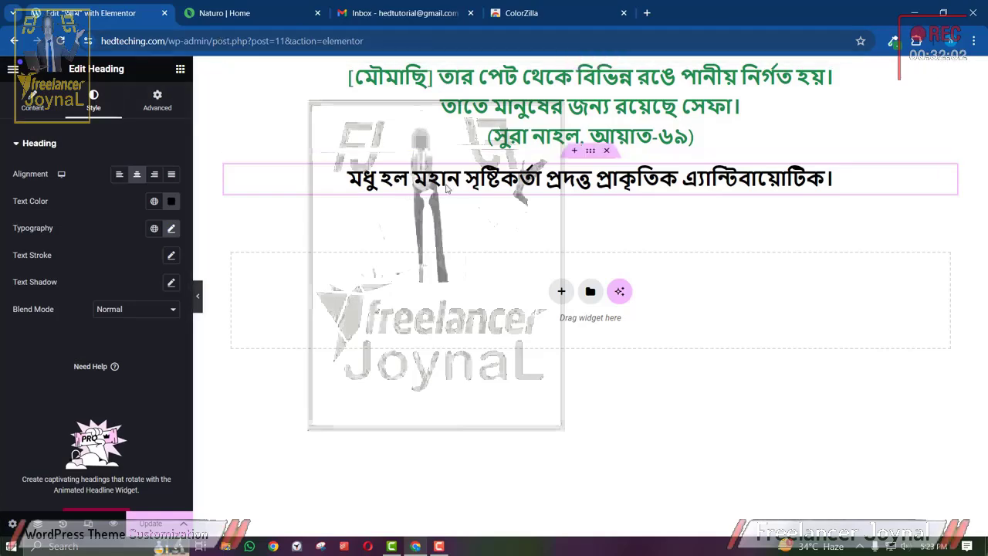
# Duplicate the black heading and replace the copy's title with "সুন্দরবনের চাষের মধু" copied from the reference page.
pyautogui.rightClick(446, 189)
pyautogui.click(481, 217)
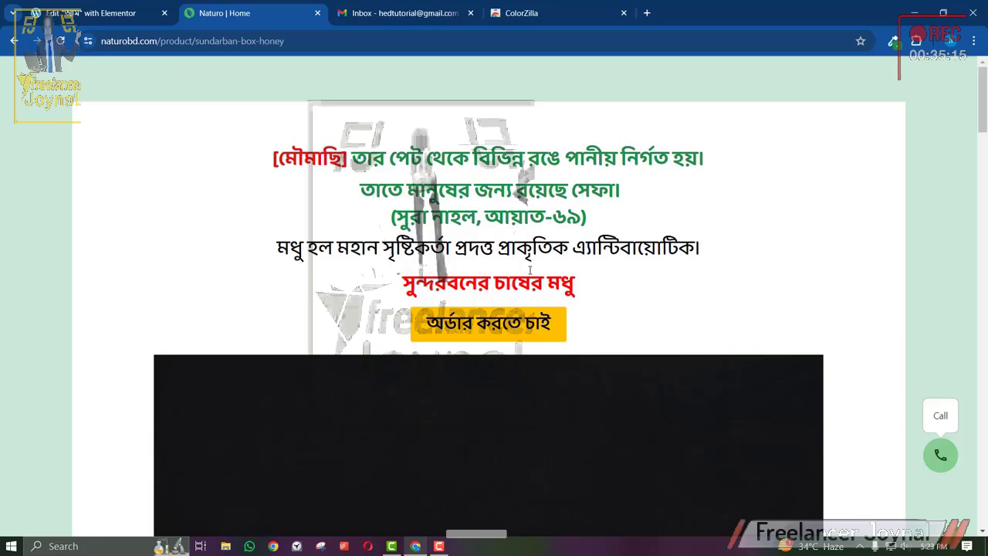
pyautogui.doubleClick(519, 283)
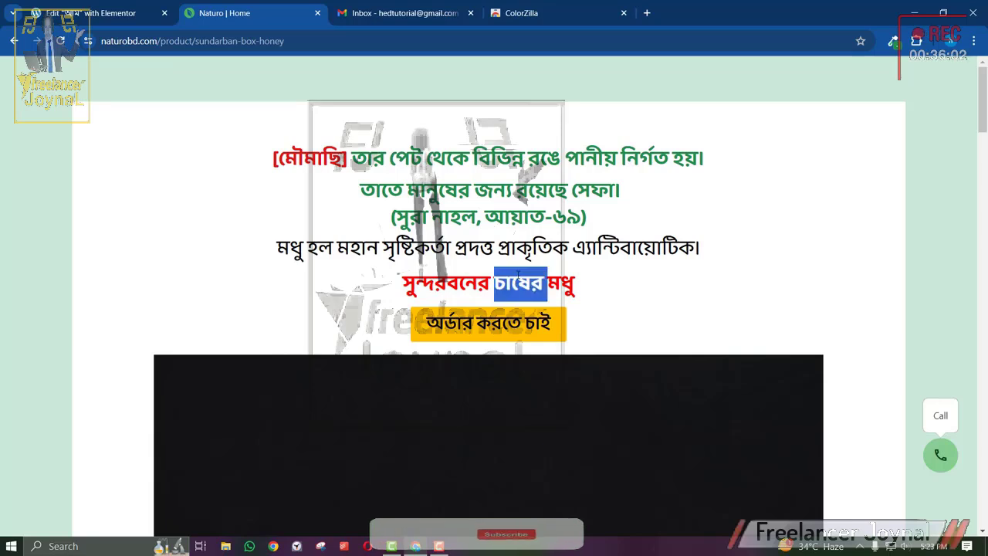
pyautogui.tripleClick(518, 281)
pyautogui.rightClick(516, 274)
pyautogui.click(540, 285)
pyautogui.click(132, 14)
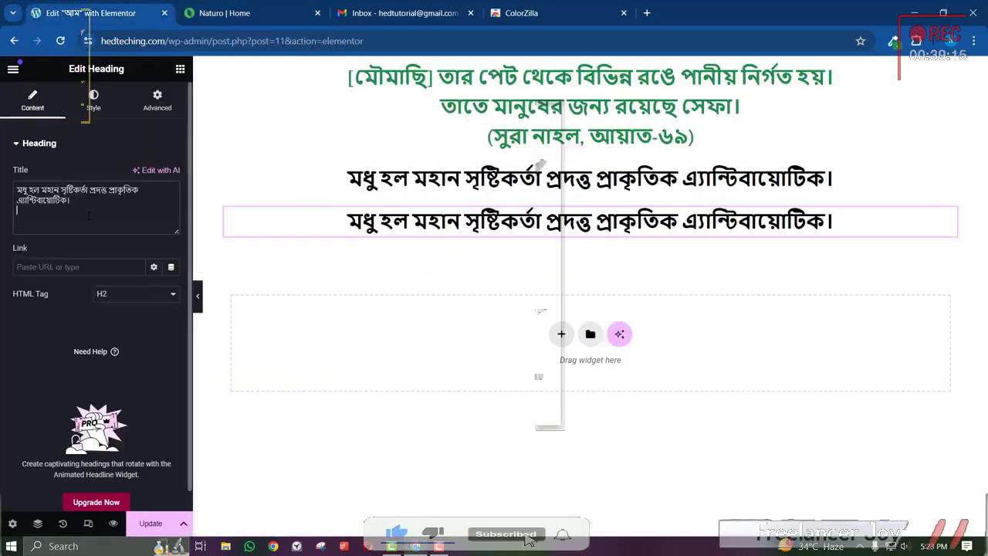
pyautogui.tripleClick(89, 216)
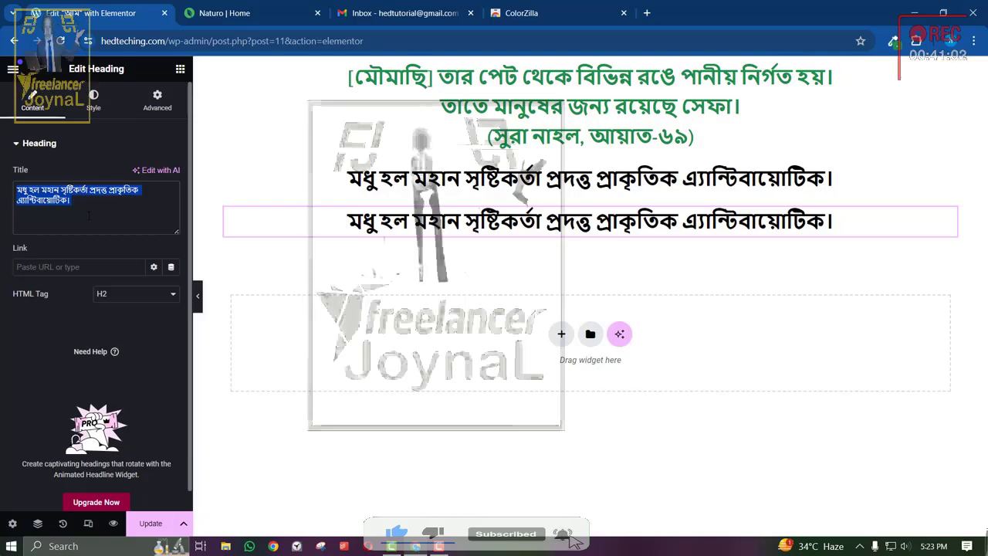
pyautogui.rightClick(89, 216)
pyautogui.click(123, 309)
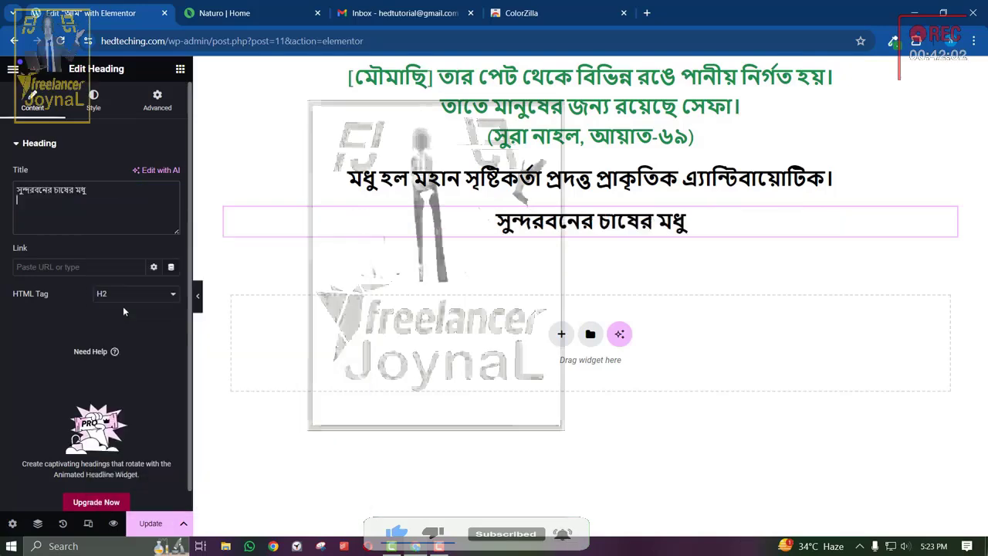
# Set the third heading's text color to red (#FF0000) and compare it with the reference page.
pyautogui.click(96, 104)
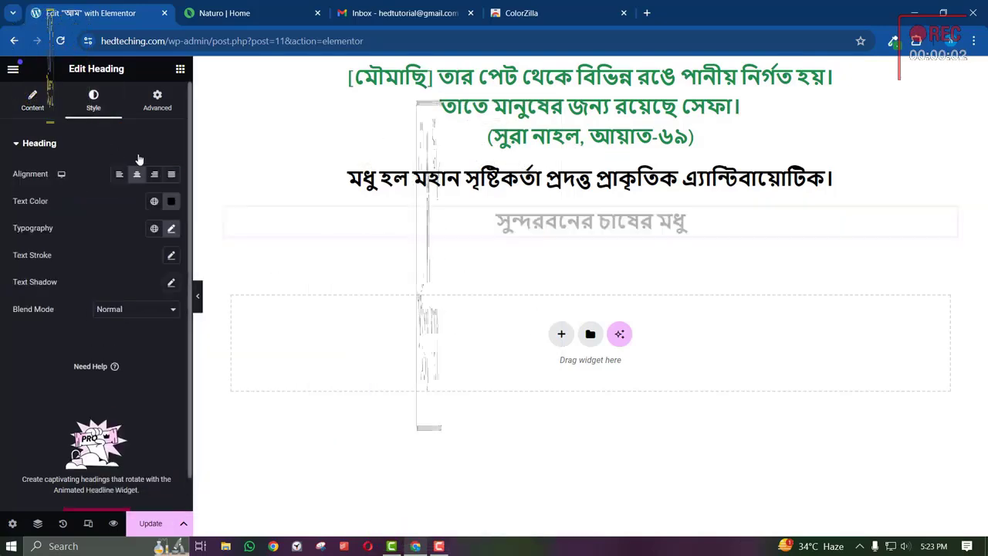
pyautogui.click(171, 202)
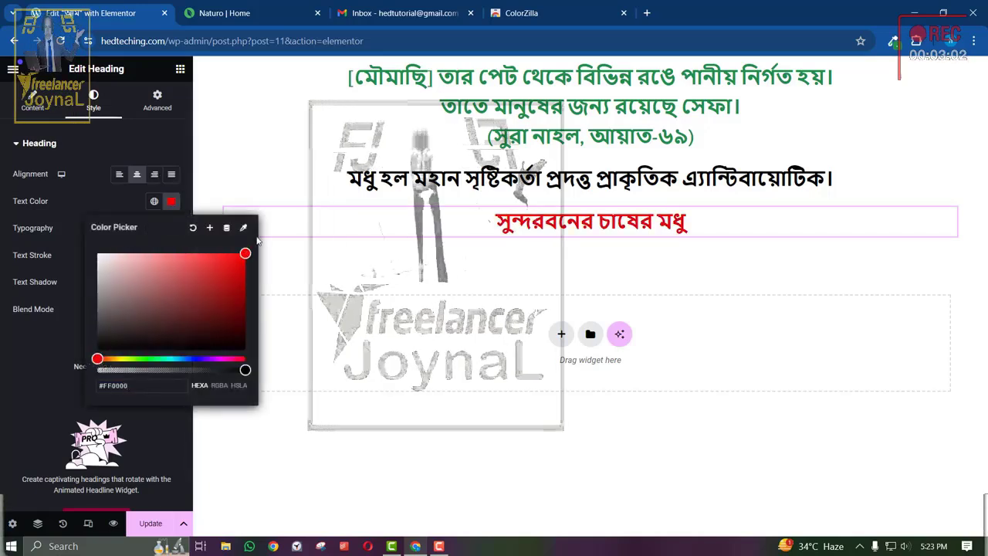
pyautogui.click(220, 10)
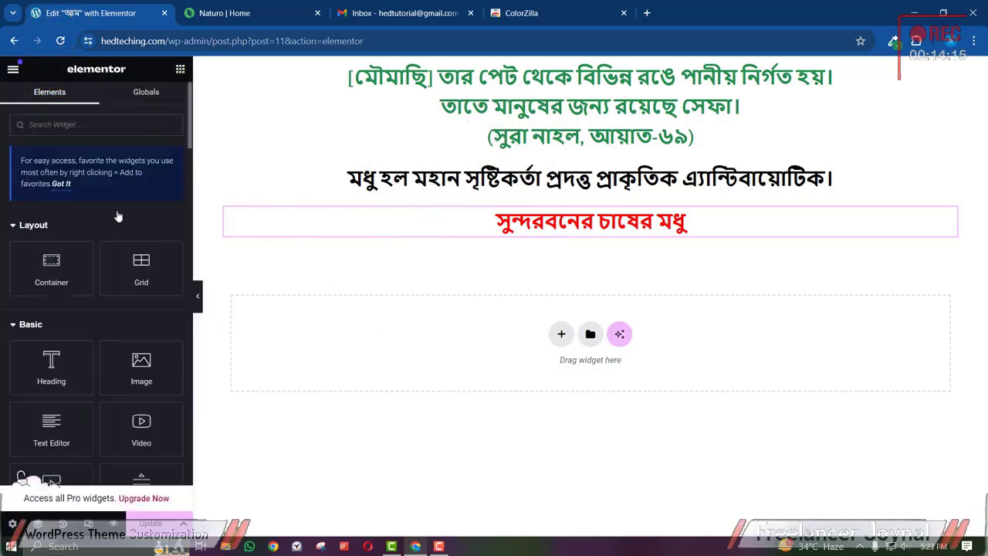
# Add a Button widget below the red heading and center-align it.
pyautogui.scroll(-3, 110, 329)
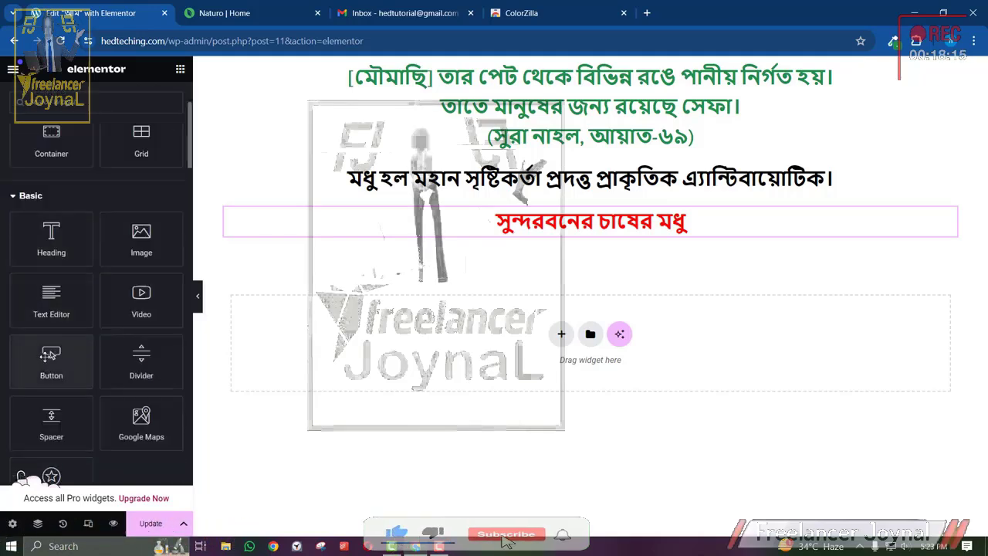
pyautogui.moveTo(48, 354); pyautogui.dragTo(566, 243)
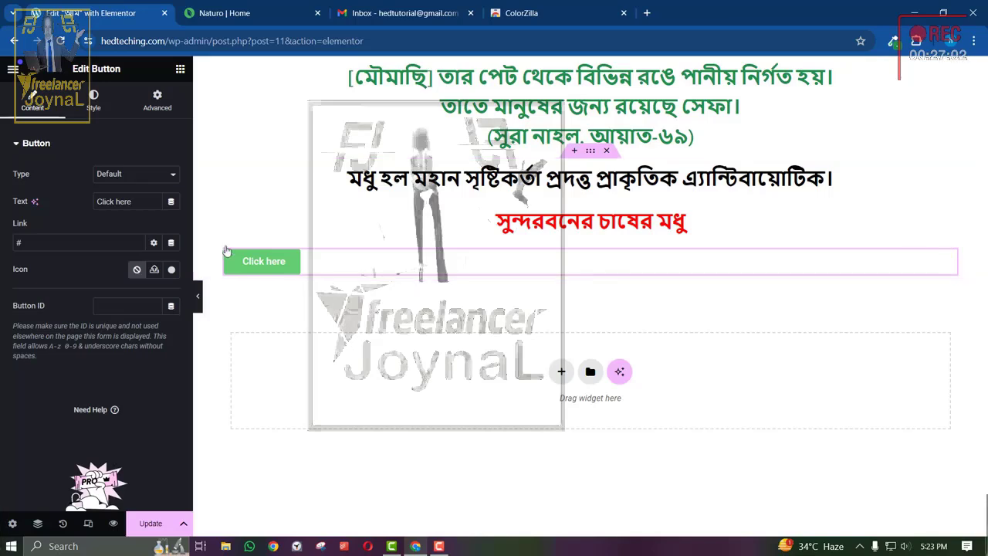
pyautogui.click(96, 108)
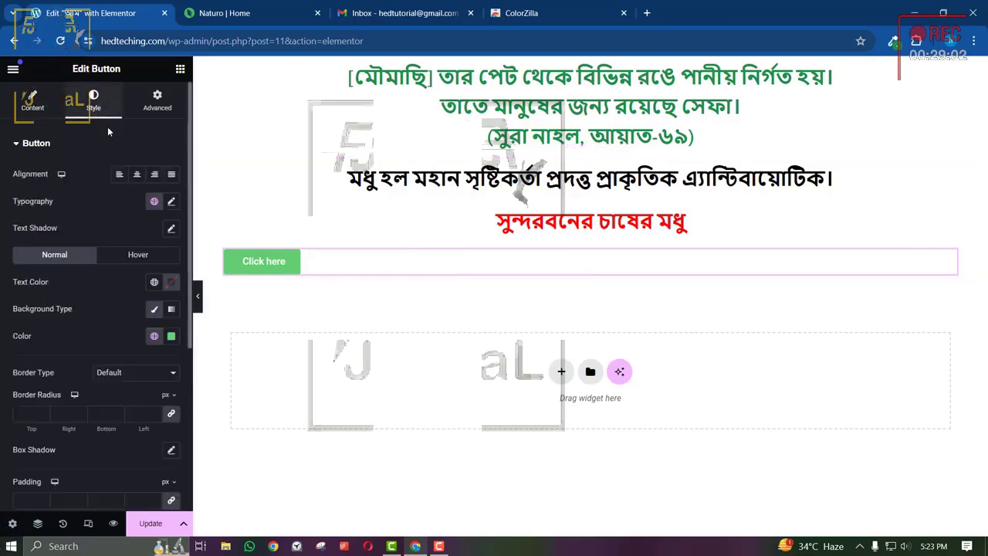
pyautogui.click(137, 175)
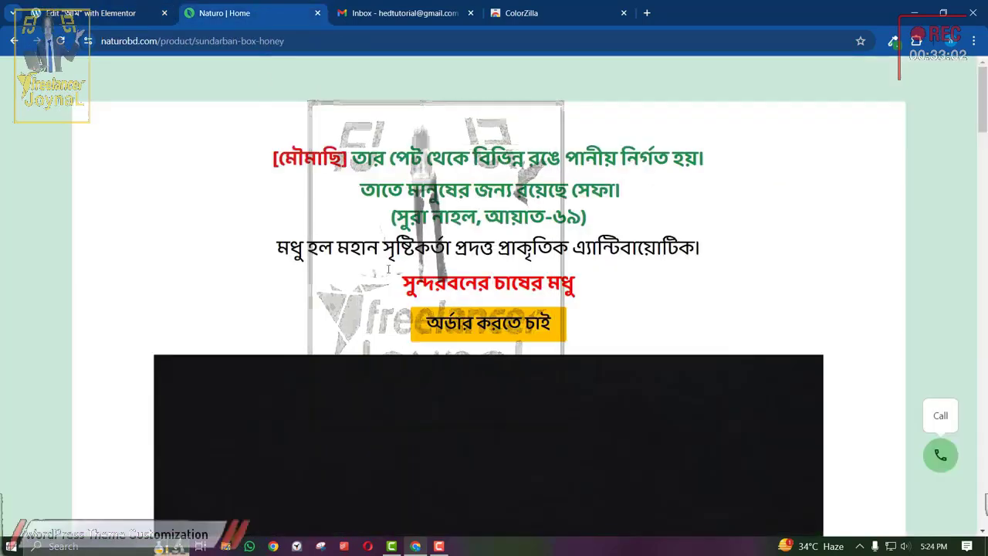
# Set the button's text to "অর্ডার করতে চাই", matching the order button on the reference page.
pyautogui.click(144, 9)
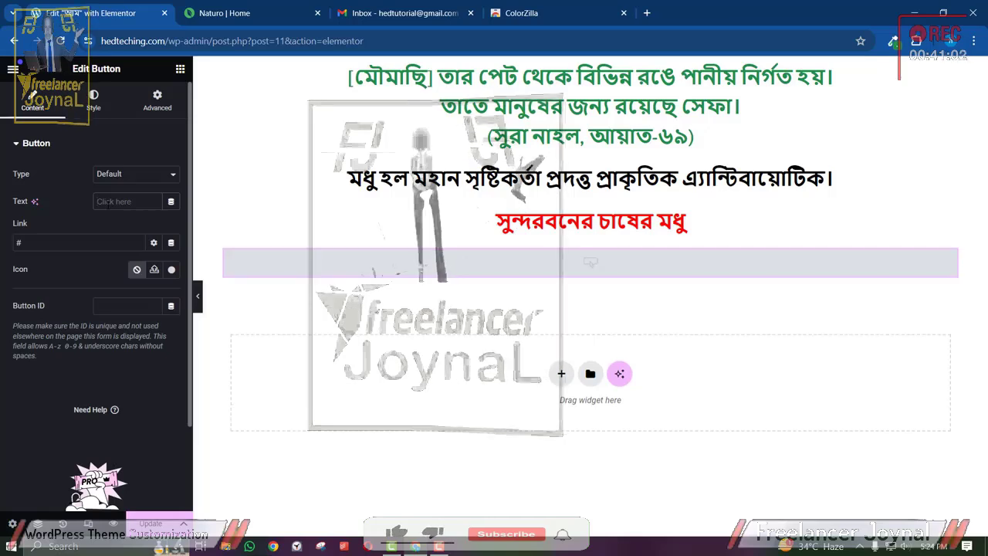
pyautogui.write('or')
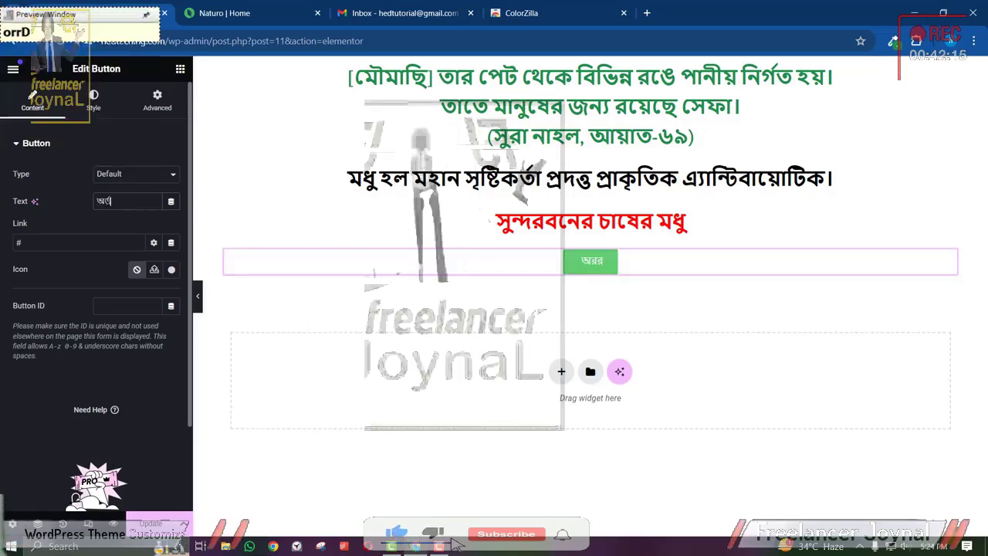
pyautogui.write('der korte ca')
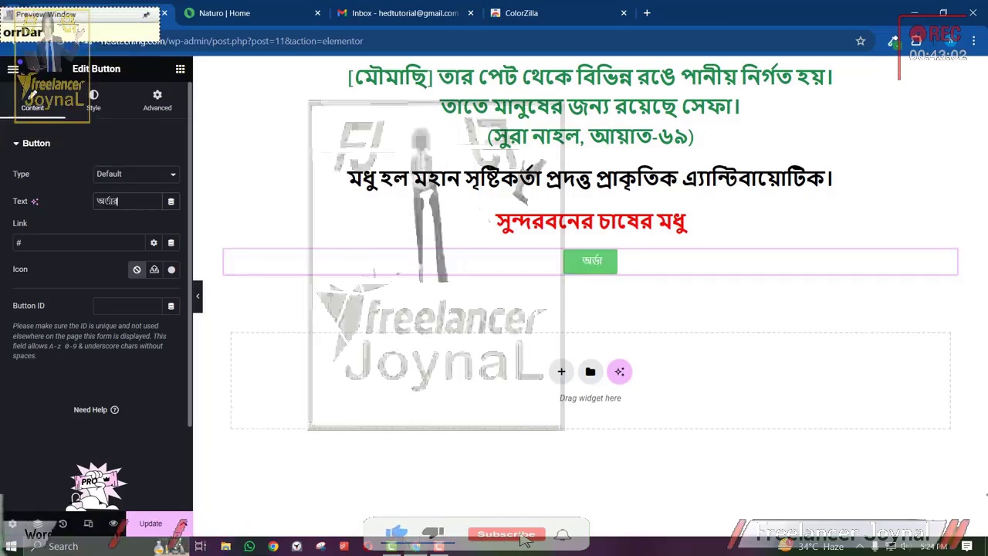
pyautogui.write('i')
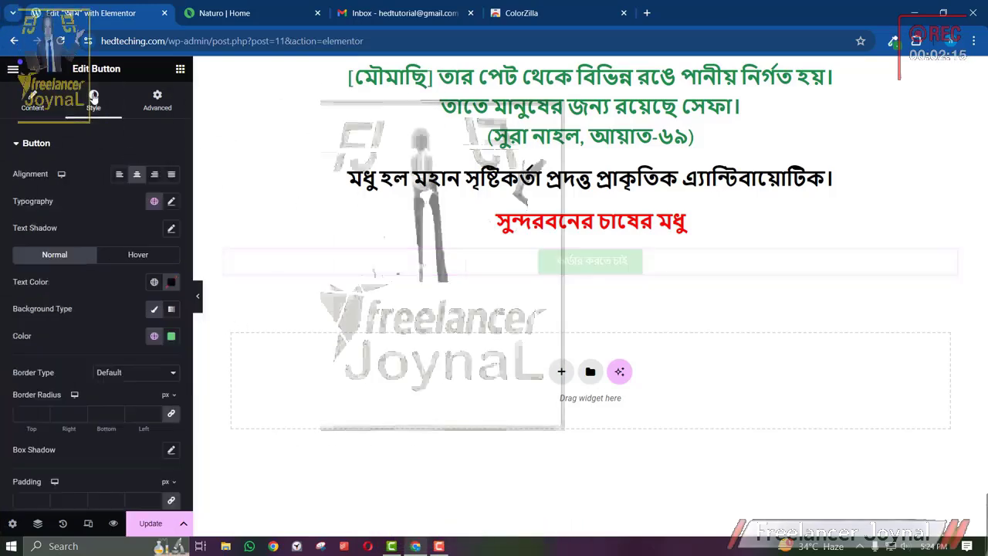
# Sample the reference page's order button color with ColorZilla and apply #FFC100 as the button's background color.
pyautogui.click(289, 8)
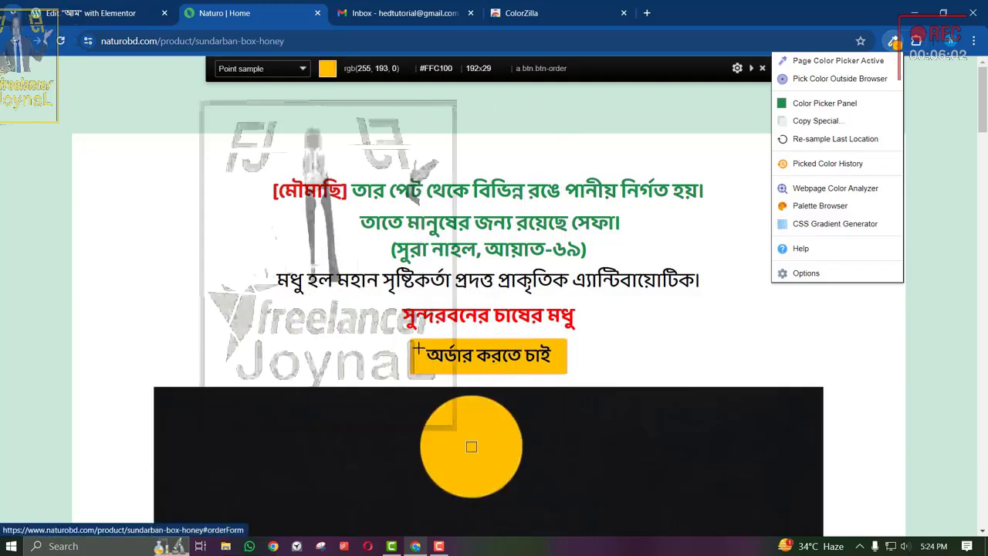
pyautogui.click(488, 356)
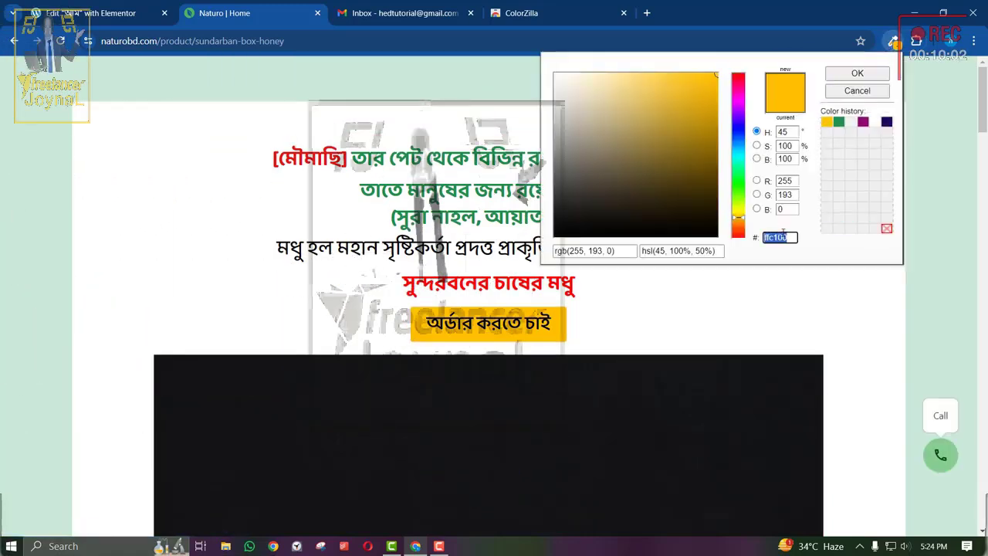
pyautogui.rightClick(781, 237)
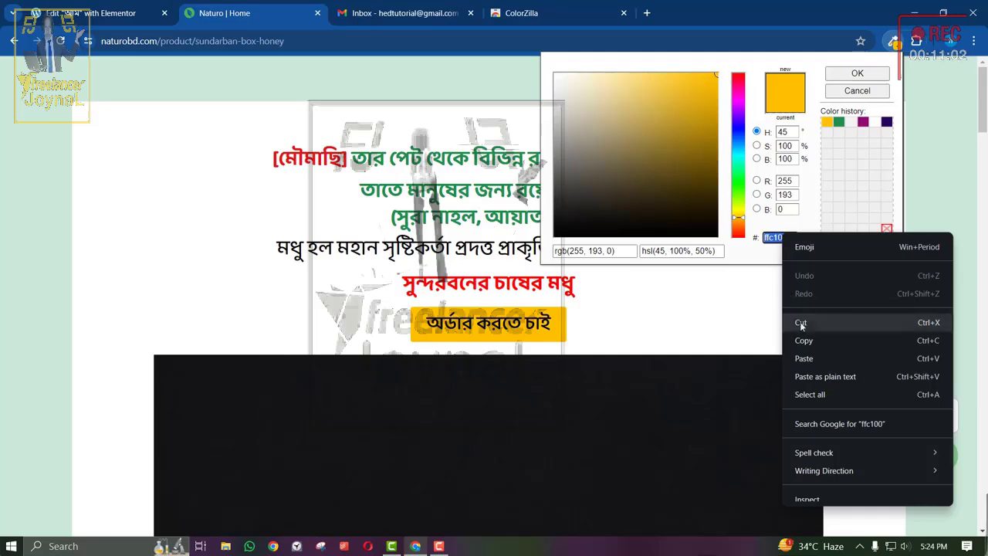
pyautogui.click(804, 341)
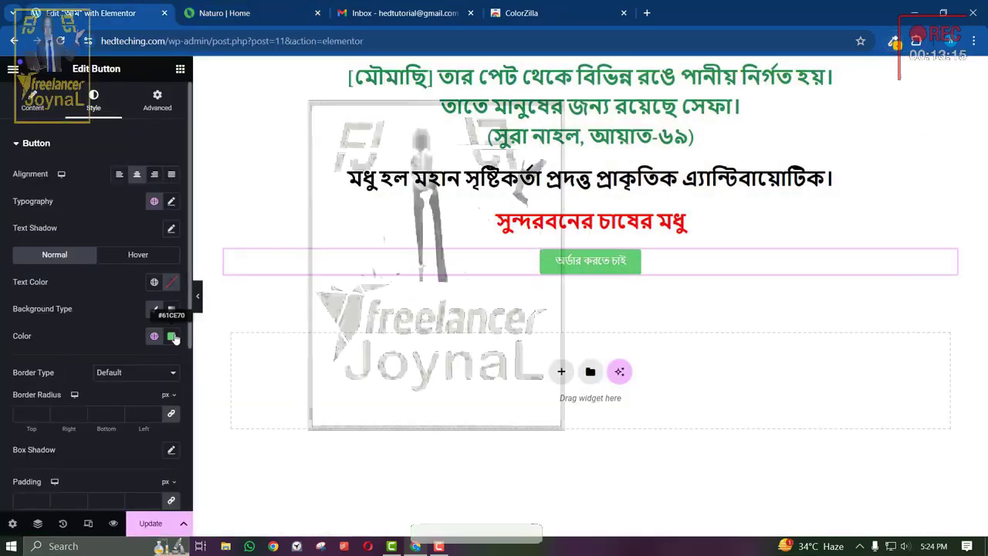
pyautogui.click(171, 336)
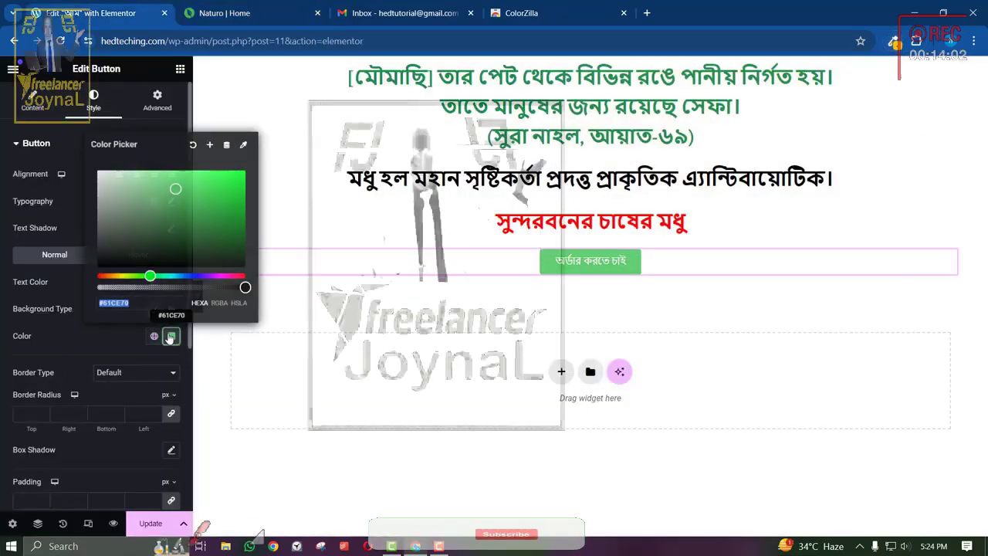
pyautogui.rightClick(144, 302)
pyautogui.click(166, 110)
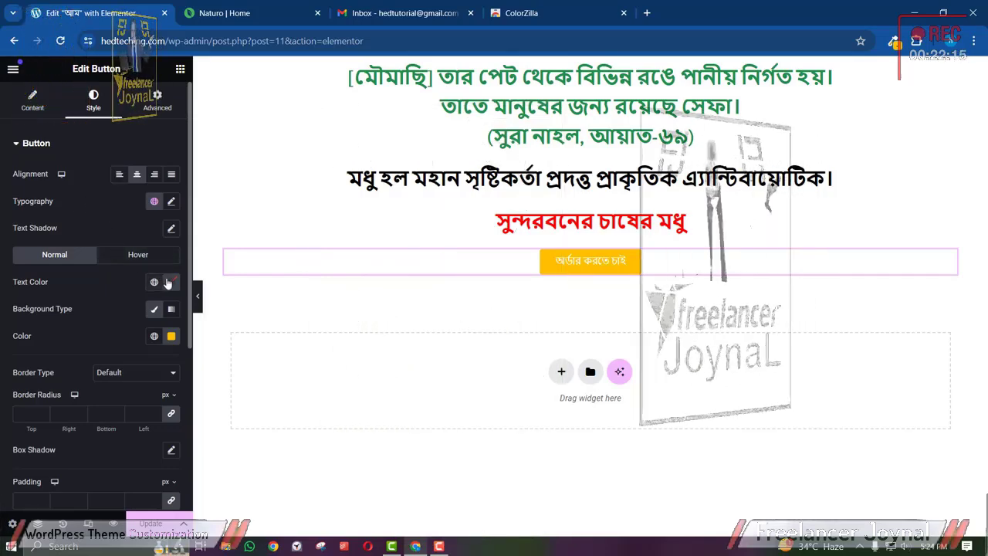
# Set the button's text color to black (#000000) and its font weight to 700 (Bold).
pyautogui.click(170, 283)
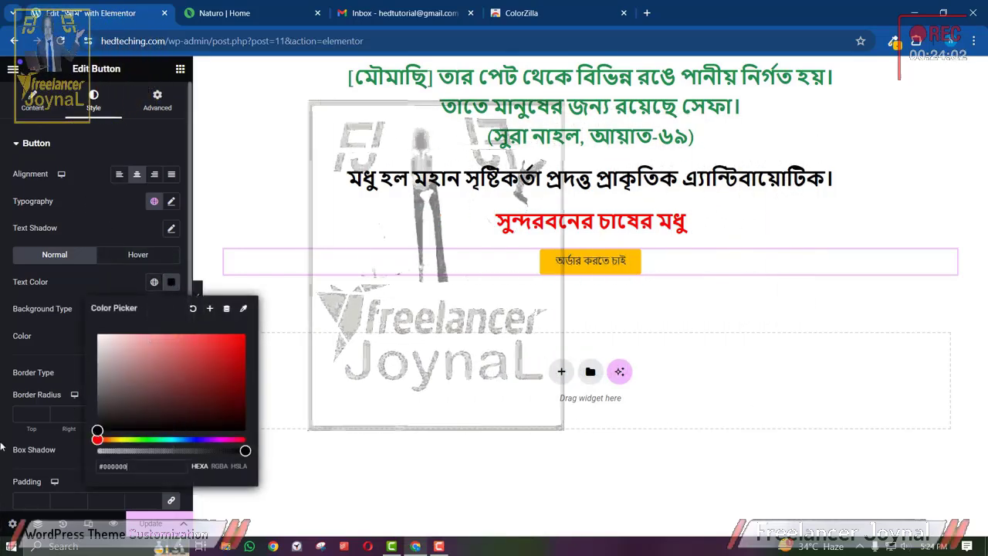
pyautogui.click(171, 202)
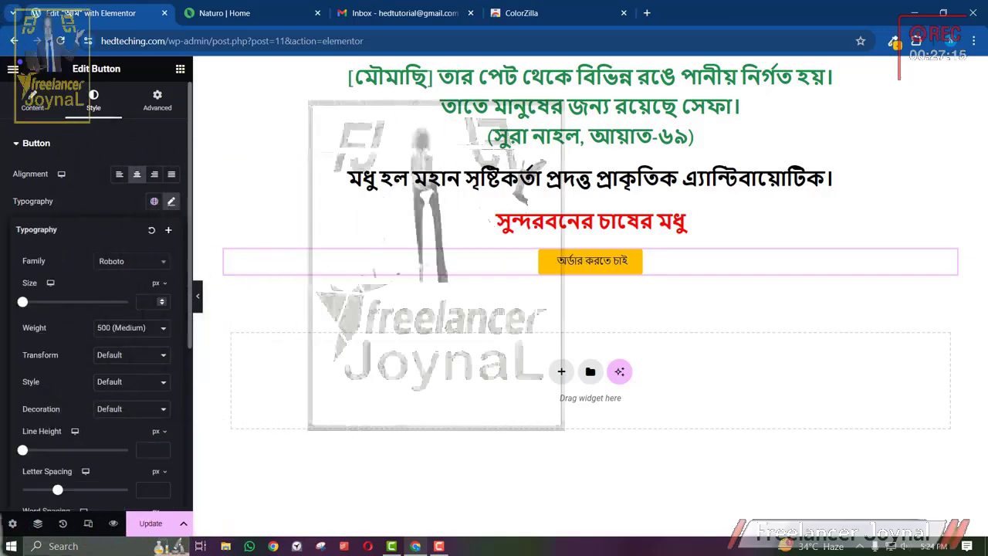
pyautogui.click(132, 328)
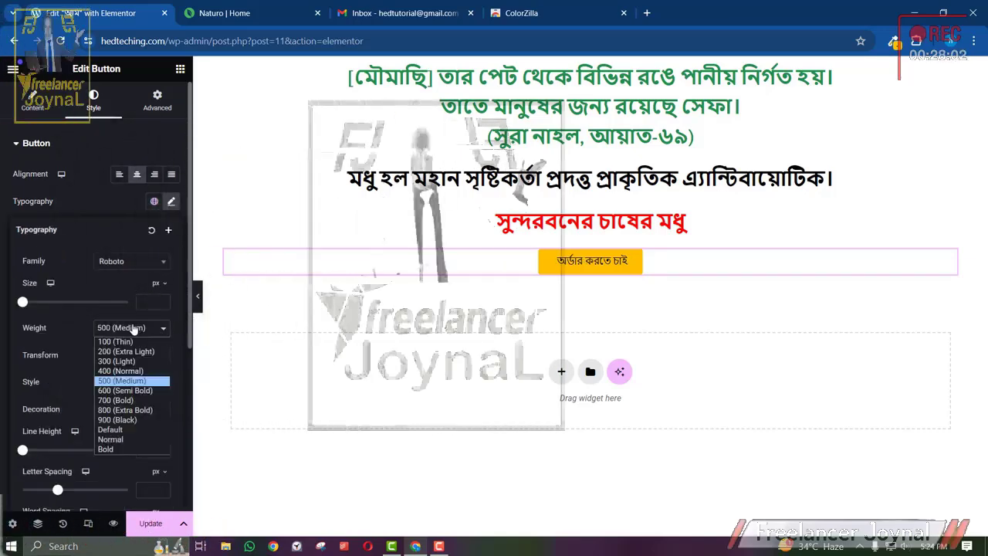
pyautogui.click(126, 401)
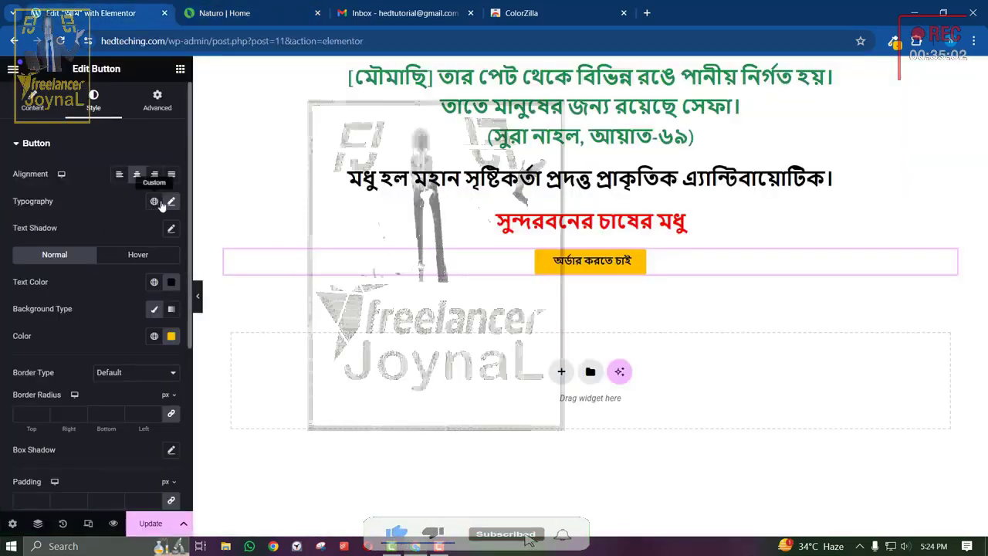
# Enlarge the button's text size to just under 23 px.
pyautogui.click(172, 202)
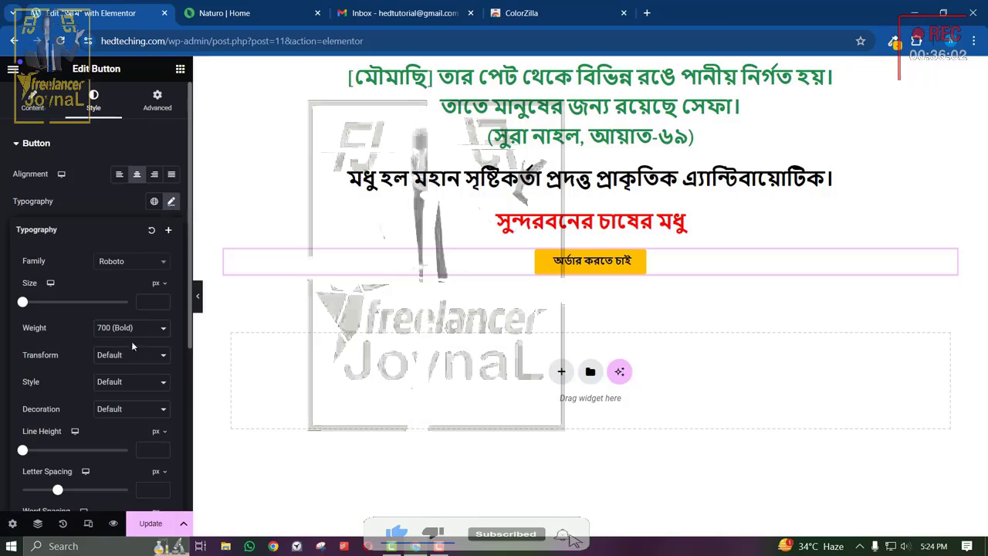
pyautogui.click(163, 300)
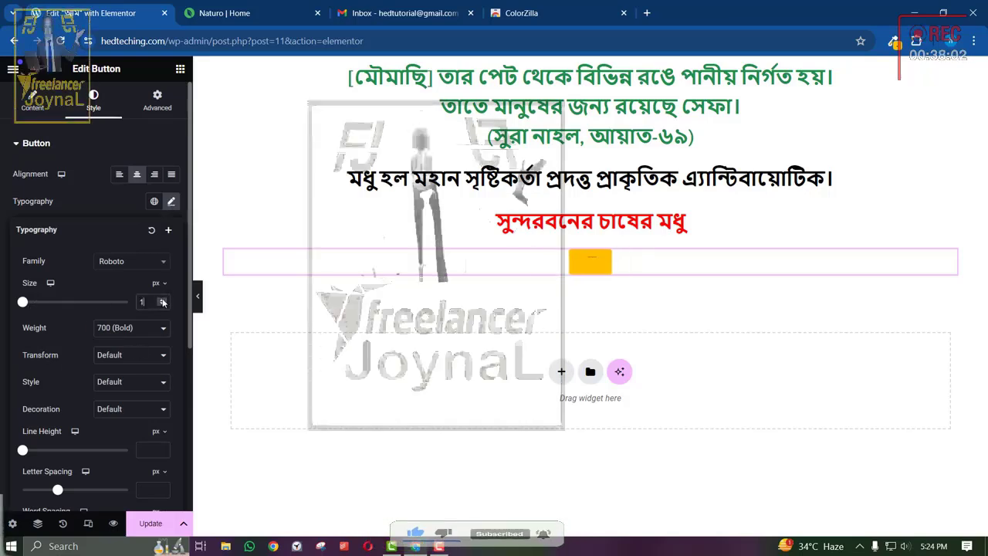
pyautogui.click(162, 300)
pyautogui.click(162, 301)
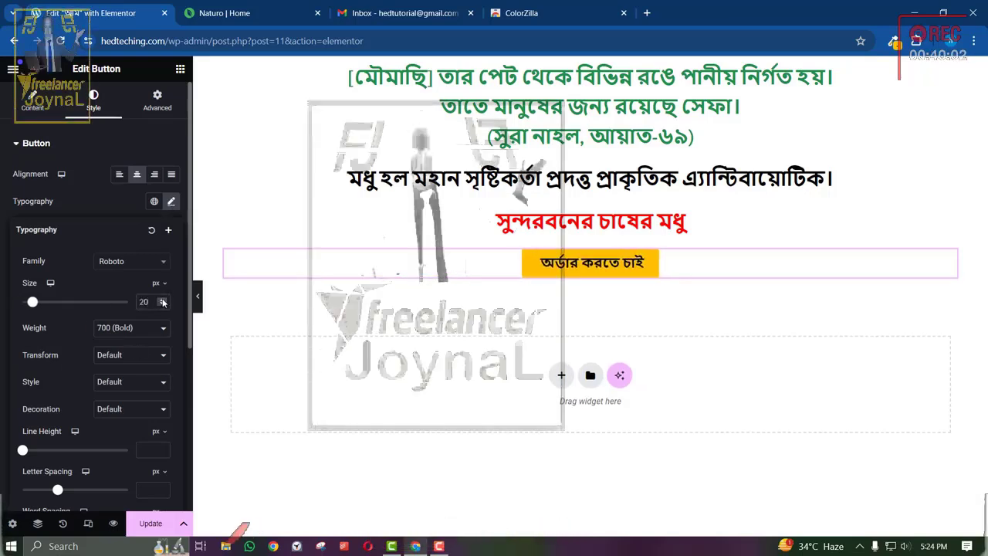
pyautogui.click(162, 300)
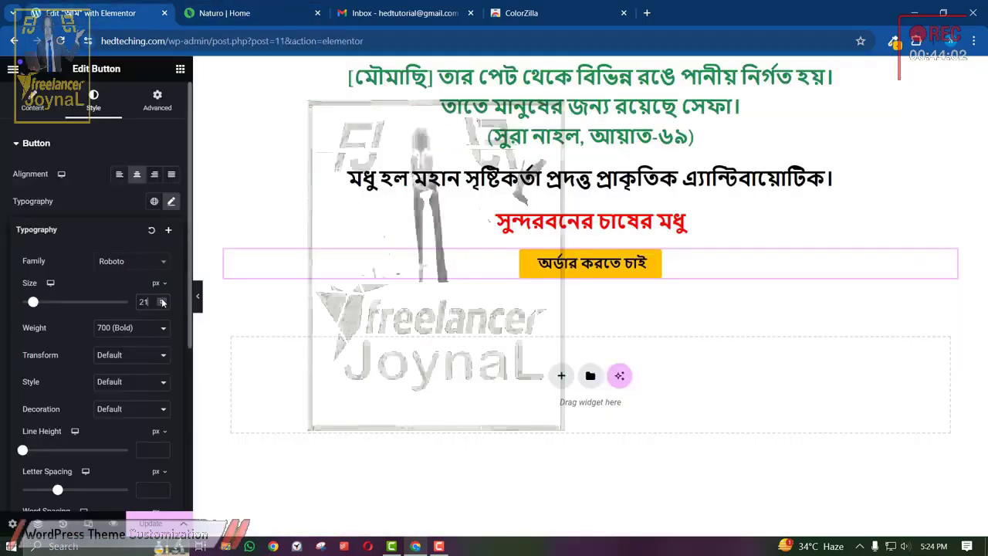
pyautogui.click(163, 301)
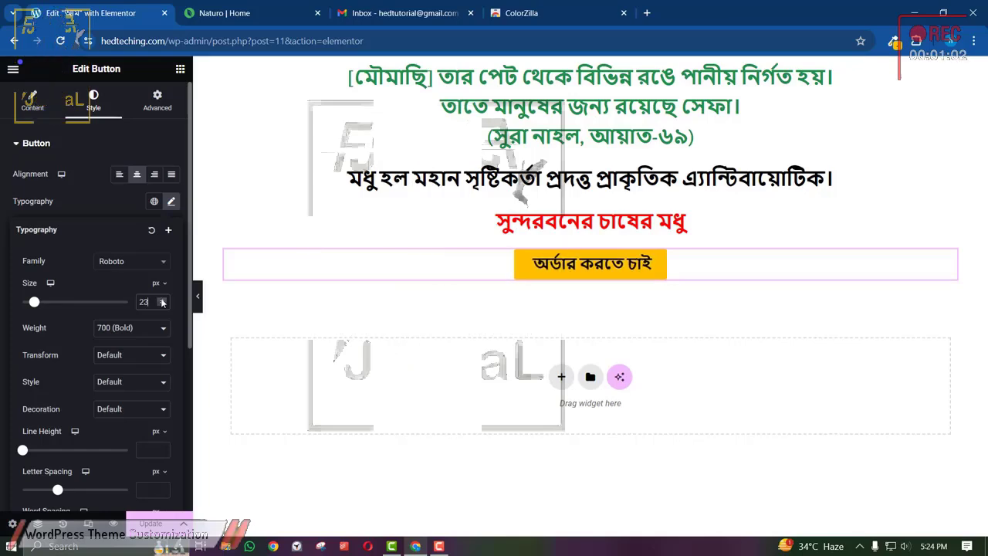
pyautogui.click(99, 150)
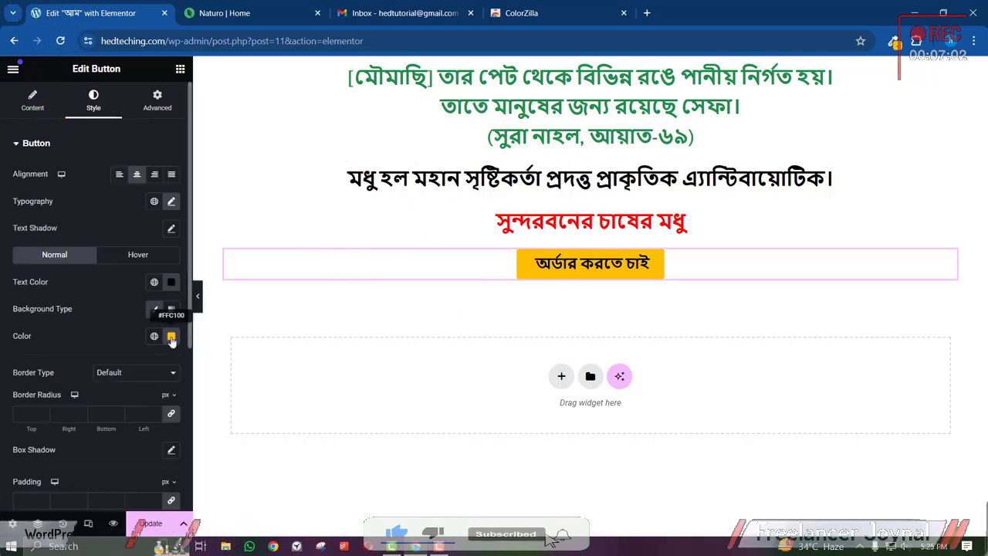
# Change the button's background color to bright green (#3BEA35).
pyautogui.click(172, 335)
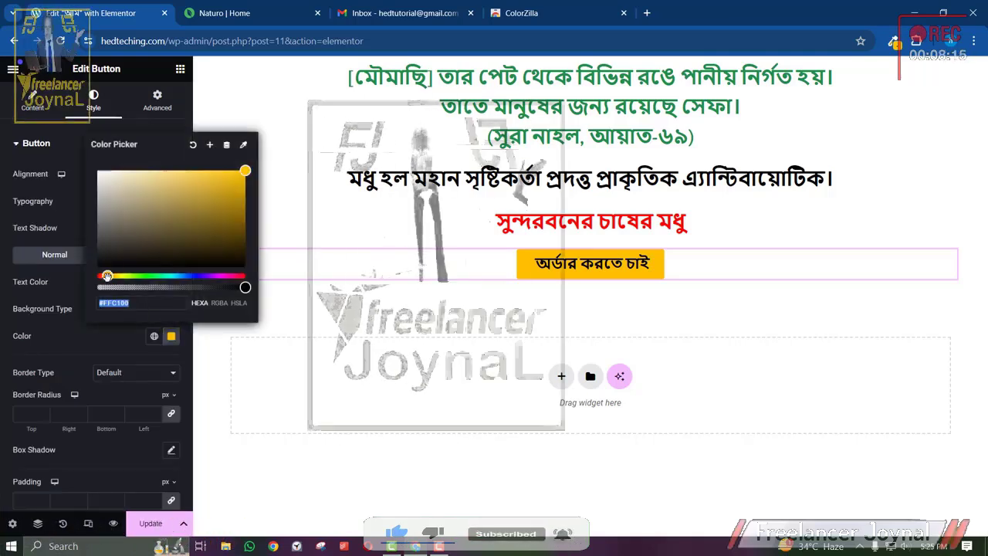
pyautogui.moveTo(107, 276)
pyautogui.mouseDown()
pyautogui.moveTo(97, 275)
pyautogui.moveTo(124, 276)
pyautogui.mouseUp()
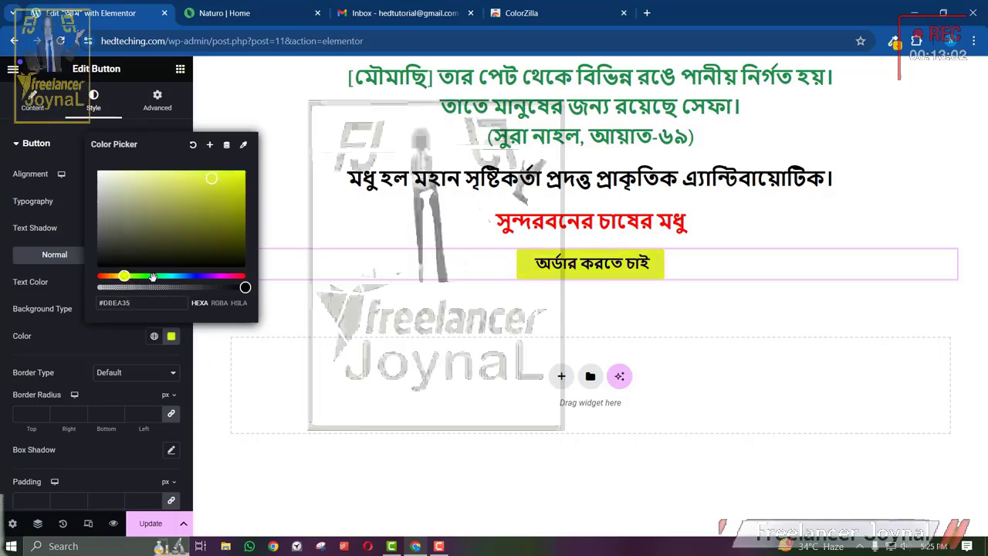
pyautogui.click(146, 276)
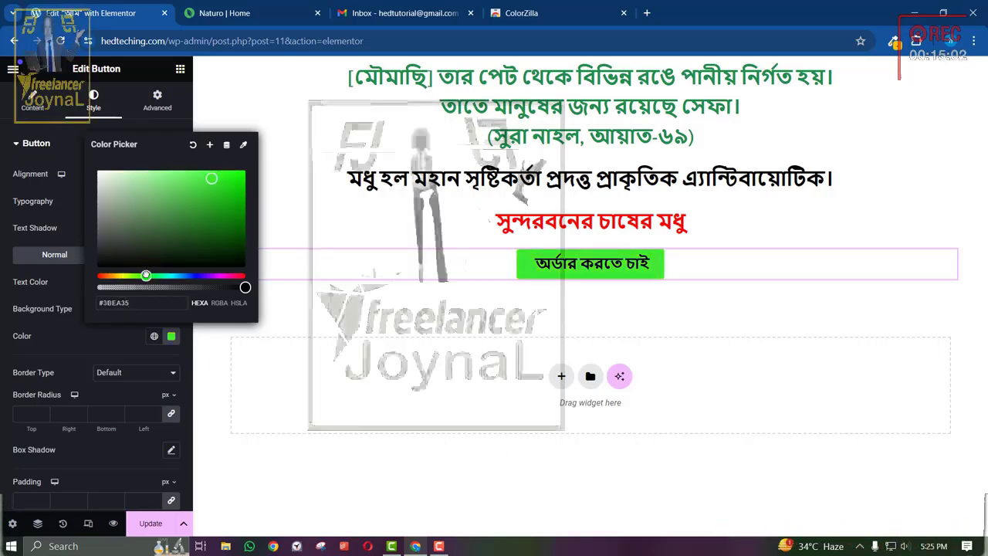
# Try a cyan background color (#35EADE) on the order button.
pyautogui.moveTo(176, 276)
pyautogui.mouseDown()
pyautogui.moveTo(196, 276)
pyautogui.moveTo(172, 275)
pyautogui.mouseUp()
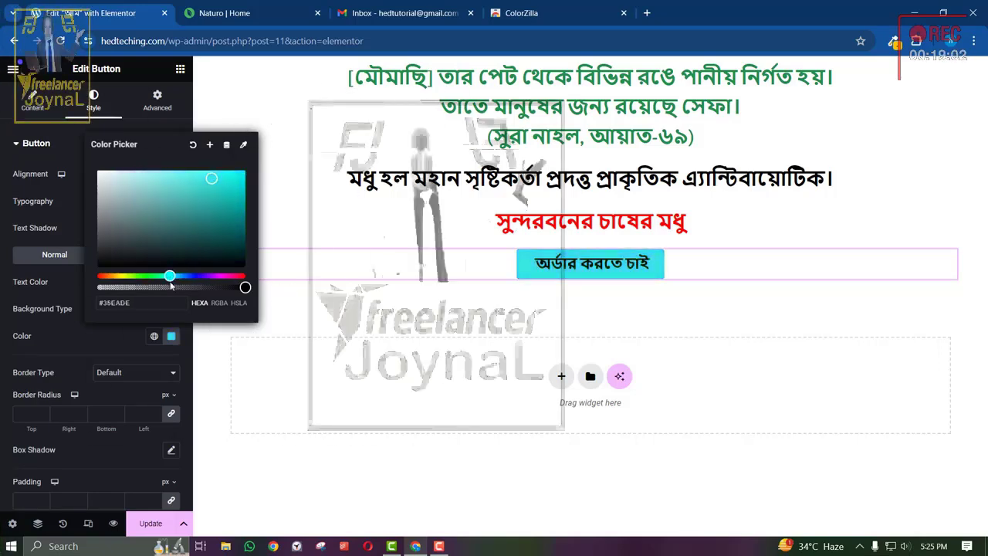
pyautogui.moveTo(192, 177); pyautogui.dragTo(168, 169)
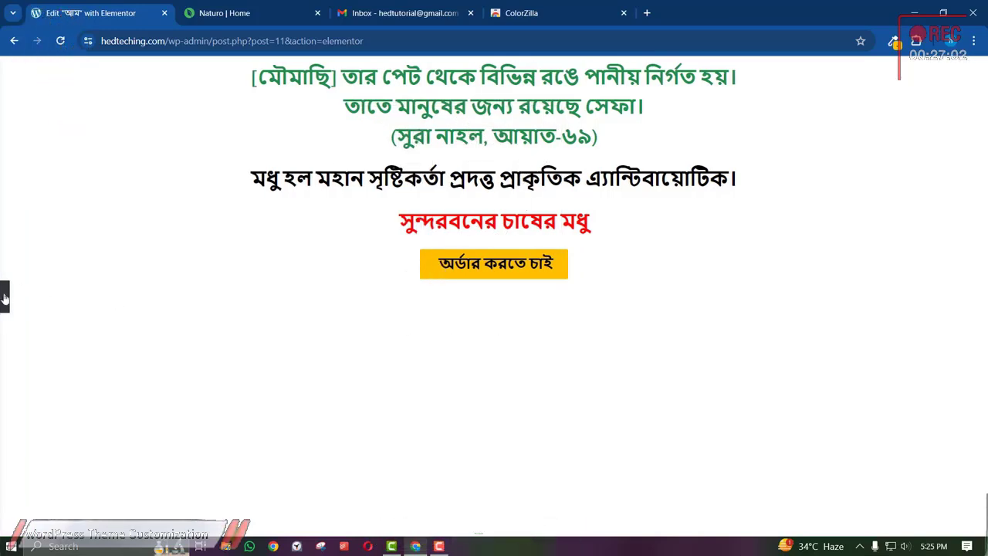
pyautogui.click(4, 297)
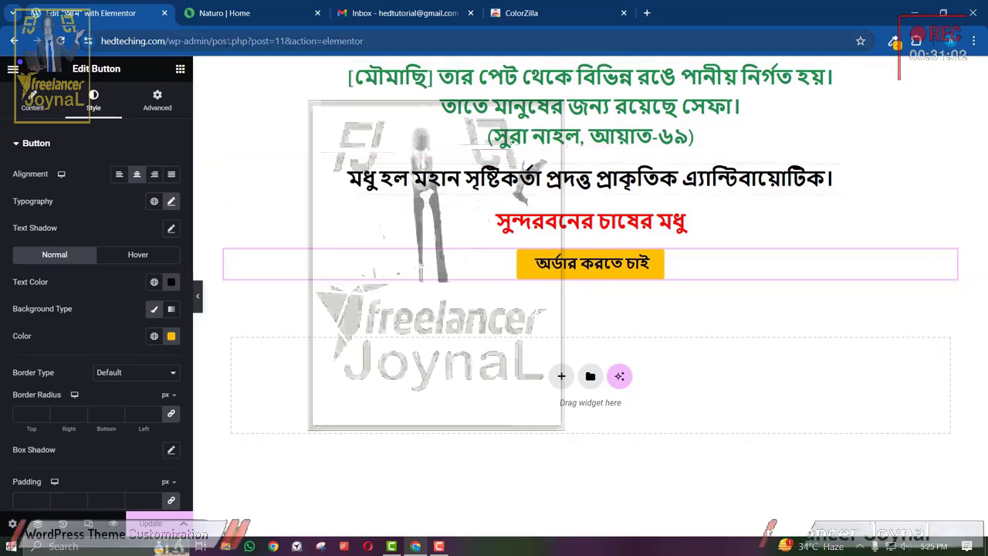
pyautogui.click(179, 70)
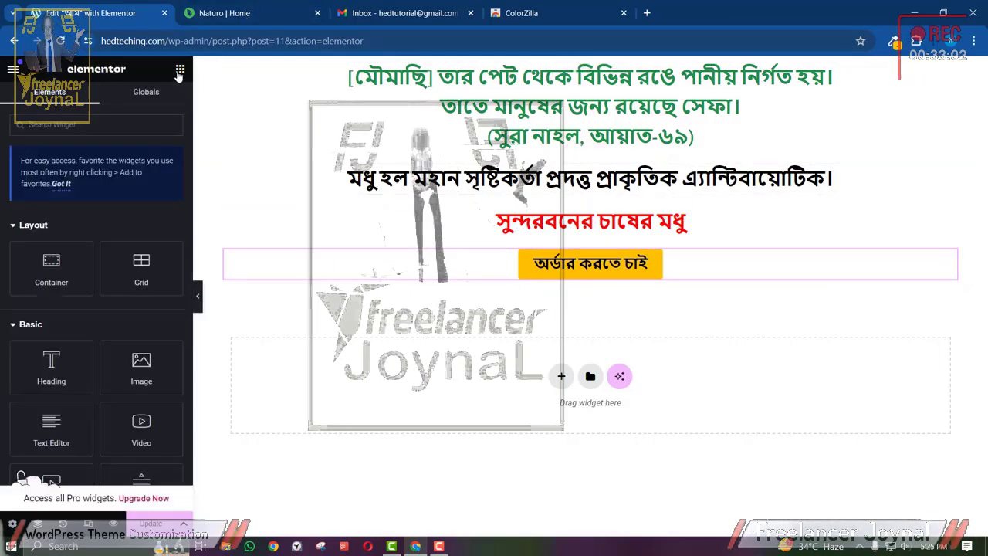
pyautogui.moveTo(139, 355); pyautogui.dragTo(190, 338)
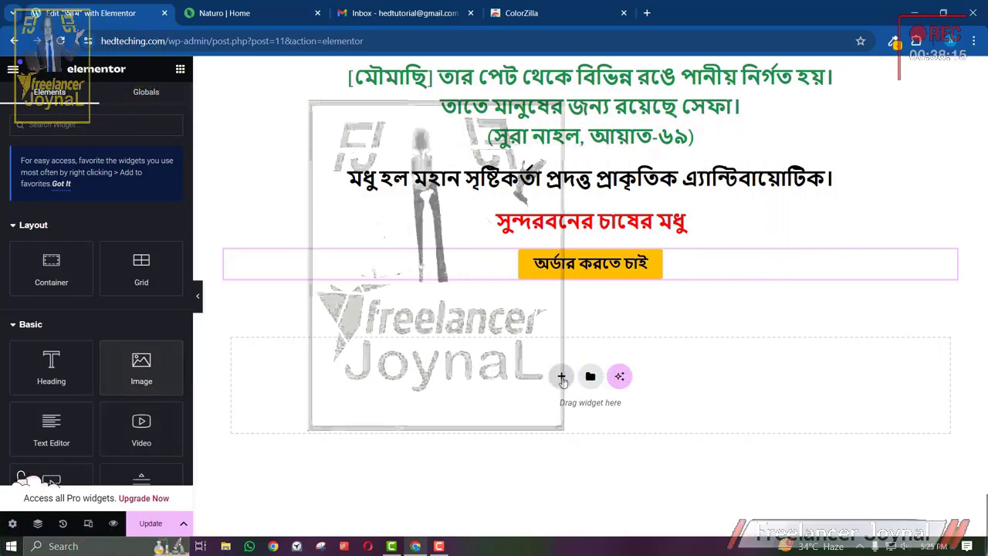
pyautogui.click(562, 376)
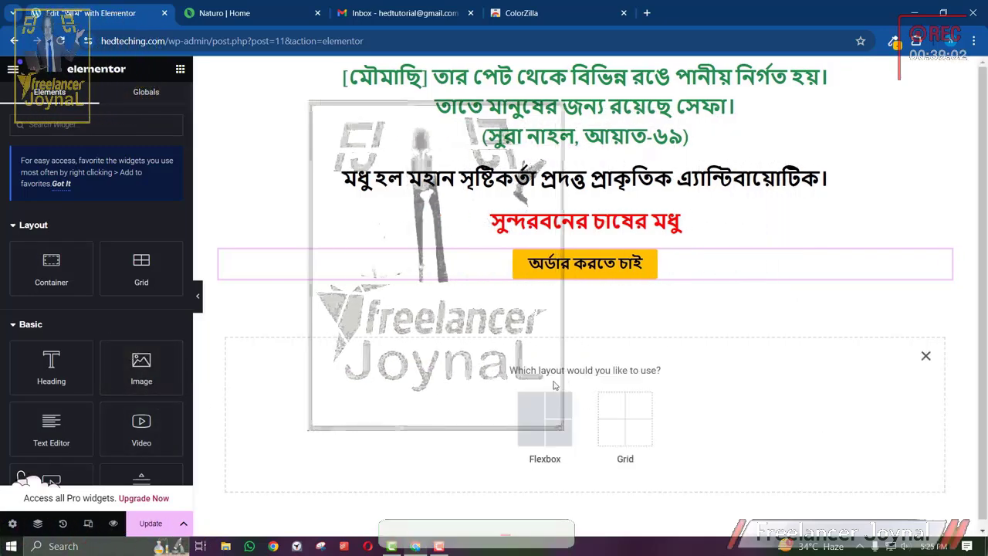
pyautogui.click(545, 417)
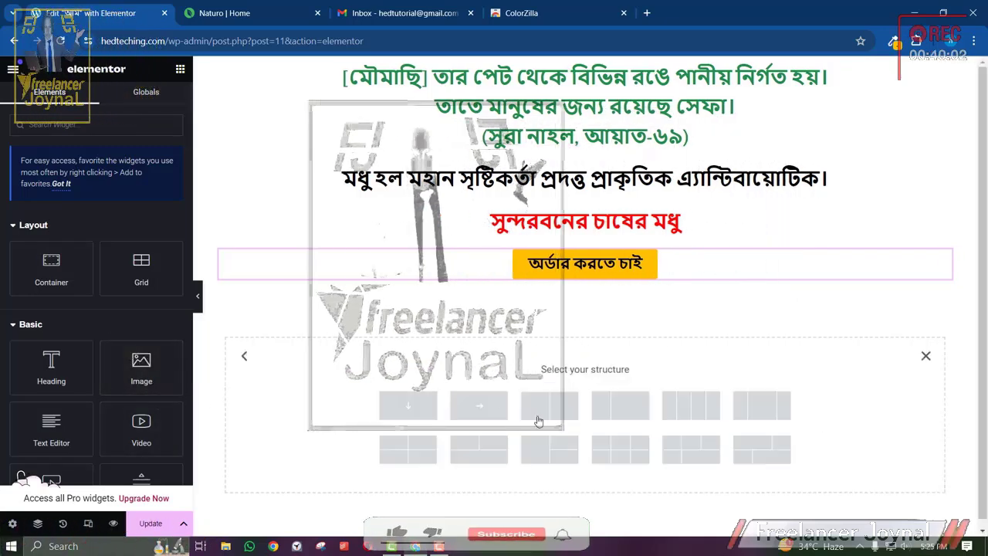
pyautogui.click(395, 415)
pyautogui.click(180, 69)
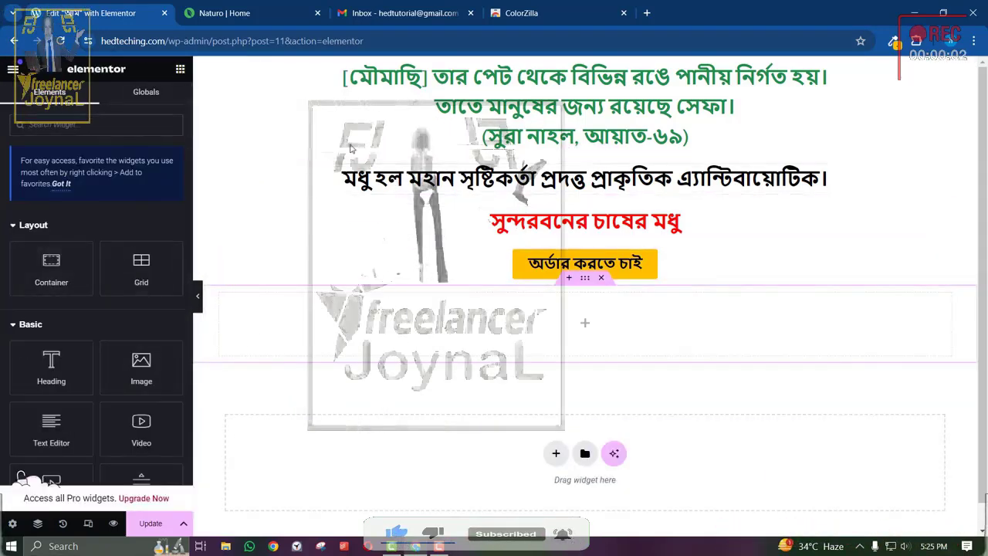
pyautogui.click(601, 278)
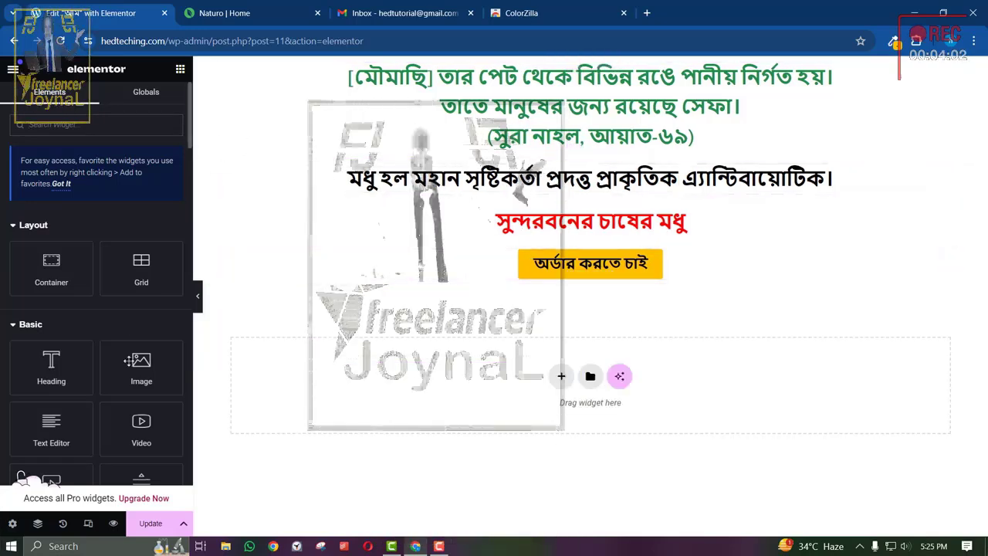
# Add an Image widget directly below the order button.
pyautogui.moveTo(141, 366); pyautogui.dragTo(573, 278)
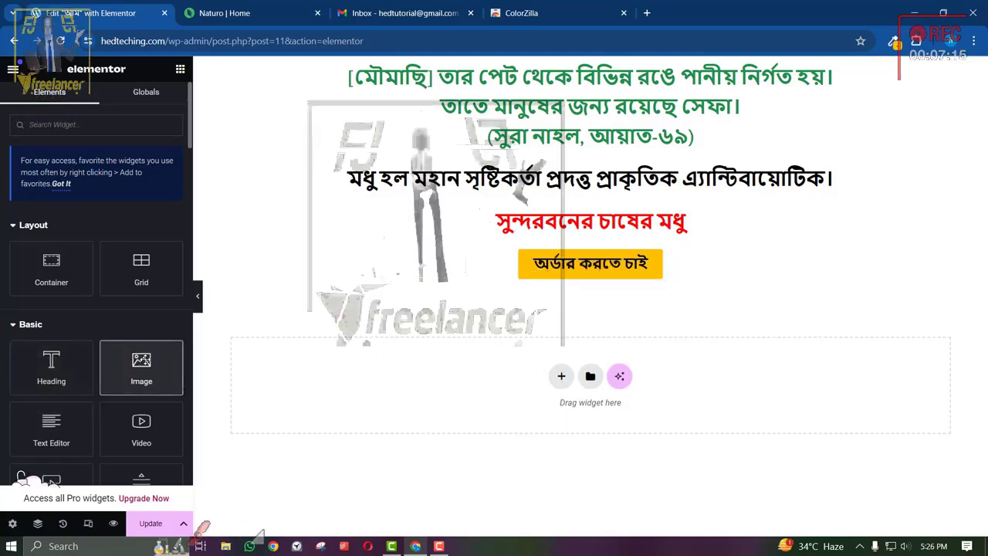
pyautogui.moveTo(141, 367); pyautogui.dragTo(585, 281)
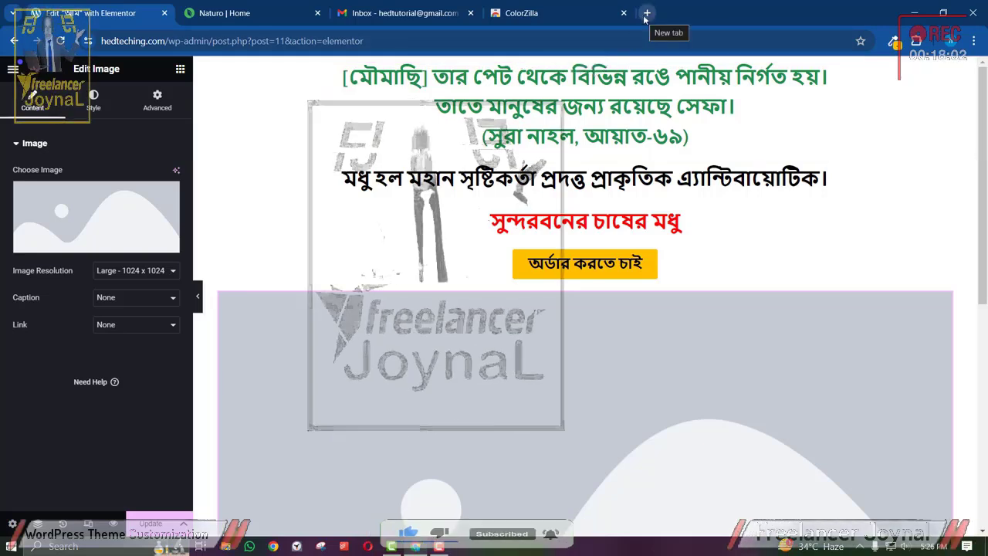
# Replace the red heading's text with "রাজশাহীর আসল আম".
pyautogui.click(558, 224)
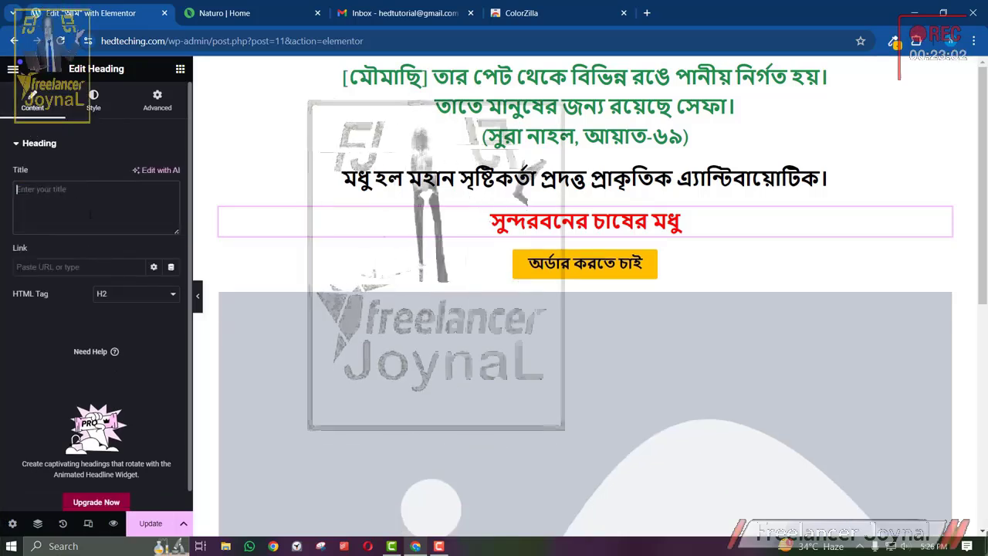
pyautogui.write('r')
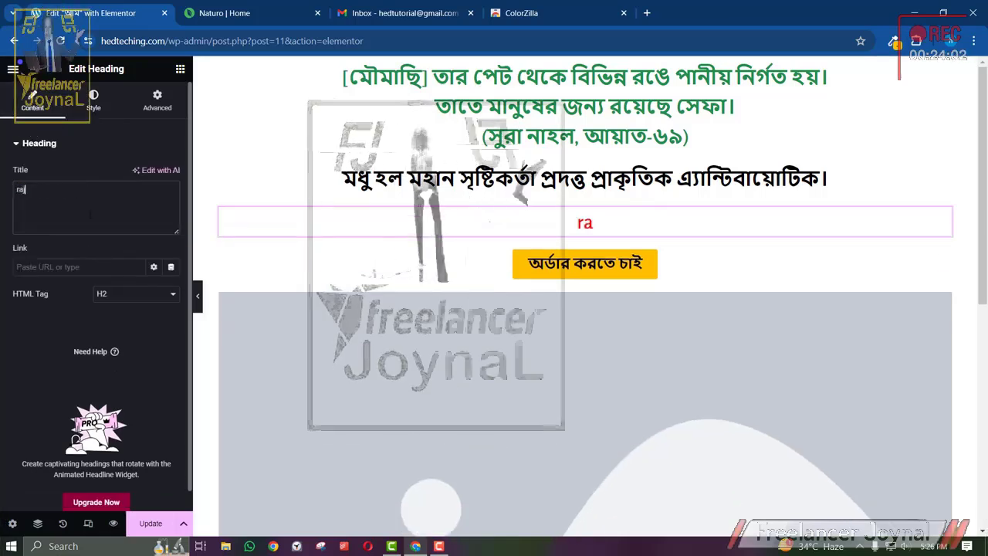
pyautogui.write('ajsha')
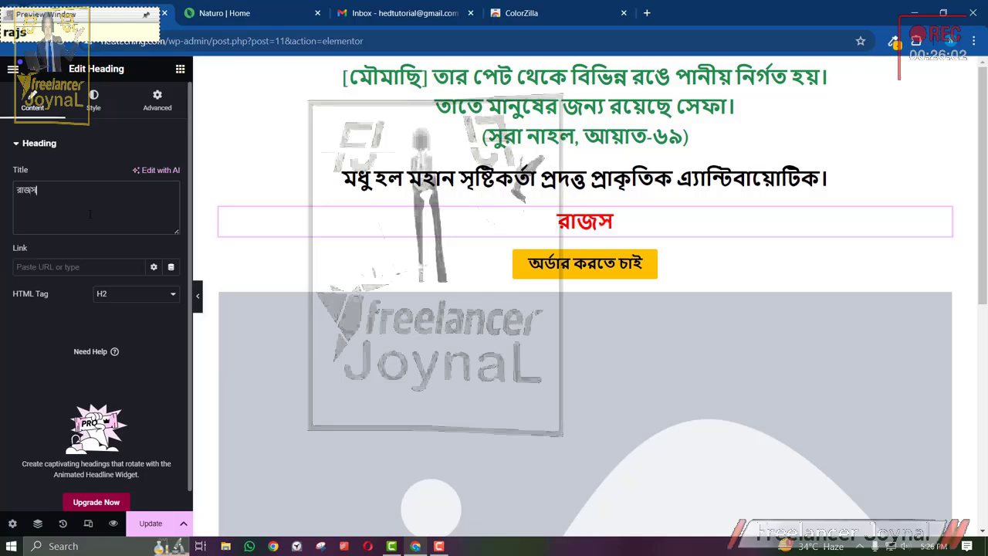
pyautogui.write('y')
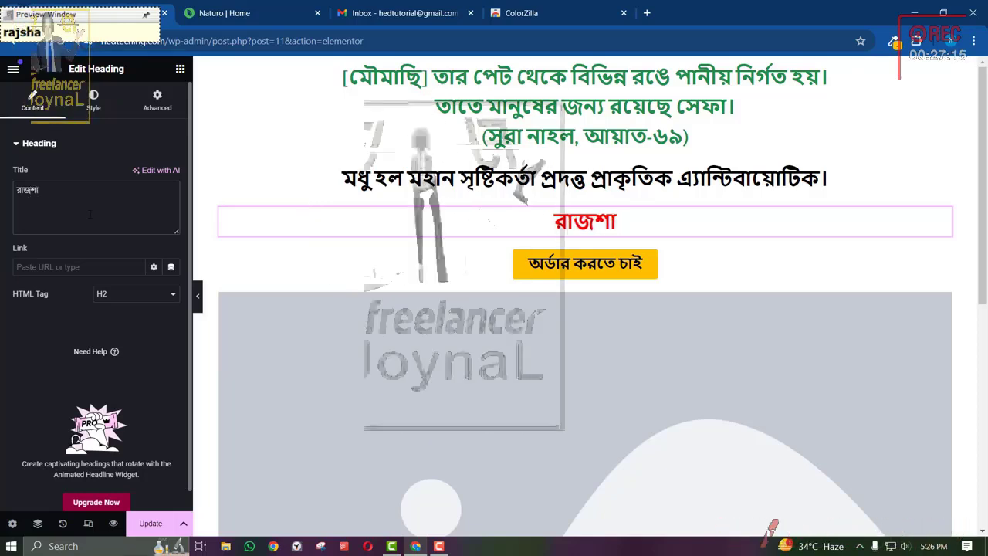
pyautogui.write('yI')
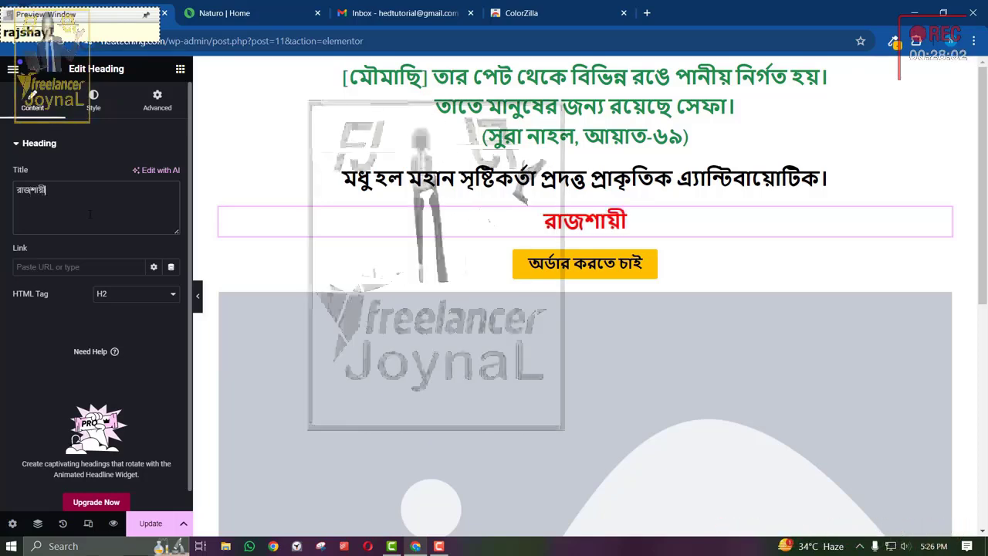
pyautogui.write('i')
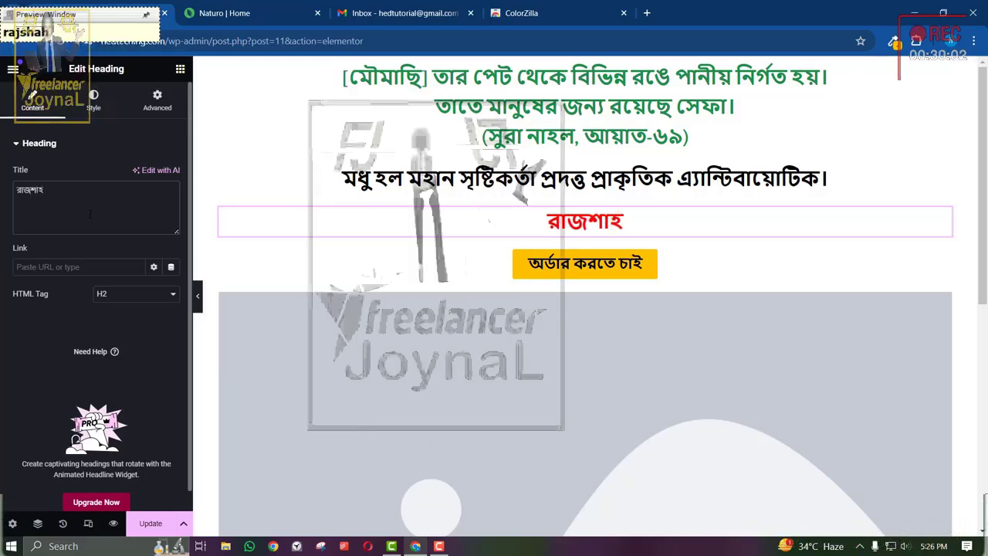
pyautogui.write('Ir a')
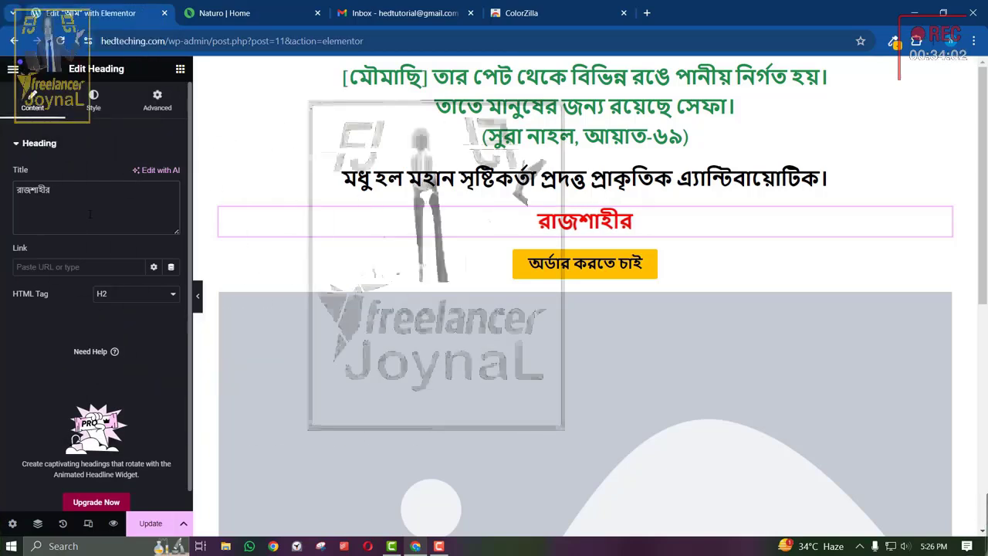
pyautogui.write('asol am')
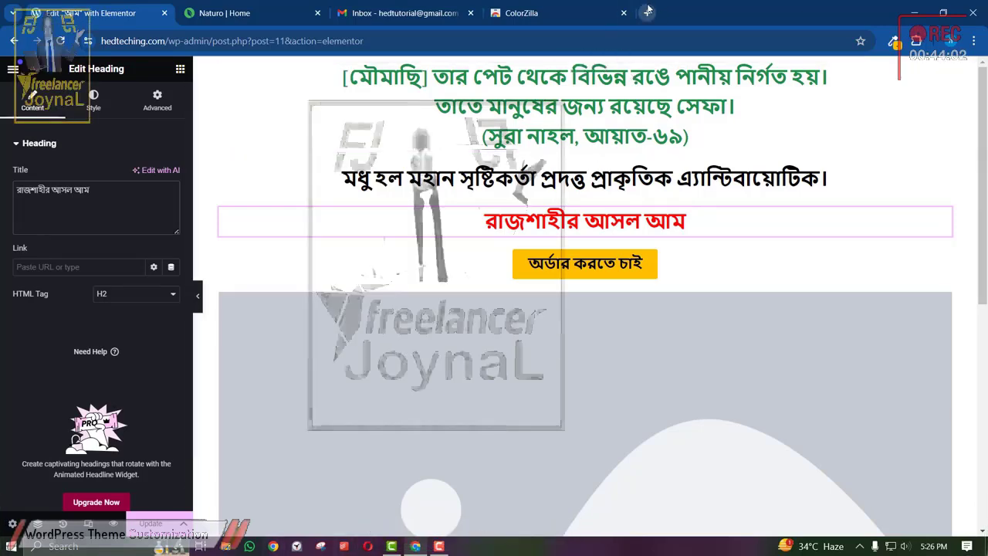
# Search Google Images for "আম" in a new browser tab.
pyautogui.click(648, 12)
pyautogui.write('আম')
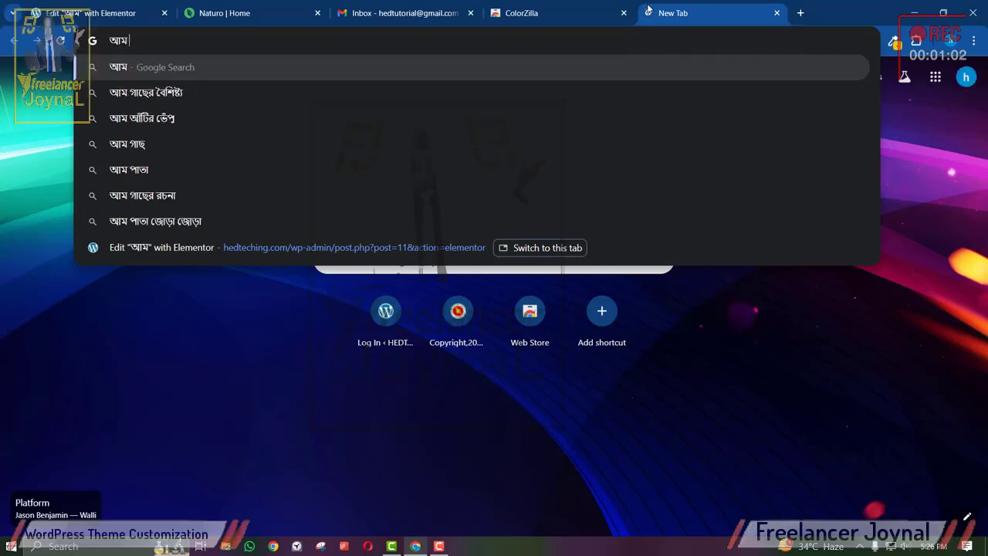
pyautogui.press('Return')
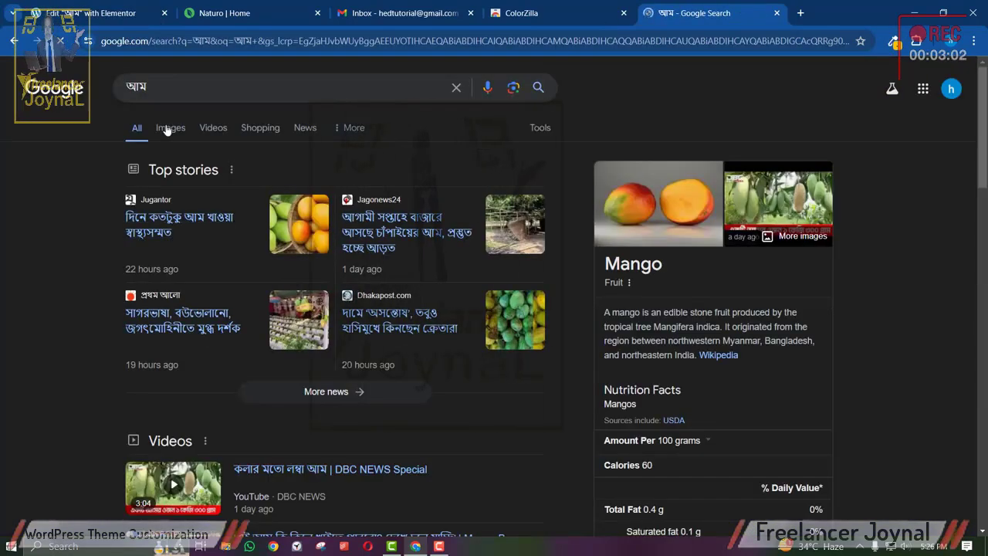
pyautogui.click(166, 130)
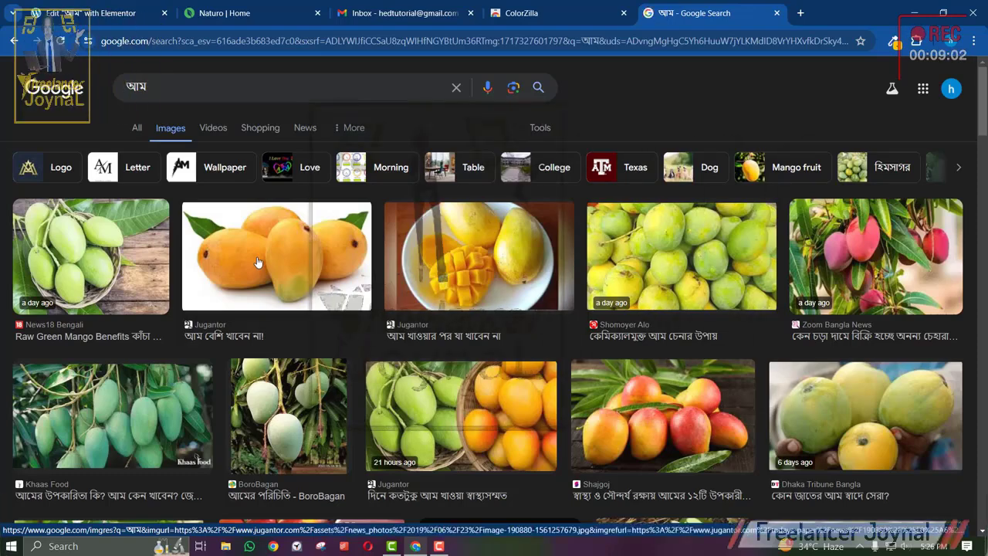
# Save the Shomoyer Alo photo of piled green-yellow mangoes and the Jugantor photo of sliced mango on a plate.
pyautogui.click(681, 266)
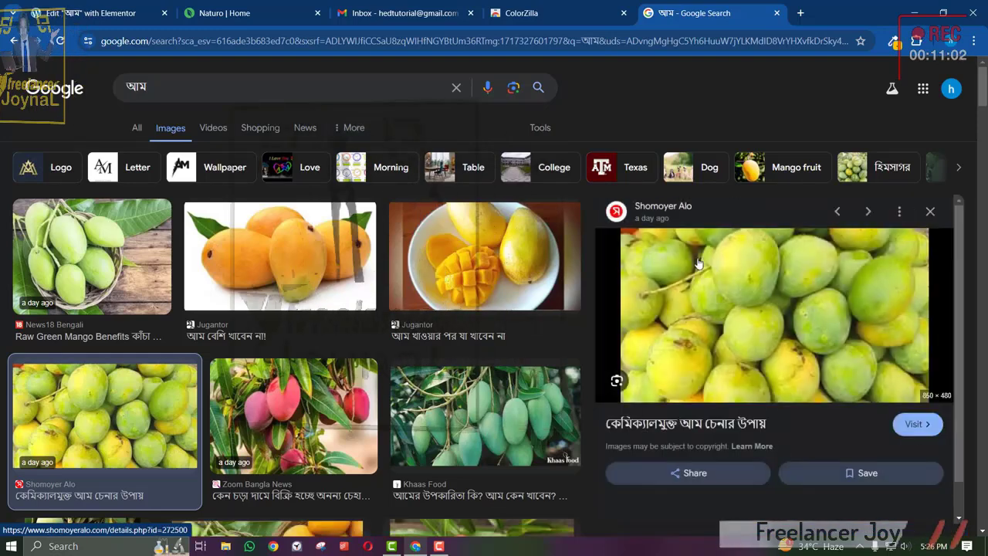
pyautogui.rightClick(684, 302)
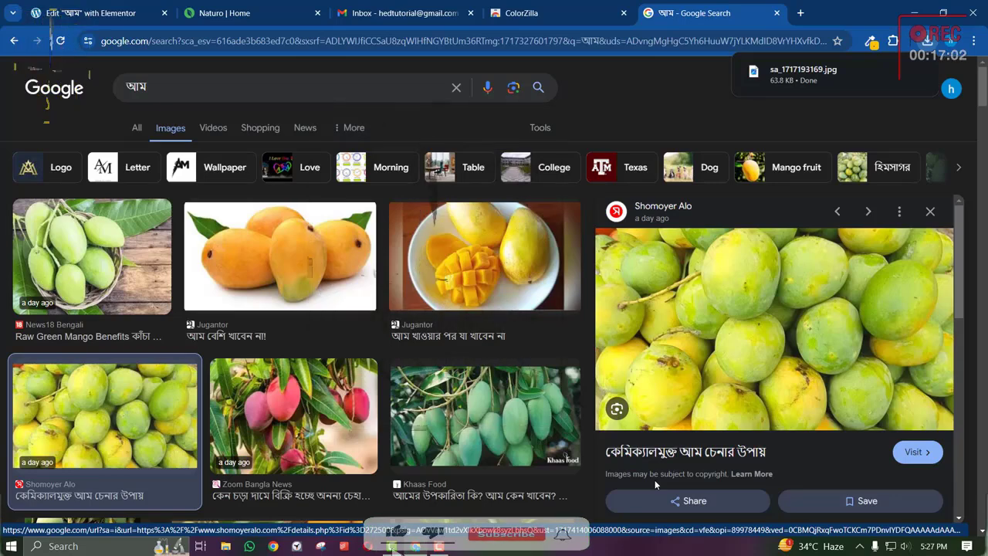
pyautogui.click(477, 274)
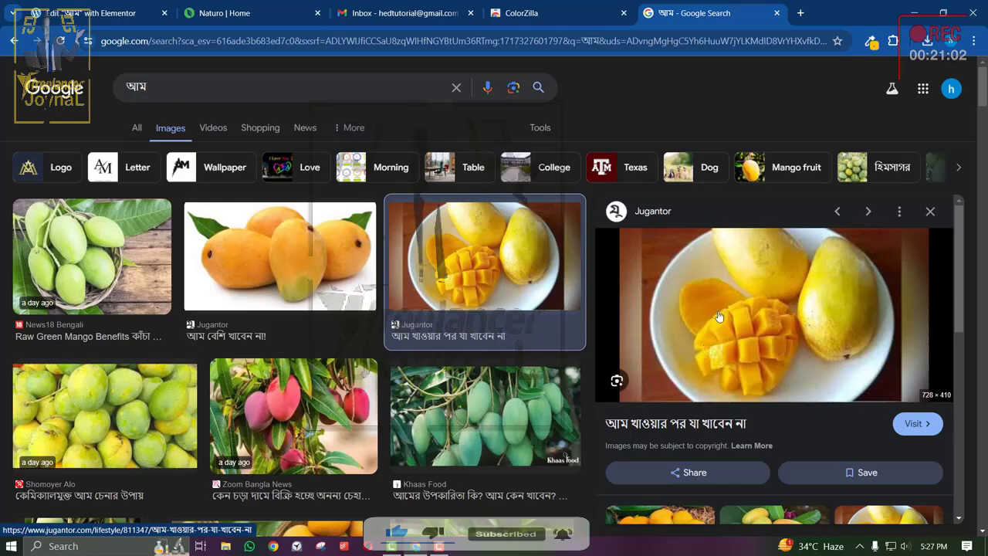
pyautogui.rightClick(709, 342)
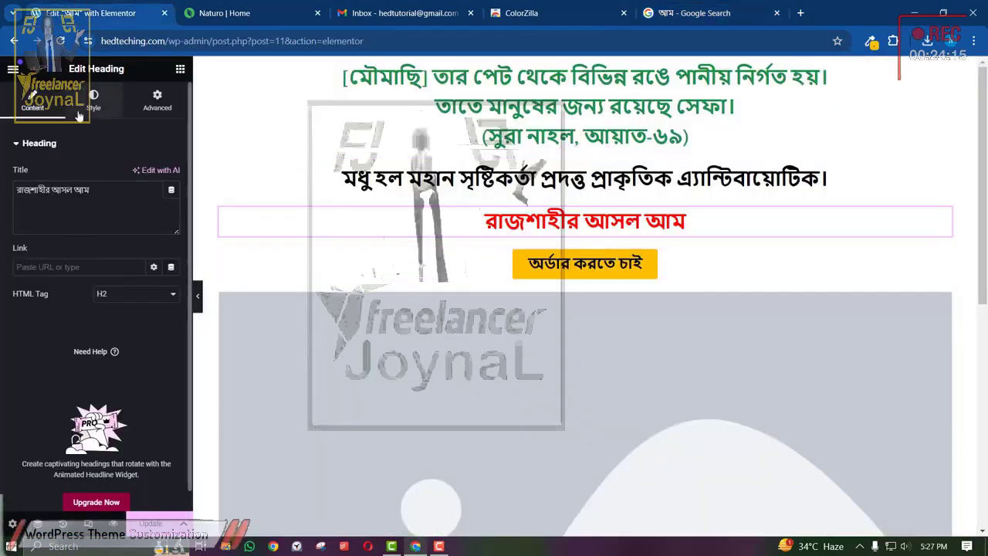
# Close the image search tab, then upload and select image-811347-1717162172.jpg in the media library for the Image widget.
pyautogui.click(81, 112)
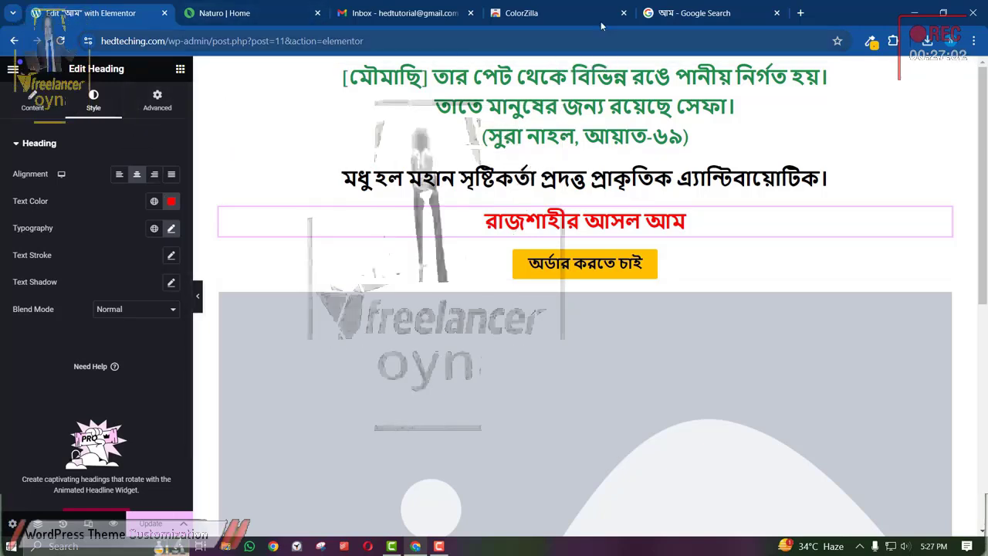
pyautogui.click(778, 13)
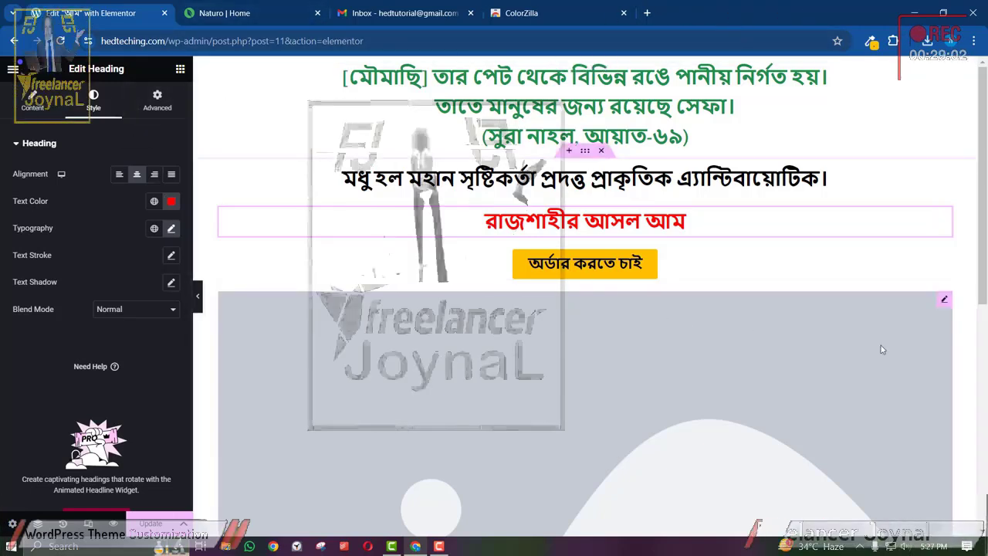
pyautogui.click(945, 301)
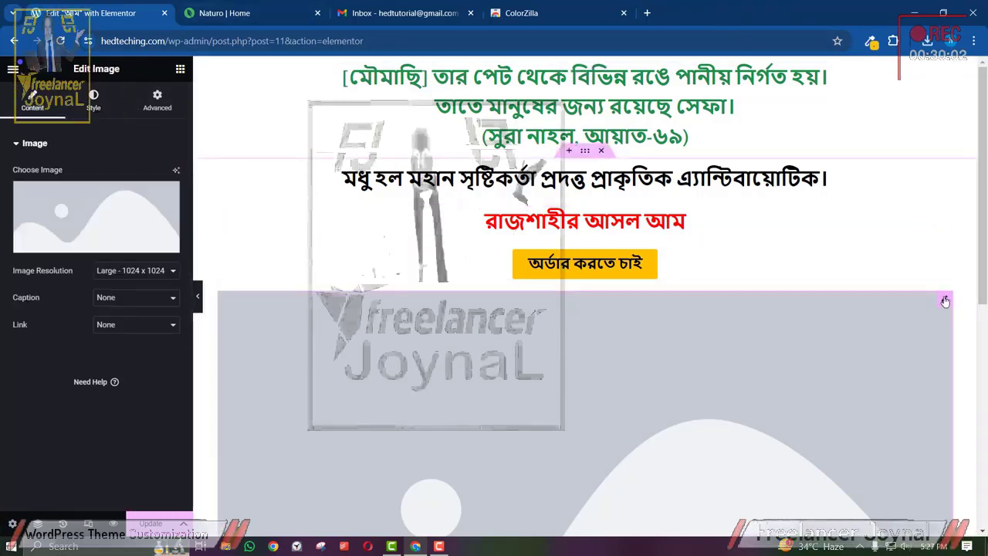
pyautogui.click(76, 215)
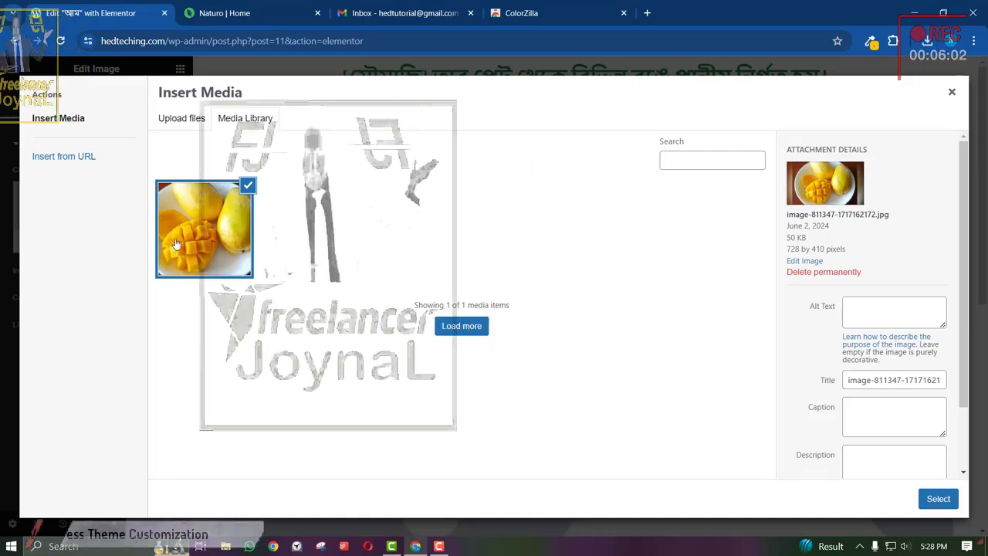
# Open the honey bottle image from the Naturo product page in its own tab and save it to the Desktop.
pyautogui.click(645, 15)
pyautogui.click(89, 13)
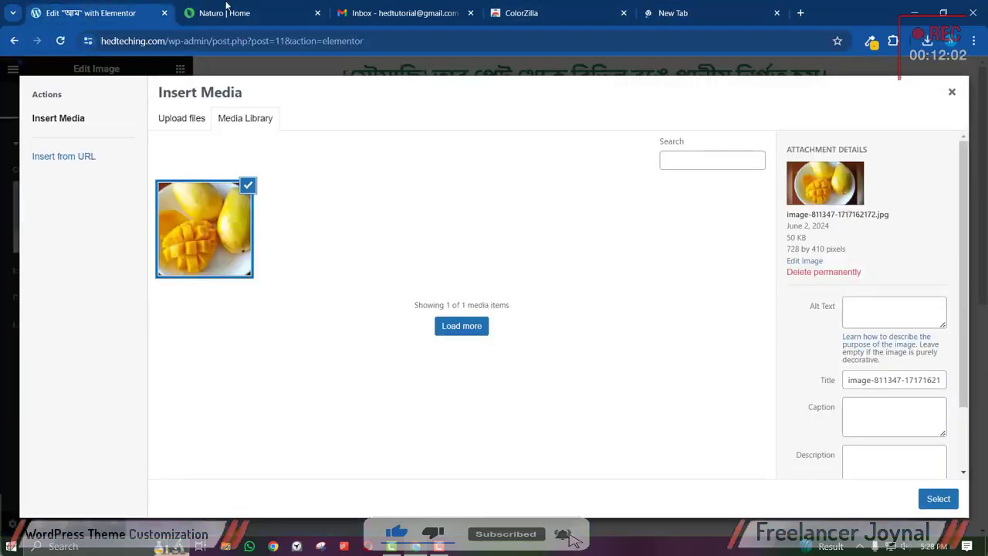
pyautogui.click(248, 11)
pyautogui.scroll(-4, 304, 335)
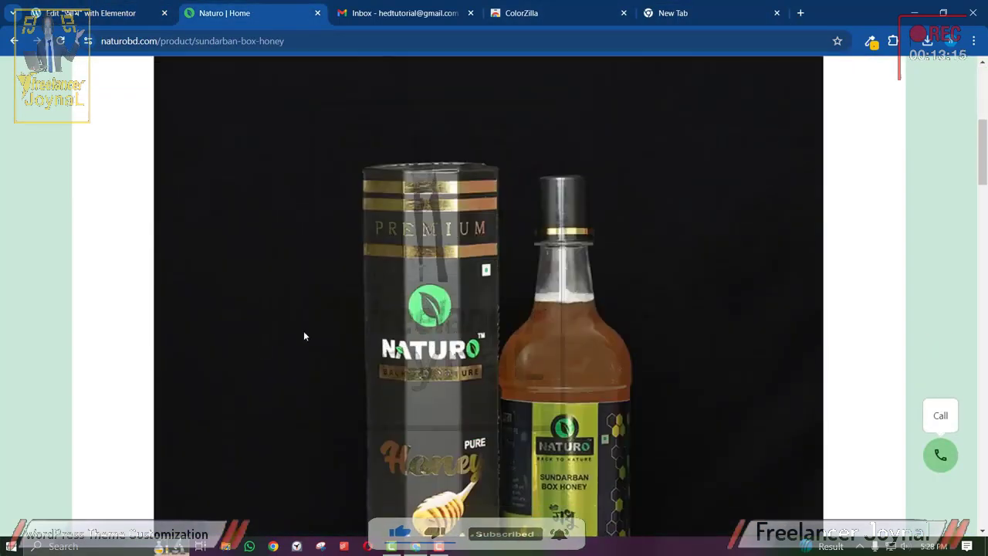
pyautogui.rightClick(424, 316)
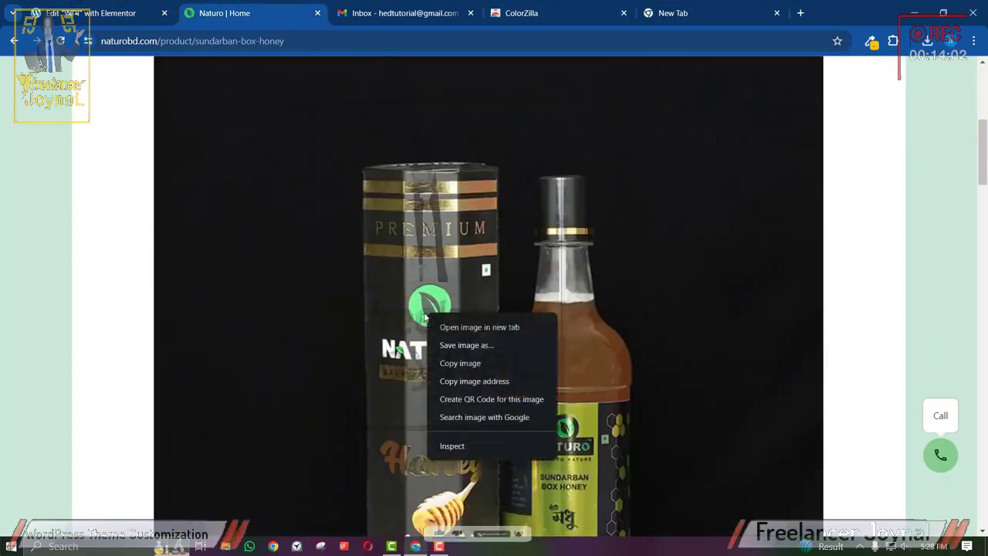
pyautogui.click(444, 326)
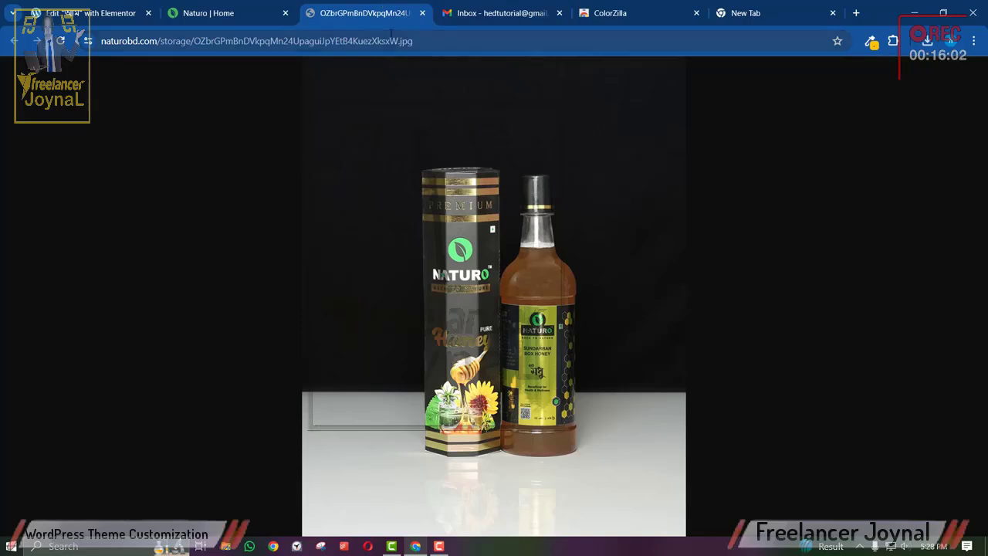
pyautogui.rightClick(393, 215)
pyautogui.click(423, 244)
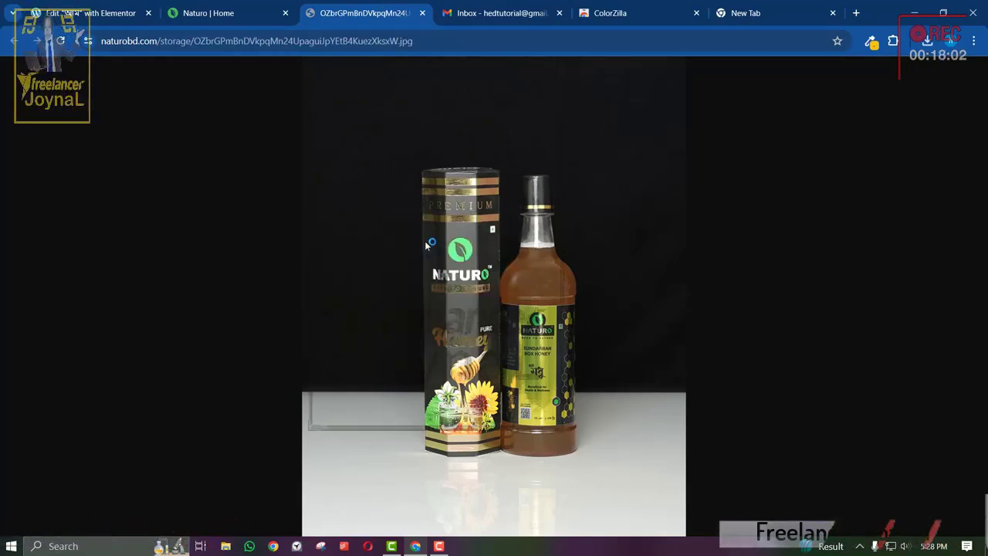
pyautogui.click(642, 490)
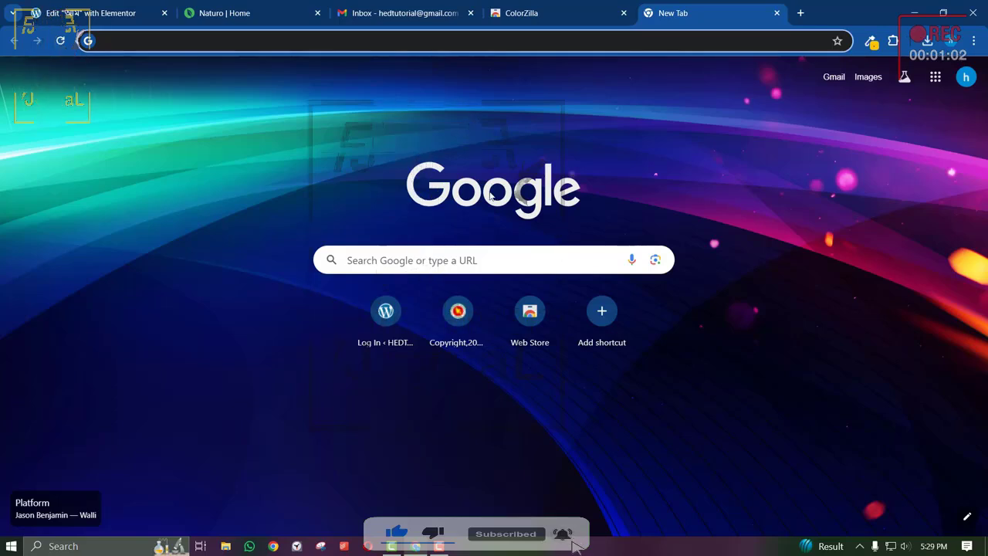
pyautogui.write('comp')
pyautogui.press('BackSpace')
pyautogui.press('BackSpace')
pyautogui.press('BackSpace')
pyautogui.press('BackSpace')
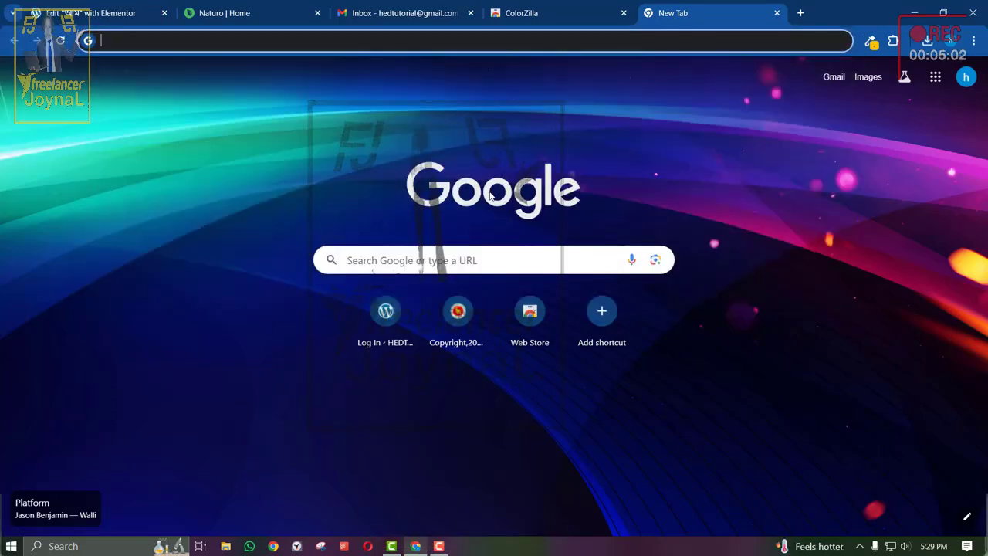
# Close the ColorZilla tab, then search Google for "compress jpeg" and open compressjpeg.com.
pyautogui.click(584, 13)
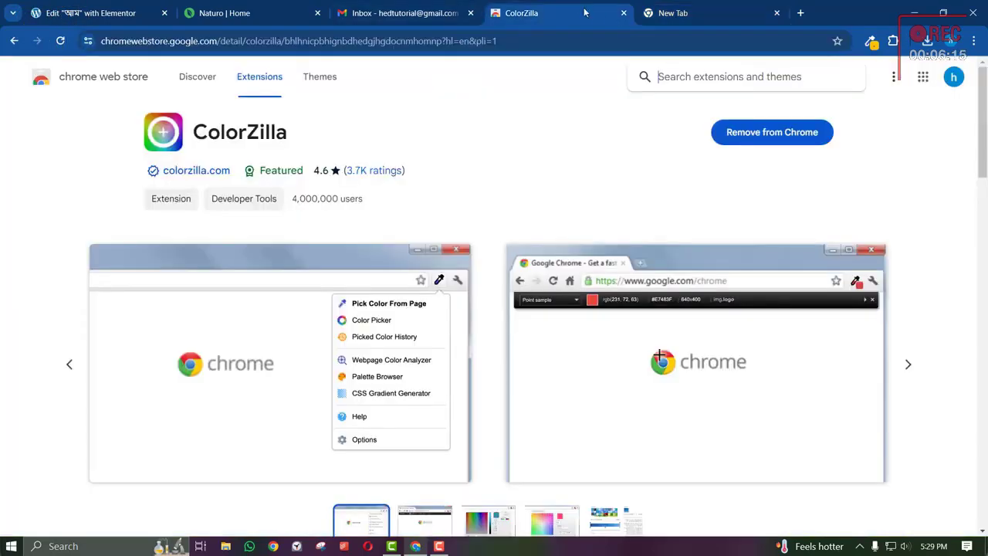
pyautogui.click(624, 13)
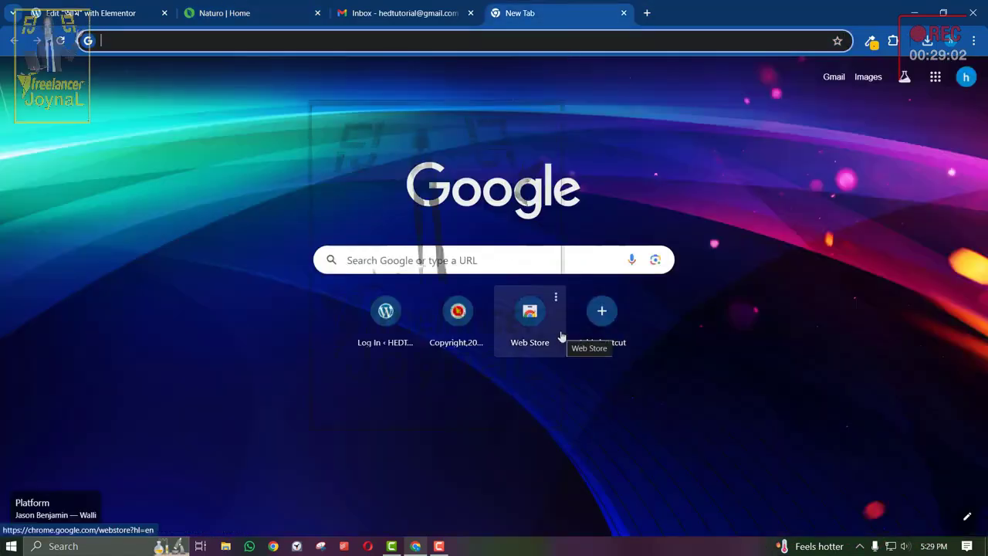
pyautogui.write('compress')
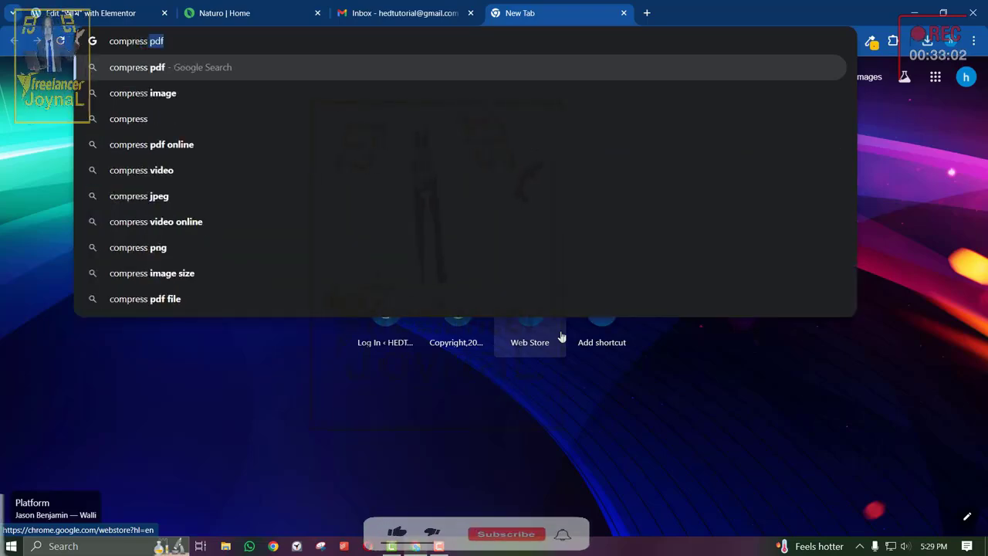
pyautogui.write('jpg')
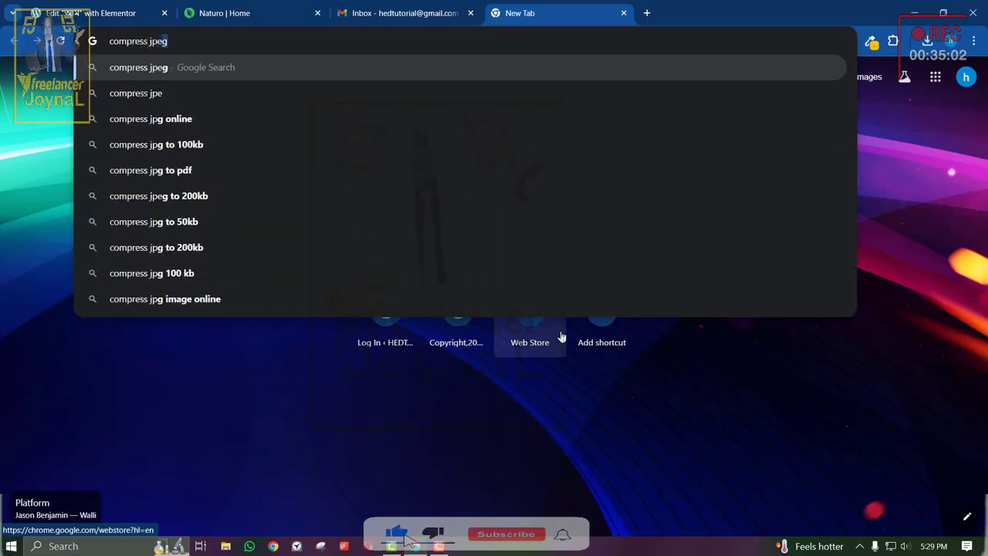
pyautogui.press('Return')
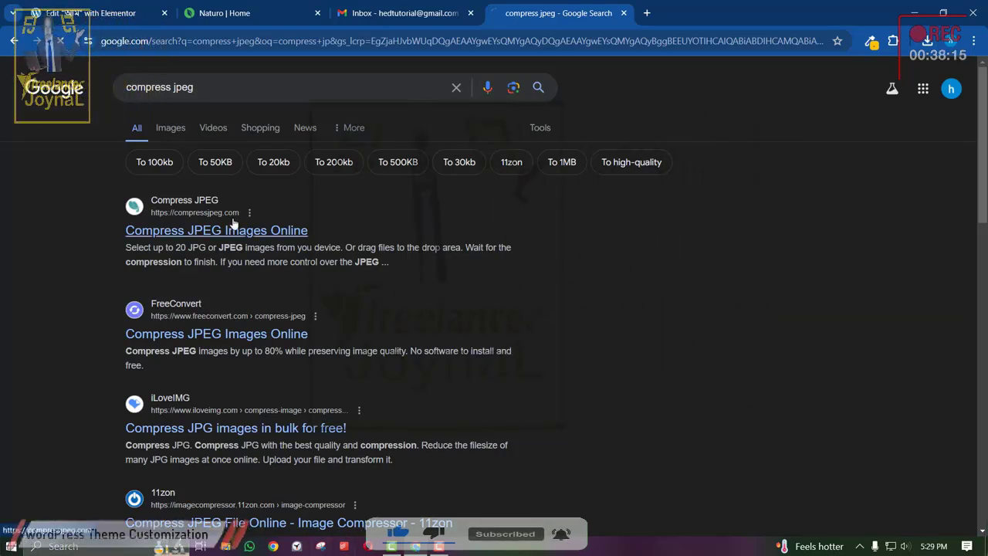
pyautogui.click(234, 223)
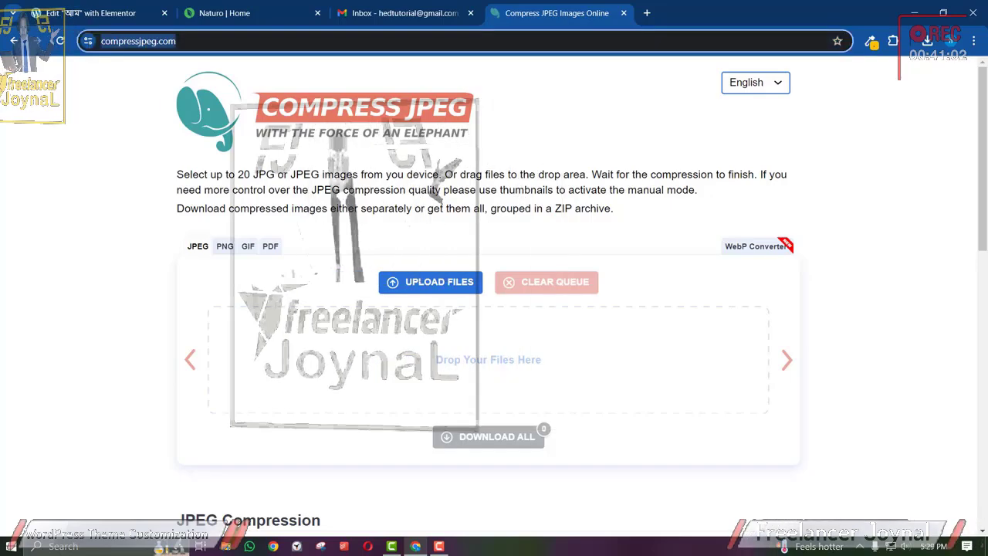
# Search Google for "compresspng" in a new browser tab and open compresspng.com.
pyautogui.click(647, 12)
pyautogui.write('colorzilla')
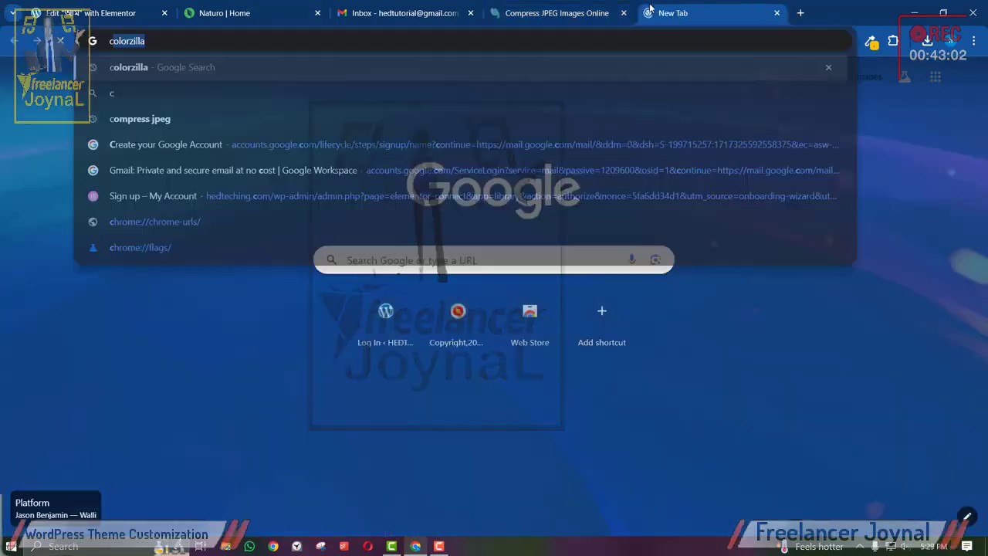
pyautogui.hotkey('ctrl', 'a')
pyautogui.write('compresspng')
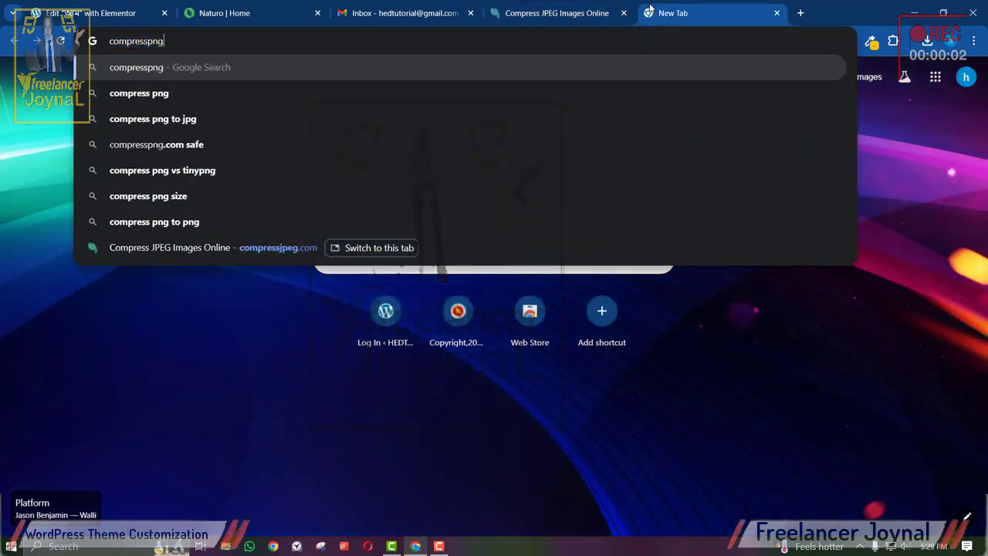
pyautogui.press('Return')
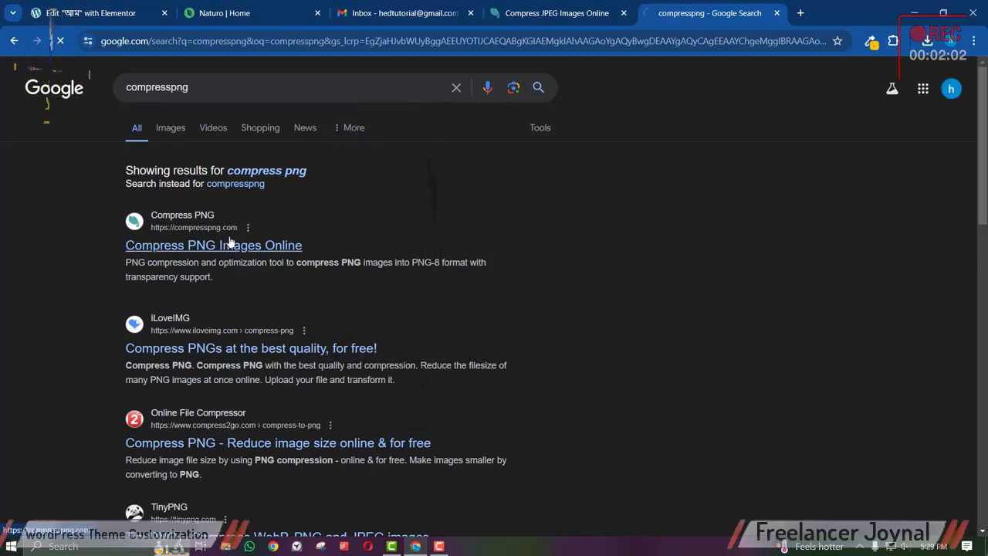
pyautogui.click(229, 242)
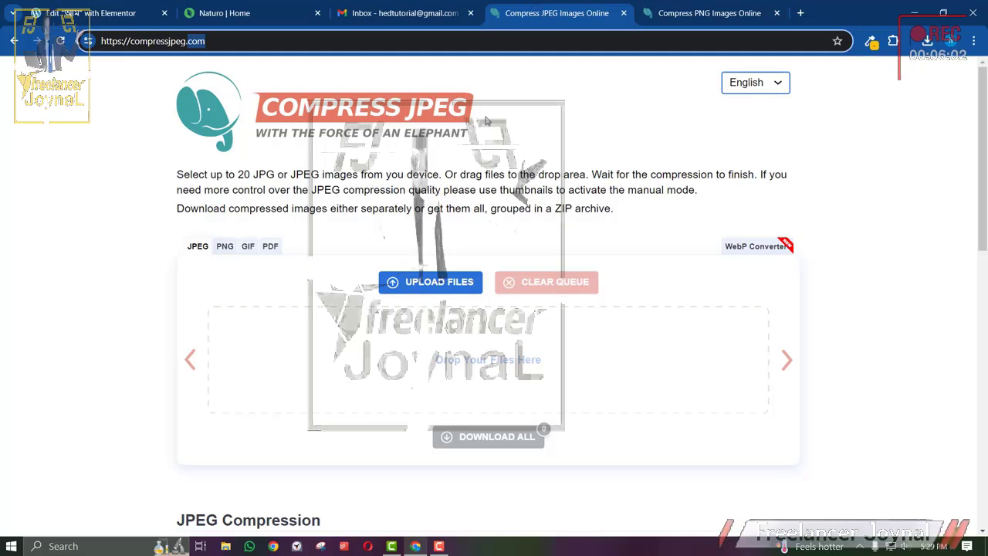
# Upload the saved honey bottle JPG from the Desktop to Compress JPEG and download the compressed version.
pyautogui.click(422, 146)
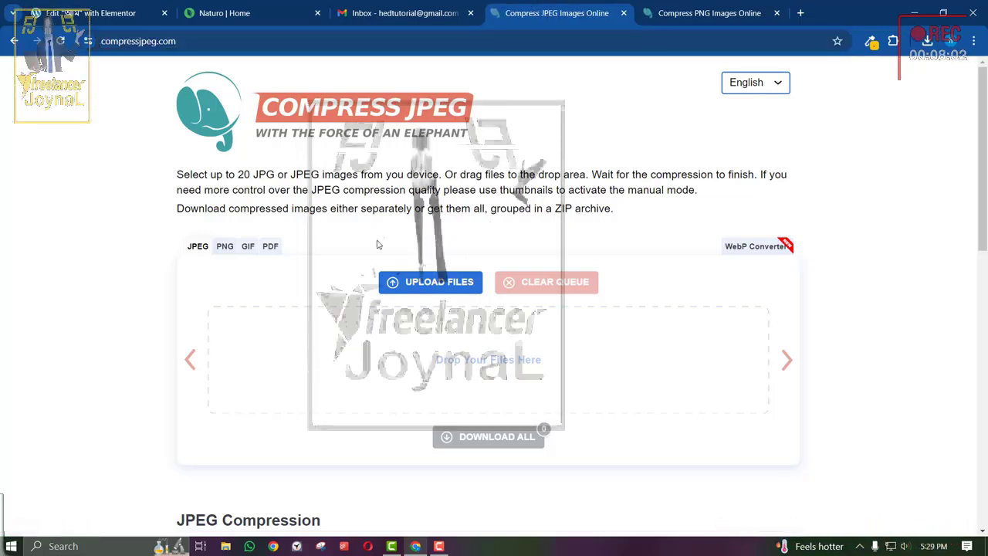
pyautogui.click(427, 287)
pyautogui.click(695, 429)
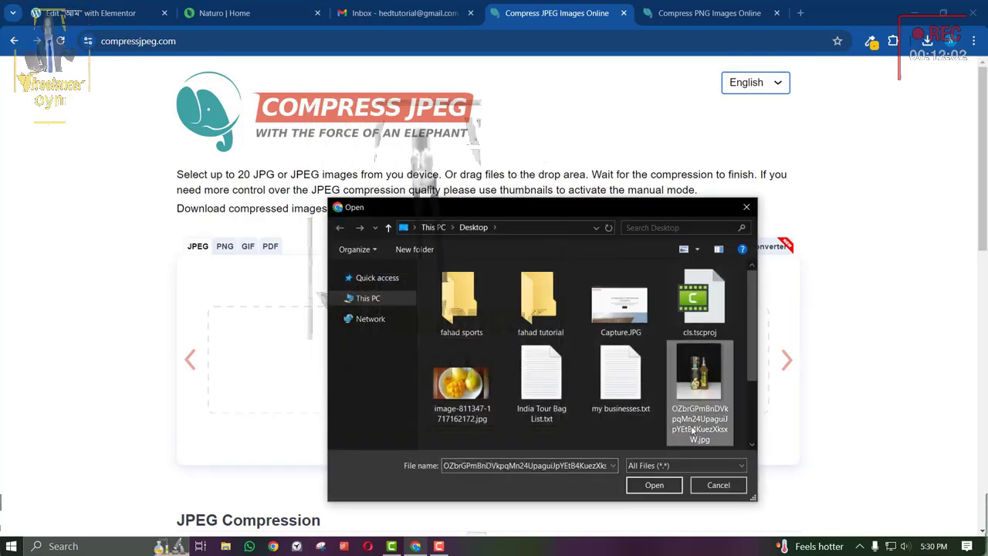
pyautogui.click(654, 484)
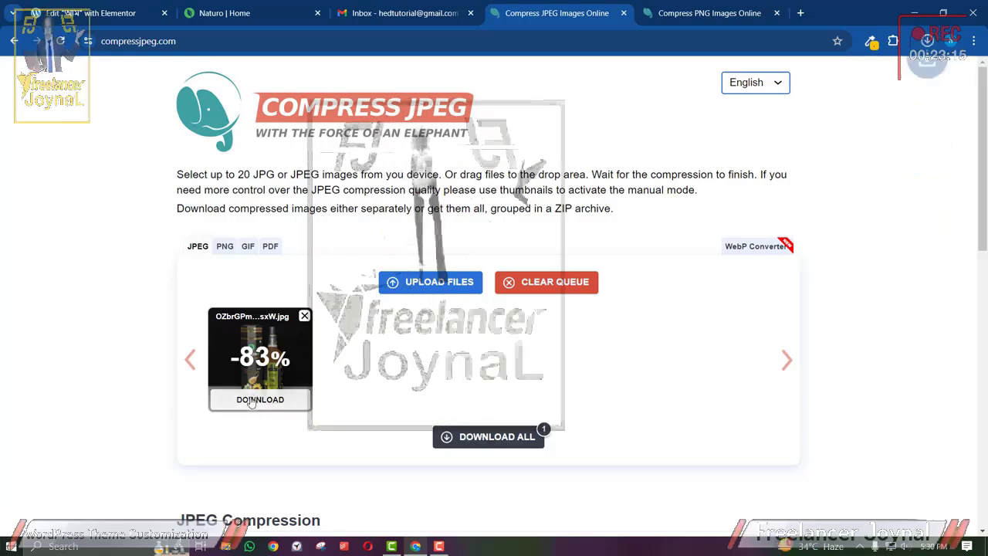
pyautogui.click(251, 400)
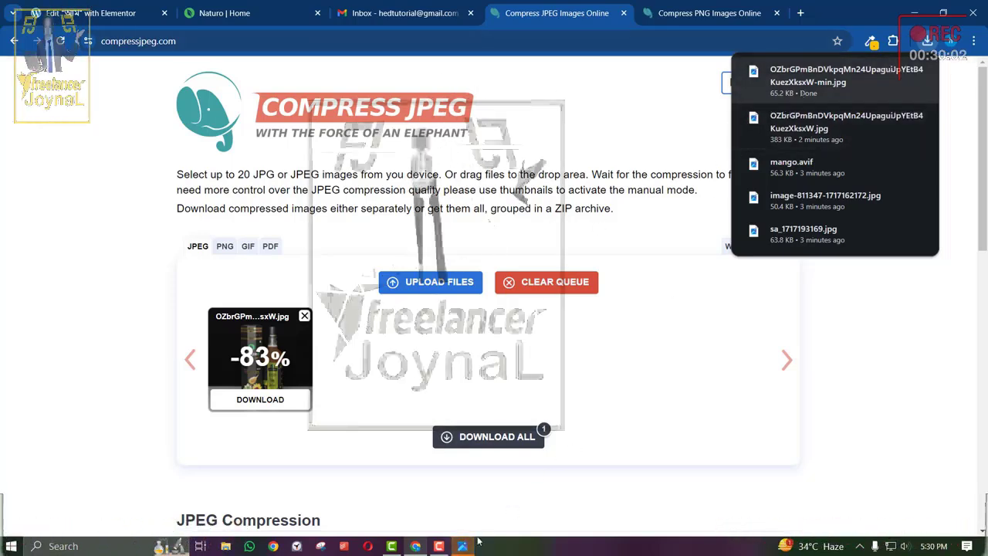
# Open the compressed and original honey bottle images in the Photos app and compare their file sizes and visual quality.
pyautogui.click(798, 85)
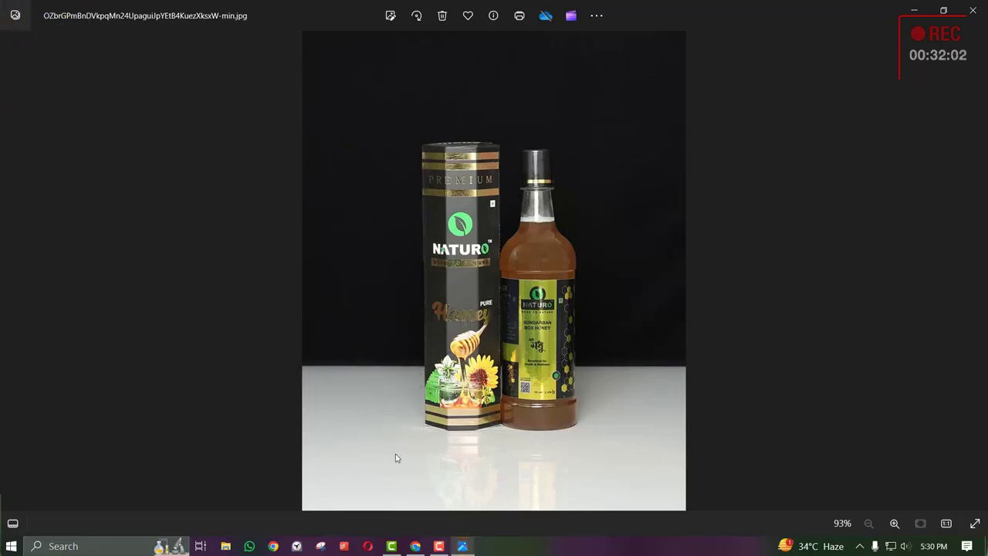
pyautogui.click(417, 546)
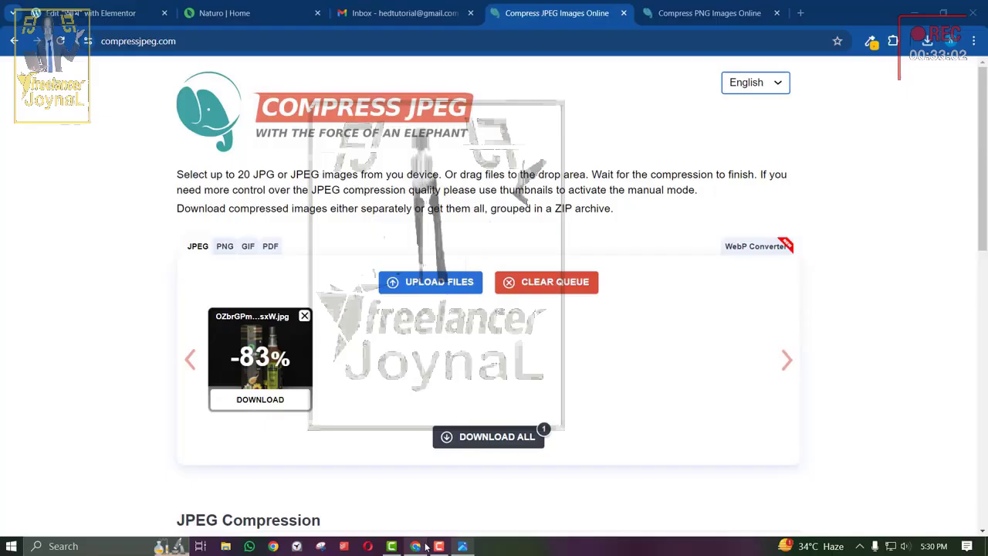
pyautogui.click(928, 42)
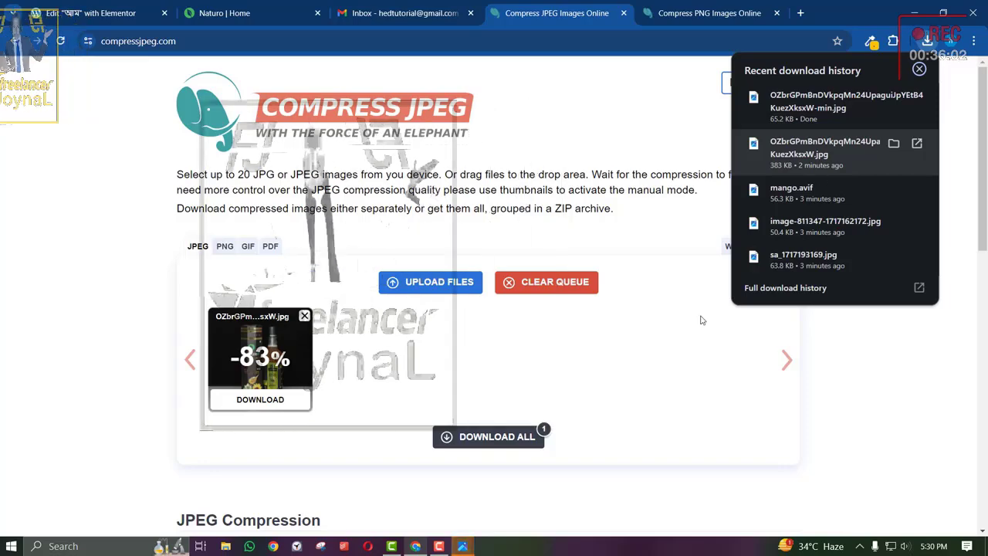
pyautogui.click(465, 547)
pyautogui.click(526, 505)
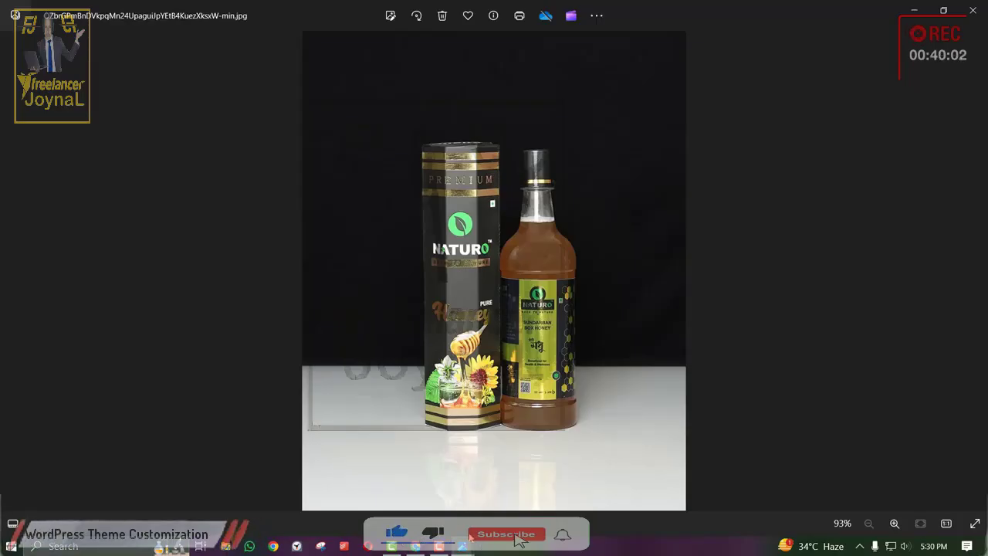
pyautogui.click(463, 547)
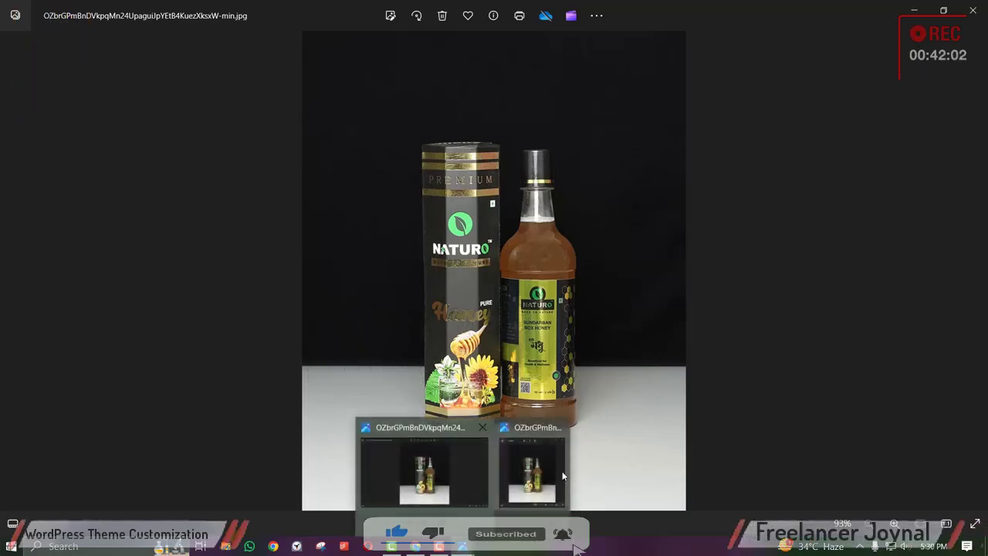
pyautogui.click(560, 473)
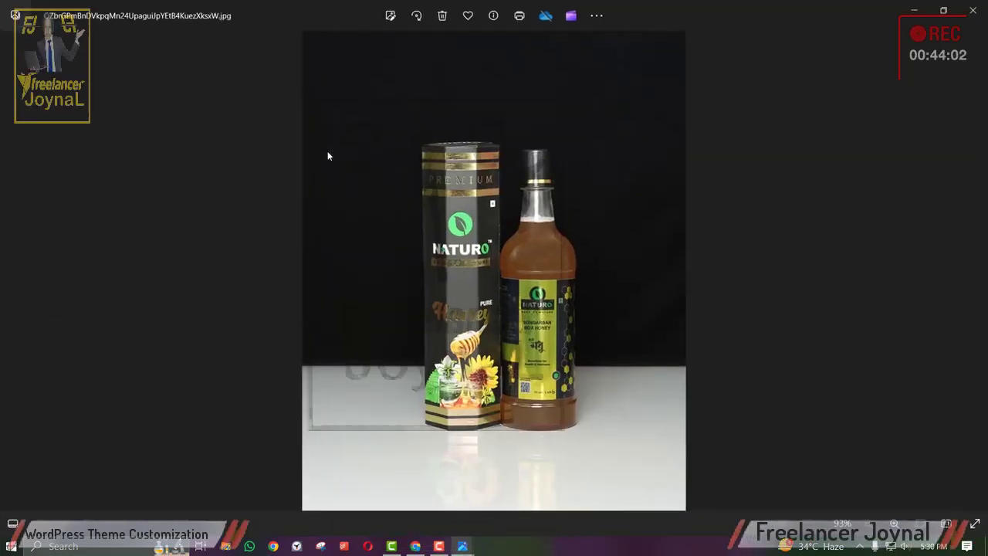
pyautogui.click(974, 9)
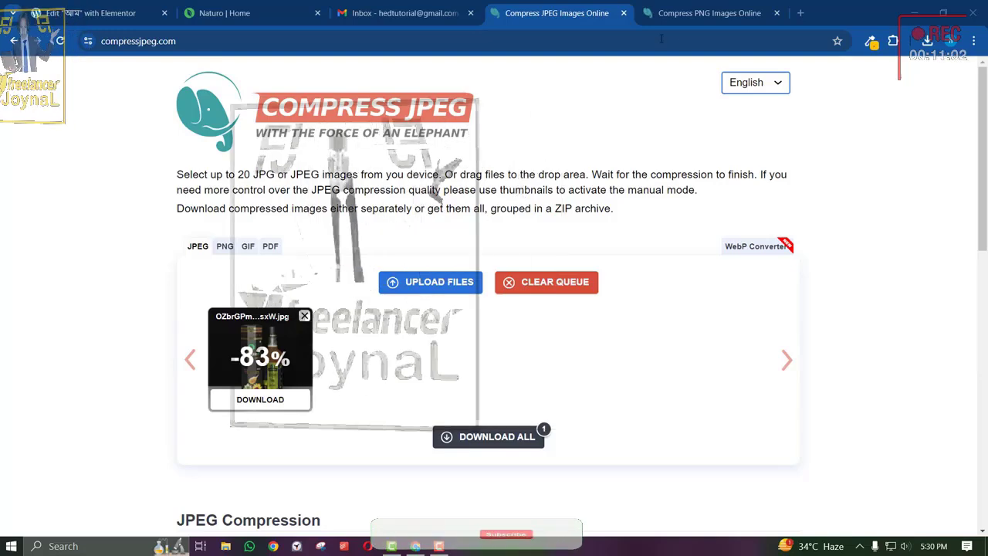
pyautogui.click(802, 13)
pyautogui.click(481, 10)
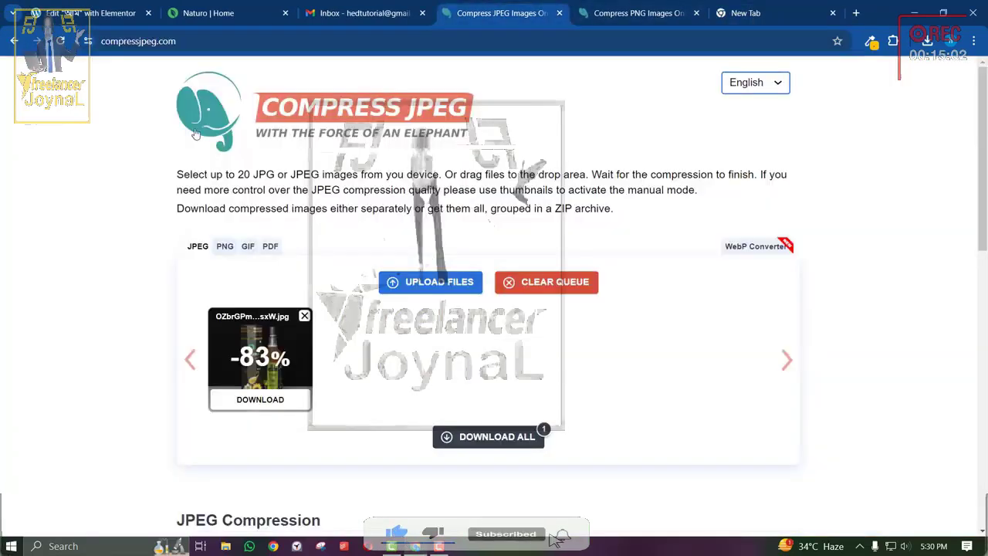
pyautogui.click(149, 40)
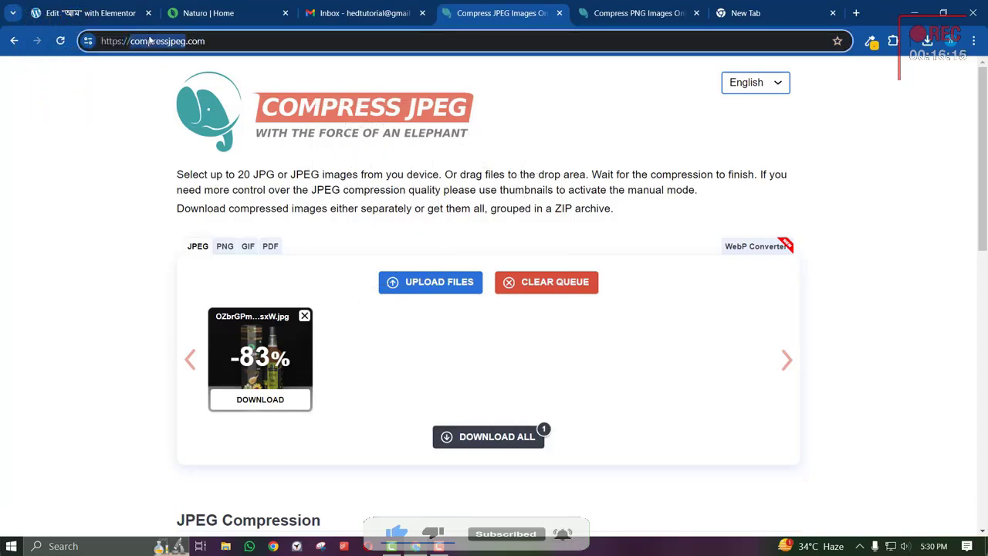
# Insert image-811347-1717162172.jpg into the Elementor Image widget and check the page against the Naturo honey page.
pyautogui.click(77, 11)
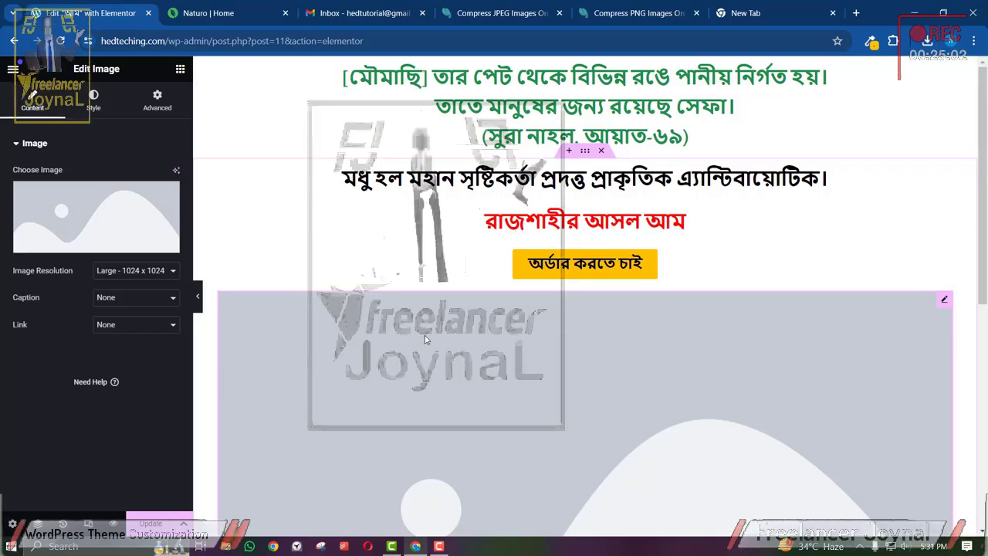
pyautogui.click(96, 216)
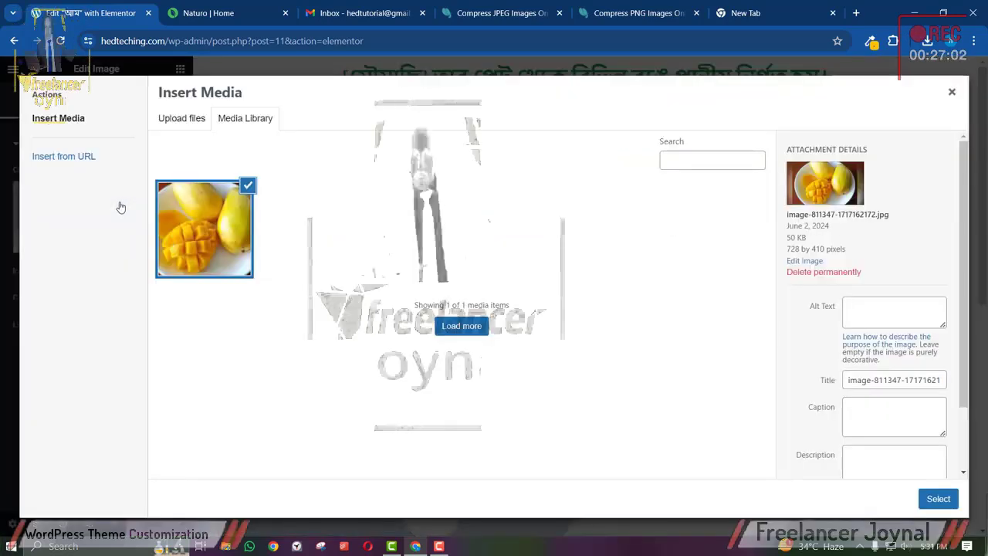
pyautogui.click(939, 499)
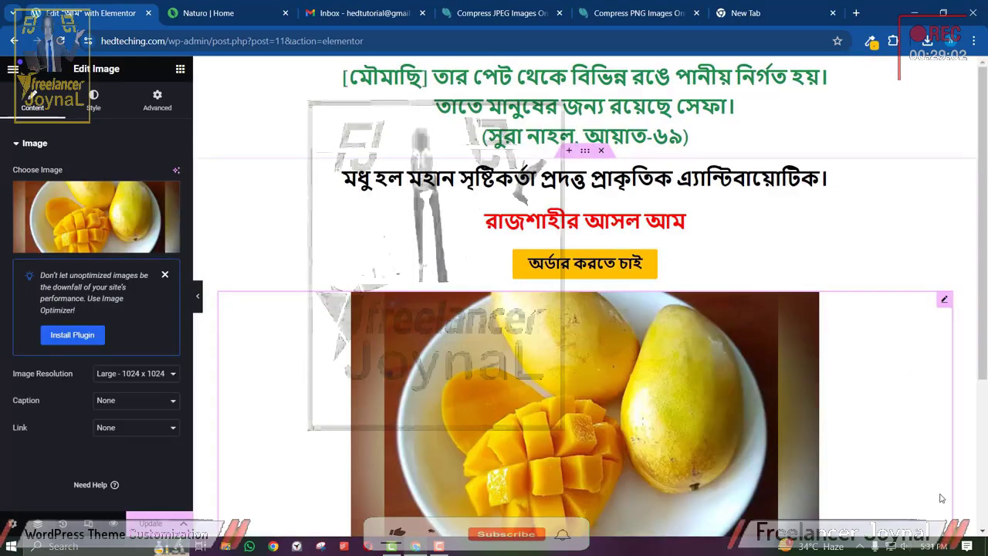
pyautogui.scroll(-3, 551, 449)
pyautogui.scroll(2, 531, 447)
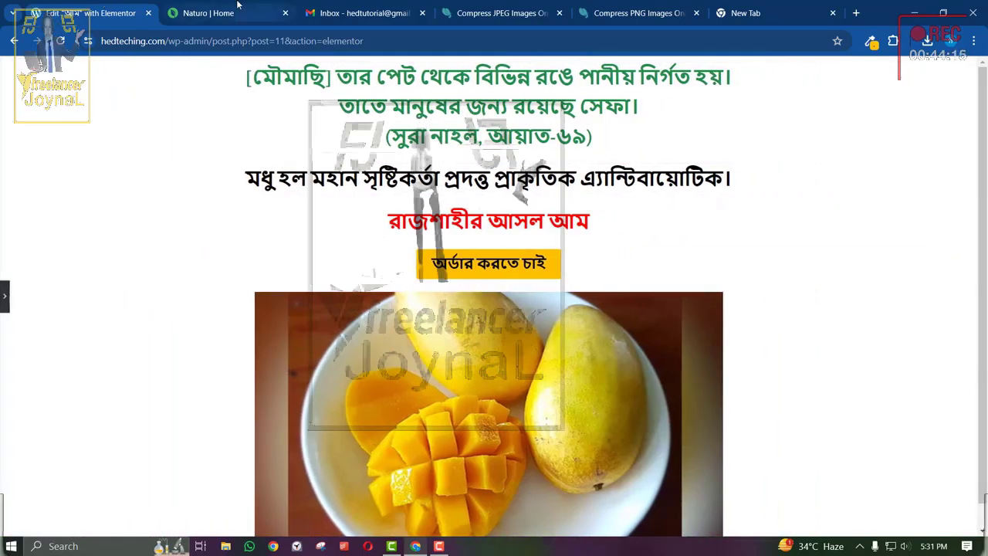
pyautogui.click(238, 11)
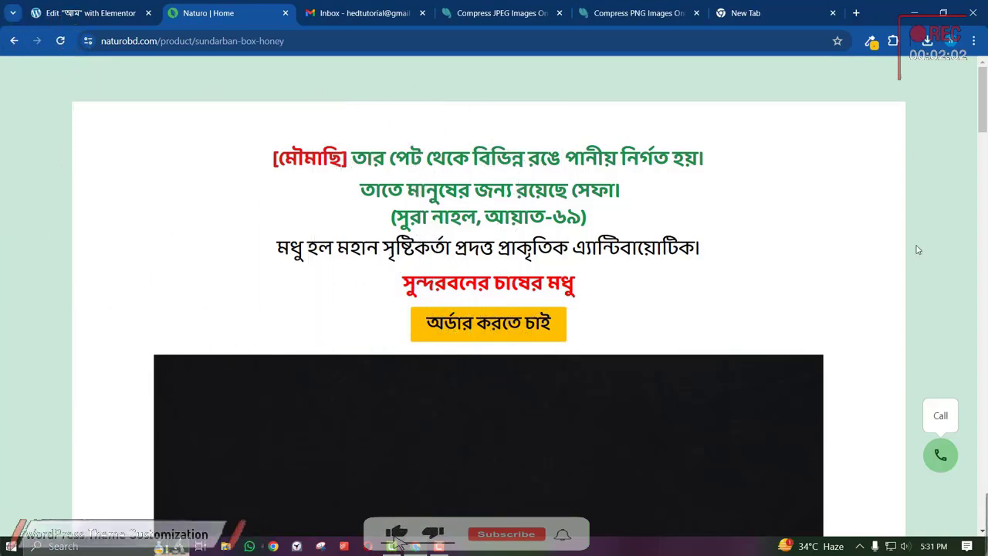
# Return to the Elementor page and set the top heading's Advanced background type to Classic.
pyautogui.click(117, 6)
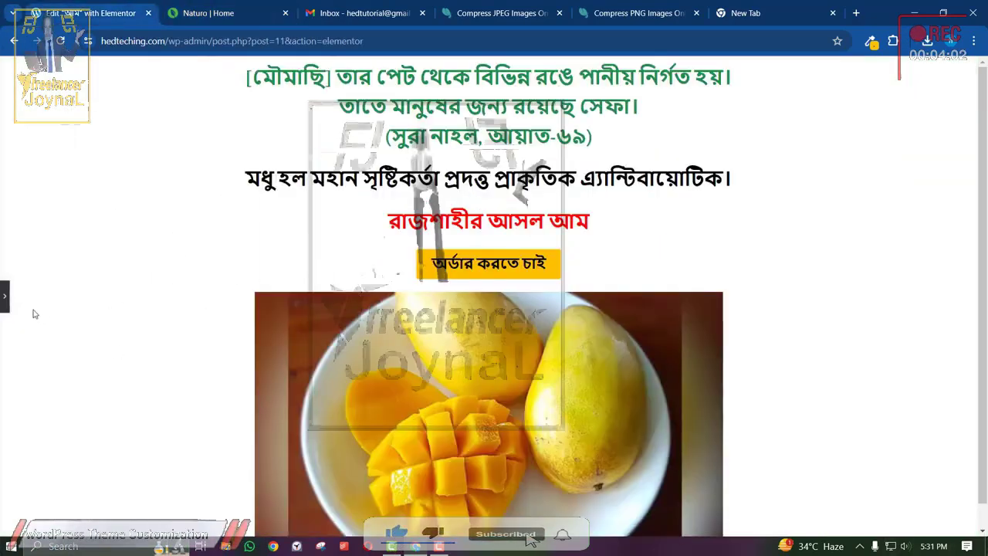
pyautogui.click(5, 300)
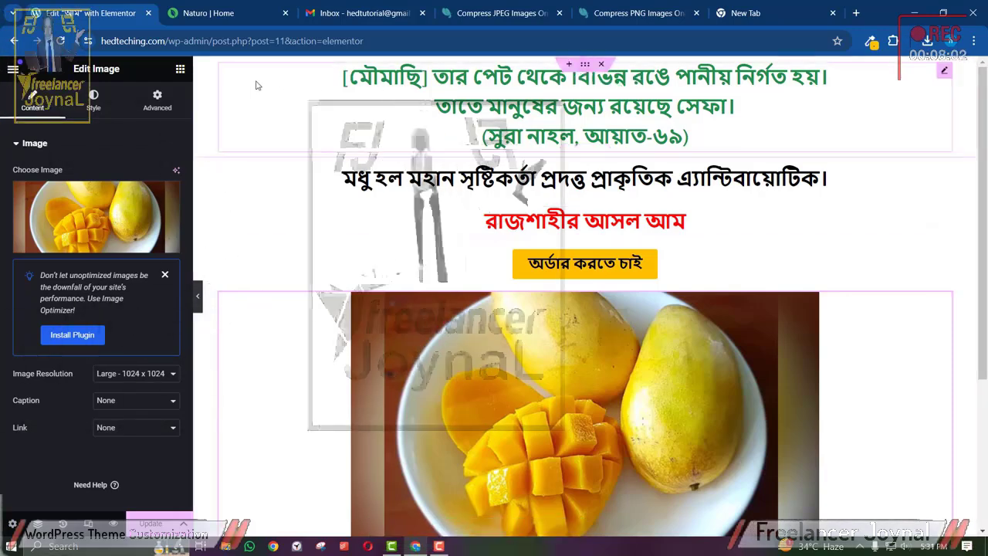
pyautogui.click(585, 66)
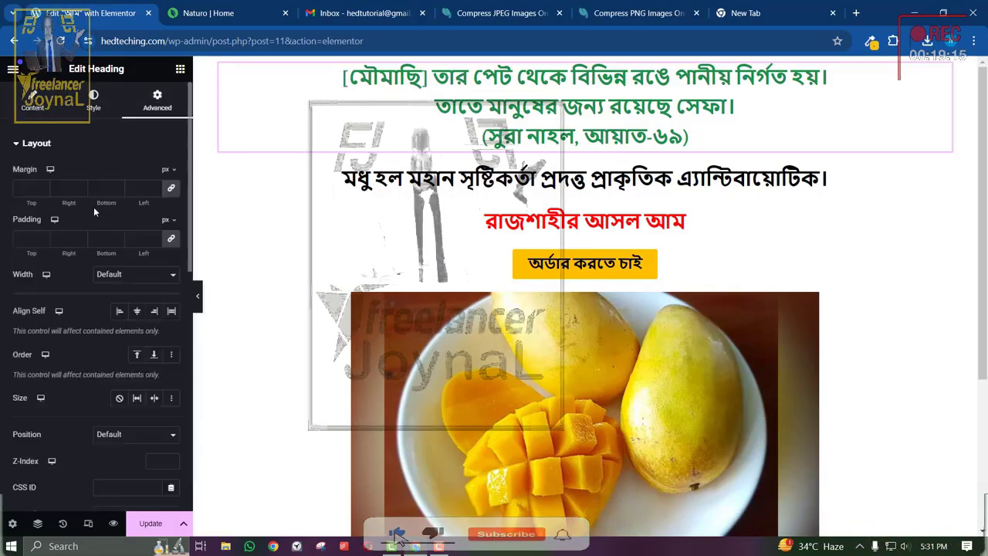
pyautogui.scroll(-10, 93, 207)
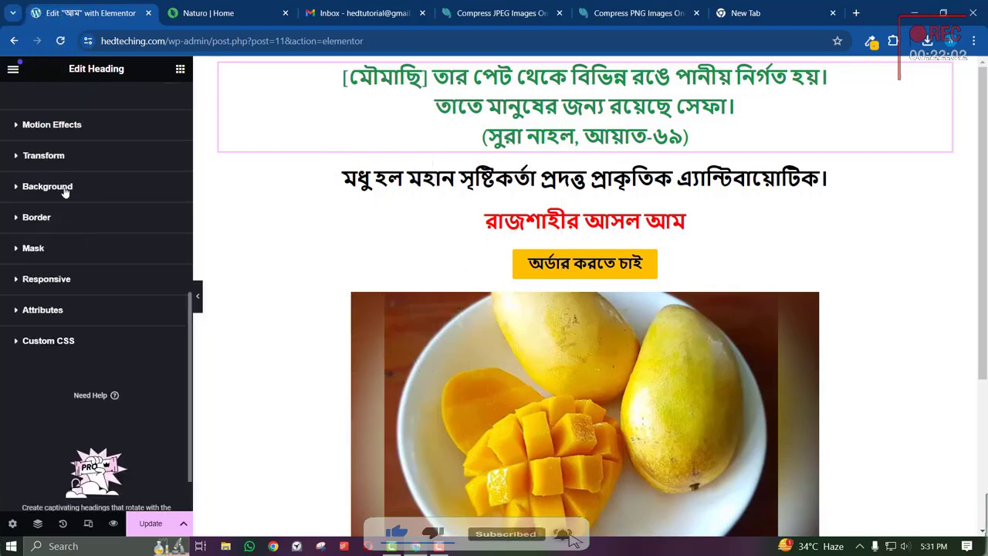
pyautogui.click(47, 186)
pyautogui.click(153, 293)
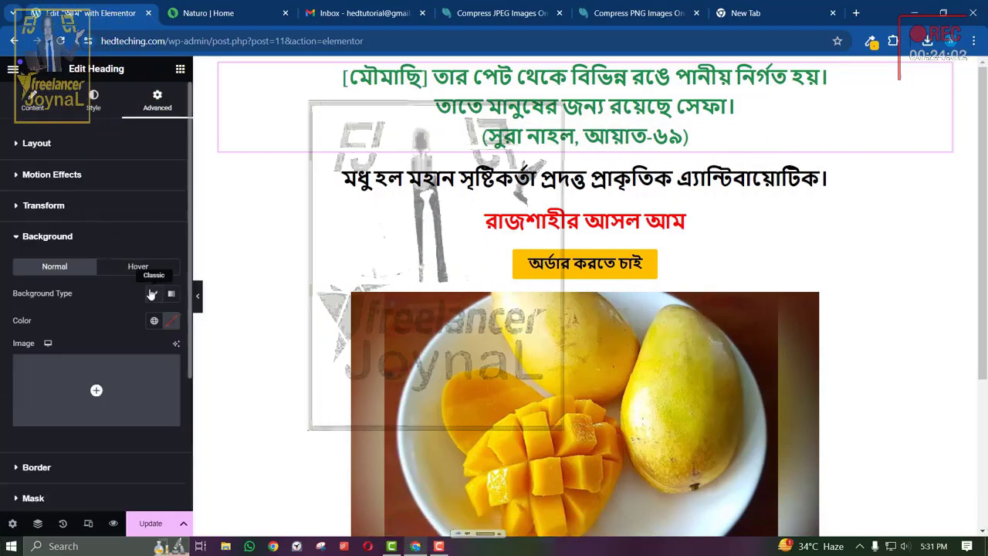
# Set the top heading's background color to light grey #DDDDDD and preview the page without the editing panel.
pyautogui.click(171, 320)
pyautogui.click(103, 458)
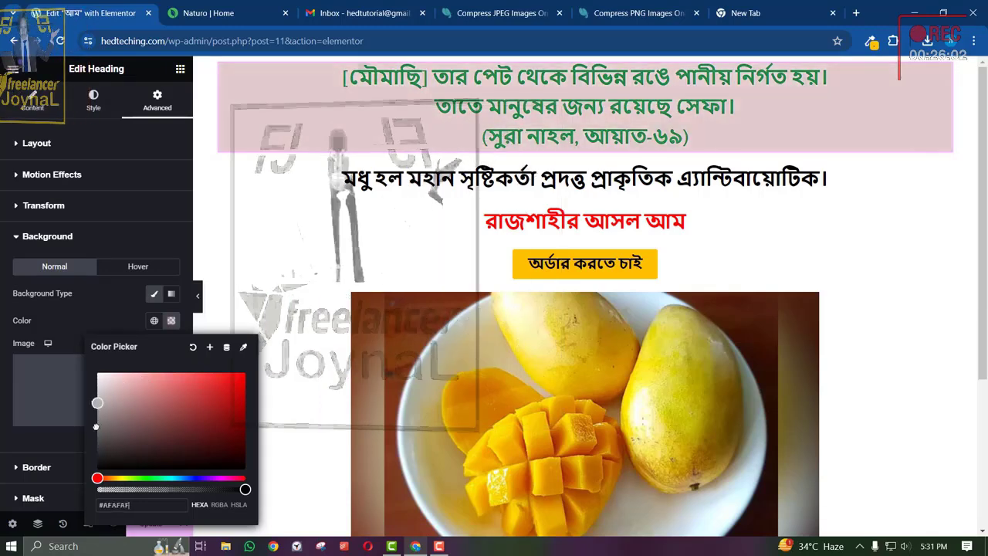
pyautogui.moveTo(102, 458); pyautogui.dragTo(152, 388)
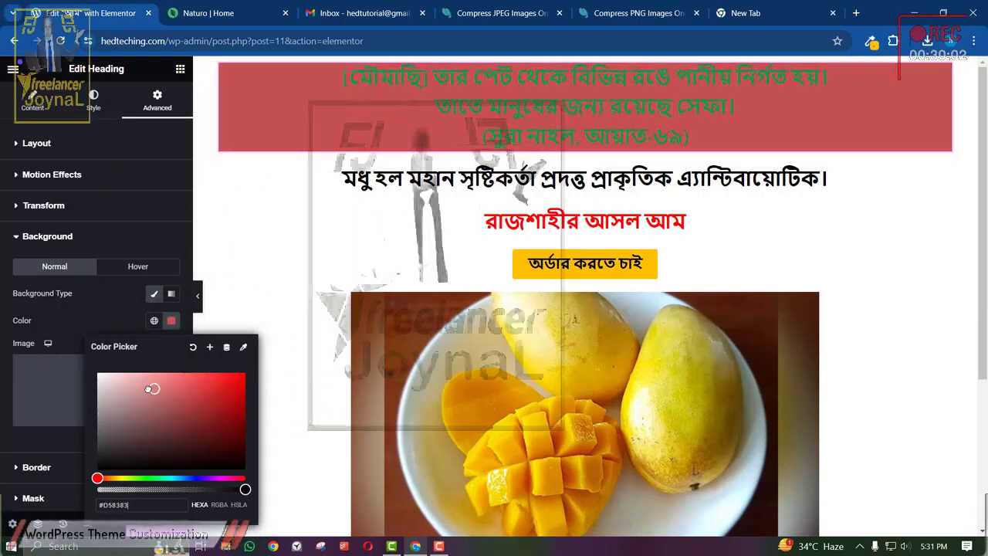
pyautogui.moveTo(98, 376); pyautogui.dragTo(96, 385)
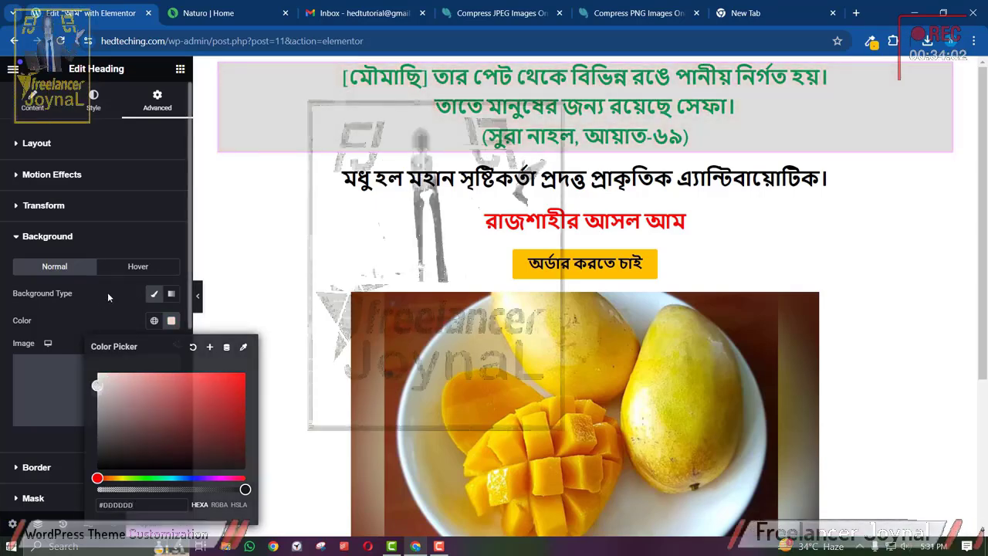
pyautogui.click(197, 295)
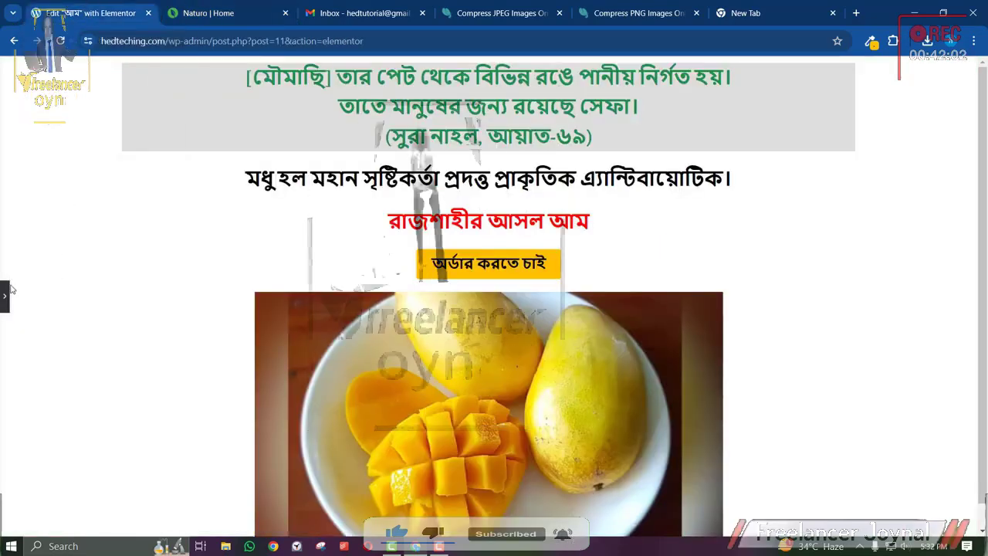
pyautogui.click(7, 309)
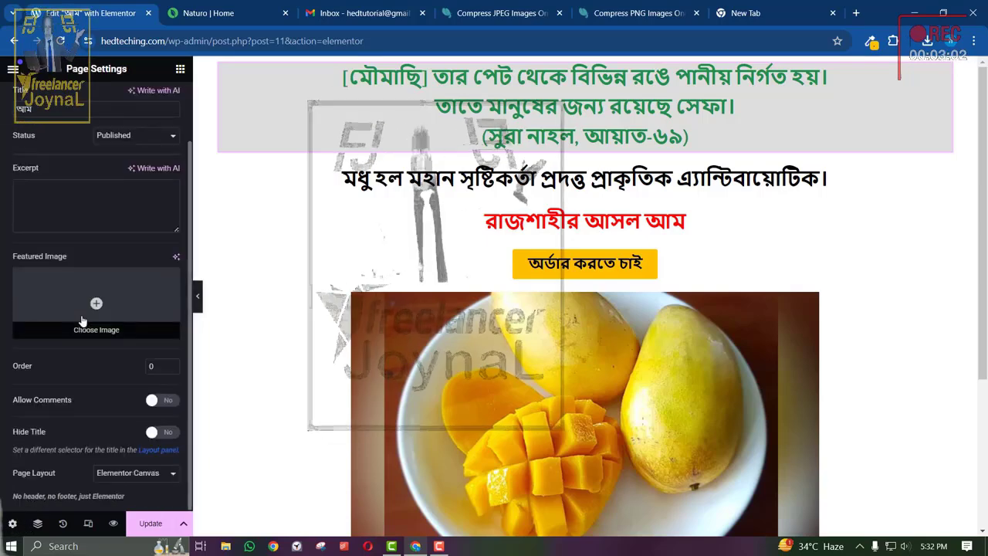
# Copy the top heading's style and paste it onto the second heading and the red রাজশাহীর আসল আম heading.
pyautogui.click(180, 69)
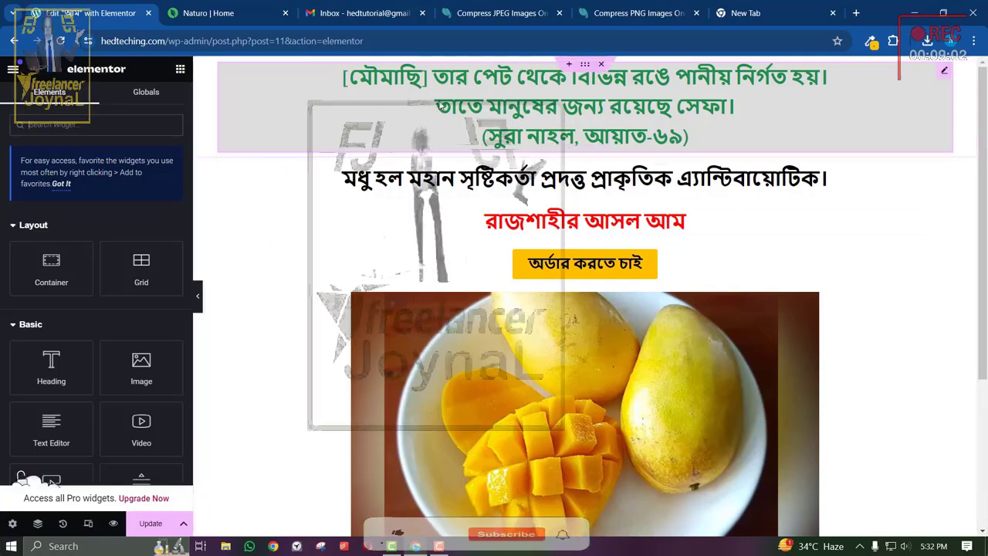
pyautogui.click(583, 162)
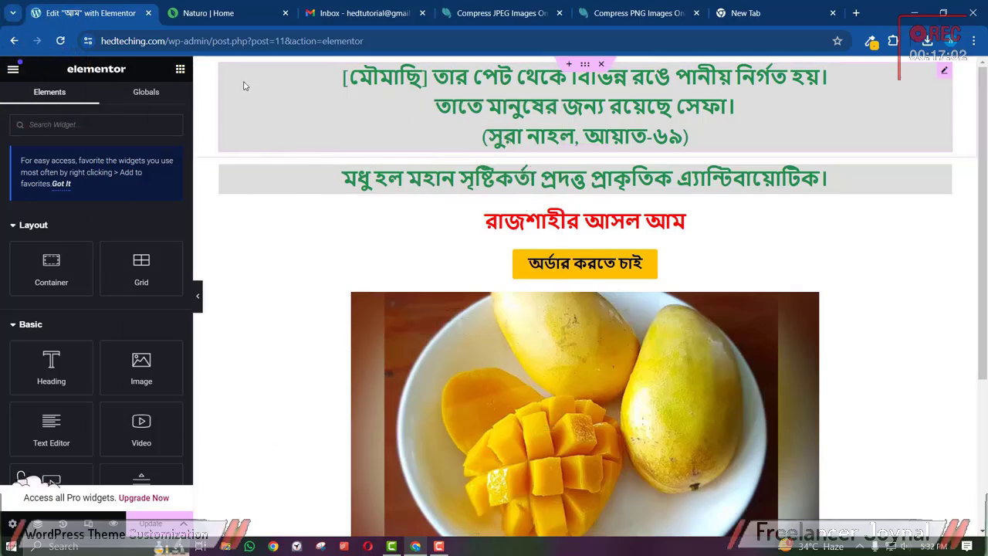
pyautogui.rightClick(237, 87)
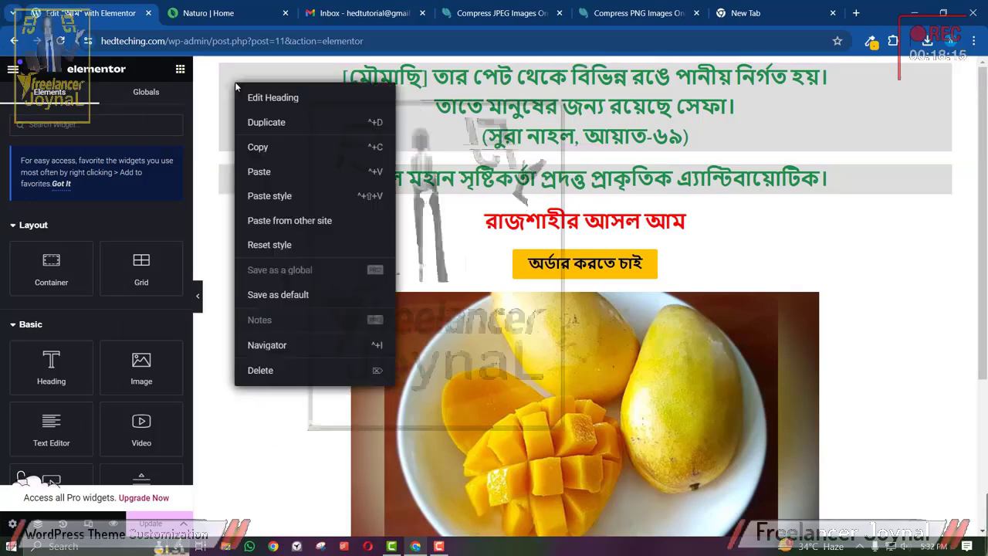
pyautogui.click(271, 148)
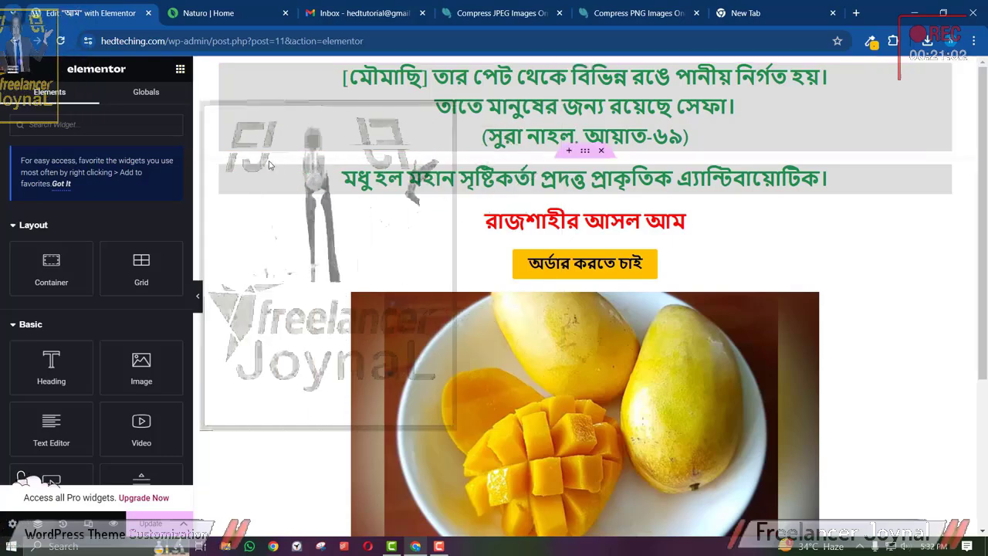
pyautogui.rightClick(261, 180)
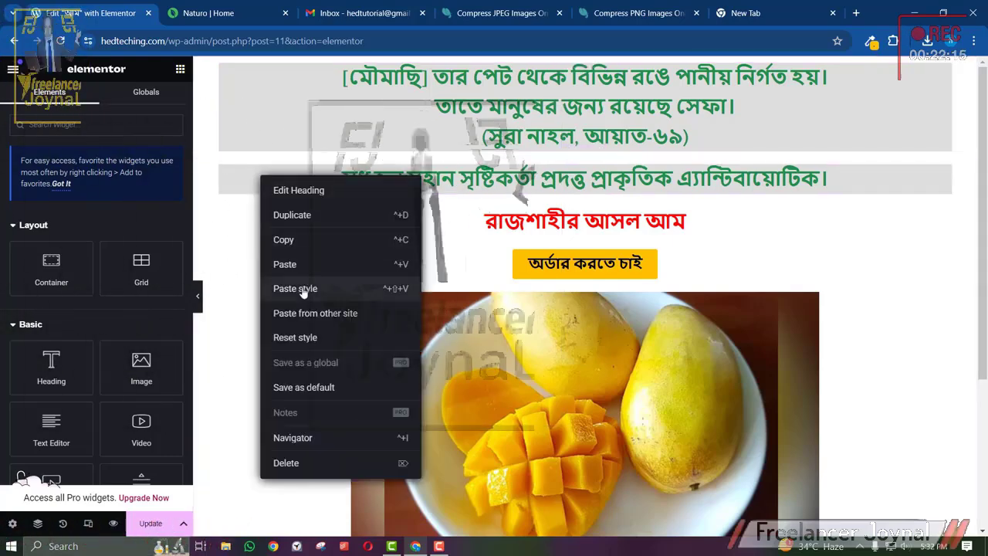
pyautogui.click(276, 229)
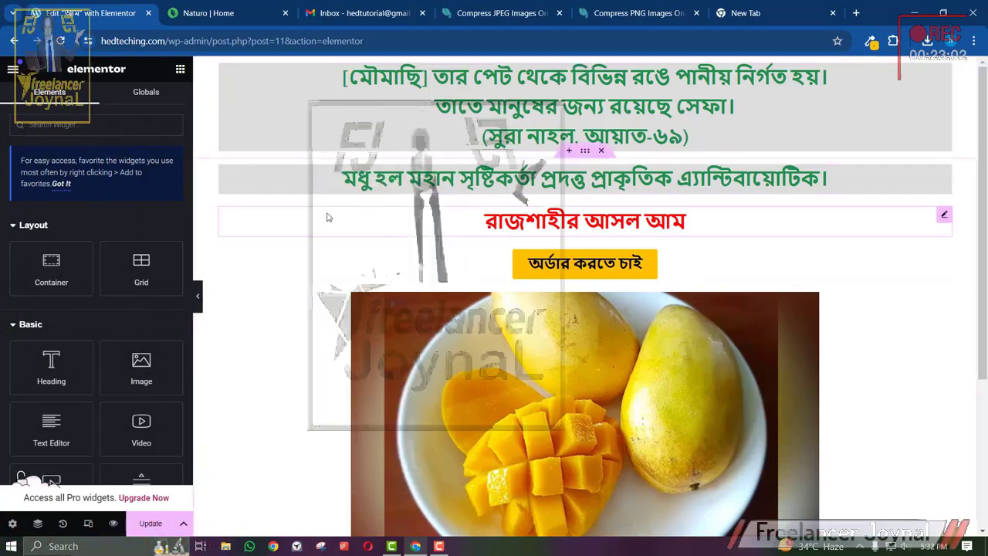
pyautogui.rightClick(328, 217)
pyautogui.click(345, 327)
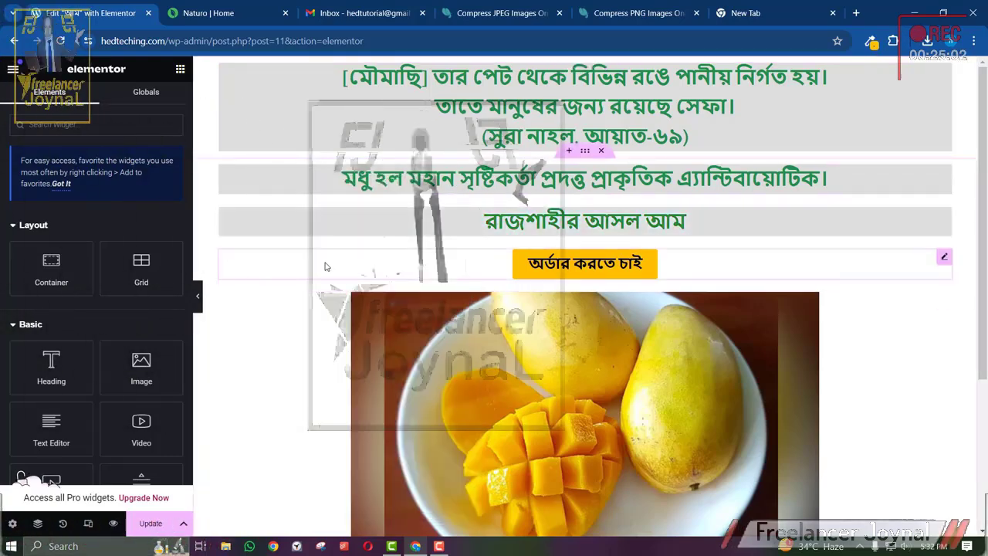
# Try to paste the heading style onto the order button, and set the button's Advanced background type to Classic.
pyautogui.rightClick(320, 246)
pyautogui.click(347, 349)
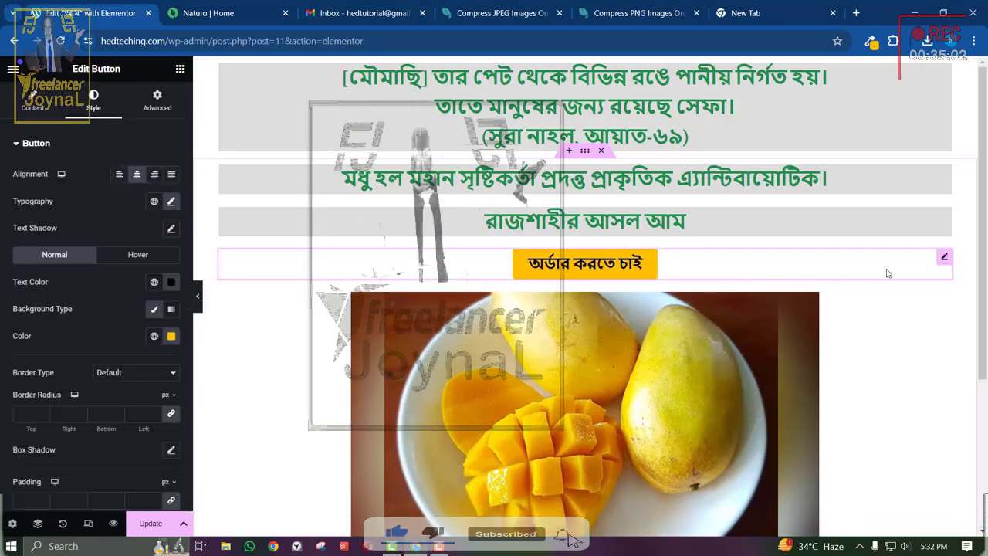
pyautogui.click(156, 98)
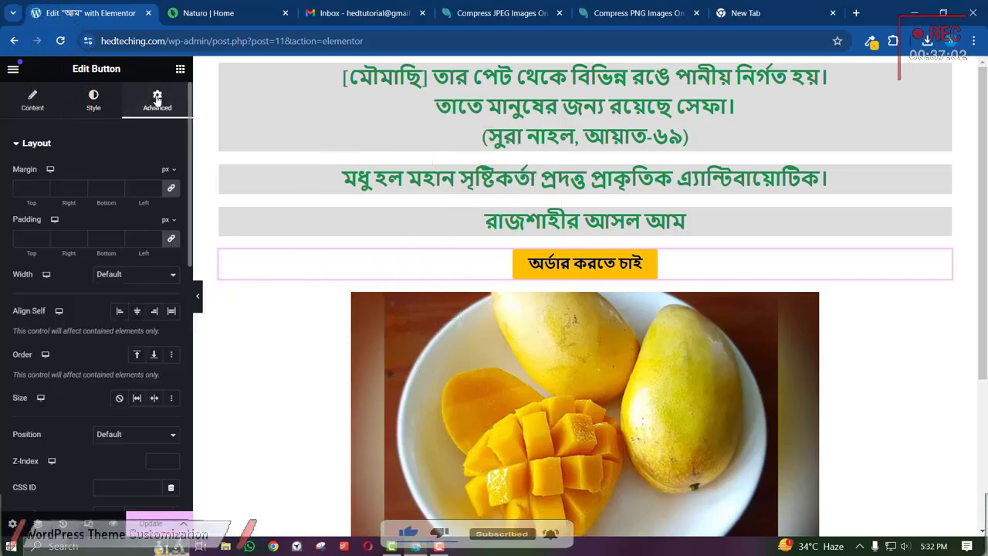
pyautogui.scroll(-2, 132, 165)
pyautogui.click(52, 404)
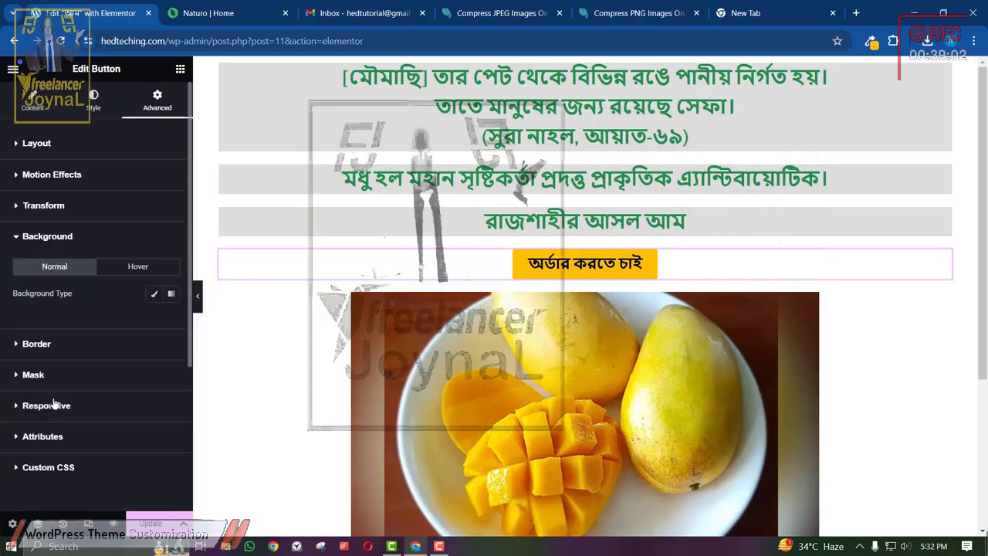
pyautogui.click(153, 294)
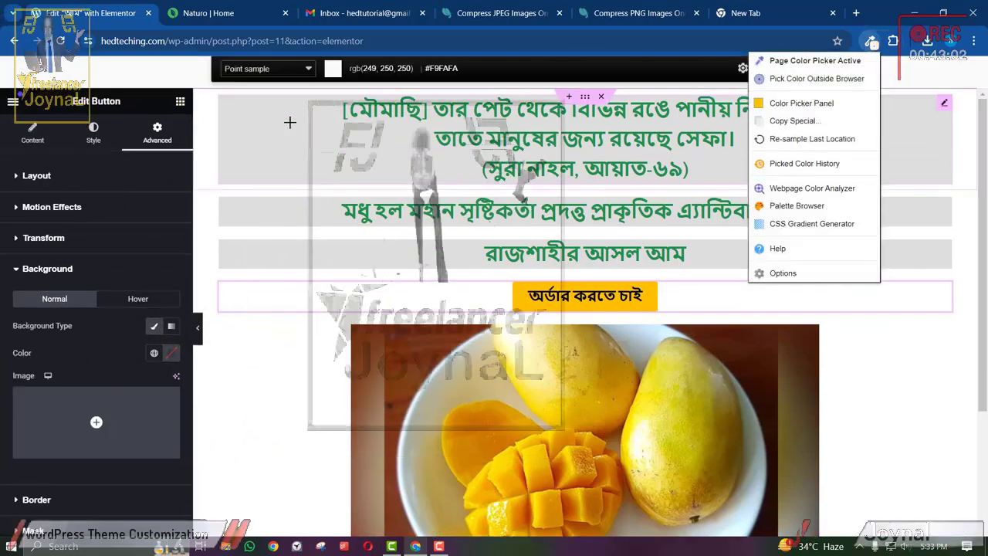
# Sample the heading's grey with the page color picker and paste dddddd as the order button's Advanced background color.
pyautogui.click(289, 125)
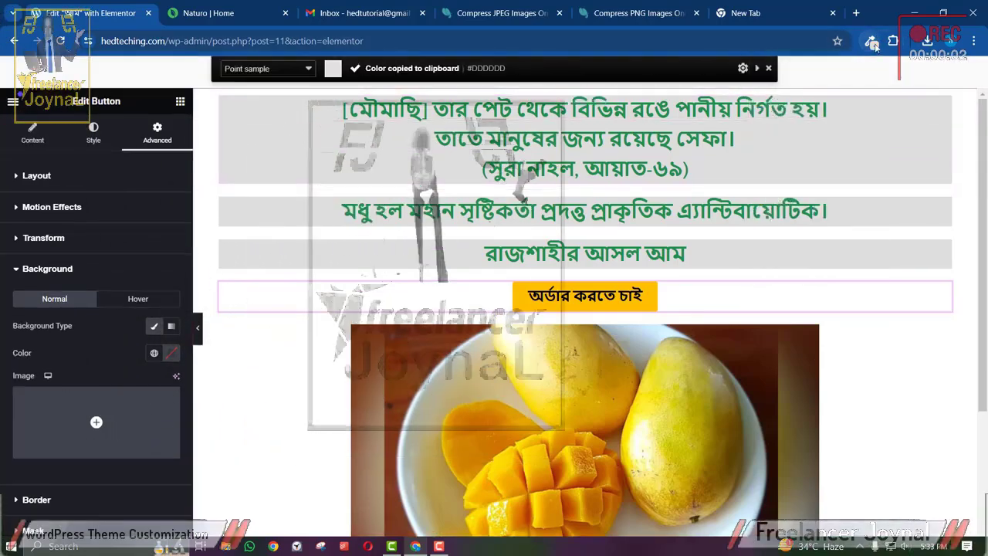
pyautogui.click(872, 41)
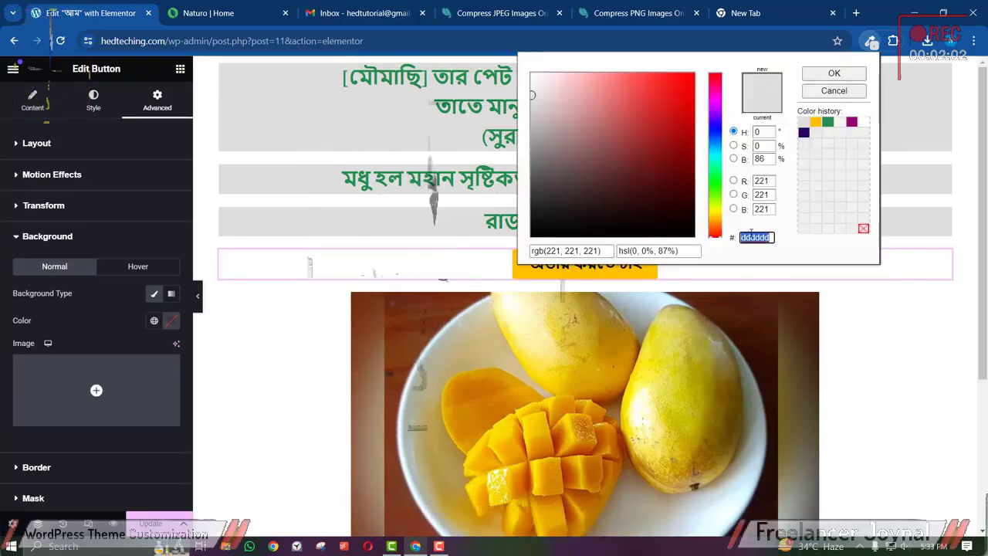
pyautogui.rightClick(751, 232)
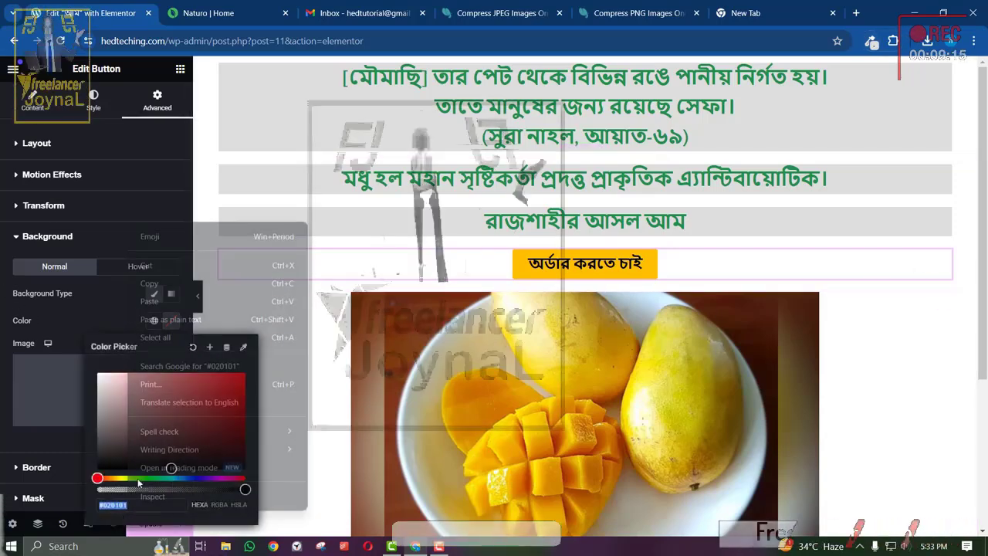
pyautogui.rightClick(136, 224)
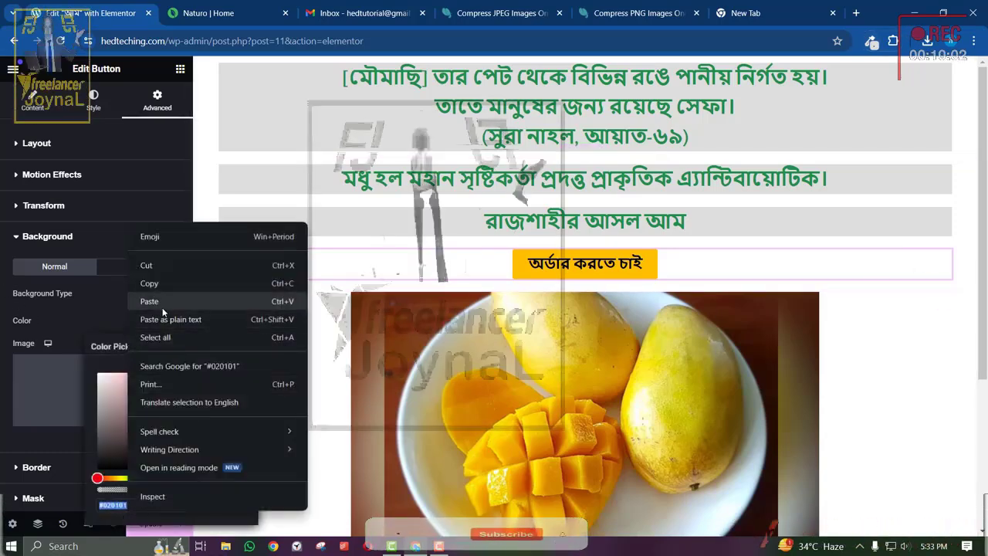
pyautogui.click(154, 300)
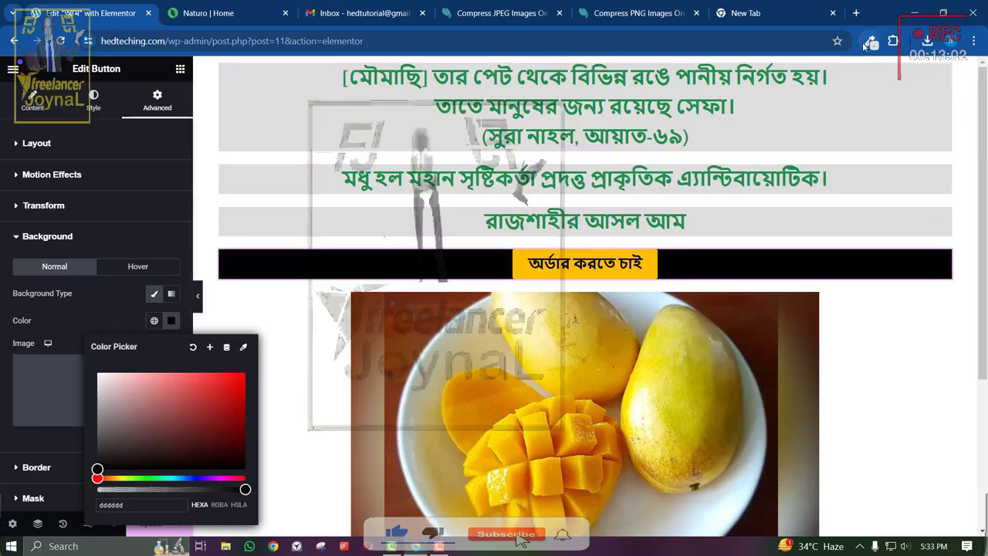
# Sample the Naturo honey page's light green background with the color picker extension and copy its hex code cae9d7.
pyautogui.click(870, 42)
pyautogui.click(802, 62)
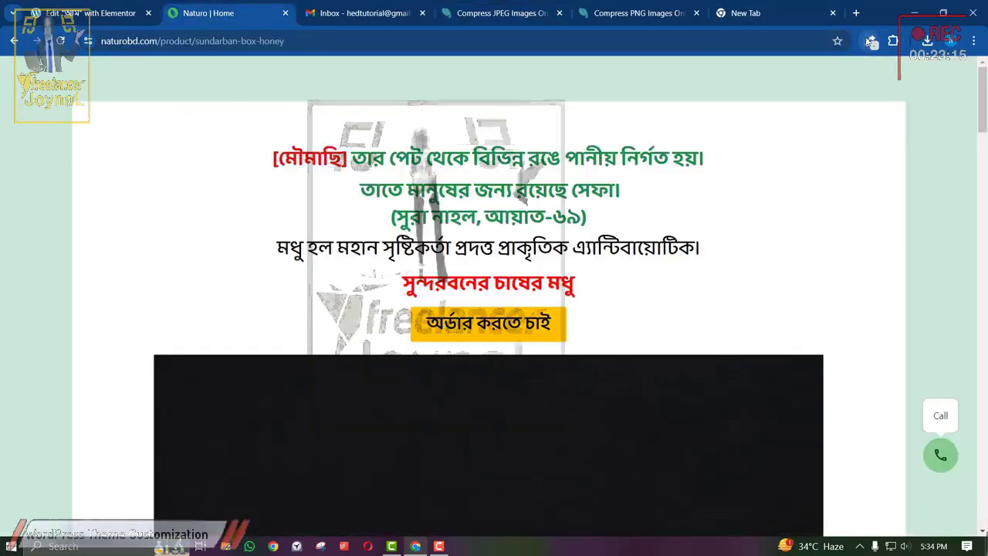
pyautogui.click(870, 42)
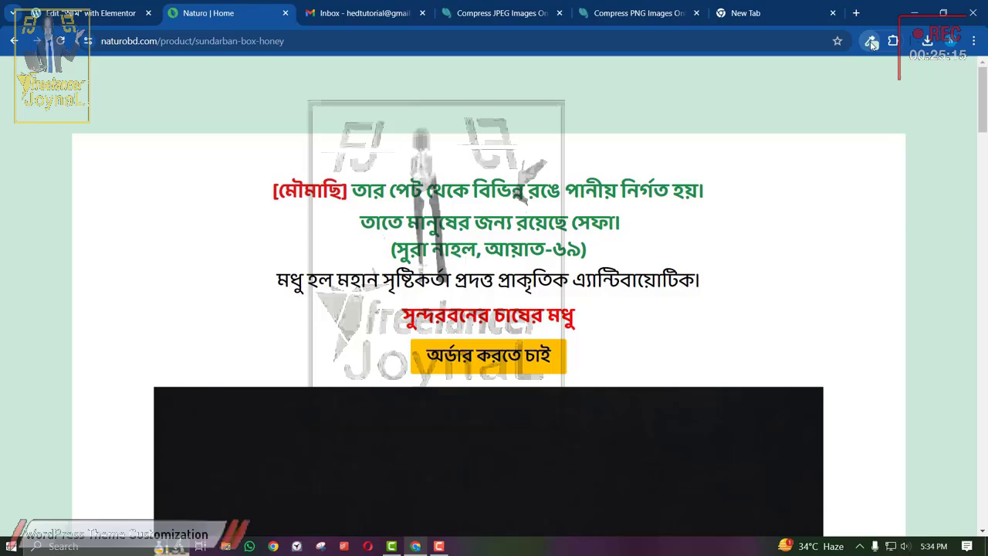
pyautogui.click(871, 44)
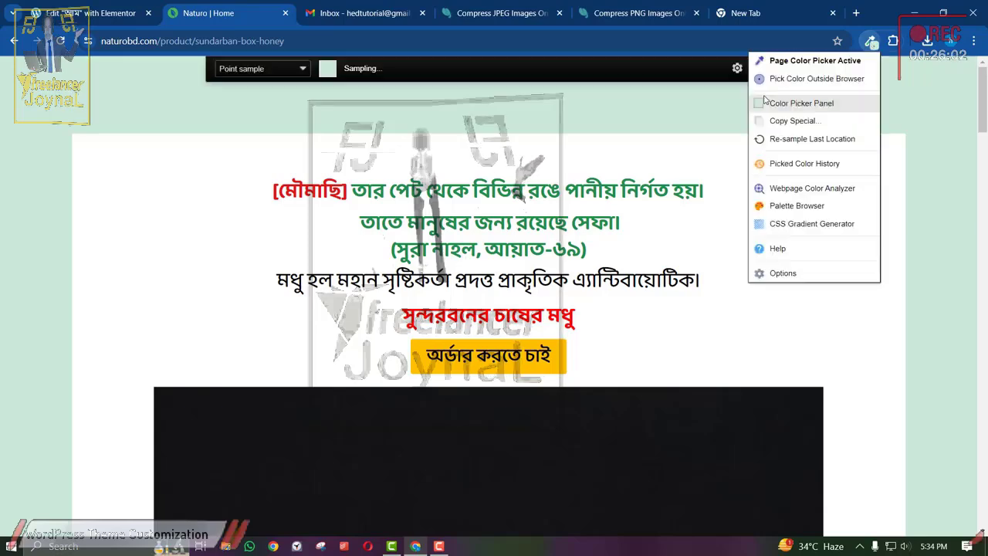
pyautogui.click(790, 101)
pyautogui.doubleClick(755, 237)
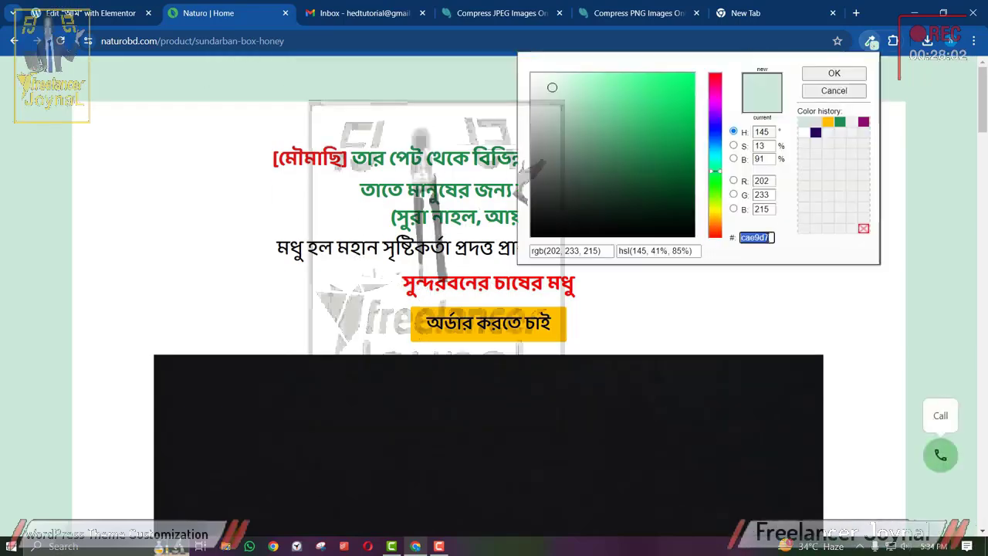
pyautogui.rightClick(755, 237)
pyautogui.click(811, 344)
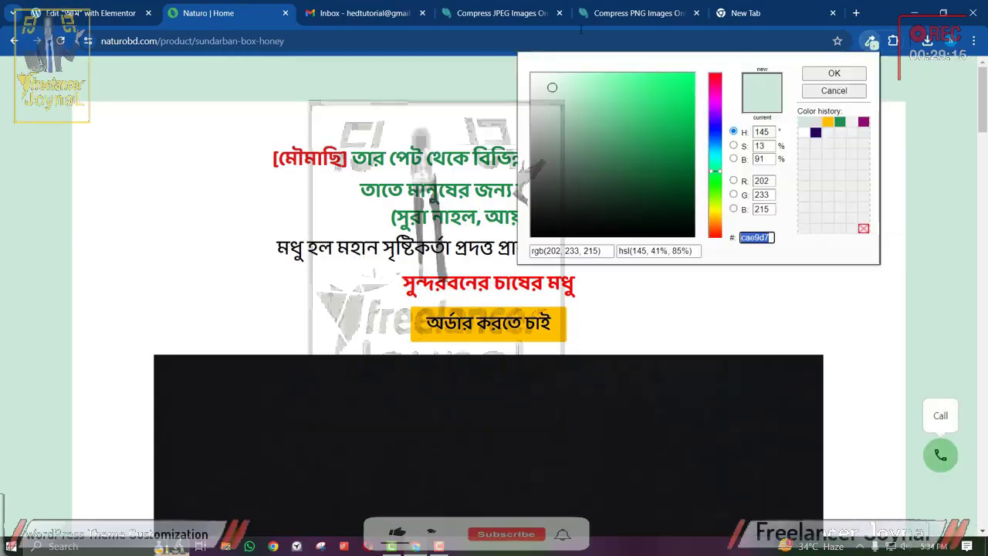
# Switch to the Elementor editor and paste cae9d7 as the page's body background color in the page settings.
pyautogui.click(67, 5)
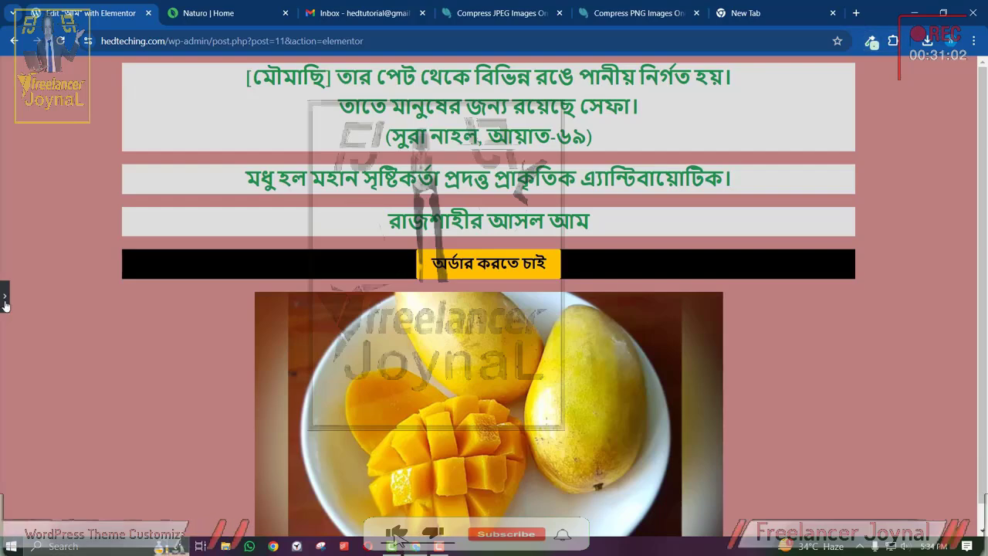
pyautogui.click(5, 297)
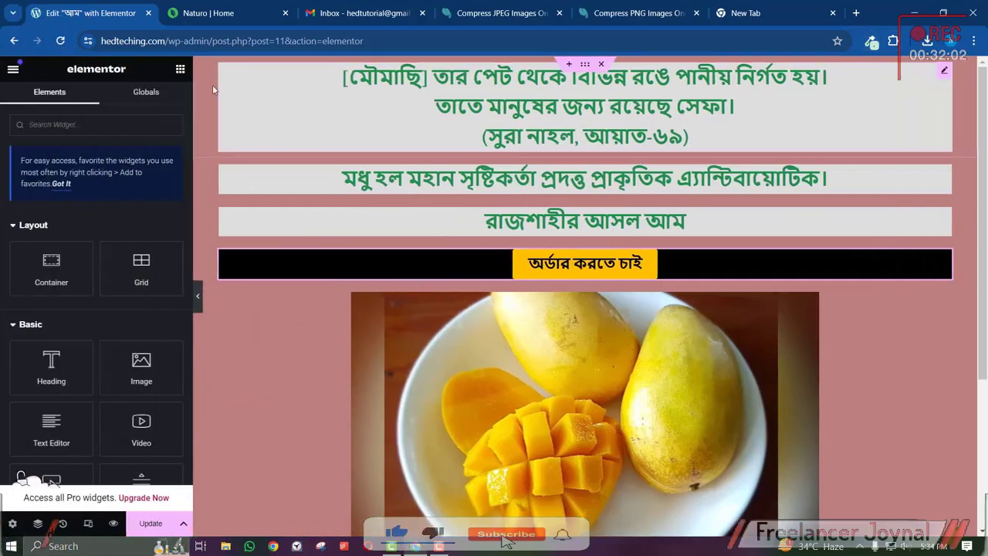
pyautogui.click(12, 523)
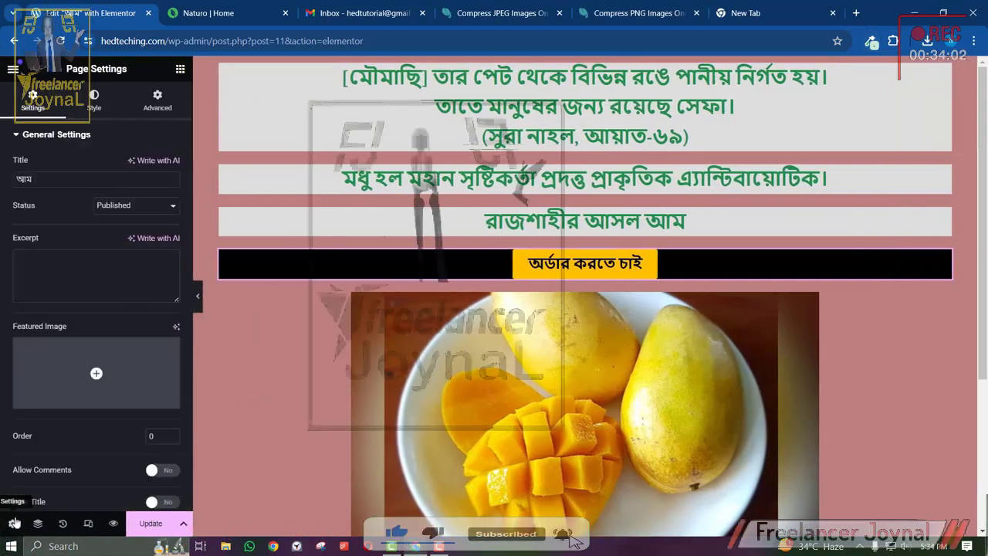
pyautogui.scroll(-1, 130, 399)
pyautogui.scroll(1, 118, 408)
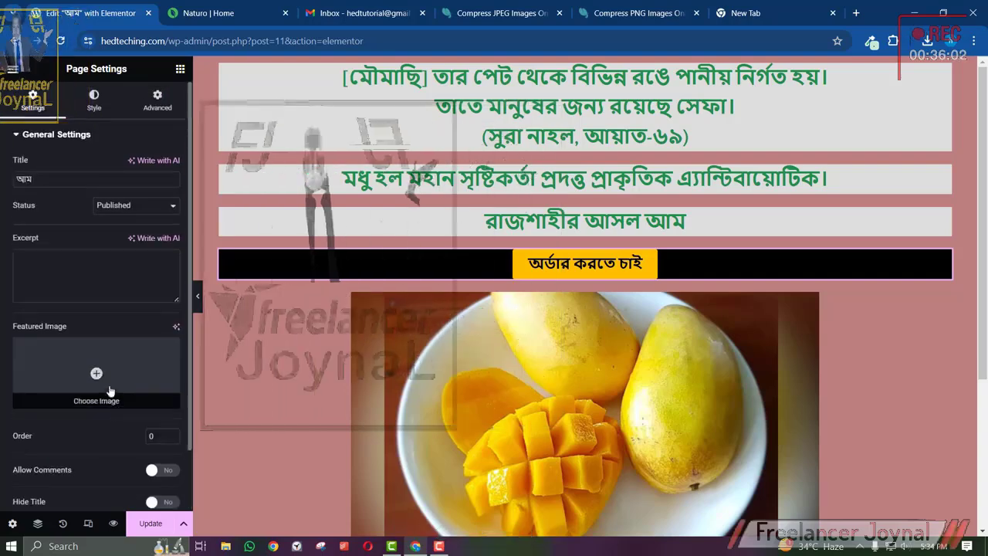
pyautogui.click(93, 113)
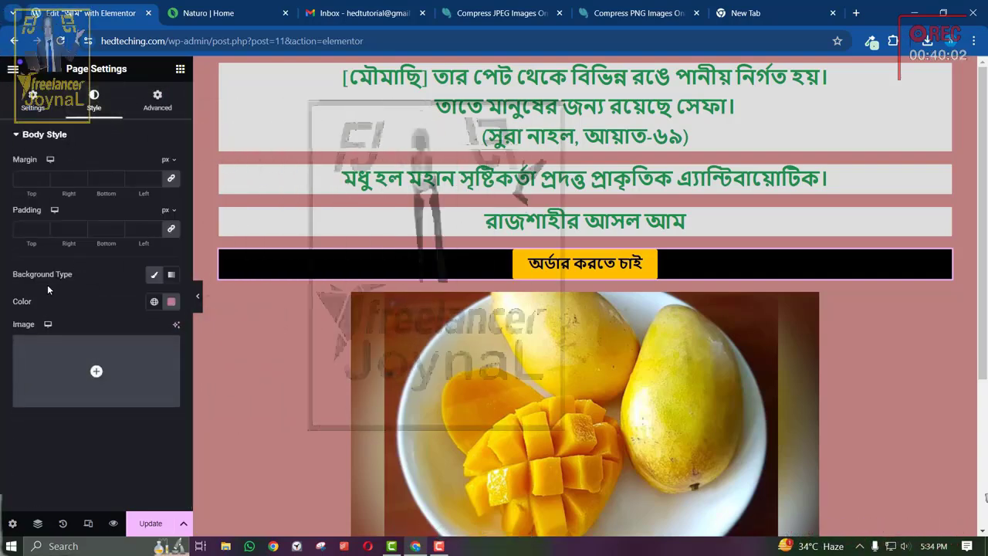
pyautogui.click(167, 303)
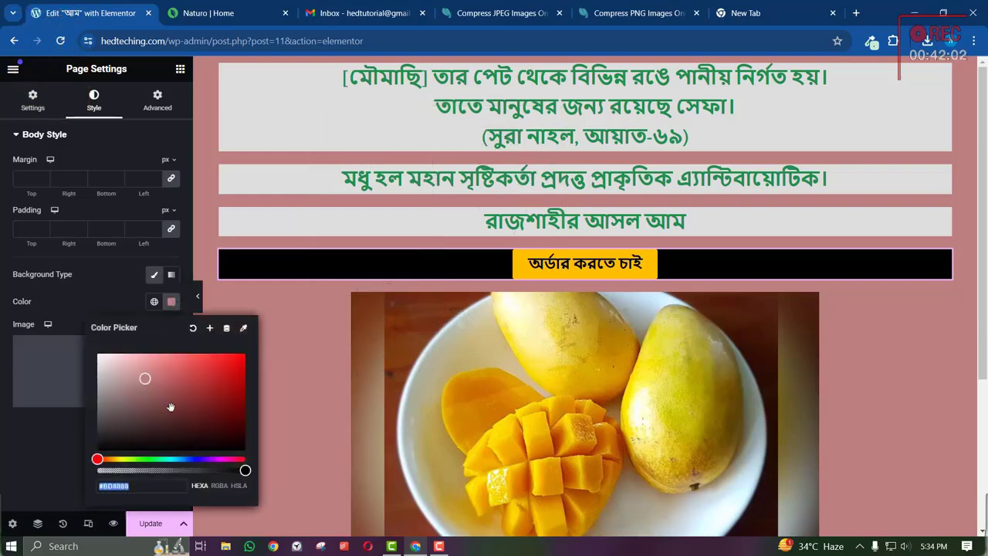
pyautogui.rightClick(137, 485)
pyautogui.click(154, 274)
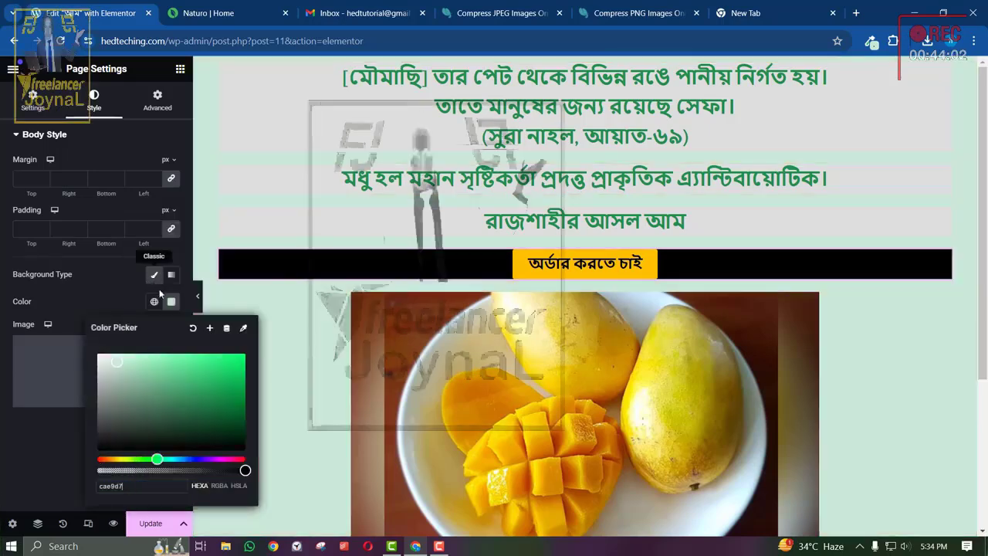
pyautogui.click(109, 285)
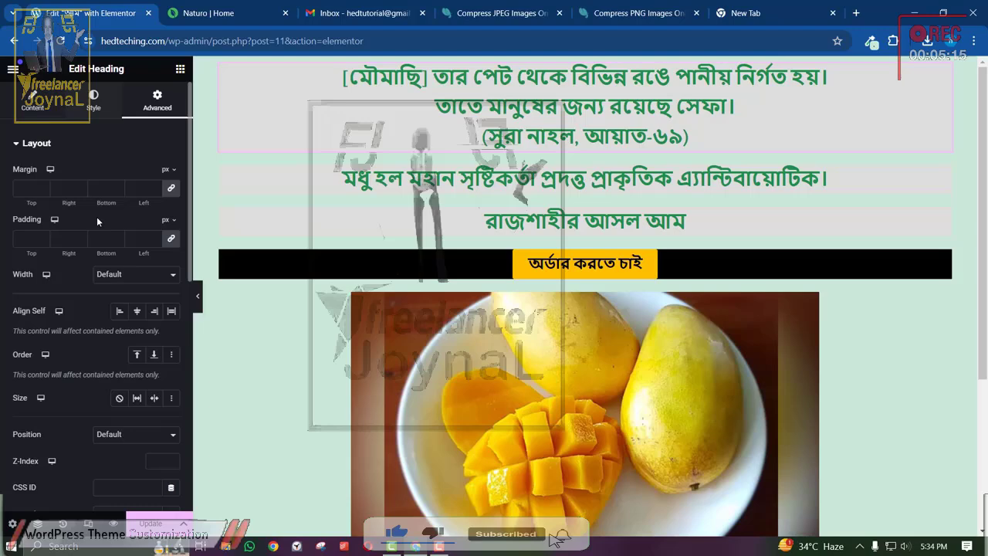
# Change the Advanced background color of the top heading and the second heading to white.
pyautogui.scroll(-5, 96, 216)
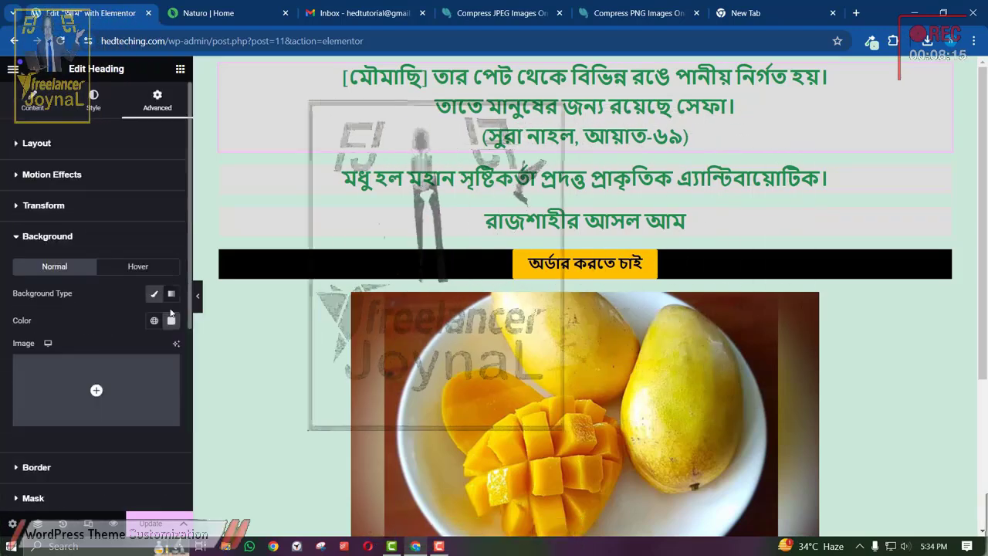
pyautogui.click(170, 321)
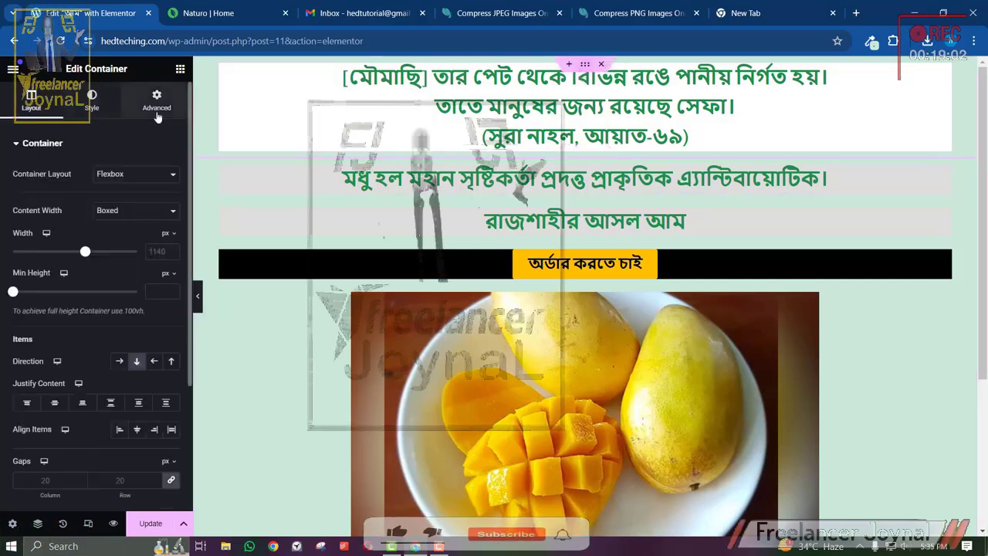
pyautogui.click(157, 108)
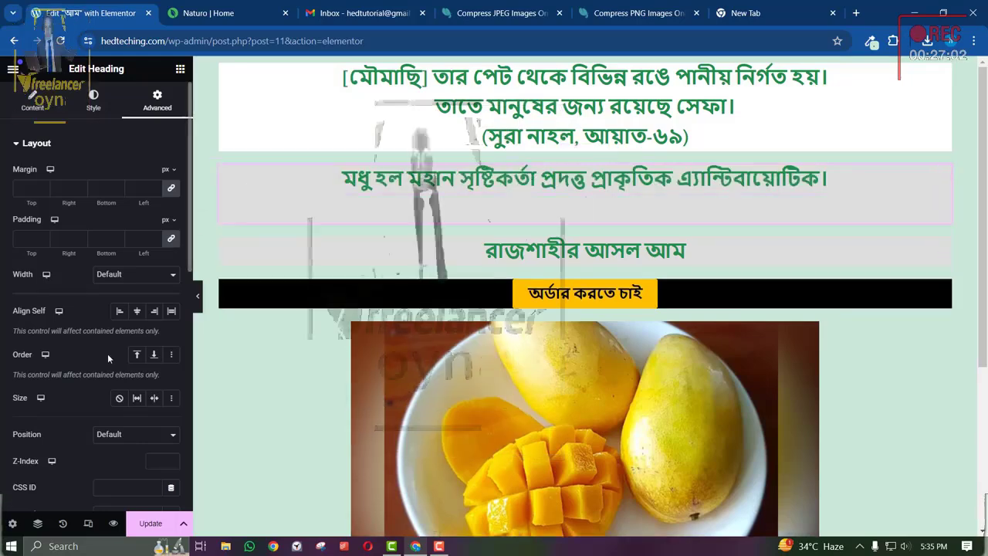
pyautogui.scroll(-5, 108, 363)
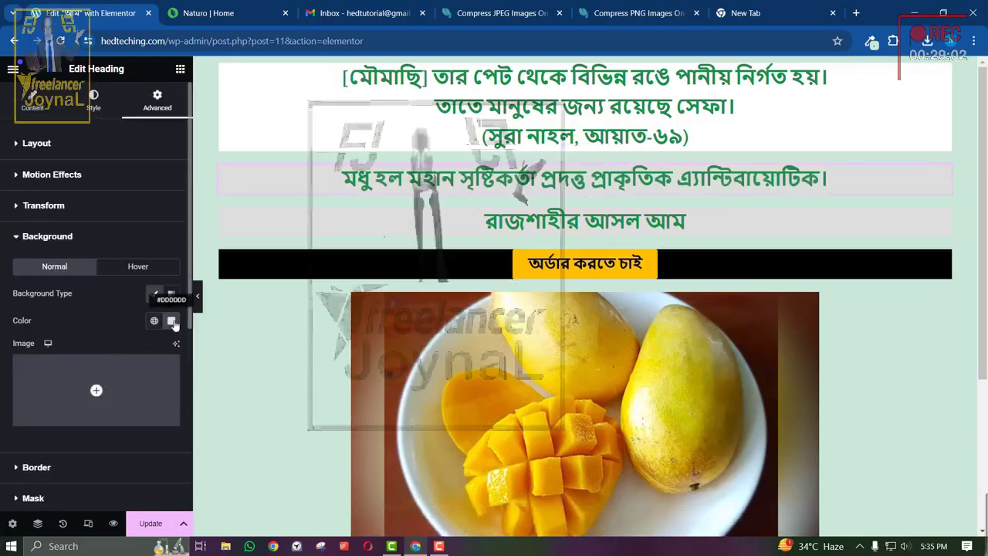
pyautogui.click(172, 320)
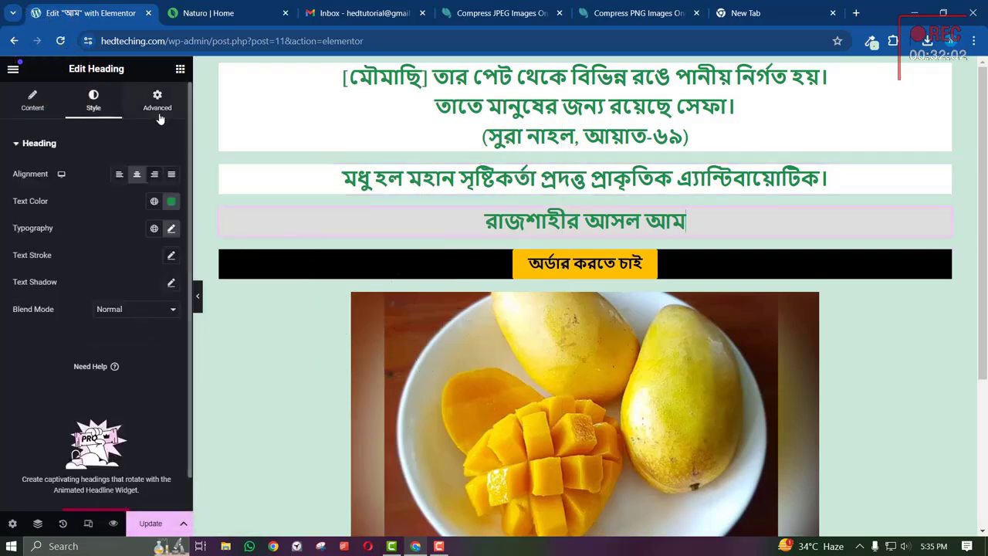
# Change the Advanced background color of the রাজশাহীর আসল আম heading to white.
pyautogui.click(158, 104)
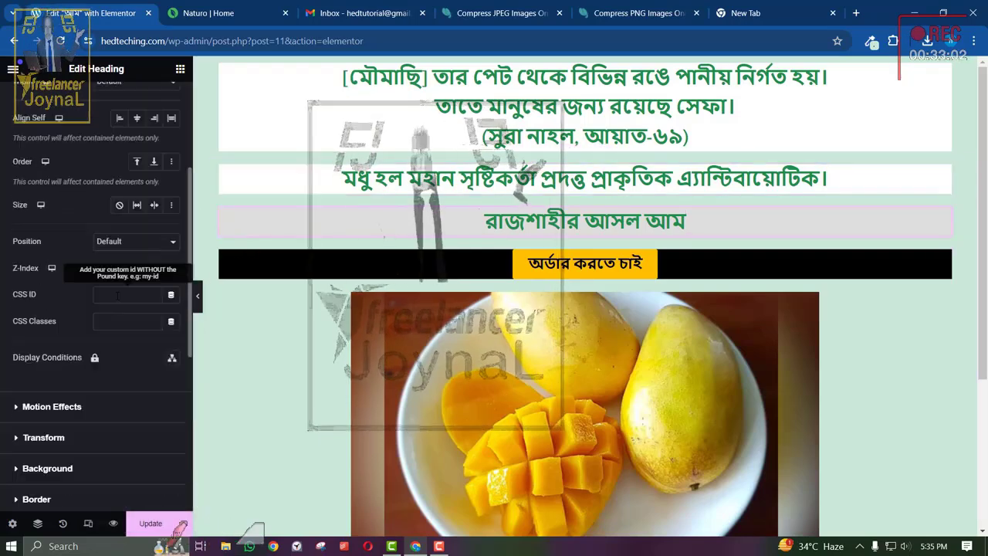
pyautogui.click(59, 415)
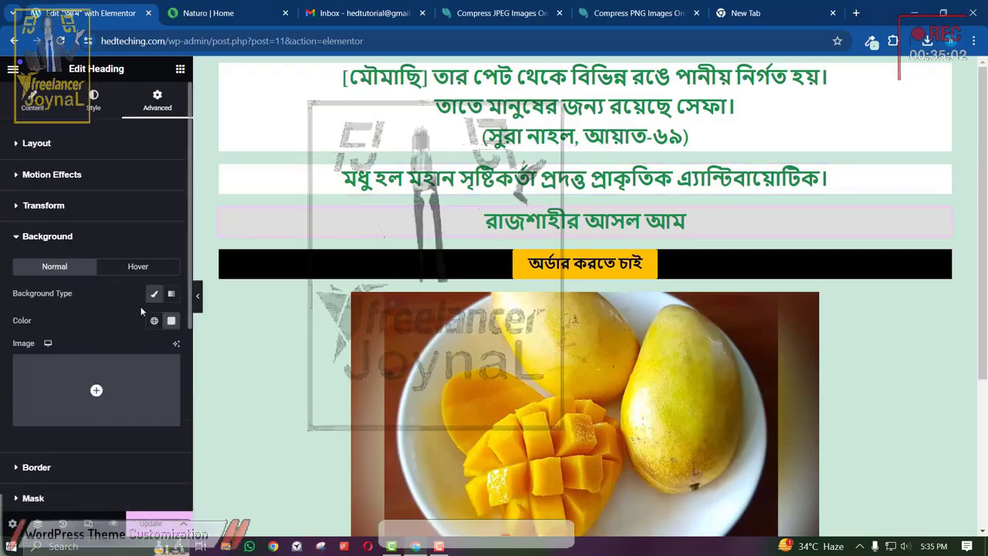
pyautogui.click(172, 321)
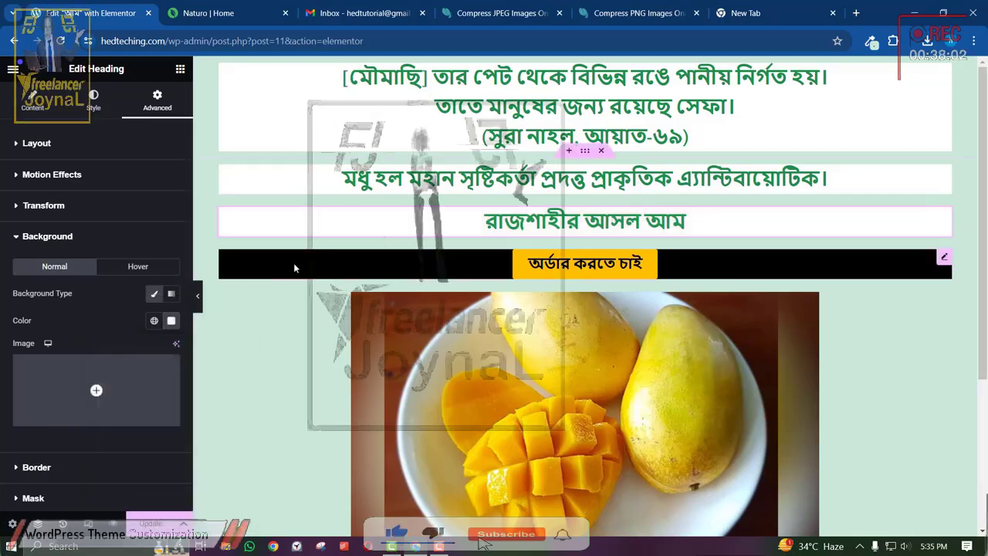
# Change the order button's Advanced background color to white and preview the page without the editing panel.
pyautogui.click(294, 263)
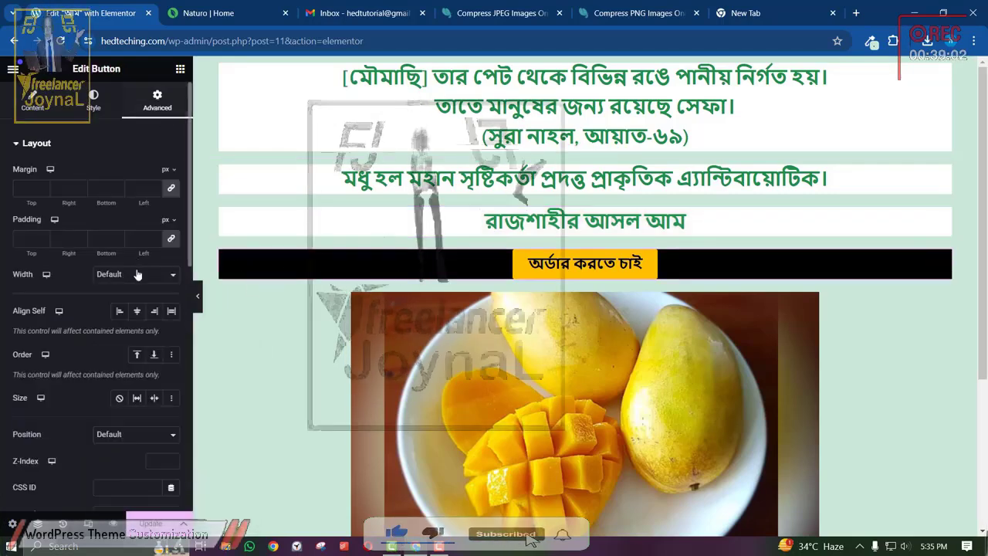
pyautogui.scroll(-3, 73, 424)
pyautogui.click(68, 468)
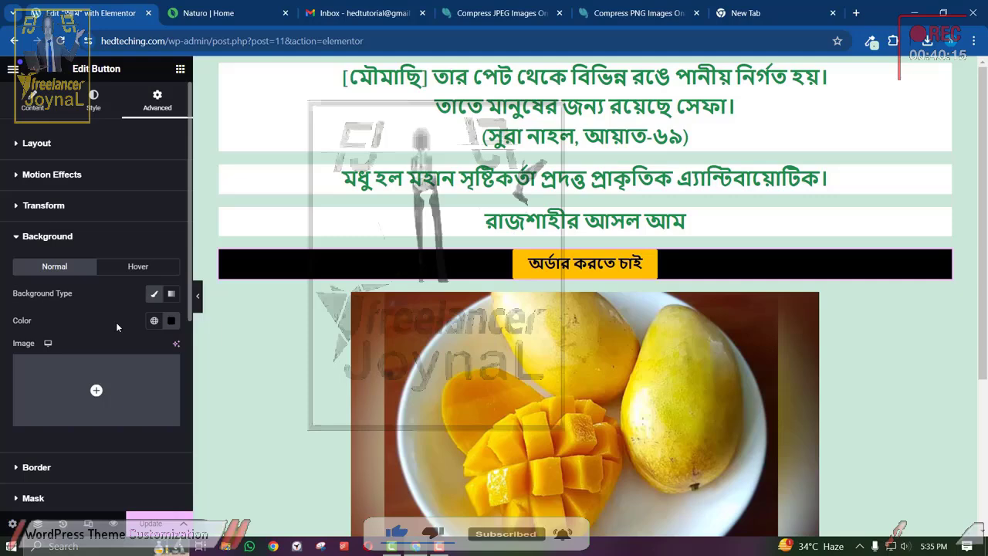
pyautogui.click(172, 320)
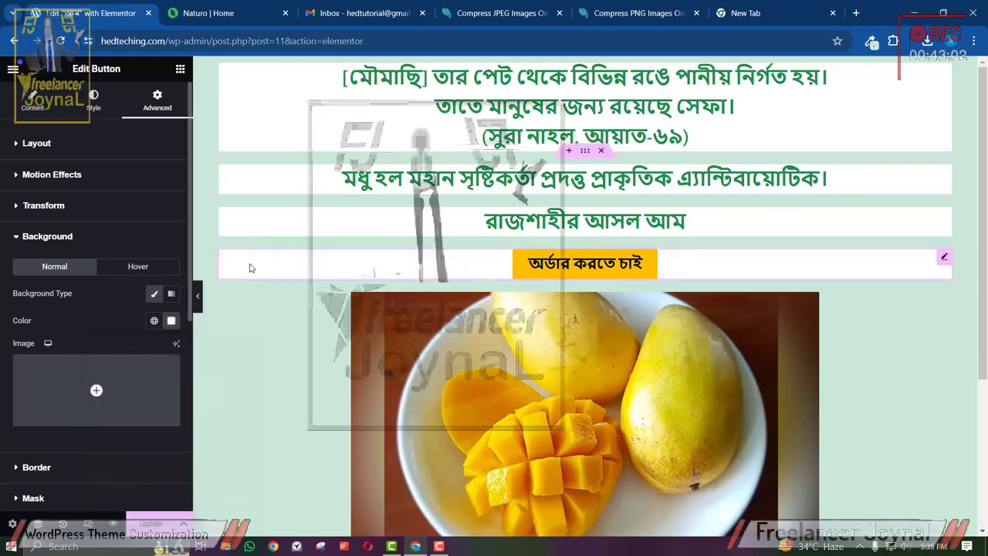
pyautogui.click(197, 295)
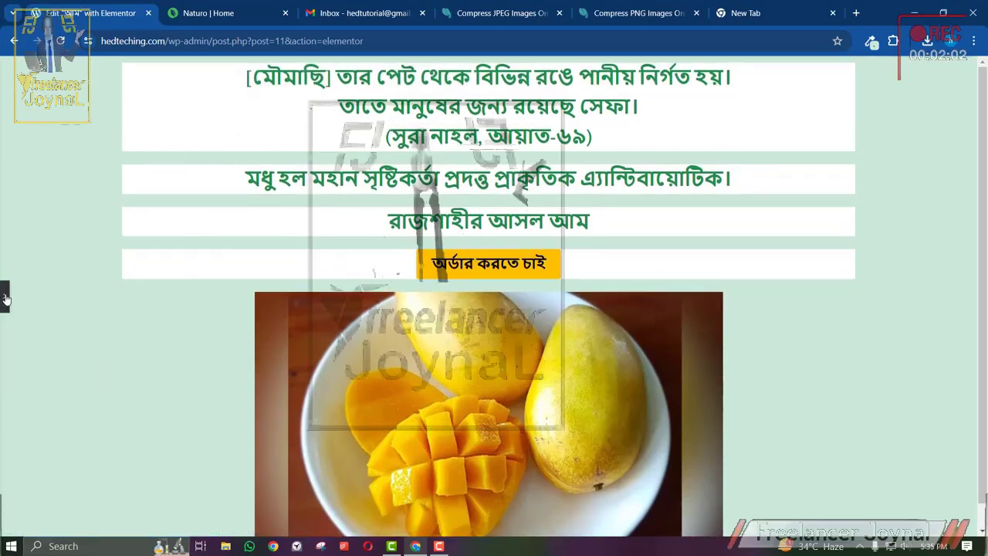
# Set the container's margin and padding to 0 on all sides, and its column and row gaps to 0.
pyautogui.click(5, 298)
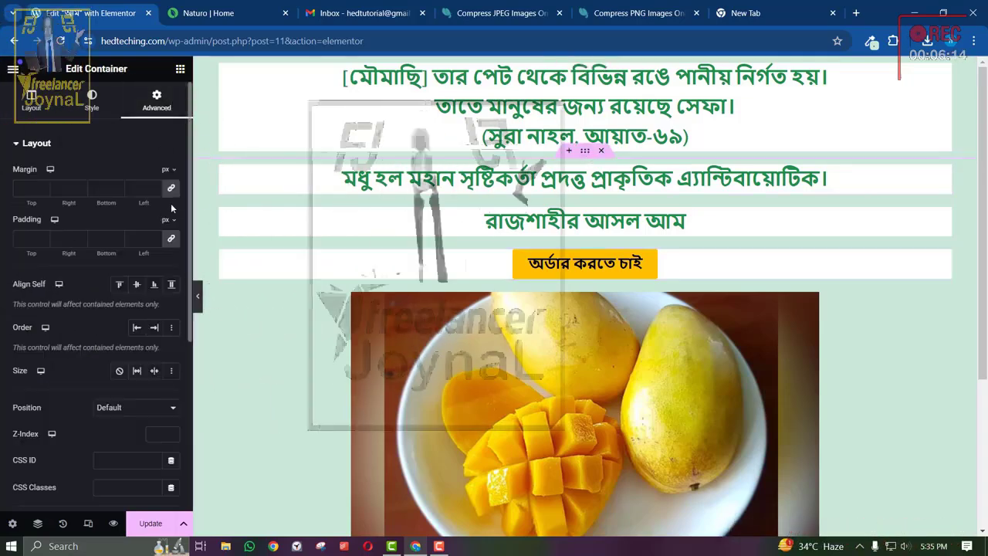
pyautogui.click(173, 238)
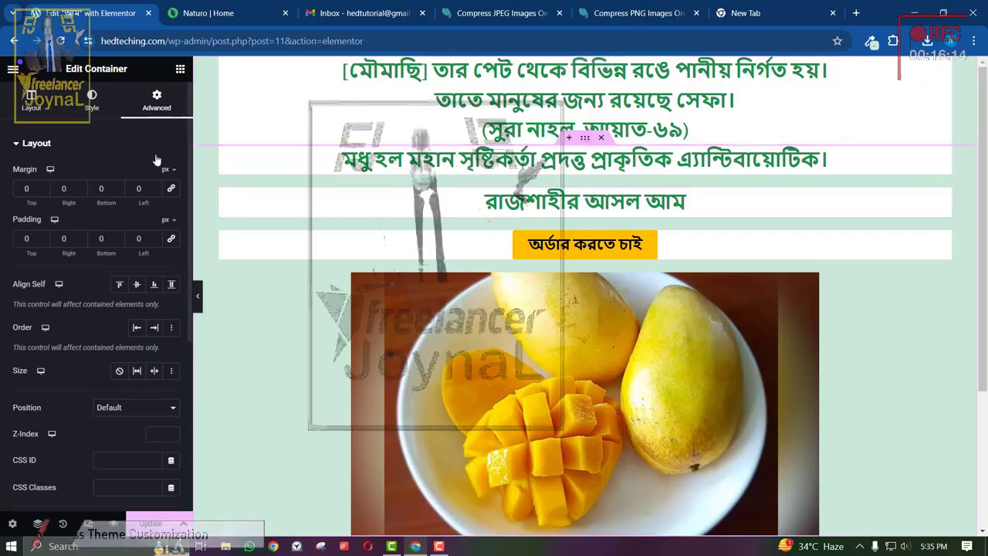
pyautogui.click(47, 104)
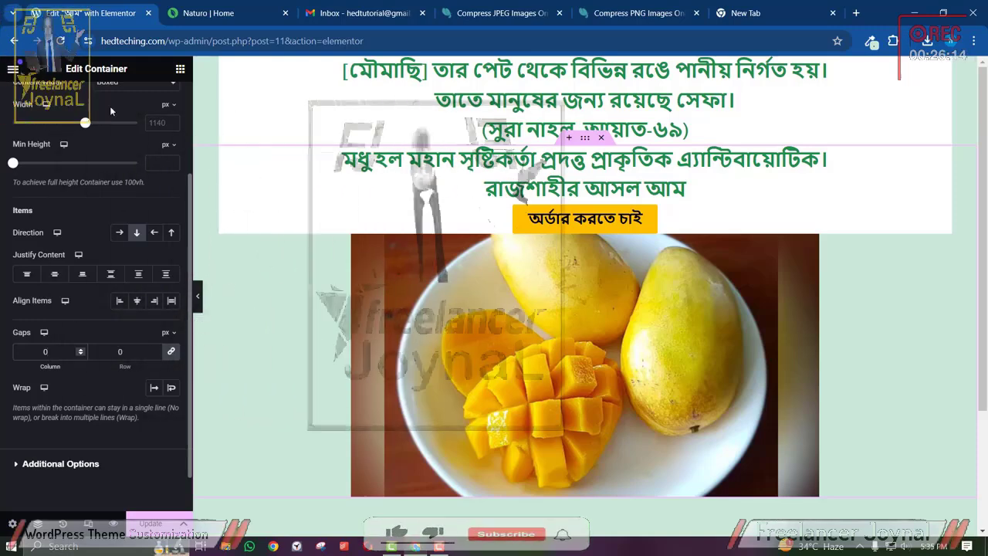
pyautogui.click(248, 7)
pyautogui.click(122, 6)
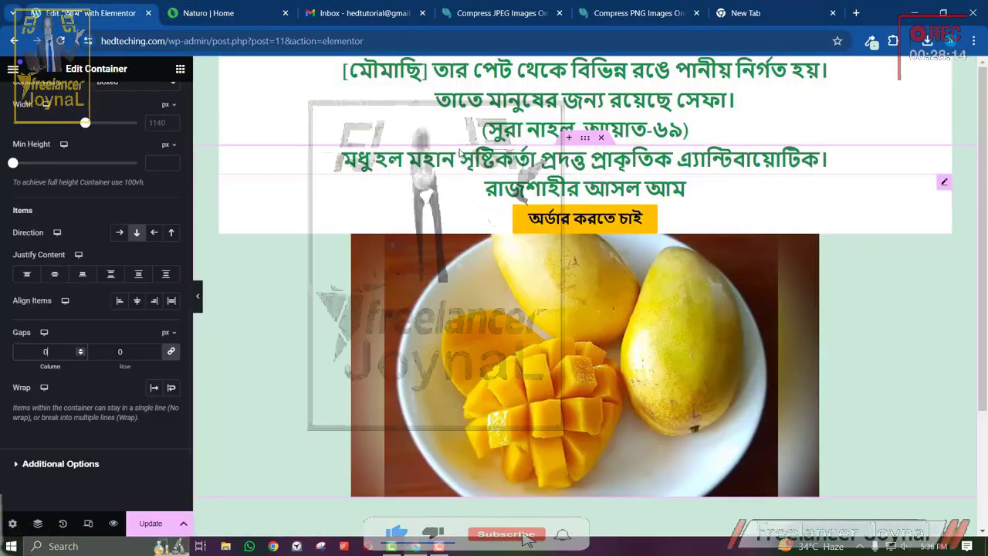
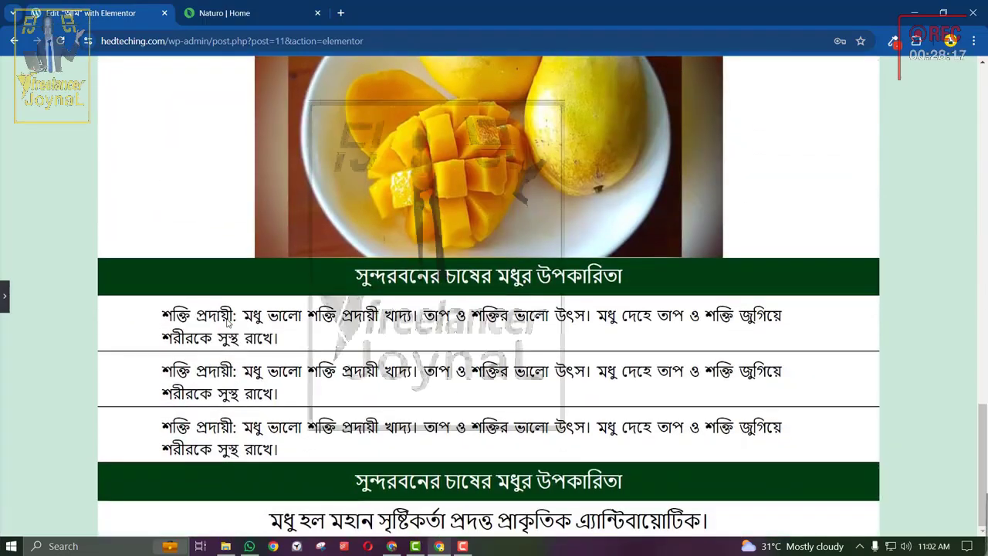
# Review the mango page's sections in Elementor, and examine the Naturo lychee honey page from its headings down to the order form.
pyautogui.scroll(15, 228, 324)
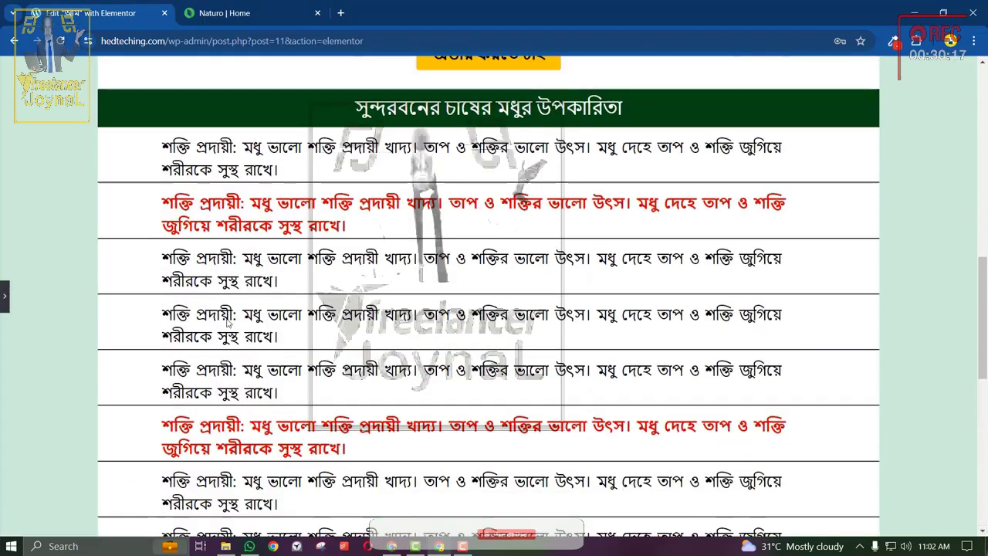
pyautogui.scroll(3, 227, 323)
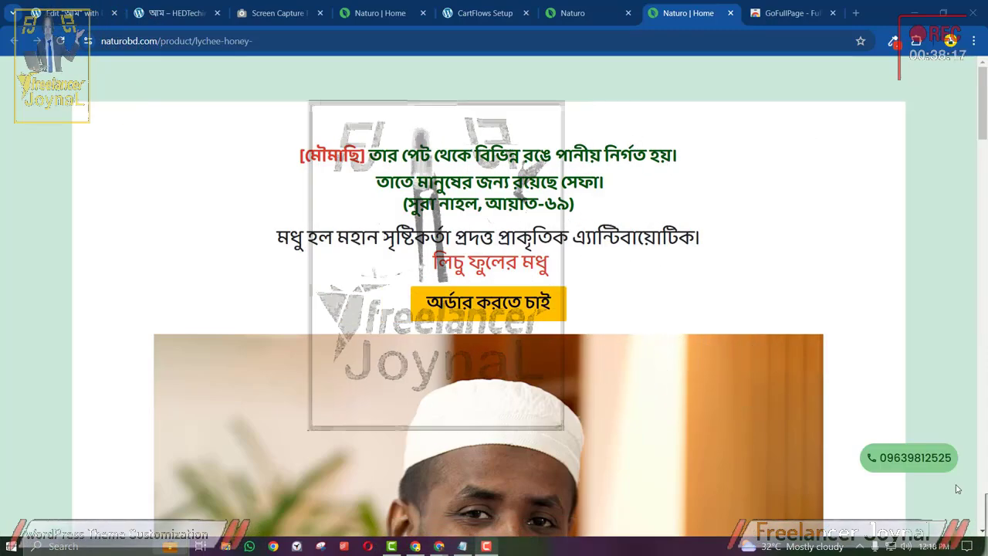
pyautogui.scroll(-10, 957, 489)
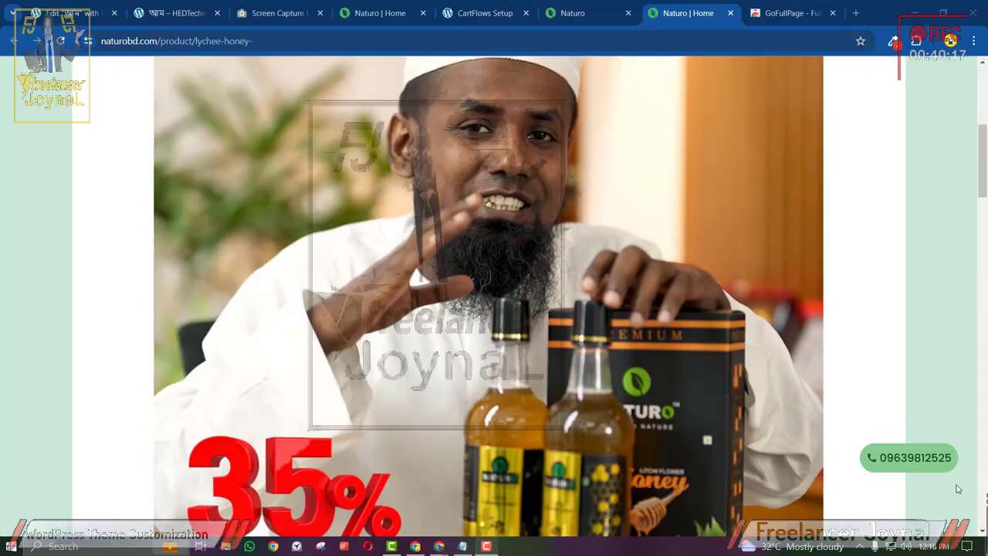
pyautogui.scroll(-4, 957, 489)
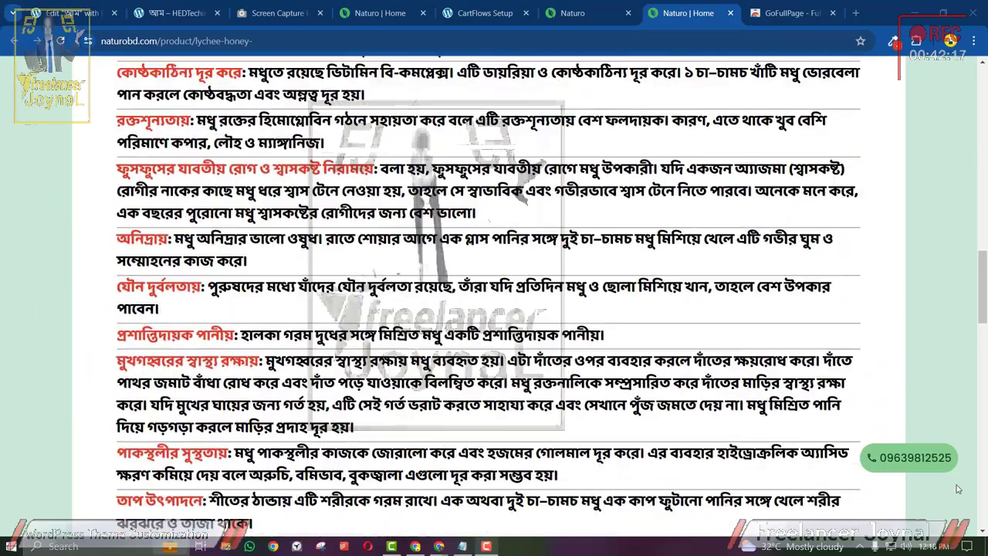
pyautogui.scroll(6, 958, 489)
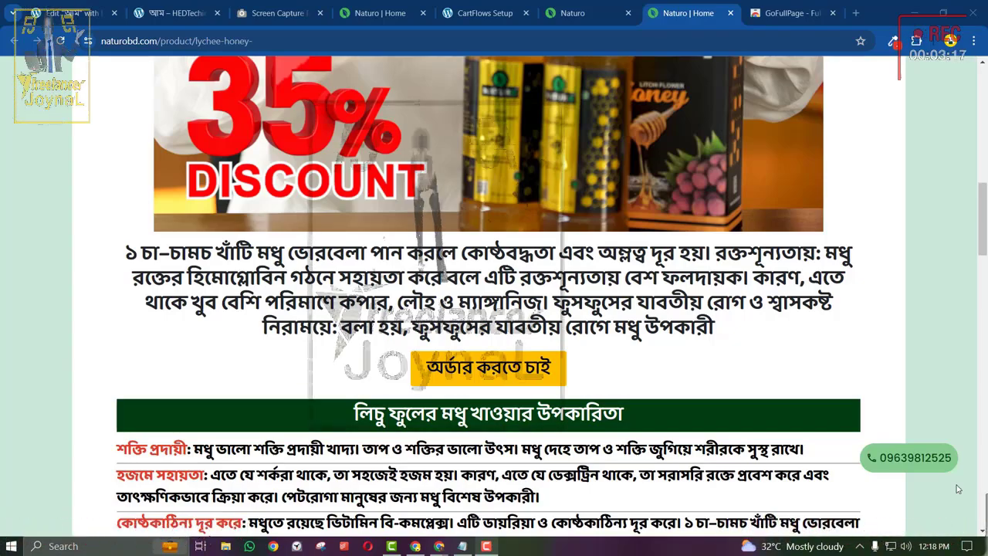
pyautogui.scroll(-10, 957, 489)
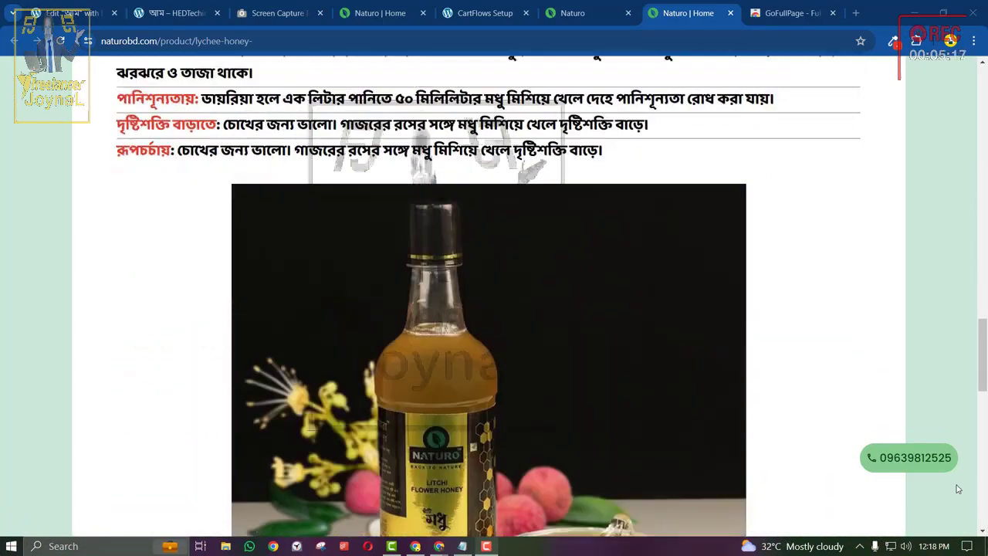
pyautogui.scroll(-5, 957, 489)
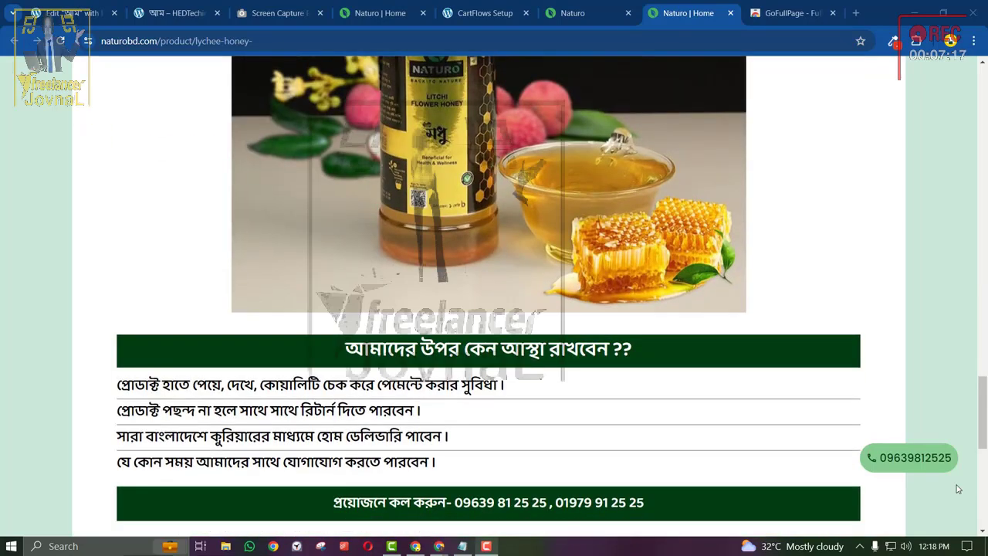
pyautogui.scroll(-6, 957, 489)
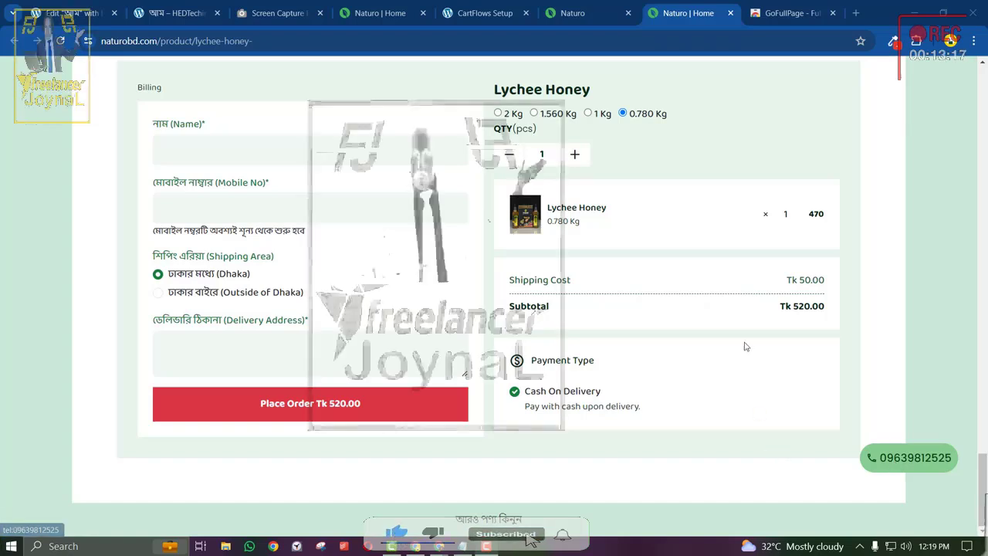
# Search Google for ghorerbazar in a new browser tab.
pyautogui.click(852, 12)
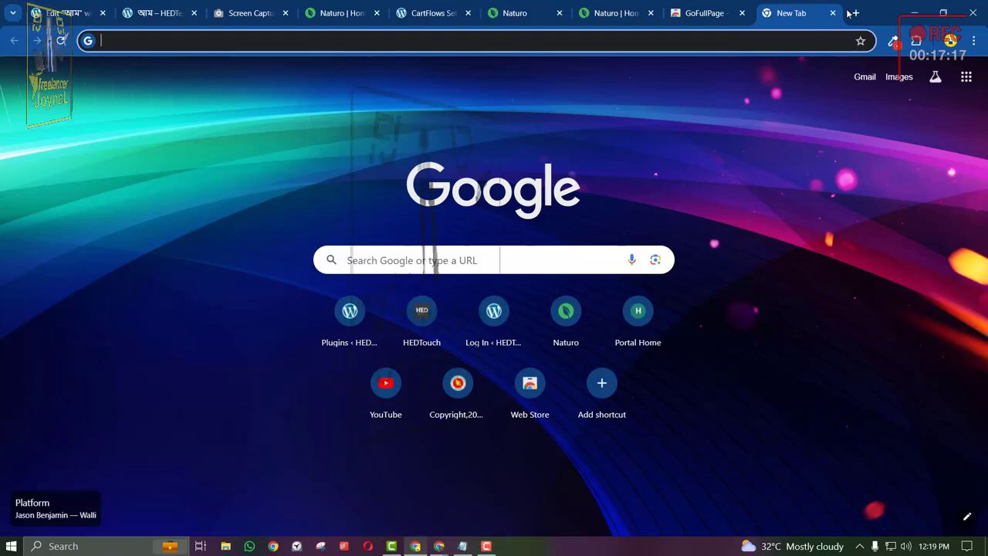
pyautogui.write('gho')
pyautogui.write('rer')
pyautogui.press('Return')
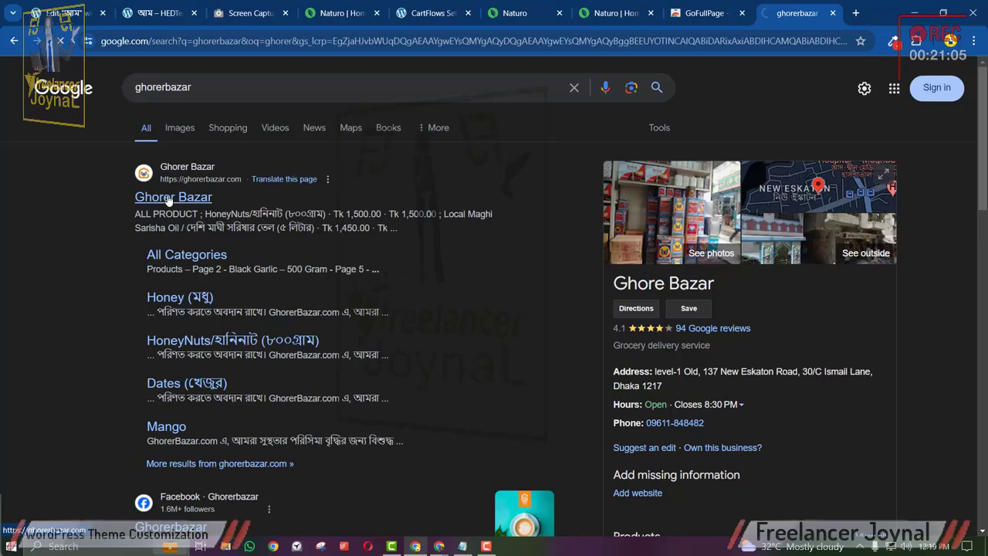
# Open the Ghorer Bazar website and look over its home page banner and All Product section.
pyautogui.click(169, 199)
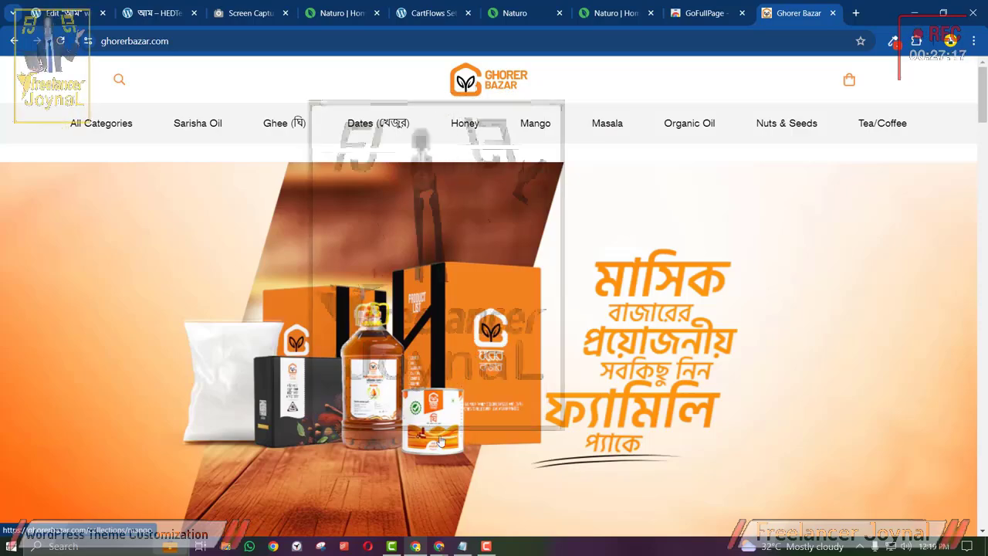
pyautogui.scroll(-7, 448, 409)
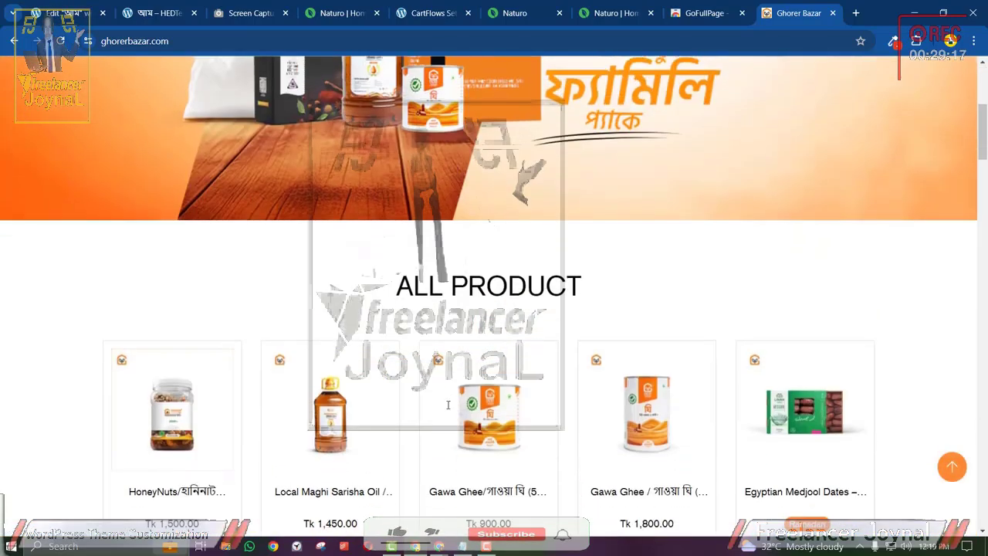
pyautogui.scroll(7, 449, 409)
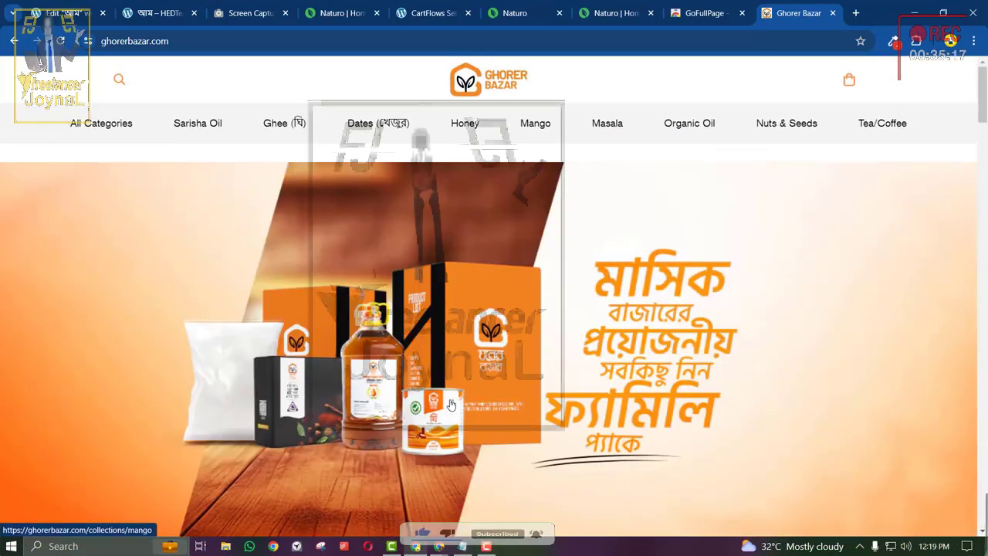
pyautogui.scroll(-7, 451, 405)
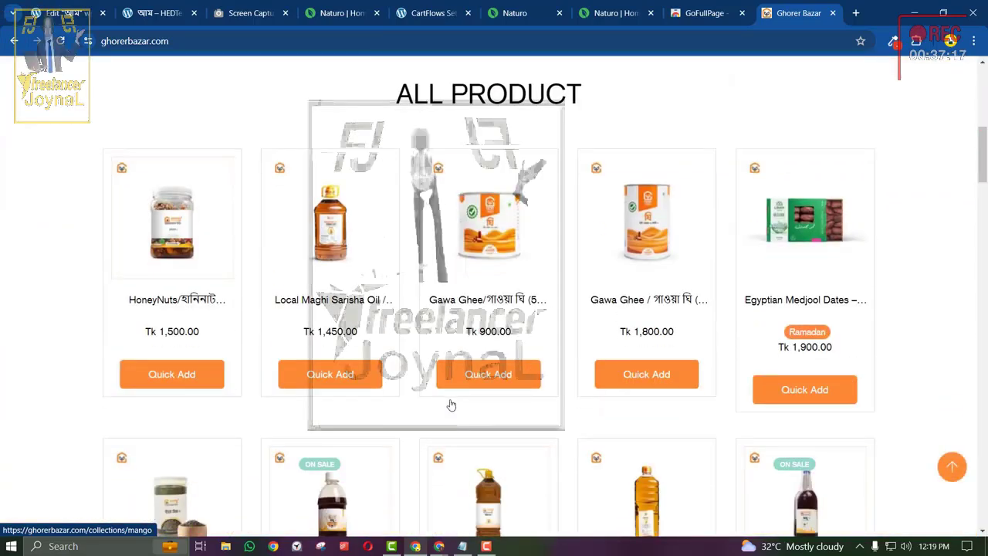
pyautogui.scroll(7, 452, 403)
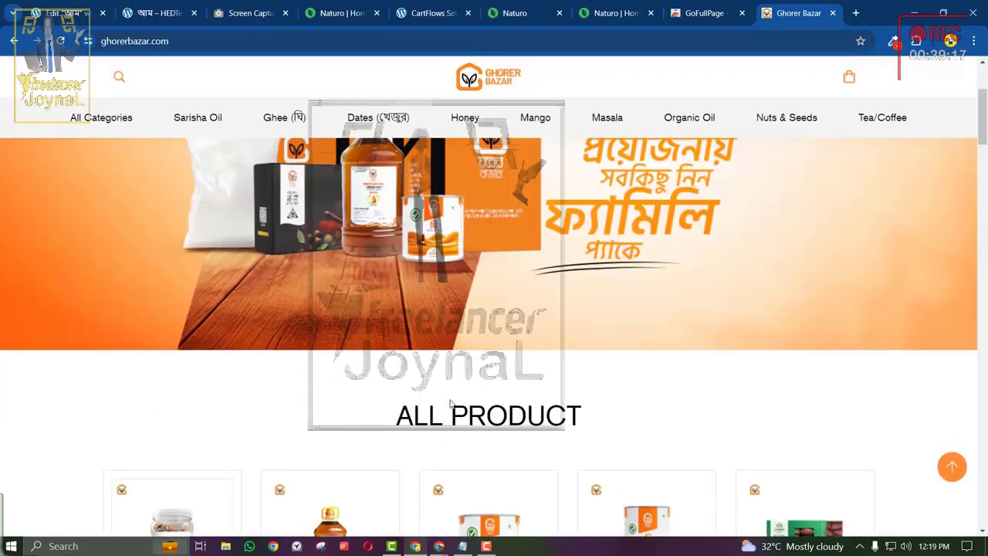
# Examine the Naturo lychee honey page from its order form up to the benefits list, and consult the Notepad list of planned features.
pyautogui.click(645, 6)
pyautogui.scroll(5, 476, 378)
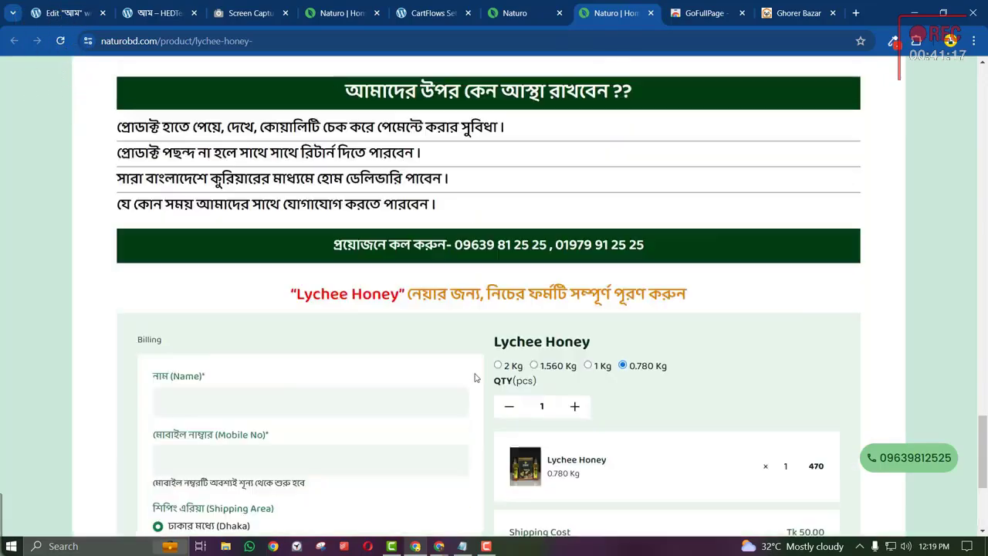
pyautogui.scroll(-4, 476, 378)
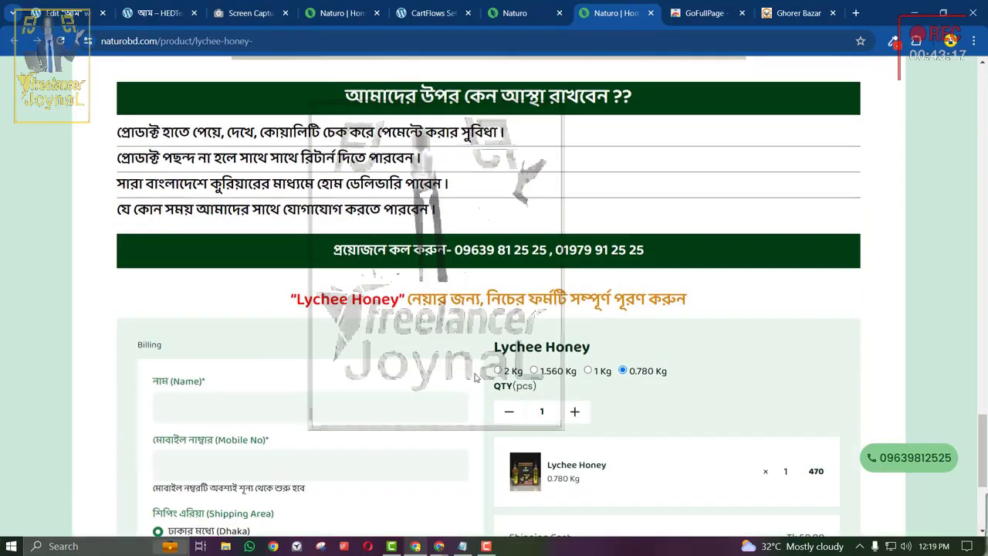
pyautogui.scroll(4, 477, 377)
pyautogui.click(462, 546)
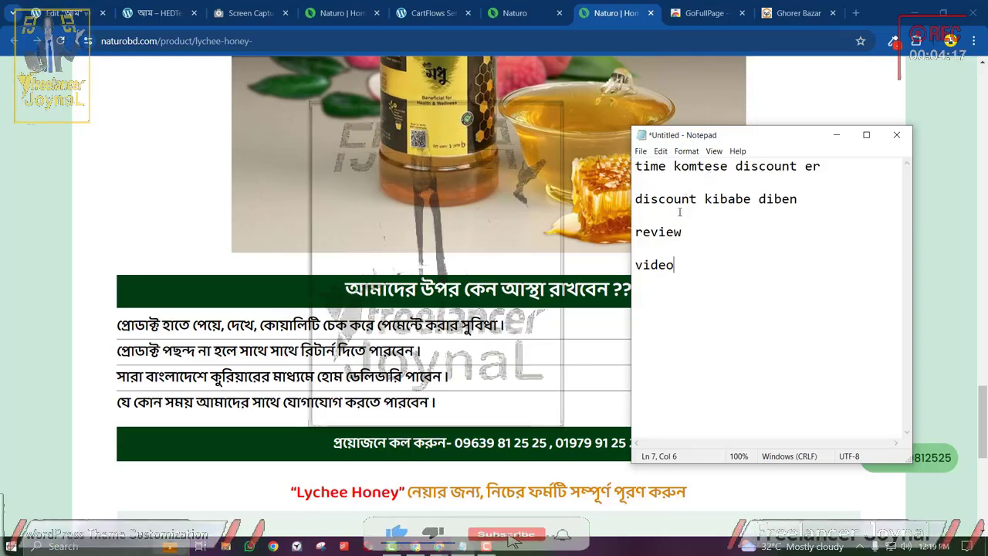
pyautogui.scroll(13, 468, 228)
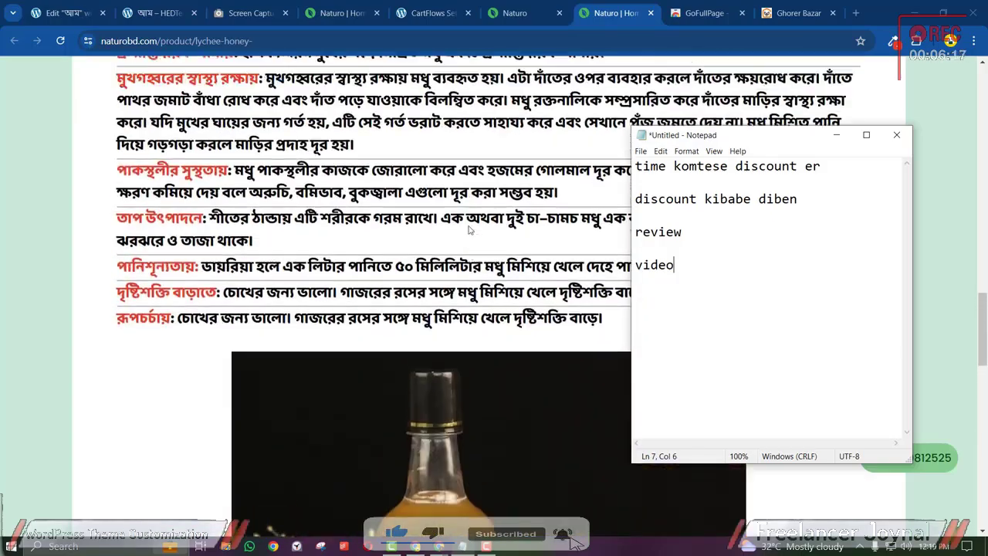
pyautogui.scroll(10, 468, 327)
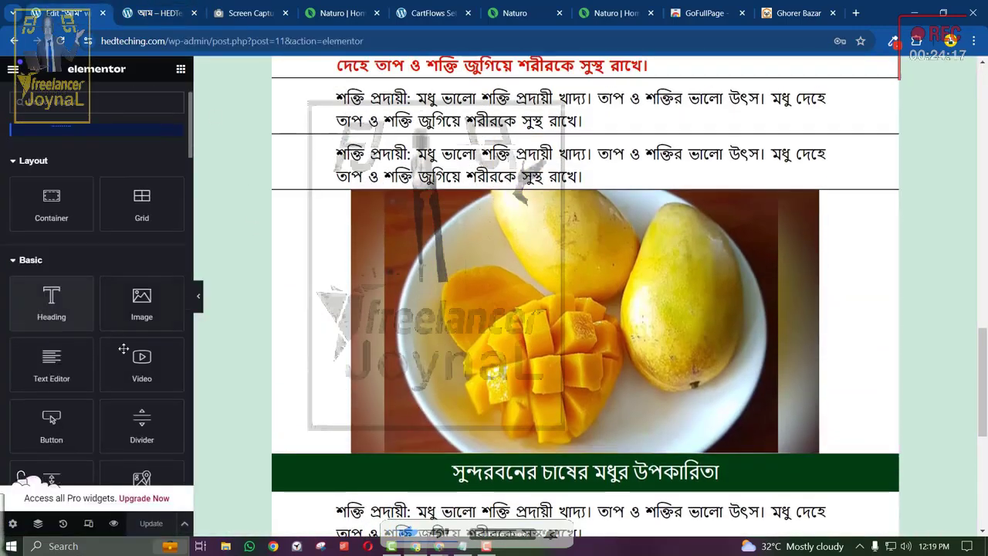
# Insert a Video widget above the cut mango image in Elementor, and search YouTube for hedtouch in a new tab.
pyautogui.moveTo(142, 365); pyautogui.dragTo(508, 194)
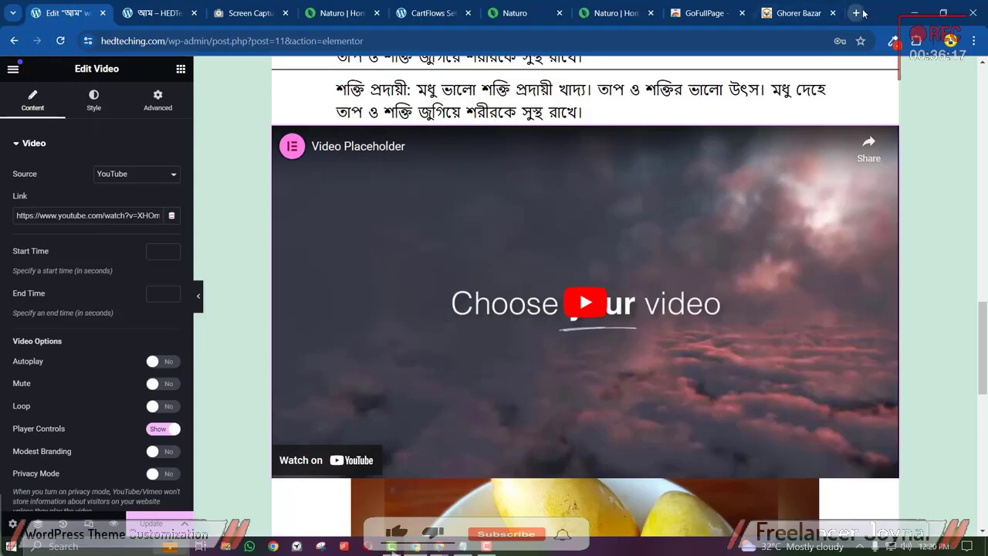
pyautogui.click(856, 14)
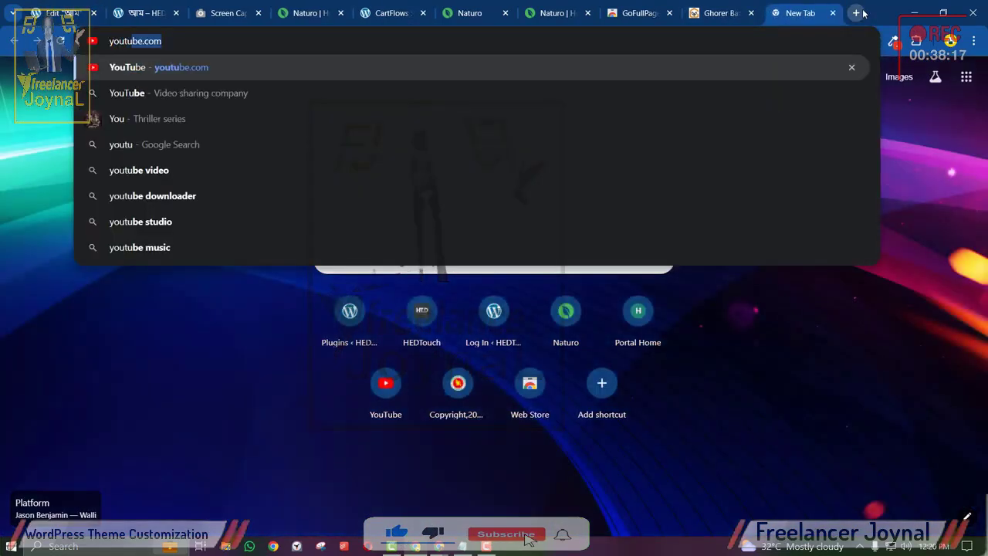
pyautogui.press('Return')
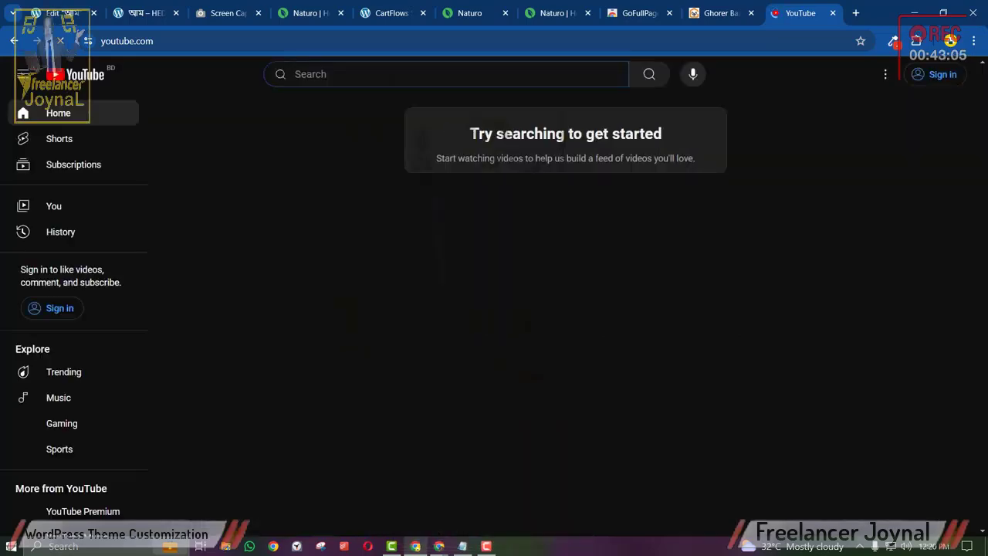
pyautogui.write('hedtouch')
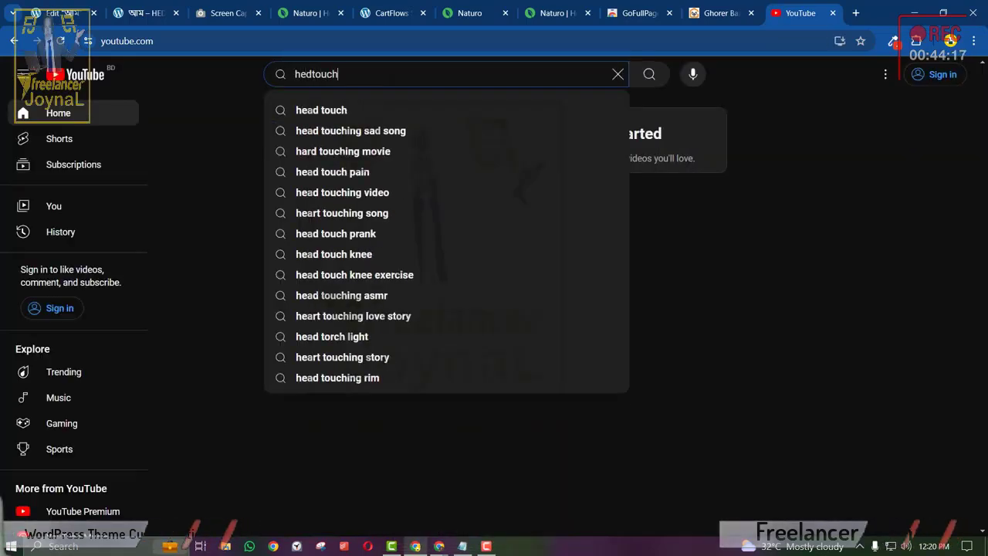
pyautogui.press('Return')
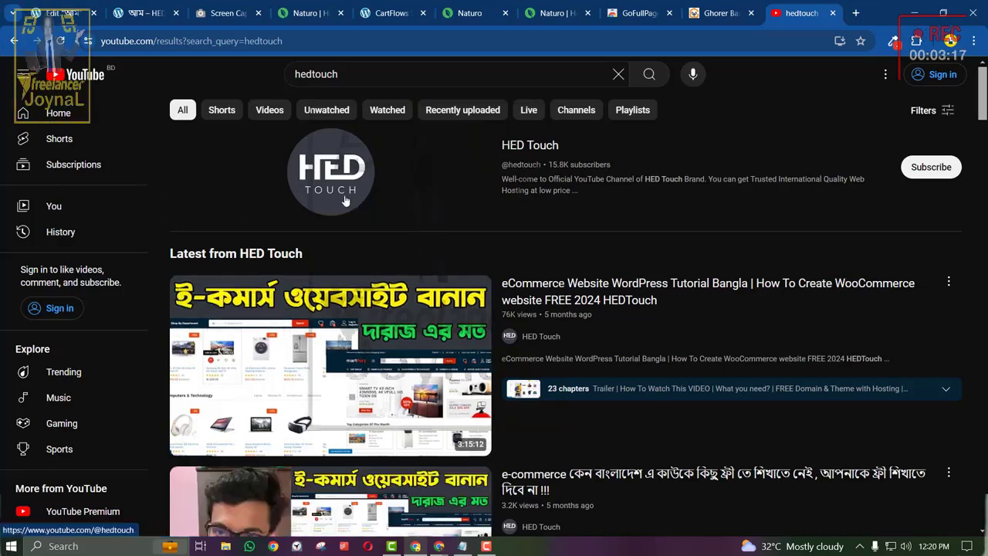
# Open HED Touch's eCommerce Website WordPress Tutorial Bangla video and copy its share link.
pyautogui.click(371, 327)
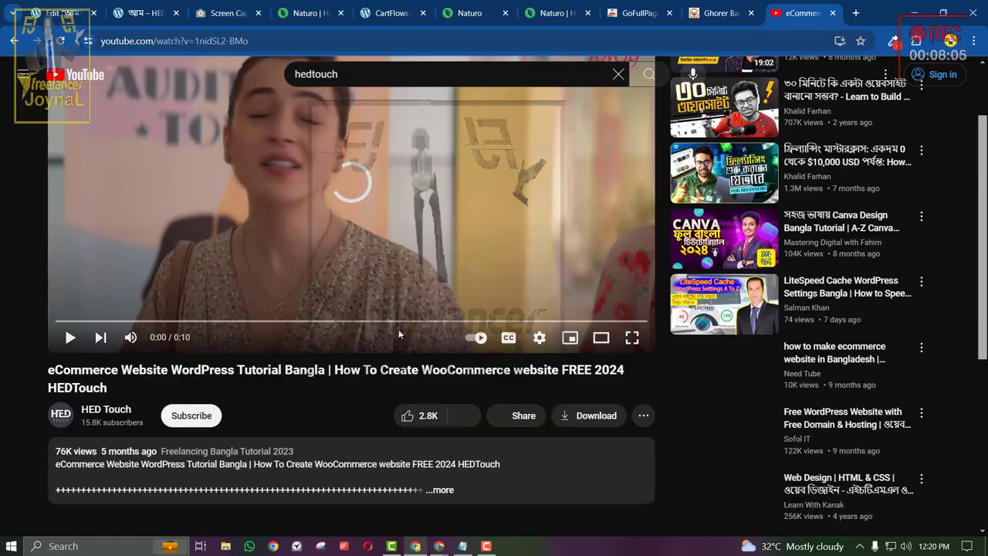
pyautogui.scroll(-3, 398, 329)
pyautogui.click(516, 323)
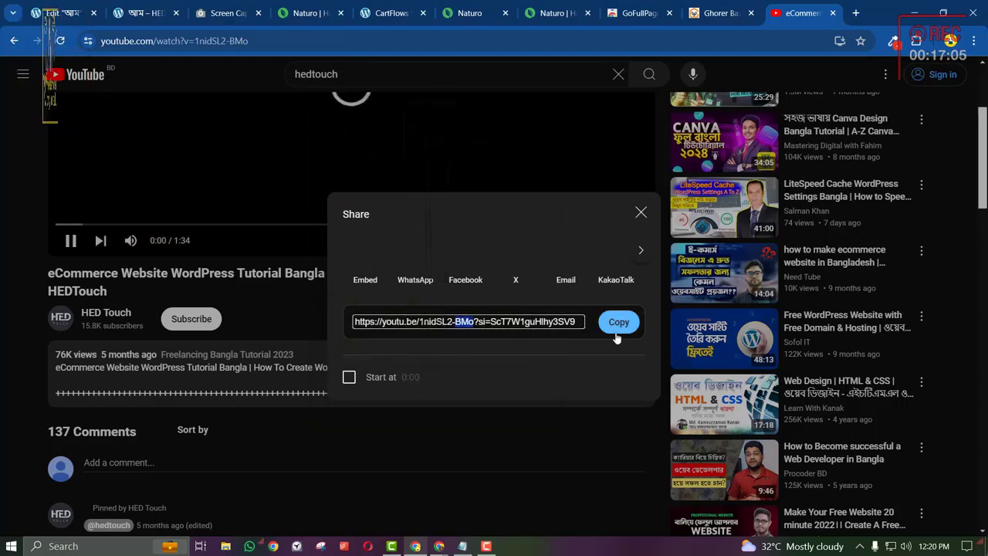
pyautogui.click(618, 324)
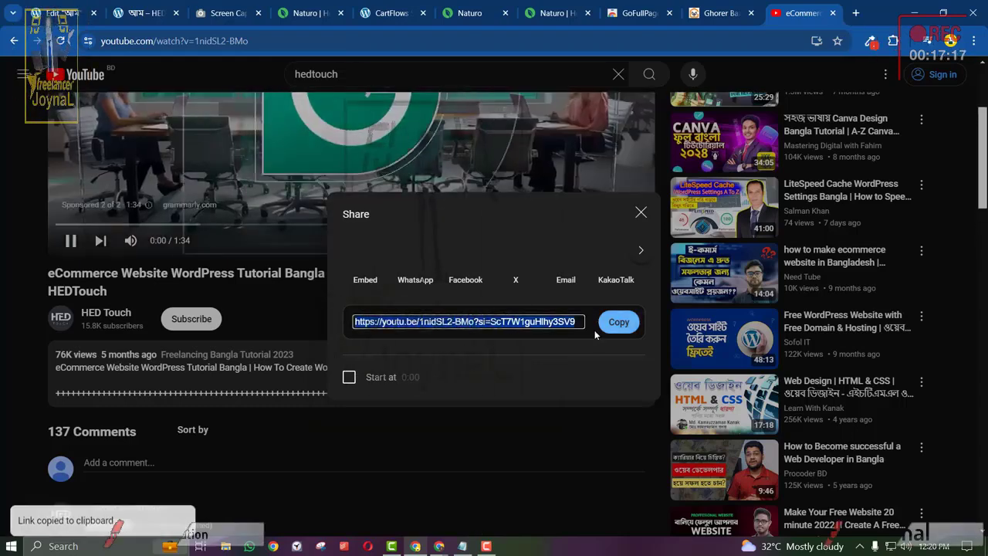
pyautogui.click(640, 214)
pyautogui.click(470, 181)
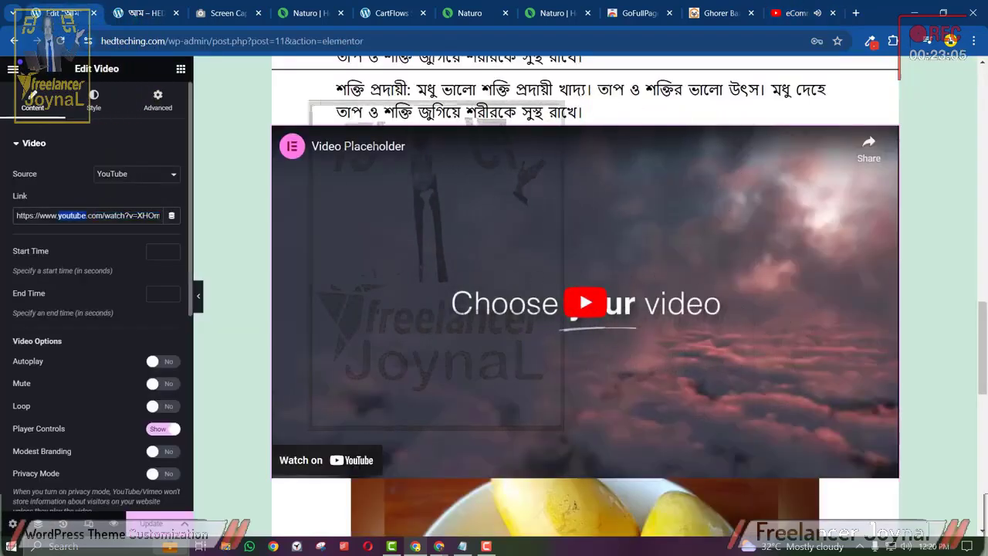
# Replace the Video widget's link with the copied YouTube link, and set its right and left padding to 100 px.
pyautogui.tripleClick(85, 216)
pyautogui.rightClick(85, 215)
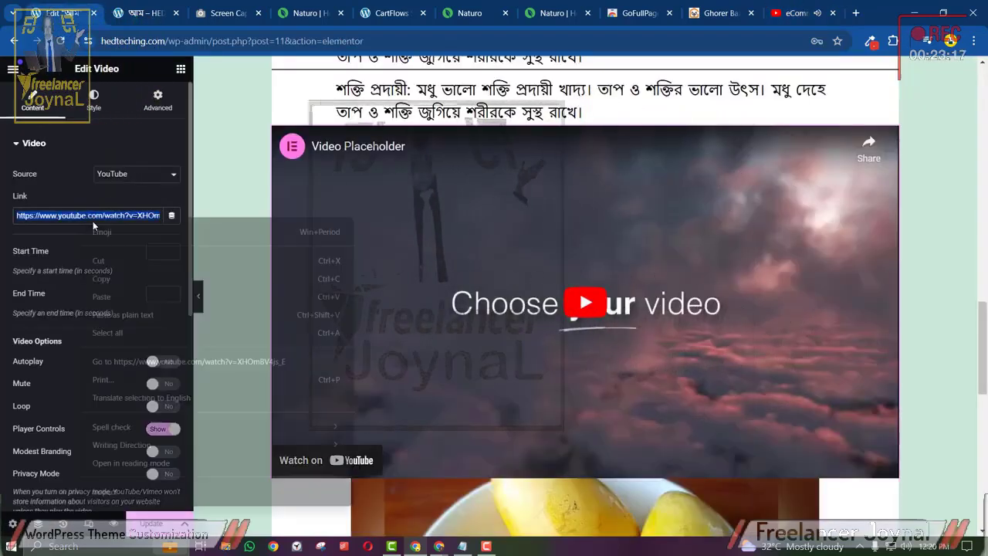
pyautogui.click(110, 293)
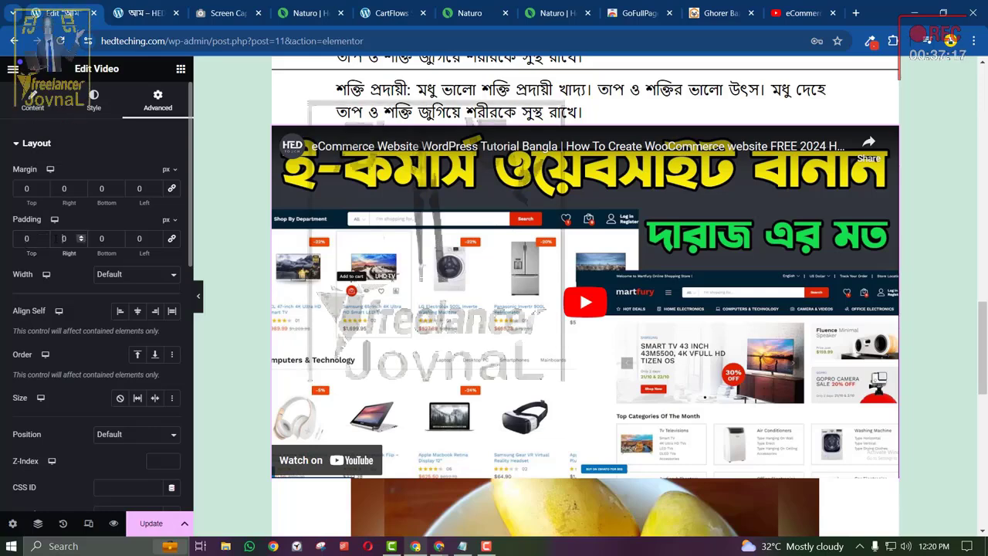
pyautogui.write('100')
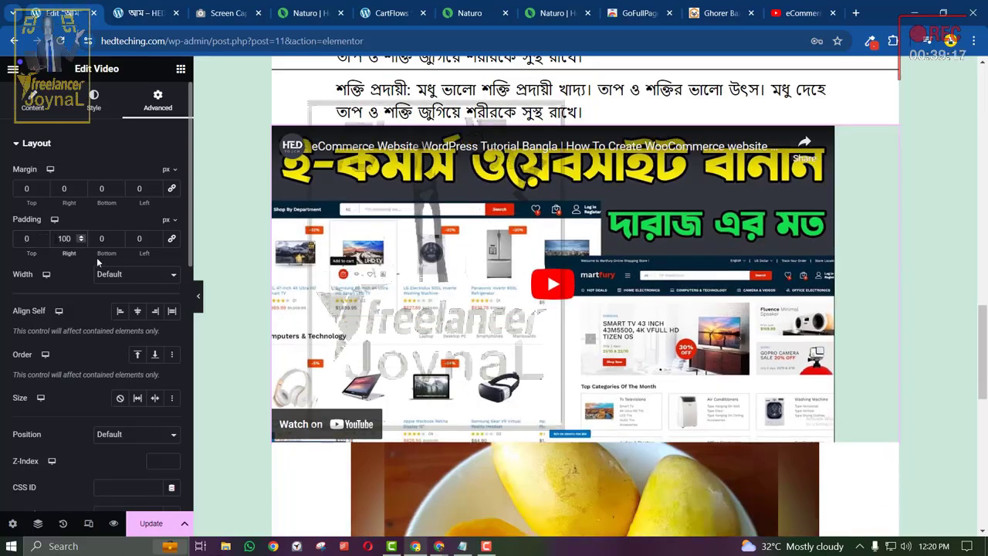
pyautogui.write('100')
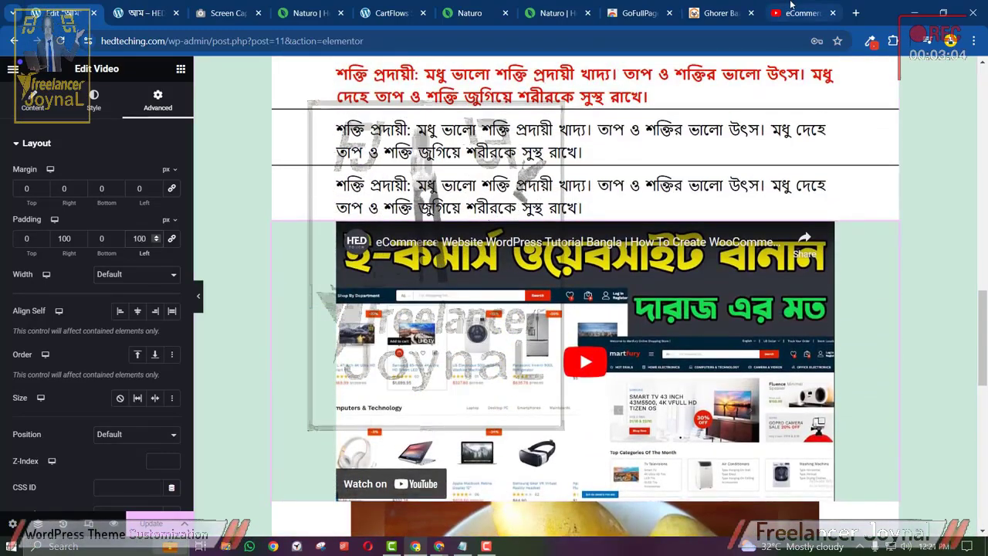
# Return to YouTube and search for mango.
pyautogui.click(791, 4)
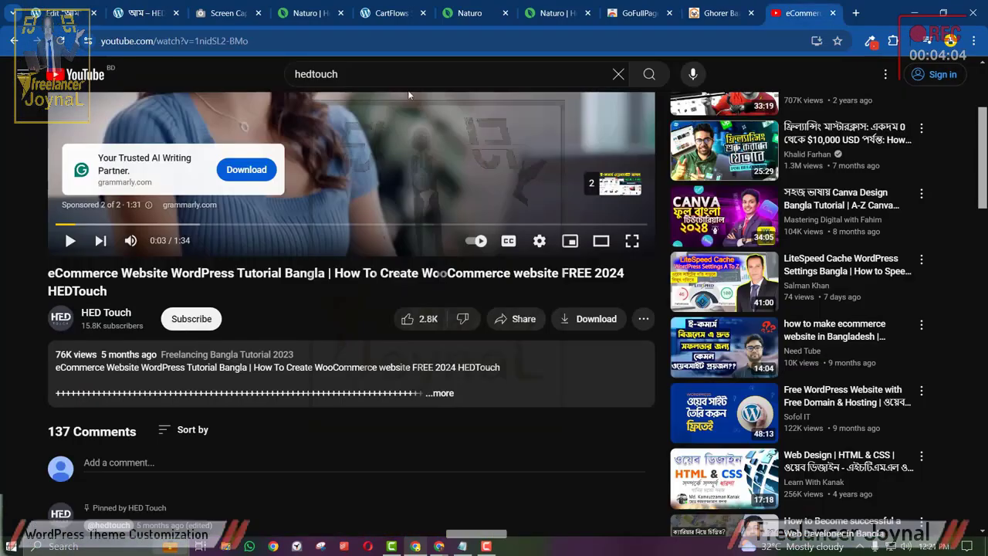
pyautogui.click(409, 77)
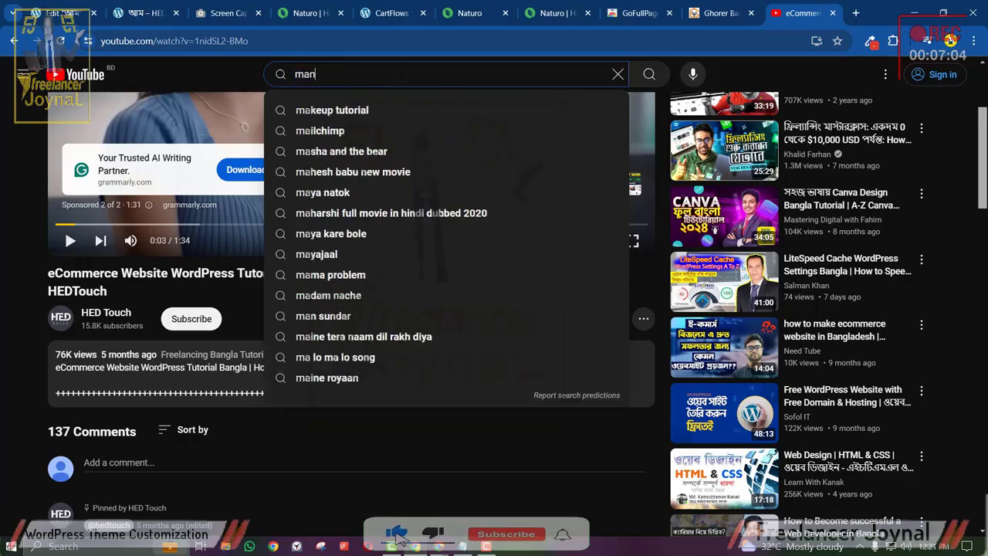
pyautogui.write('go')
pyautogui.press('Return')
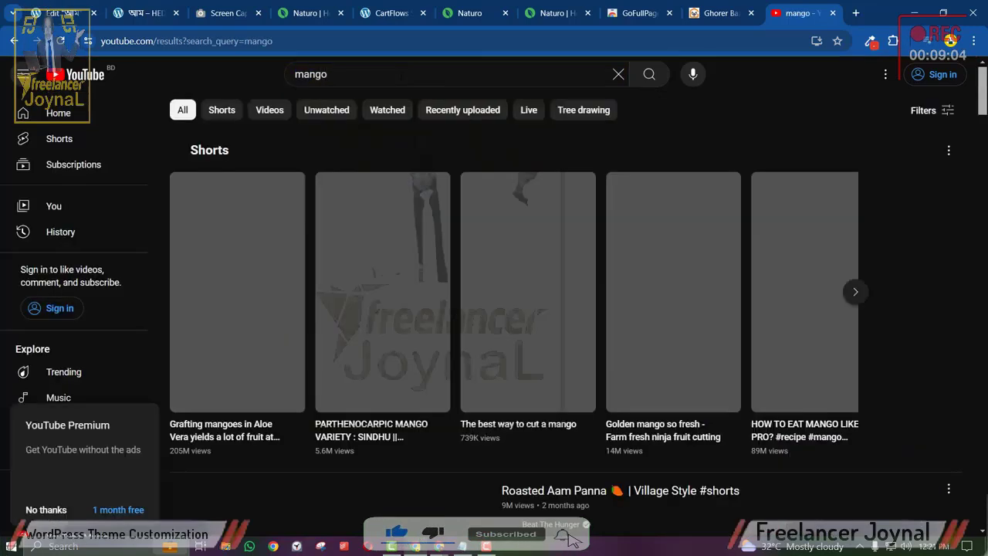
# Find the Mango Sago Dessert recipe video by Rahi Cooks in the YouTube results and copy its link address.
pyautogui.scroll(-4, 468, 222)
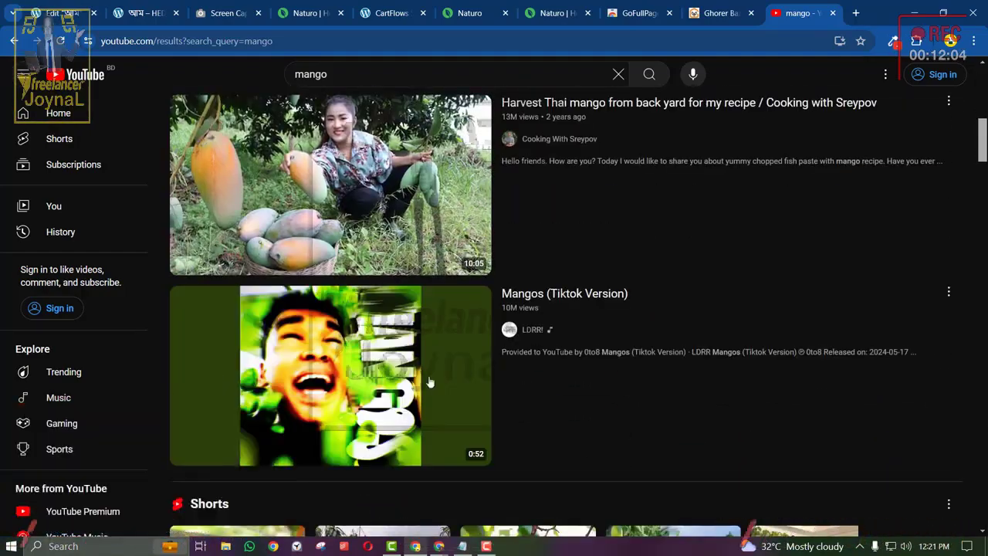
pyautogui.scroll(-3, 444, 377)
pyautogui.scroll(-10, 444, 377)
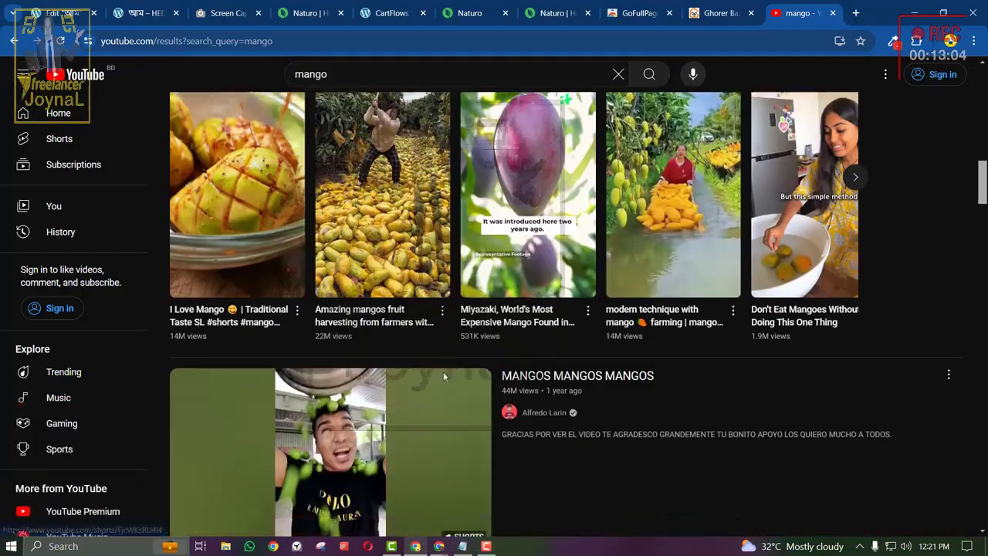
pyautogui.scroll(6, 443, 378)
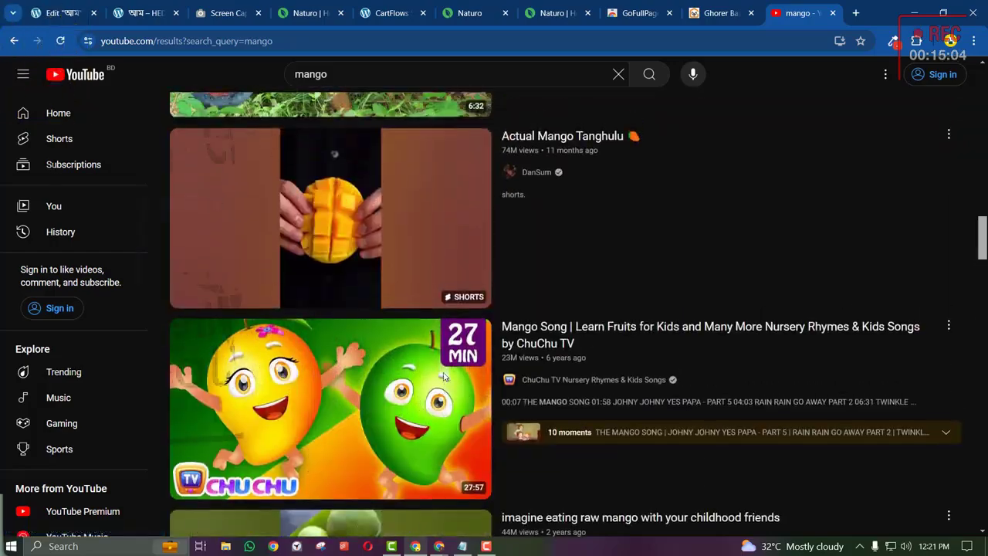
pyautogui.scroll(-20, 444, 377)
pyautogui.scroll(4, 444, 377)
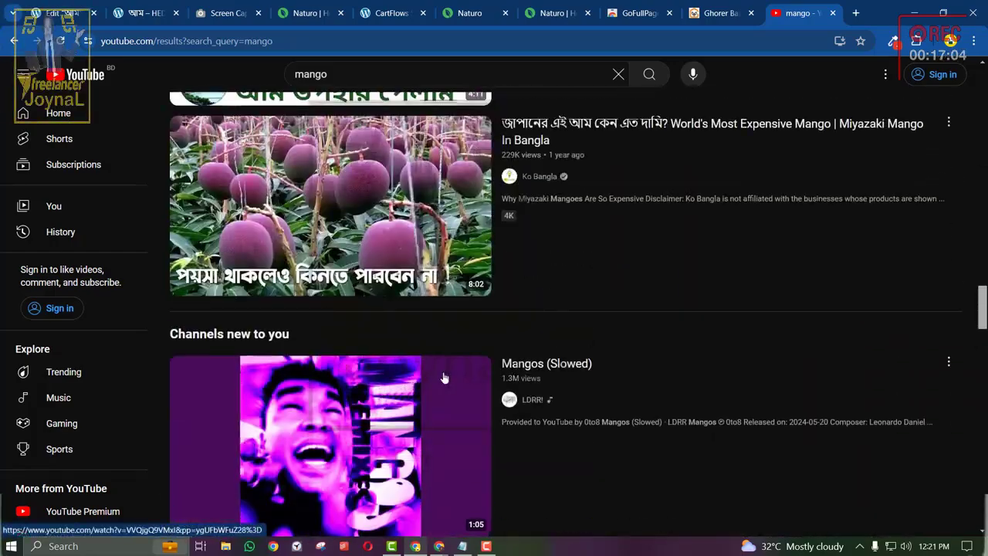
pyautogui.scroll(-15, 444, 378)
pyautogui.scroll(-10, 445, 376)
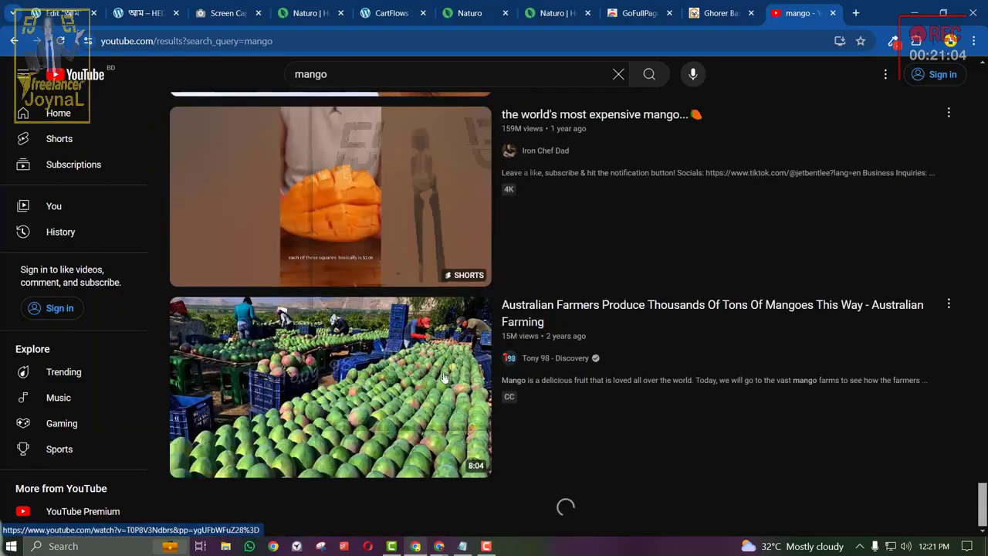
pyautogui.scroll(-10, 445, 377)
pyautogui.scroll(-12, 444, 378)
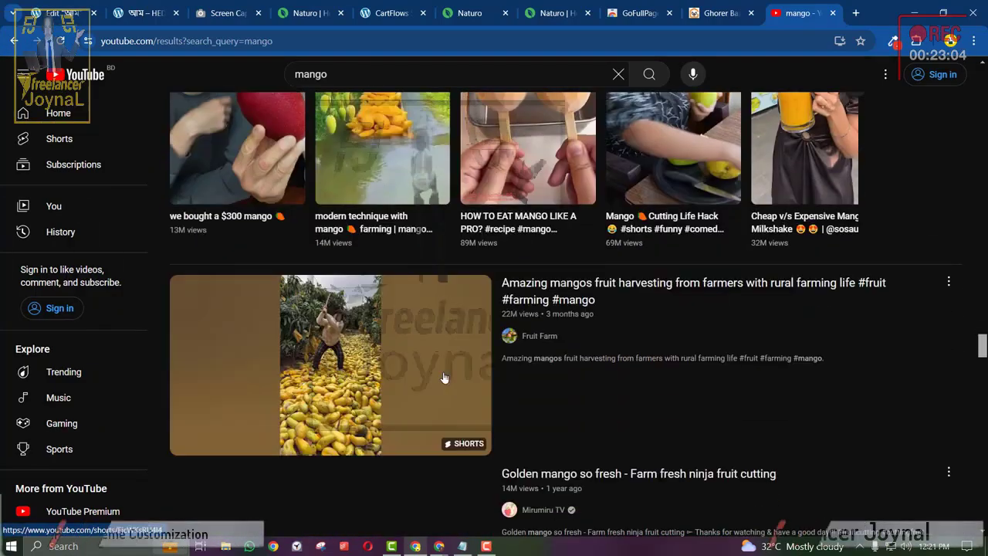
pyautogui.scroll(-10, 444, 377)
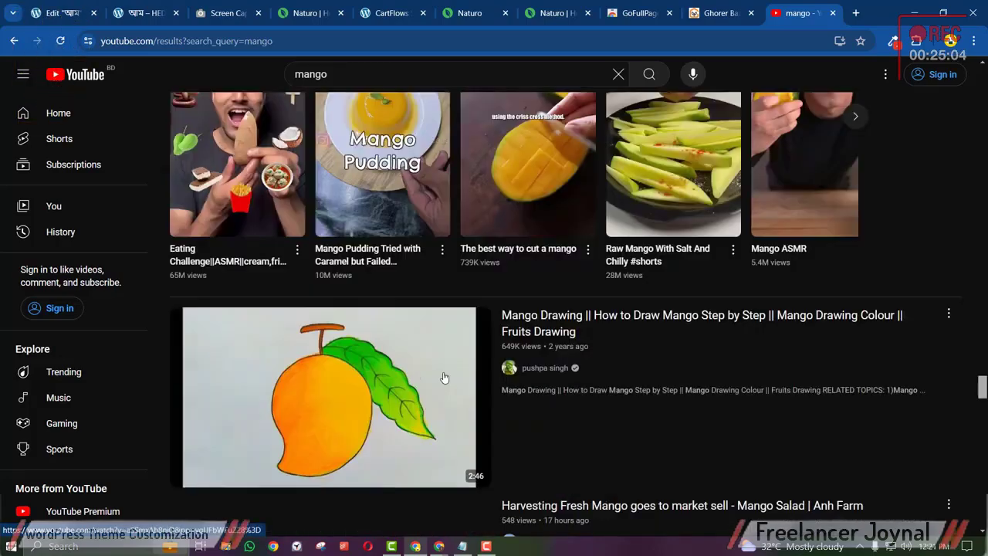
pyautogui.scroll(-9, 444, 378)
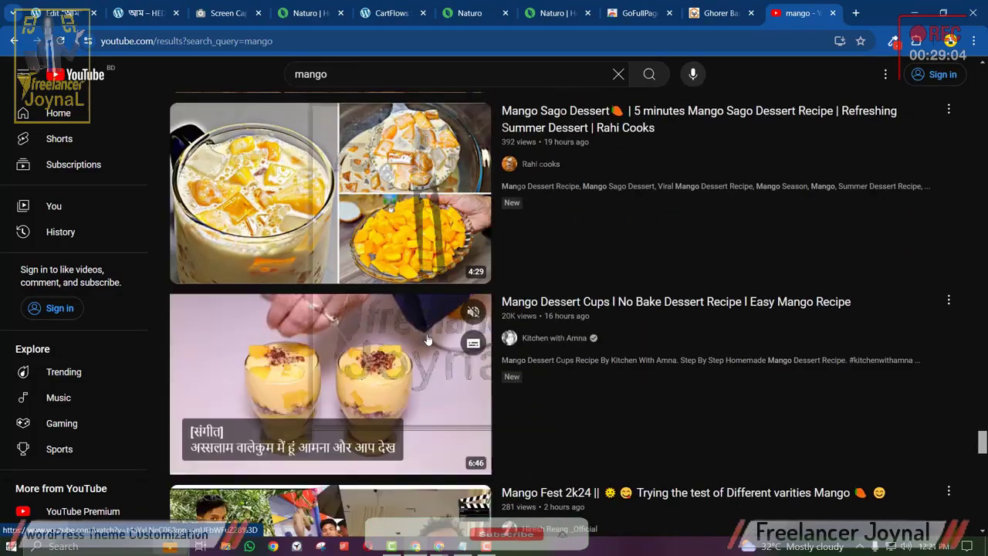
pyautogui.rightClick(364, 166)
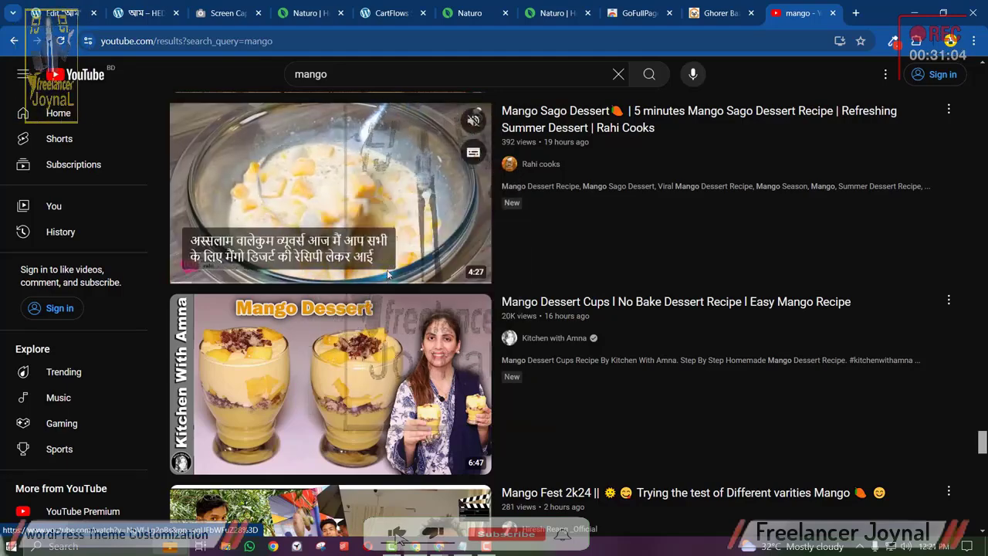
# Return to the Elementor editor and replace the Video widget's link with the copied Mango Sago Dessert video link.
pyautogui.click(61, 13)
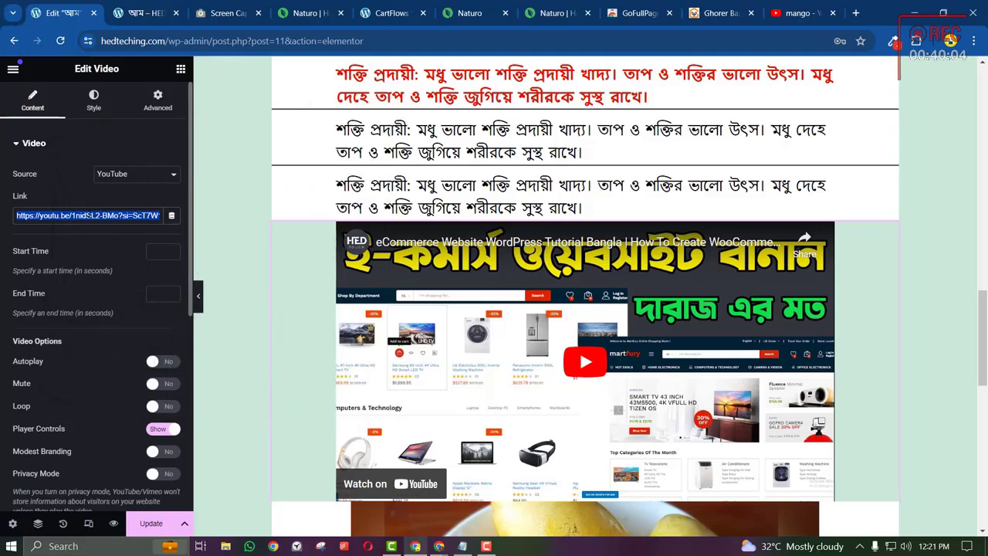
pyautogui.press('super+v')
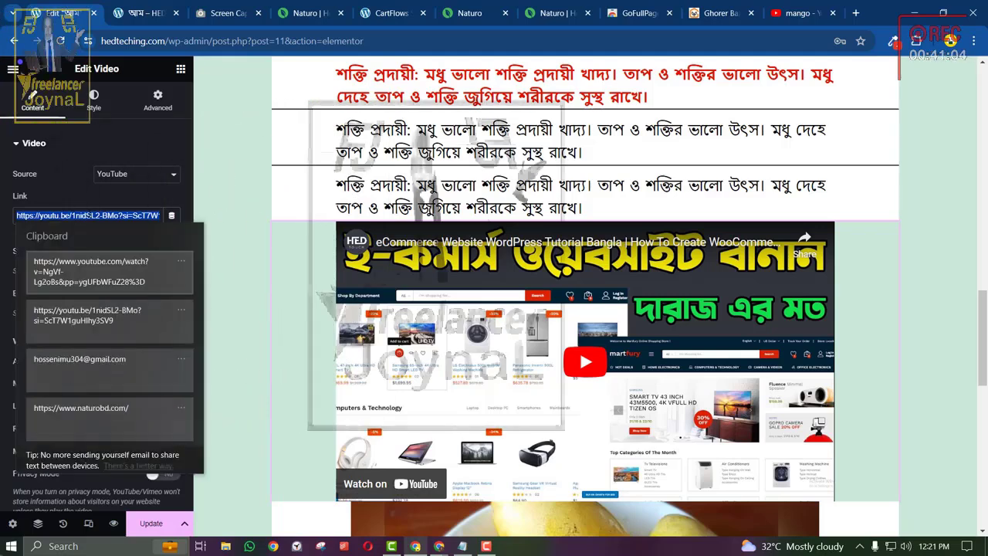
pyautogui.click(71, 284)
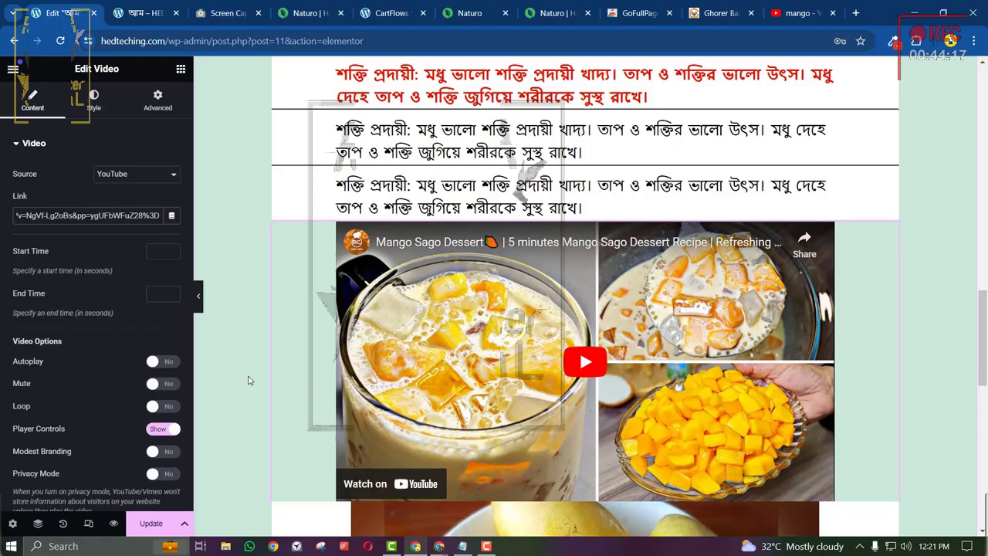
# Delete the cut mango image directly below the video.
pyautogui.scroll(-3, 249, 380)
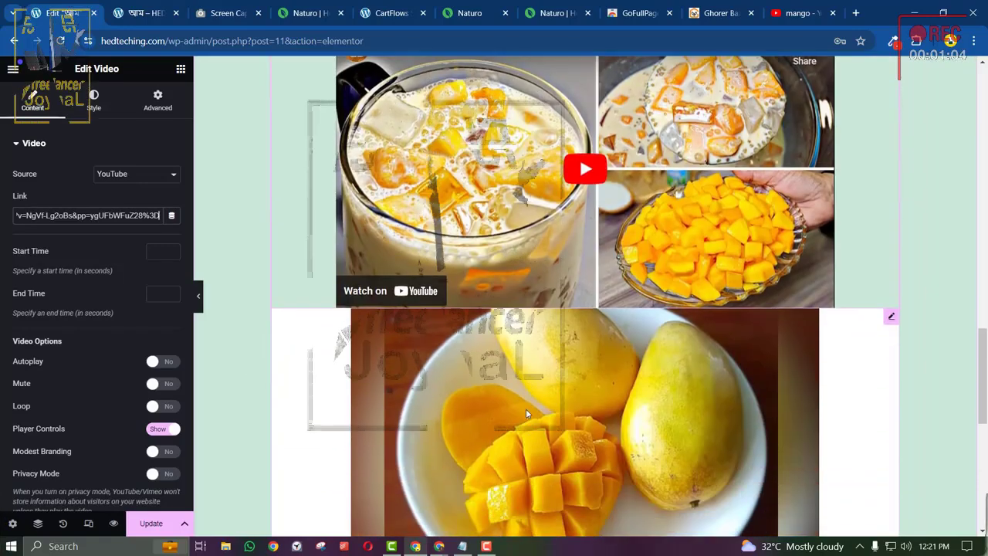
pyautogui.rightClick(526, 408)
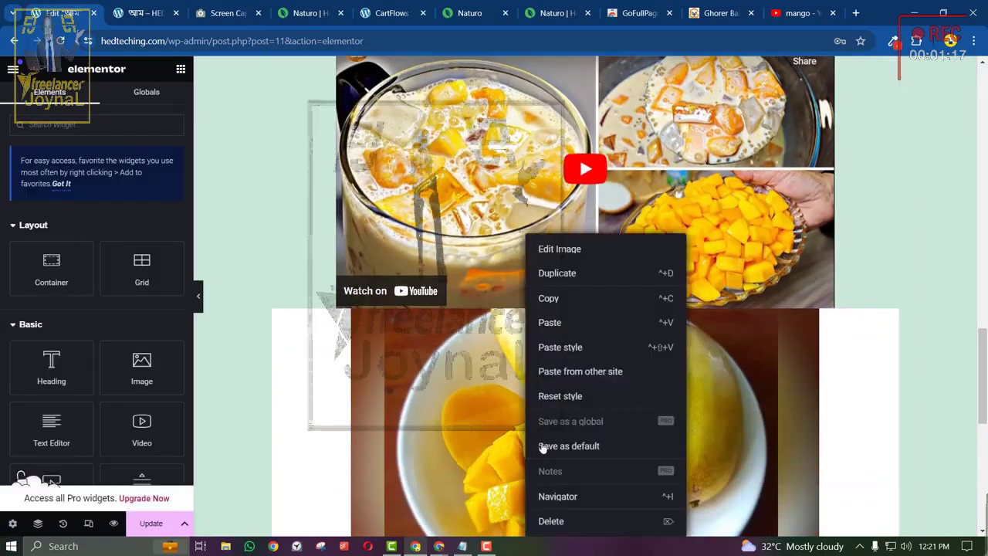
pyautogui.click(550, 520)
# Set the Video widget's top and bottom padding to 15 px and check the spacing around it.
pyautogui.scroll(2, 440, 364)
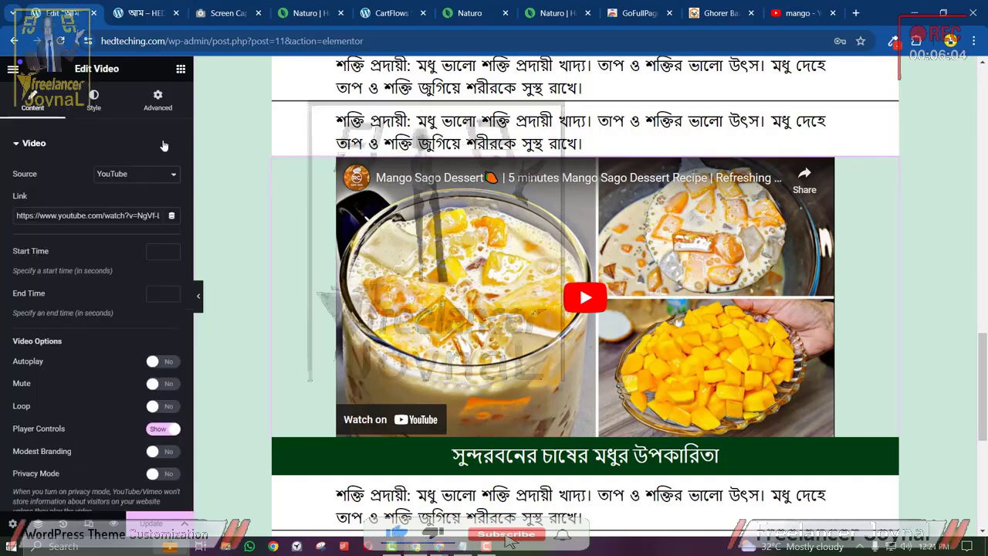
pyautogui.click(158, 108)
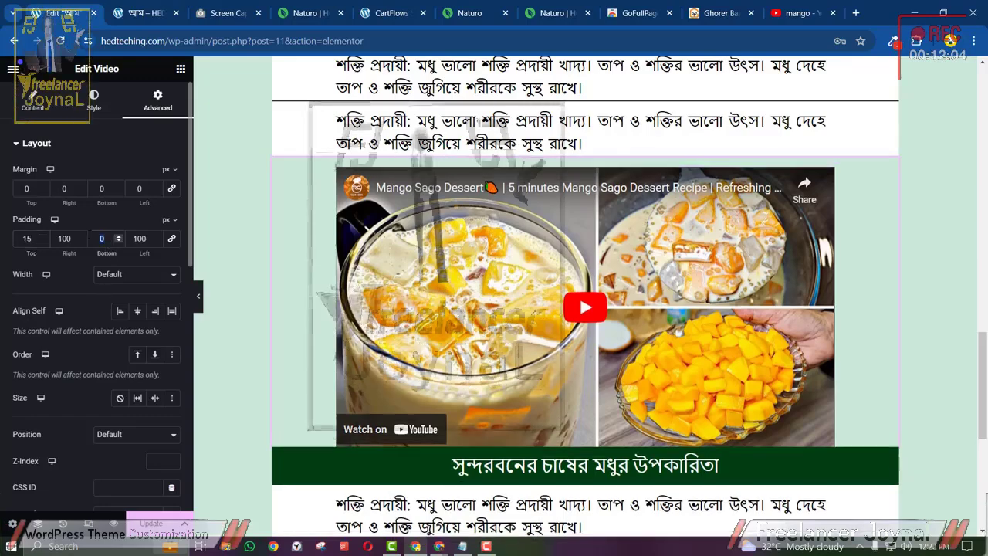
pyautogui.write('15')
pyautogui.scroll(10, 331, 386)
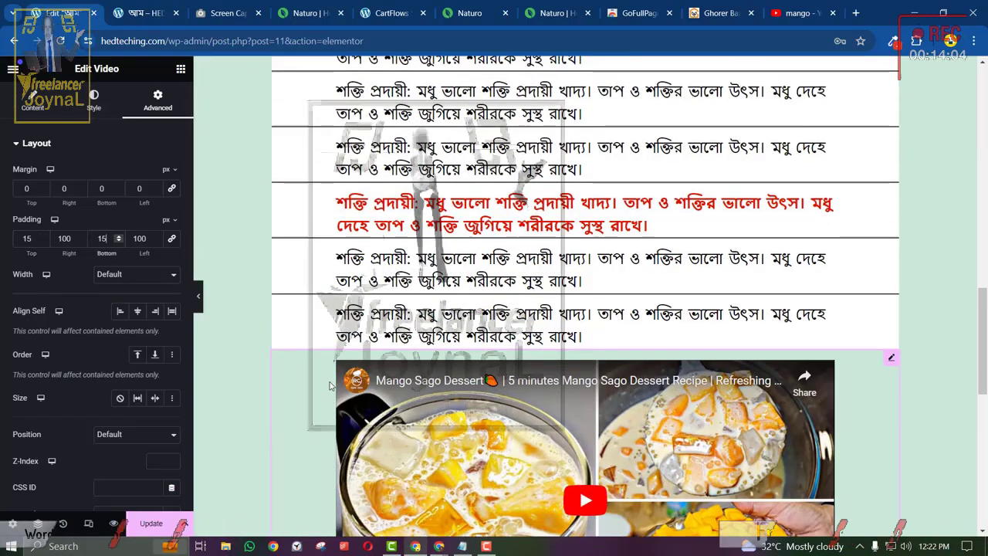
pyautogui.scroll(-4, 331, 386)
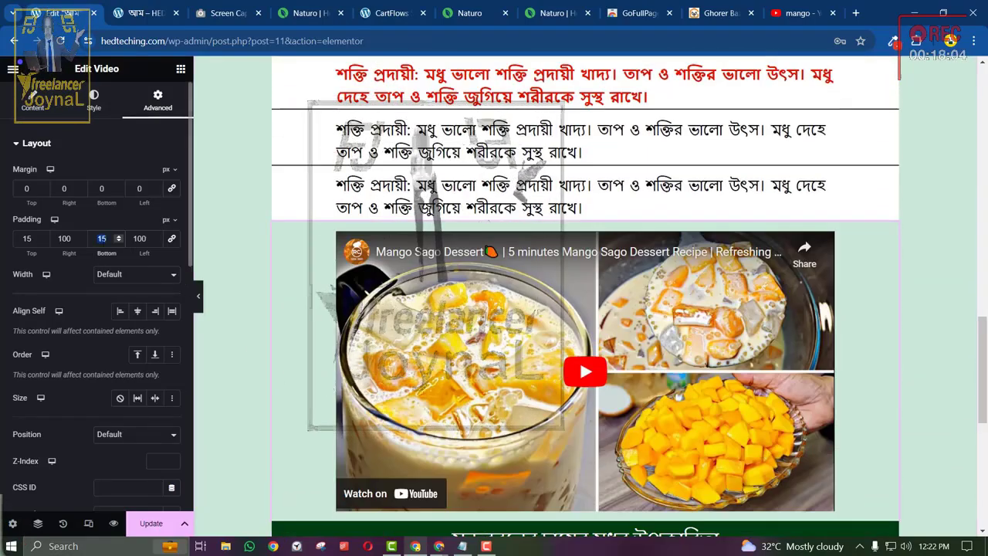
# Set the Video widget's top and bottom padding to 40 px, then preview the page at full width.
pyautogui.write('30')
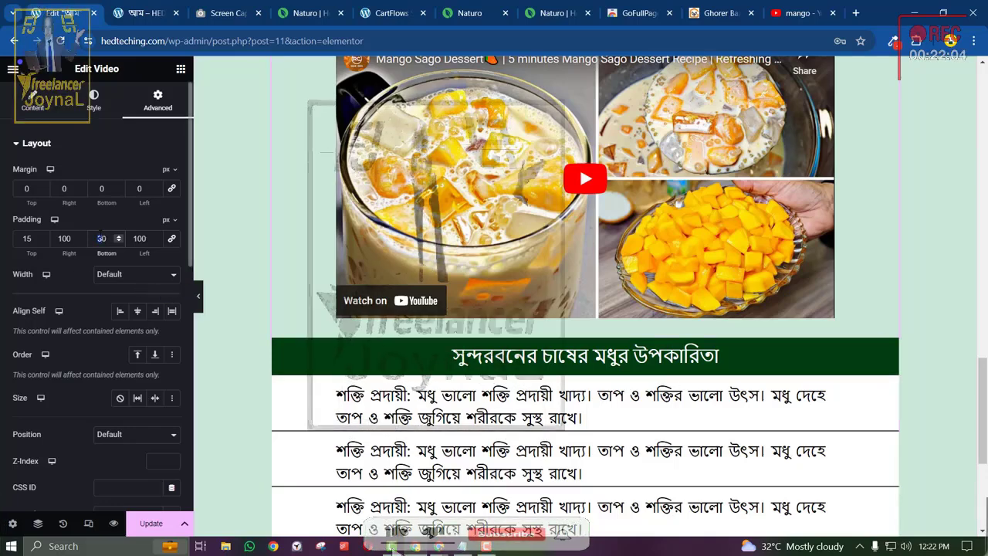
pyautogui.write('40')
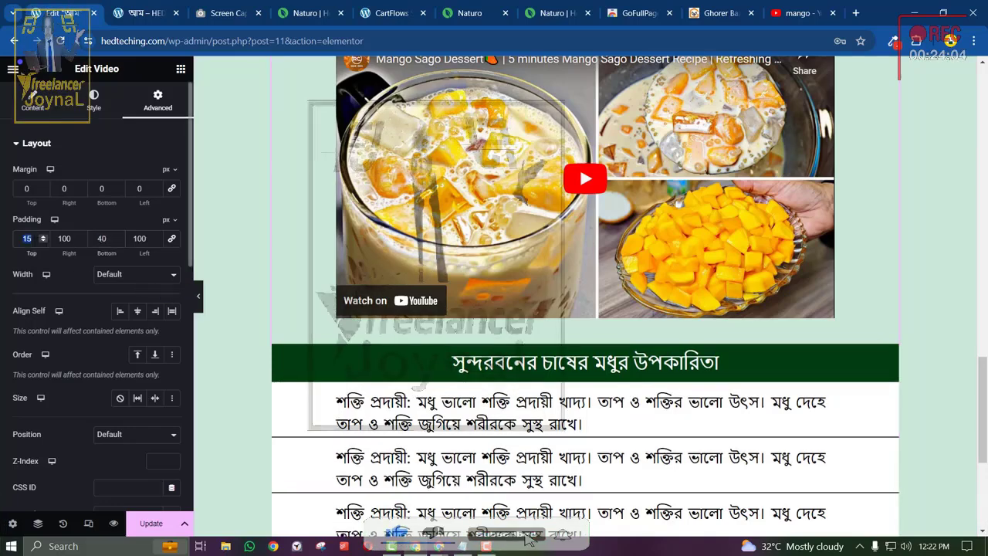
pyautogui.write('40')
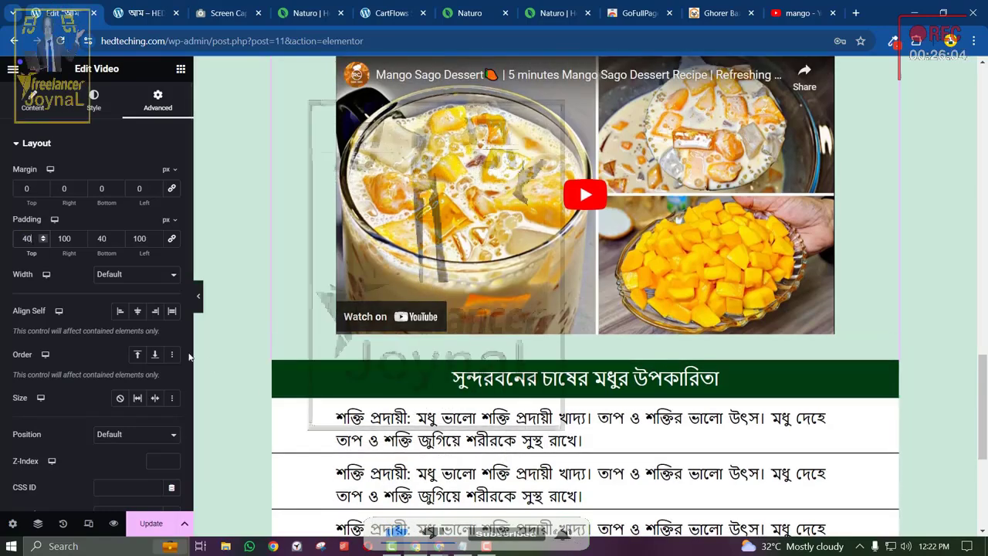
pyautogui.click(197, 297)
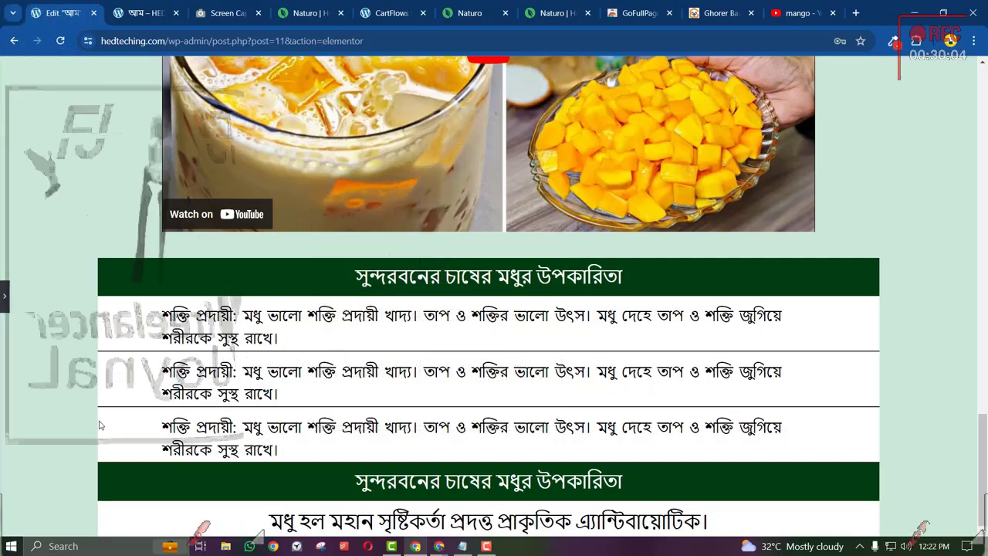
pyautogui.click(4, 295)
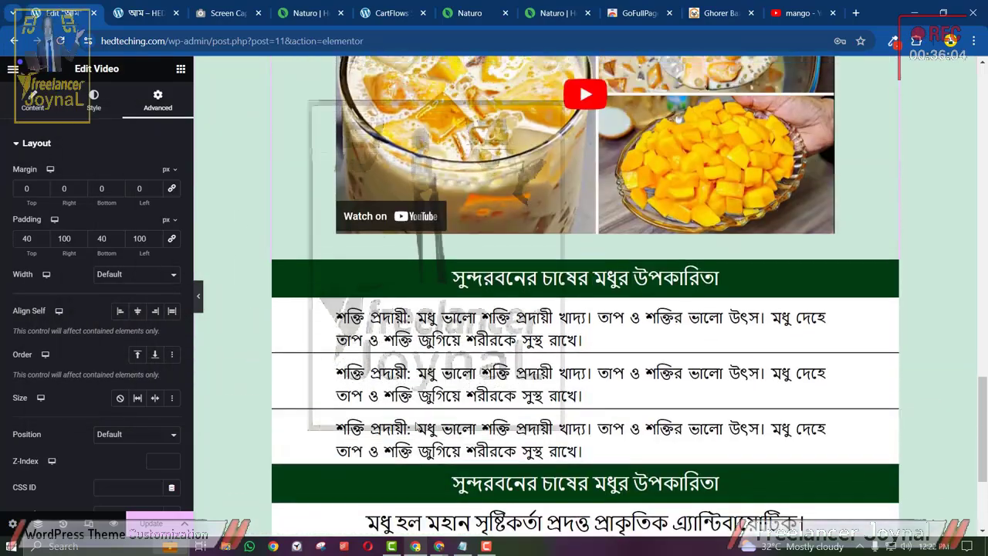
# Duplicate the red রাজশাহীর আসল আম heading near the page start and change the copy's title to 500 Taka.
pyautogui.scroll(3, 417, 427)
pyautogui.scroll(4, 417, 427)
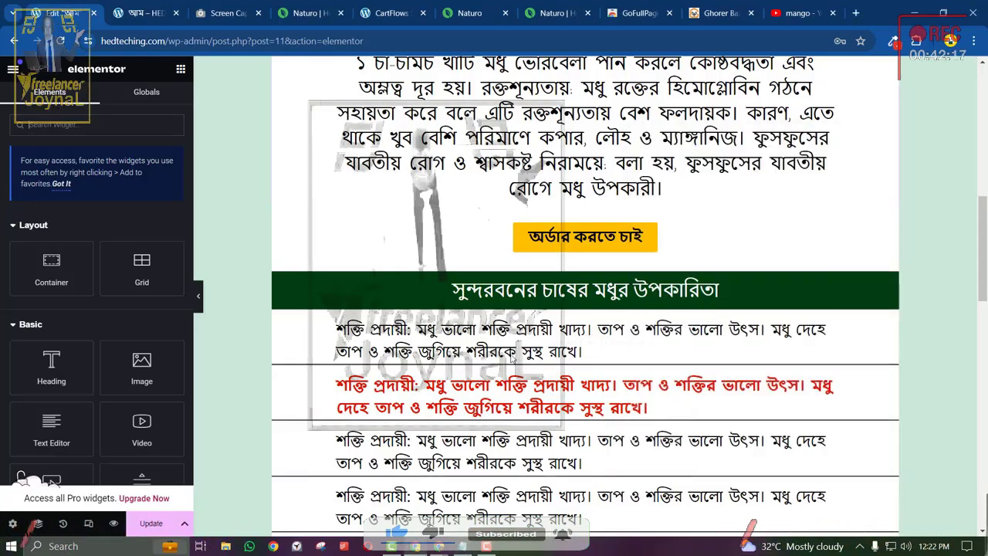
pyautogui.scroll(1, 384, 433)
pyautogui.scroll(7, 463, 347)
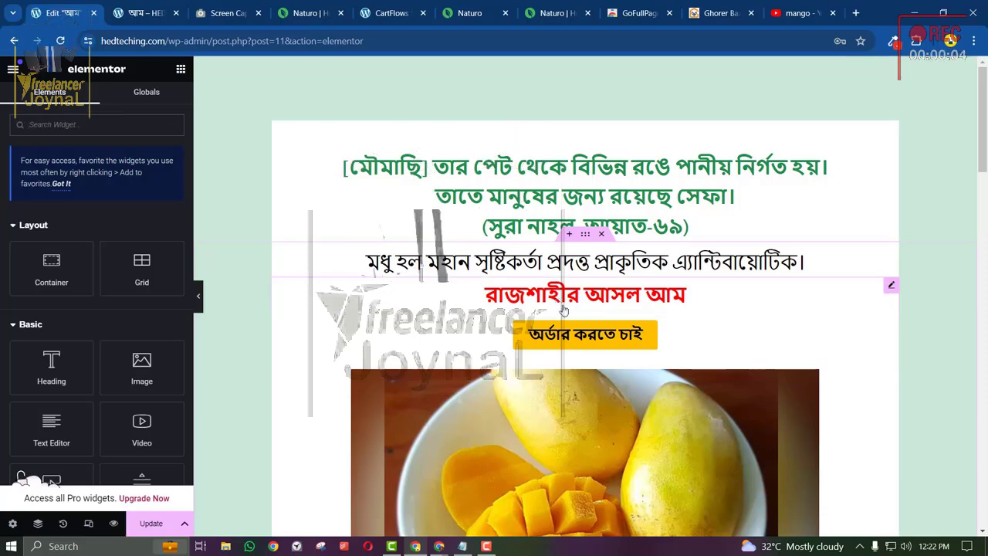
pyautogui.rightClick(564, 309)
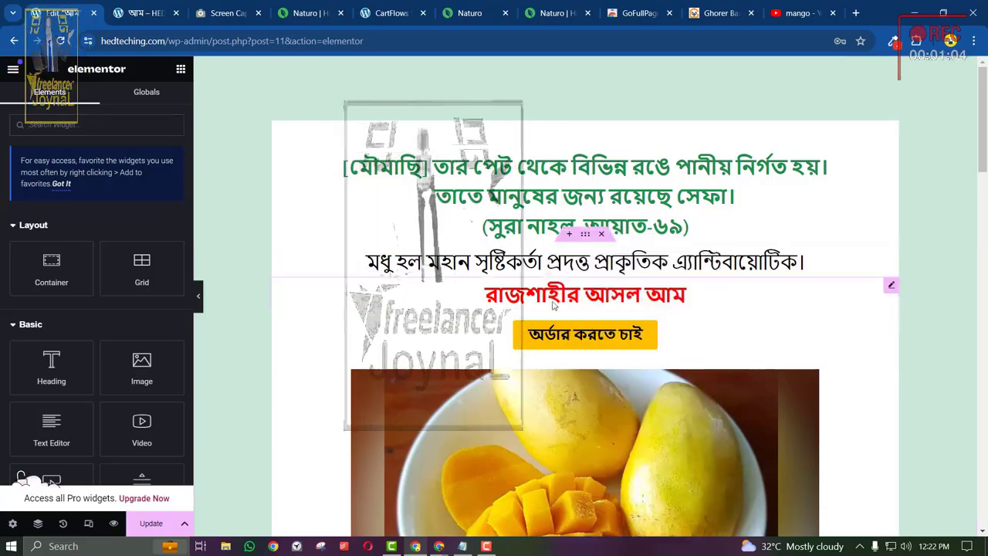
pyautogui.click(567, 278)
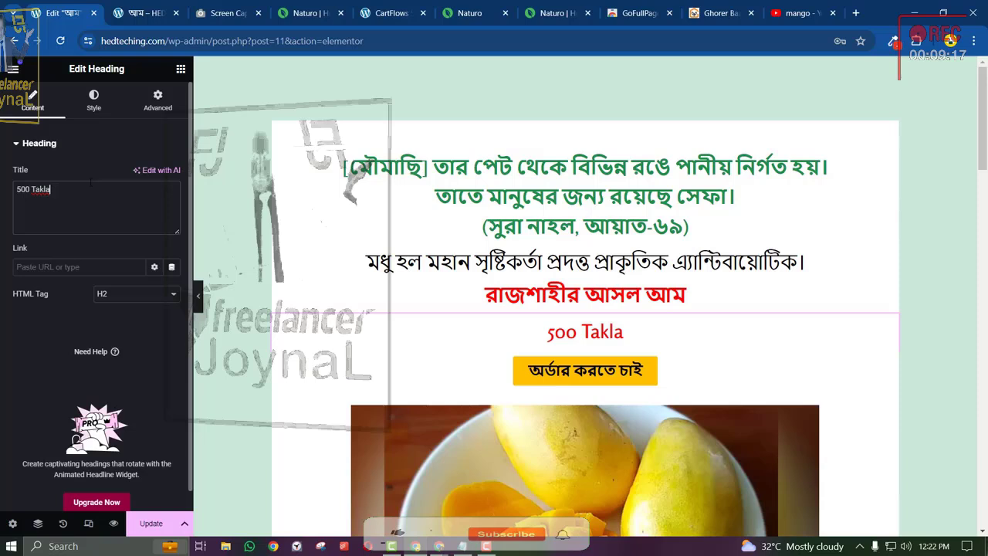
pyautogui.press('BackSpace')
pyautogui.press('BackSpace')
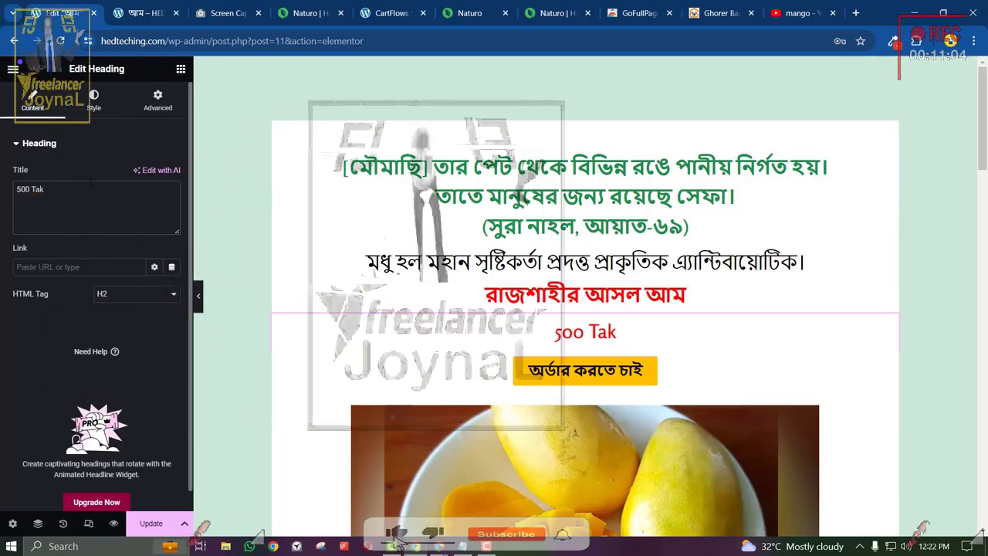
pyautogui.write('a')
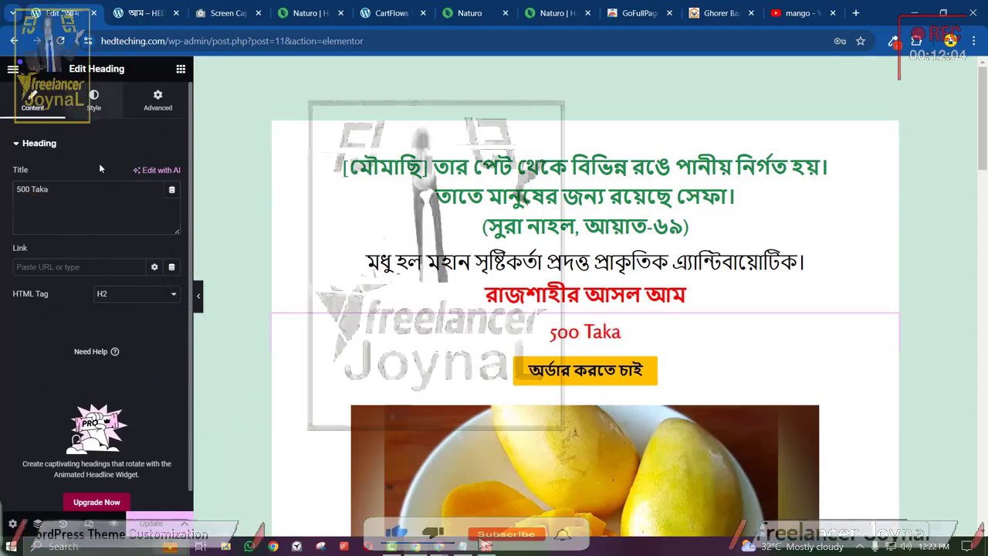
# Set the 500 Taka heading's typography decoration to Line Through.
pyautogui.click(94, 100)
pyautogui.click(172, 229)
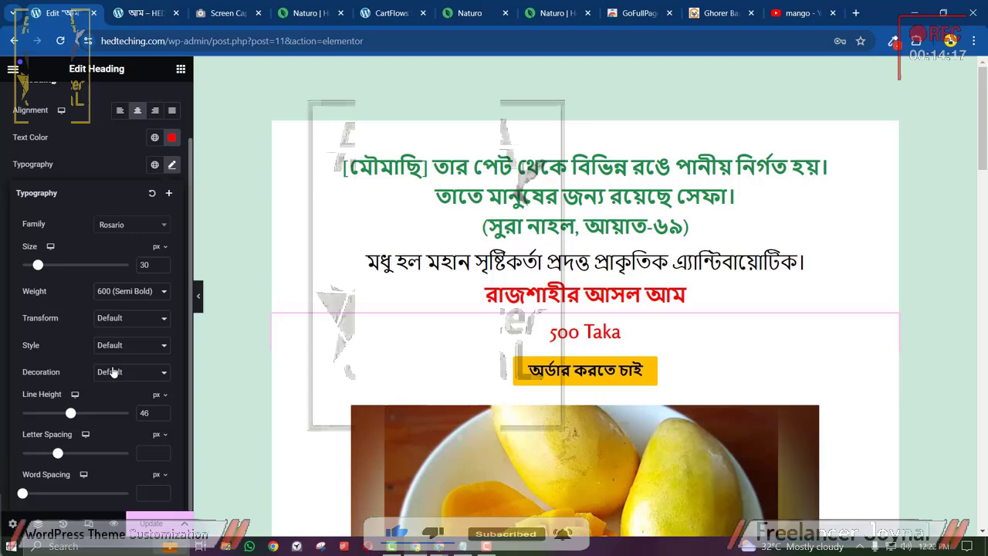
pyautogui.click(118, 372)
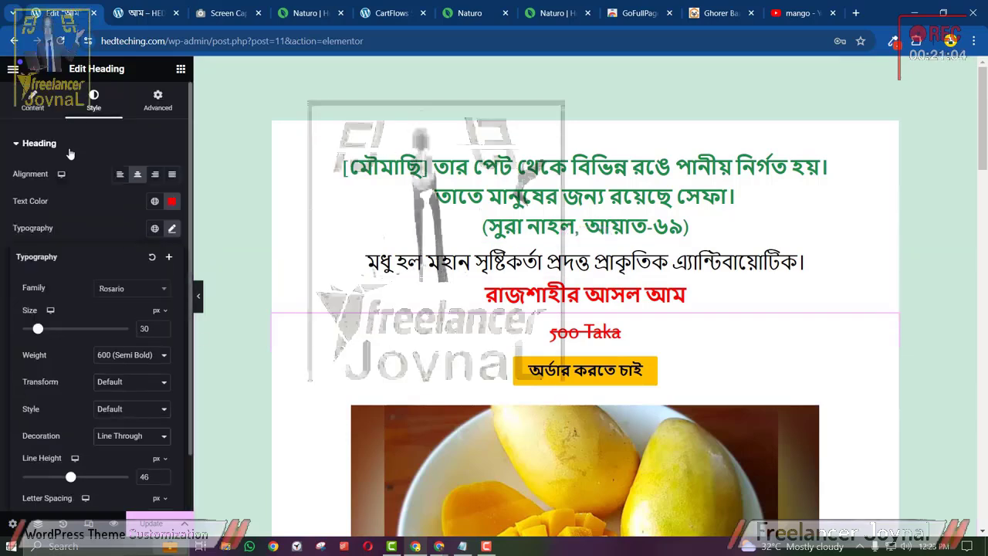
# Delete the struck-through 500 Taka heading.
pyautogui.click(28, 105)
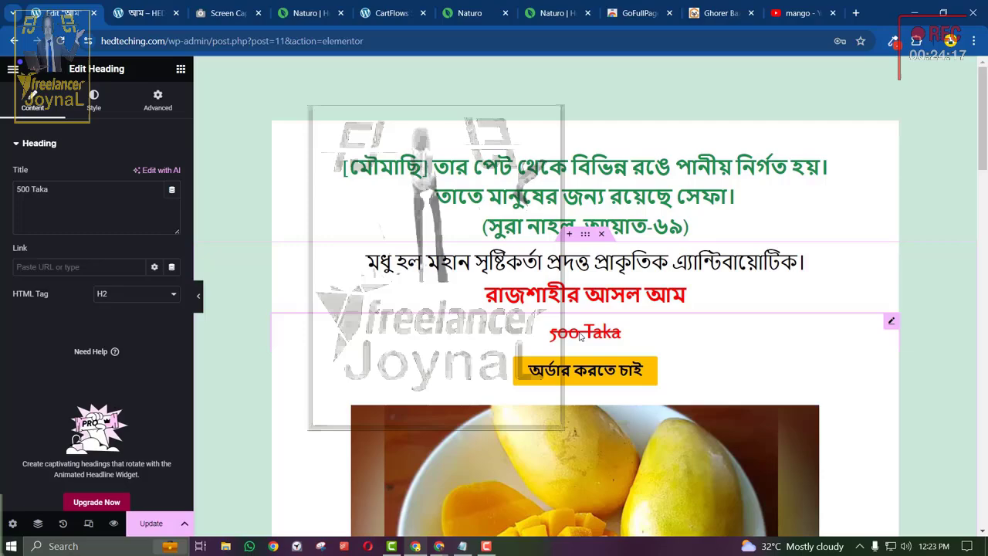
pyautogui.rightClick(580, 335)
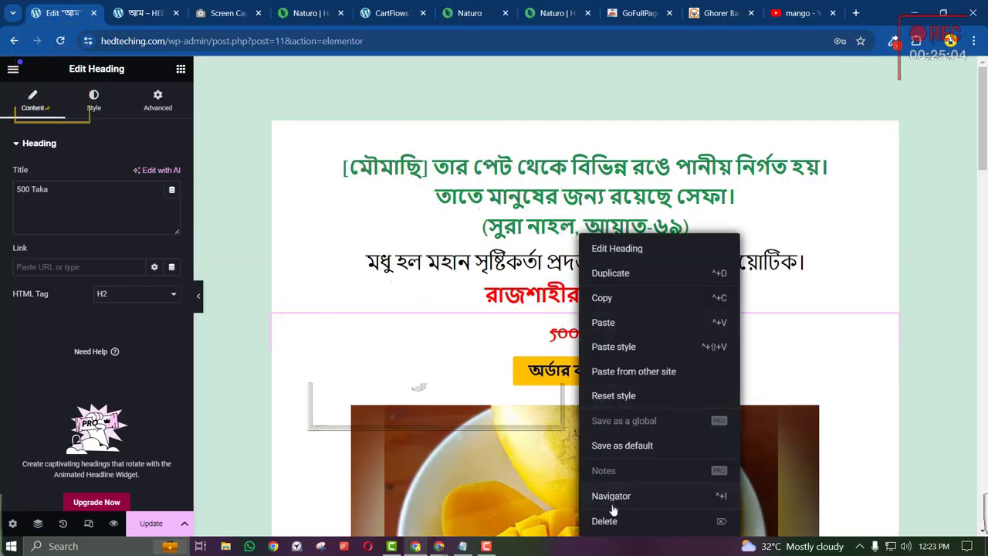
pyautogui.click(599, 517)
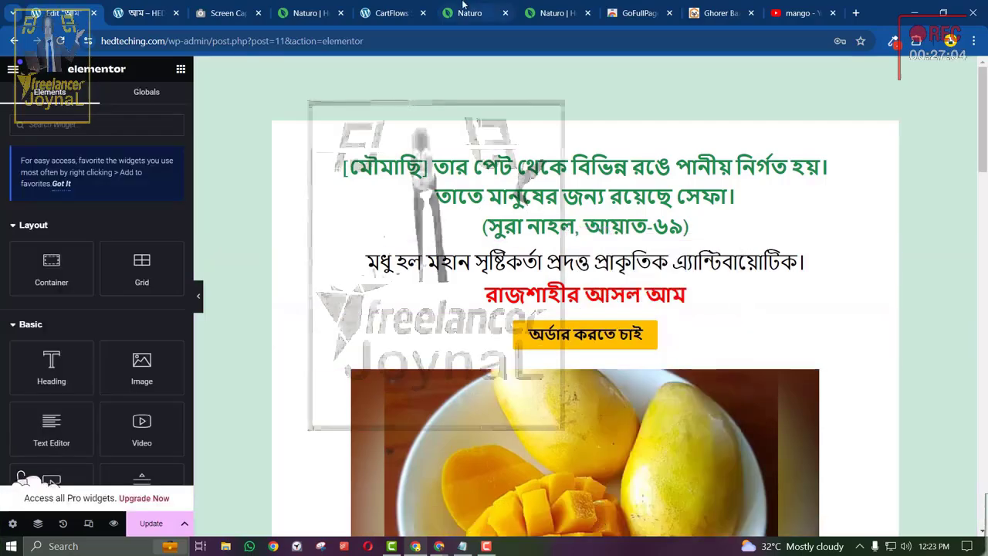
# Switch to the naturobd.com lychee honey page and examine its headings, discount image, benefits list and bottle photo.
pyautogui.click(533, 23)
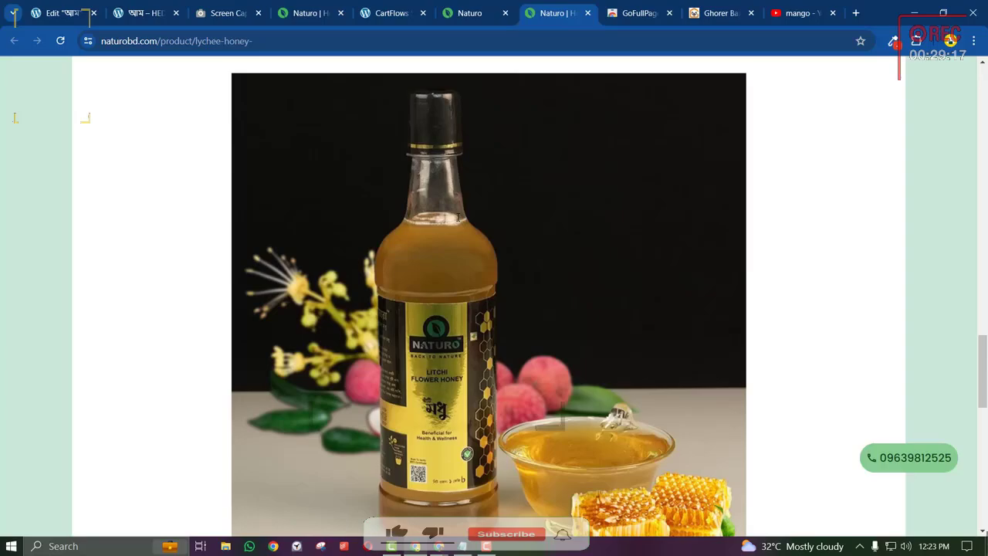
pyautogui.scroll(15, 458, 219)
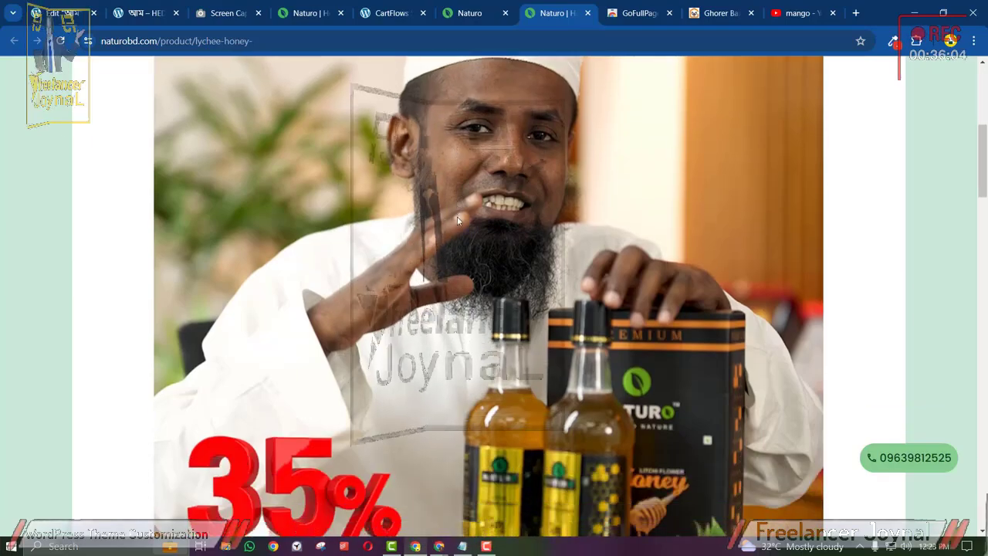
pyautogui.scroll(-5, 458, 218)
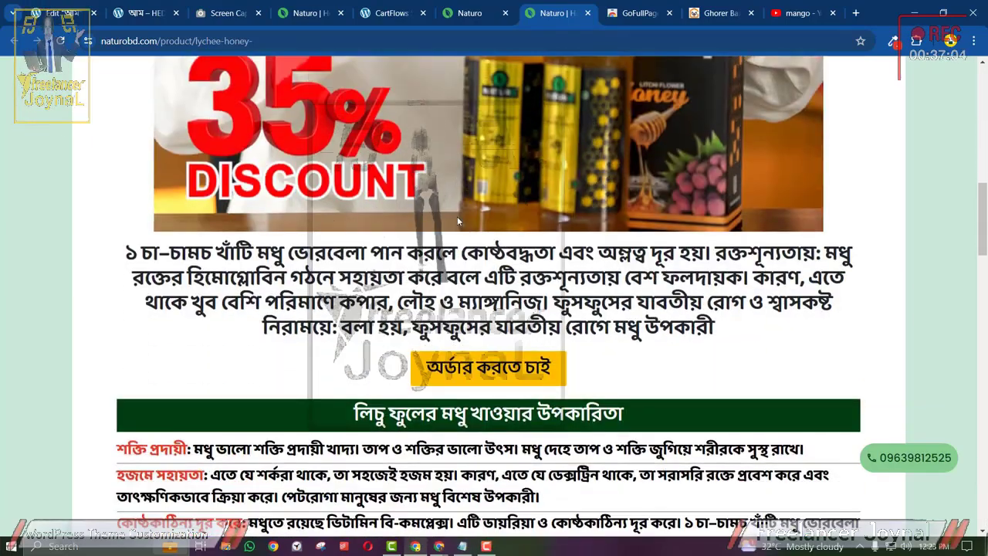
pyautogui.scroll(5, 457, 216)
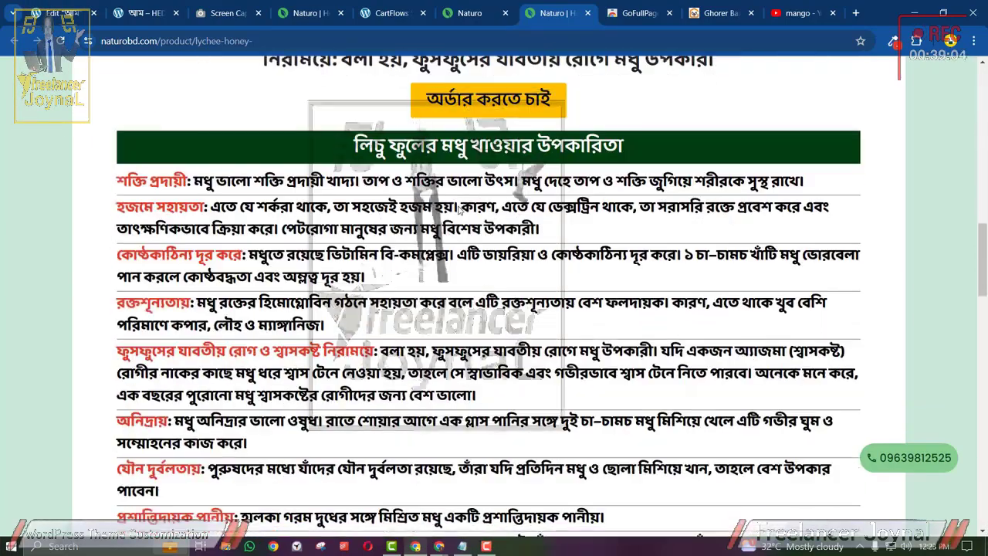
pyautogui.scroll(-4, 458, 205)
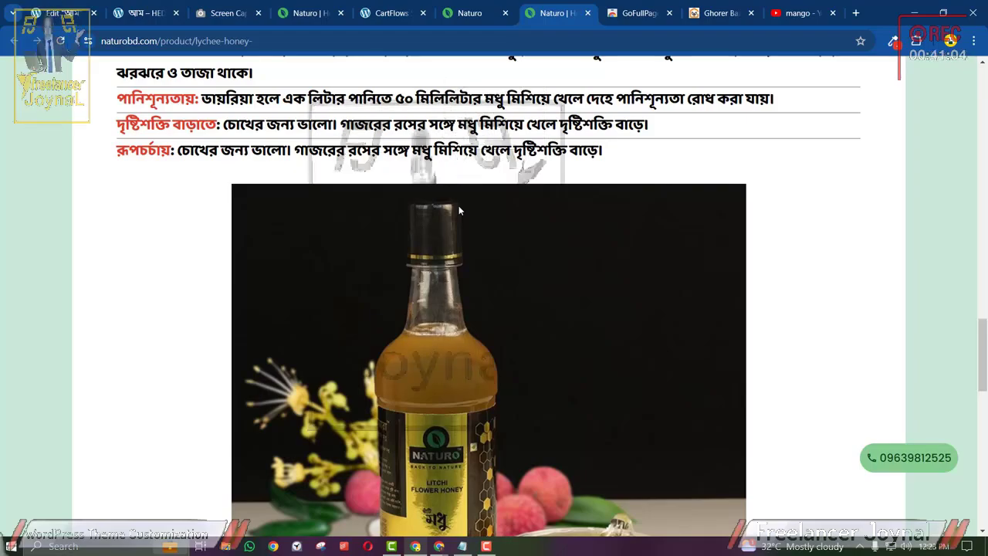
pyautogui.scroll(15, 458, 206)
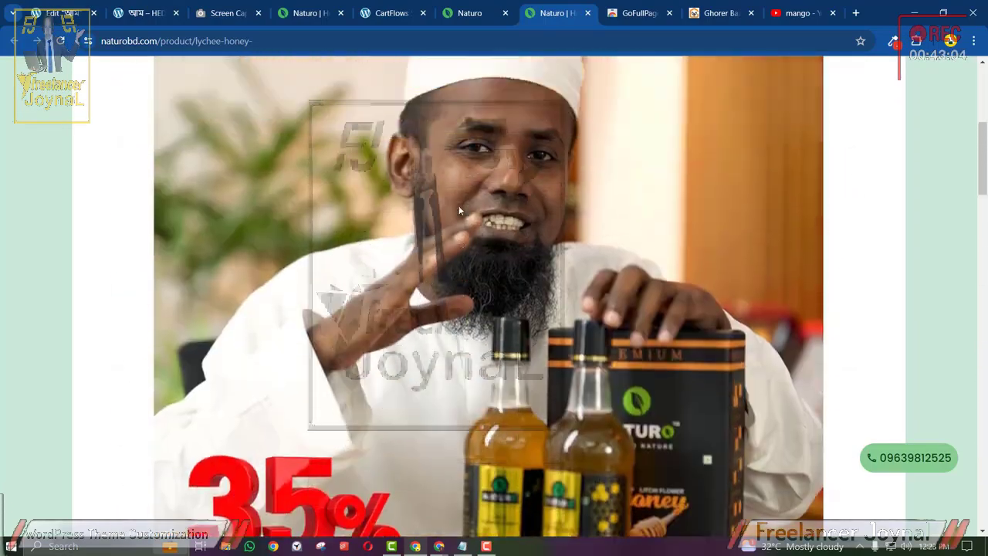
pyautogui.hotkey('ctrl', 'a')
pyautogui.scroll(-5, 651, 353)
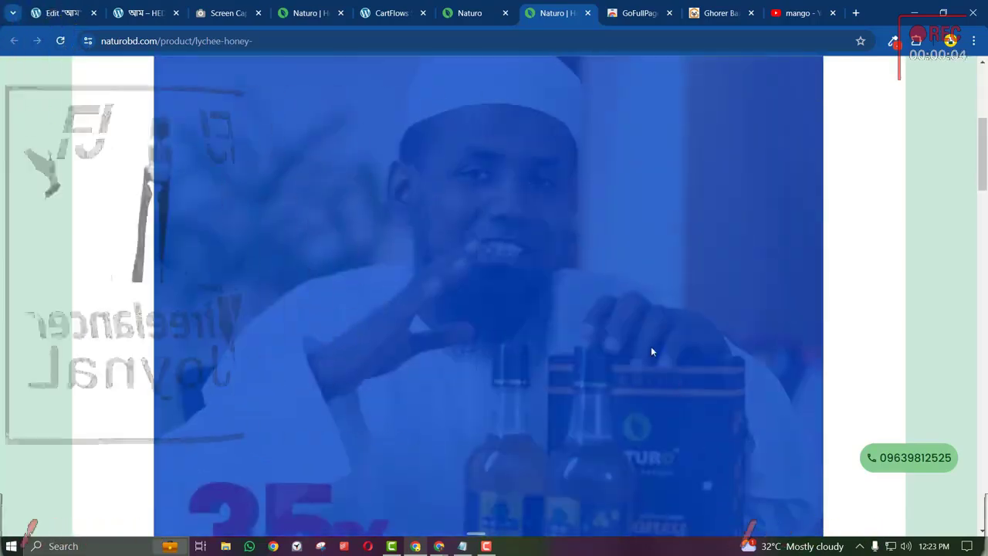
pyautogui.scroll(1, 609, 349)
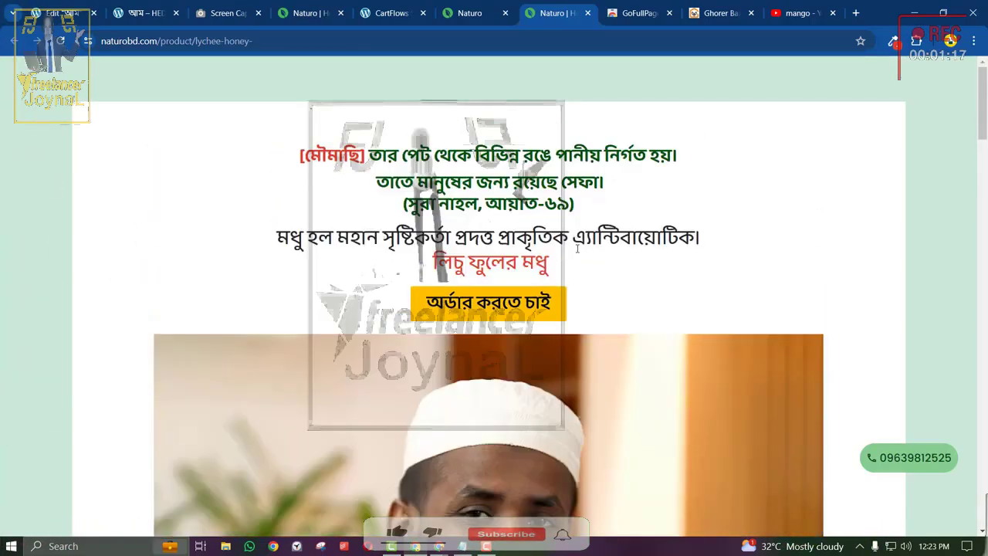
pyautogui.scroll(-6, 488, 308)
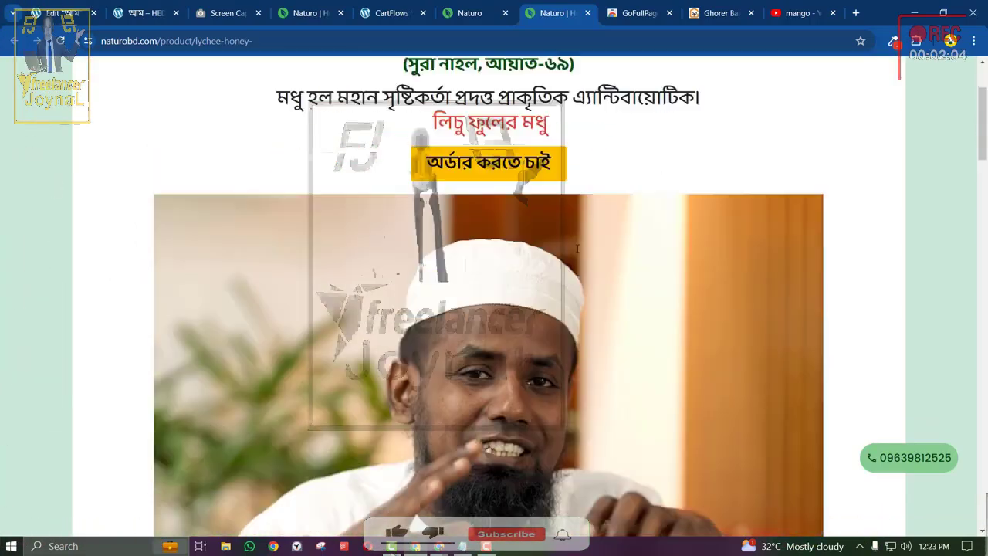
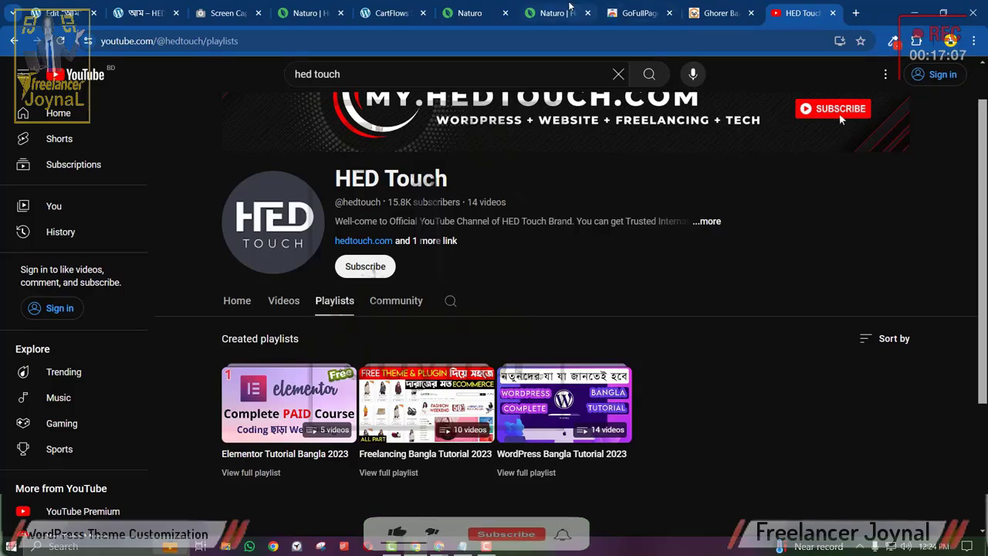
# Open hedtouch.com in a new browser tab, and look through the Elementor widgets matching rev for the mango page.
pyautogui.click(554, 13)
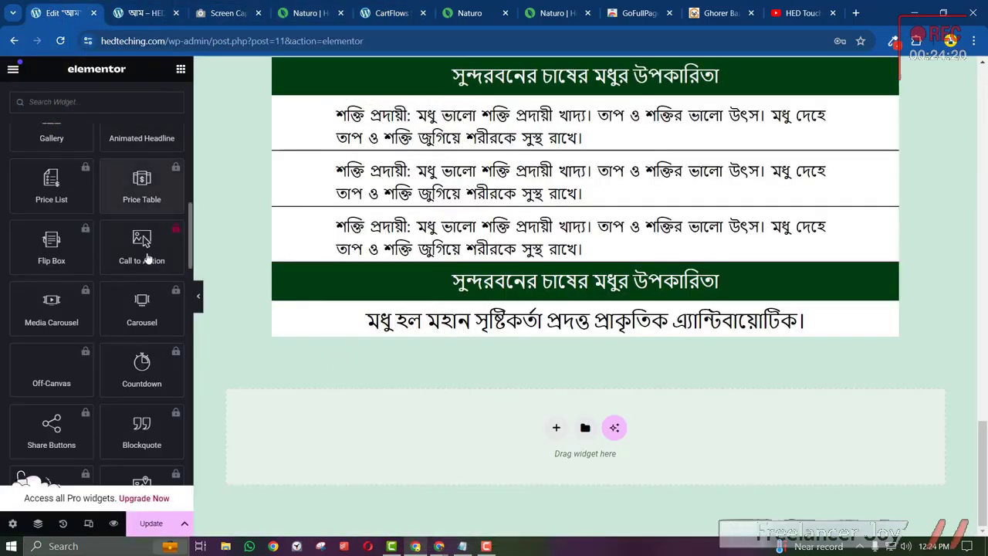
pyautogui.scroll(2, 143, 236)
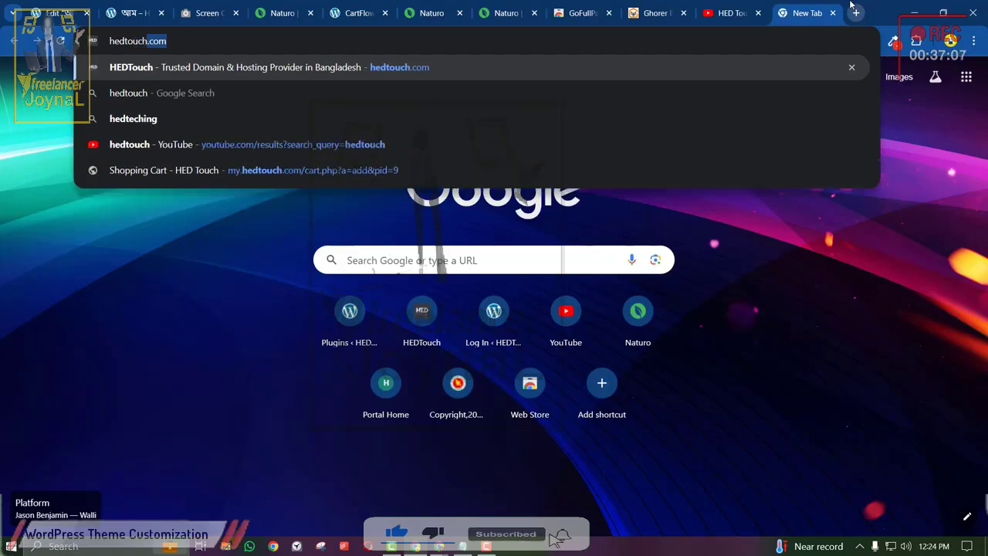
pyautogui.press('Return')
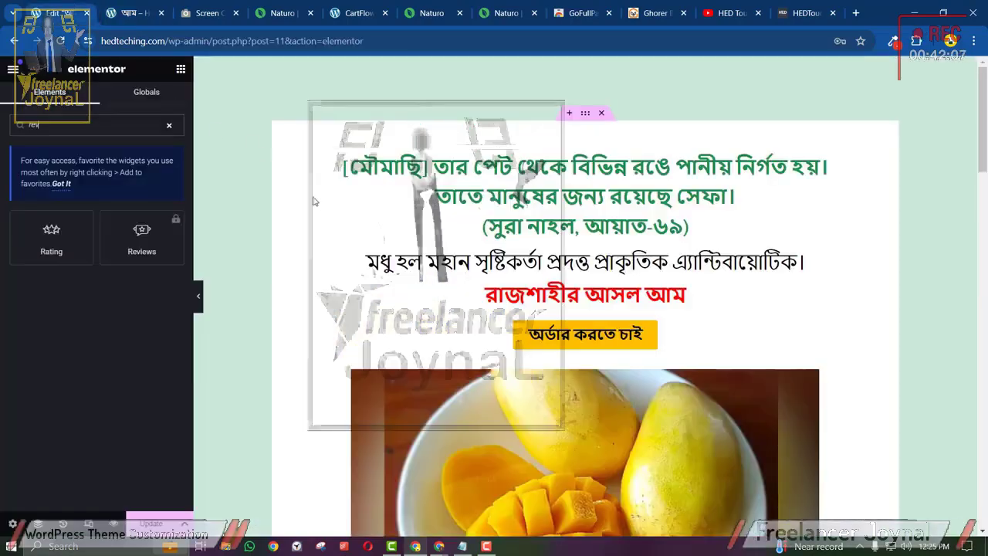
pyautogui.scroll(-6, 211, 270)
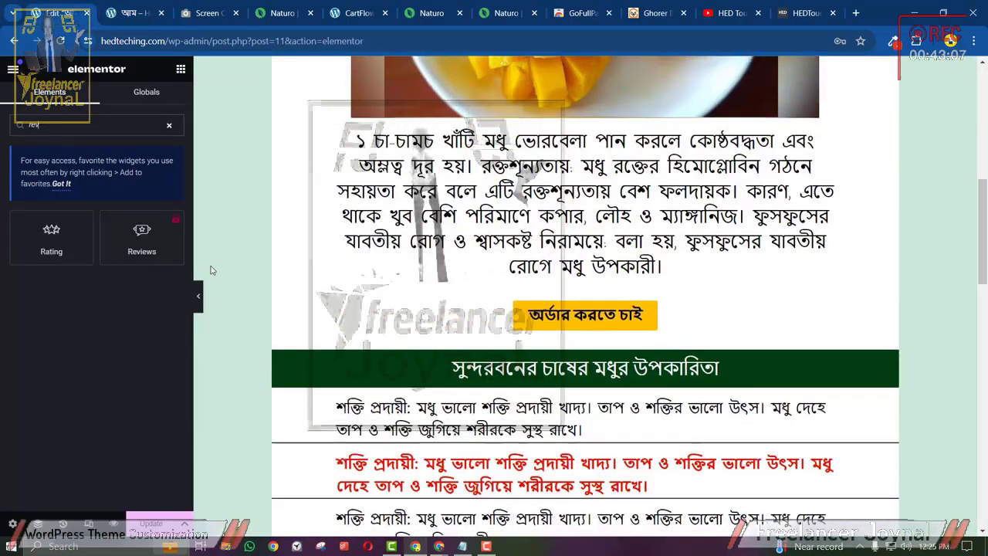
pyautogui.scroll(-10, 211, 270)
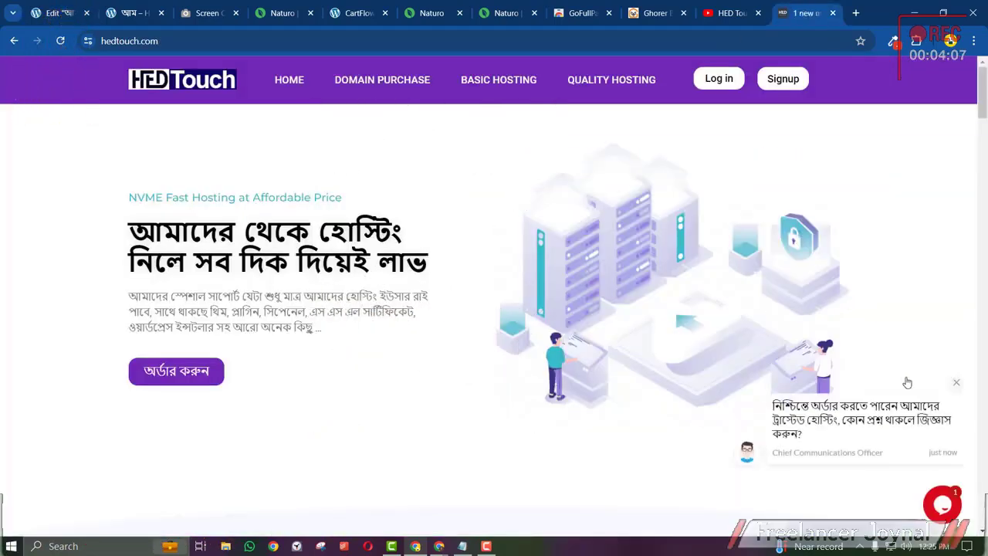
# Dismiss the chat message on hedtouch.com and examine the page's hosting plans, control panel section and user feedback screenshots.
pyautogui.click(955, 386)
pyautogui.scroll(-15, 772, 329)
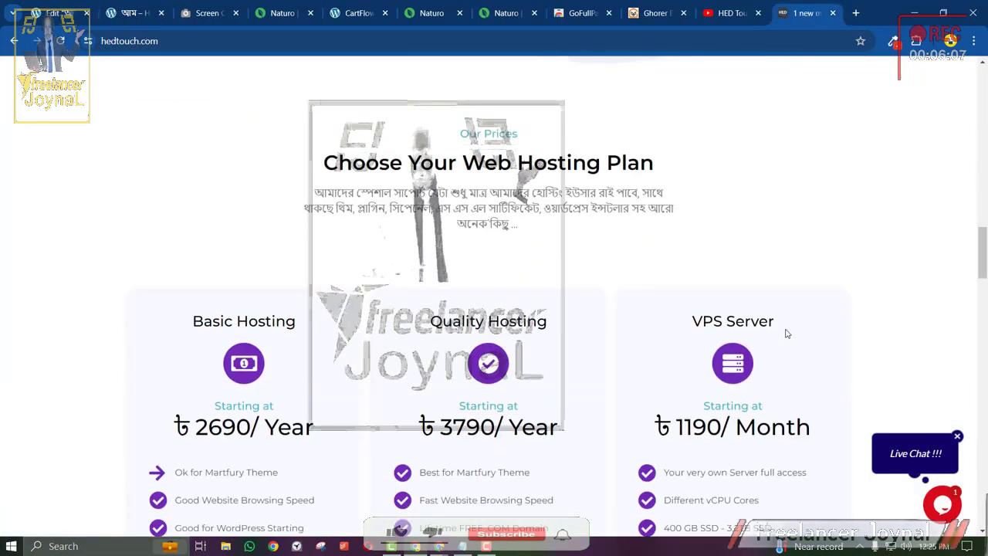
pyautogui.scroll(-10, 787, 334)
pyautogui.scroll(4, 787, 333)
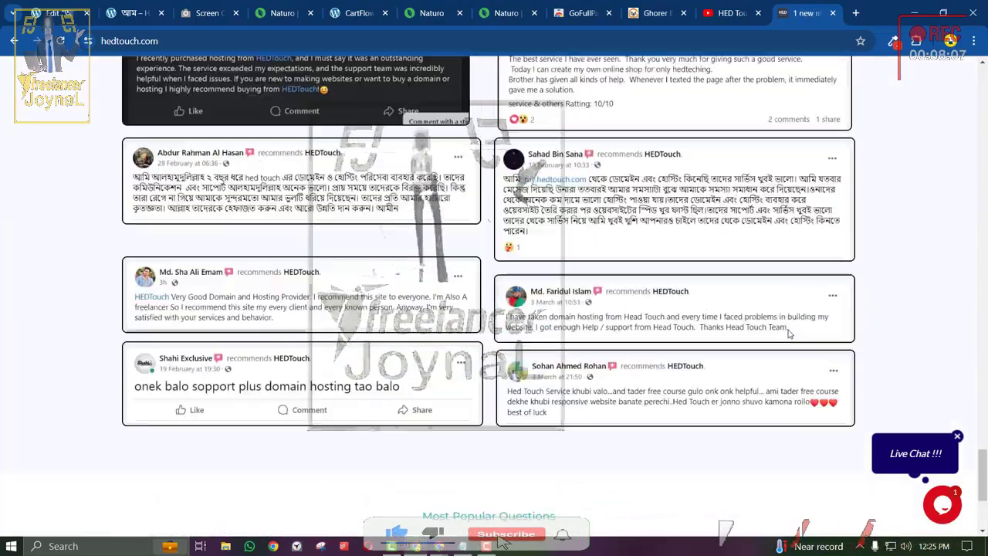
pyautogui.scroll(4, 789, 333)
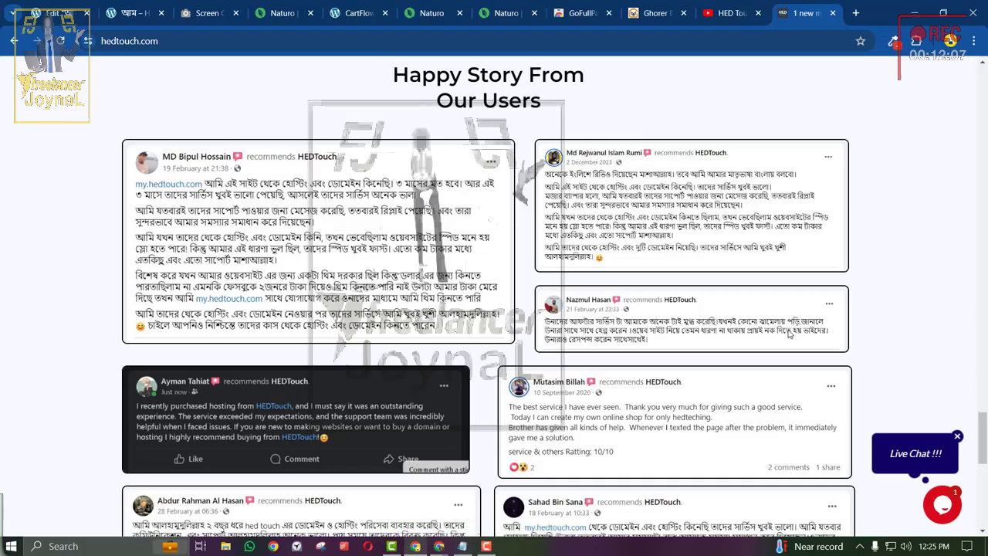
pyautogui.scroll(-7, 548, 368)
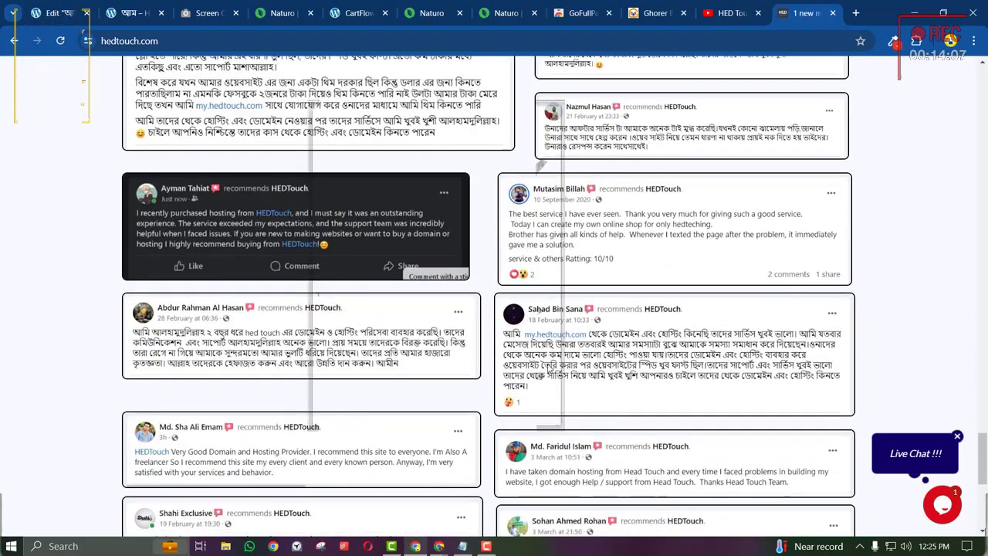
pyautogui.scroll(7, 548, 369)
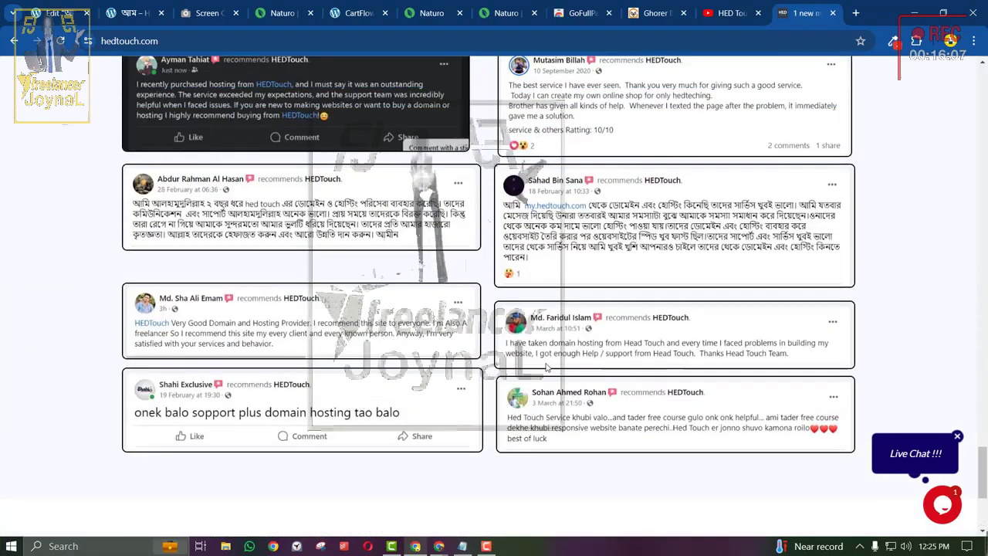
pyautogui.scroll(1, 546, 367)
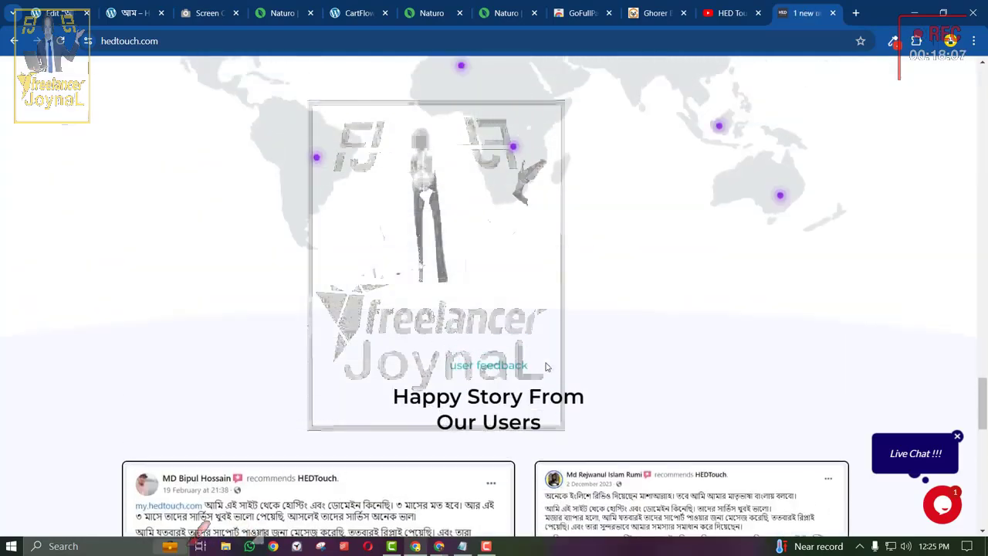
pyautogui.scroll(10, 546, 367)
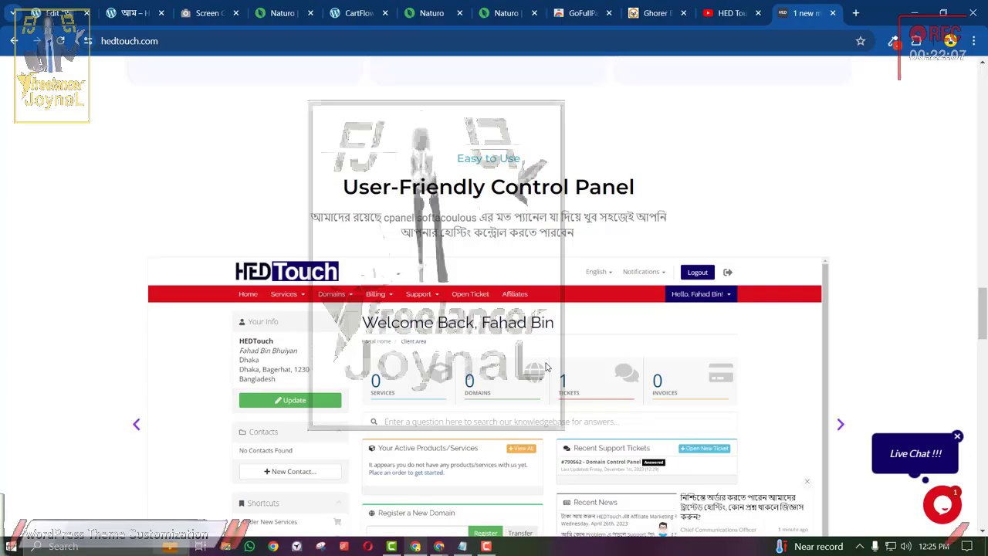
pyautogui.scroll(10, 546, 367)
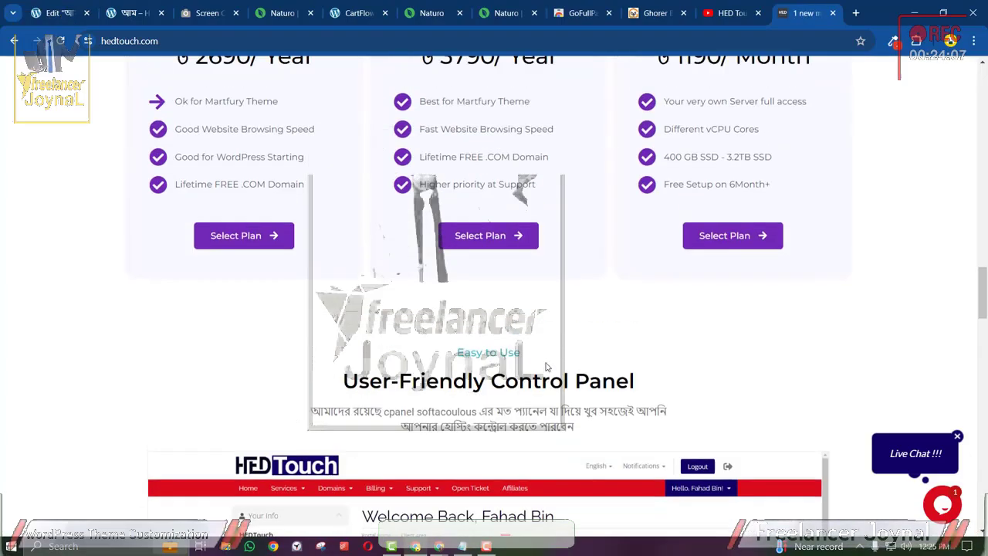
pyautogui.scroll(10, 546, 368)
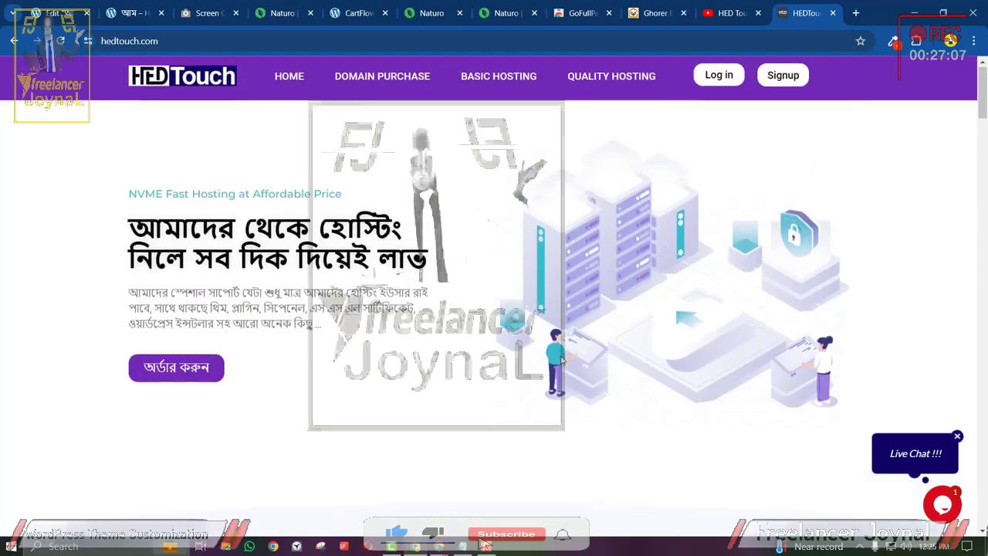
pyautogui.scroll(-10, 564, 377)
pyautogui.scroll(-15, 564, 378)
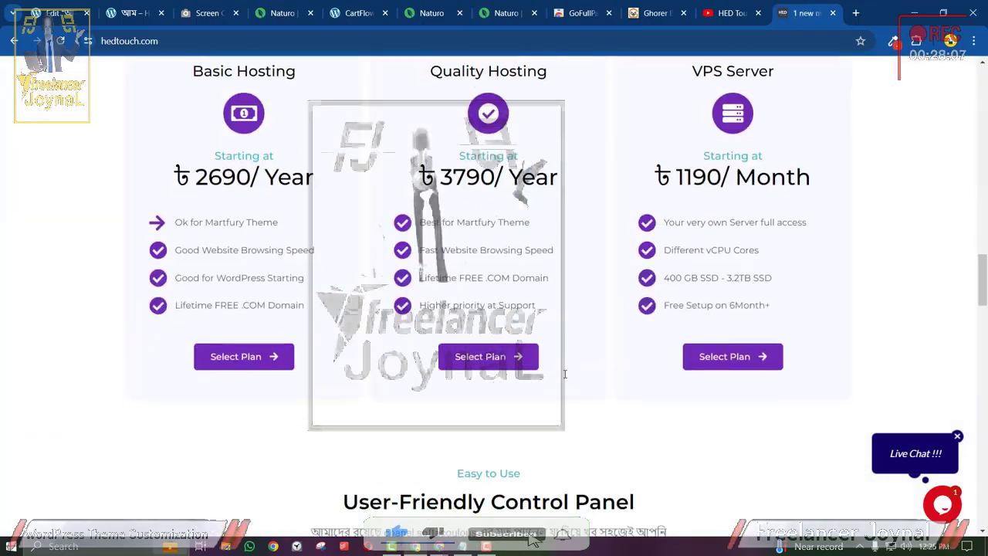
pyautogui.scroll(1, 282, 217)
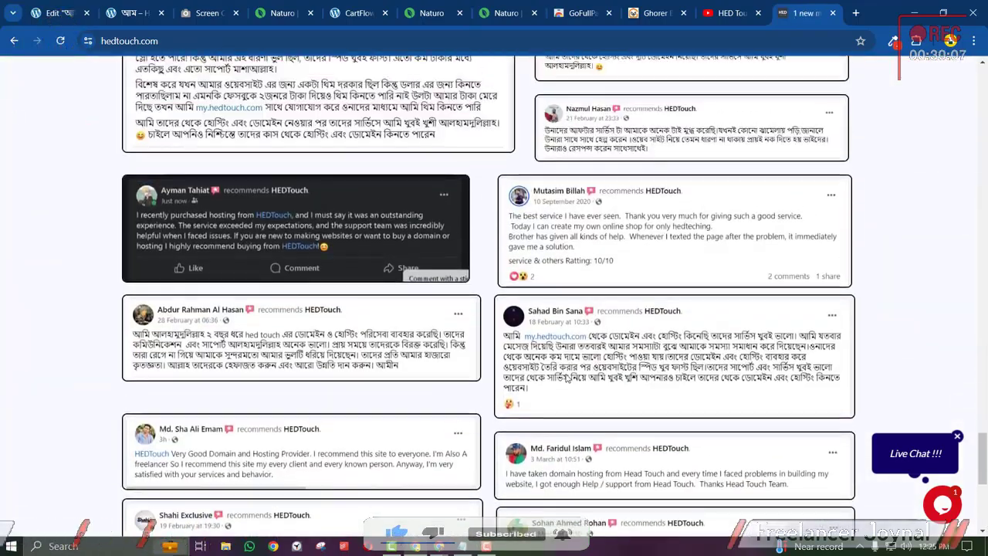
pyautogui.scroll(15, 300, 251)
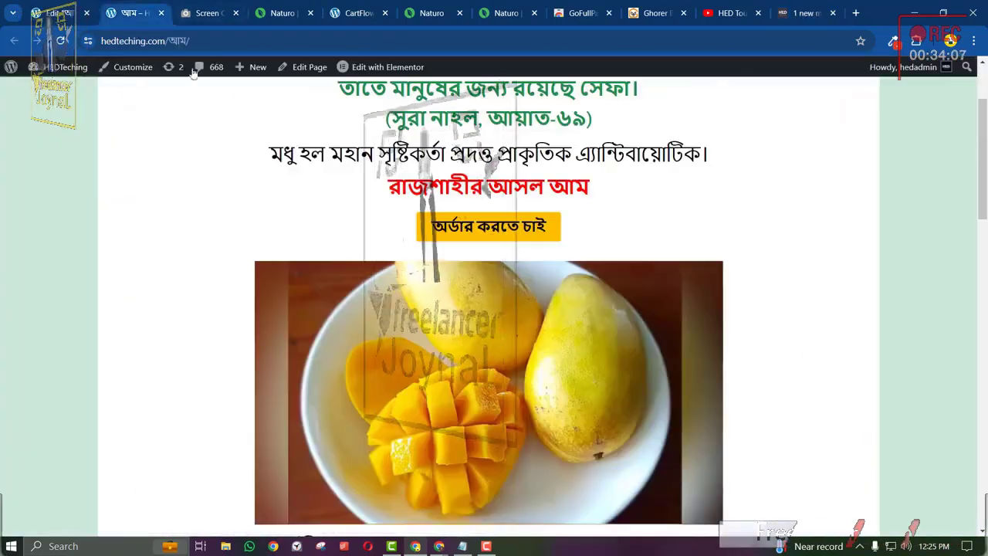
# Review the published আম page's images and benefit sections, then return to its Elementor editor.
pyautogui.scroll(-4, 505, 386)
pyautogui.scroll(-4, 503, 382)
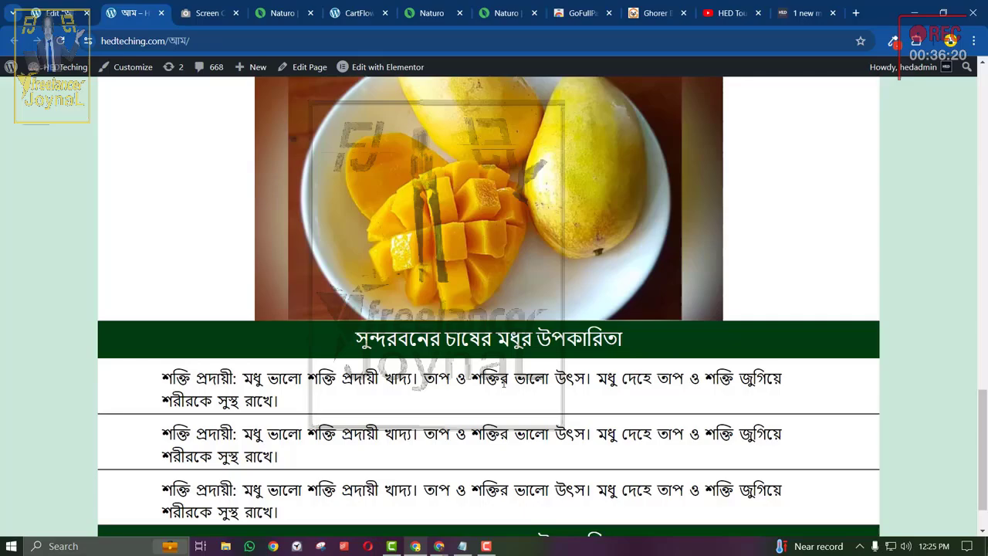
pyautogui.scroll(-1, 503, 383)
pyautogui.scroll(10, 504, 383)
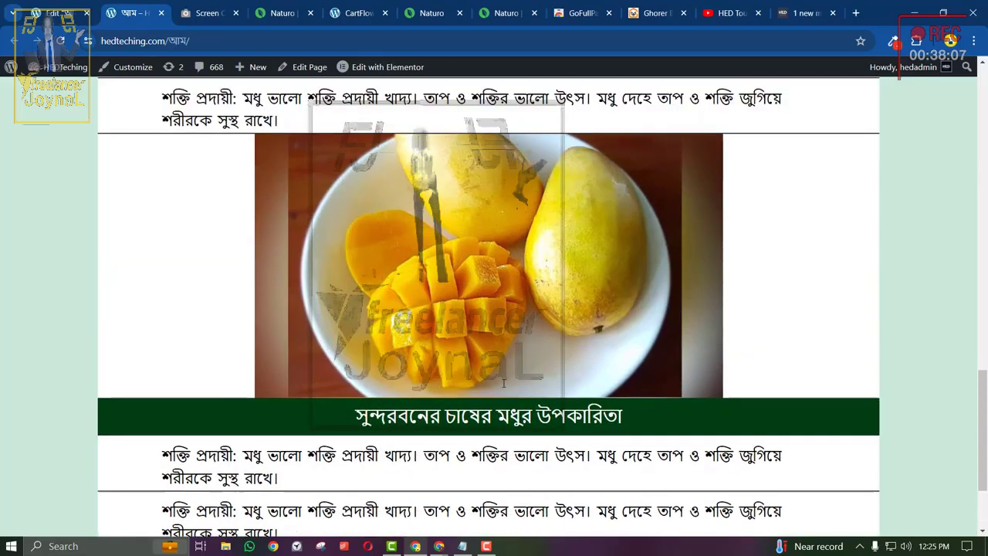
pyautogui.scroll(5, 503, 386)
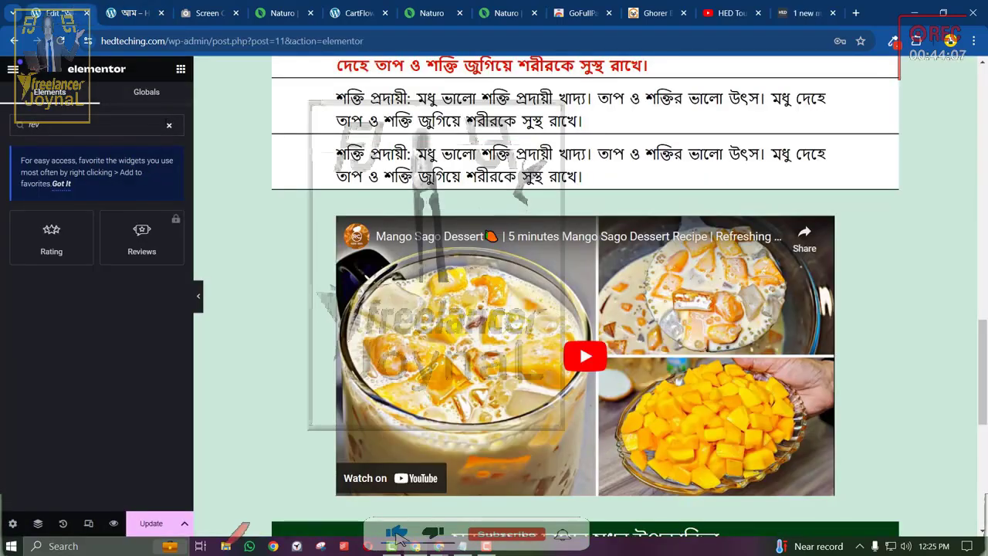
# Search the Elementor widgets for timel, then check the Countdown widget's information and close it.
pyautogui.click(170, 126)
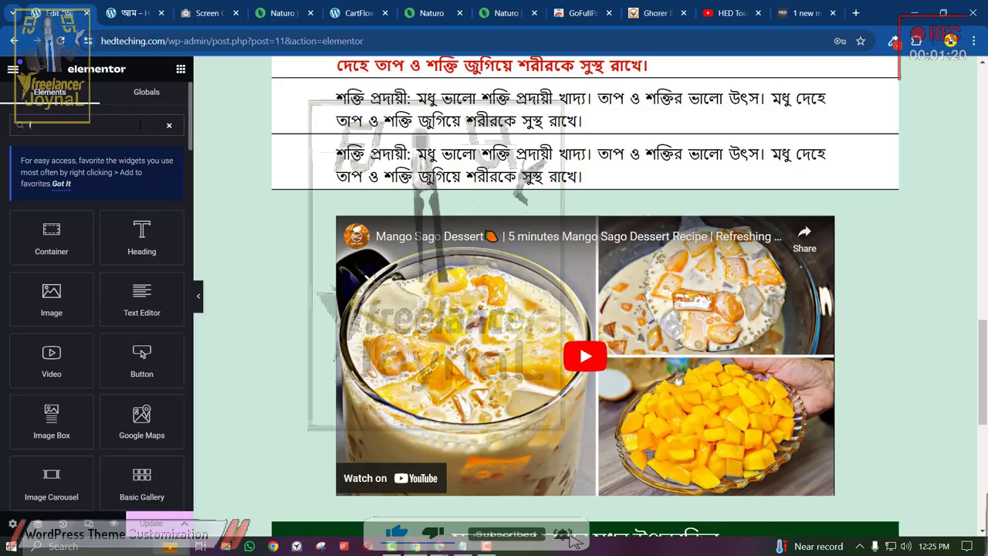
pyautogui.write('timel')
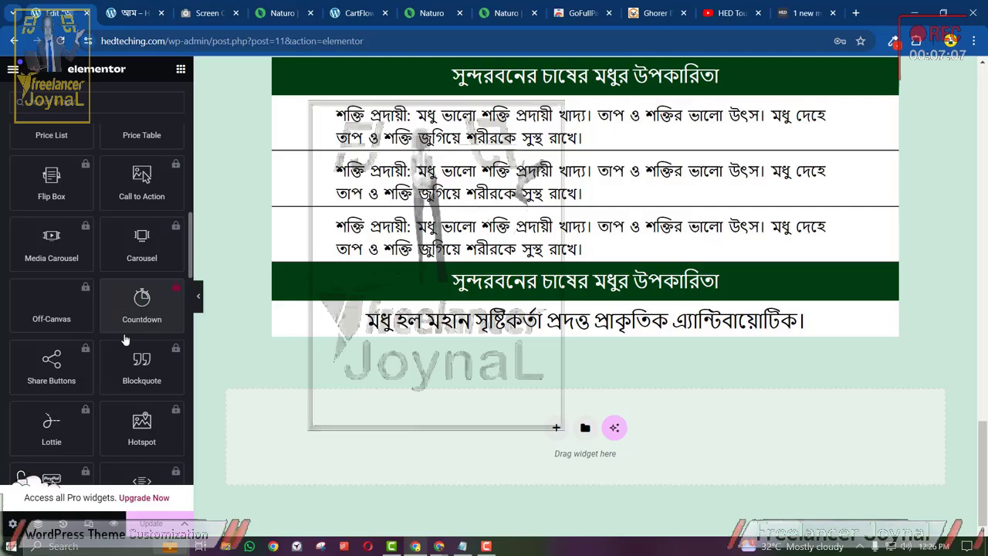
pyautogui.click(139, 308)
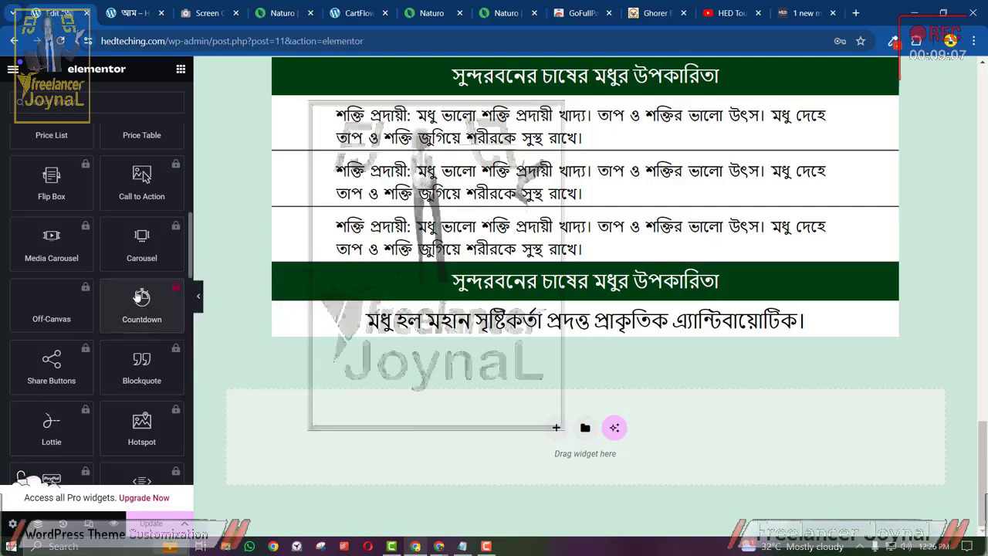
pyautogui.click(140, 297)
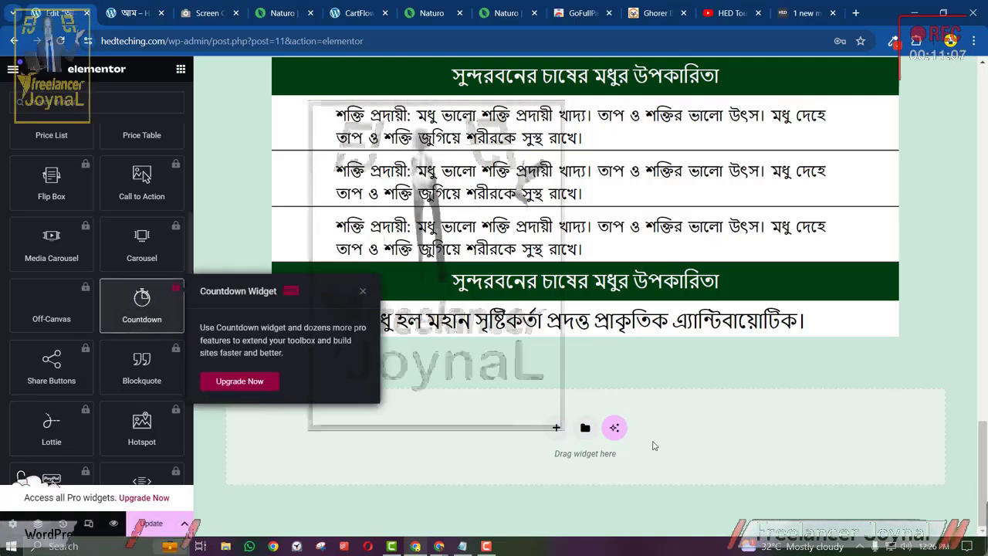
pyautogui.click(363, 293)
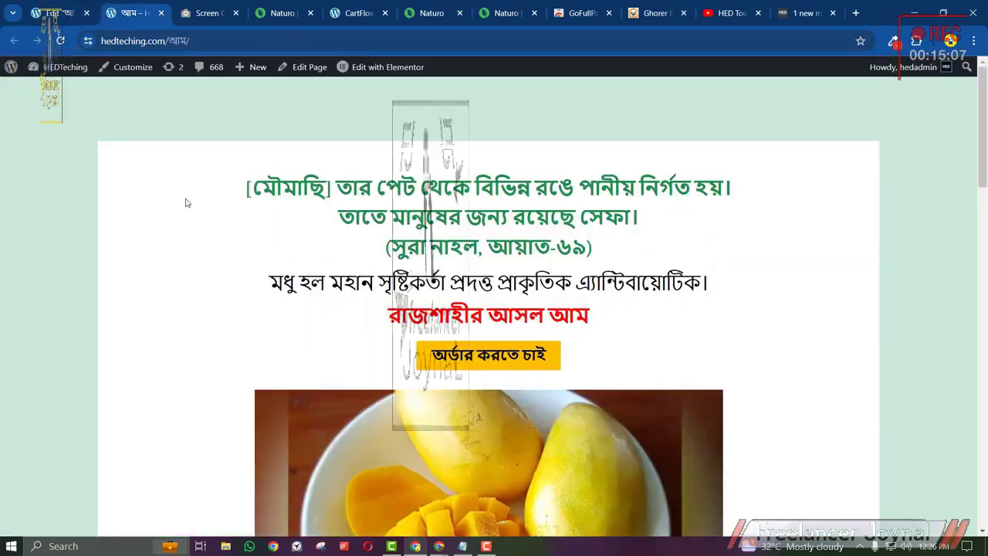
# Return to the আম page's Elementor editor, check the Countdown widget's information, and review the page's sections from header to benefits.
pyautogui.click(74, 12)
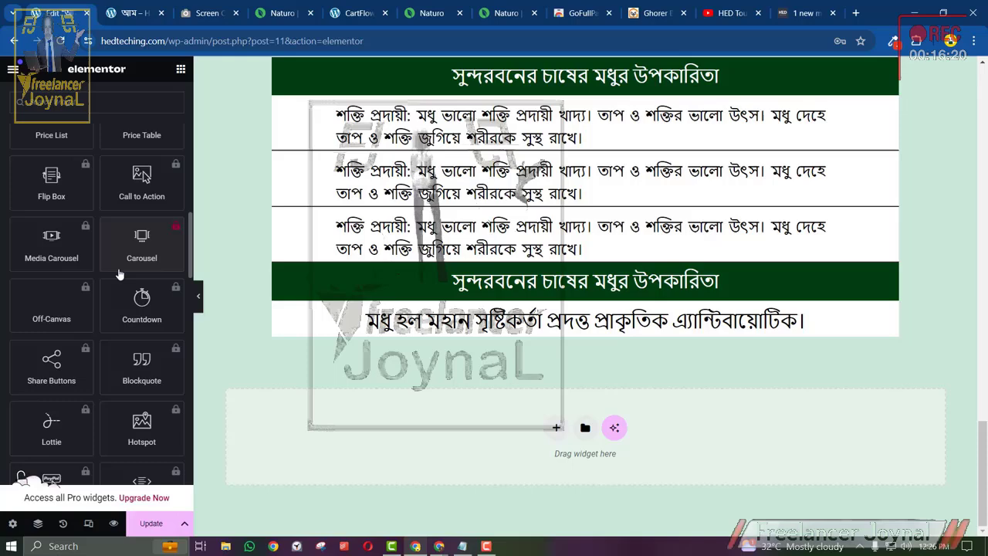
pyautogui.click(123, 297)
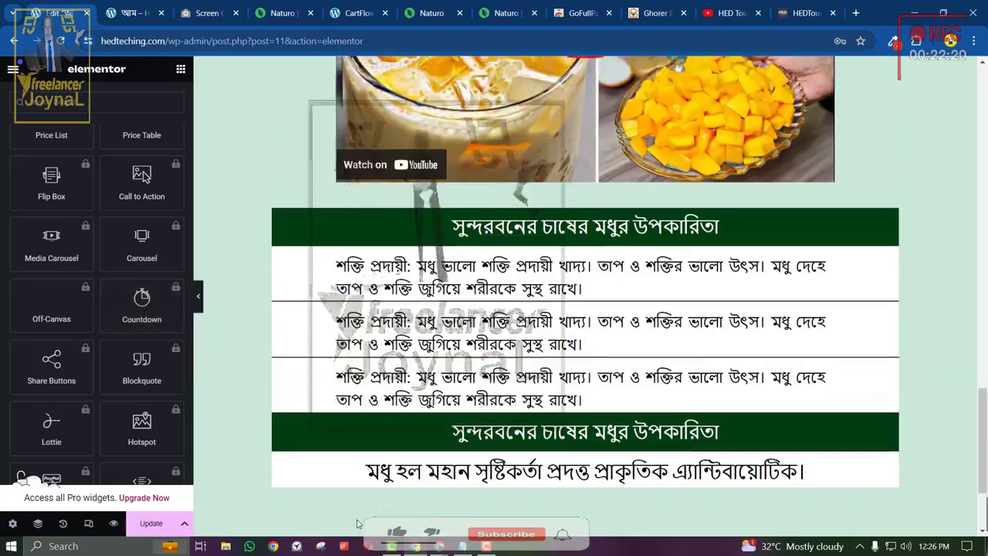
pyautogui.scroll(5, 353, 522)
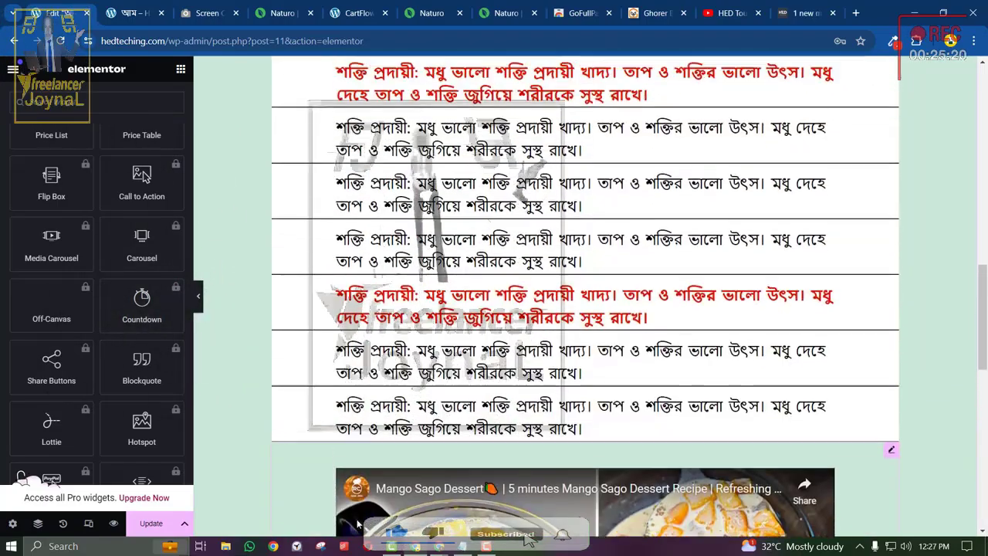
pyautogui.scroll(10, 358, 524)
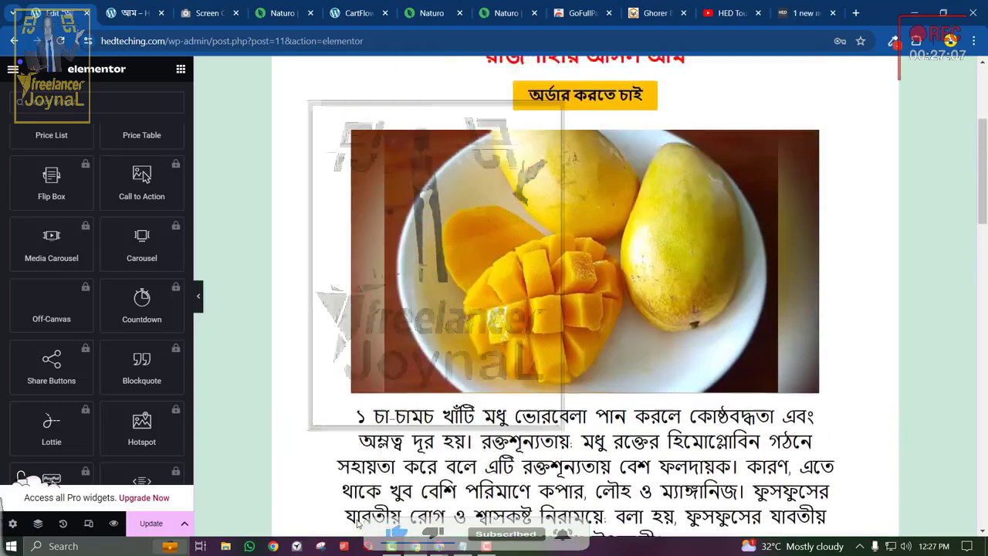
pyautogui.scroll(5, 357, 519)
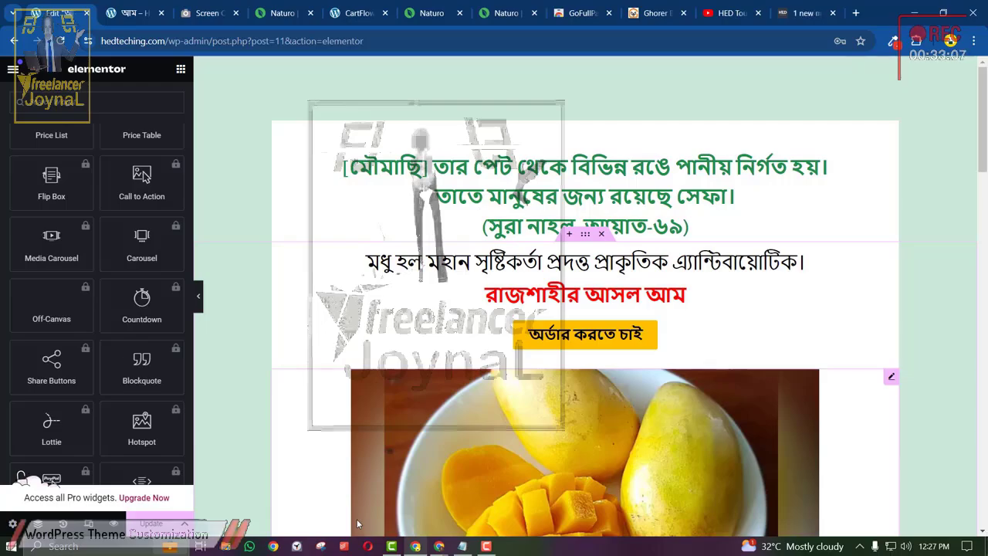
pyautogui.scroll(-7, 357, 519)
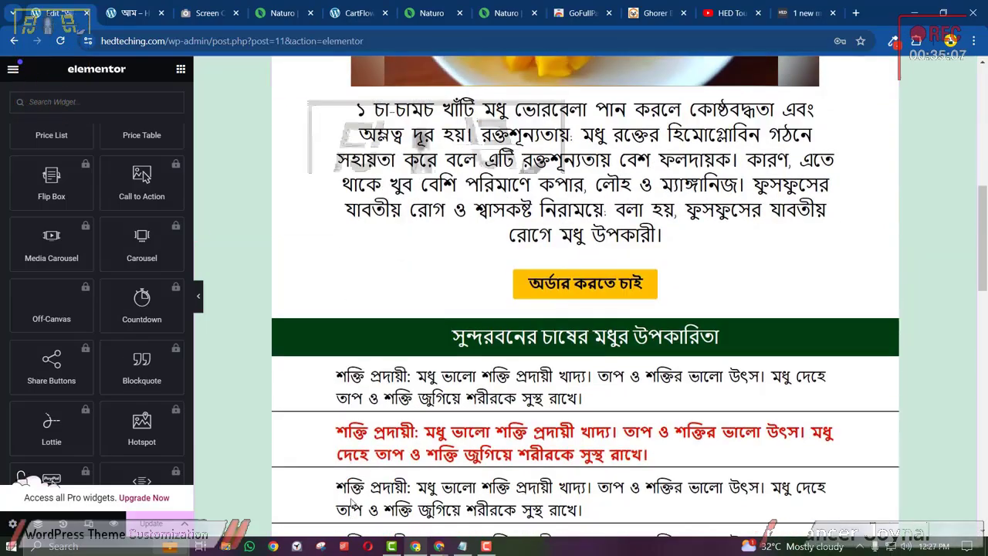
pyautogui.scroll(-3, 352, 504)
pyautogui.scroll(10, 351, 502)
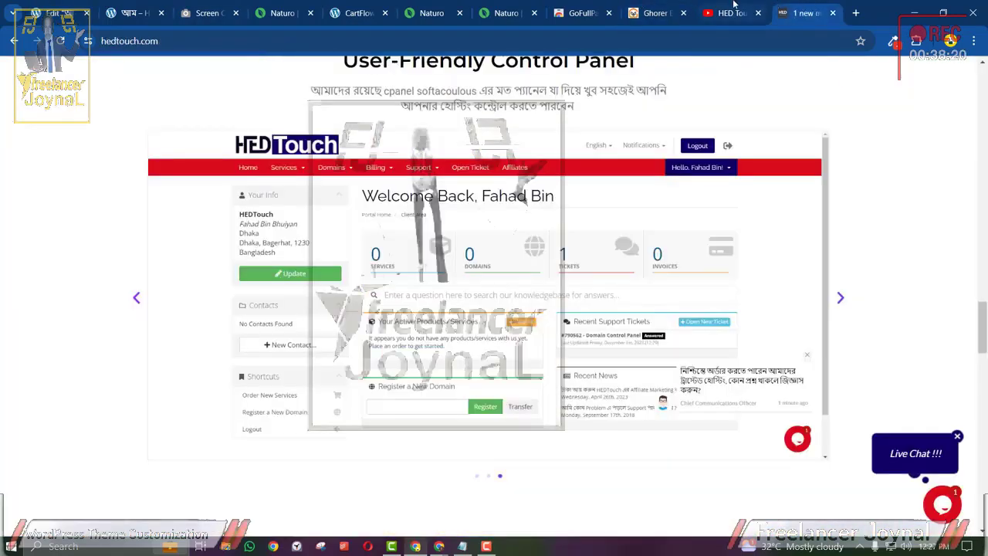
# Look through the uploaded videos on the HED Touch YouTube channel, then close its tab.
pyautogui.click(732, 10)
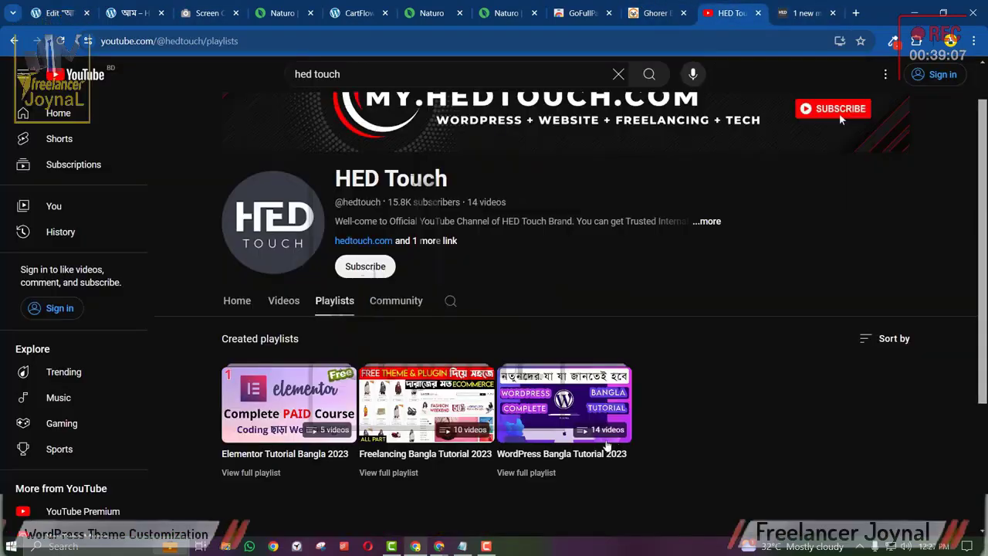
pyautogui.scroll(1, 839, 112)
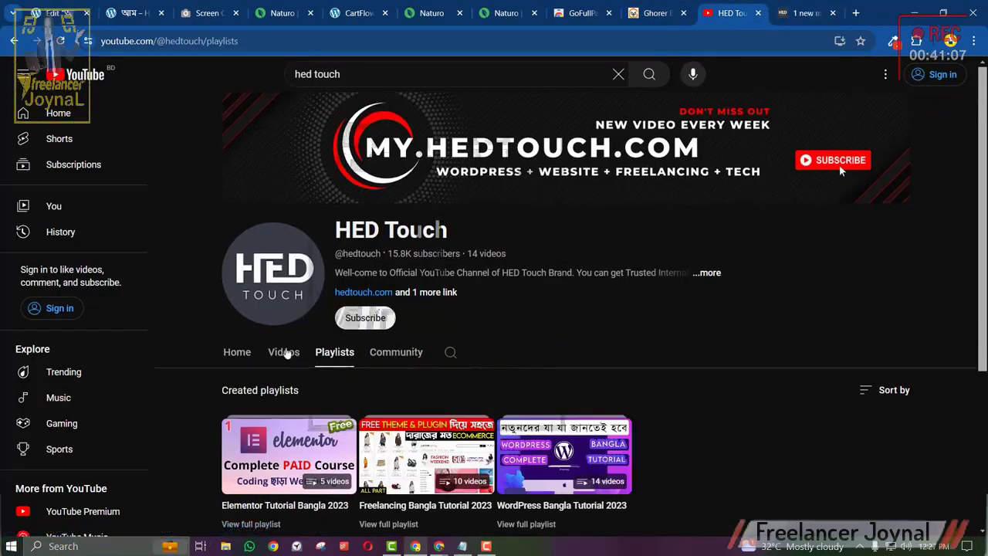
pyautogui.click(282, 351)
pyautogui.scroll(-5, 445, 416)
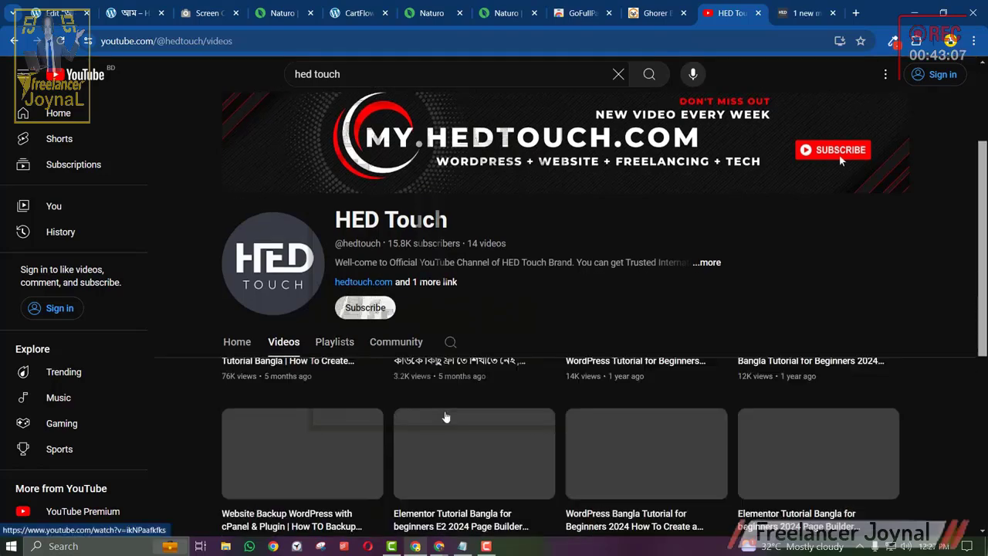
pyautogui.scroll(-2, 377, 395)
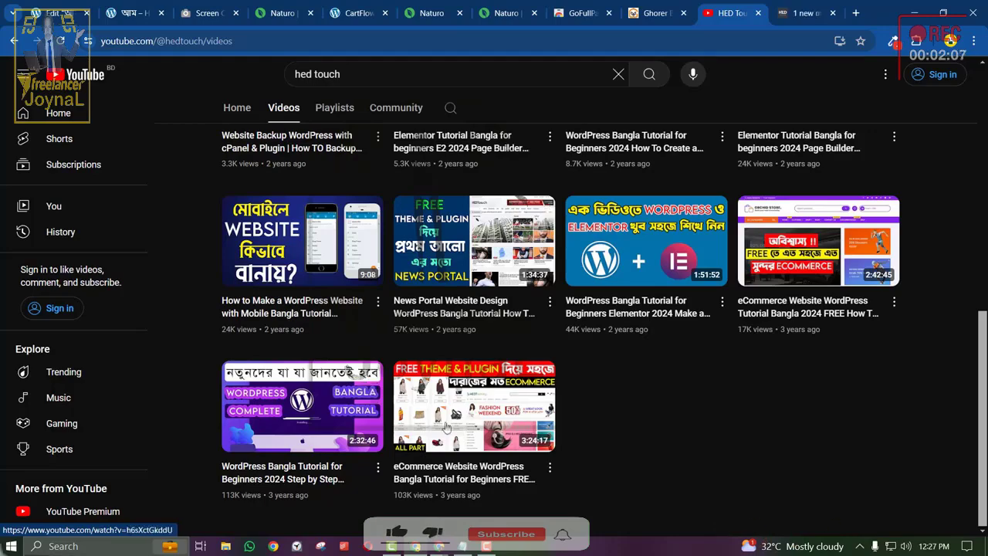
pyautogui.scroll(1, 813, 354)
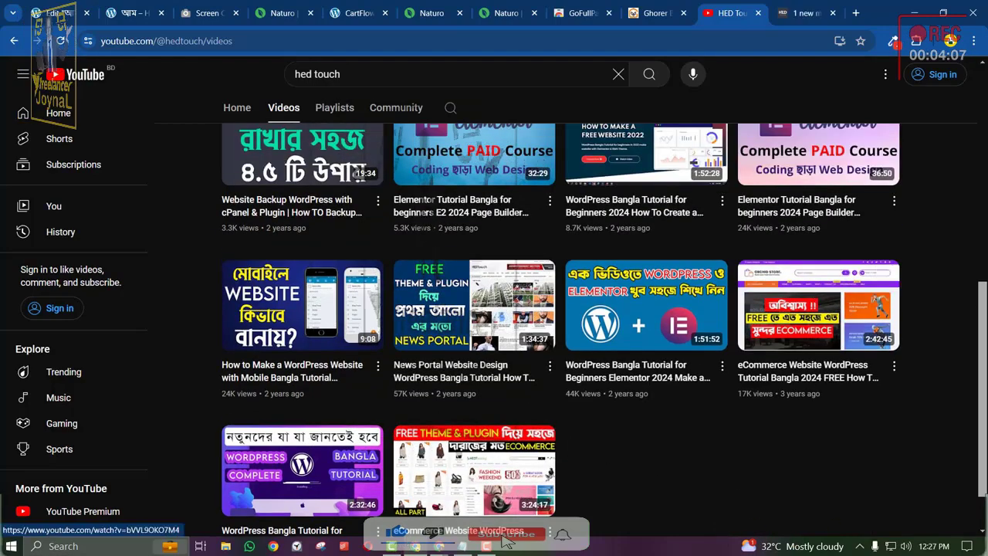
pyautogui.scroll(5, 649, 519)
pyautogui.scroll(2, 648, 525)
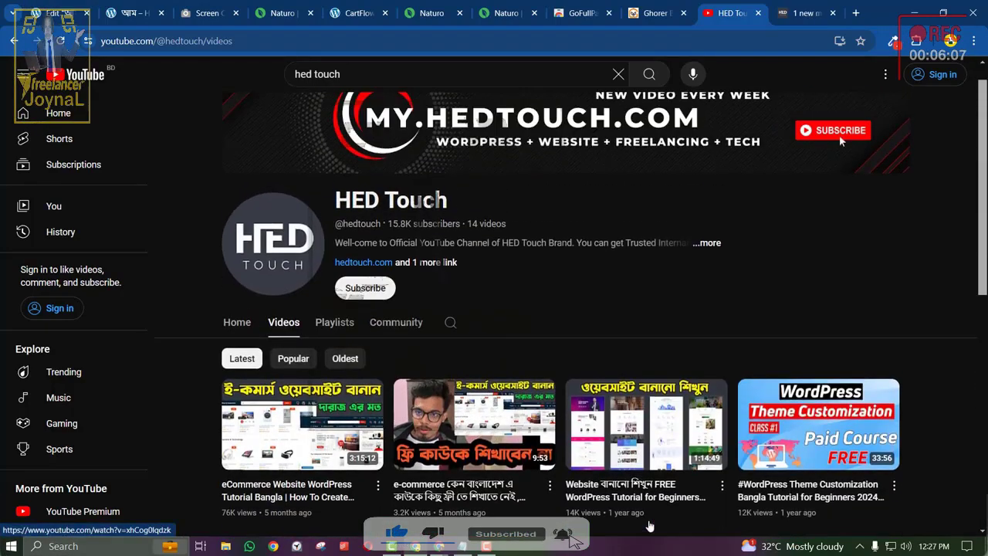
pyautogui.click(759, 13)
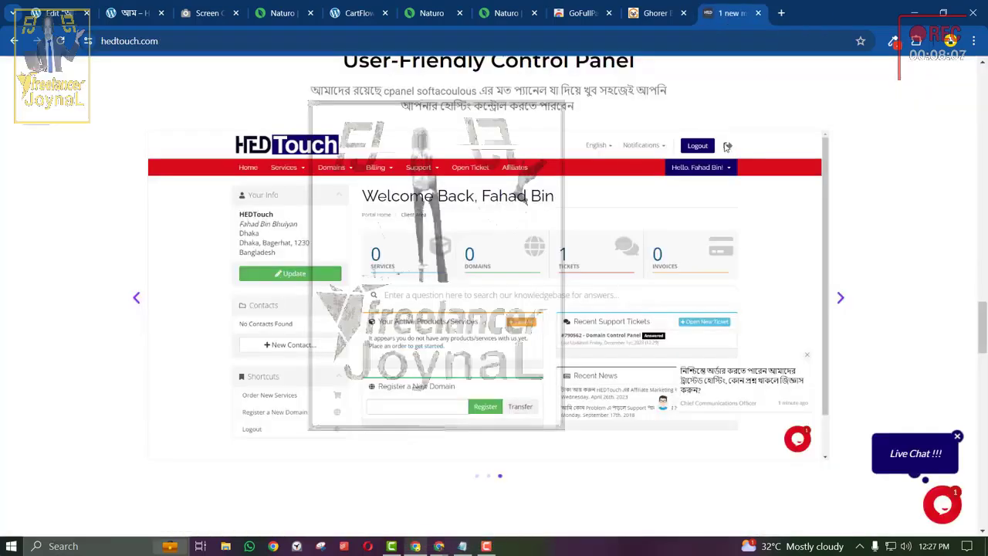
pyautogui.scroll(12, 674, 338)
pyautogui.scroll(9, 674, 337)
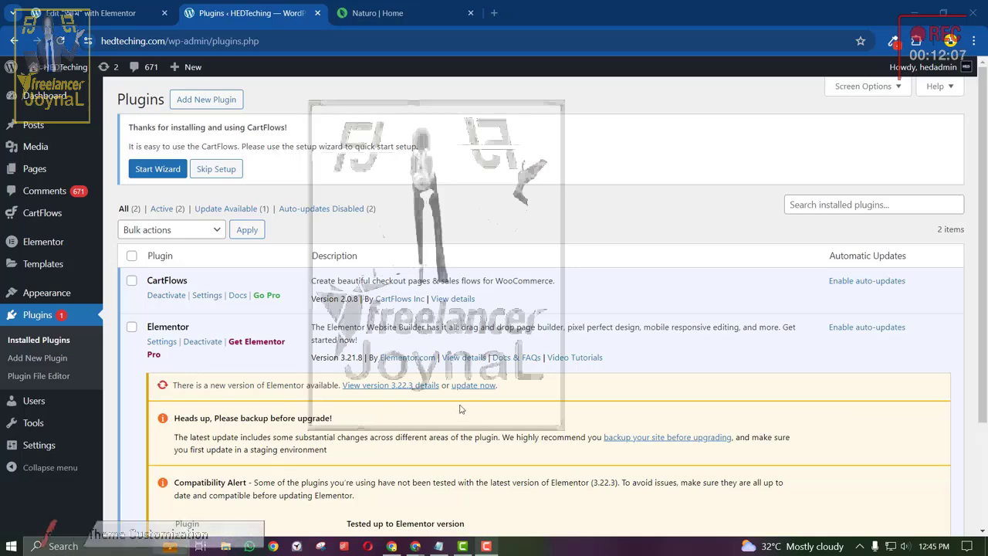
# Open the Add Plugins page in a separate tab and search the plugin directory for cart.
pyautogui.rightClick(219, 99)
pyautogui.click(239, 109)
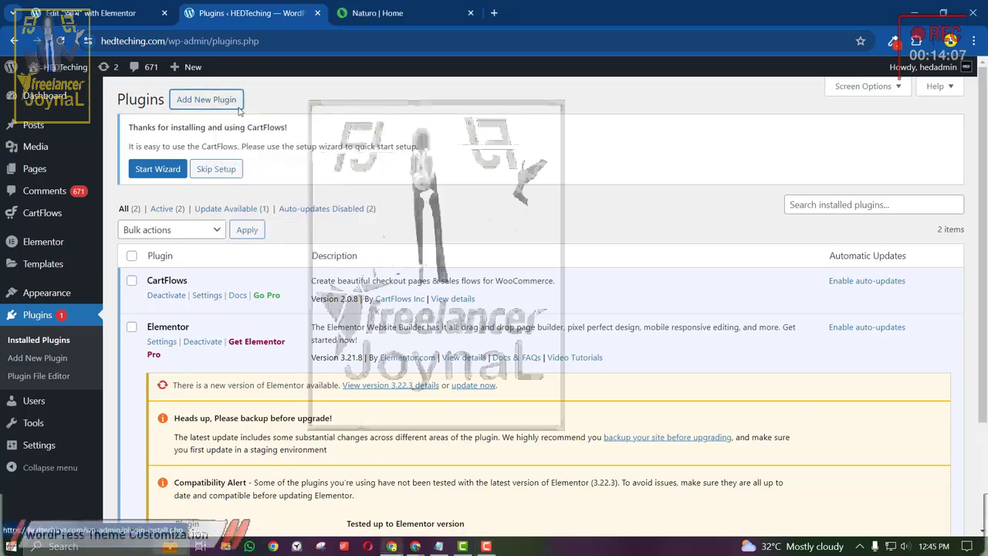
pyautogui.click(368, 4)
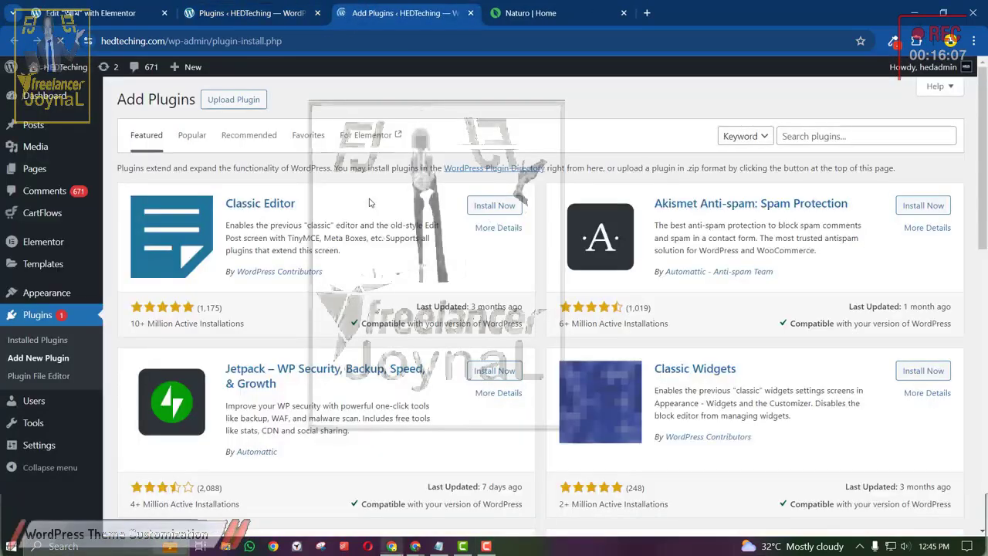
pyautogui.click(265, 17)
pyautogui.click(417, 5)
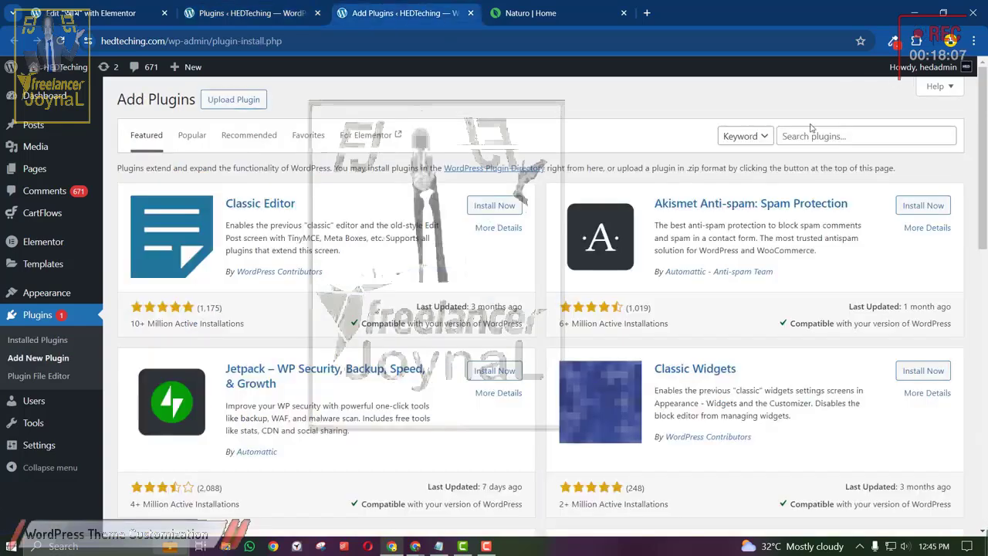
pyautogui.click(795, 135)
pyautogui.write('cart')
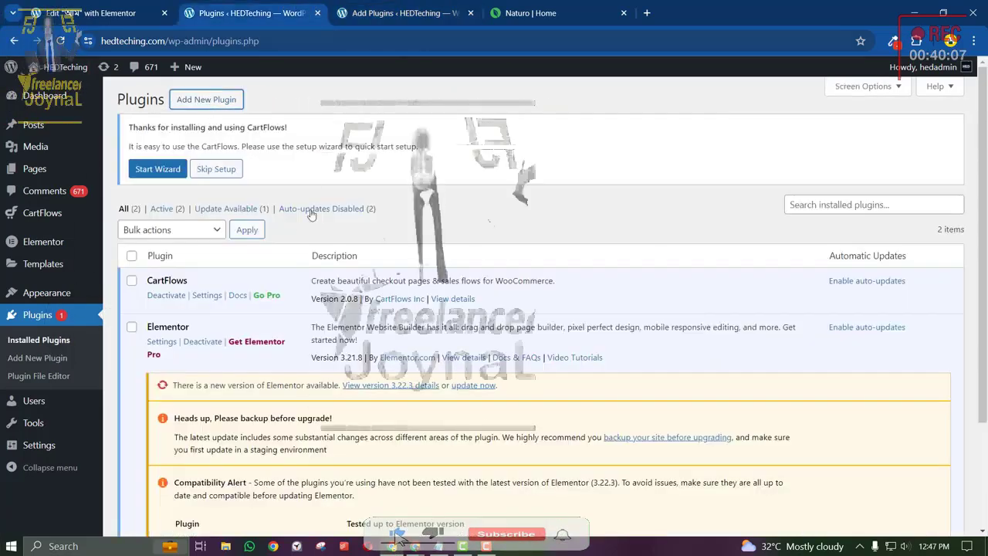
# Run the CartFlows setup wizard from the installed plugins page, view the store checkout designs, and finish the store setup.
pyautogui.click(155, 170)
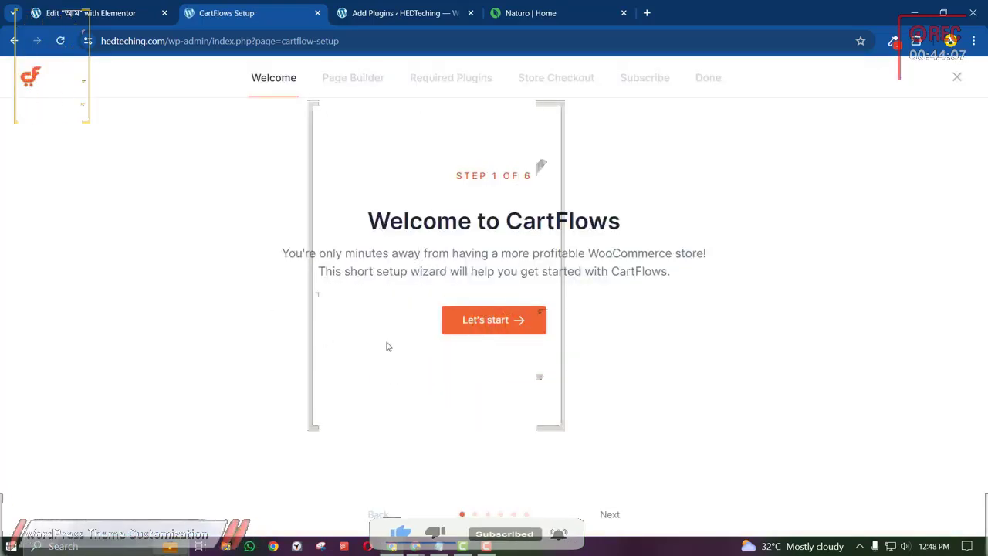
pyautogui.click(491, 320)
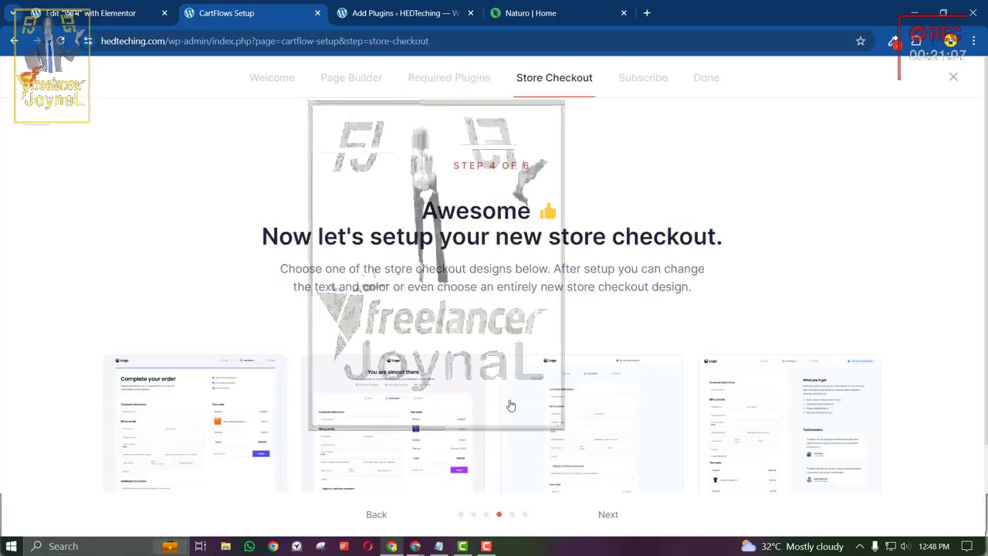
pyautogui.scroll(-2, 511, 439)
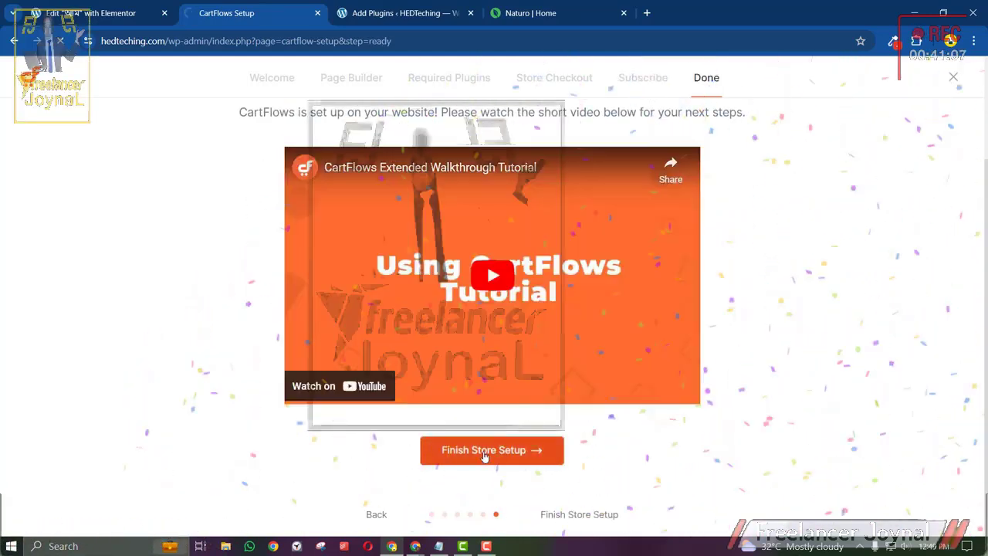
pyautogui.click(484, 450)
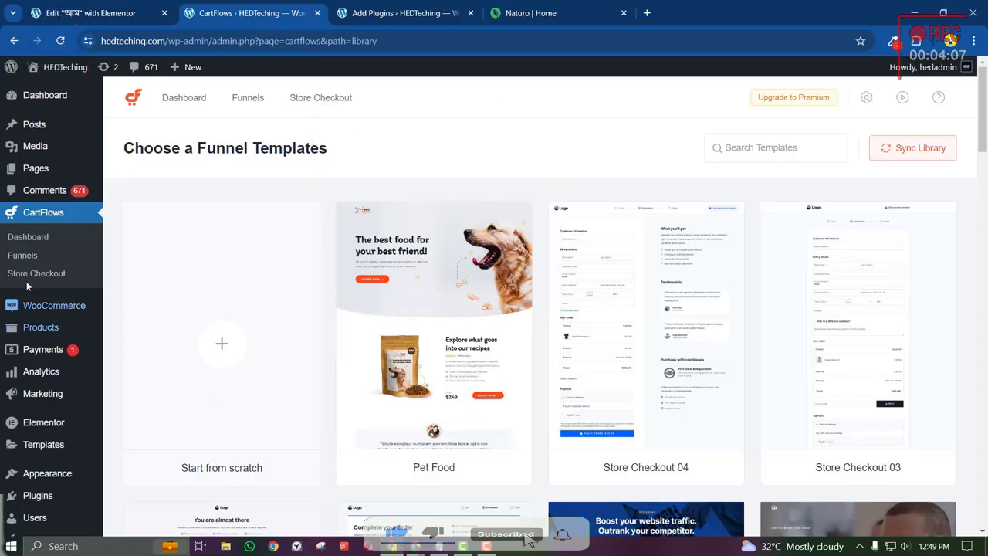
# Start creating a funnel in CartFlows and look through the available free and PRO funnel templates.
pyautogui.click(12, 255)
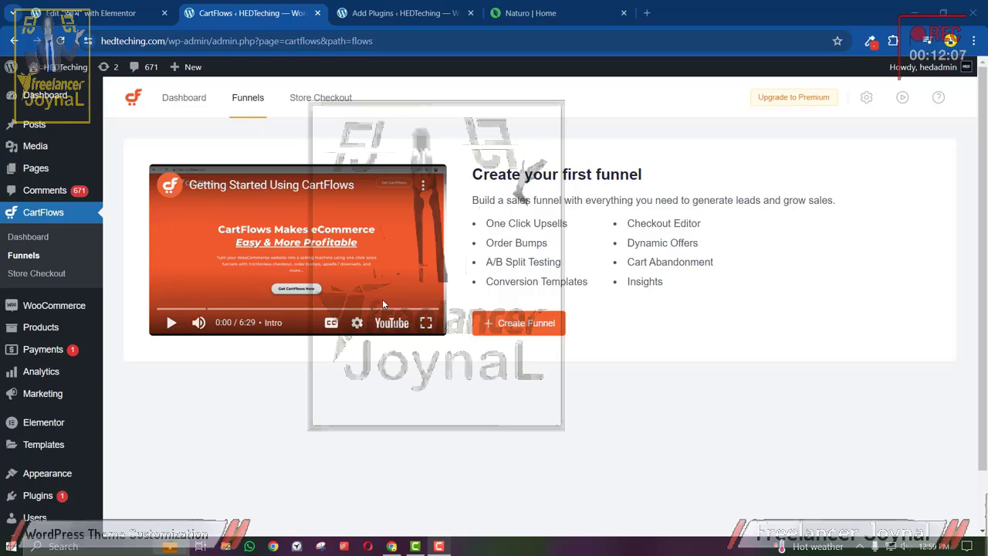
pyautogui.click(502, 323)
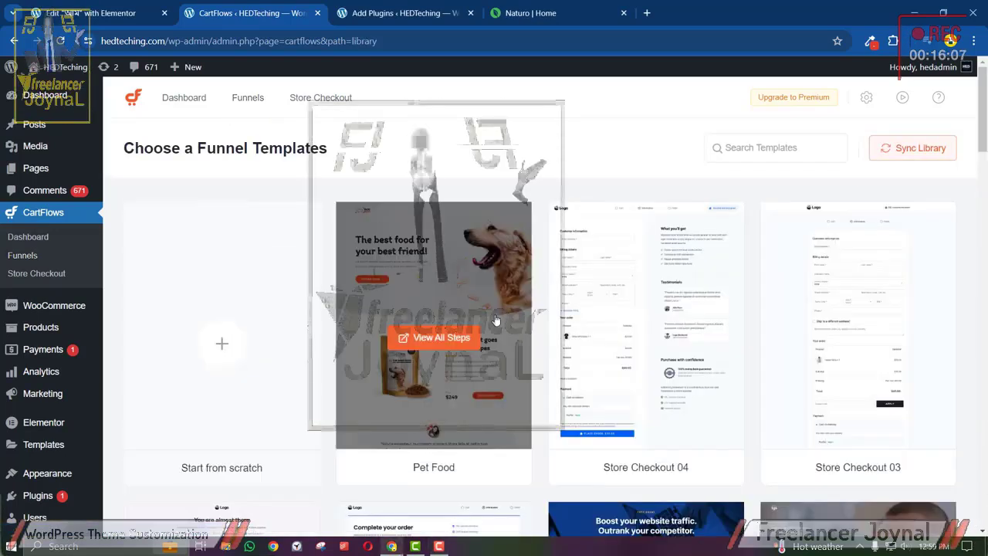
pyautogui.scroll(-8, 496, 320)
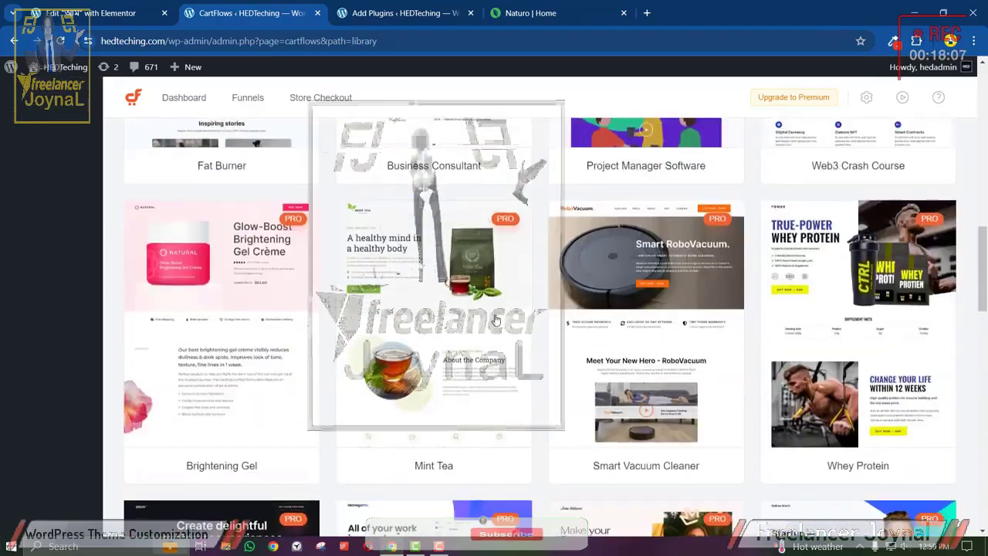
pyautogui.scroll(-12, 497, 321)
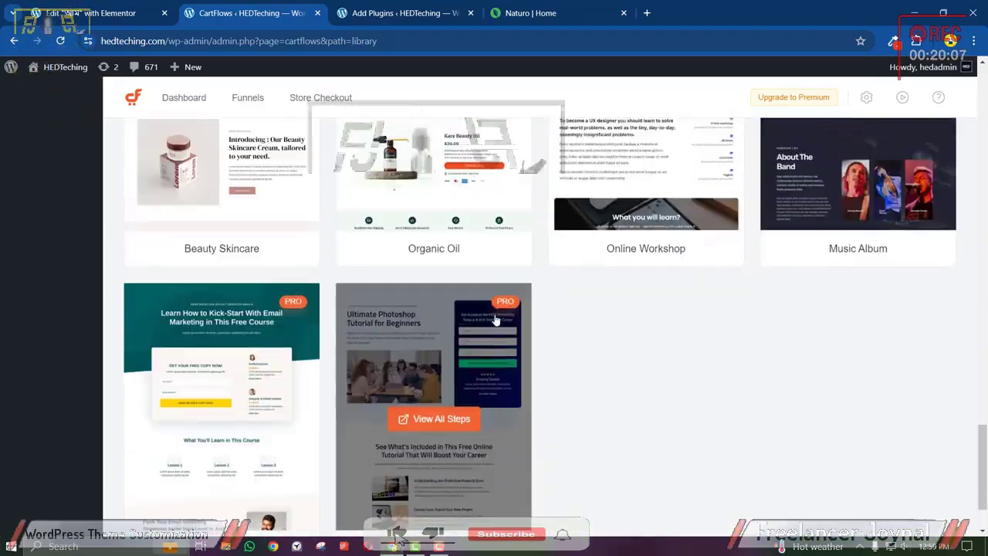
pyautogui.scroll(5, 497, 321)
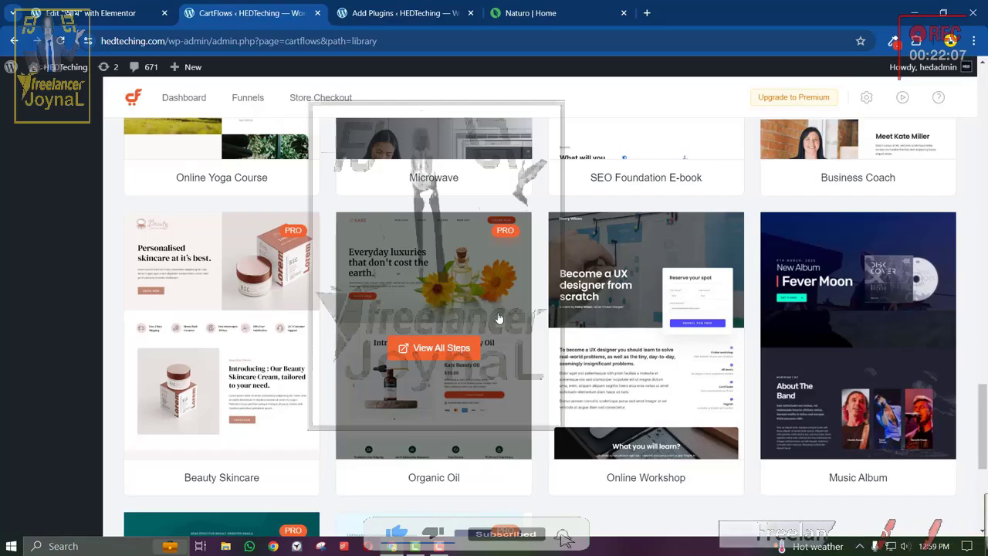
pyautogui.scroll(12, 498, 318)
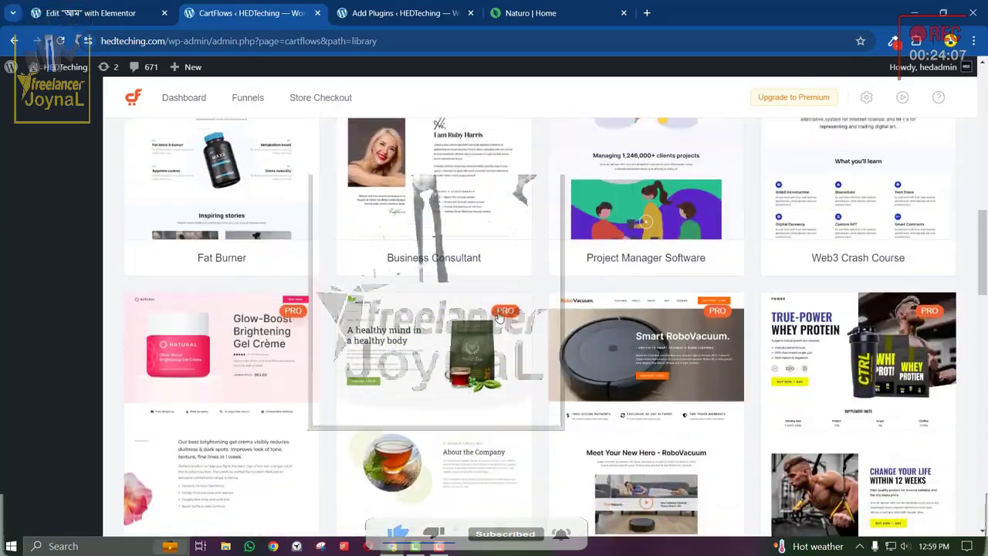
pyautogui.scroll(8, 500, 315)
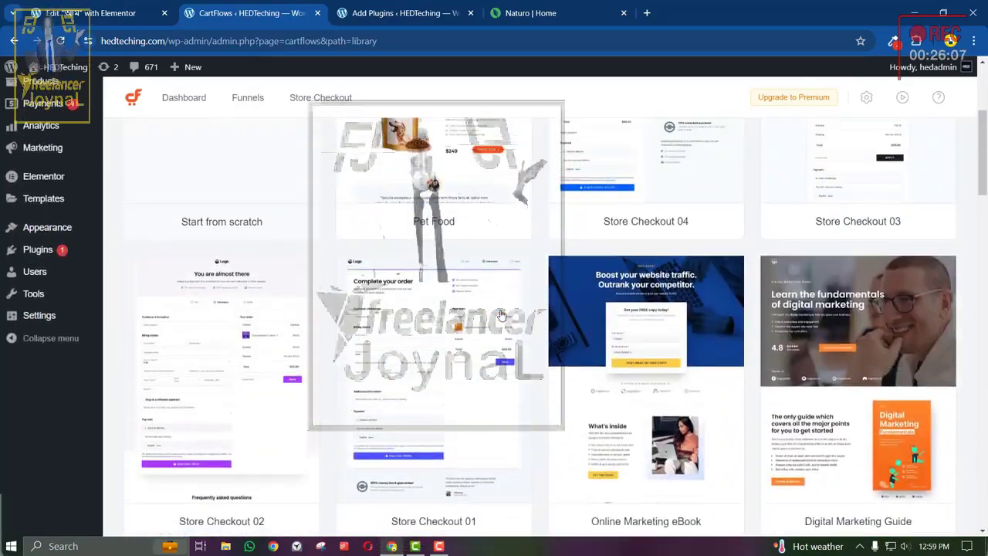
pyautogui.scroll(4, 500, 315)
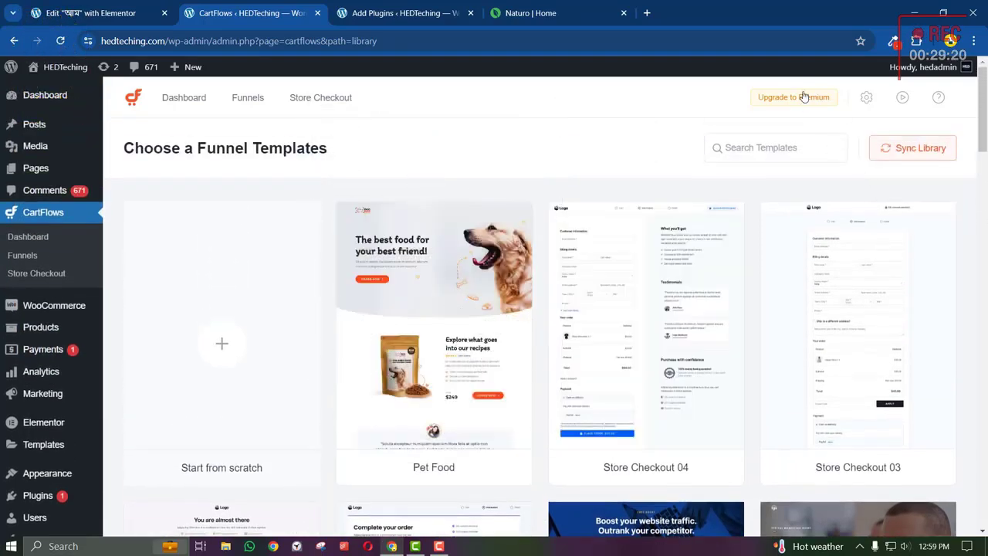
# Open the CartFlows premium pricing page in a new tab, examine the Starter, Plus and Pro plans, and return to the funnel templates.
pyautogui.rightClick(805, 96)
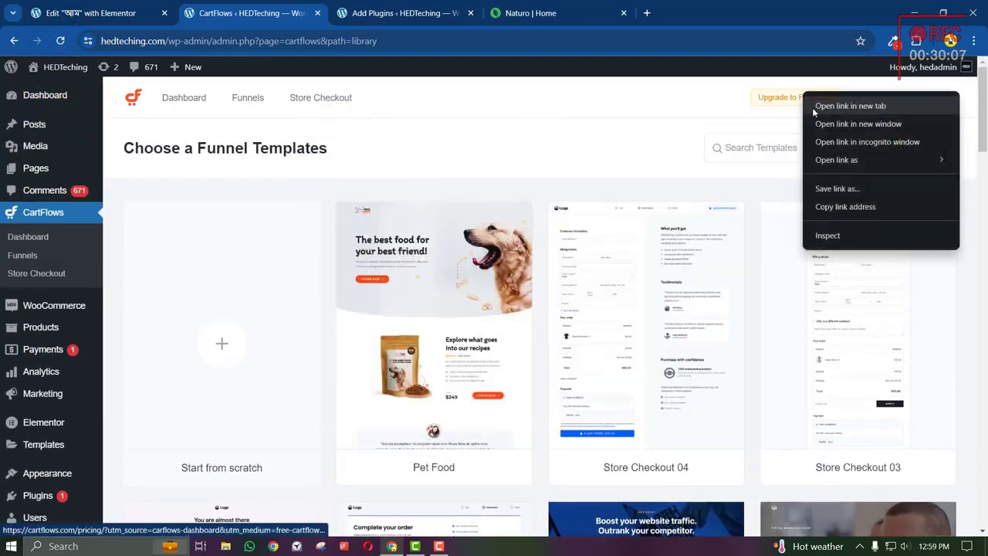
pyautogui.click(815, 108)
pyautogui.click(578, 15)
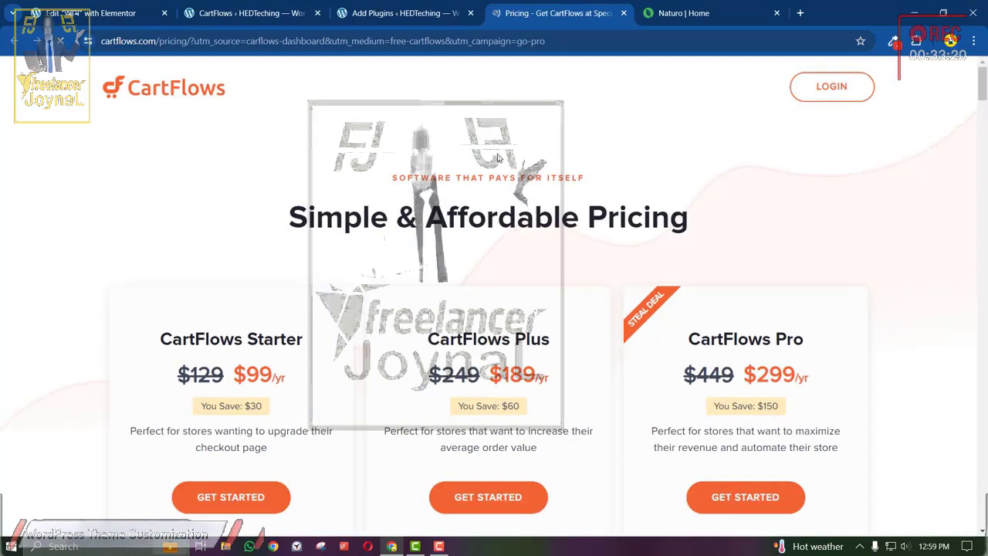
pyautogui.scroll(-2, 288, 265)
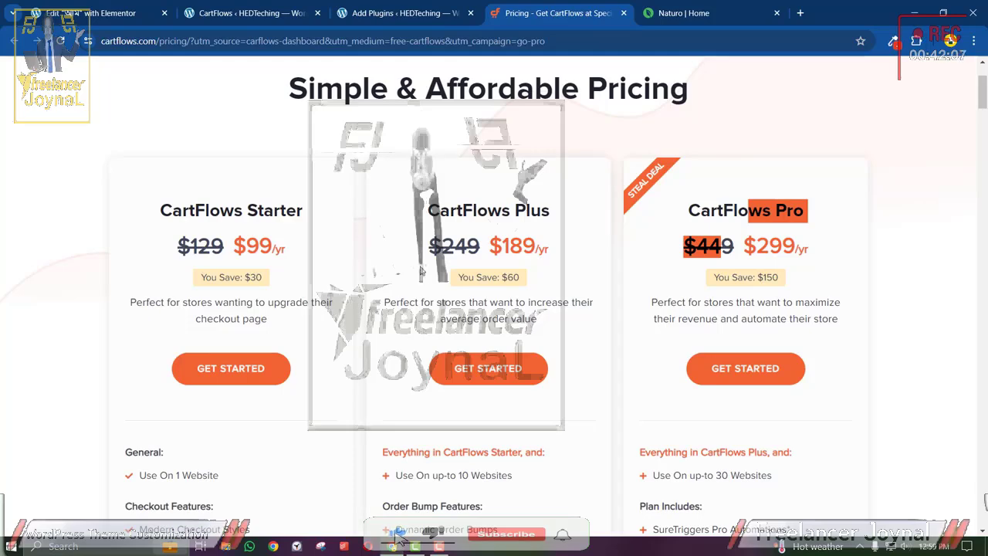
pyautogui.click(293, 6)
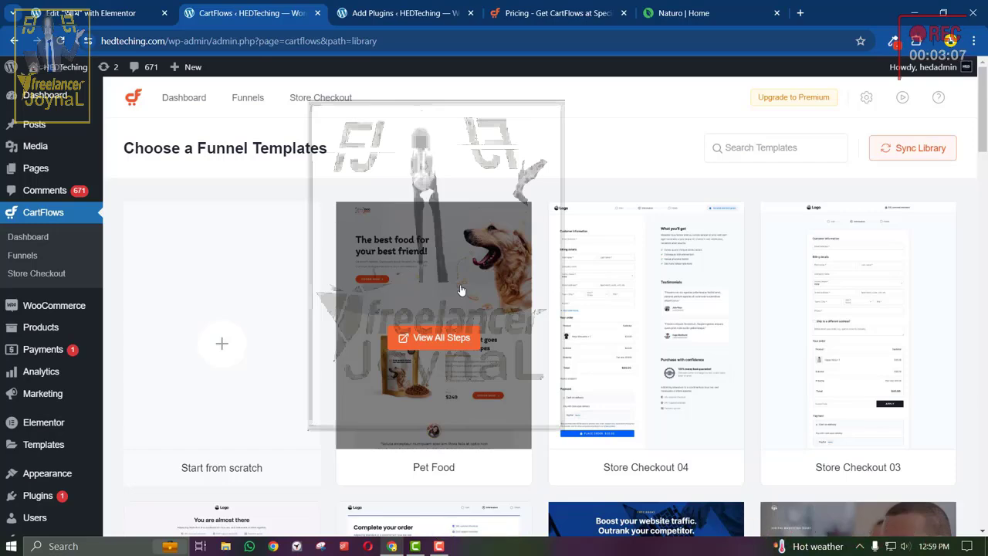
# Browse down the funnel template library to examine the store checkout, marketing, course and product designs.
pyautogui.scroll(-3, 512, 351)
pyautogui.scroll(2, 512, 351)
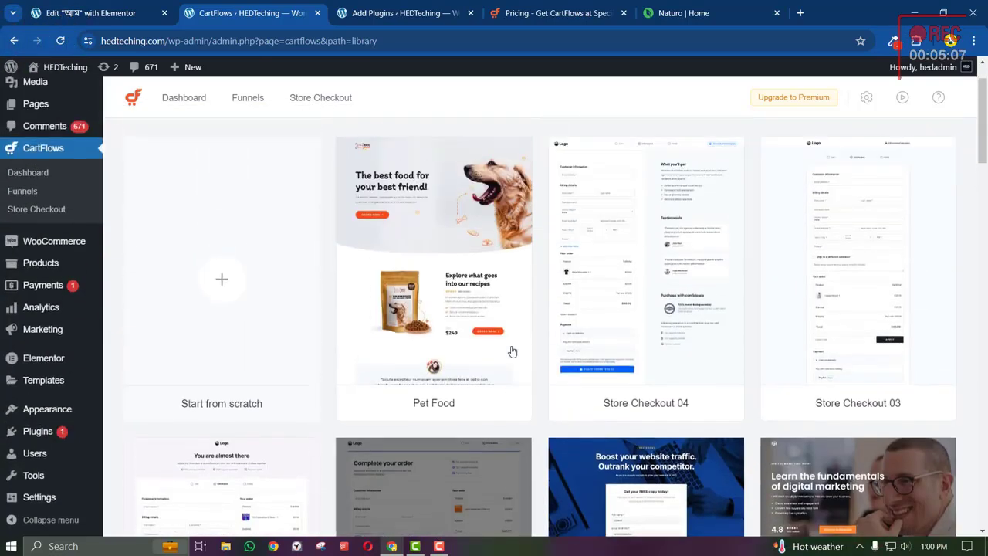
pyautogui.scroll(-3, 512, 351)
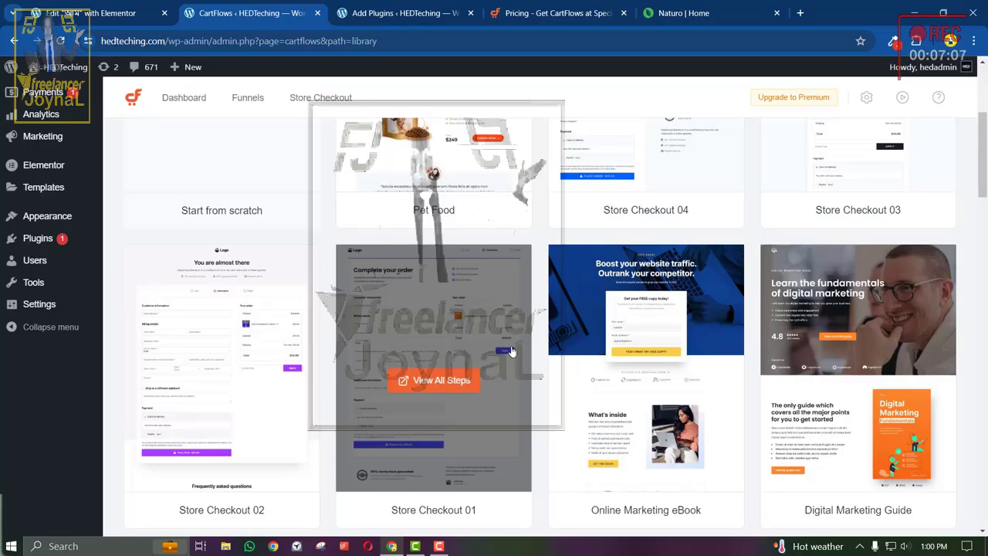
pyautogui.scroll(2, 512, 351)
pyautogui.scroll(-7, 511, 351)
pyautogui.scroll(2, 512, 352)
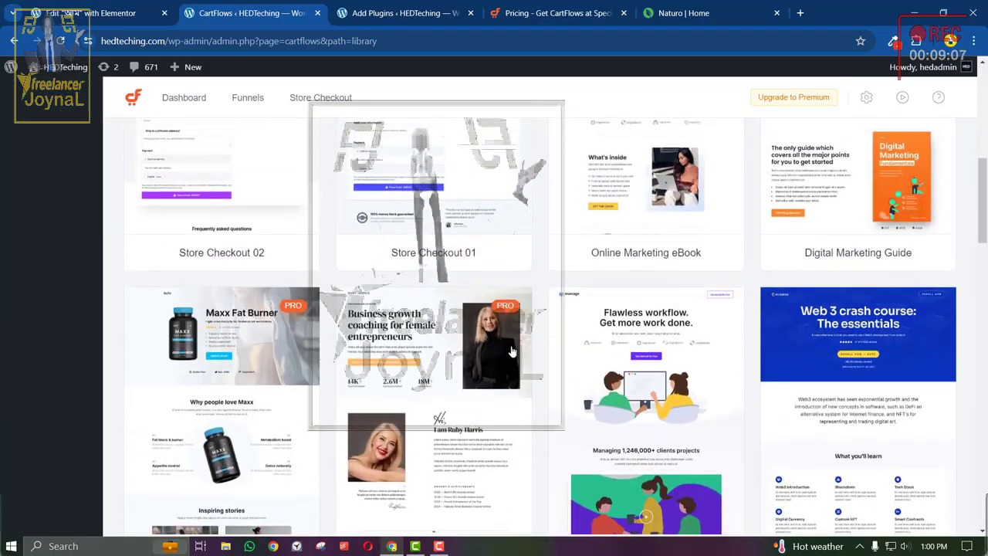
pyautogui.scroll(-5, 512, 352)
pyautogui.scroll(-7, 512, 351)
pyautogui.scroll(-12, 512, 351)
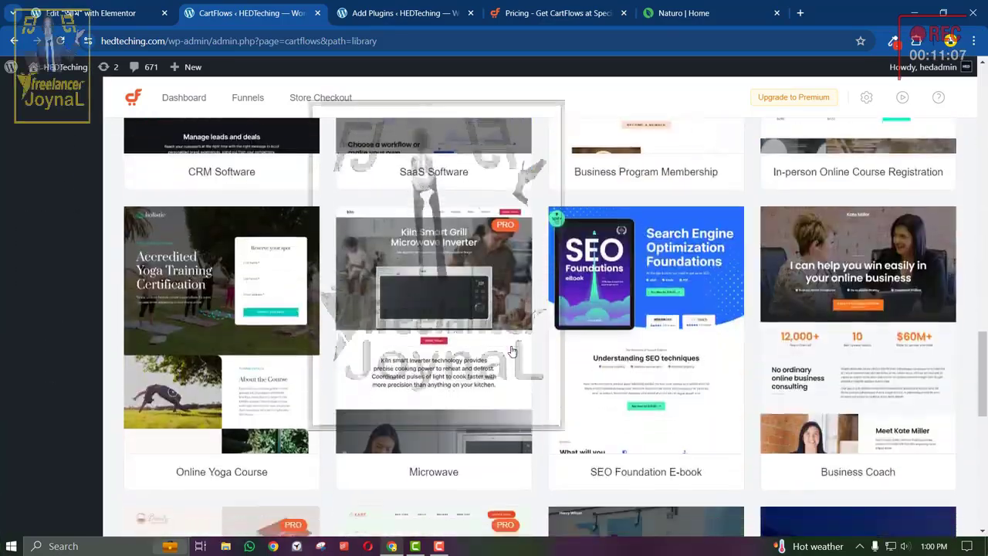
pyautogui.scroll(-3, 512, 352)
pyautogui.scroll(14, 512, 351)
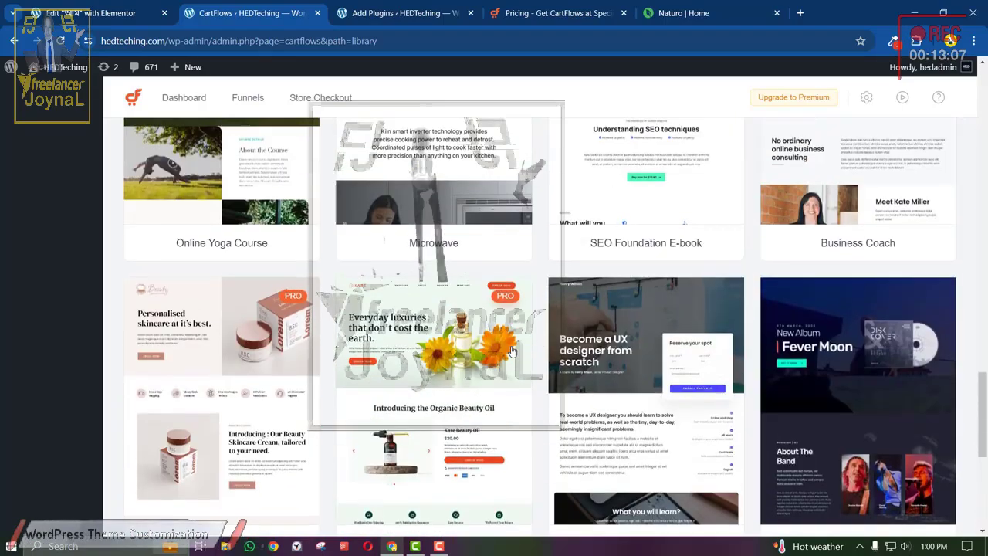
pyautogui.scroll(2, 512, 351)
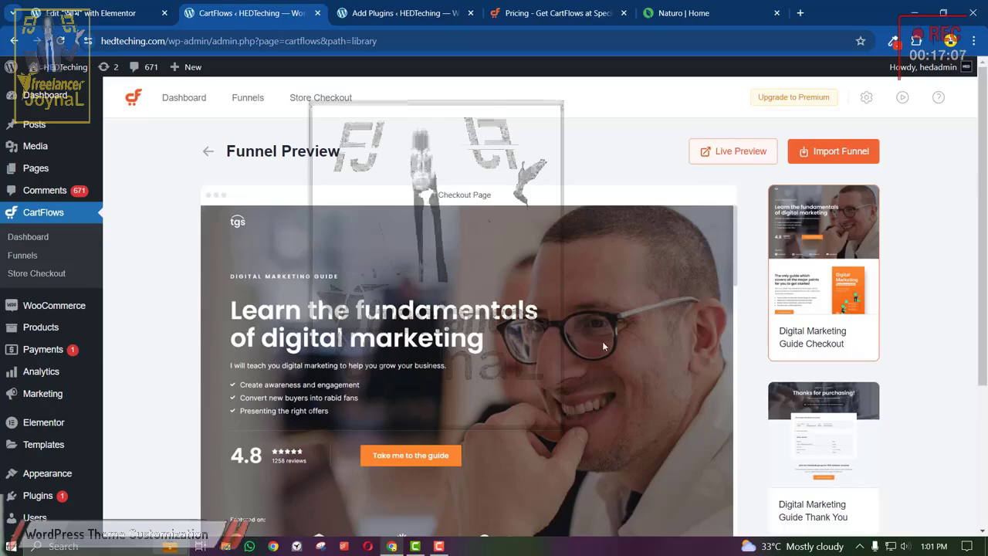
# Reopen the Digital Marketing Guide funnel template from the library and preview its checkout and thank-you pages.
pyautogui.click(215, 157)
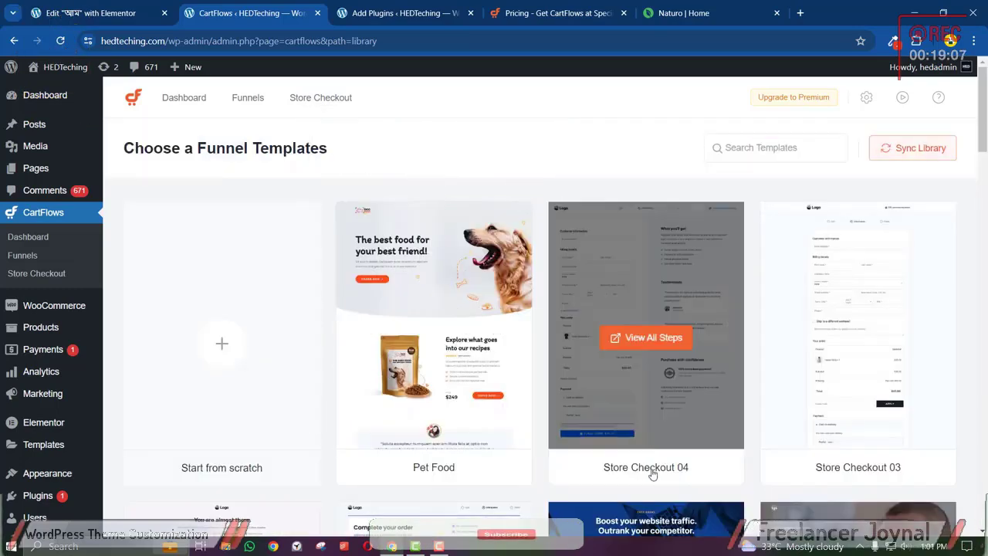
pyautogui.scroll(-4, 712, 479)
pyautogui.click(865, 400)
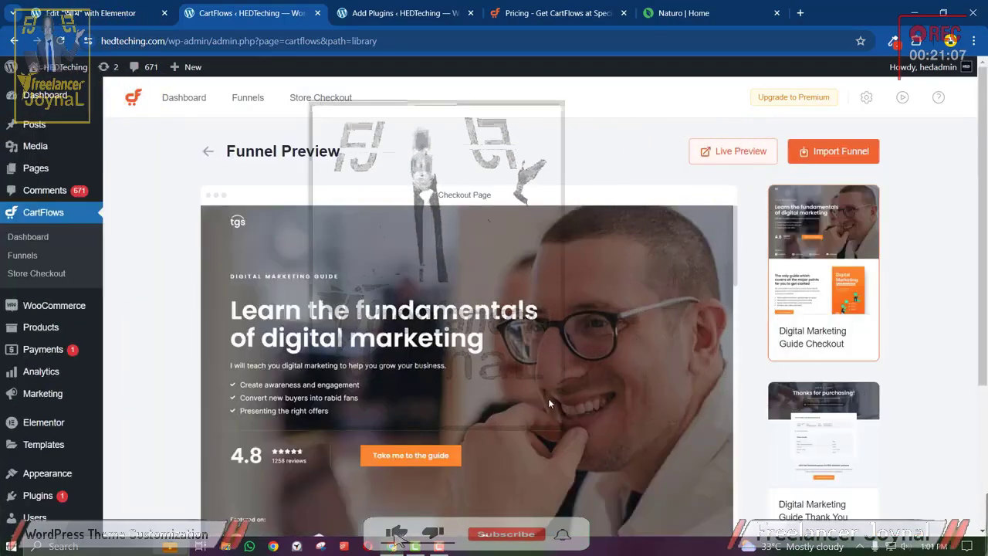
pyautogui.scroll(-3, 548, 398)
pyautogui.click(835, 424)
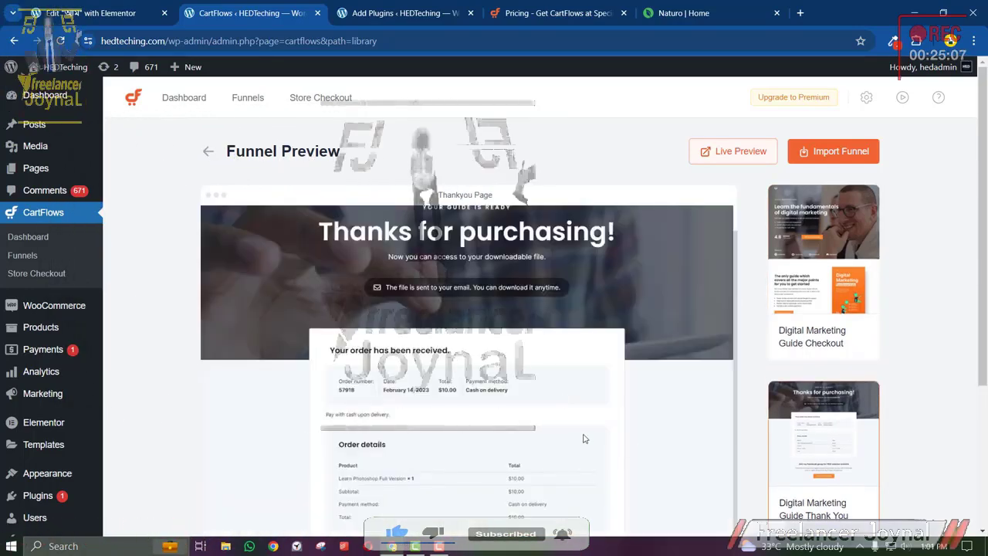
pyautogui.scroll(-3, 584, 437)
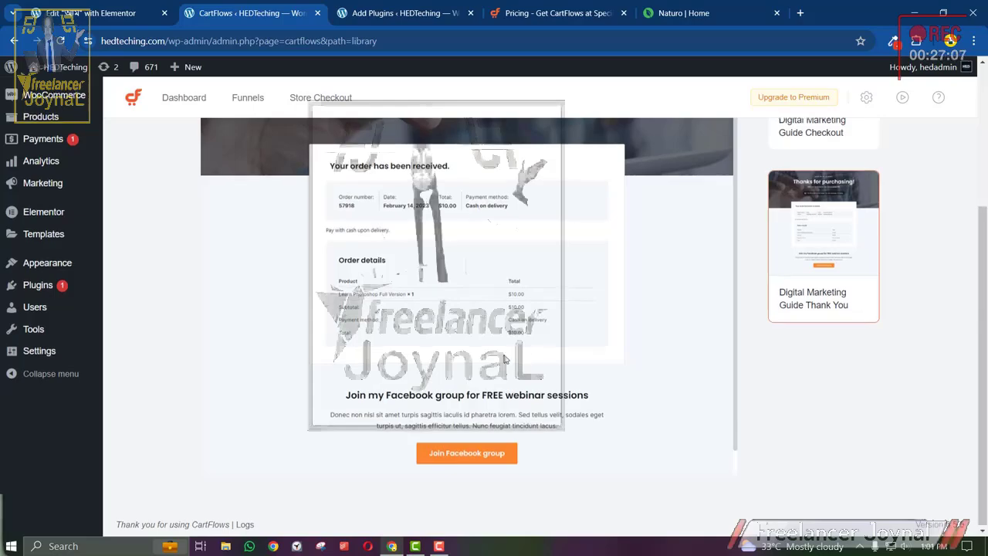
pyautogui.scroll(3, 512, 357)
pyautogui.click(857, 311)
pyautogui.scroll(-10, 576, 403)
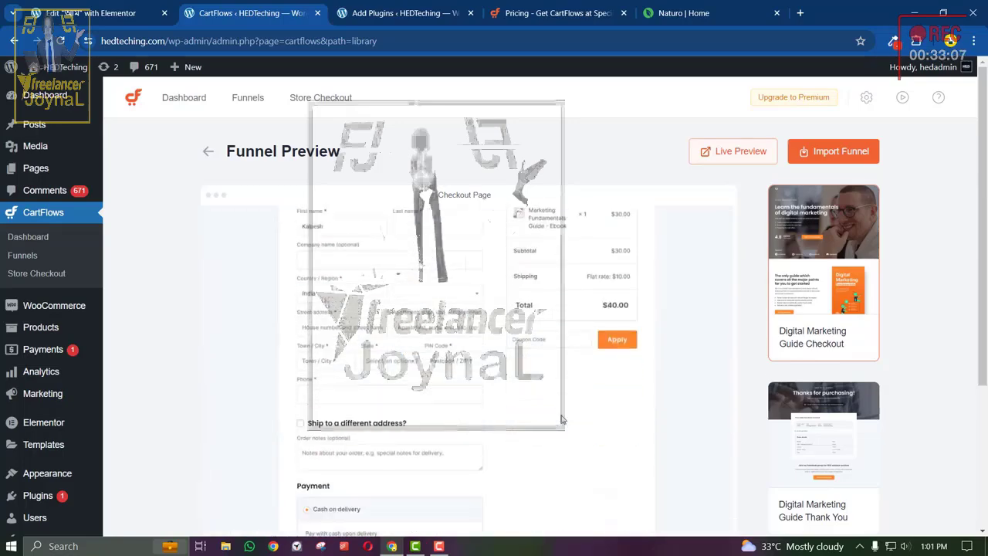
pyautogui.scroll(-3, 388, 366)
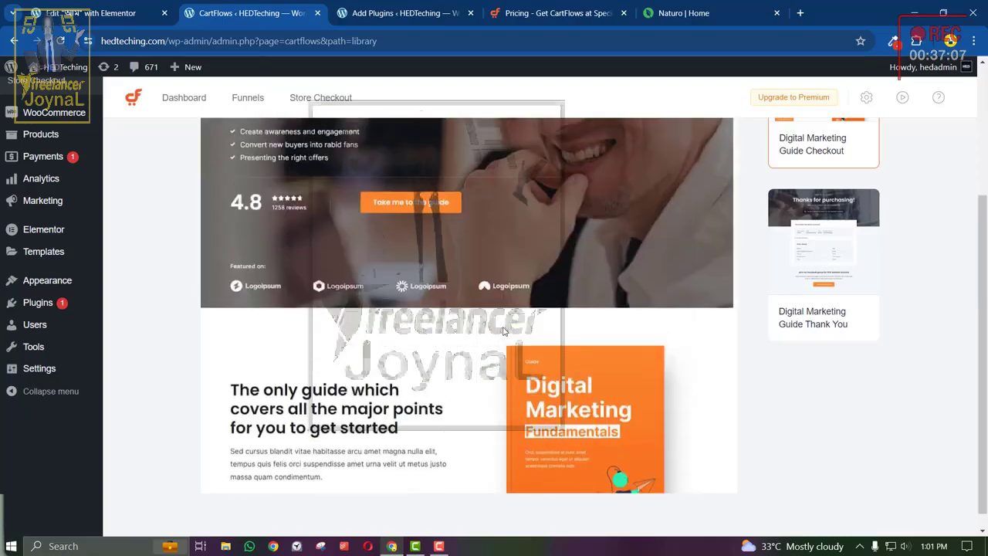
pyautogui.scroll(3, 710, 363)
# Import the Digital Marketing Guide funnel under the name aam.
pyautogui.click(829, 164)
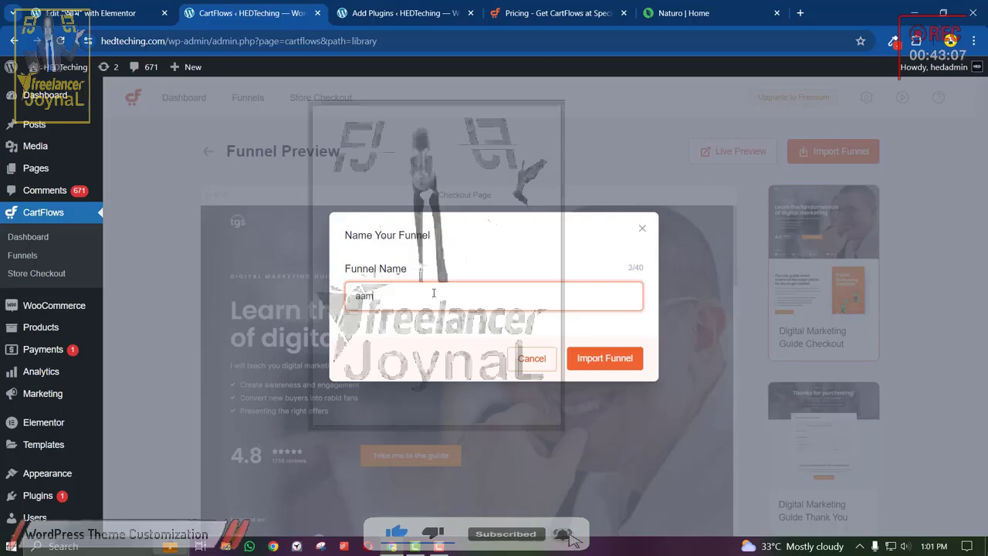
pyautogui.click(434, 293)
pyautogui.write('aam')
pyautogui.press('BackSpace')
pyautogui.write('m')
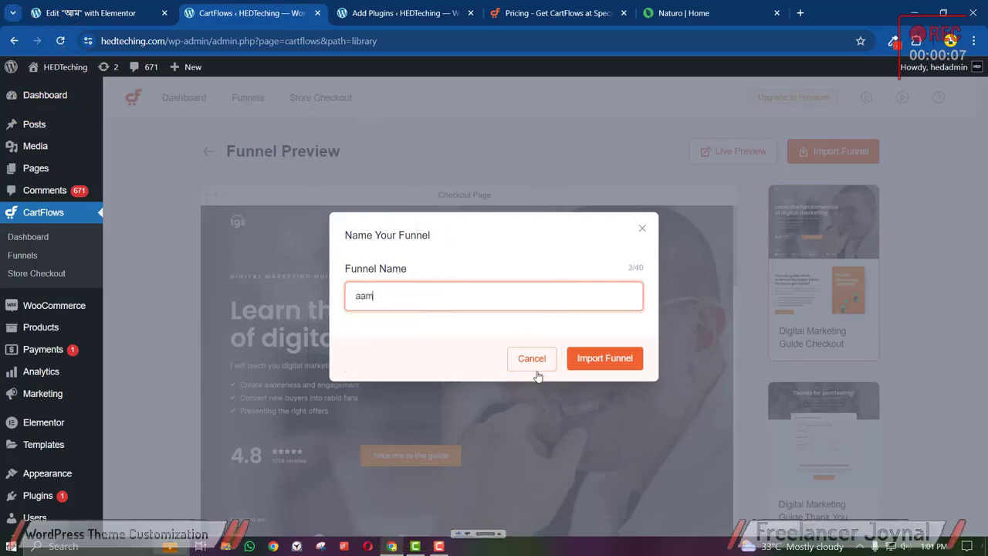
pyautogui.click(609, 360)
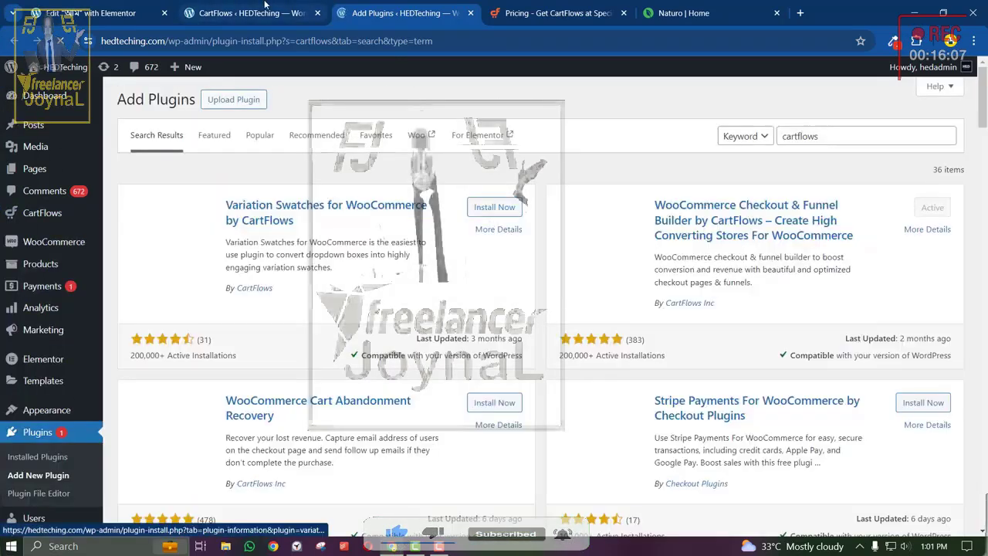
# Open the form for adding a new WooCommerce product.
pyautogui.click(255, 13)
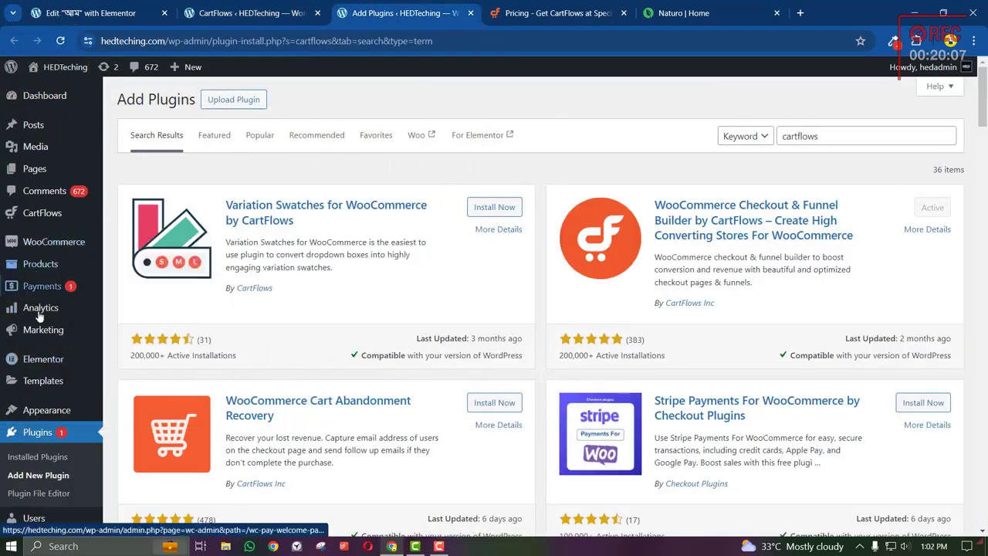
pyautogui.moveTo(59, 276)
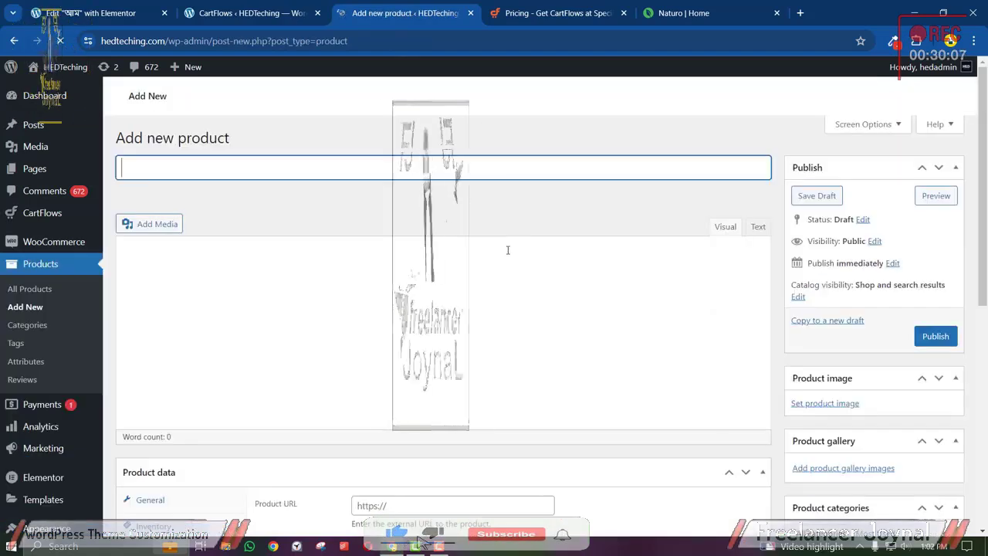
# Open youtube.com in a new browser tab and search for hed touch.
pyautogui.click(800, 14)
pyautogui.write('youtube.com')
pyautogui.press('Return')
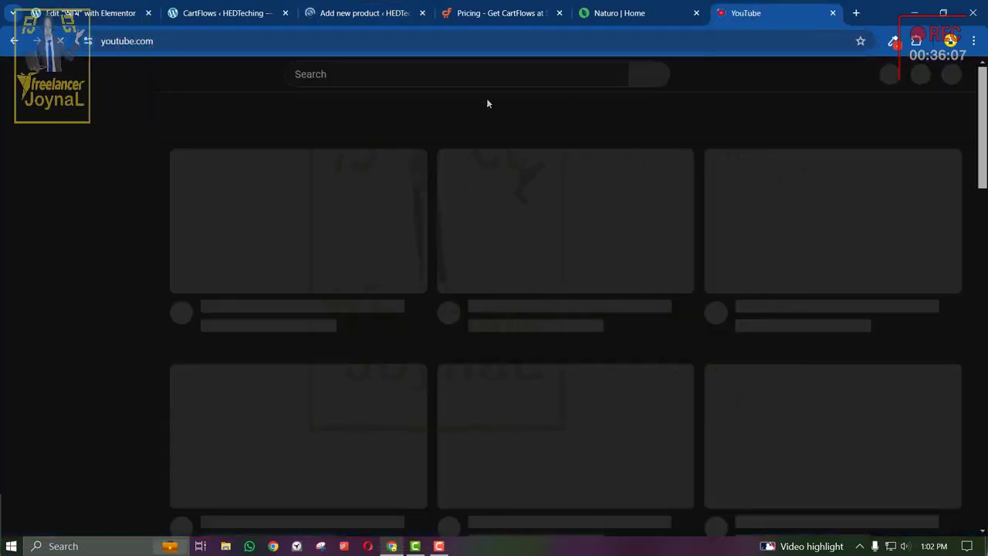
pyautogui.click(460, 77)
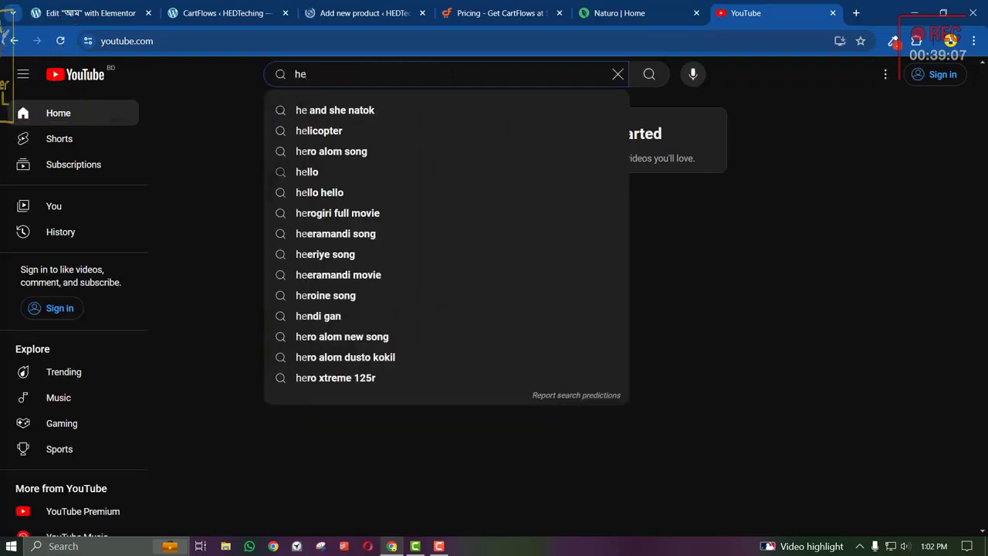
pyautogui.write('hed')
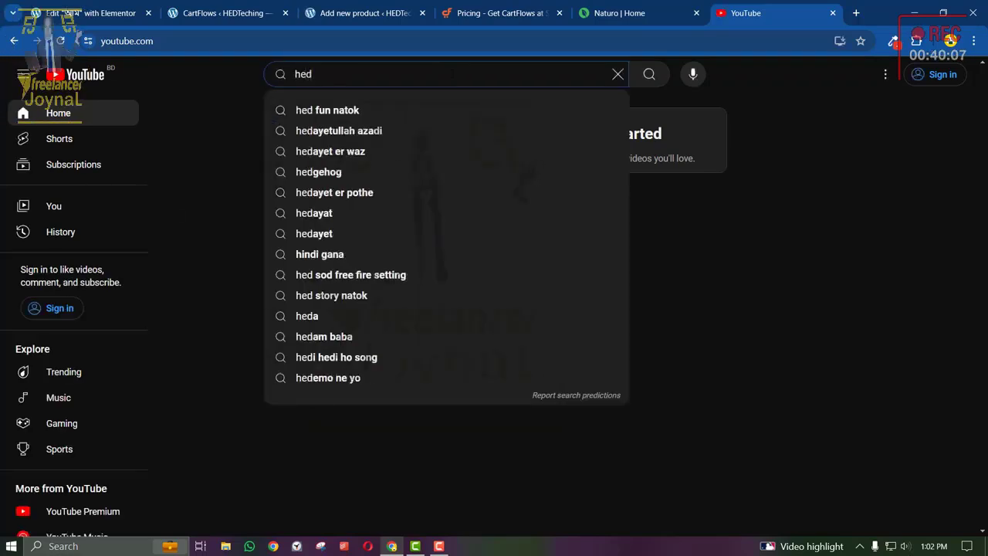
pyautogui.write('touch')
pyautogui.press('Return')
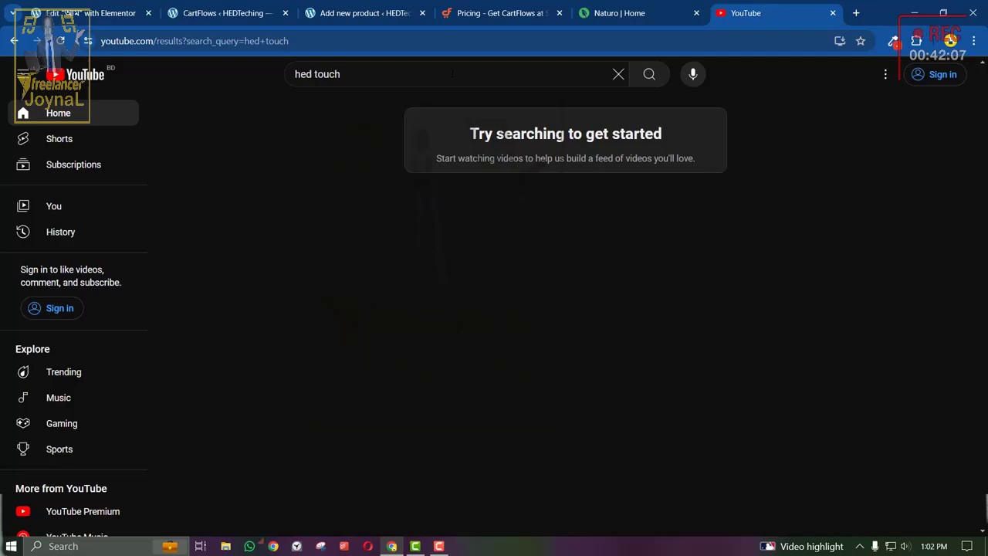
# Find the HED Touch channel in the search results and open its list of videos.
pyautogui.scroll(-2, 444, 274)
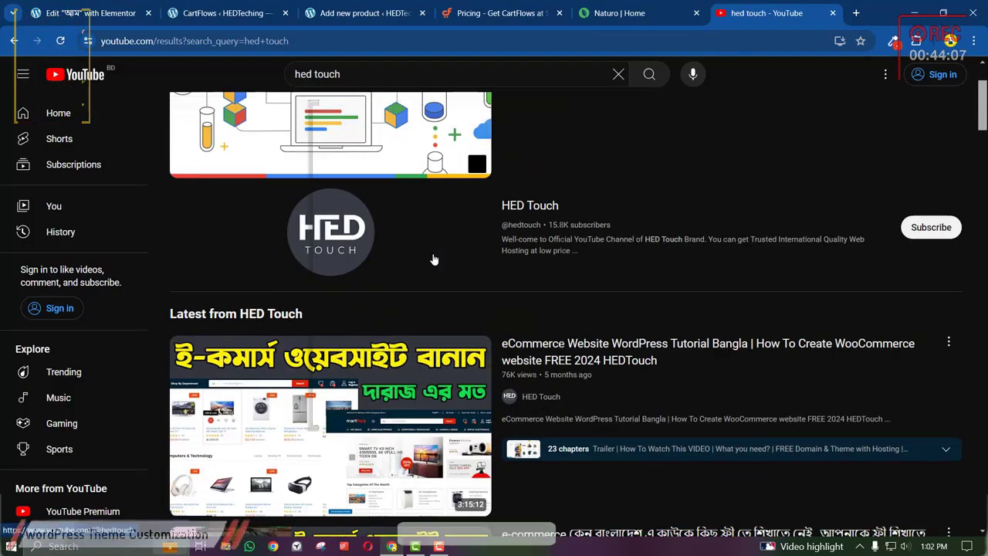
pyautogui.scroll(-2, 361, 252)
pyautogui.scroll(3, 355, 246)
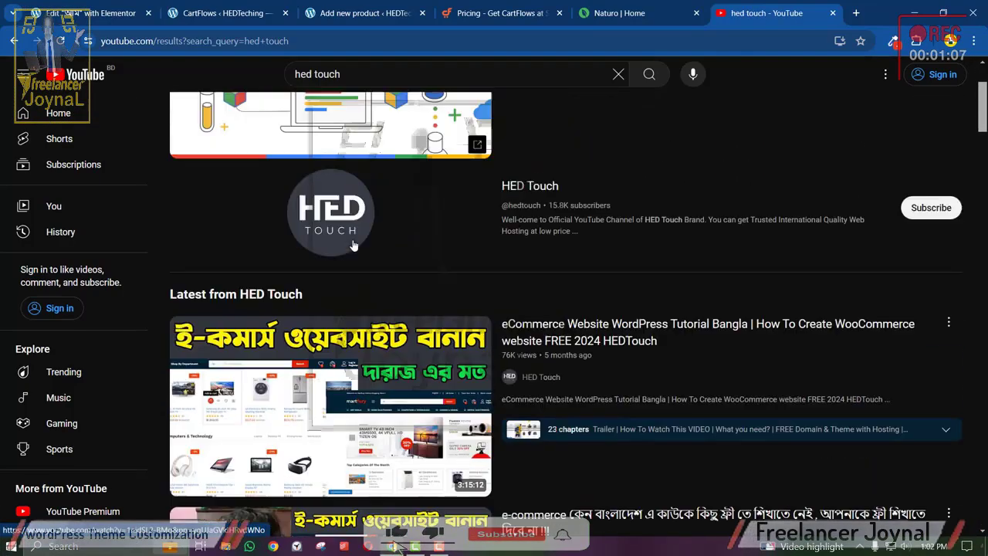
pyautogui.click(344, 312)
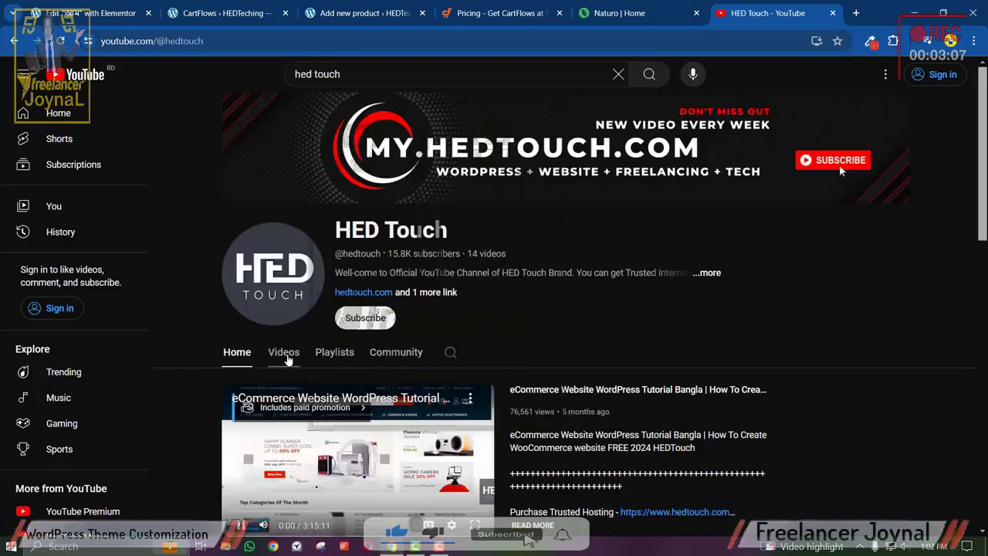
pyautogui.click(284, 354)
pyautogui.scroll(-2, 278, 371)
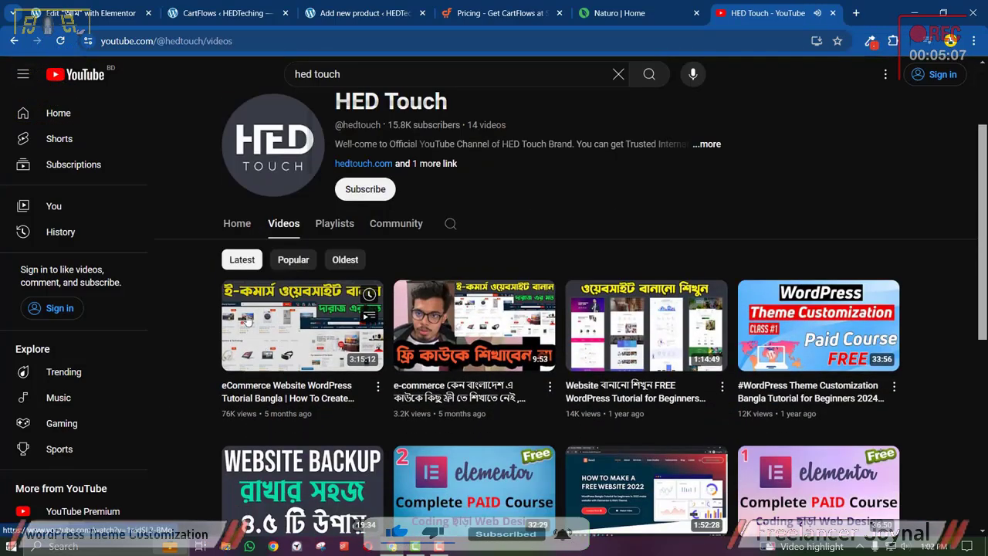
# Open the eCommerce Website WordPress Tutorial Bangla video, skip the advertisement, and expand the video's description.
pyautogui.click(266, 384)
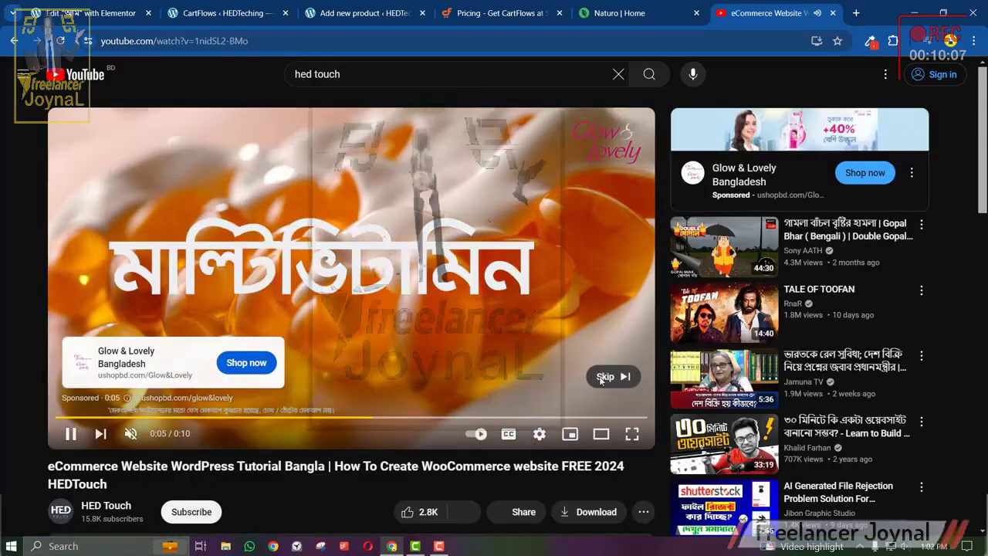
pyautogui.click(605, 377)
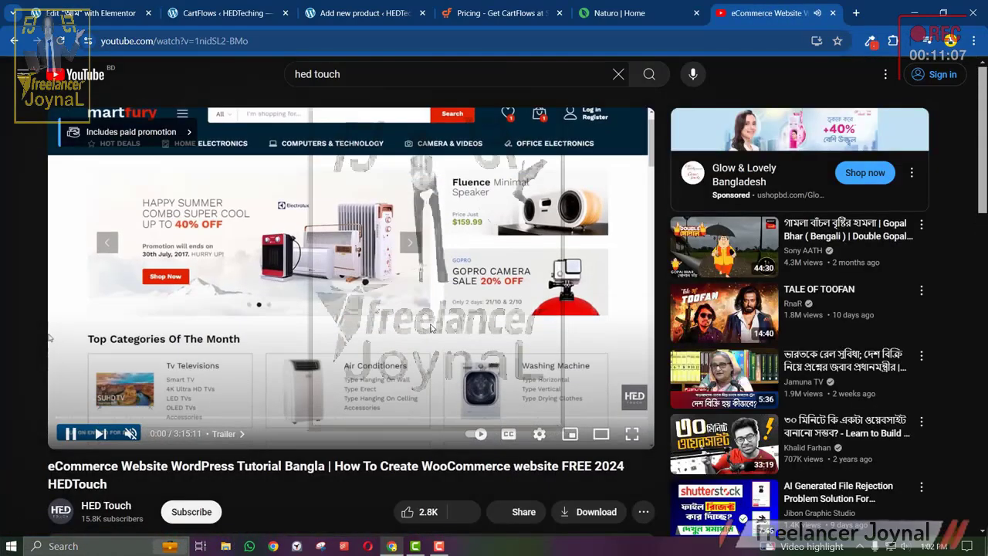
pyautogui.scroll(-2, 381, 314)
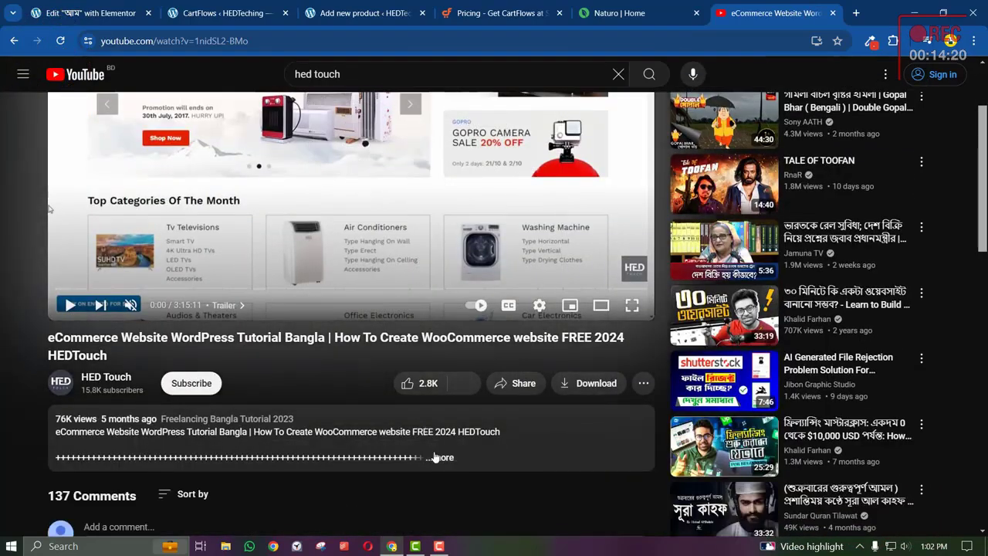
pyautogui.click(437, 457)
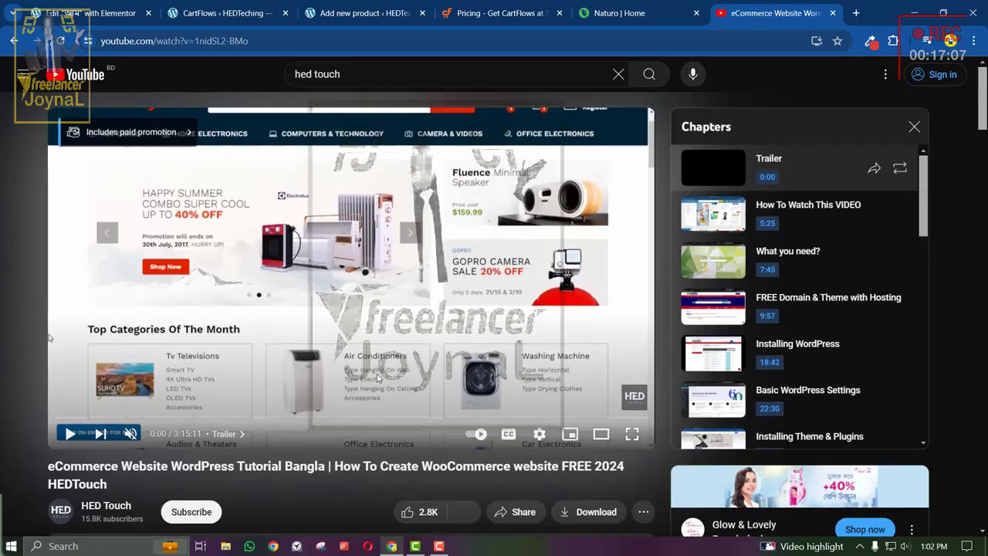
# Find the New Product Add chapter of the eCommerce tutorial video and jump the video to it.
pyautogui.scroll(-5, 838, 336)
pyautogui.scroll(-2, 838, 335)
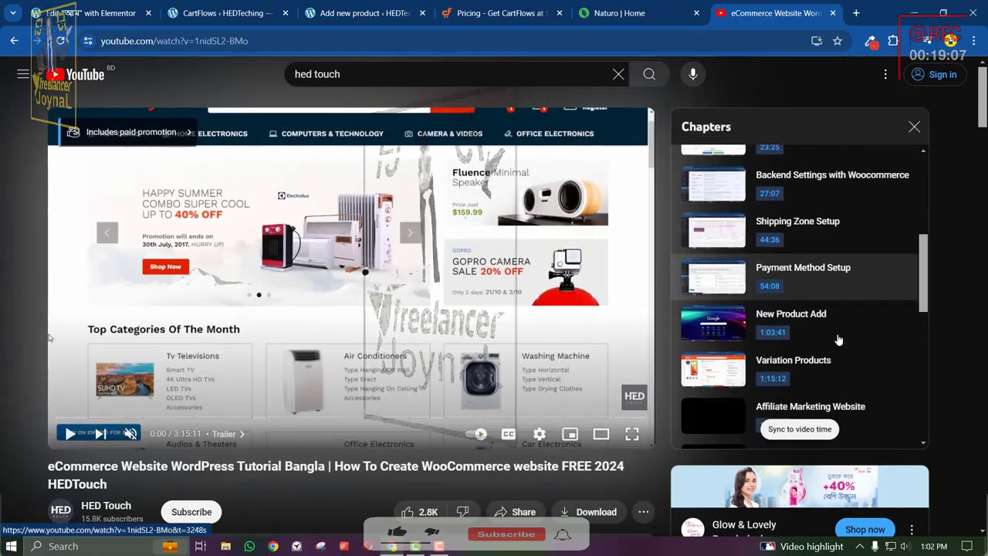
pyautogui.click(782, 304)
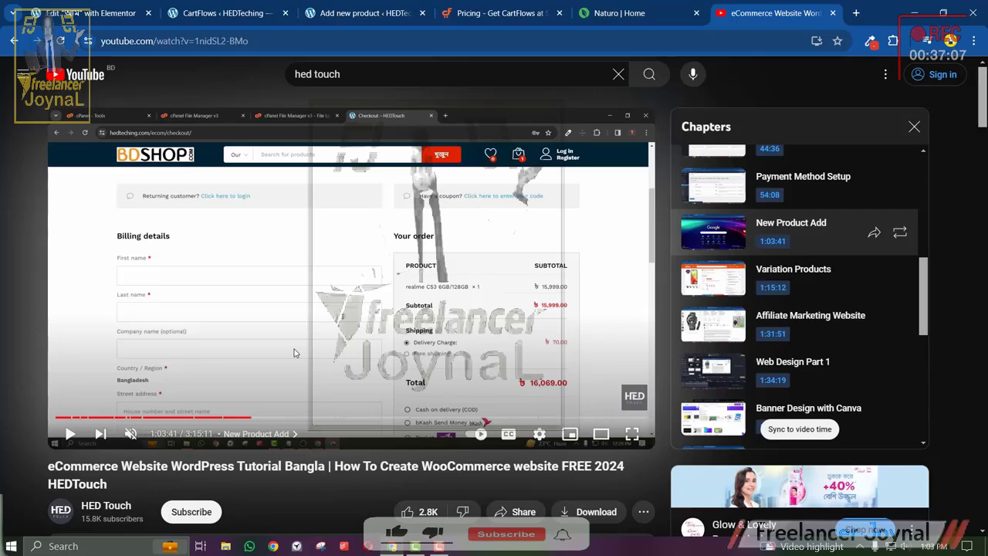
pyautogui.click(366, 14)
pyautogui.click(772, 13)
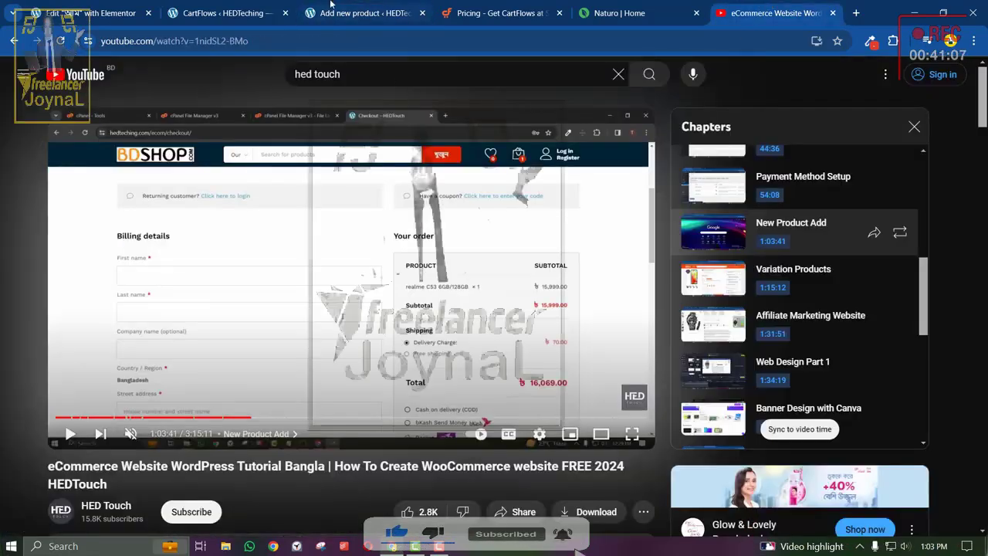
# Return to the blank WooCommerce product form and name the new product "aaam".
pyautogui.click(366, 13)
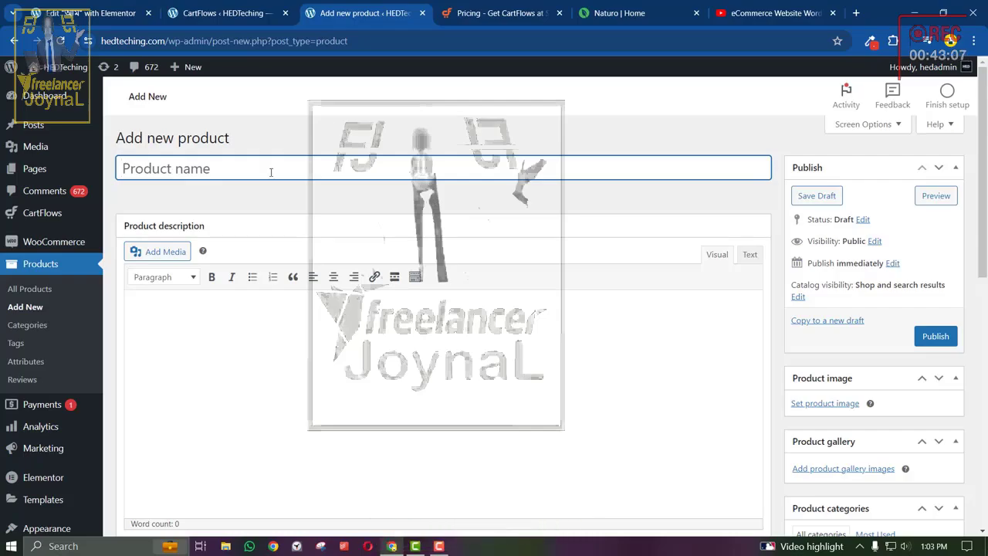
pyautogui.click(176, 6)
pyautogui.click(78, 13)
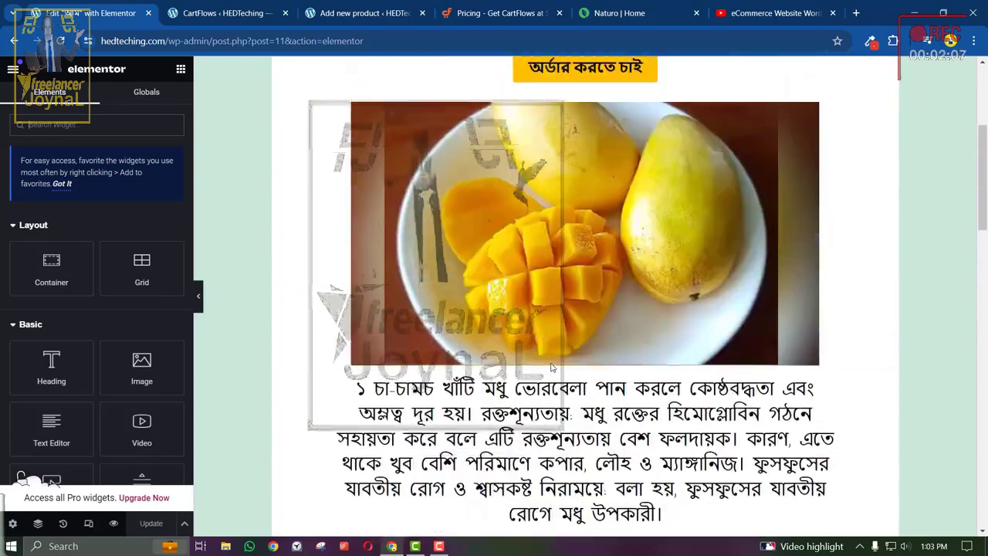
pyautogui.scroll(-4, 535, 337)
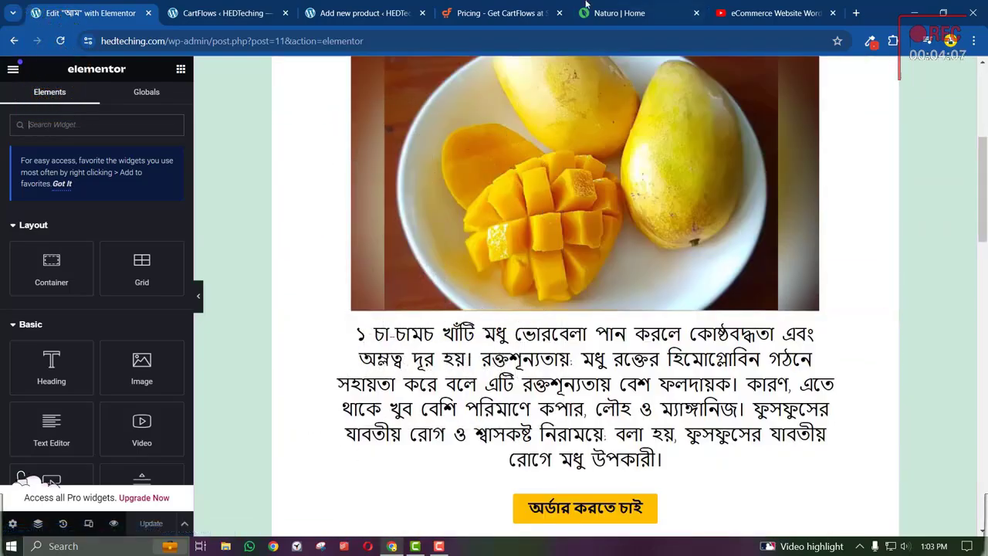
pyautogui.click(503, 7)
pyautogui.click(397, 6)
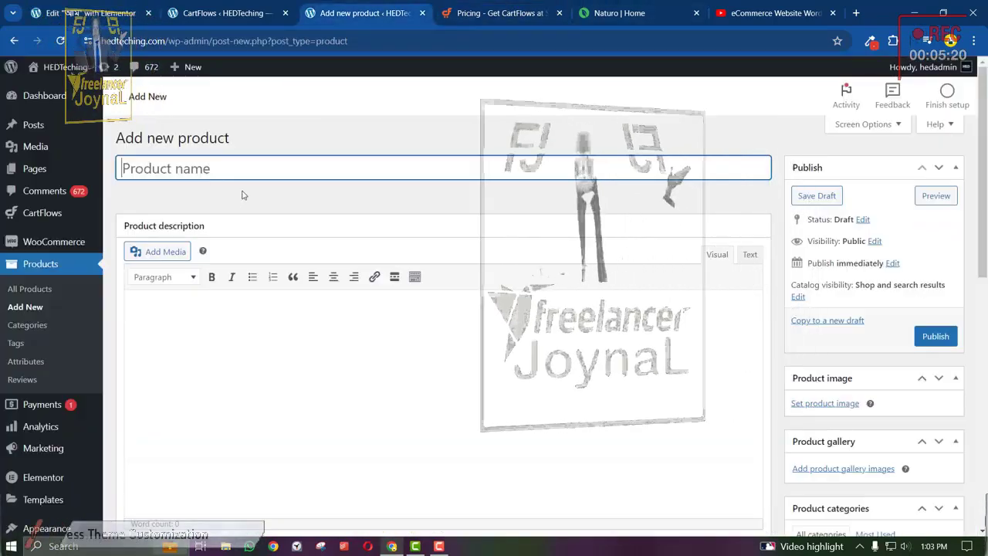
pyautogui.write('aaam')
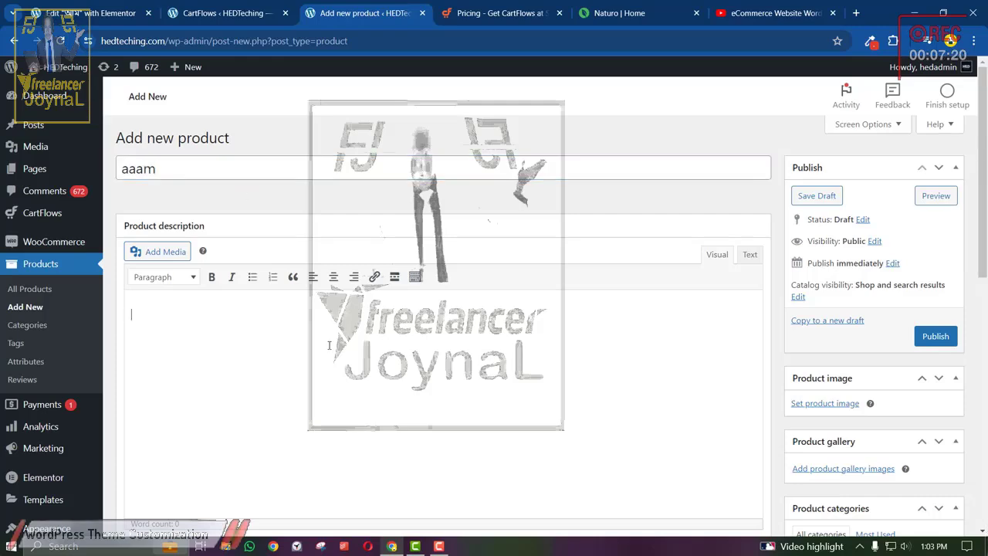
# Copy the honey benefits paragraph from the live আম page into the new product's description.
pyautogui.click(91, 6)
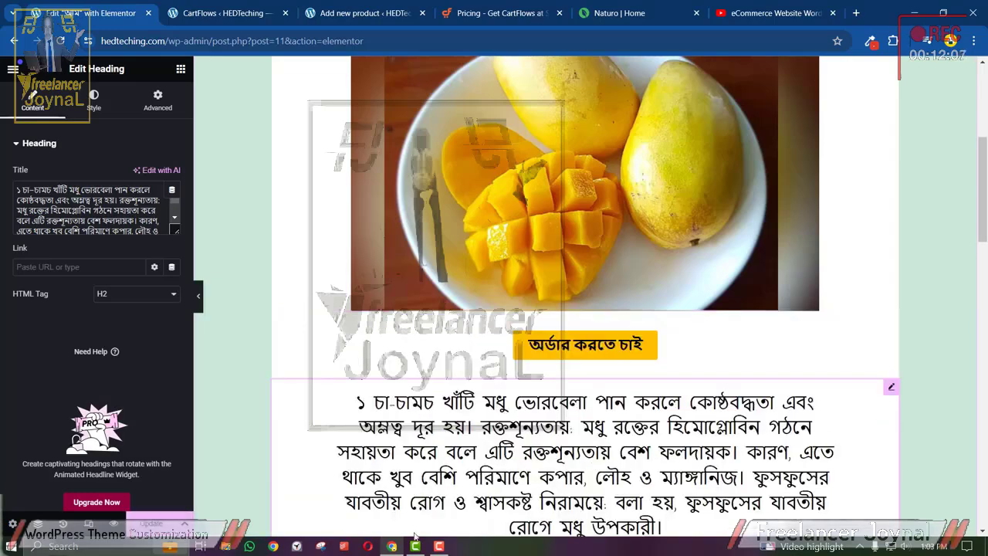
pyautogui.scroll(-3, 262, 358)
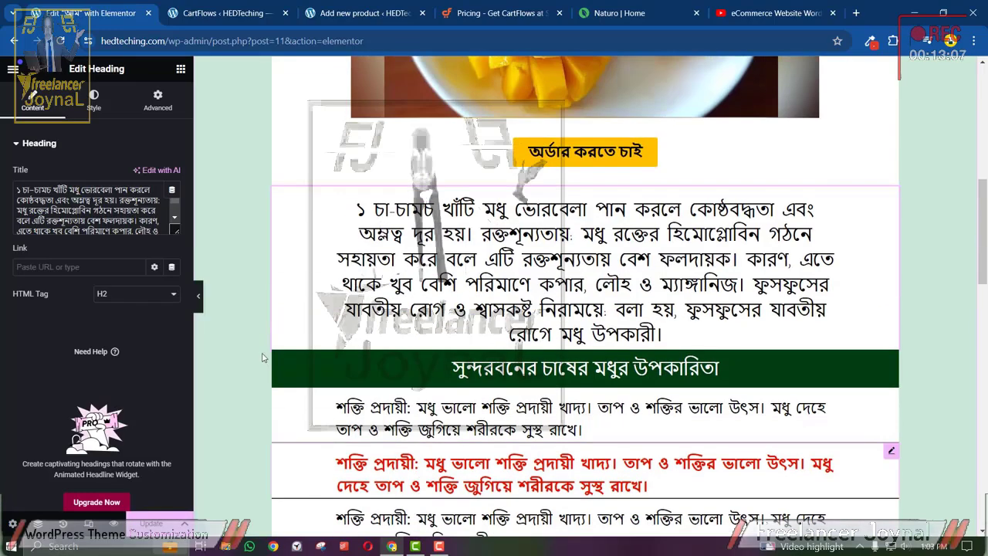
pyautogui.click(13, 69)
pyautogui.rightClick(101, 347)
pyautogui.click(130, 354)
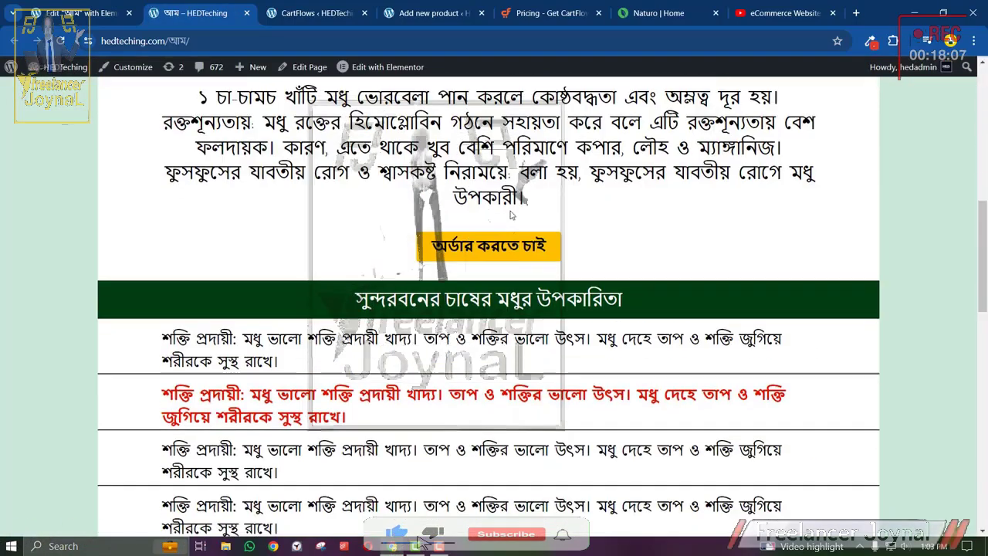
pyautogui.moveTo(544, 204); pyautogui.dragTo(201, 225)
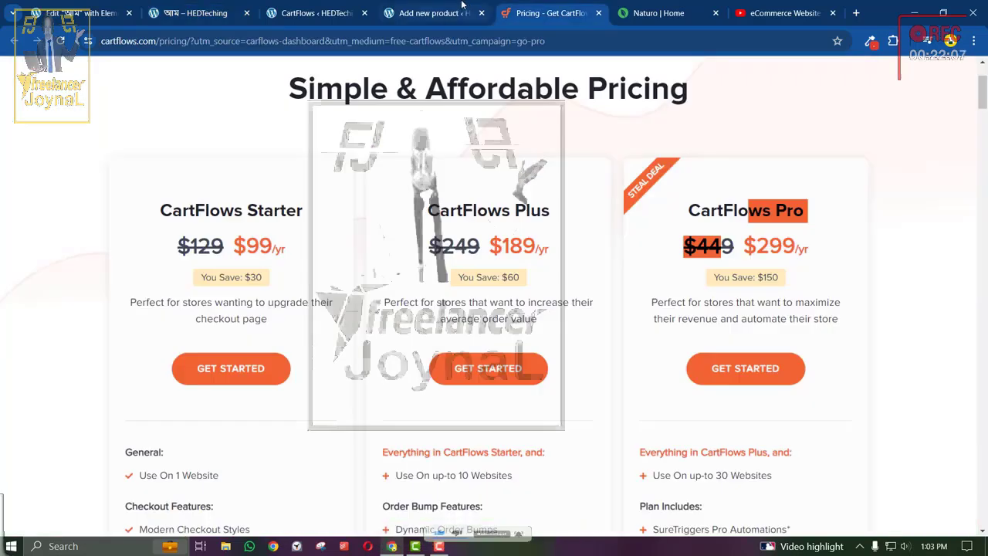
pyautogui.click(463, 13)
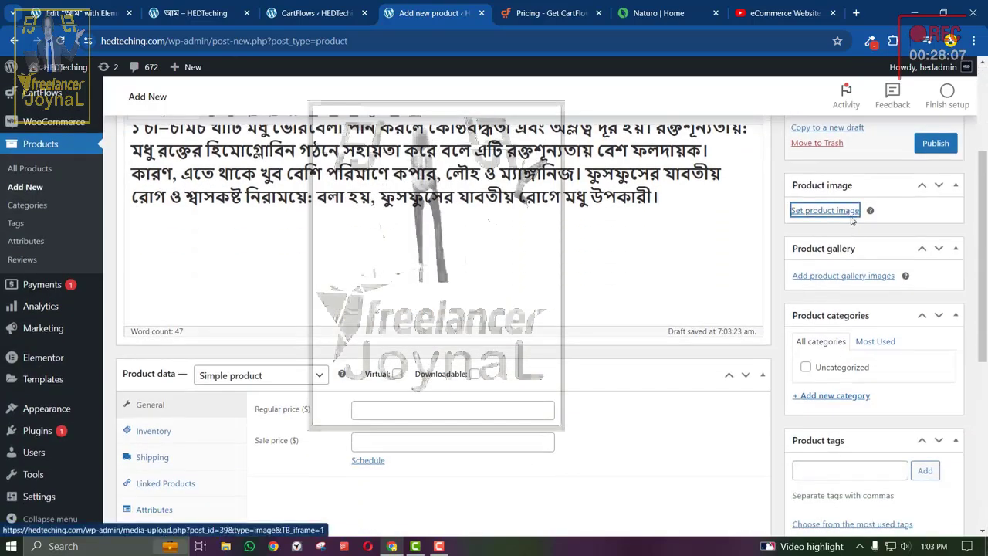
# Set the mango photo image-811347-1717162172.jpg from the media library as the product image.
pyautogui.click(817, 210)
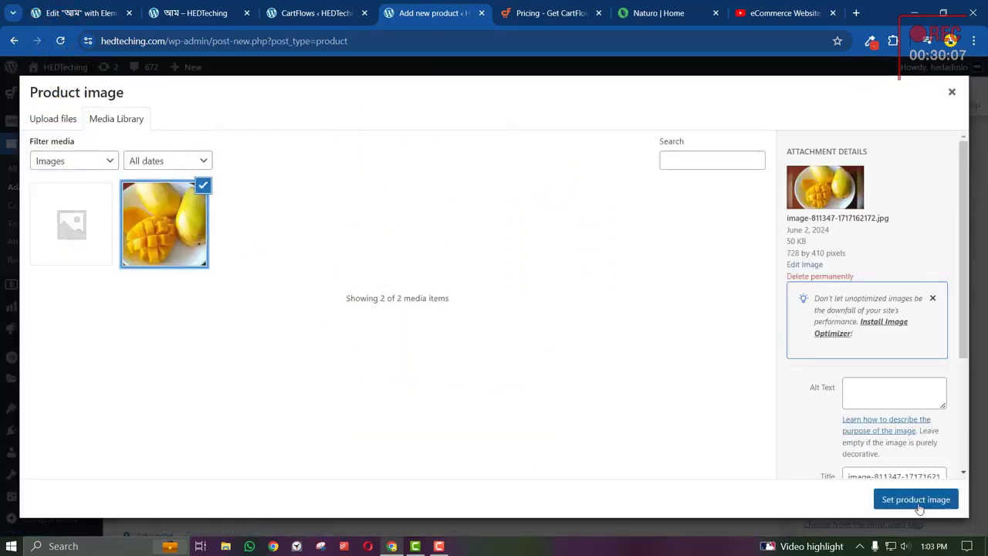
pyautogui.click(916, 500)
# Set the product's regular price to 200 and sale price to 100, and publish it.
pyautogui.scroll(-2, 489, 408)
pyautogui.click(420, 353)
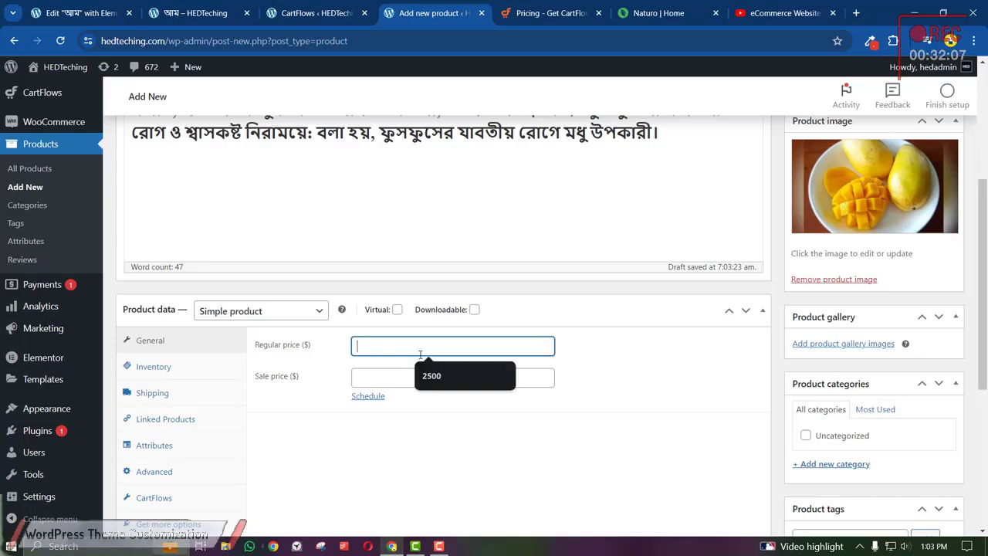
pyautogui.click(431, 376)
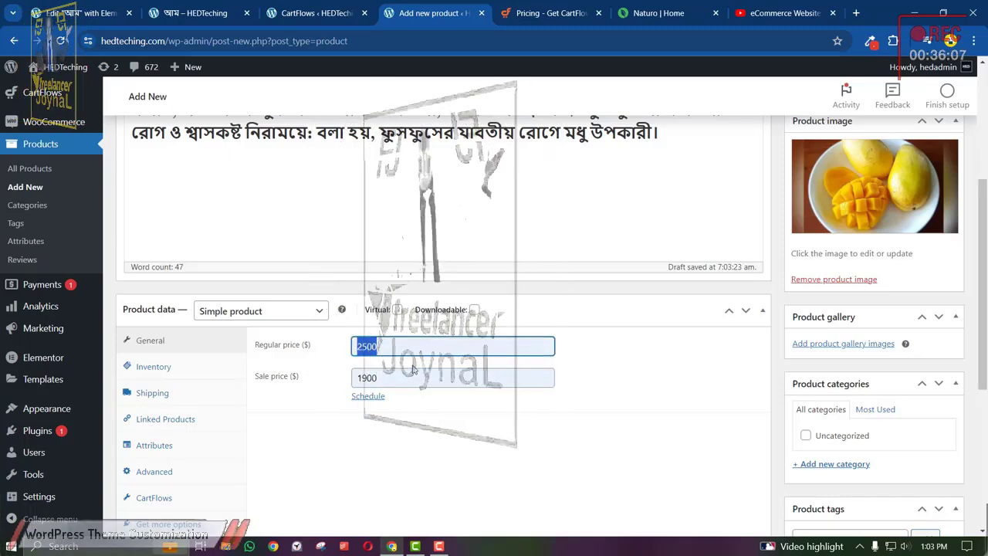
pyautogui.write('200')
pyautogui.click(386, 378)
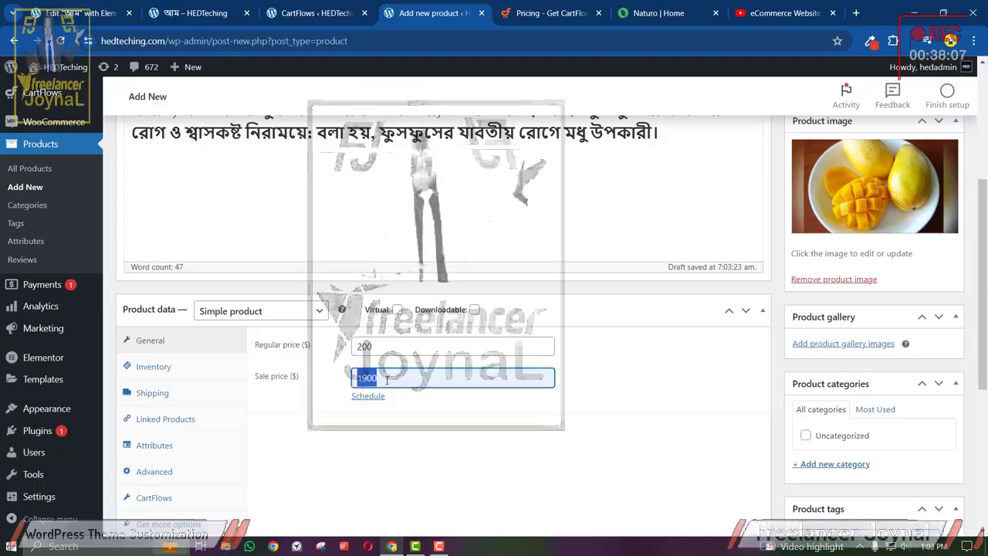
pyautogui.write('100')
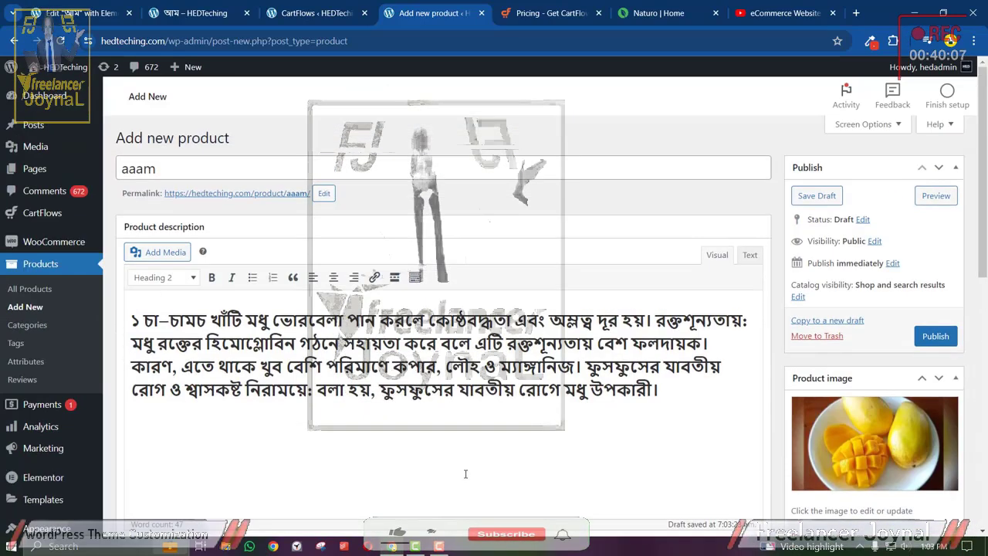
pyautogui.click(932, 346)
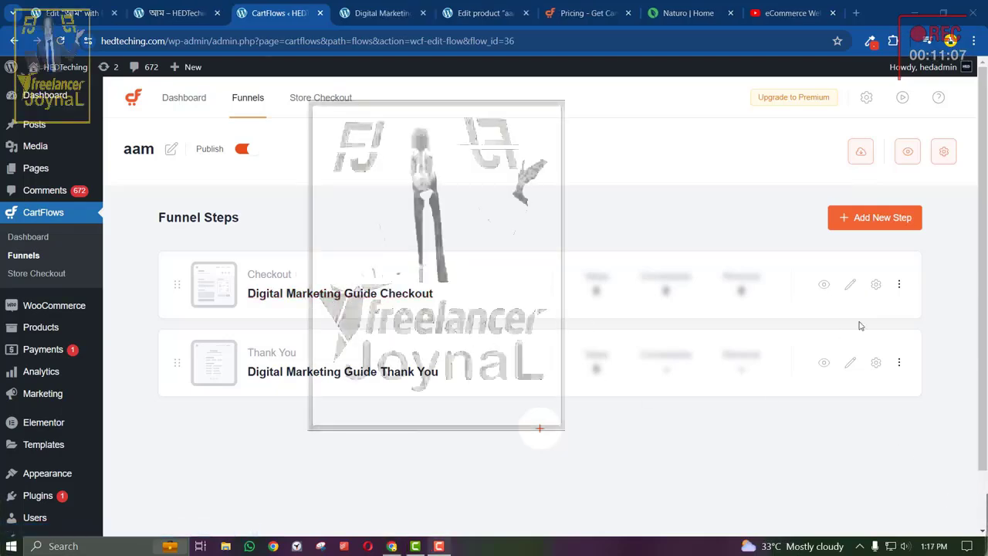
# Open the product settings of the funnel's Digital Marketing Guide Checkout step and remove the assigned aaam product.
pyautogui.click(876, 285)
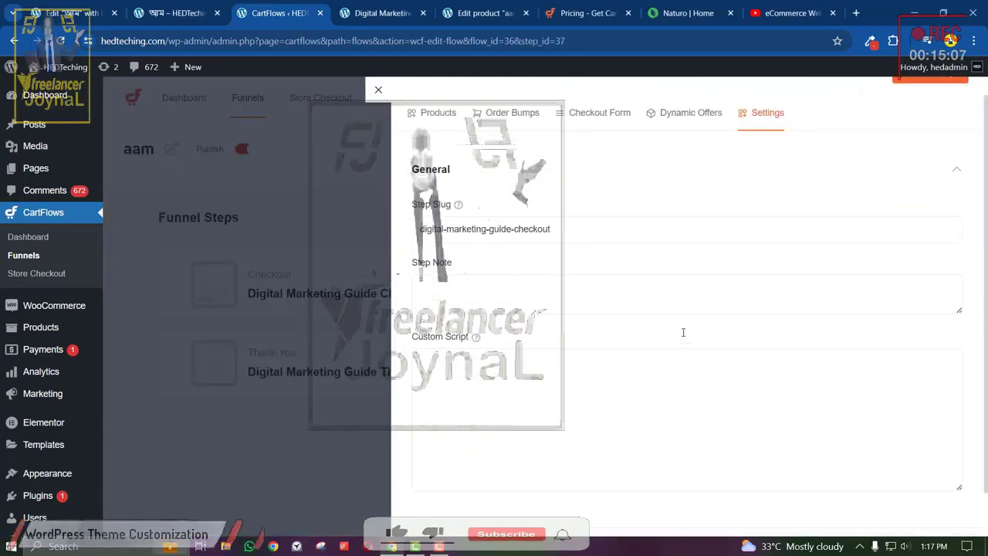
pyautogui.scroll(-3, 684, 331)
pyautogui.scroll(3, 684, 331)
pyautogui.click(445, 155)
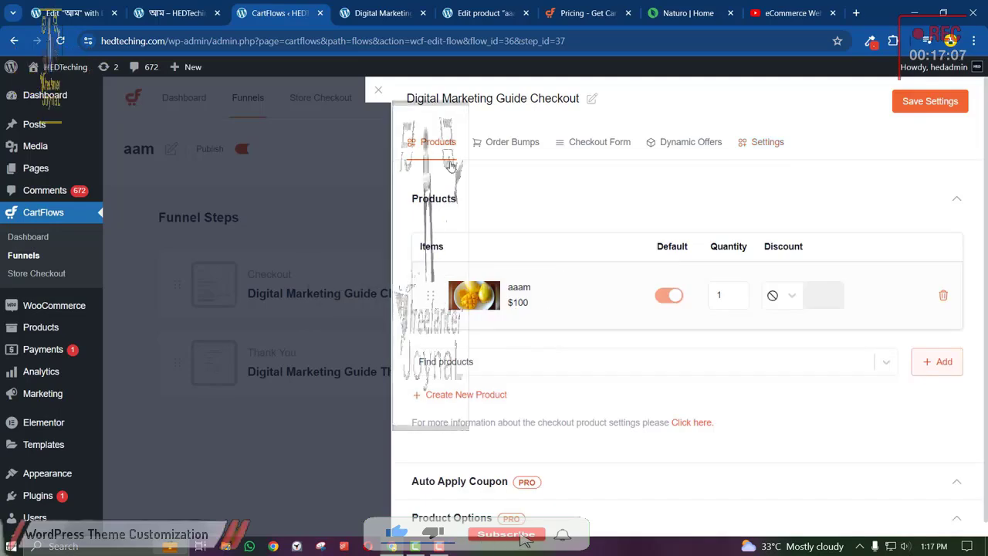
pyautogui.click(943, 294)
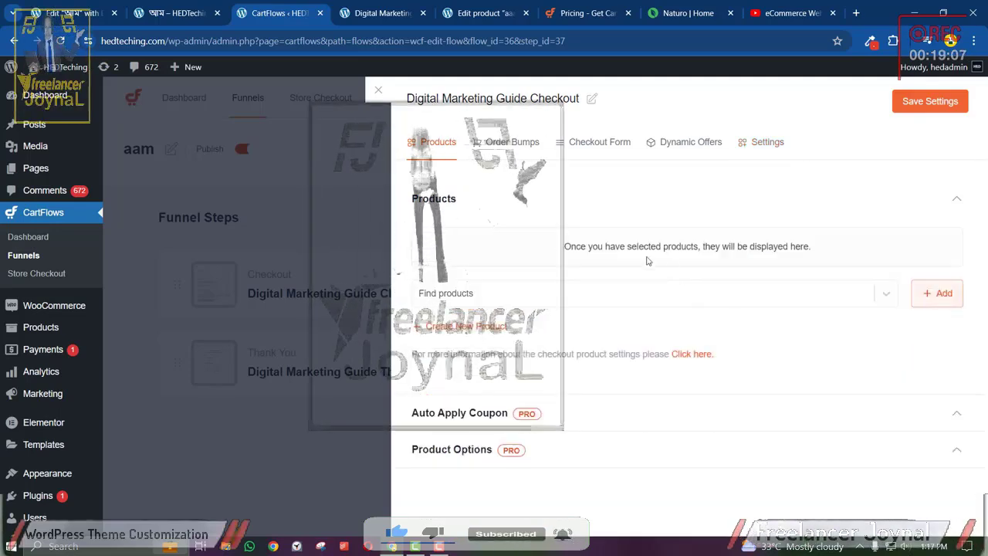
# Add the aaam product to the checkout step, save its settings and close them.
pyautogui.click(490, 296)
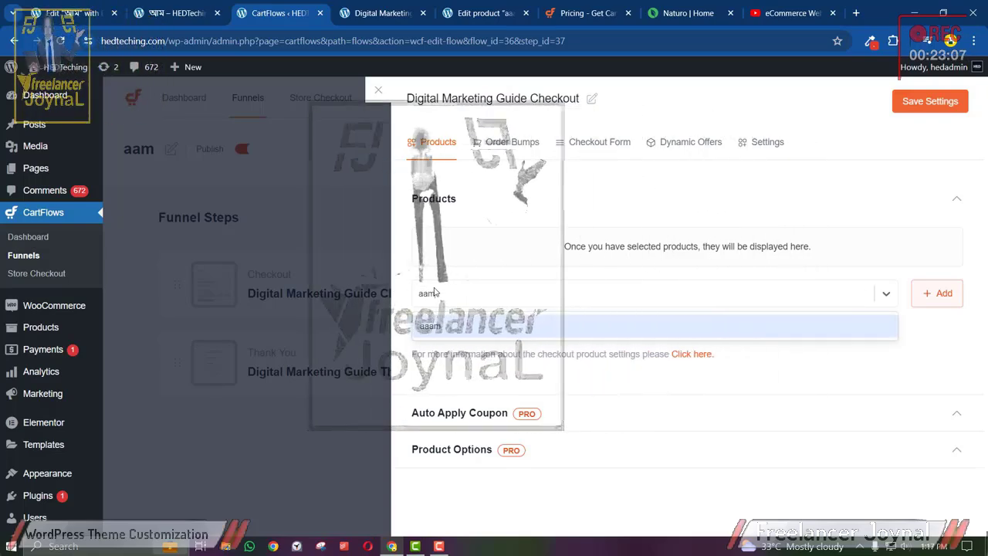
pyautogui.click(456, 330)
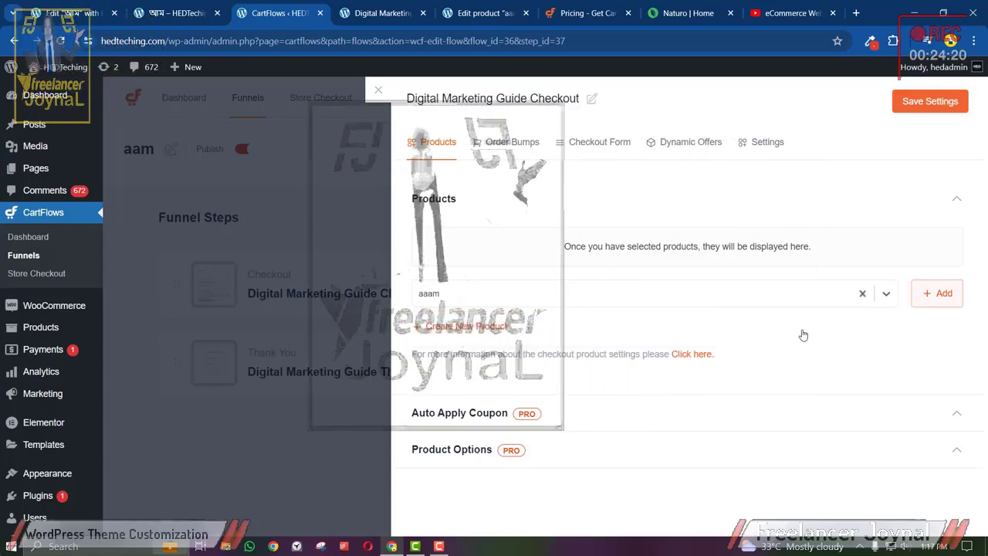
pyautogui.click(936, 301)
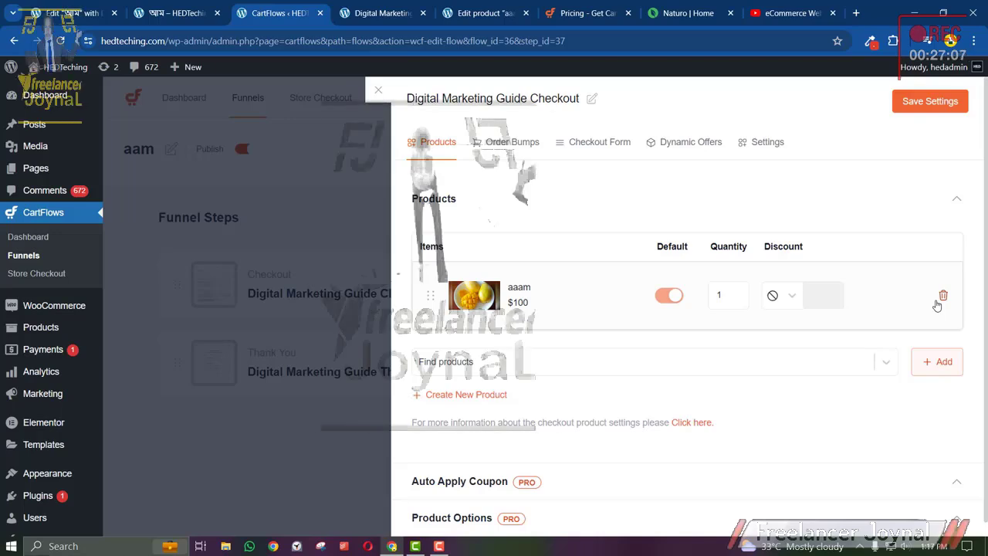
pyautogui.scroll(-1, 711, 332)
pyautogui.scroll(1, 644, 398)
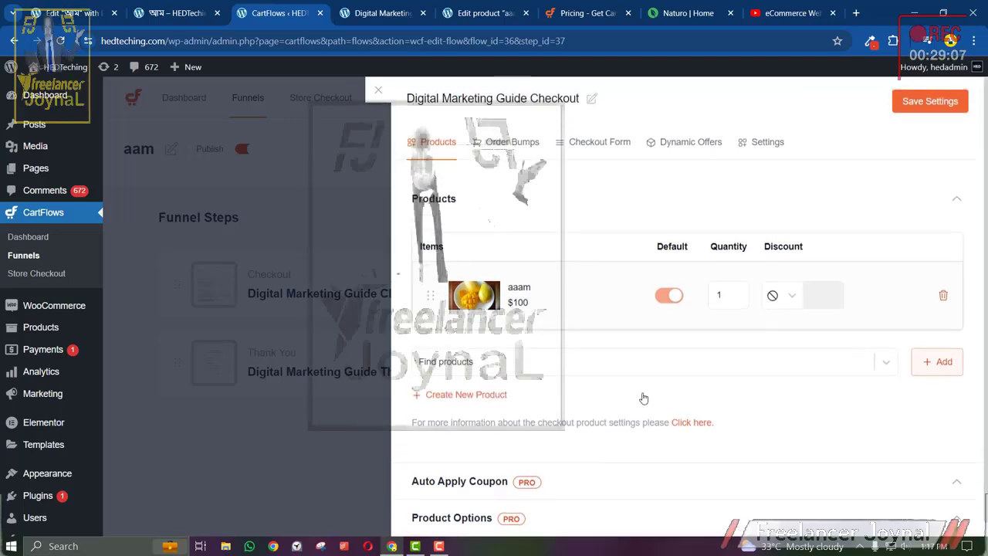
pyautogui.click(932, 101)
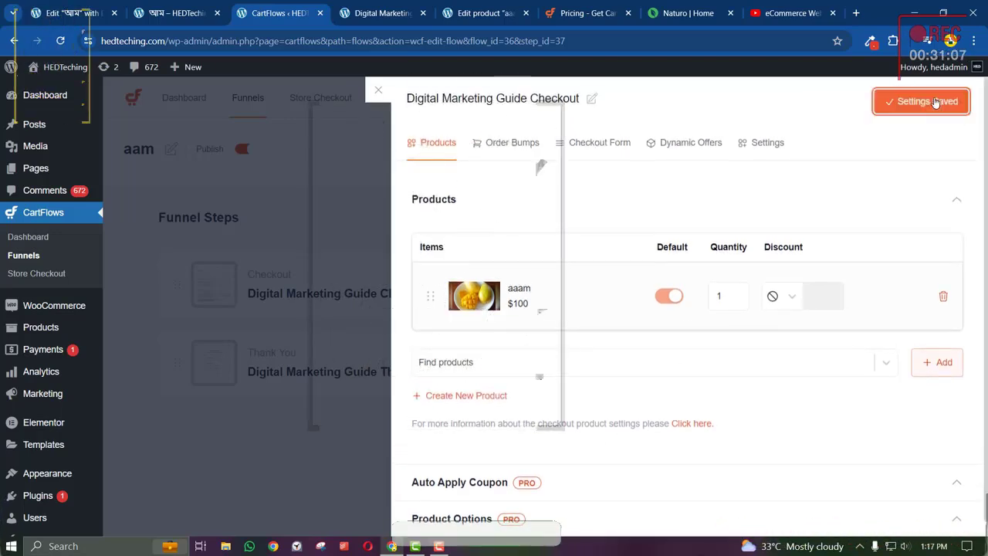
pyautogui.click(348, 241)
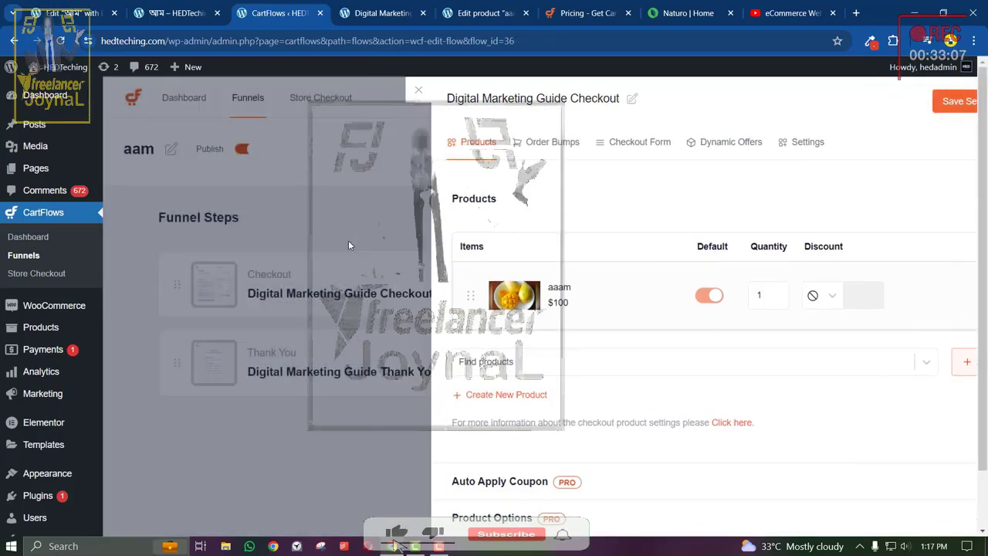
# View the live Digital Marketing Guide Checkout page and examine its sections, billing form and order summary.
pyautogui.click(824, 287)
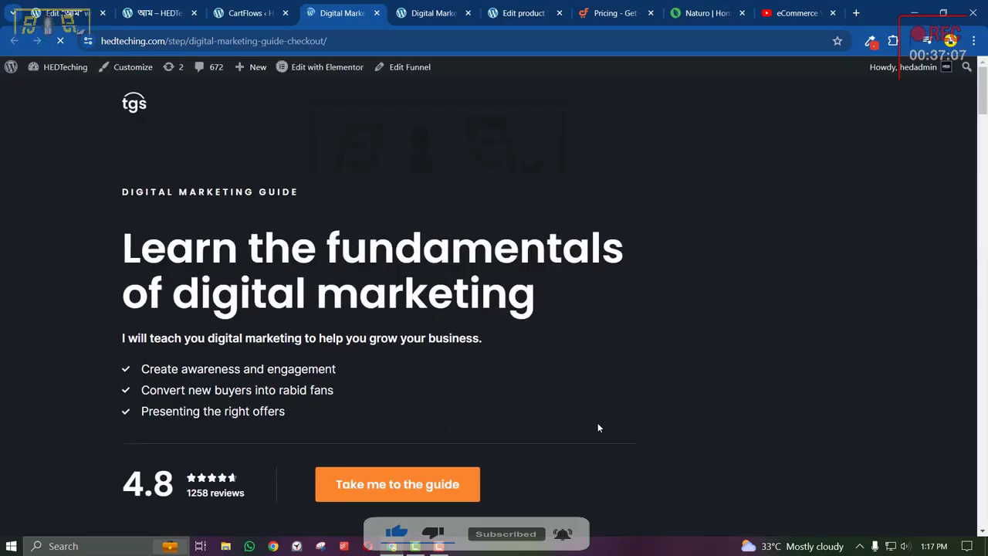
pyautogui.scroll(-15, 468, 409)
pyautogui.scroll(10, 472, 410)
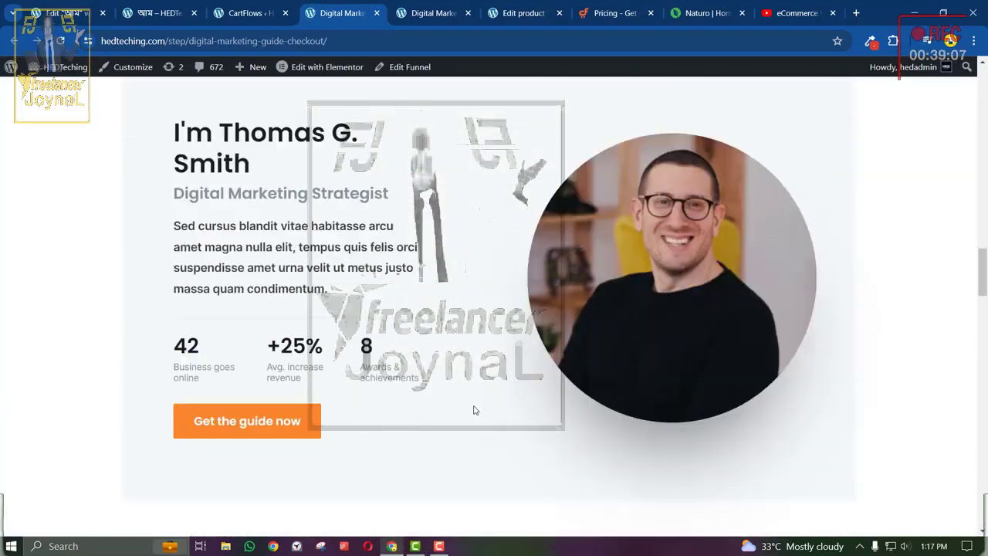
pyautogui.scroll(-20, 476, 417)
pyautogui.scroll(-5, 475, 429)
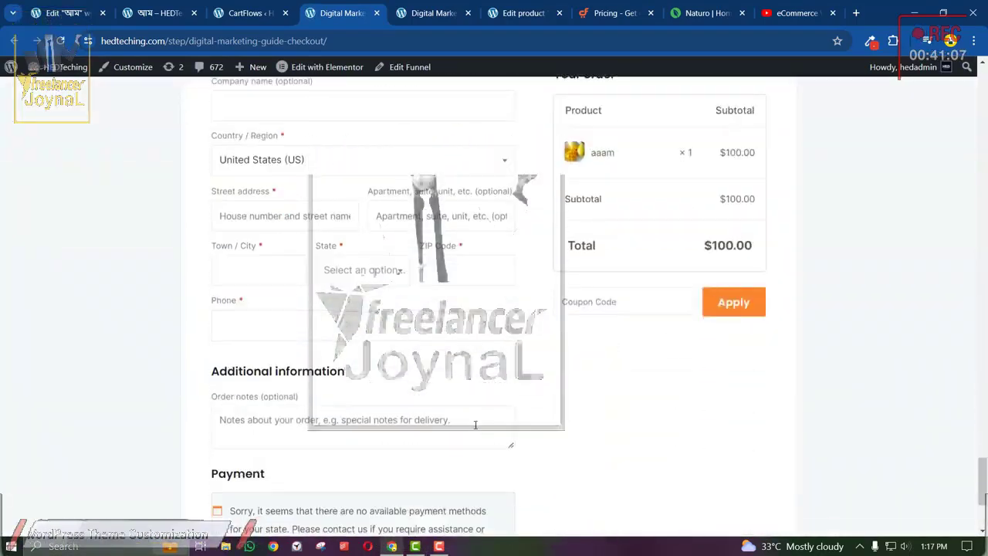
pyautogui.scroll(7, 476, 429)
pyautogui.scroll(-2, 476, 430)
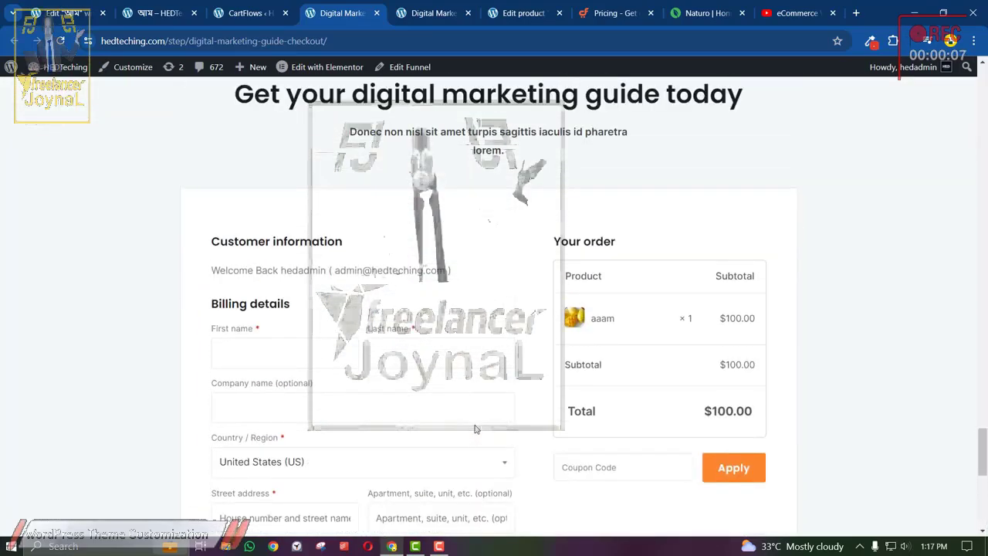
pyautogui.scroll(-1, 476, 430)
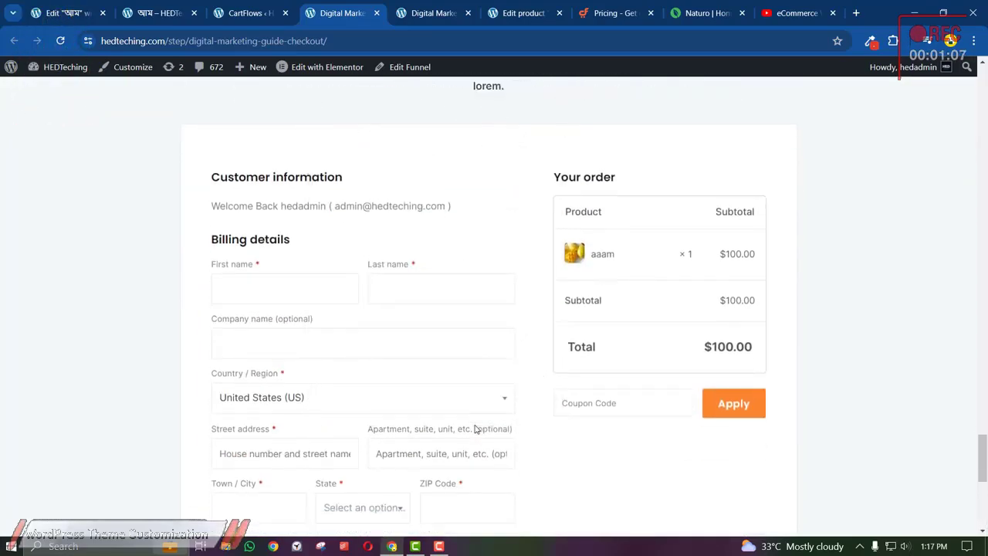
pyautogui.click(594, 409)
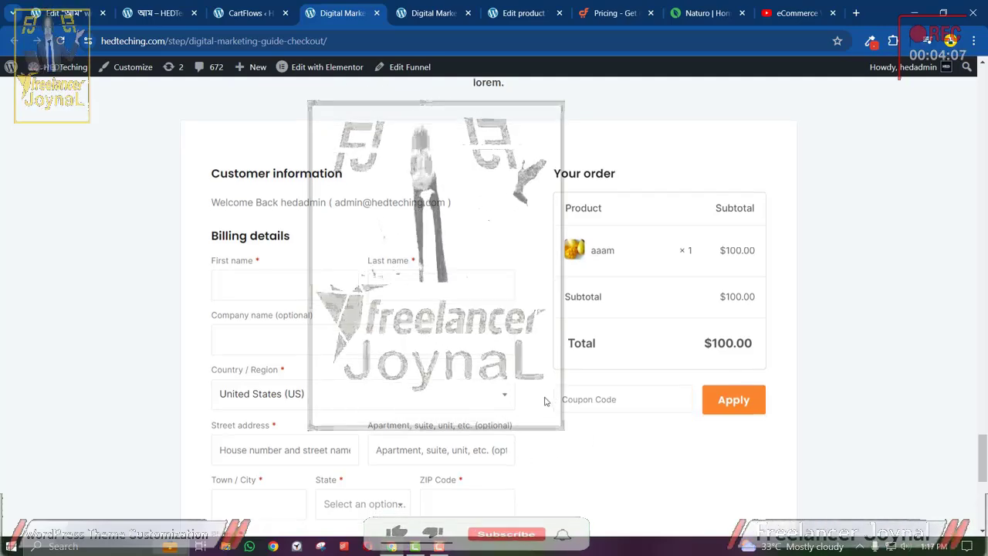
pyautogui.scroll(-1, 545, 401)
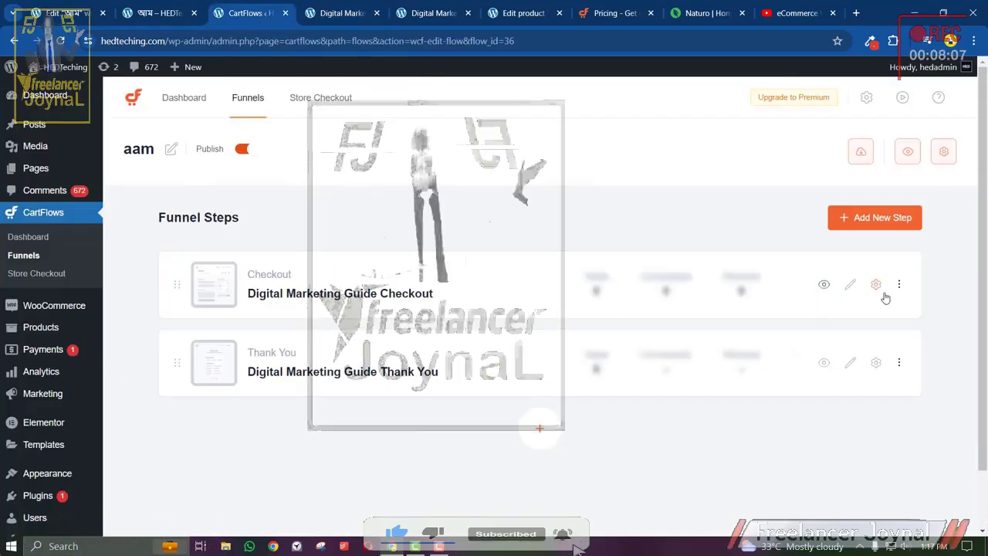
# Change the Digital Marketing Guide Checkout step's slug to aam and save its settings.
pyautogui.click(876, 285)
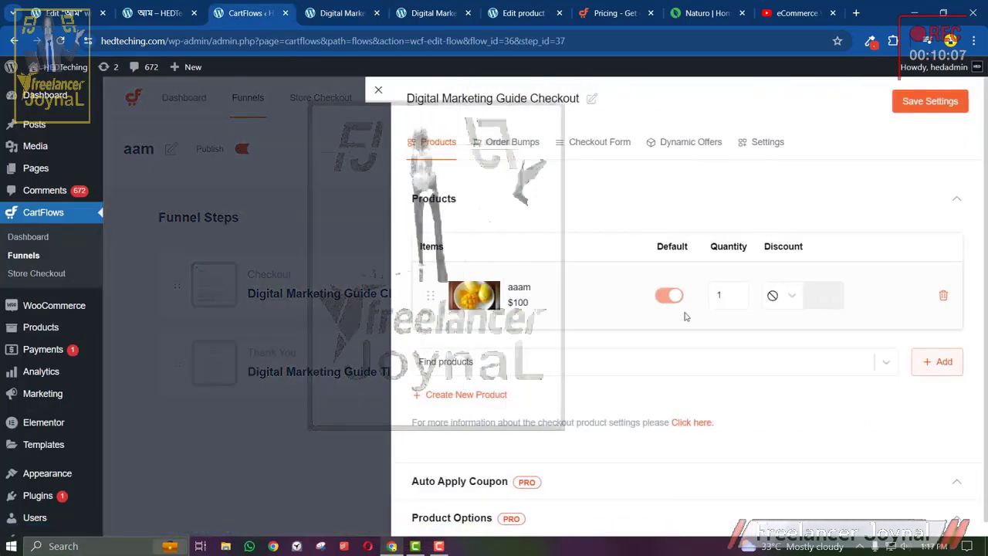
pyautogui.click(753, 142)
pyautogui.scroll(-2, 607, 400)
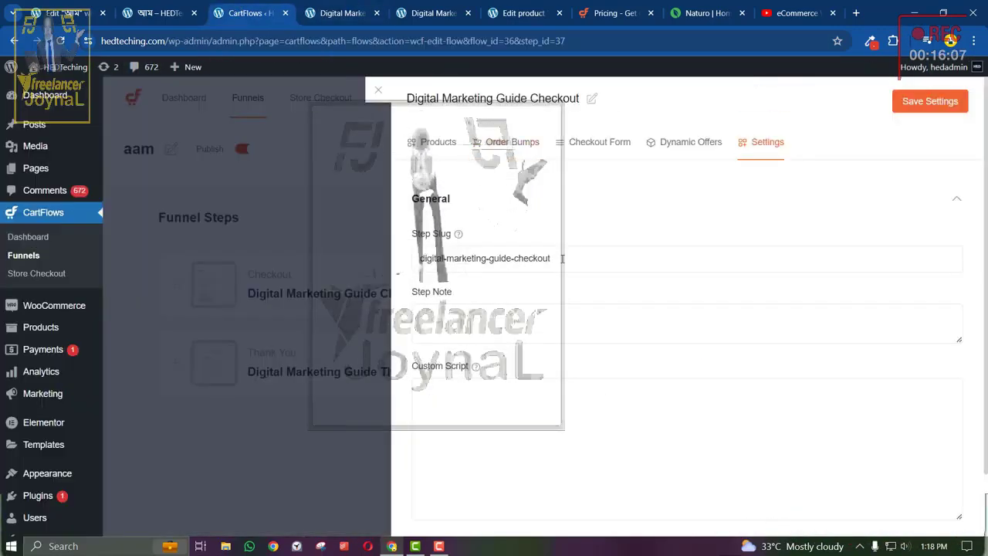
pyautogui.click(322, 6)
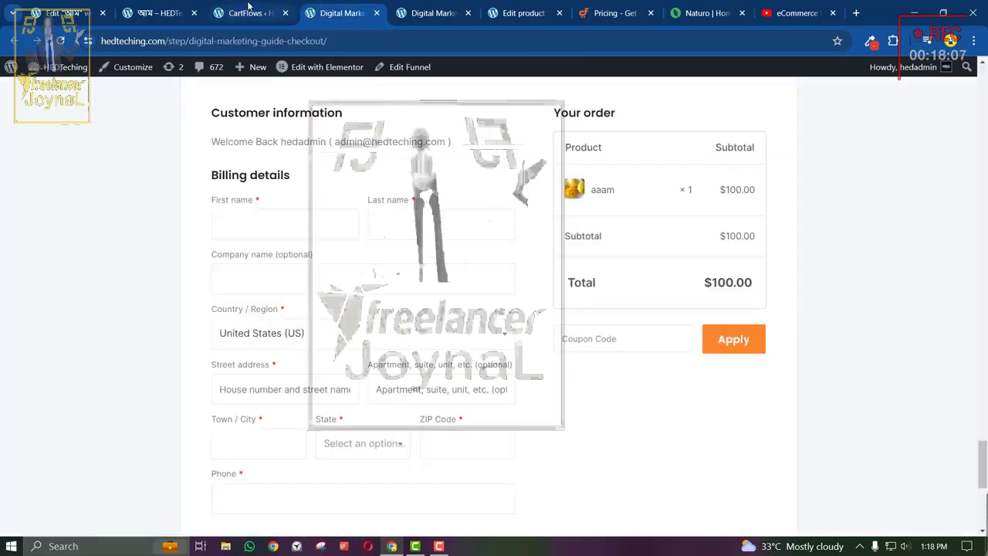
pyautogui.click(248, 11)
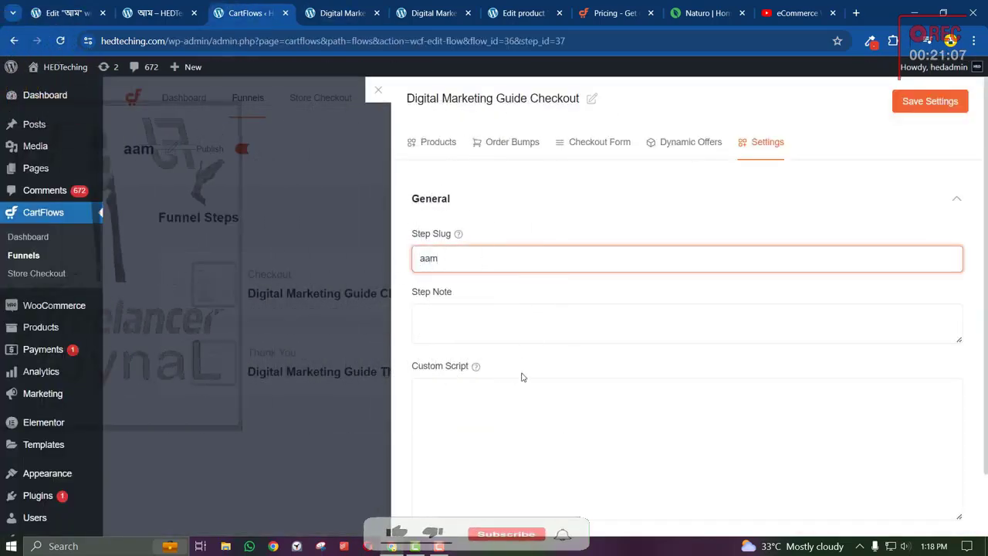
pyautogui.scroll(-1, 521, 378)
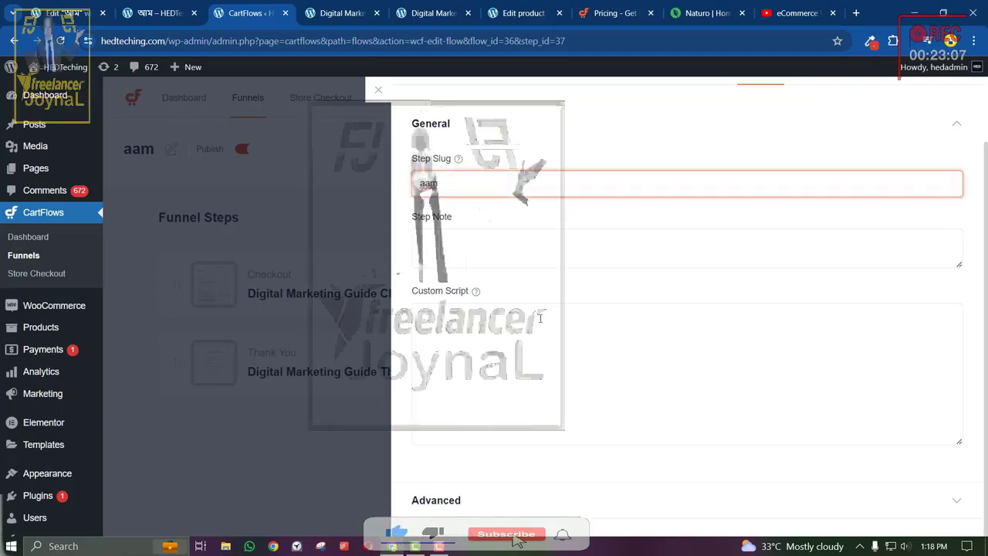
pyautogui.scroll(1, 660, 272)
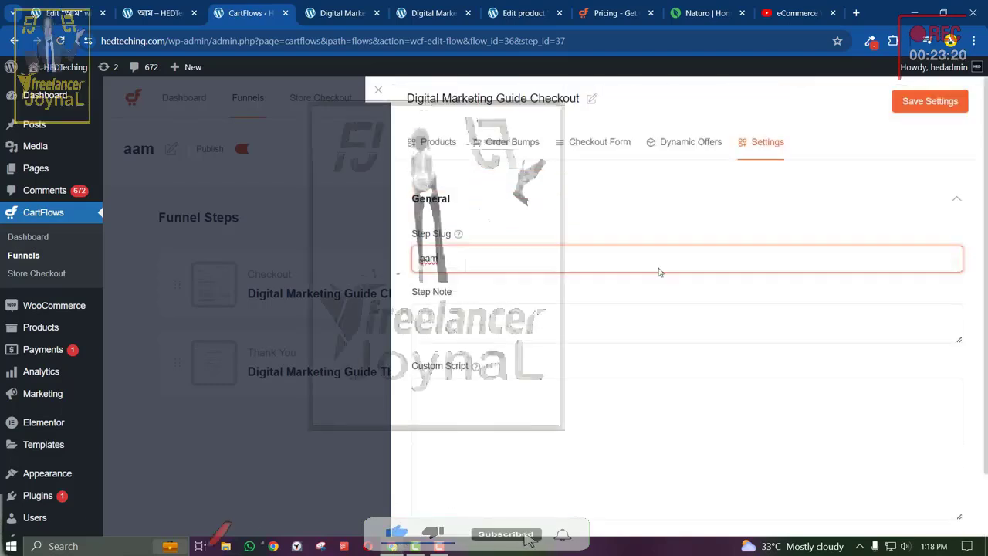
pyautogui.click(909, 109)
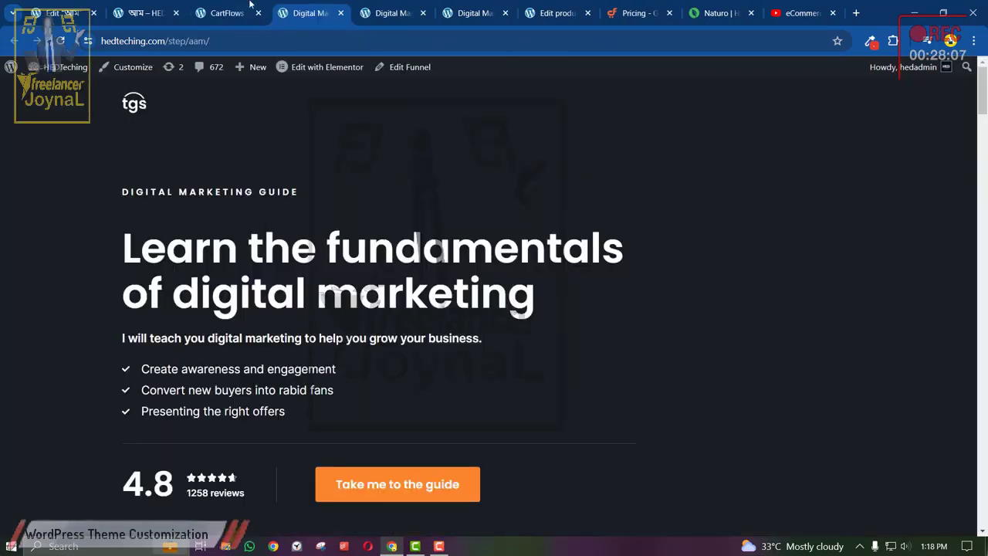
# View the live checkout page and check its new address ending in /step/aam/.
pyautogui.click(301, 4)
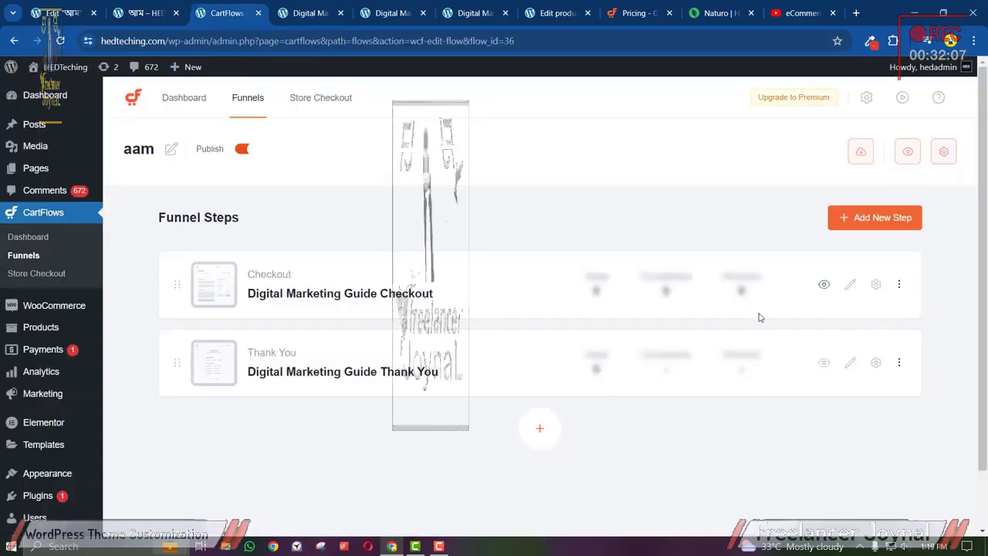
pyautogui.click(309, 5)
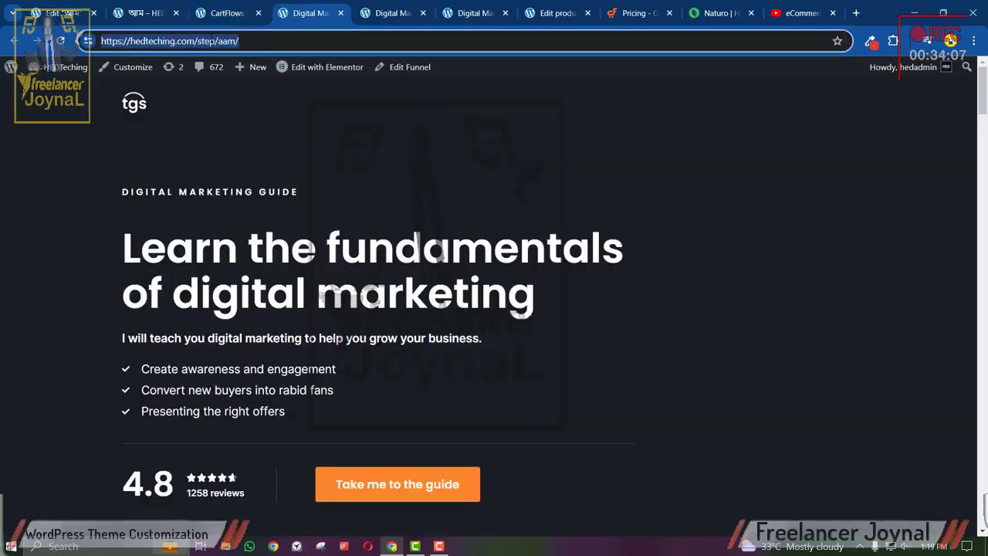
pyautogui.click(218, 44)
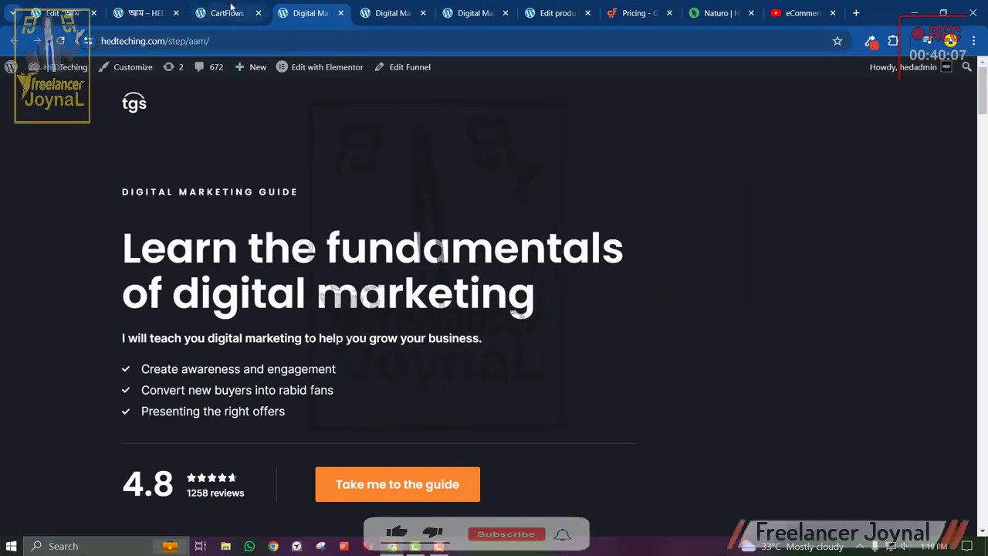
# Open the checkout form settings of the Digital Marketing Guide Checkout step and expand the Field Editor with its billing fields.
pyautogui.click(230, 11)
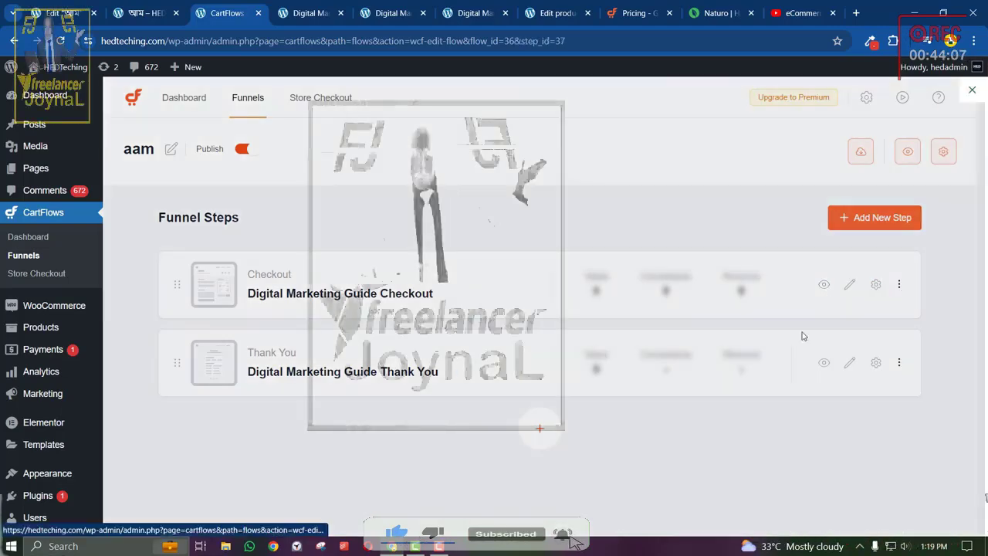
pyautogui.click(876, 284)
pyautogui.click(597, 144)
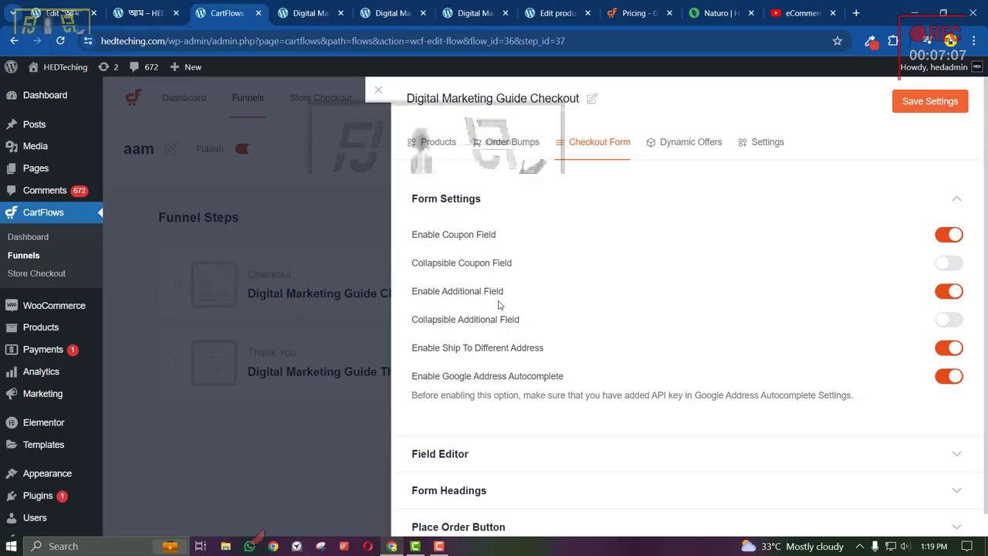
pyautogui.scroll(-1, 498, 305)
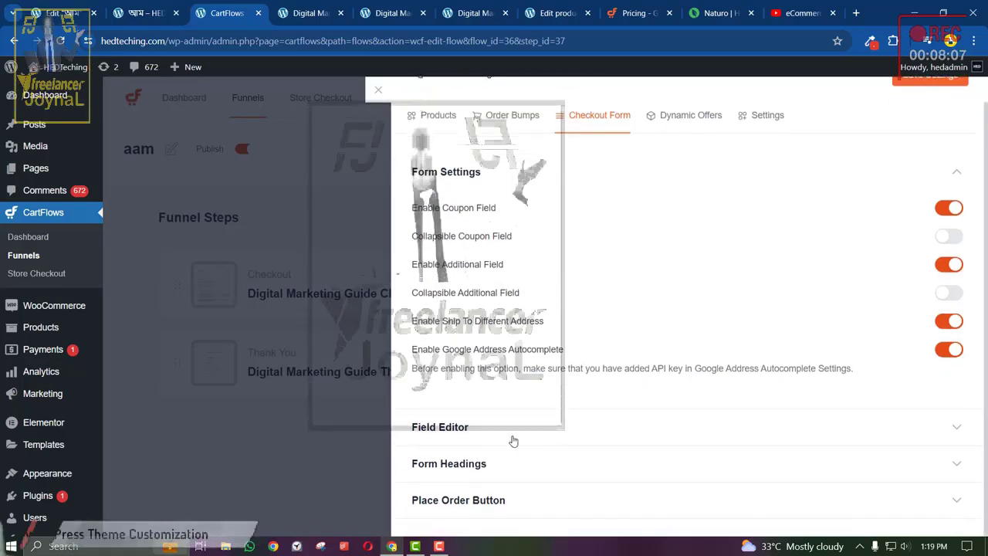
pyautogui.click(513, 438)
pyautogui.scroll(-4, 520, 409)
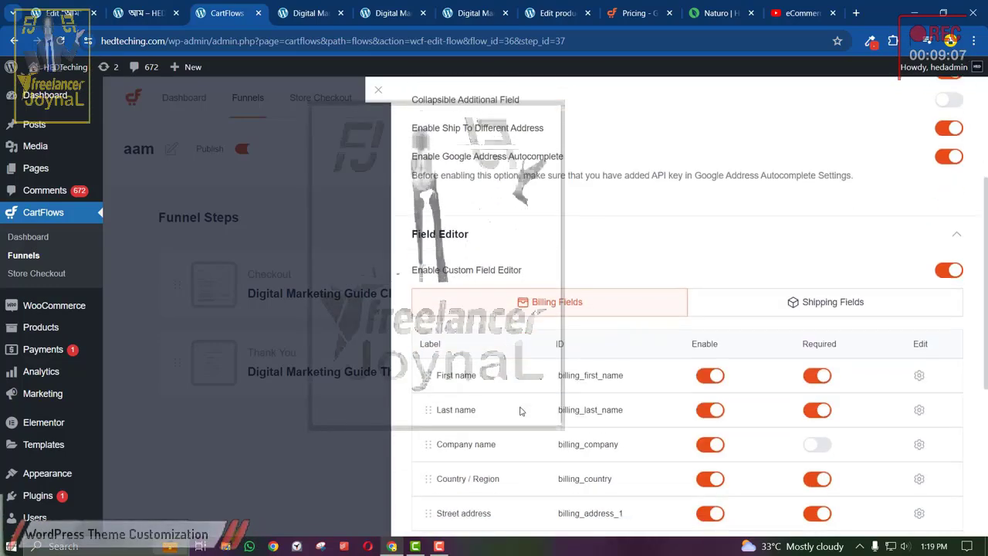
pyautogui.scroll(-5, 520, 411)
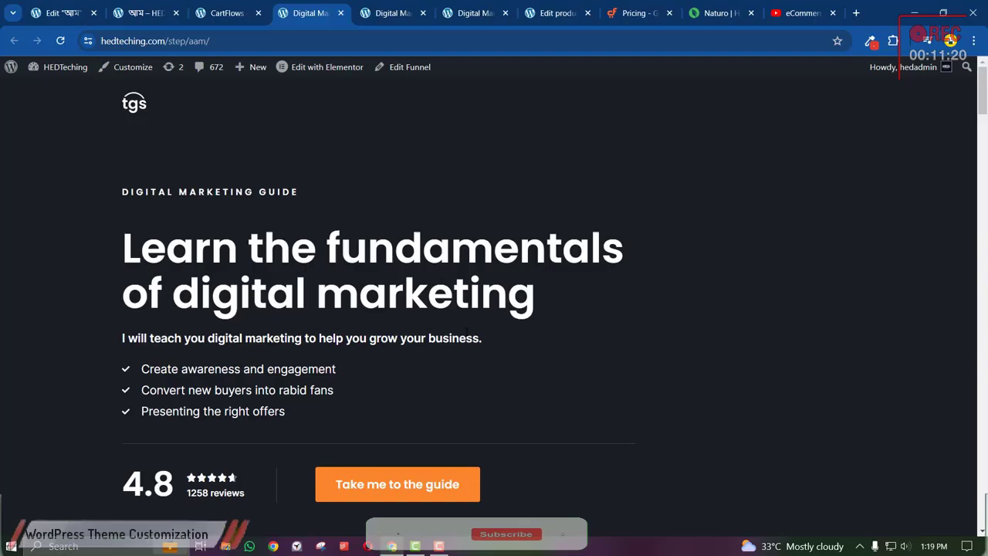
# Examine the customer information, billing fields and order notes on the live checkout page.
pyautogui.scroll(-5, 464, 343)
pyautogui.scroll(-20, 464, 343)
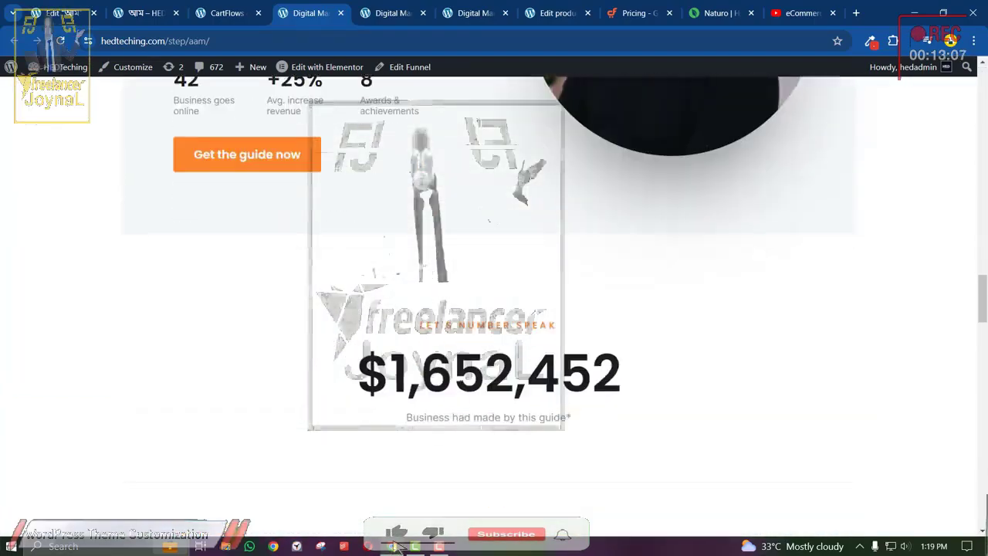
pyautogui.scroll(-6, 375, 356)
pyautogui.scroll(2, 375, 356)
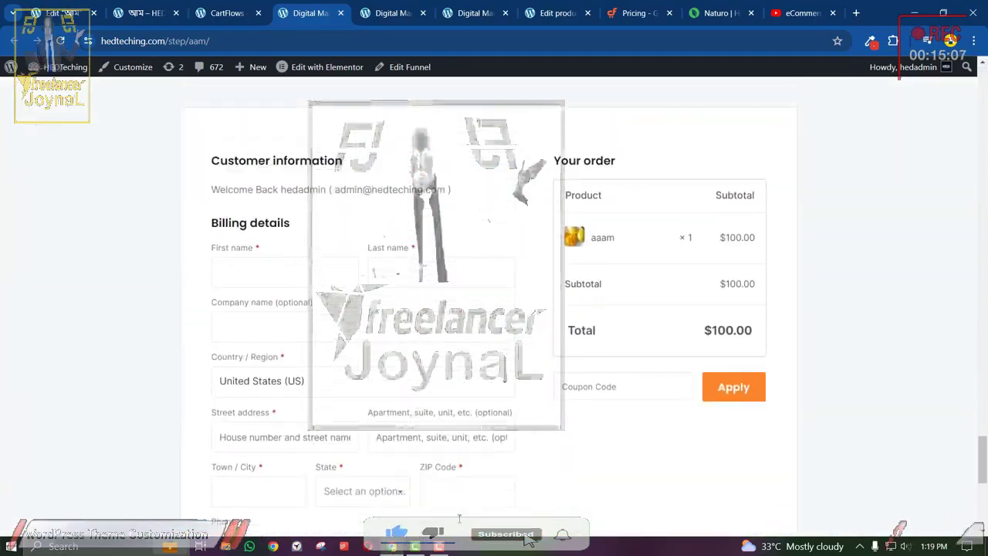
pyautogui.scroll(-1, 375, 356)
pyautogui.scroll(1, 375, 356)
pyautogui.scroll(1, 303, 261)
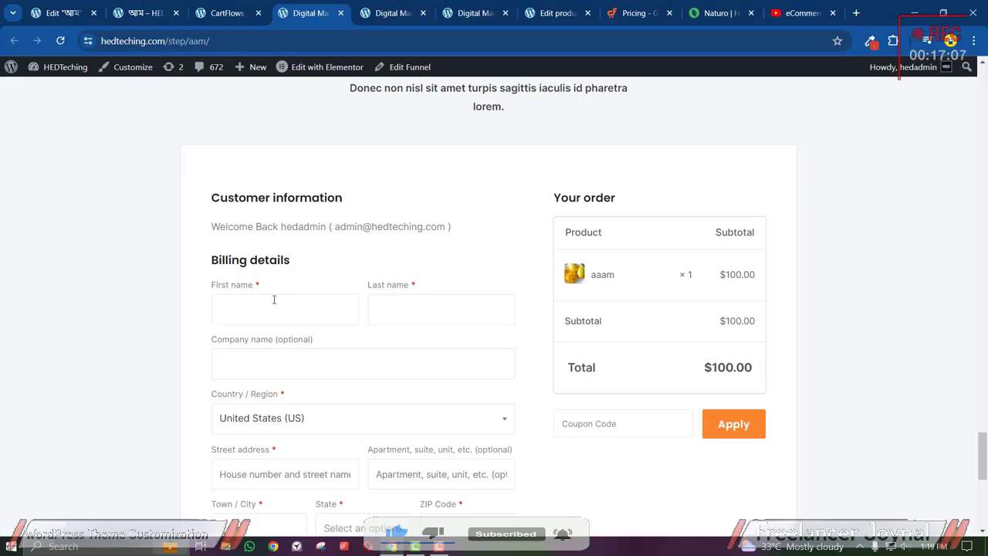
pyautogui.scroll(-3, 278, 232)
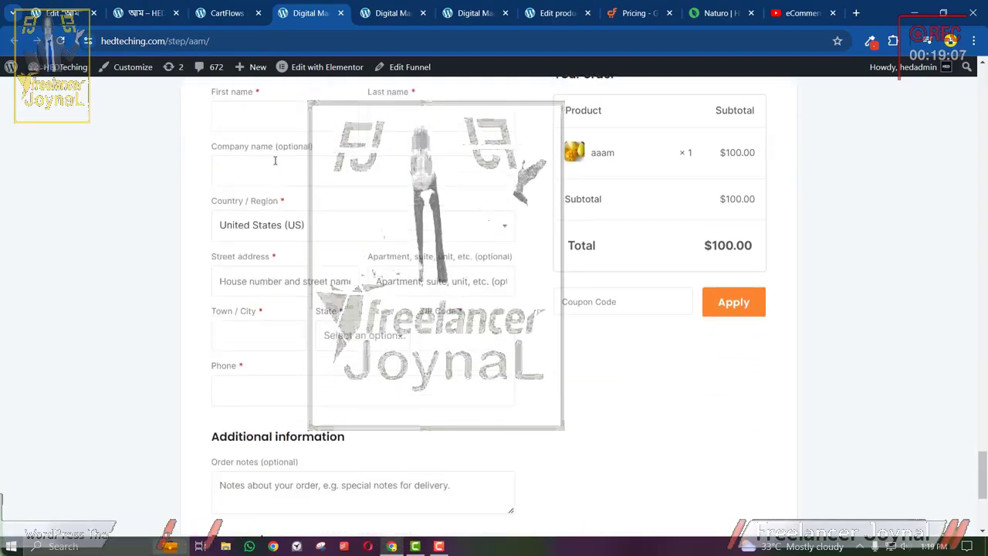
pyautogui.scroll(-4, 275, 161)
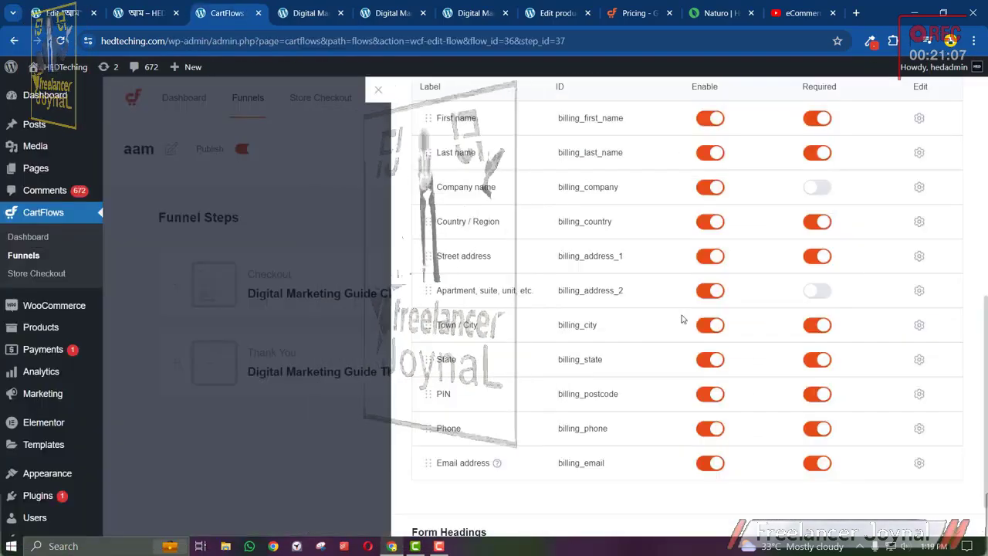
# Expand the Form Headings and Place Order Button sections of the checkout form settings and review their options.
pyautogui.scroll(-1, 681, 319)
pyautogui.click(525, 467)
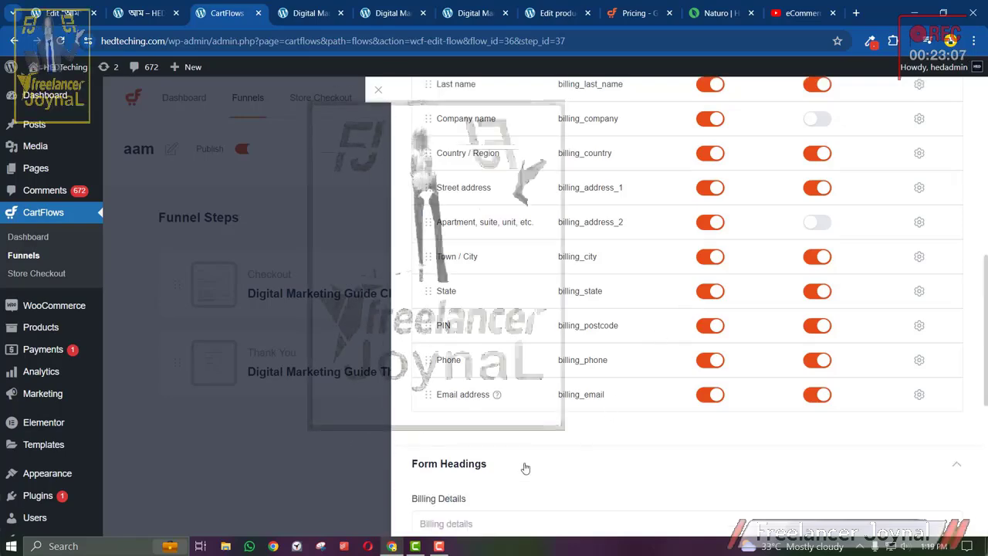
pyautogui.scroll(-5, 525, 468)
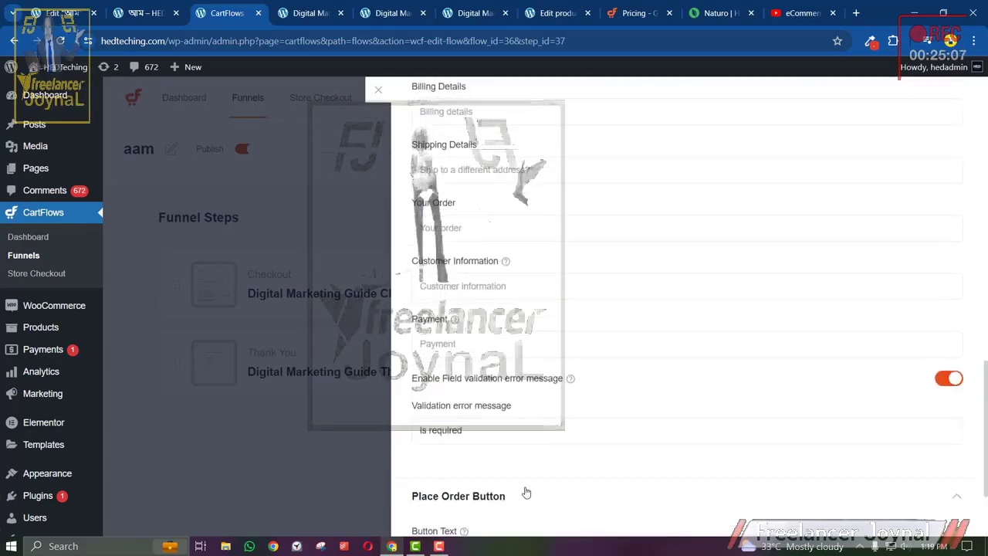
pyautogui.scroll(-2, 525, 463)
pyautogui.scroll(8, 517, 401)
pyautogui.scroll(3, 514, 356)
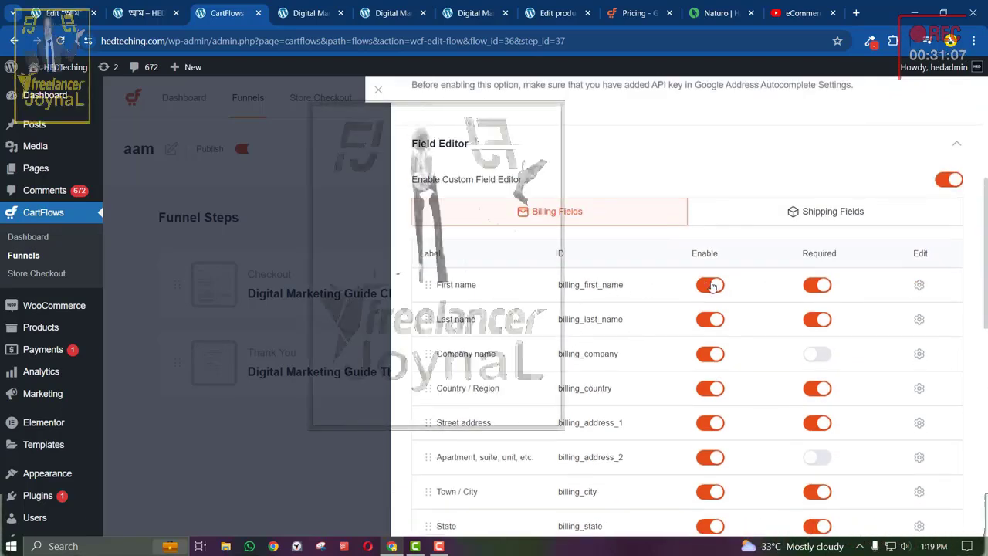
# Disable the last name, company name, country, apartment, town, state, PIN and email address billing fields.
pyautogui.click(712, 320)
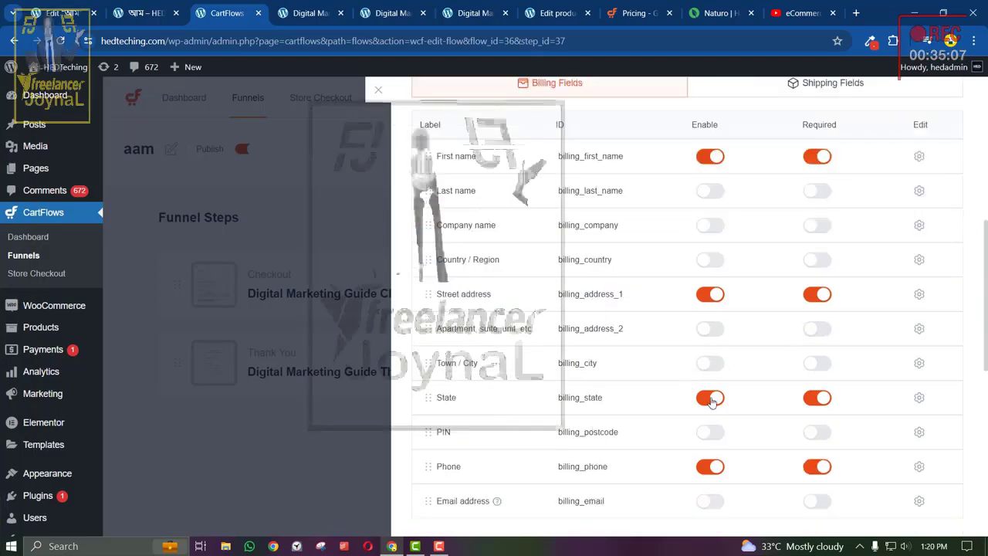
pyautogui.click(817, 397)
pyautogui.scroll(1, 692, 424)
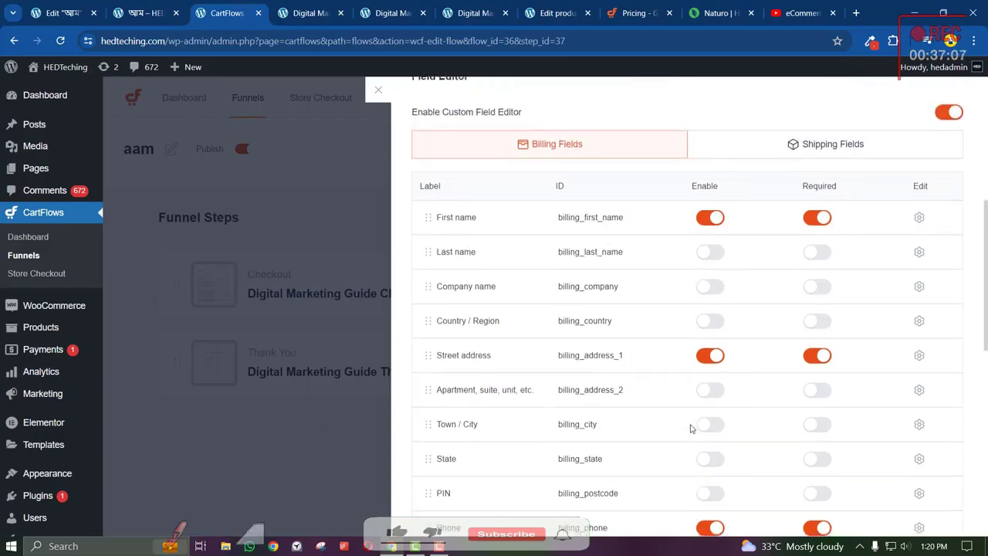
pyautogui.scroll(-5, 656, 212)
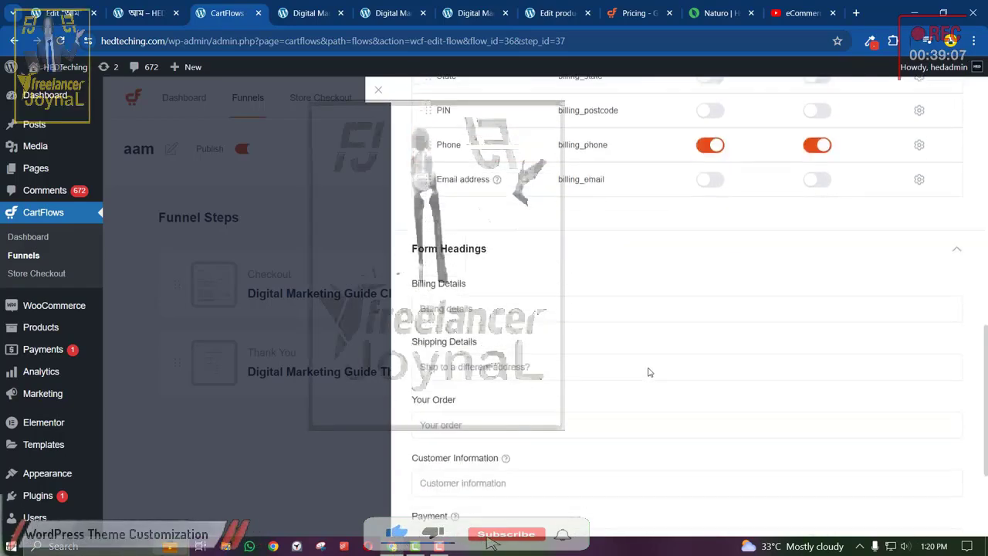
pyautogui.scroll(10, 649, 372)
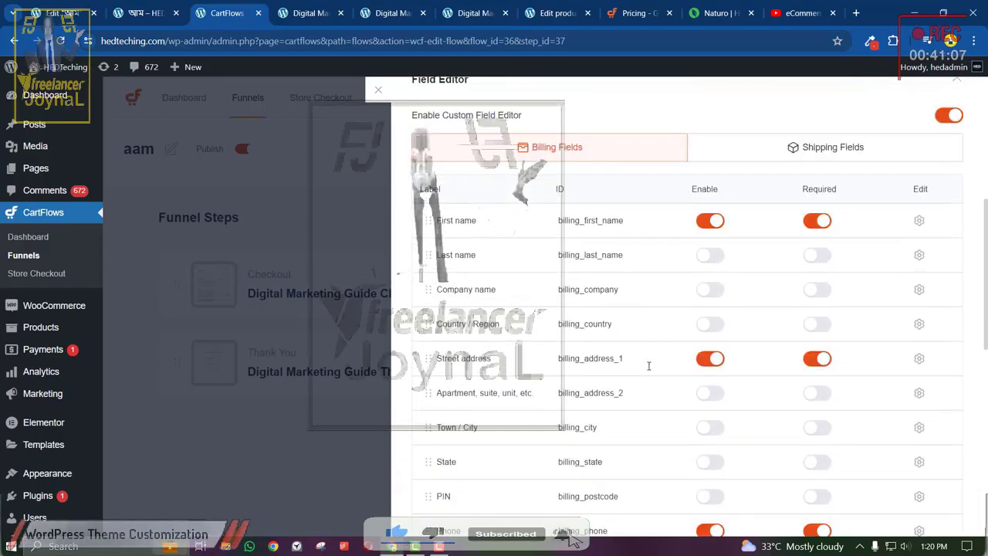
pyautogui.scroll(3, 660, 342)
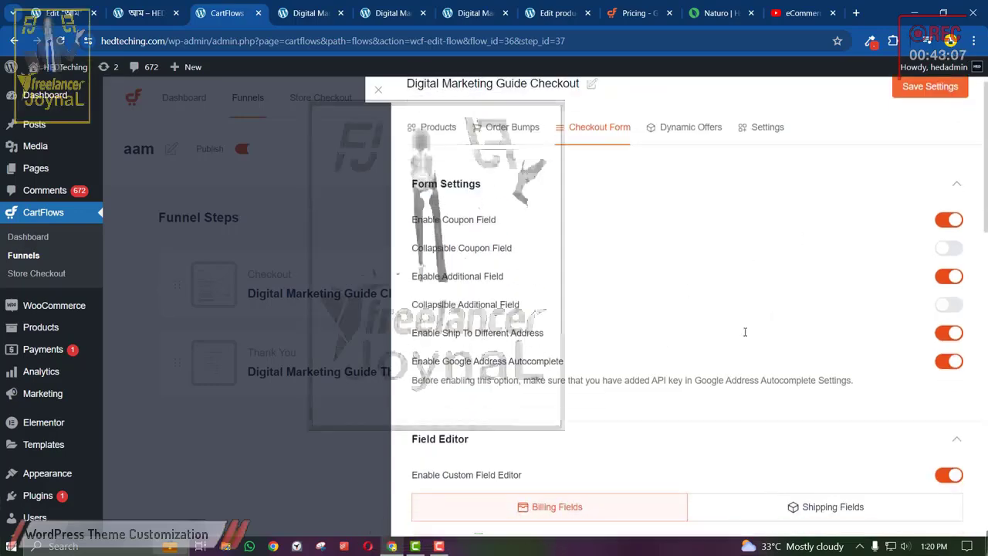
# Collapse the Field Editor section and save the checkout step's settings.
pyautogui.scroll(-5, 737, 324)
pyautogui.click(796, 135)
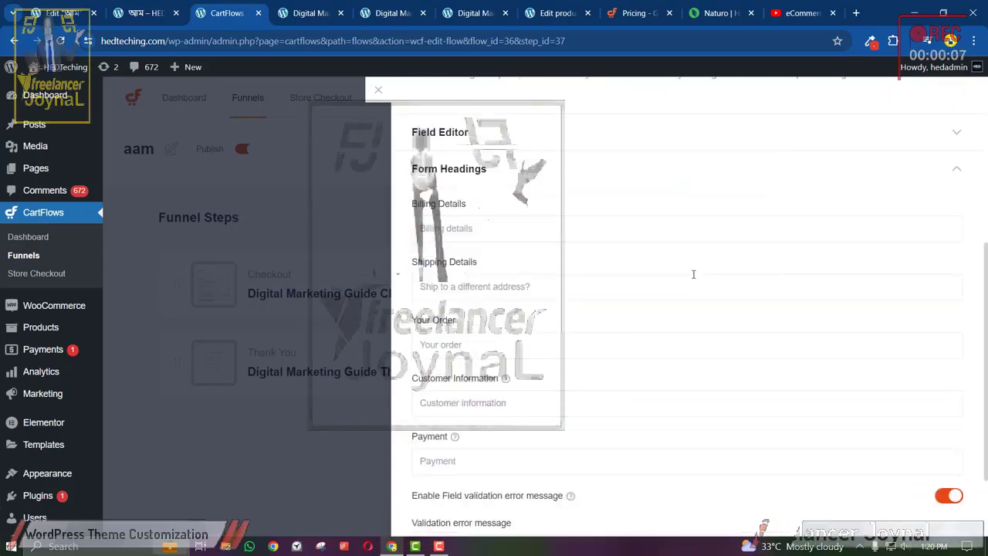
pyautogui.scroll(5, 693, 274)
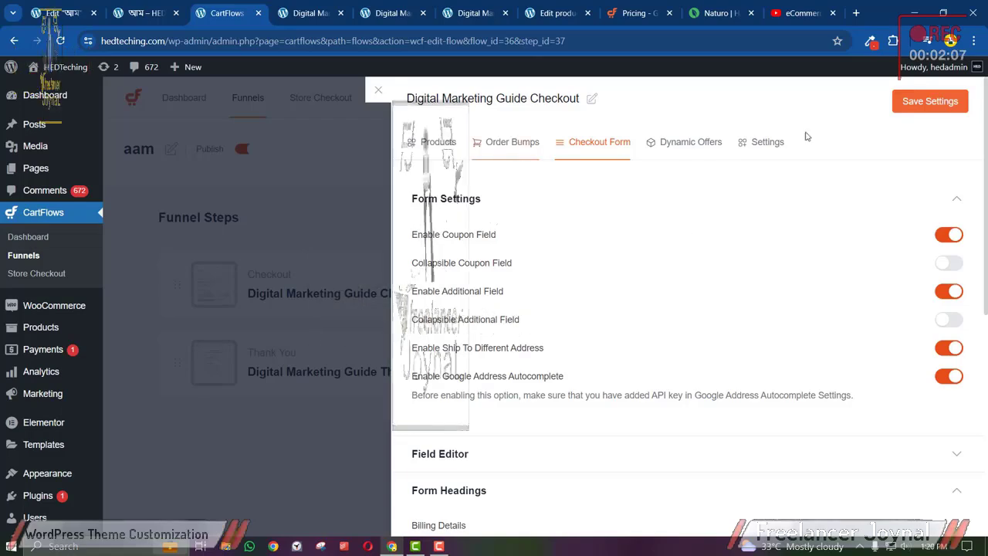
pyautogui.click(930, 101)
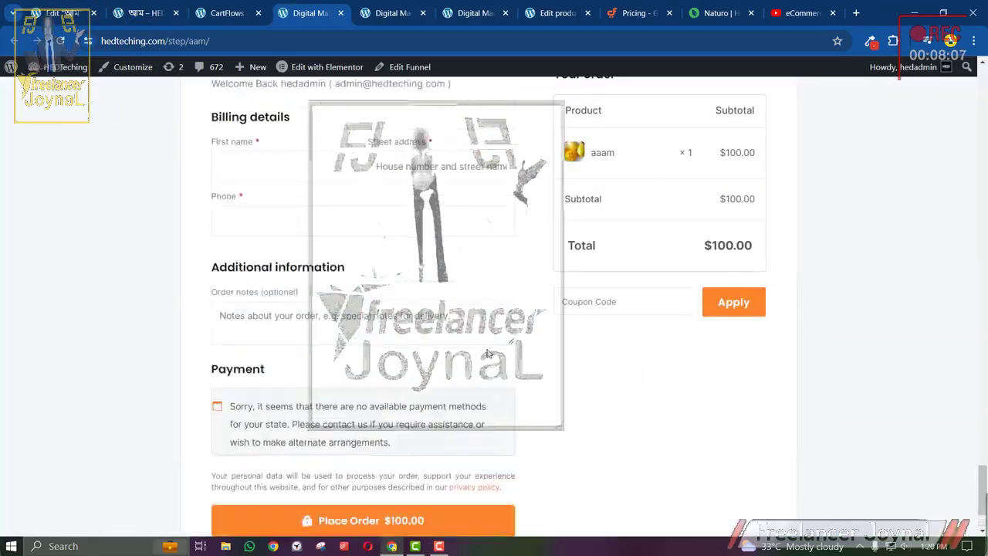
# Check the billing form and its required-field validation on the live checkout page, and return to the checkout form settings.
pyautogui.scroll(-2, 276, 182)
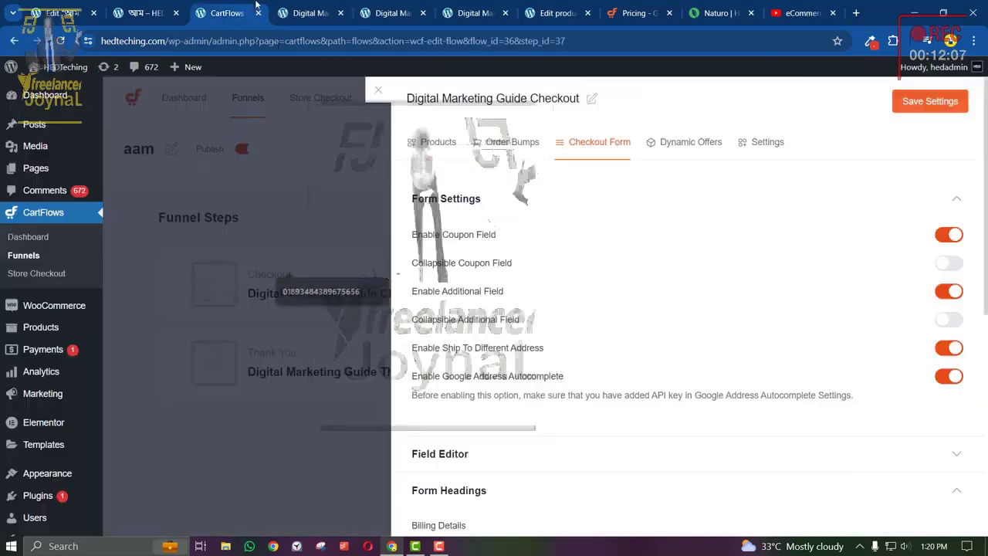
pyautogui.click(309, 13)
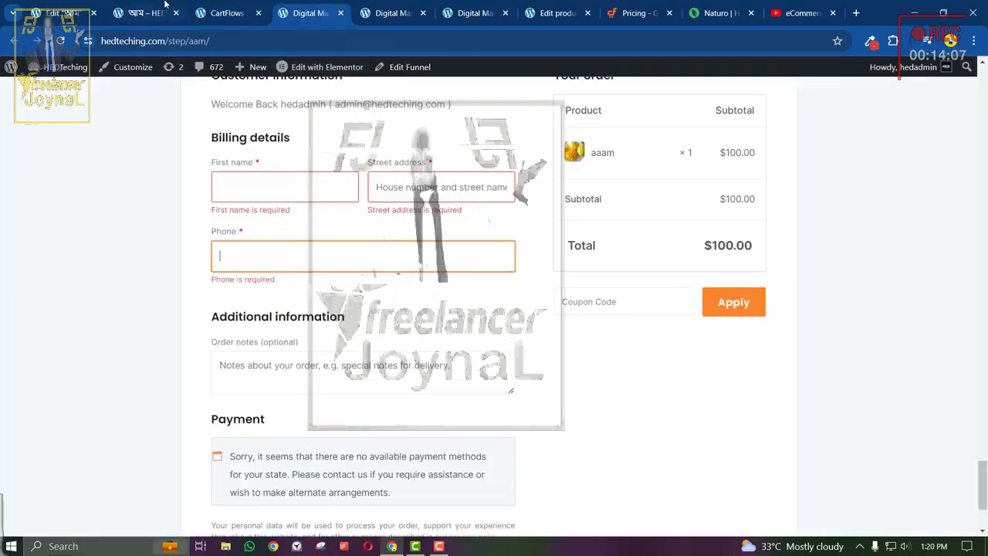
pyautogui.click(227, 13)
pyautogui.scroll(-5, 541, 232)
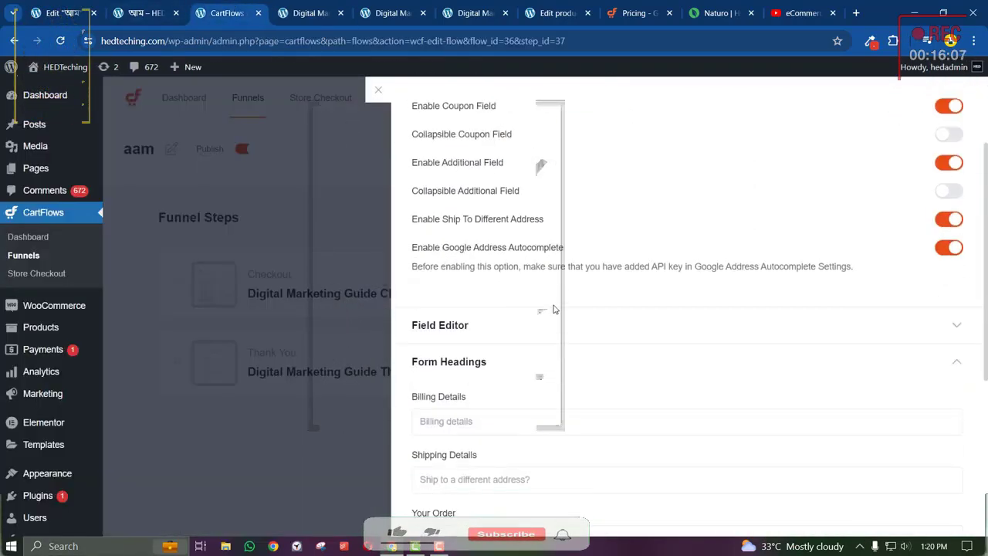
pyautogui.scroll(2, 554, 309)
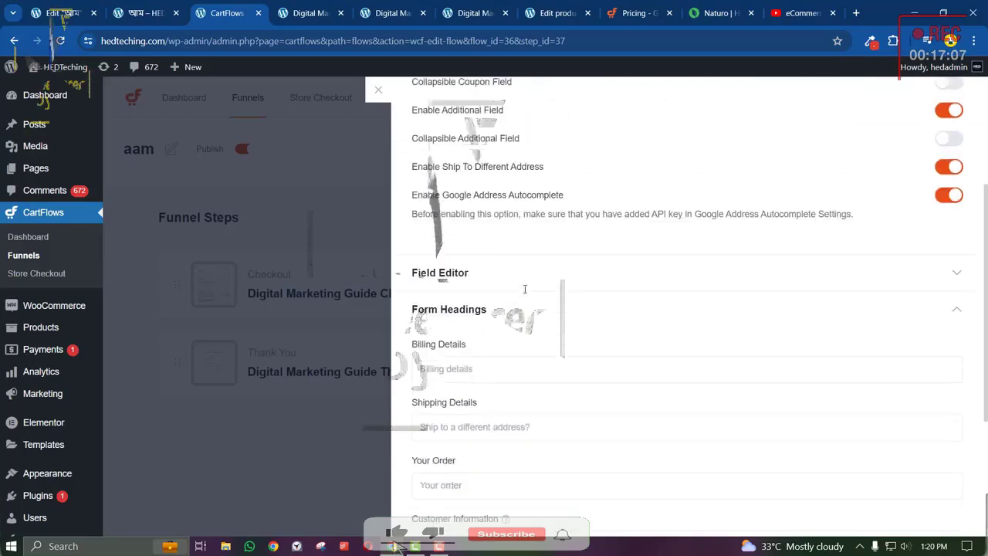
# Expand the Field Editor section of the checkout form settings and set the first name billing field's width to 100%.
pyautogui.scroll(3, 525, 289)
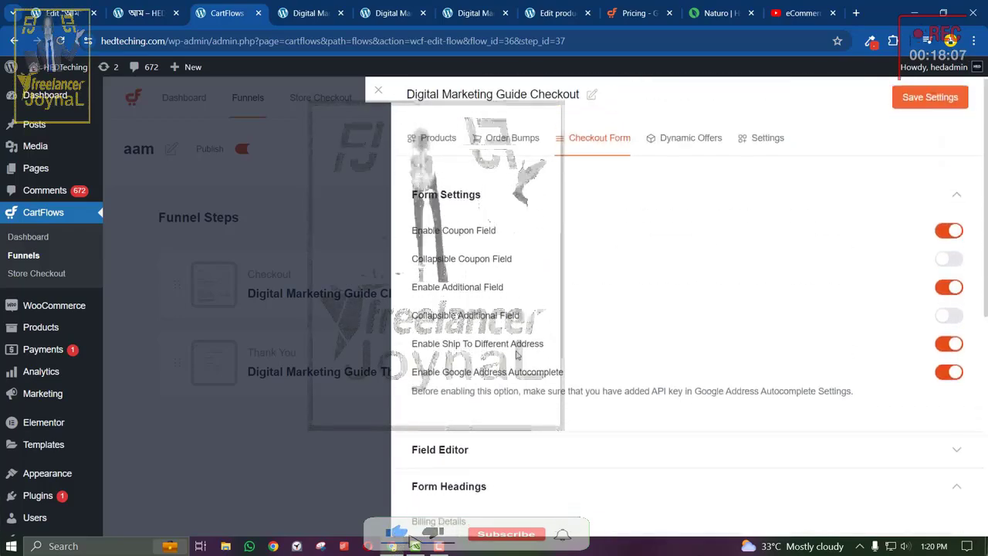
pyautogui.scroll(-6, 516, 365)
pyautogui.scroll(-2, 516, 364)
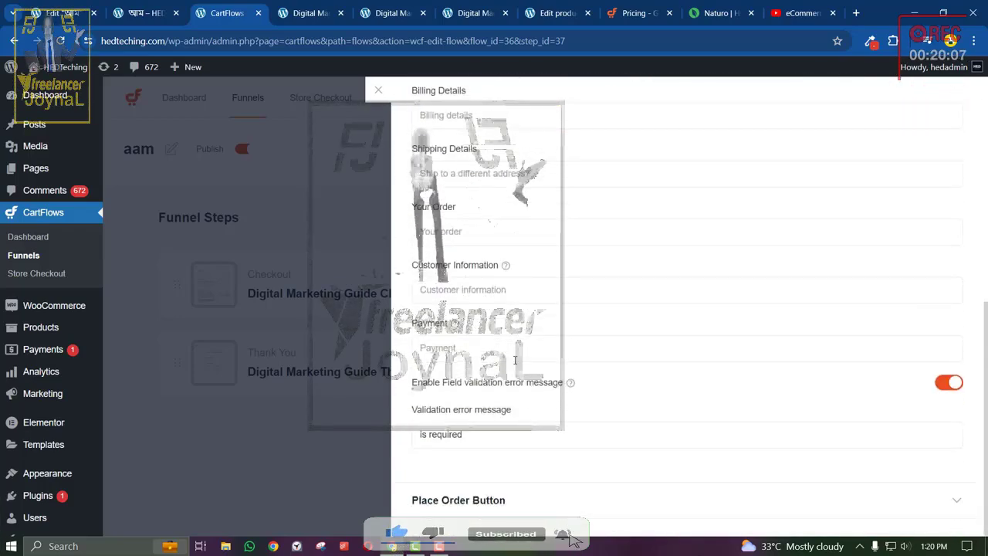
pyautogui.scroll(7, 515, 360)
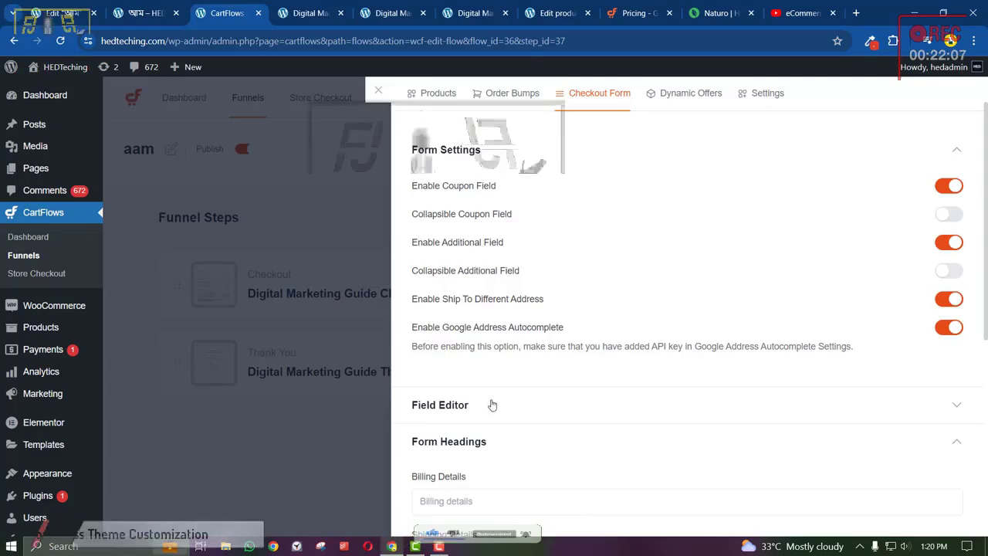
pyautogui.click(492, 404)
pyautogui.scroll(-5, 819, 249)
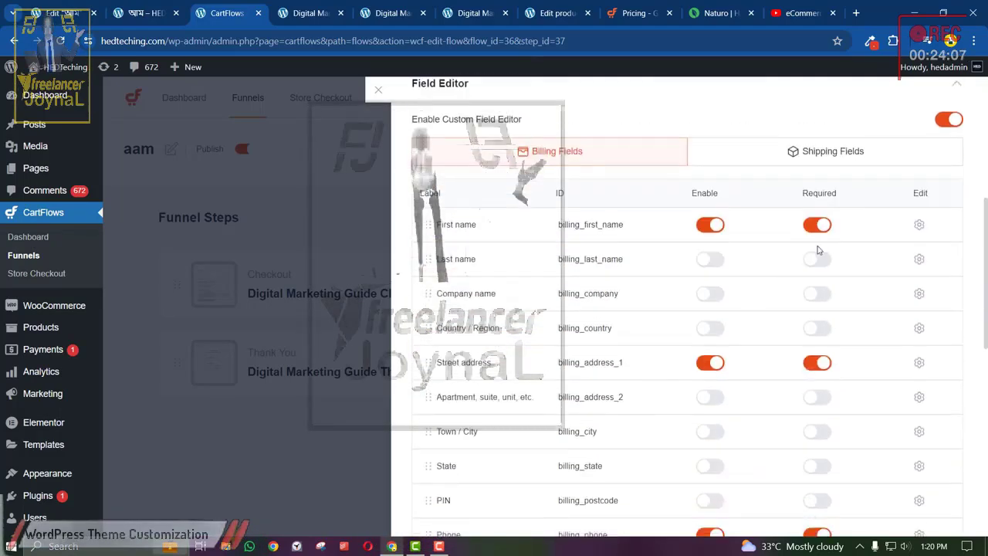
pyautogui.click(919, 225)
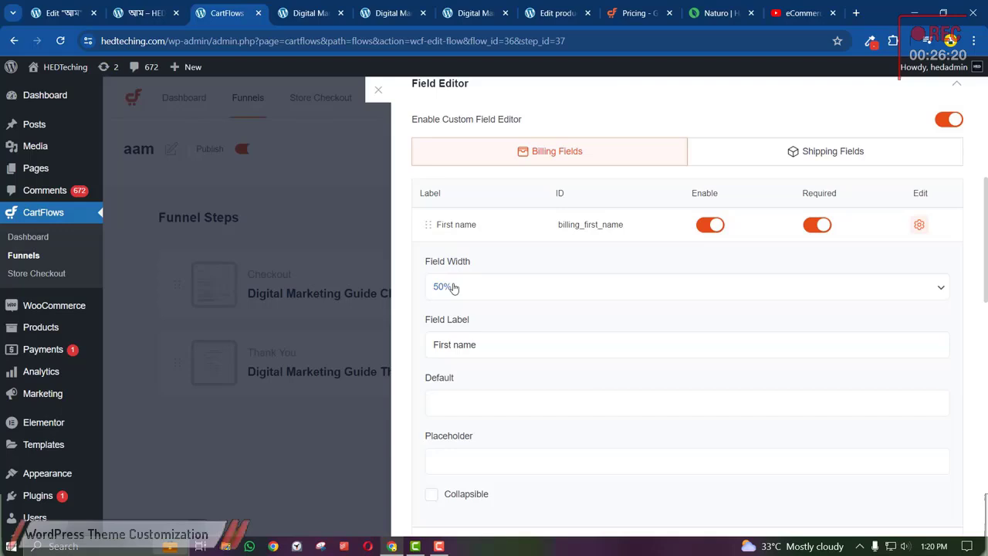
pyautogui.click(453, 286)
pyautogui.click(455, 329)
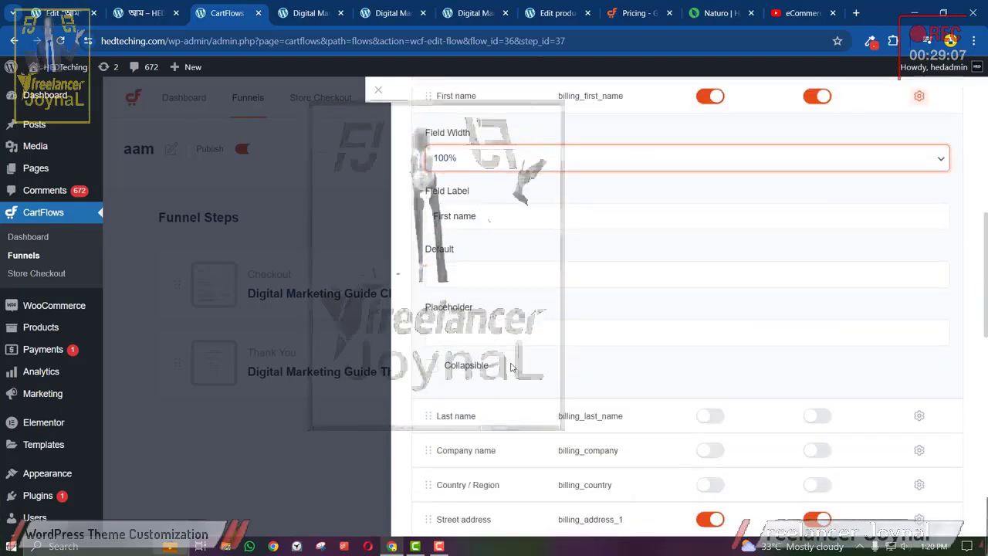
pyautogui.scroll(3, 511, 368)
# Clear the label text of the first name billing field.
pyautogui.click(476, 340)
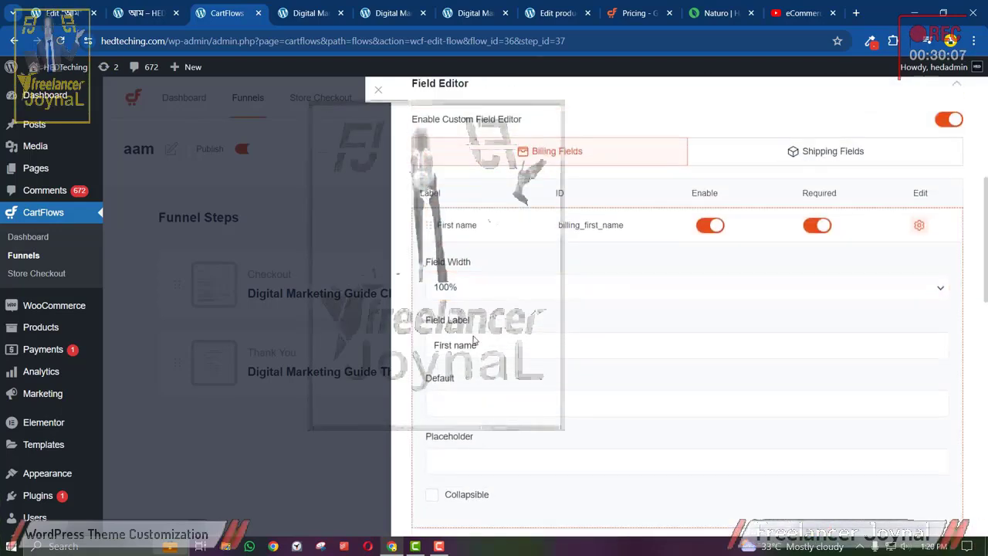
pyautogui.tripleClick(470, 341)
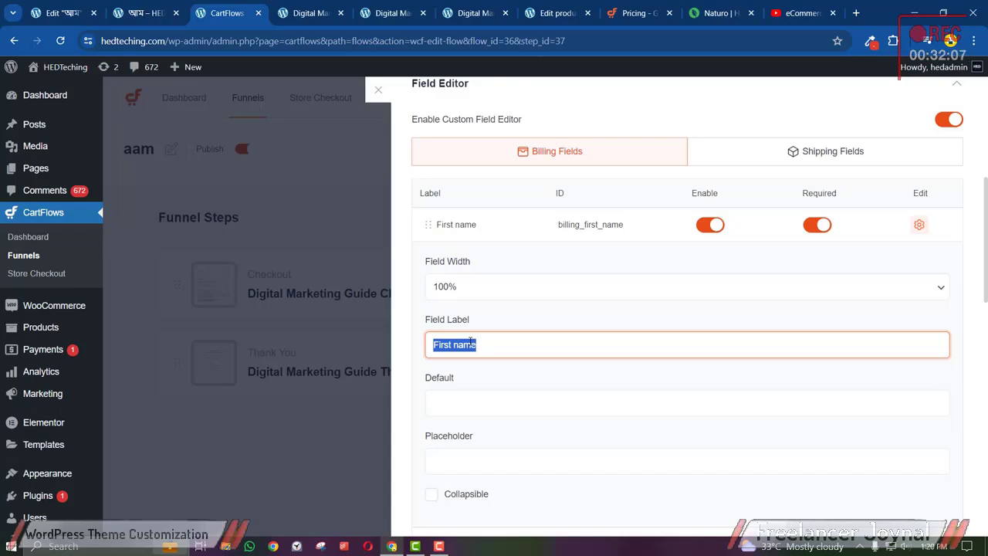
pyautogui.write('a')
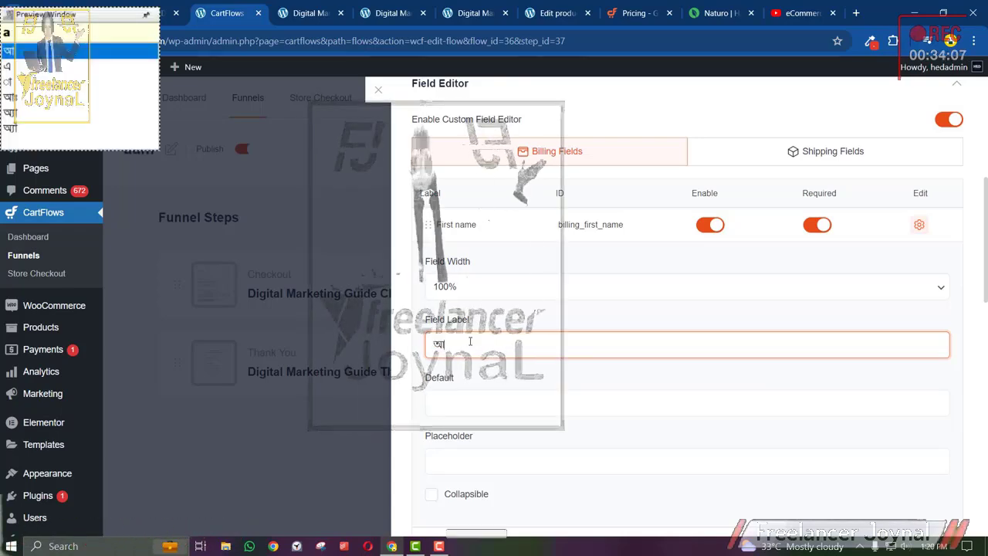
pyautogui.press('BackSpace')
pyautogui.write('n')
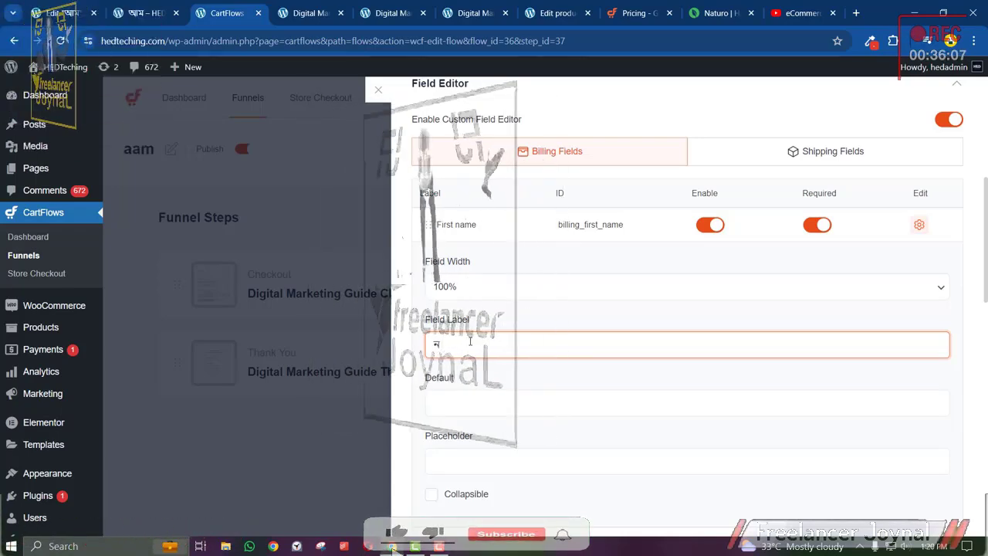
pyautogui.press('BackSpace')
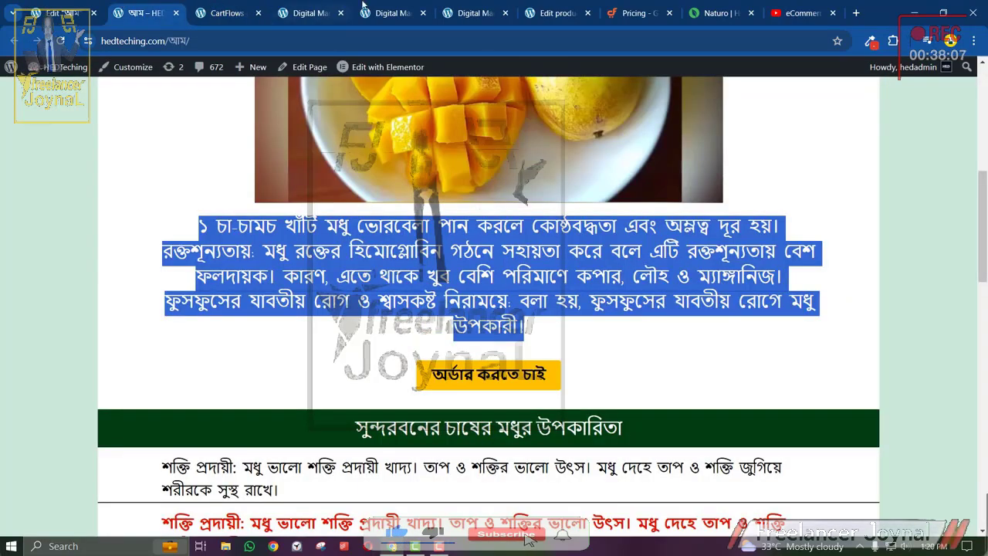
# Copy the label "নাম (Name)*" from the Naturo order form and paste it as the first name field's label in CartFlows.
pyautogui.click(697, 5)
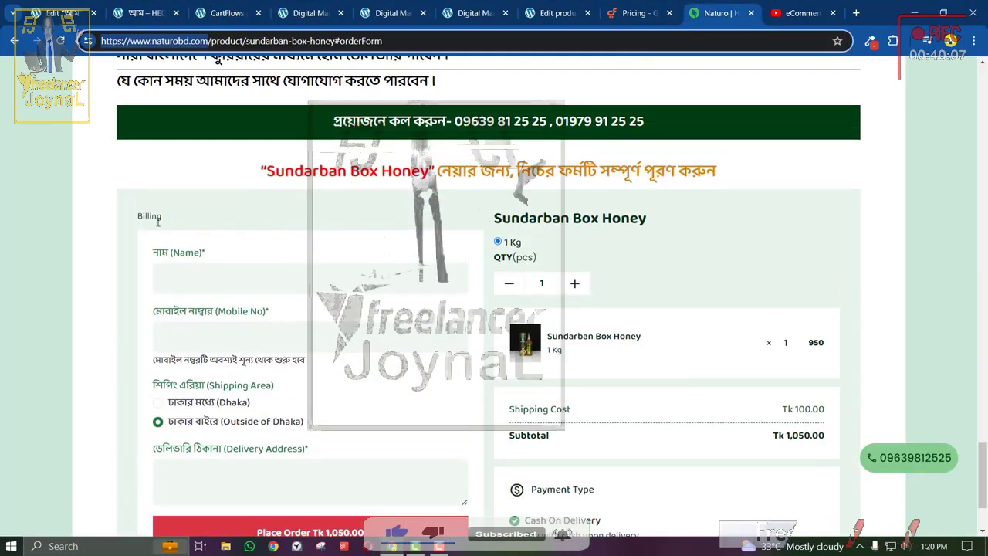
pyautogui.tripleClick(170, 252)
pyautogui.rightClick(170, 253)
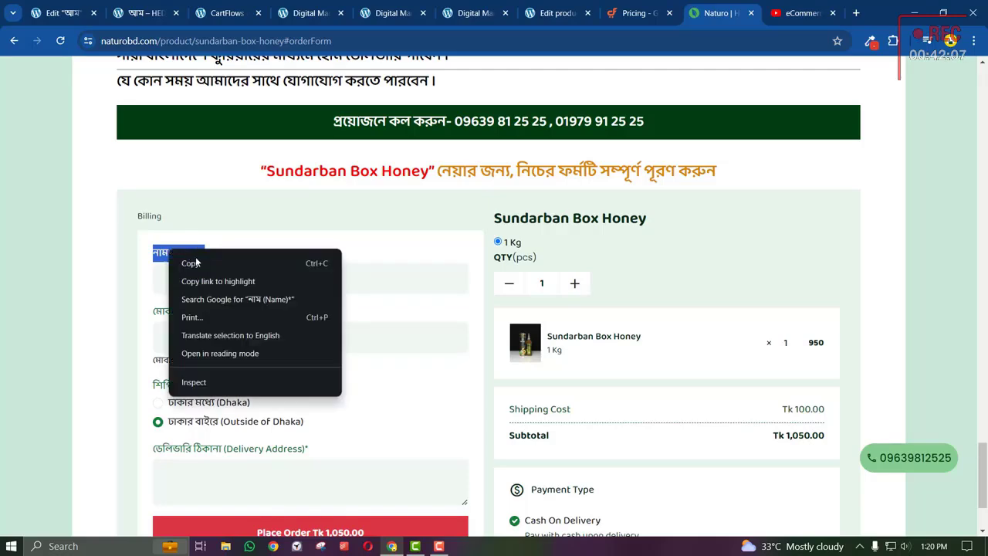
pyautogui.click(180, 5)
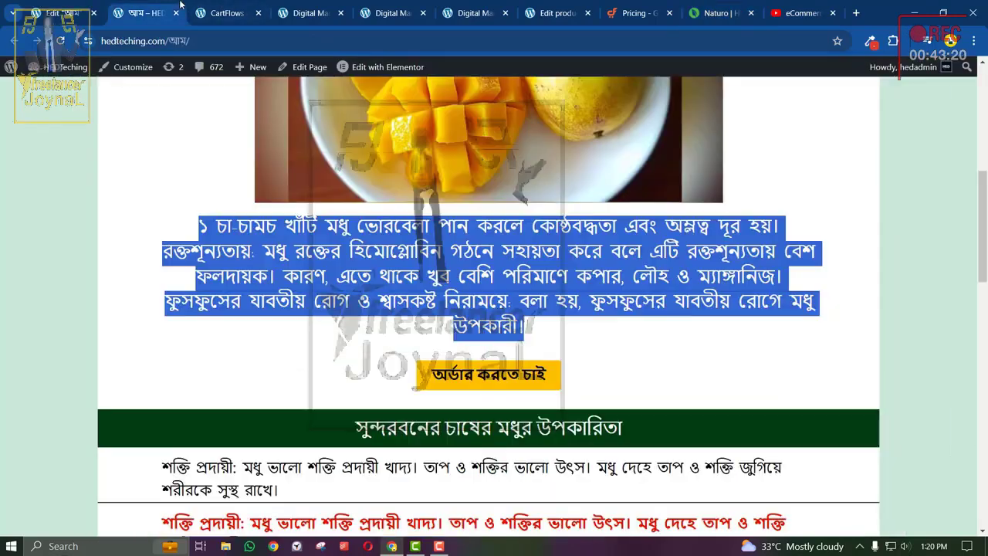
pyautogui.click(230, 4)
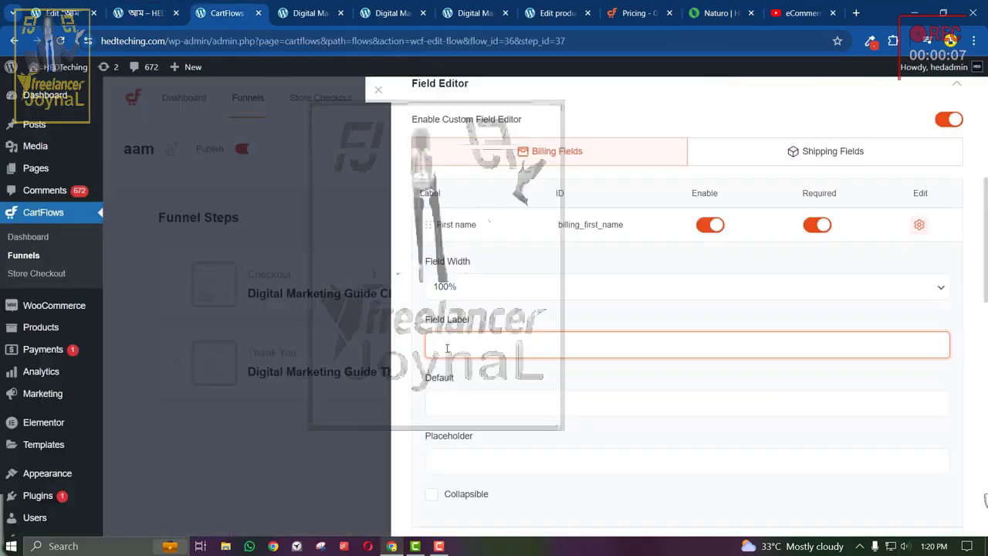
pyautogui.rightClick(447, 349)
pyautogui.click(485, 203)
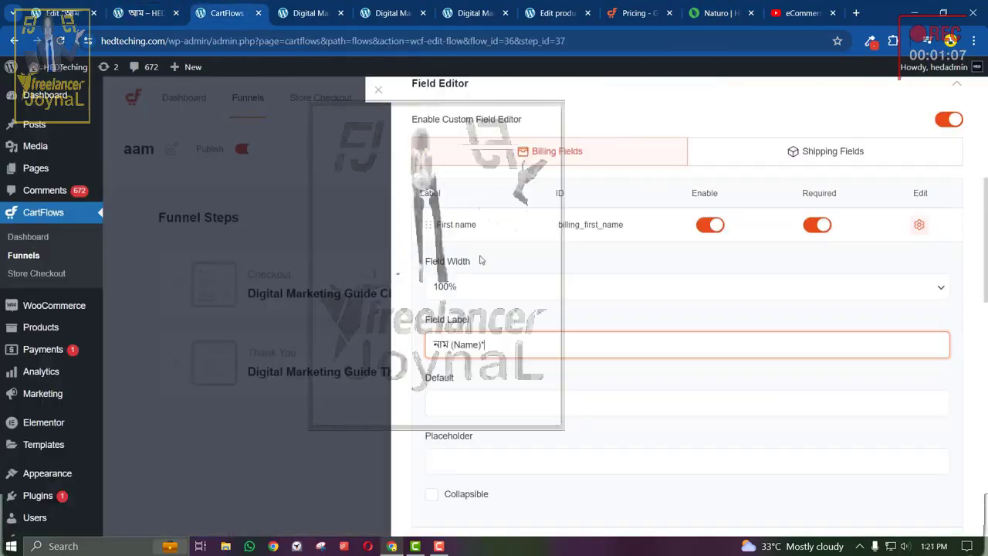
# Open the street address billing field's options and set its field width to 100%.
pyautogui.scroll(-3, 461, 372)
pyautogui.scroll(-2, 462, 371)
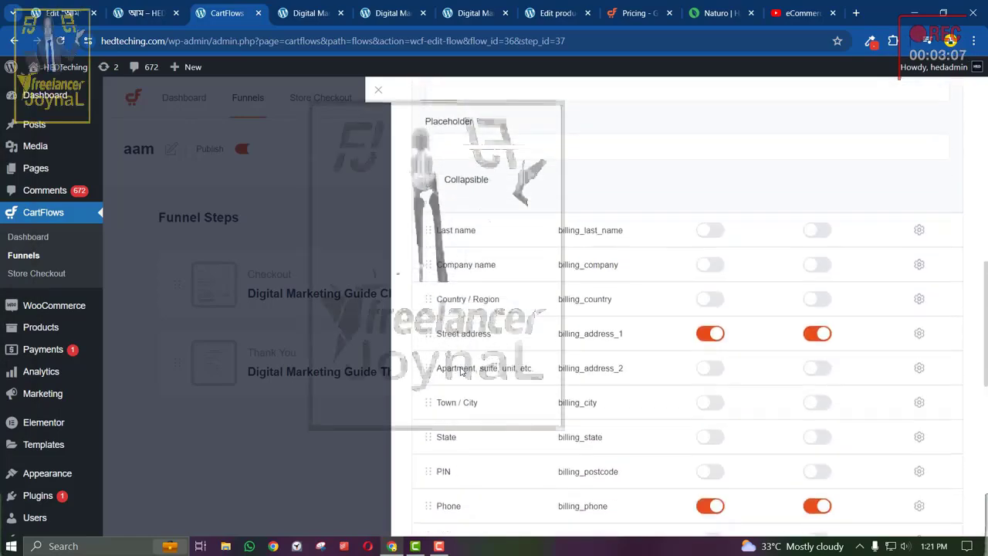
pyautogui.scroll(1, 462, 371)
pyautogui.scroll(-1, 558, 361)
pyautogui.scroll(-1, 572, 348)
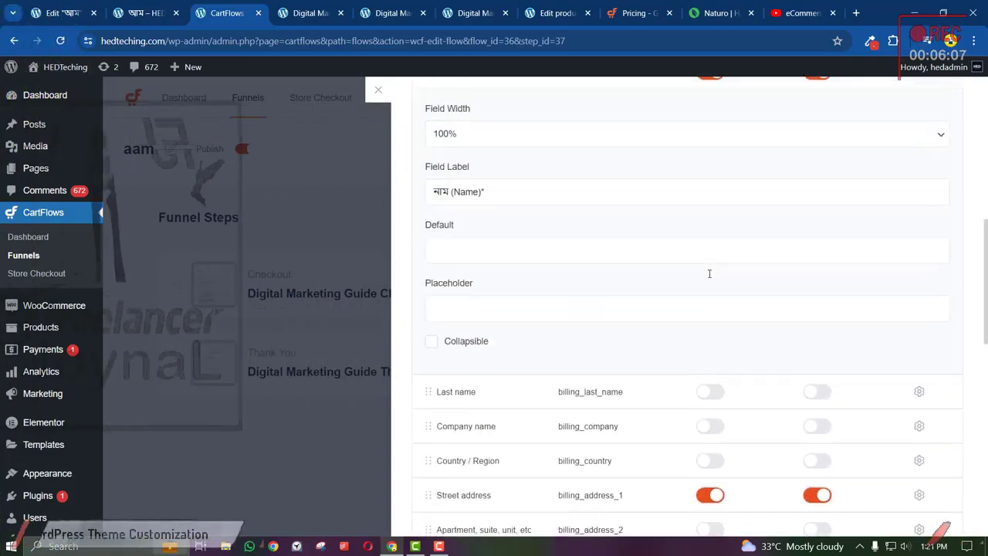
pyautogui.scroll(2, 695, 273)
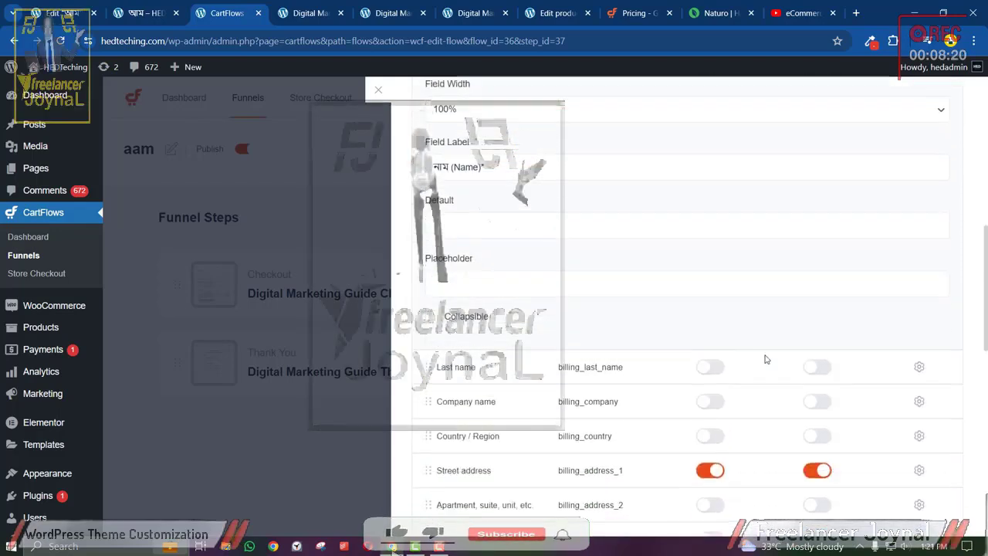
pyautogui.scroll(-1, 849, 324)
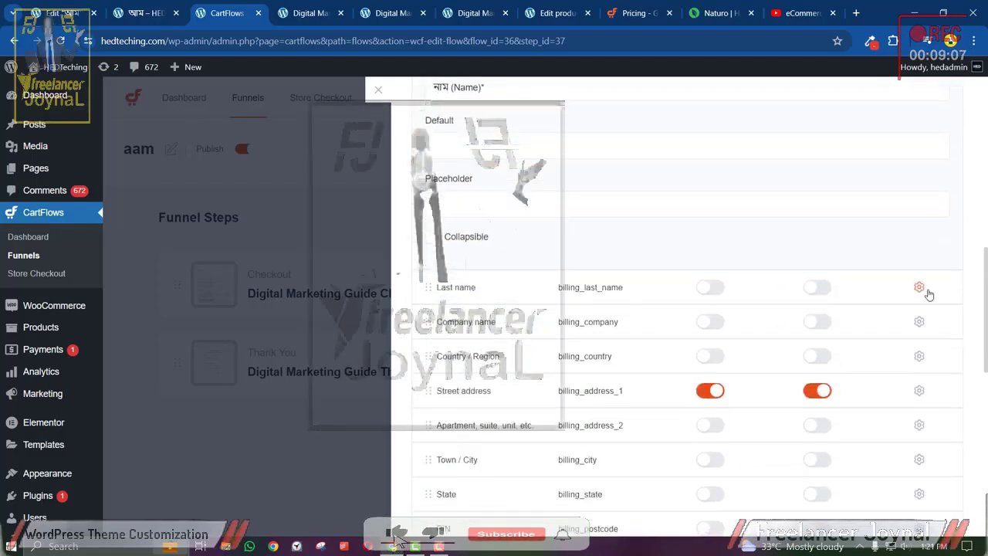
pyautogui.click(919, 289)
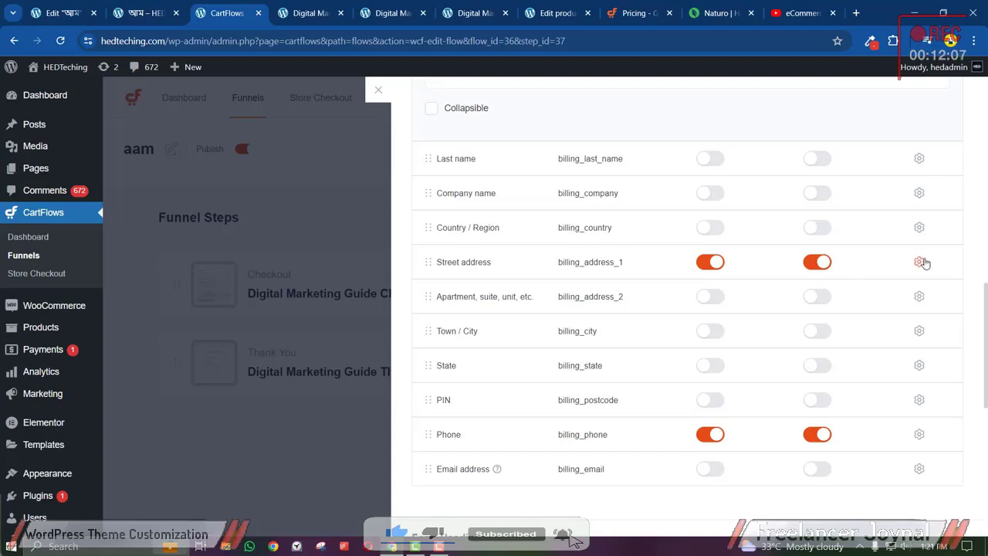
pyautogui.click(919, 261)
pyautogui.scroll(-1, 695, 309)
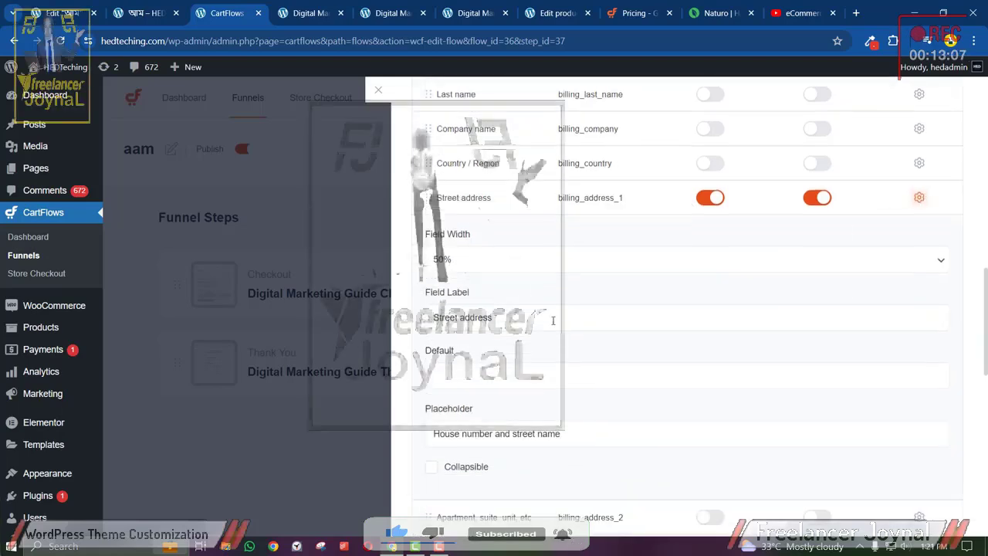
pyautogui.click(456, 260)
pyautogui.click(459, 301)
pyautogui.click(468, 317)
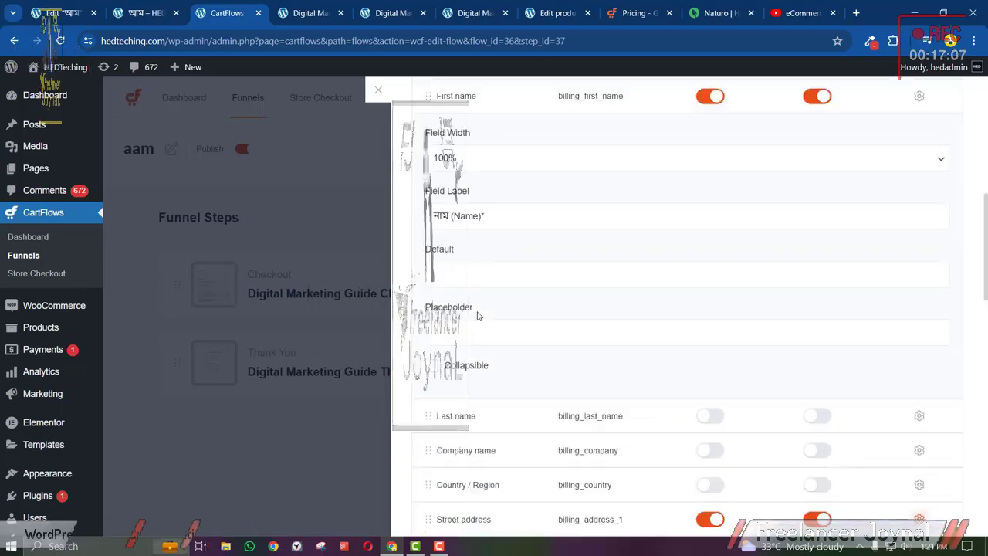
# Copy the label "মোবাইল নাম্বার (Mobile No)*" from the Naturo order form and check the street address field on the live checkout page.
pyautogui.scroll(3, 463, 270)
pyautogui.click(312, 22)
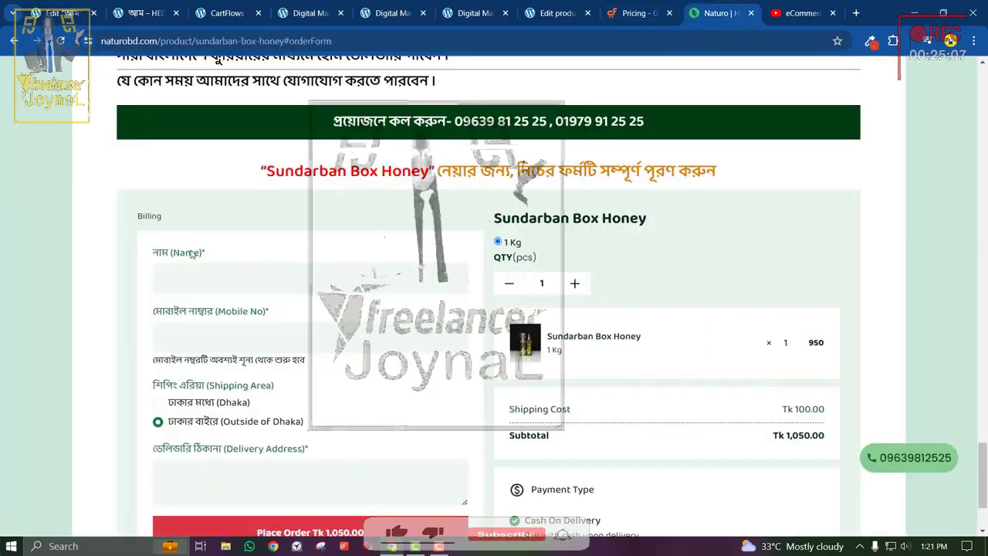
pyautogui.tripleClick(206, 312)
pyautogui.rightClick(206, 313)
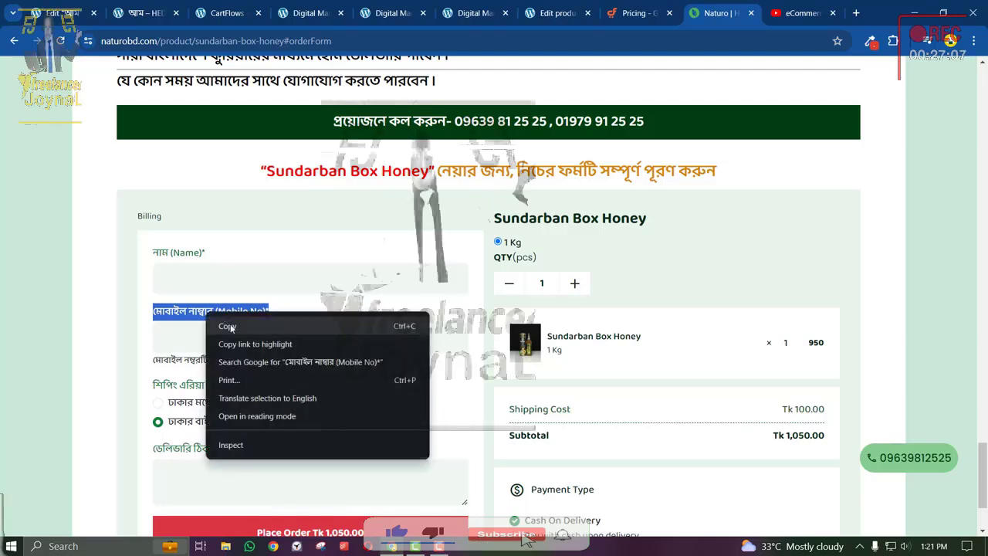
pyautogui.click(230, 327)
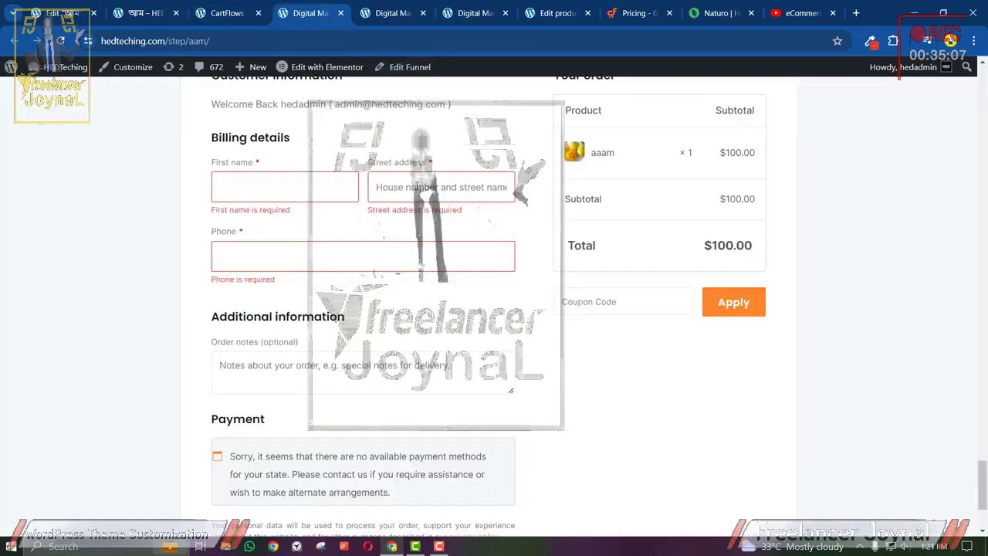
pyautogui.click(397, 187)
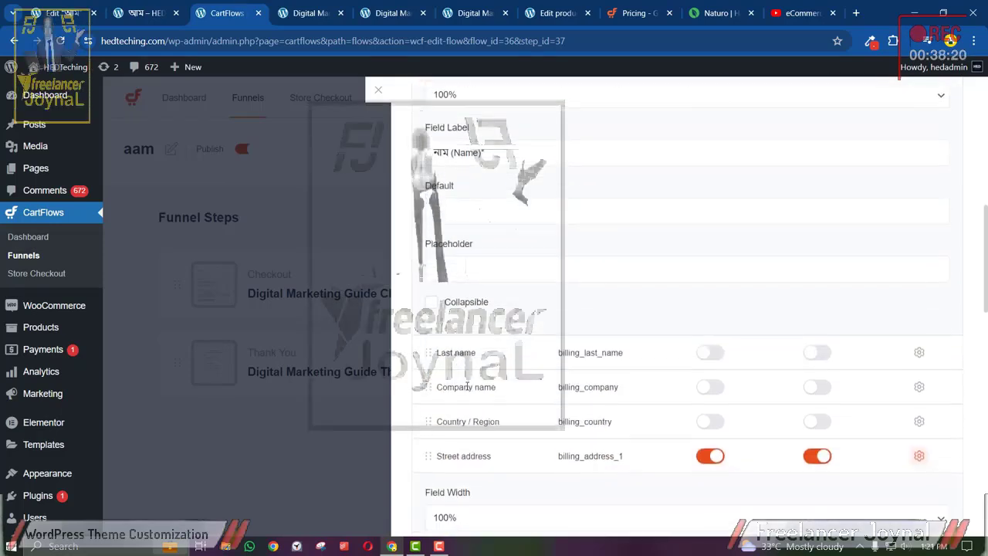
# Replace the street address billing field's label in CartFlows with the copied "মোবাইল নাম্বার (Mobile No)*".
pyautogui.scroll(-3, 463, 379)
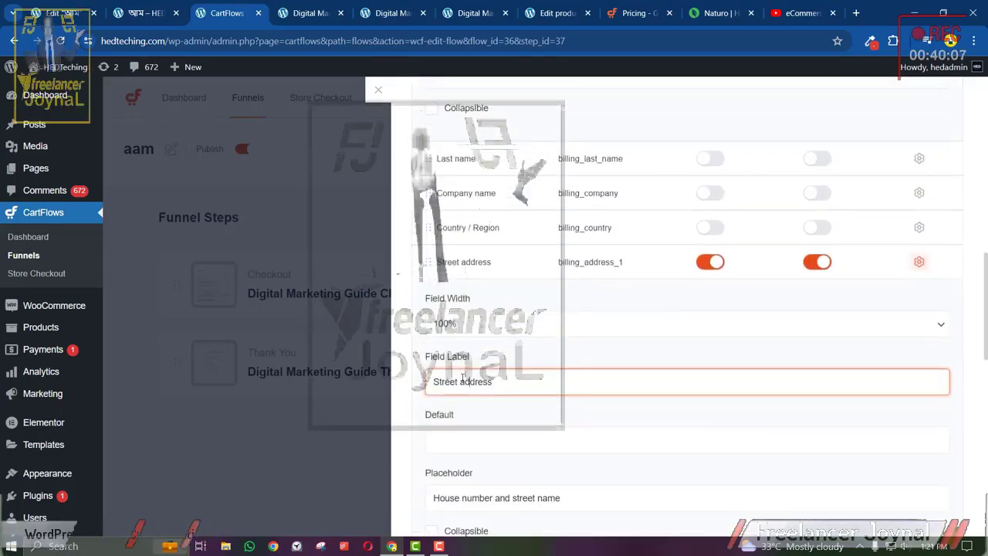
pyautogui.tripleClick(463, 382)
pyautogui.rightClick(463, 381)
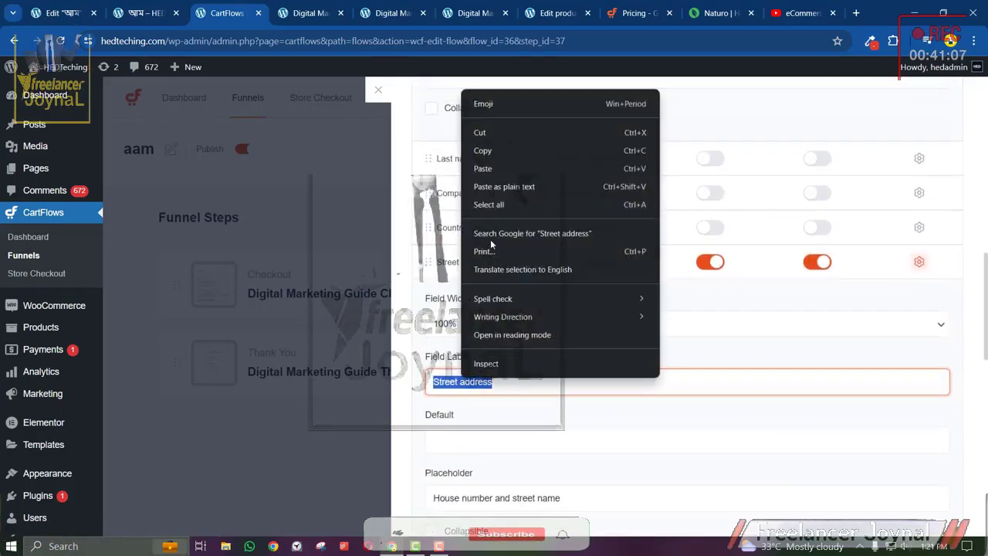
pyautogui.click(486, 165)
# Open the phone billing field's options and replace its label with the copied "মোবাইল নাম্বার (Mobile No)*".
pyautogui.scroll(-1, 494, 419)
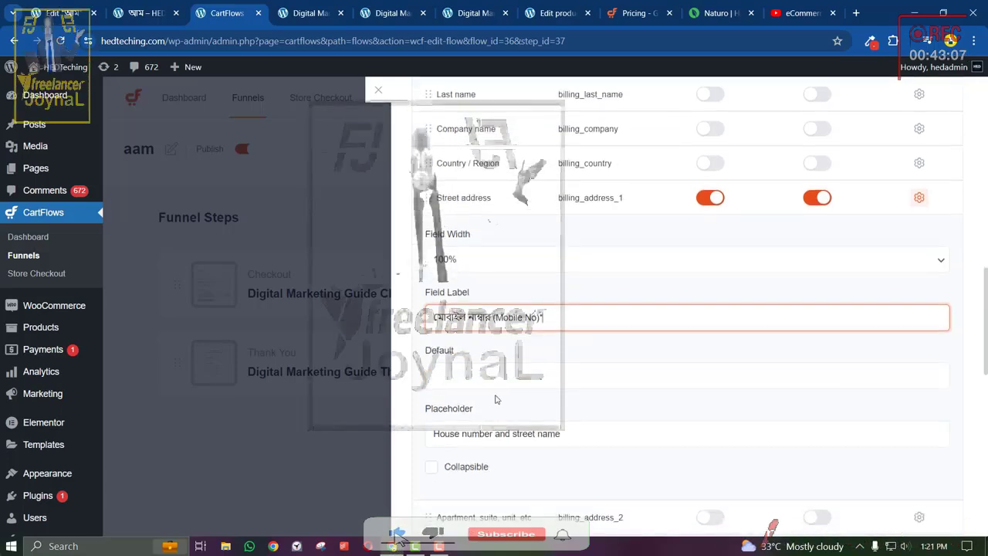
pyautogui.scroll(-4, 491, 340)
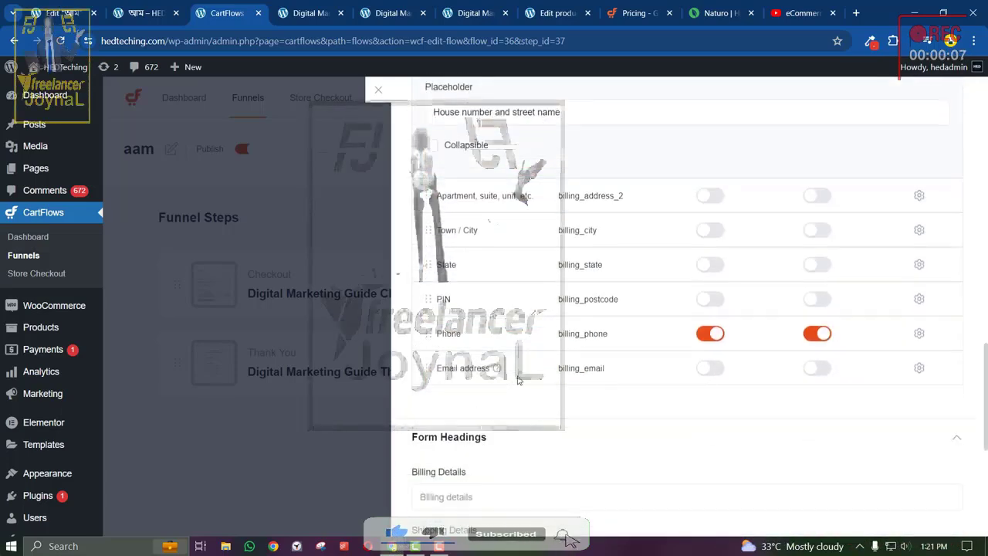
pyautogui.click(918, 334)
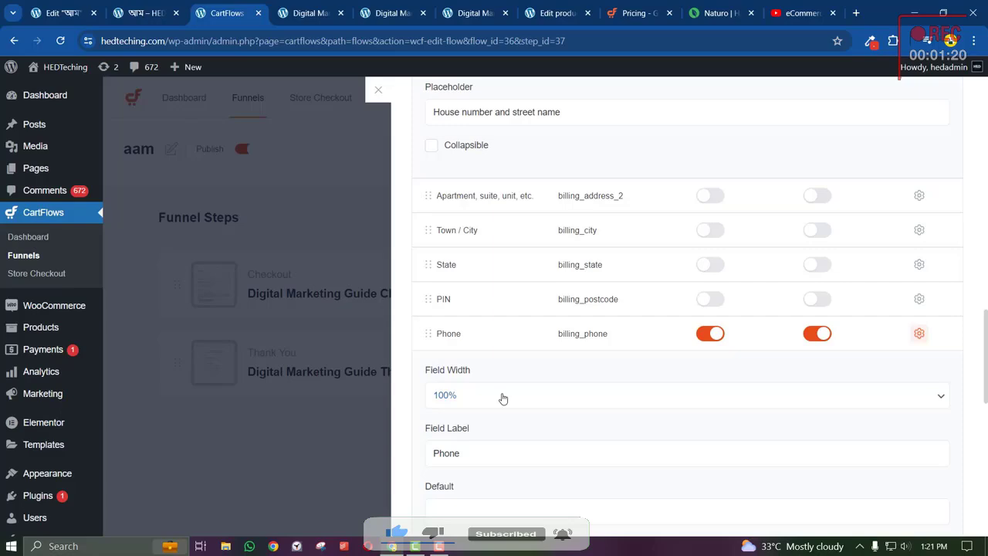
pyautogui.scroll(-2, 502, 398)
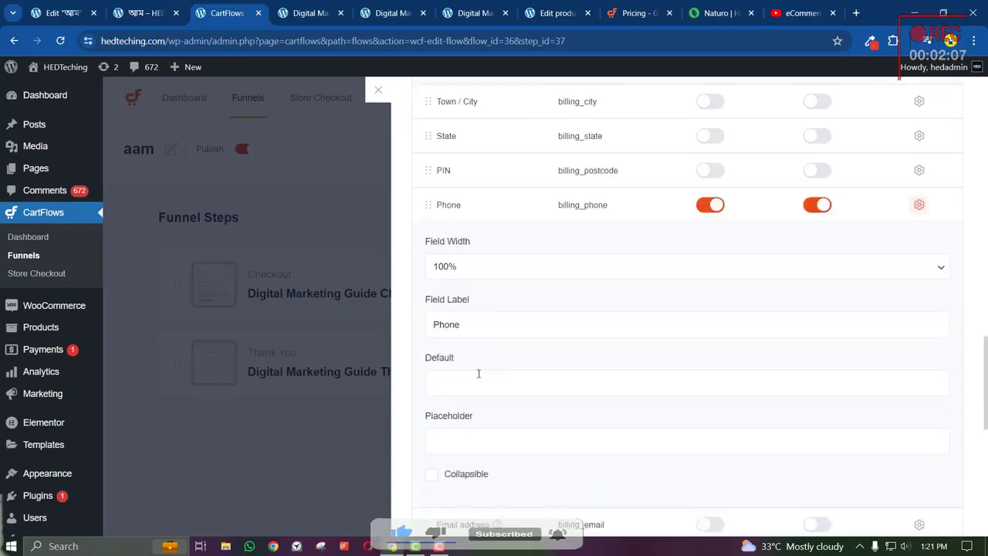
pyautogui.click(456, 324)
pyautogui.doubleClick(446, 324)
pyautogui.rightClick(457, 322)
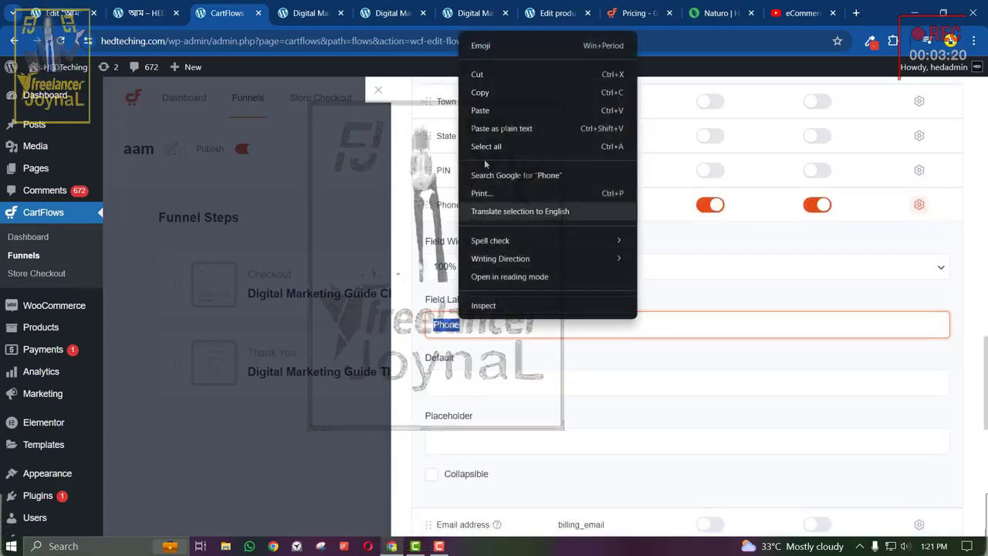
pyautogui.click(480, 110)
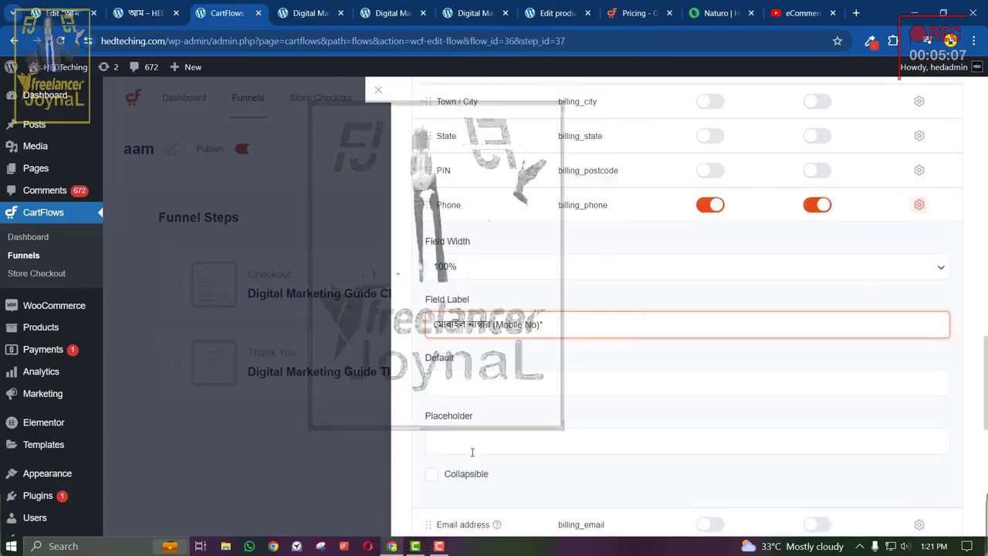
# Clear the "House number and street name" placeholder from the street address billing field in the CartFlows field editor.
pyautogui.click(472, 453)
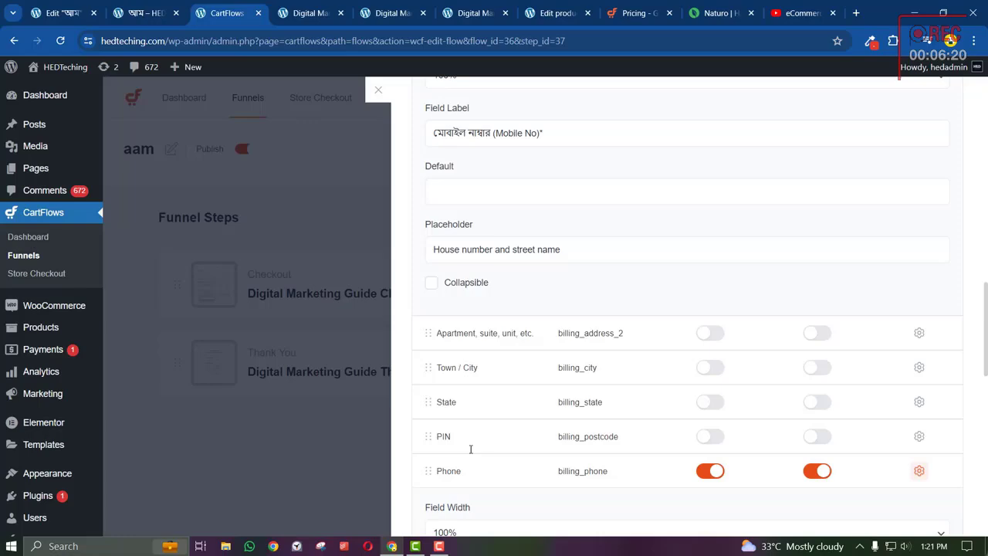
pyautogui.scroll(1, 494, 387)
pyautogui.tripleClick(509, 314)
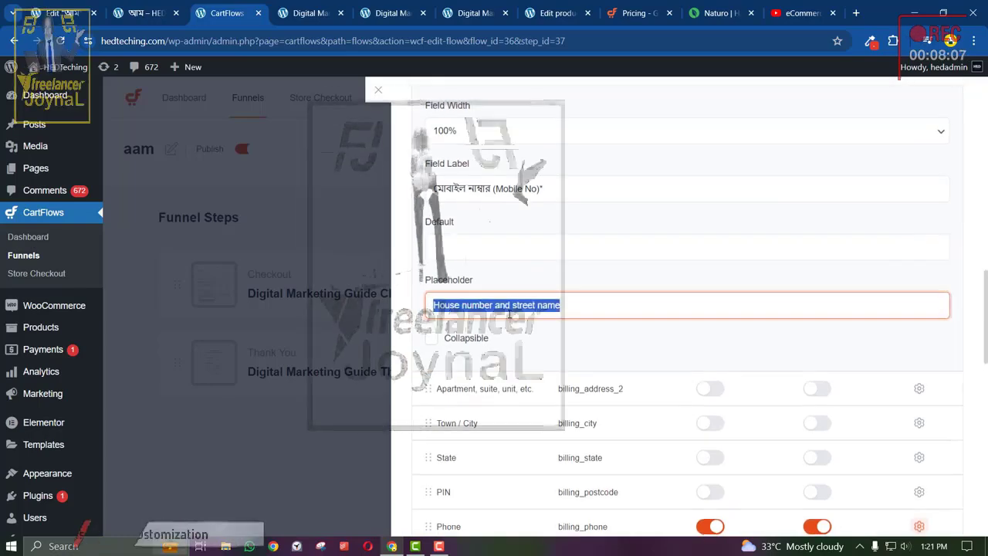
pyautogui.click(484, 192)
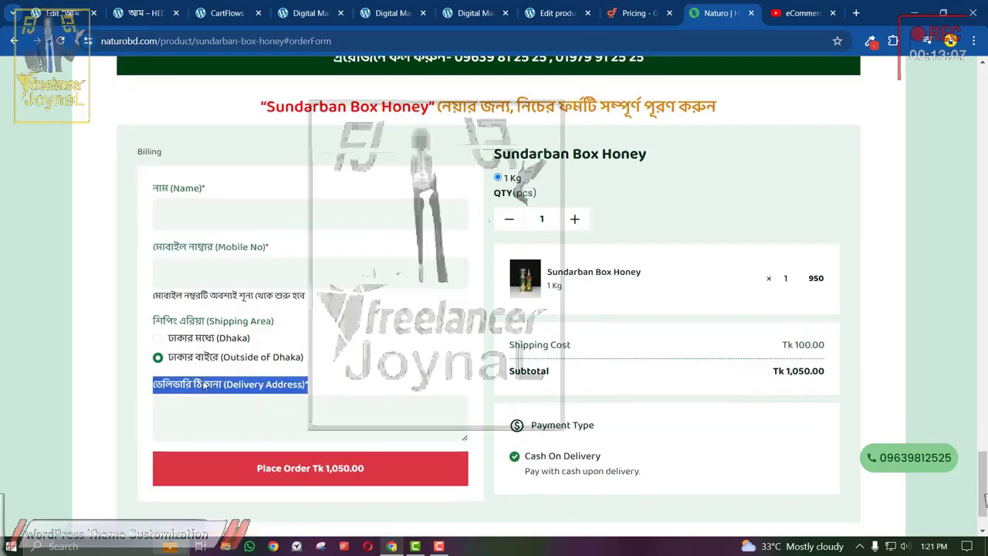
# Replace the first name billing field's label with "ডেলিভারি ঠিকানা (Delivery Address)*" copied from the Naturo order form, and save the checkout settings.
pyautogui.rightClick(205, 386)
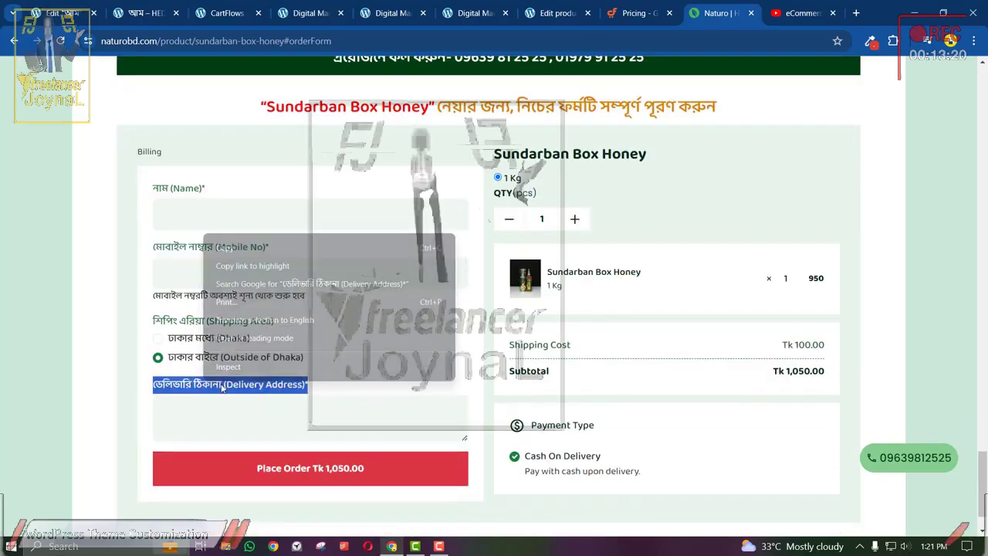
pyautogui.click(221, 244)
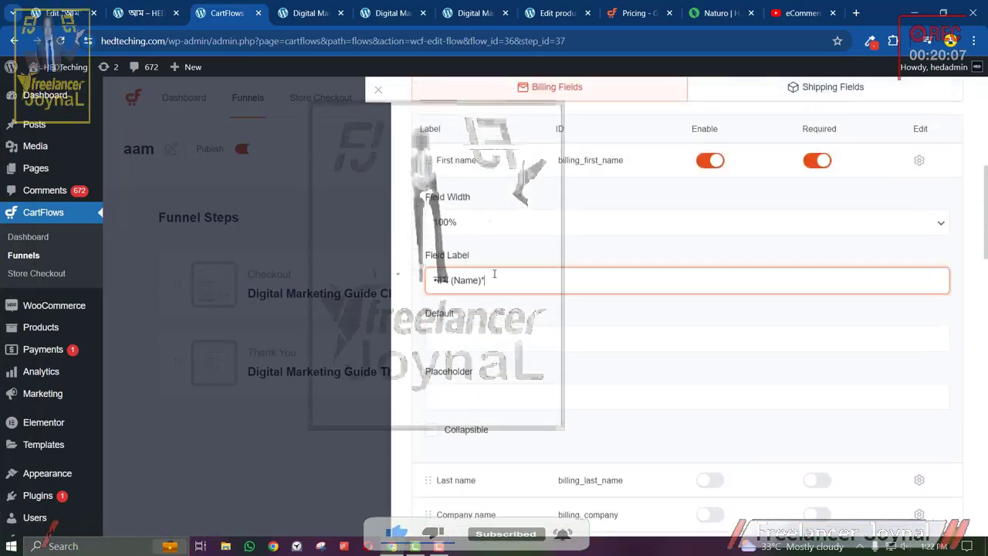
pyautogui.tripleClick(494, 273)
pyautogui.rightClick(491, 279)
pyautogui.click(525, 95)
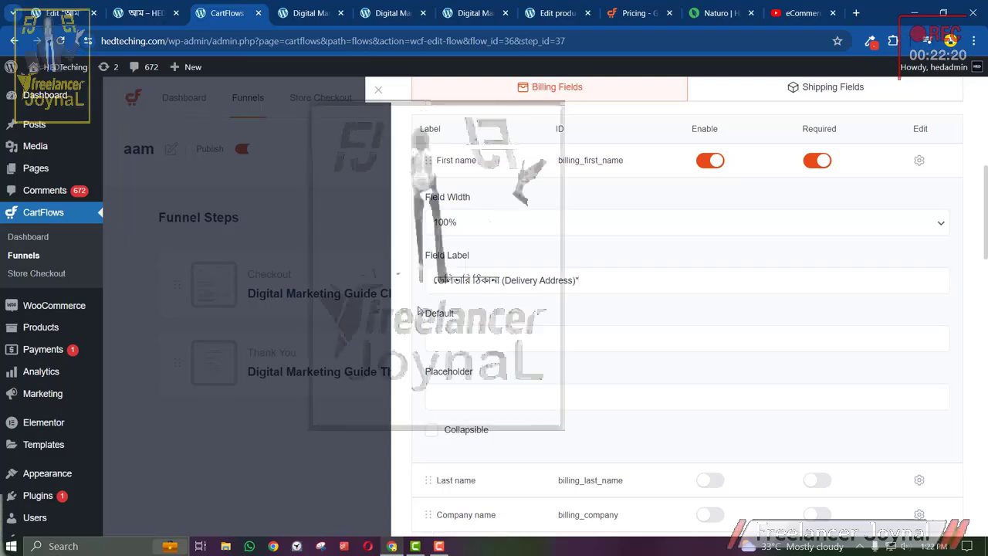
pyautogui.scroll(5, 797, 245)
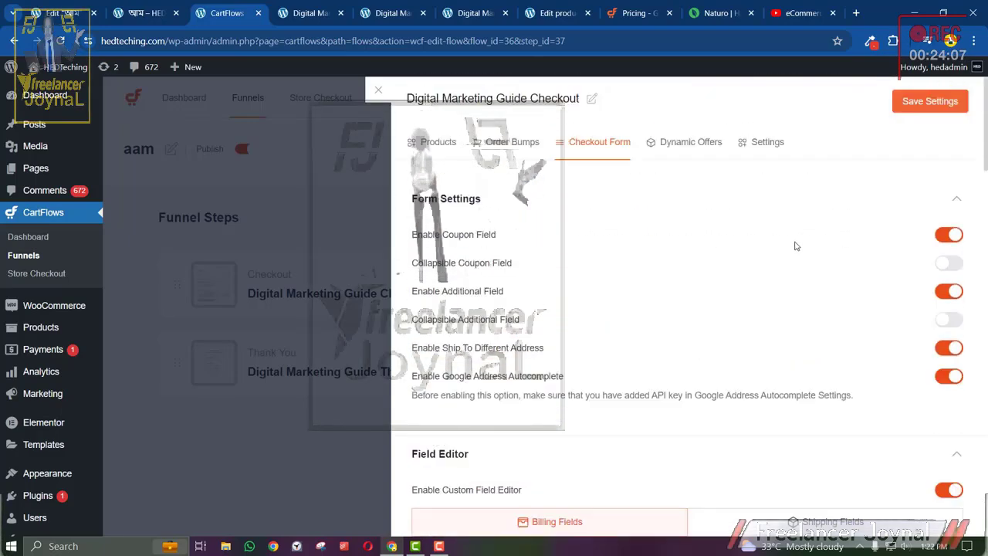
pyautogui.click(901, 103)
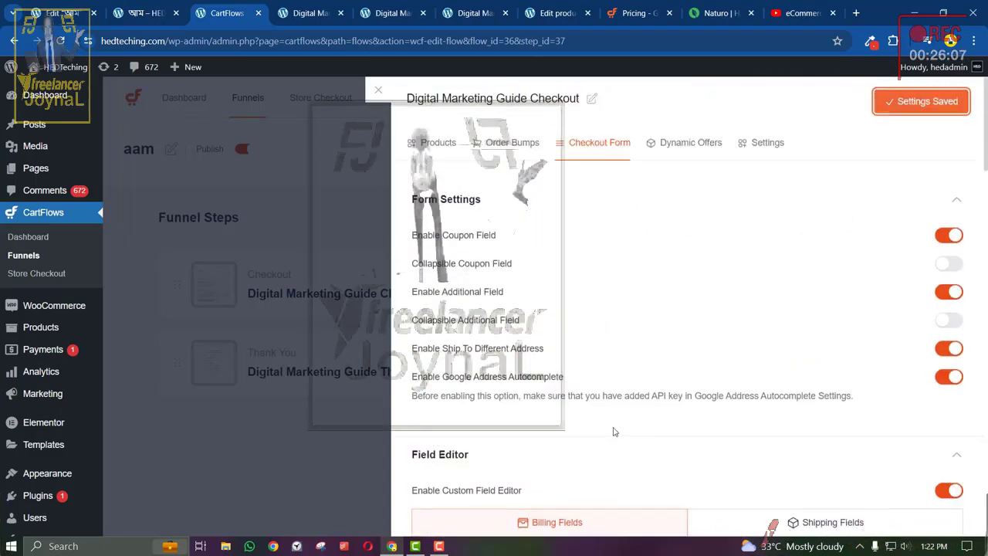
# Check the relabelled billing fields and their required-field validation on the live aam checkout page.
pyautogui.click(305, 13)
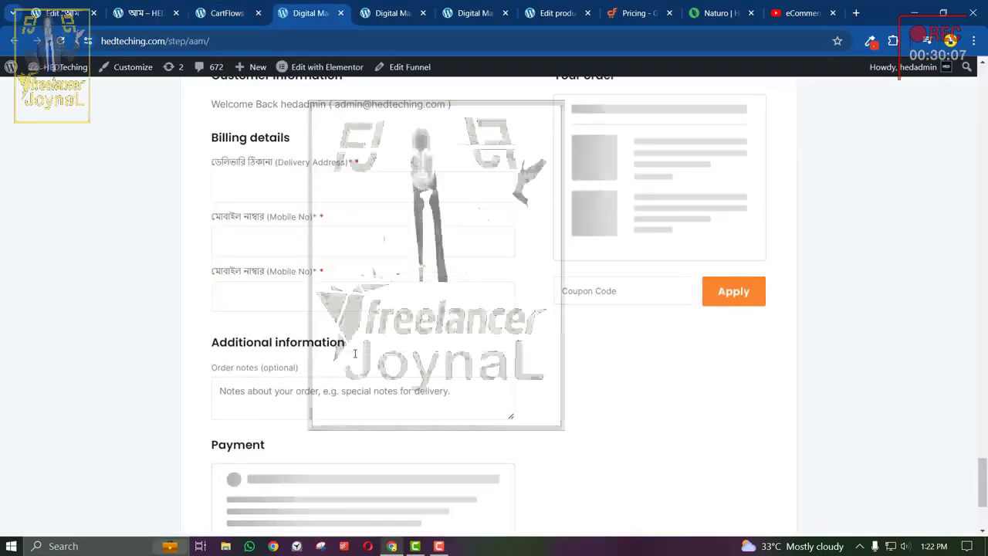
pyautogui.click(295, 261)
pyautogui.click(248, 317)
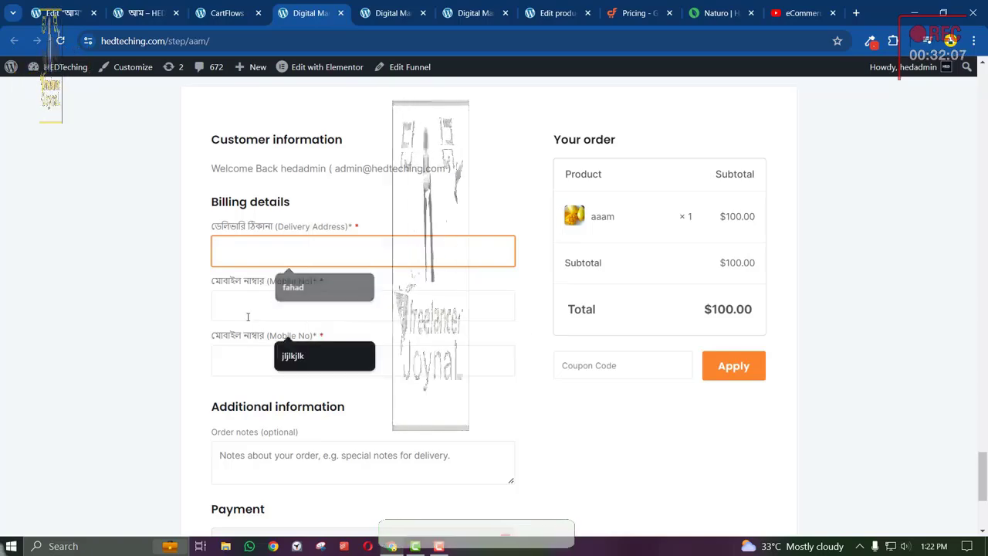
pyautogui.click(235, 368)
pyautogui.click(184, 358)
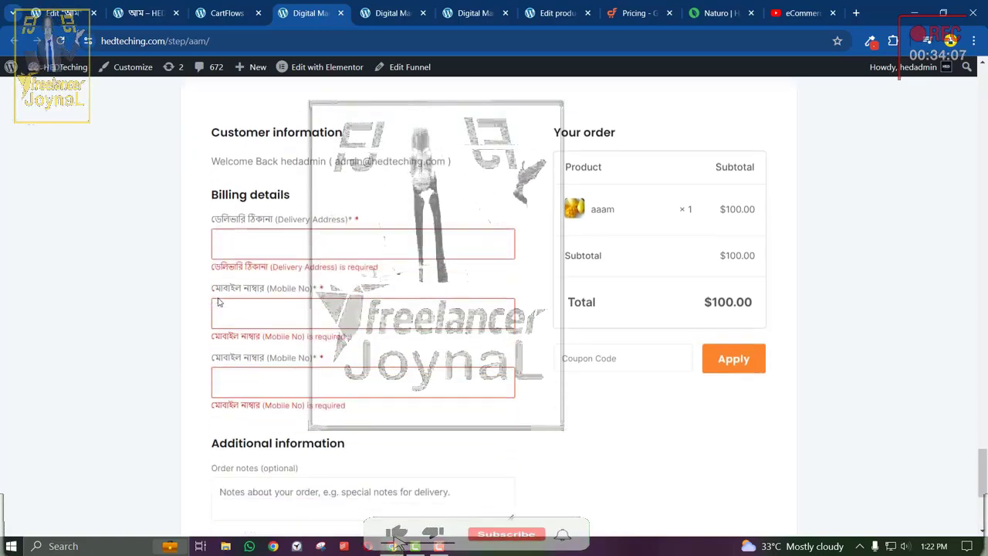
pyautogui.scroll(-3, 461, 301)
pyautogui.scroll(-1, 461, 302)
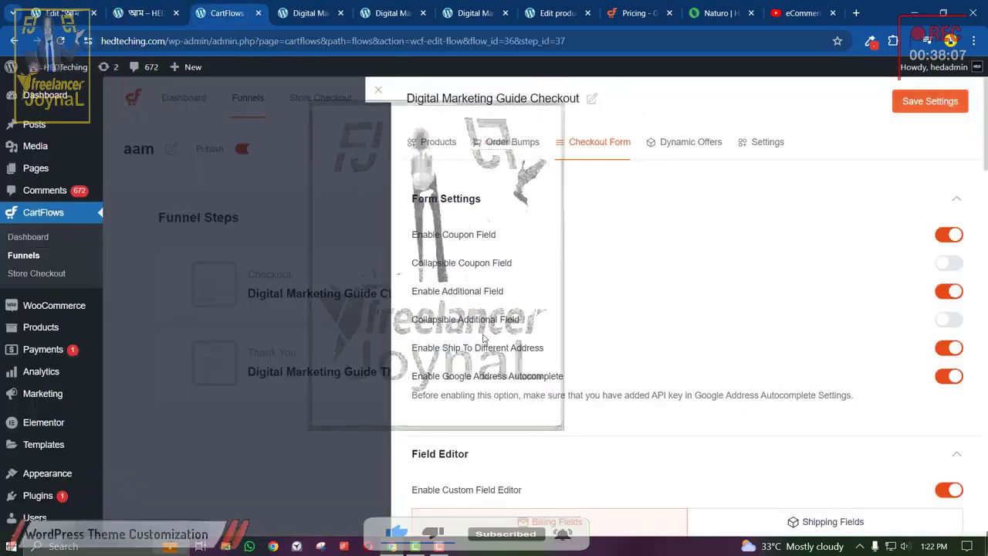
# Disable the additional field, ship to different address and Google address autocomplete in the checkout form, save, and open the live page.
pyautogui.click(949, 291)
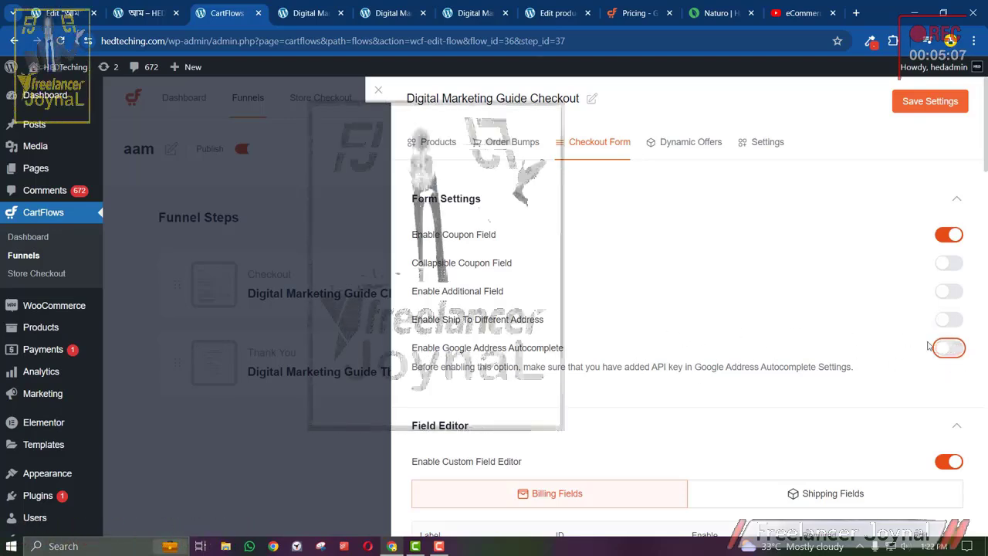
pyautogui.click(942, 348)
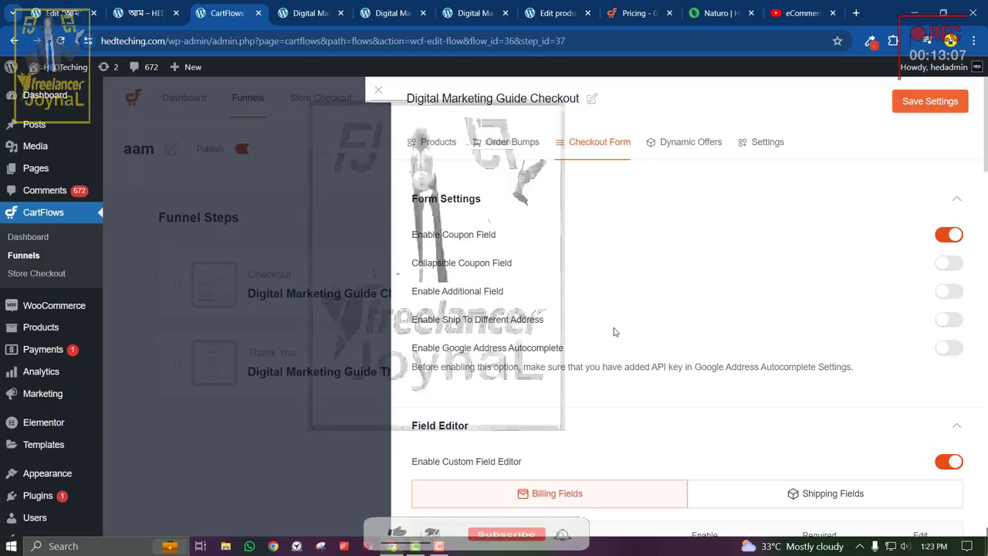
pyautogui.click(912, 103)
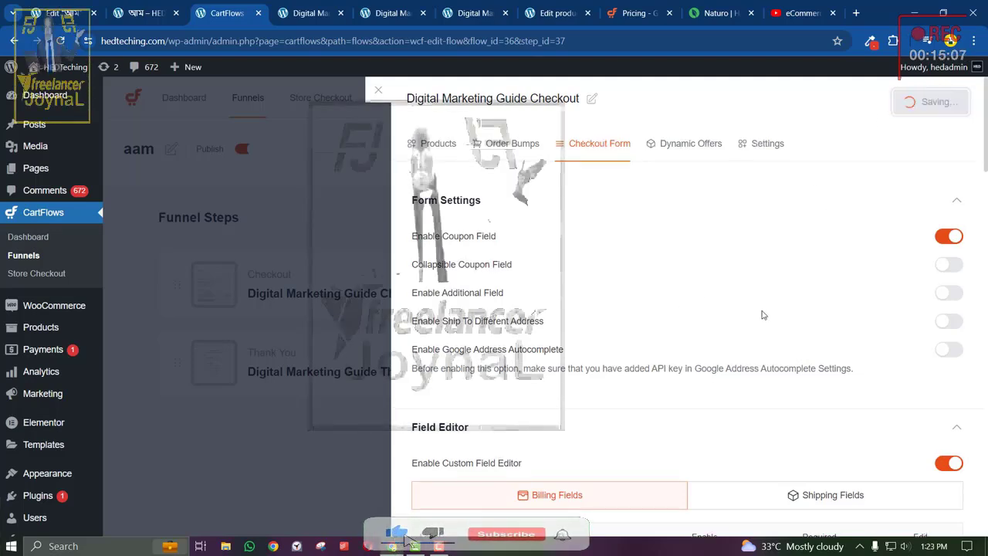
pyautogui.click(309, 13)
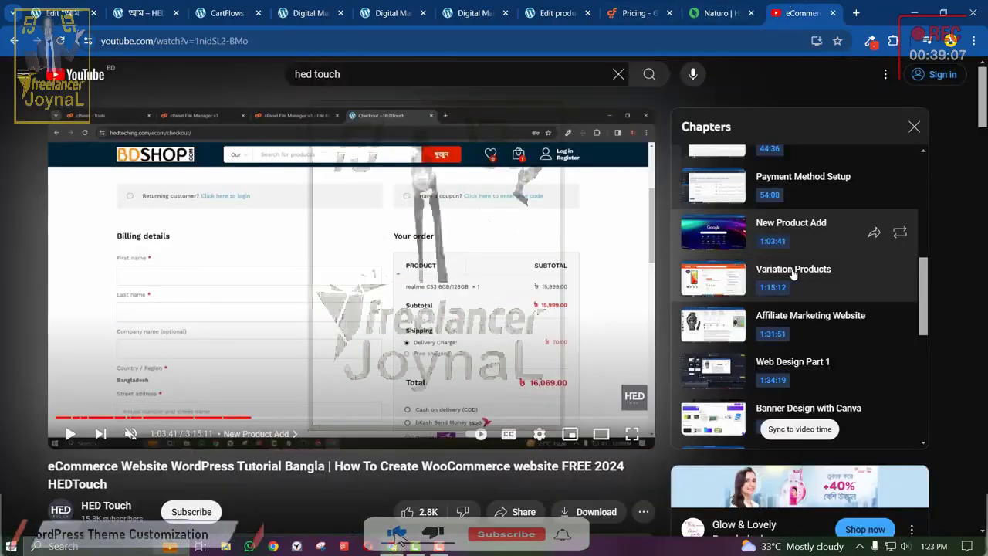
# Open the Variation Products chapter of the YouTube tutorial, and set the mango product's type to Variable product in WooCommerce.
pyautogui.click(728, 276)
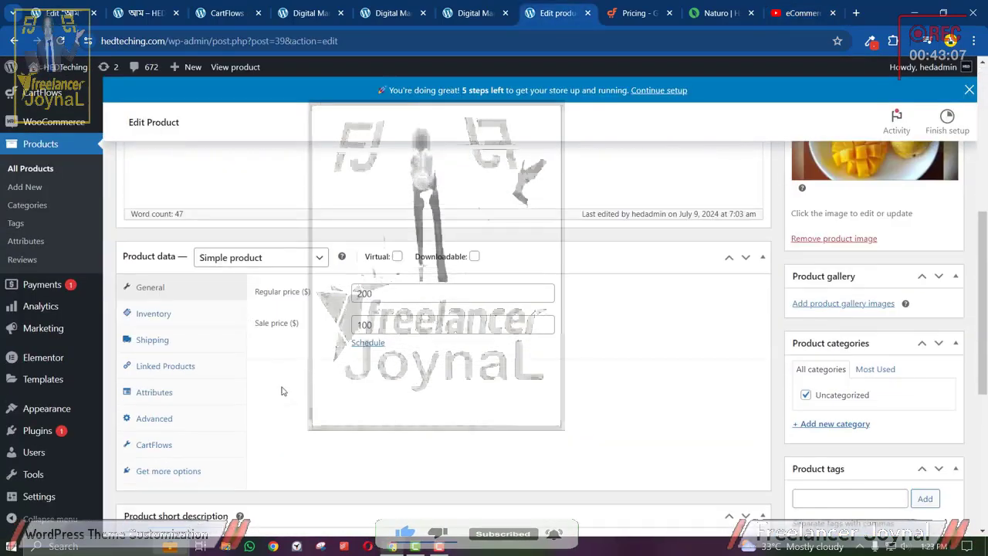
pyautogui.click(236, 254)
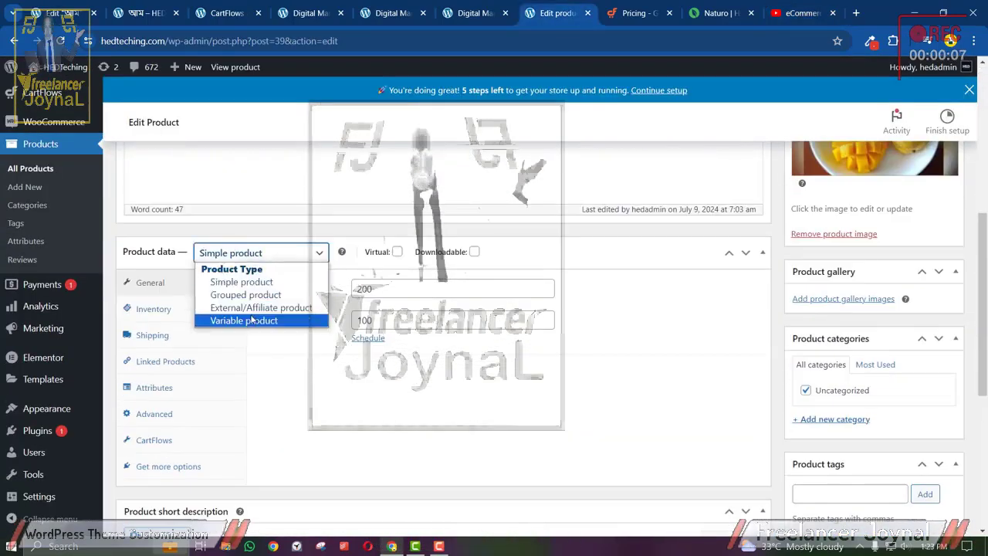
pyautogui.click(251, 319)
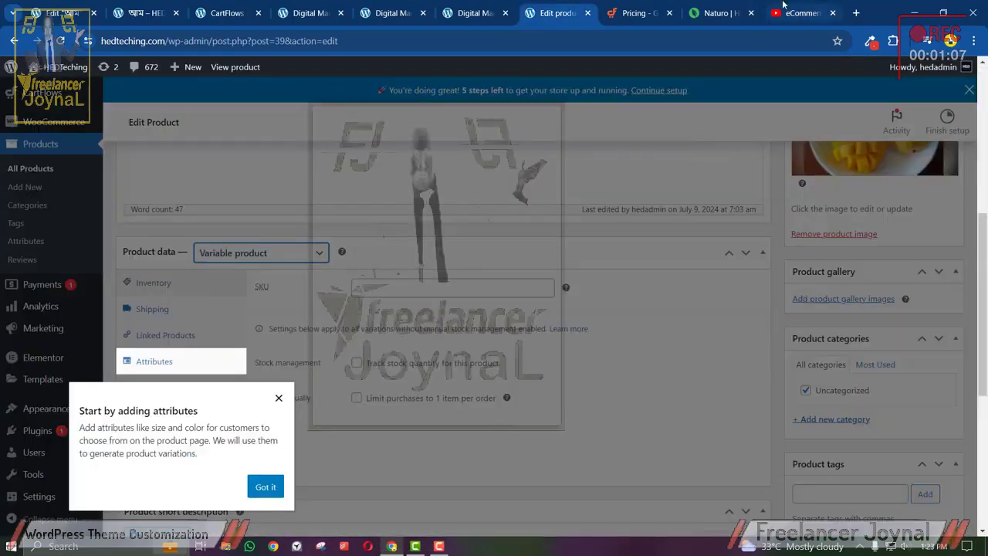
# Dismiss the attributes tip and look through the variable product's shipping, attributes and variations settings, alongside the tutorial and CartFlows pricing pages.
pyautogui.click(783, 6)
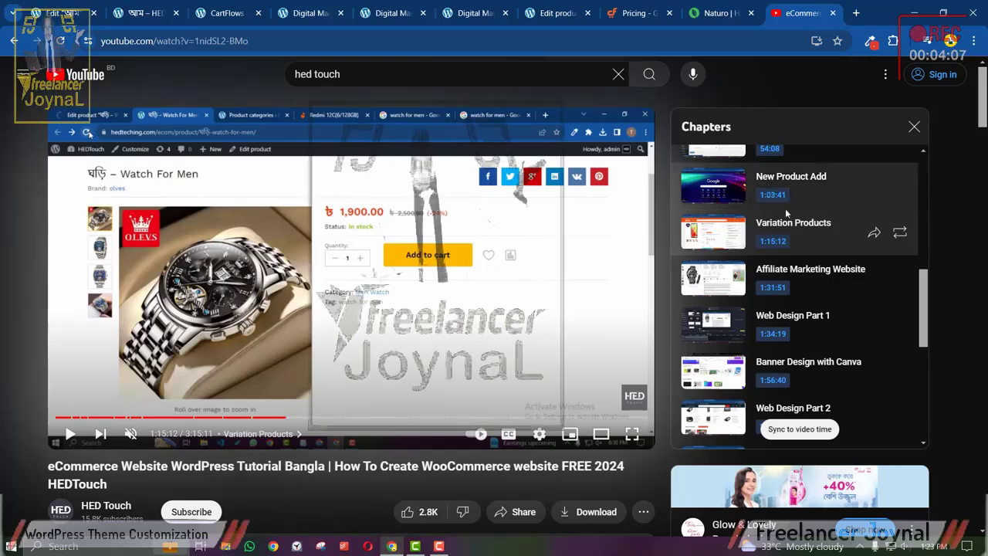
pyautogui.click(641, 8)
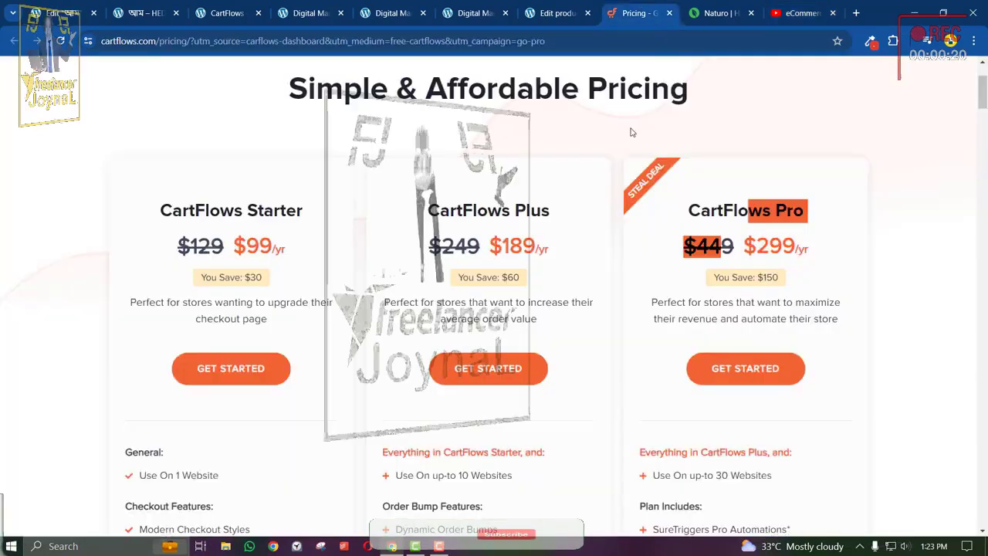
pyautogui.click(554, 13)
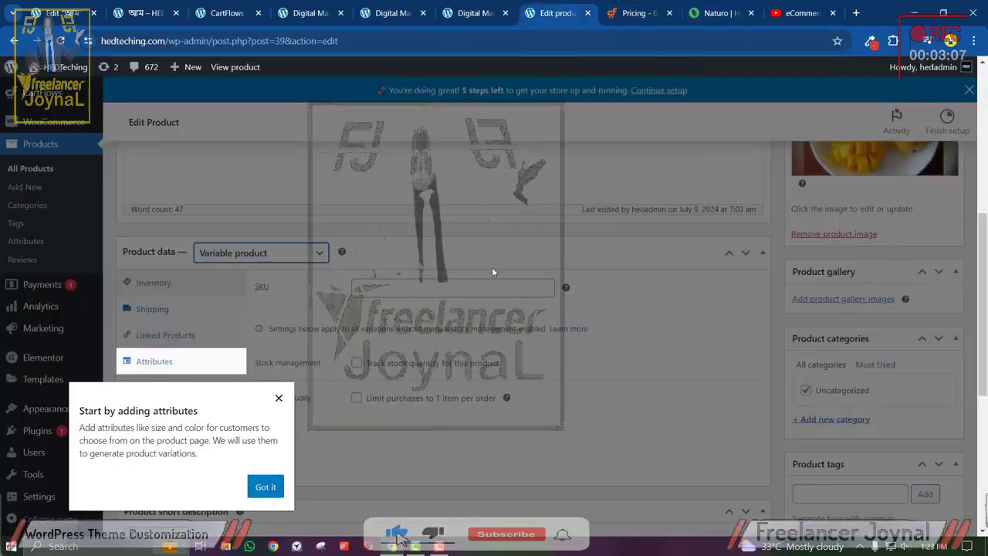
pyautogui.click(265, 487)
pyautogui.click(153, 310)
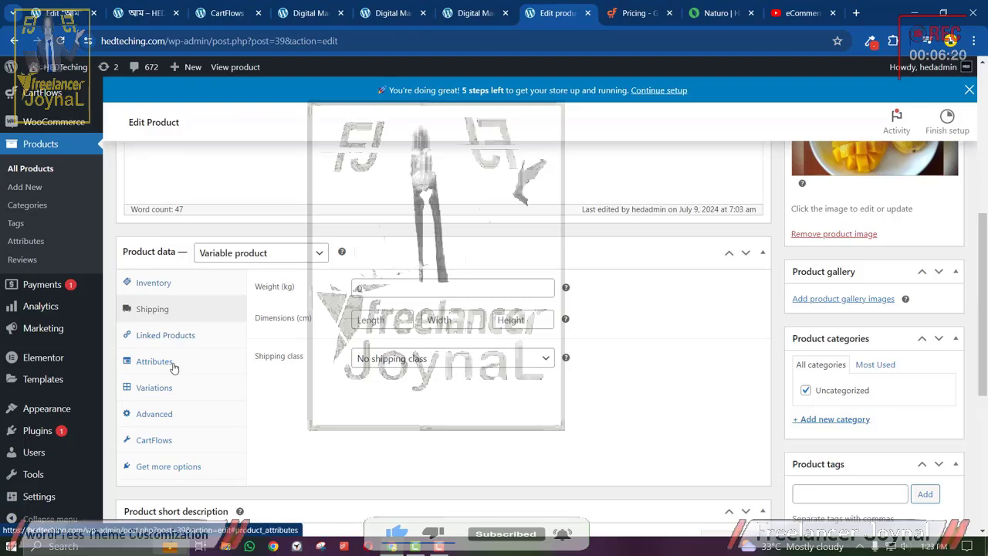
pyautogui.click(155, 361)
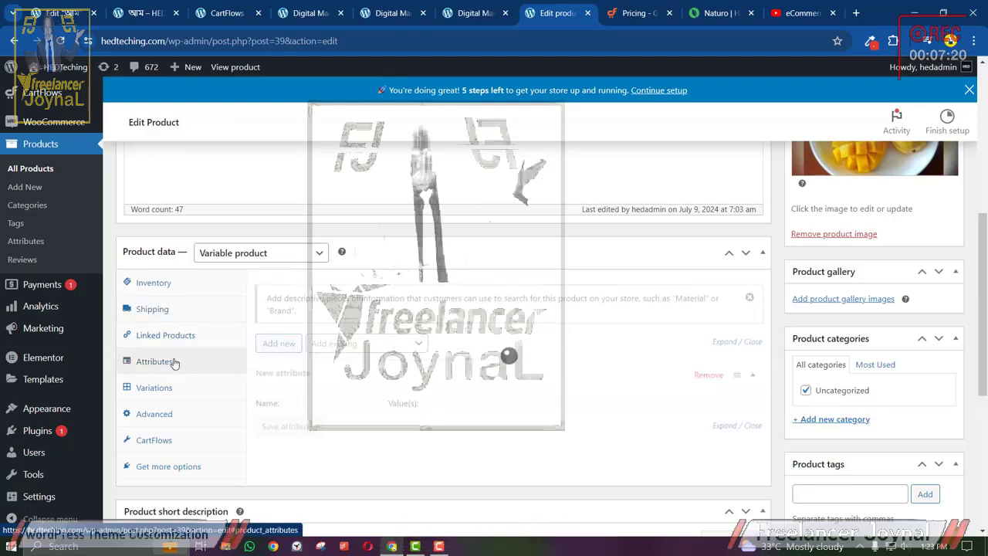
pyautogui.click(159, 386)
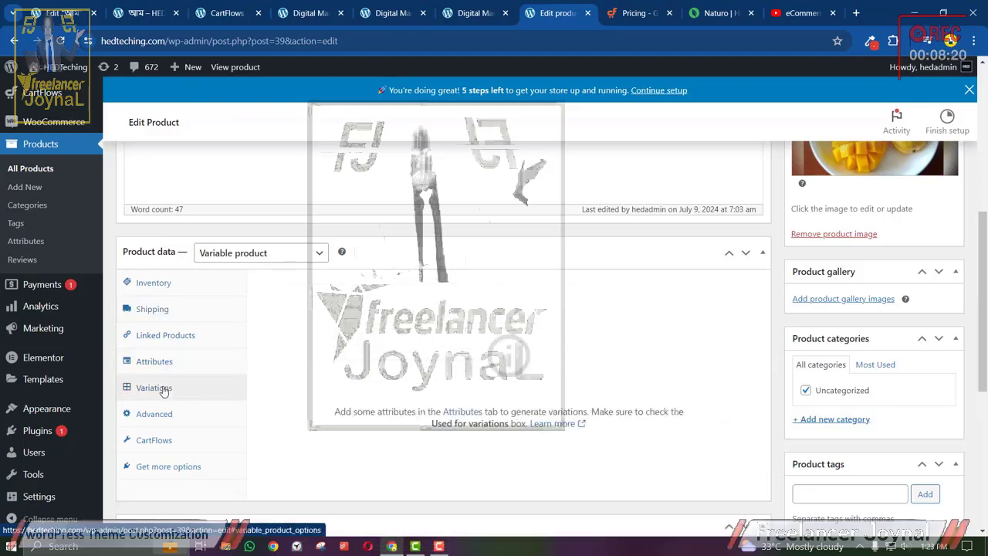
# Compare the Digital Marketing Guide checkout page's form and payment section with the customized aam page, and review the aam landing page's sections.
pyautogui.click(487, 3)
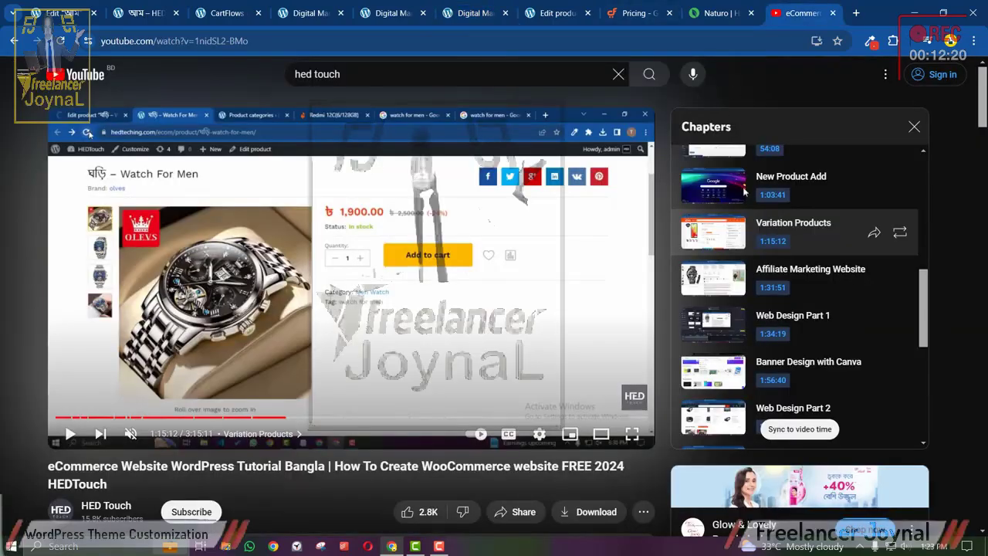
pyautogui.click(470, 4)
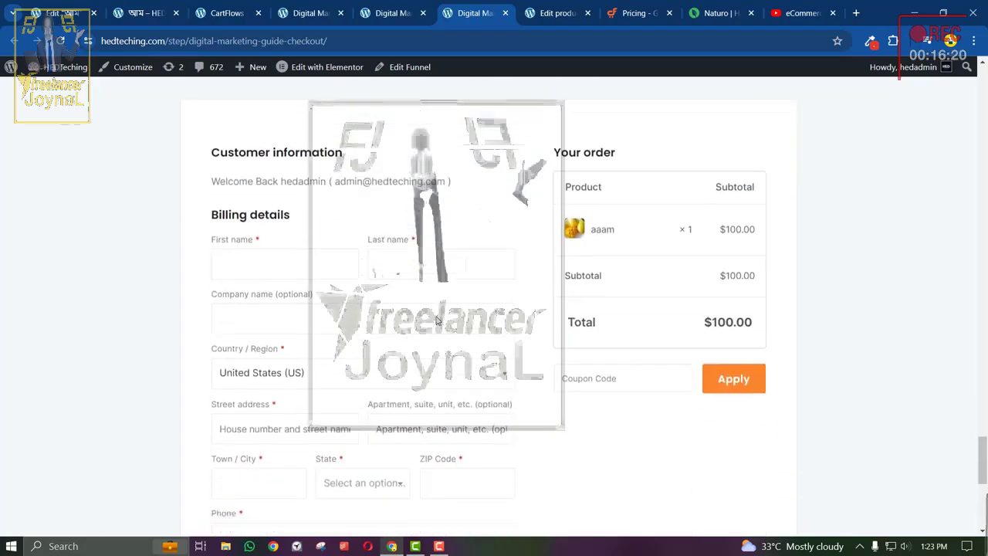
pyautogui.scroll(-2, 437, 321)
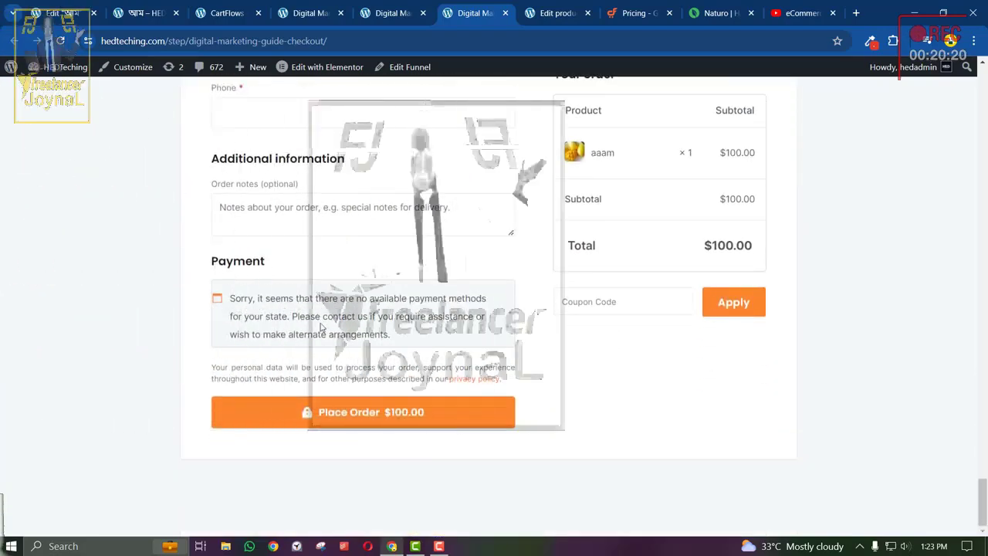
pyautogui.scroll(4, 320, 327)
pyautogui.click(315, 9)
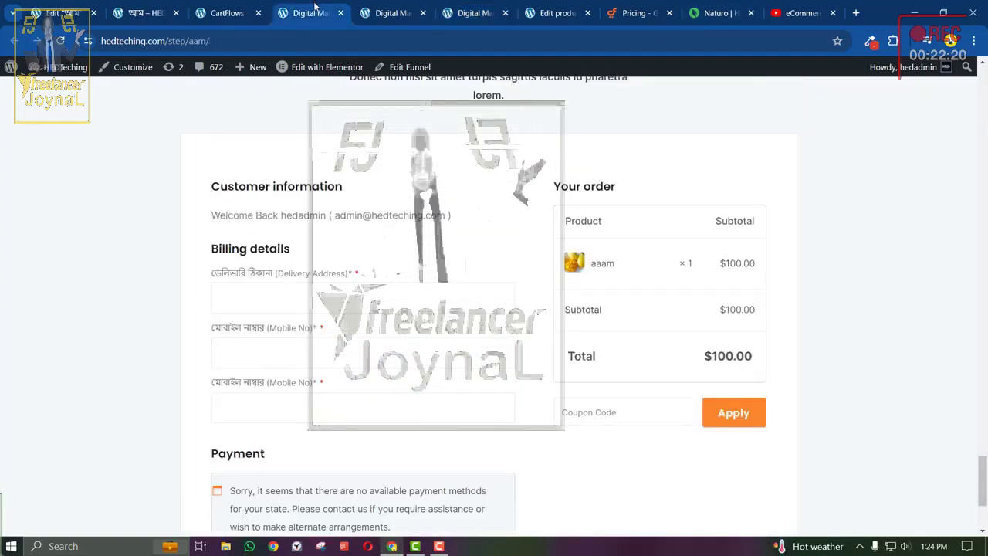
pyautogui.scroll(6, 344, 299)
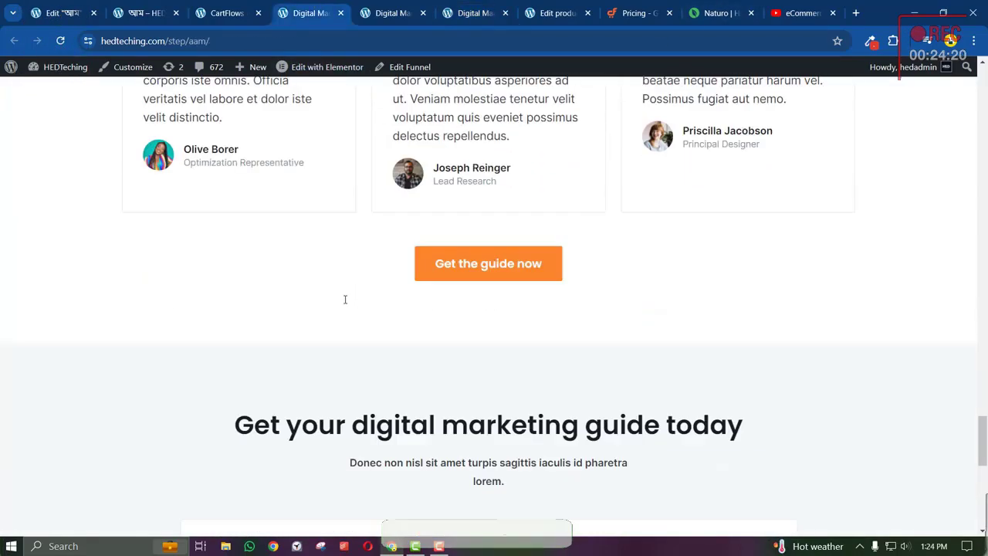
pyautogui.scroll(-9, 347, 303)
pyautogui.scroll(20, 347, 302)
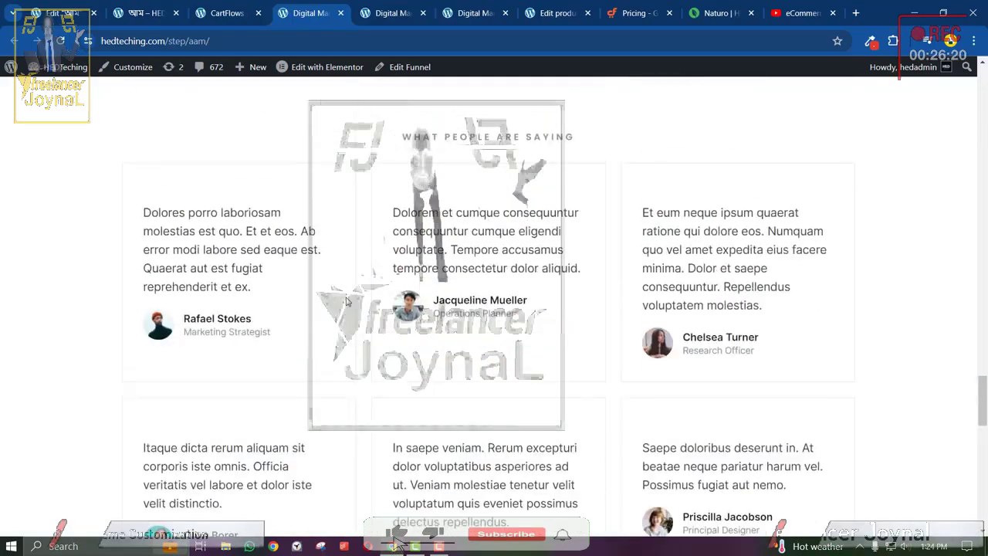
pyautogui.scroll(20, 346, 301)
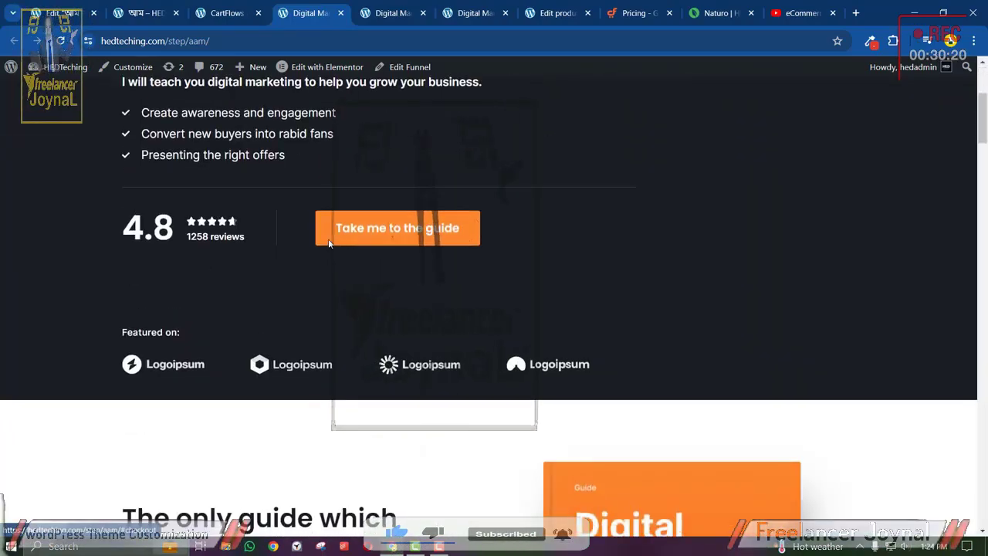
# Switch to the mango landing page in Elementor and review its sections down to the final honey benefits block.
pyautogui.click(391, 13)
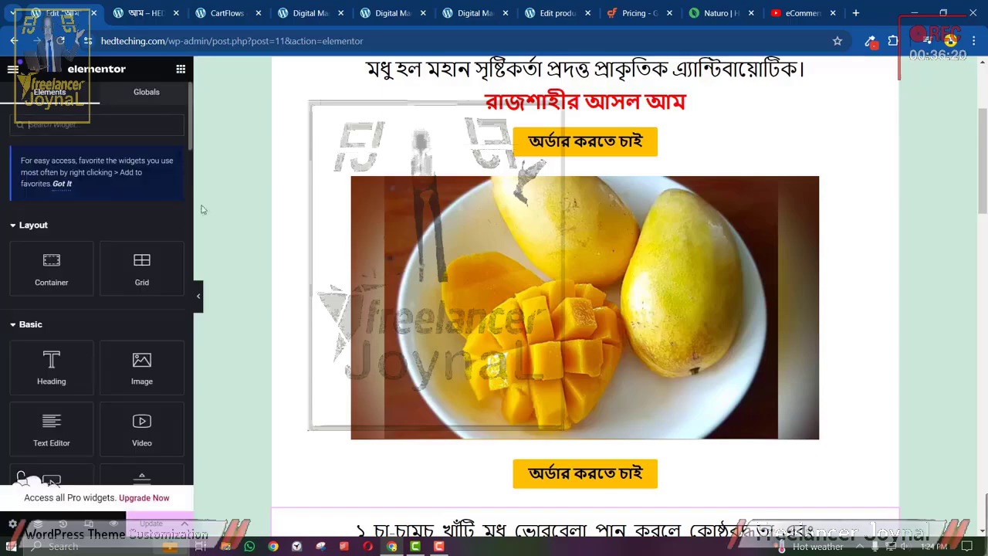
pyautogui.scroll(-15, 366, 359)
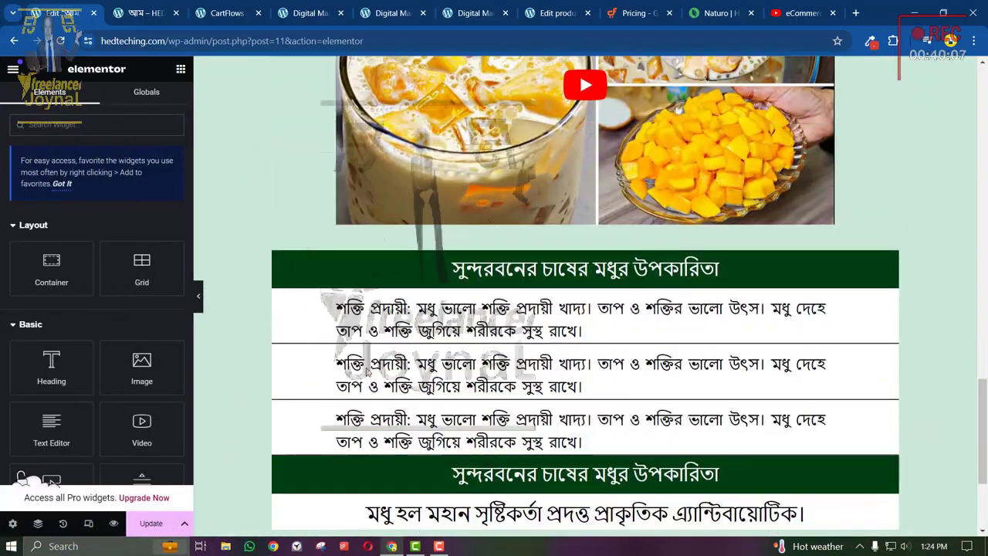
pyautogui.scroll(-3, 316, 412)
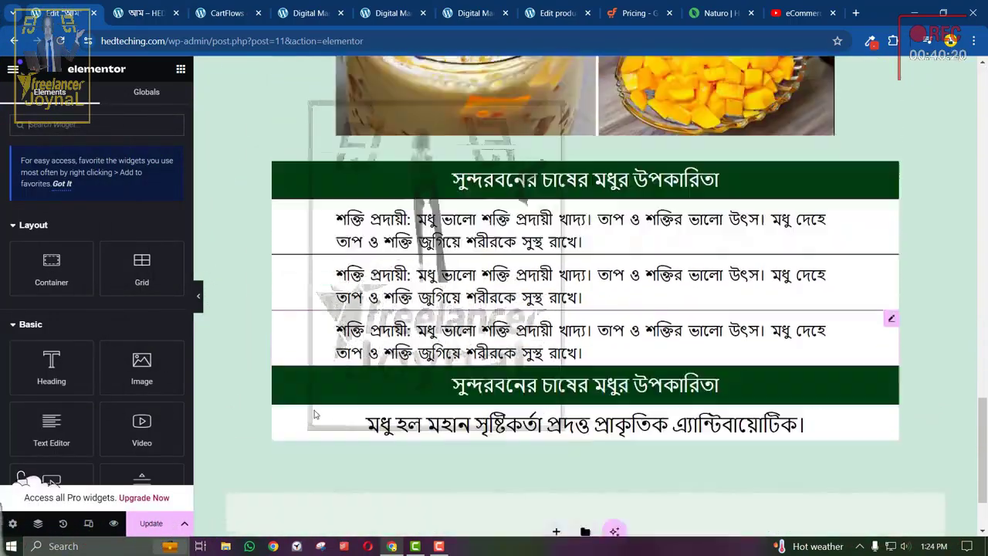
# Save the mango landing page to the Elementor library as a template named aam.
pyautogui.click(187, 524)
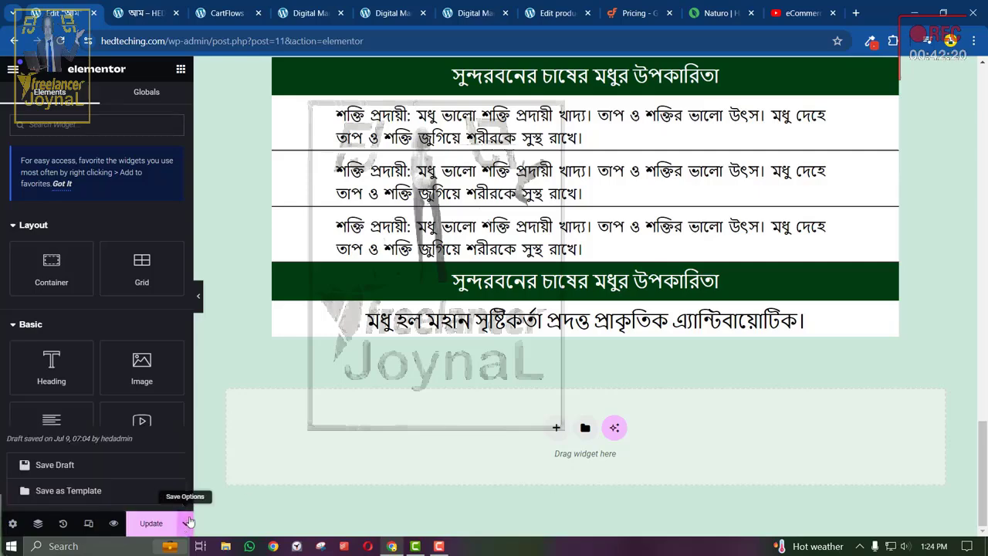
pyautogui.click(75, 491)
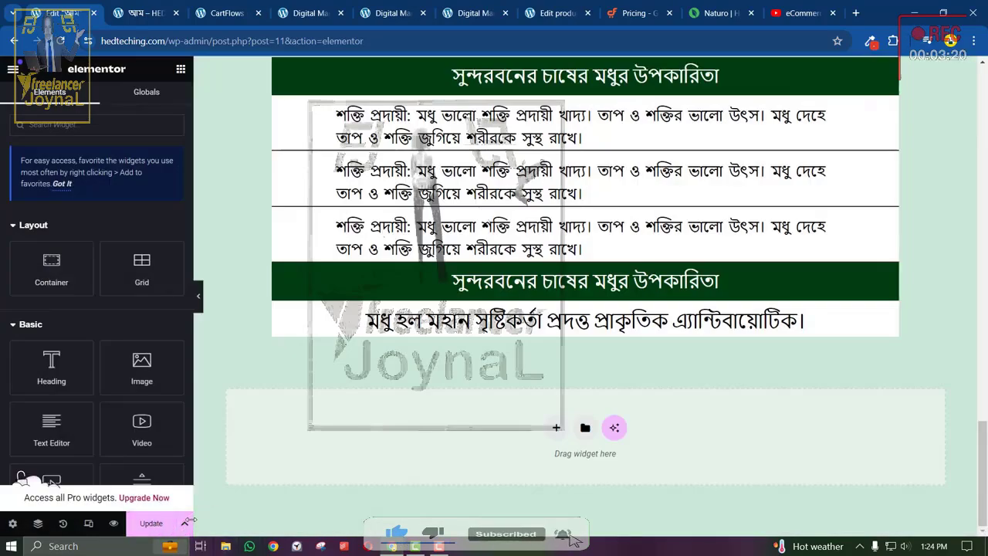
pyautogui.click(186, 523)
pyautogui.click(77, 490)
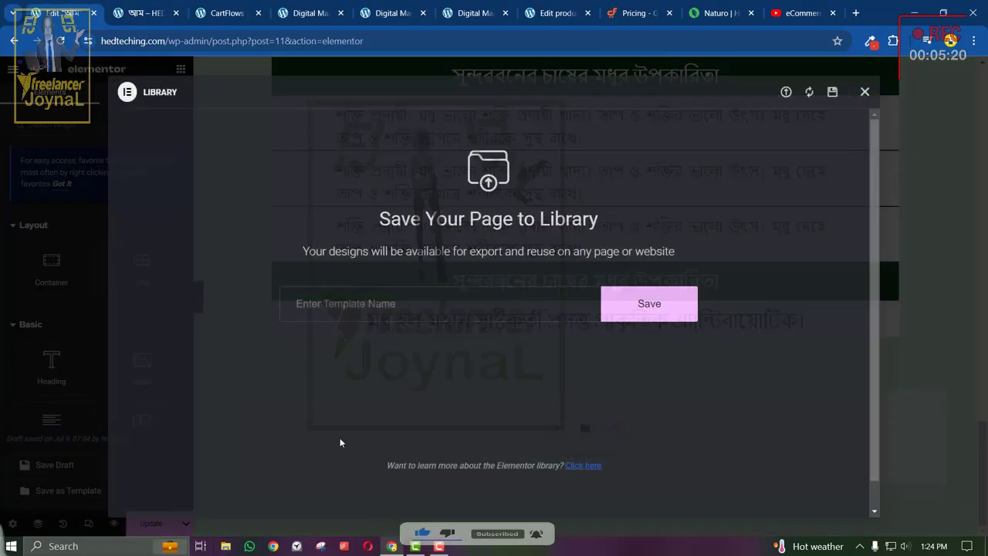
pyautogui.write('aa')
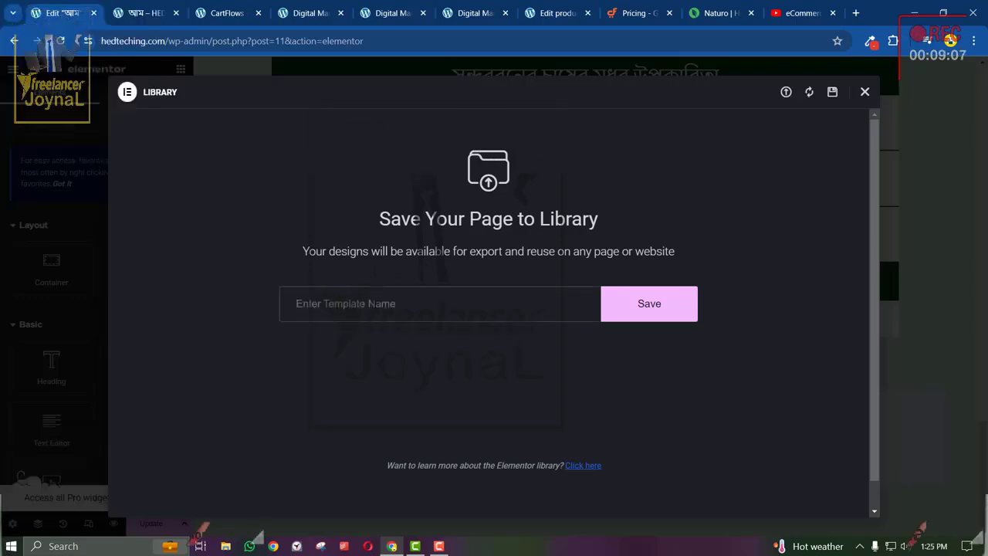
pyautogui.write('aam')
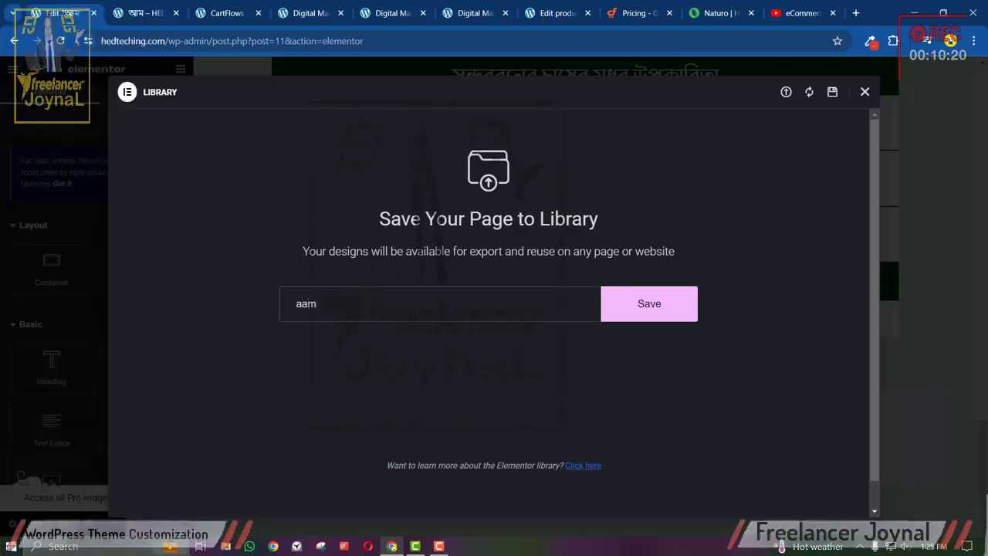
pyautogui.click(627, 318)
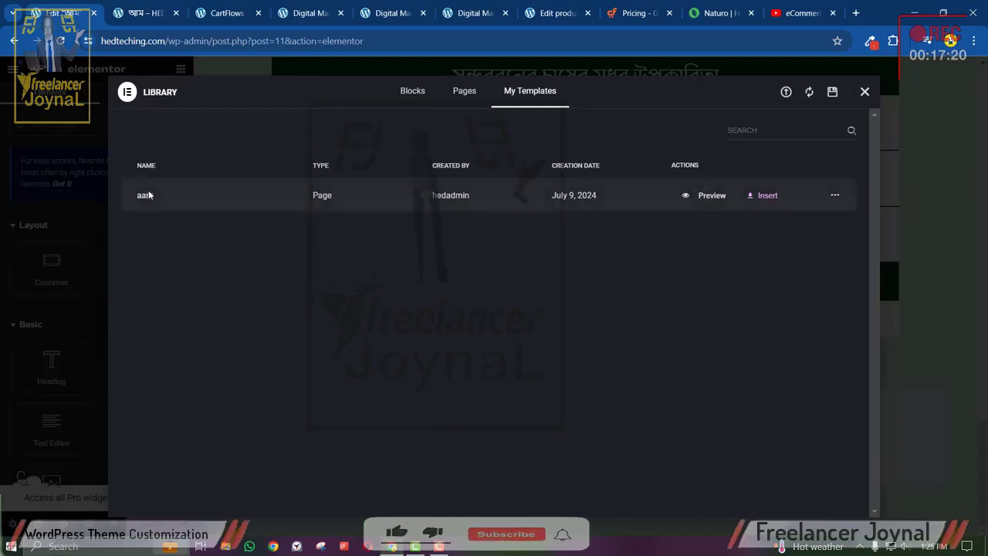
# Look at the aam template's export option and the library's import option, and review the mango page's sections again.
pyautogui.click(834, 196)
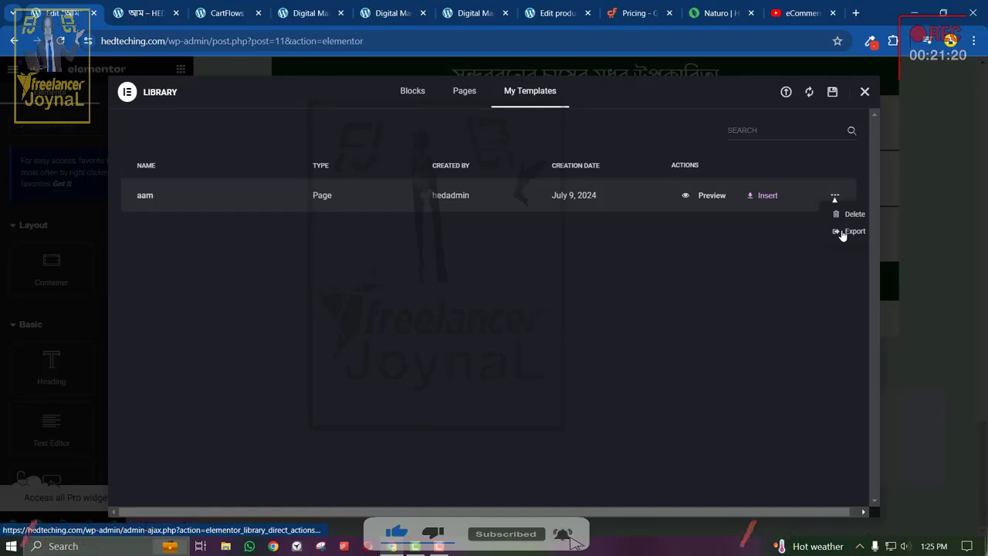
pyautogui.click(786, 92)
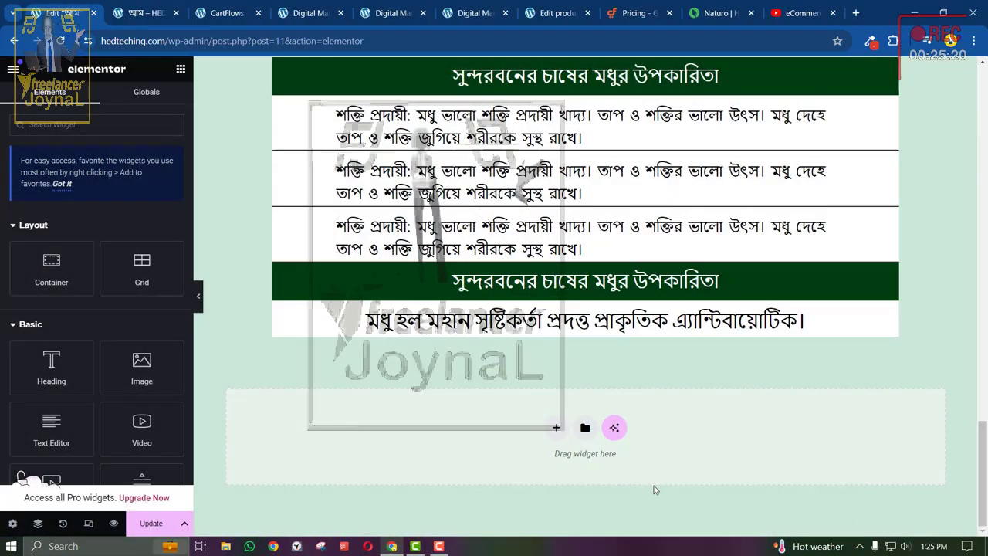
pyautogui.scroll(5, 654, 486)
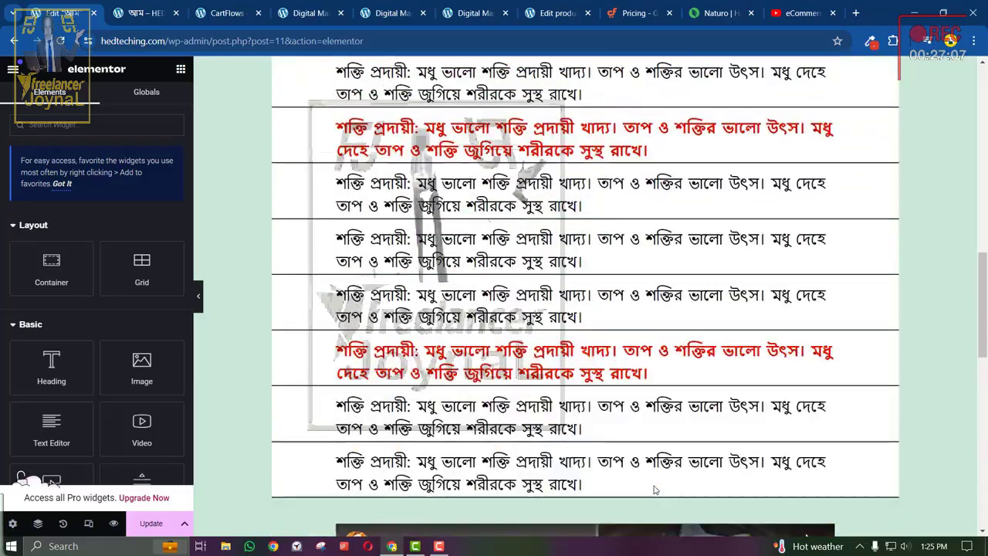
pyautogui.scroll(15, 654, 489)
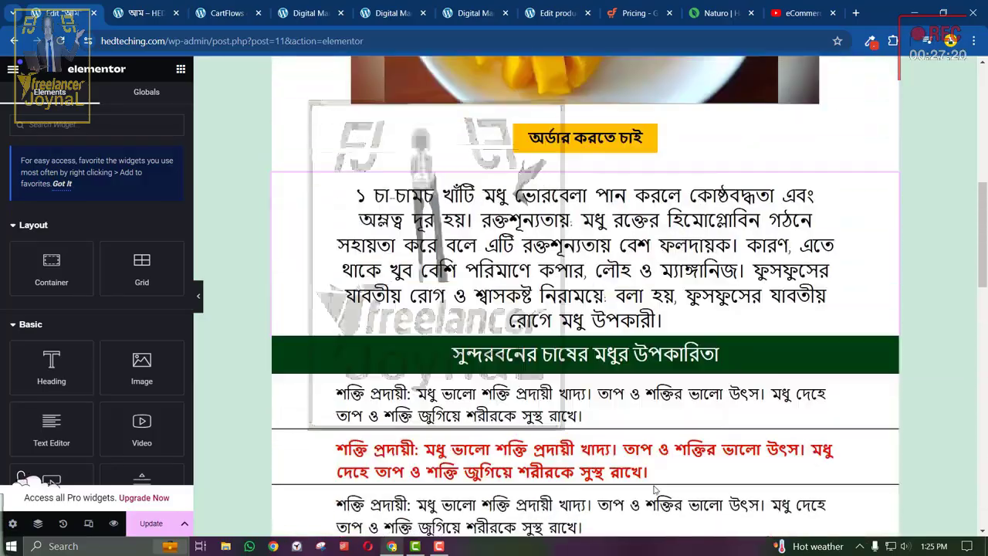
pyautogui.scroll(-15, 654, 489)
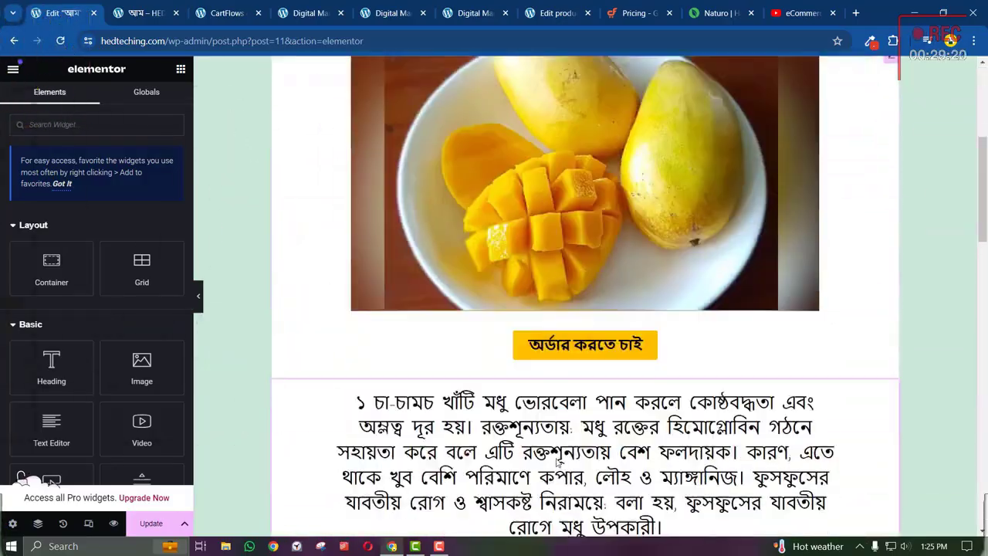
pyautogui.scroll(-1, 556, 463)
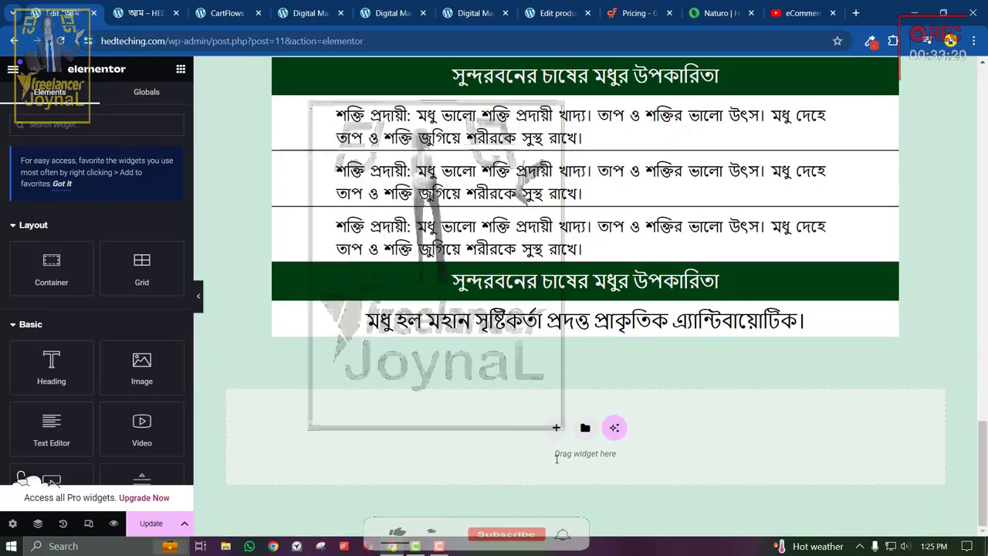
pyautogui.scroll(15, 556, 458)
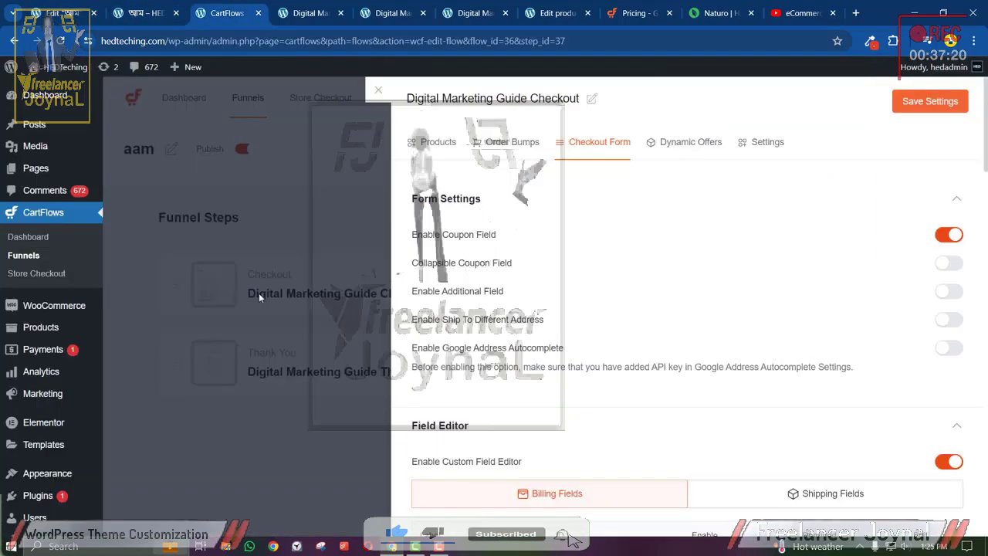
# Open the aam funnel's Digital Marketing Guide checkout page for editing in Elementor.
pyautogui.click(296, 5)
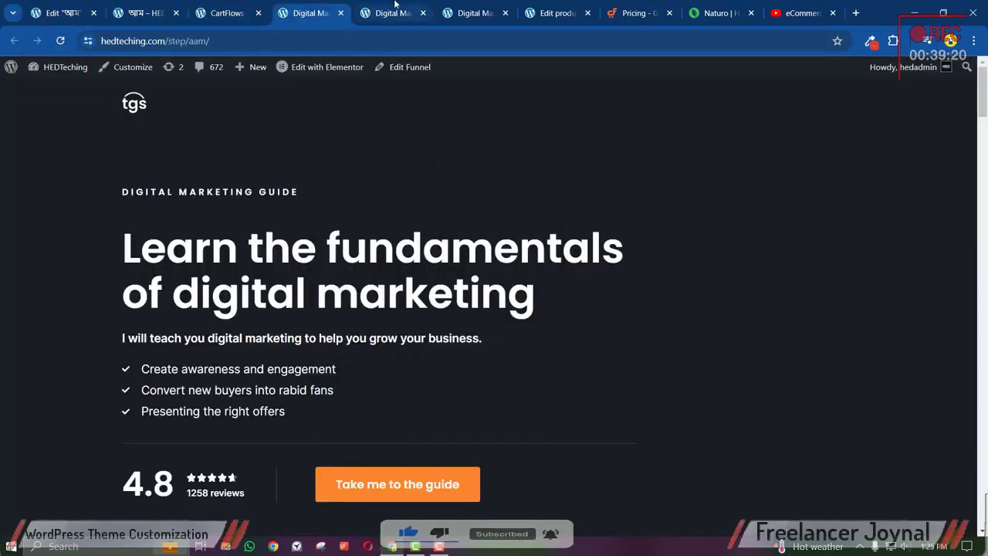
pyautogui.click(321, 67)
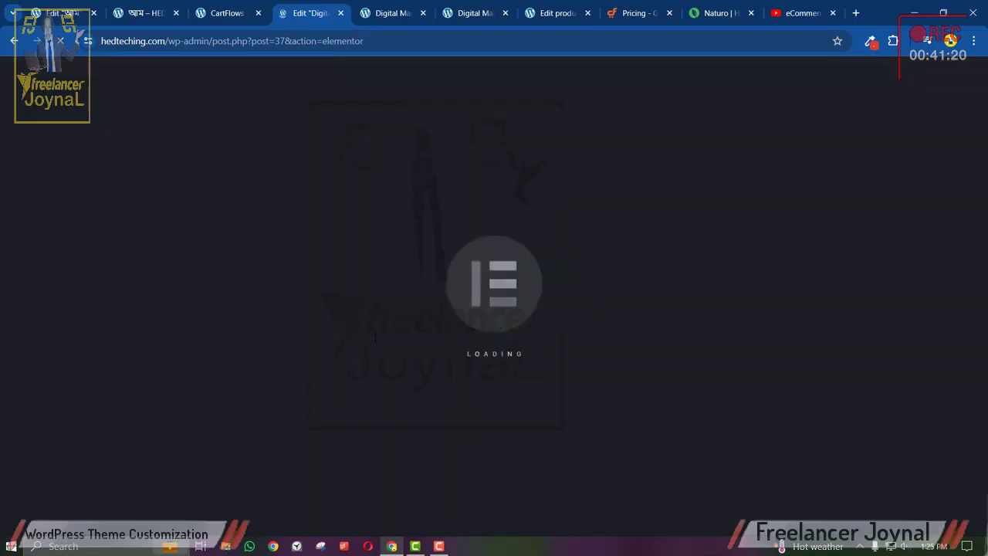
pyautogui.click(237, 5)
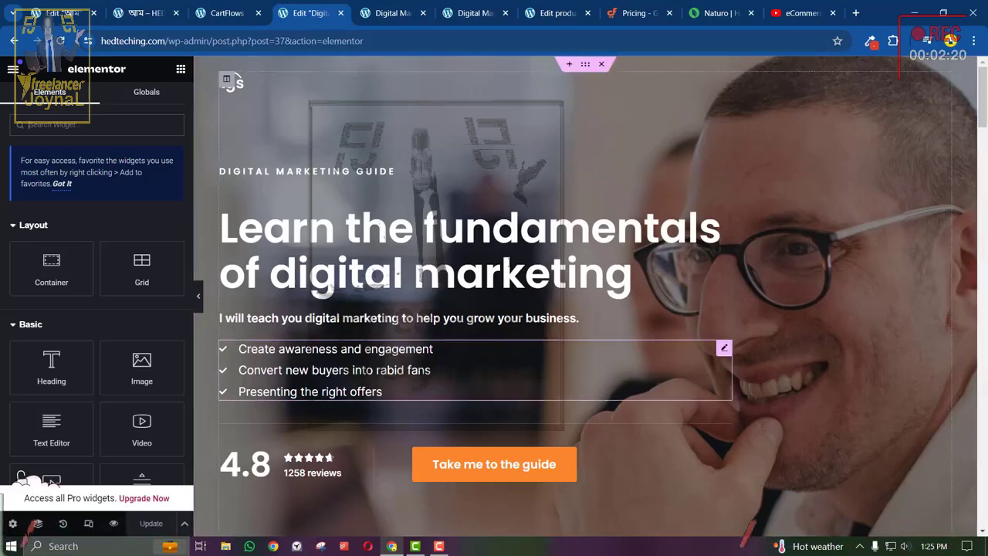
pyautogui.click(569, 63)
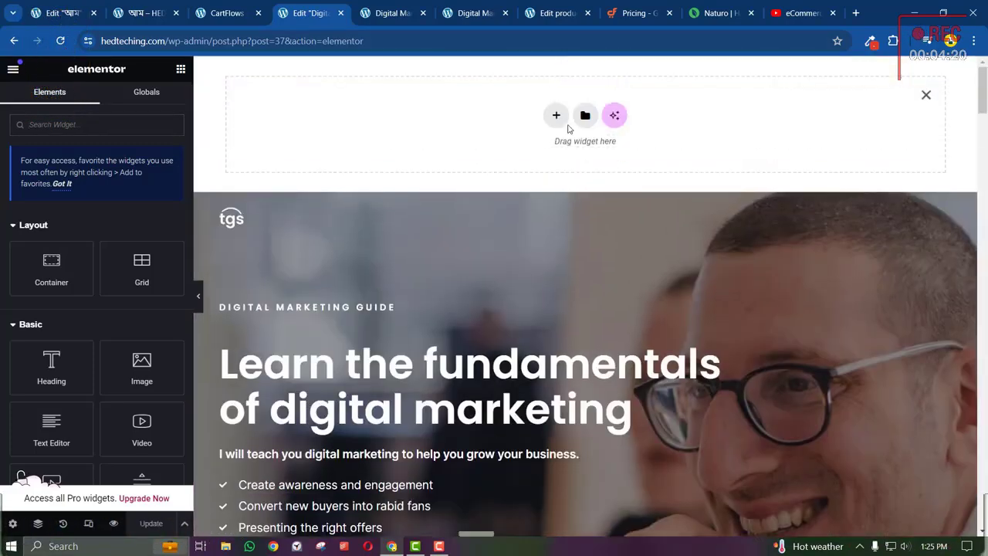
pyautogui.click(926, 94)
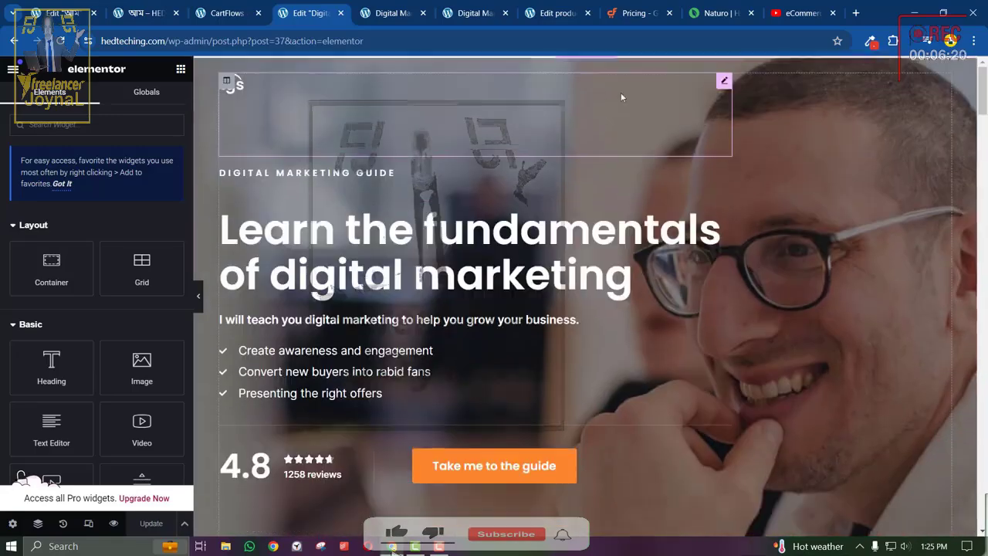
# Delete the hero, guide, strategist and other sample sections above the "Get your digital marketing guide today" checkout section.
pyautogui.click(604, 65)
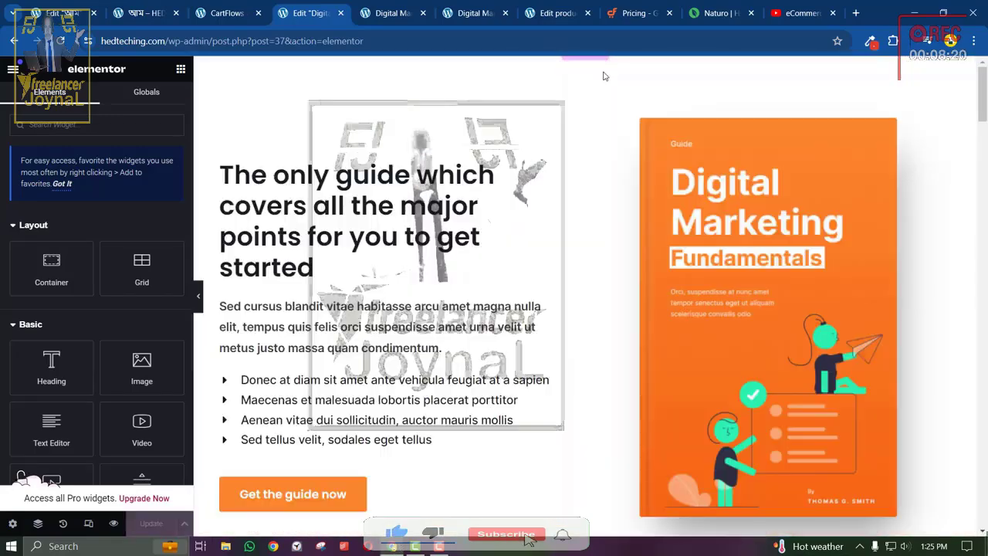
pyautogui.click(602, 64)
pyautogui.click(603, 65)
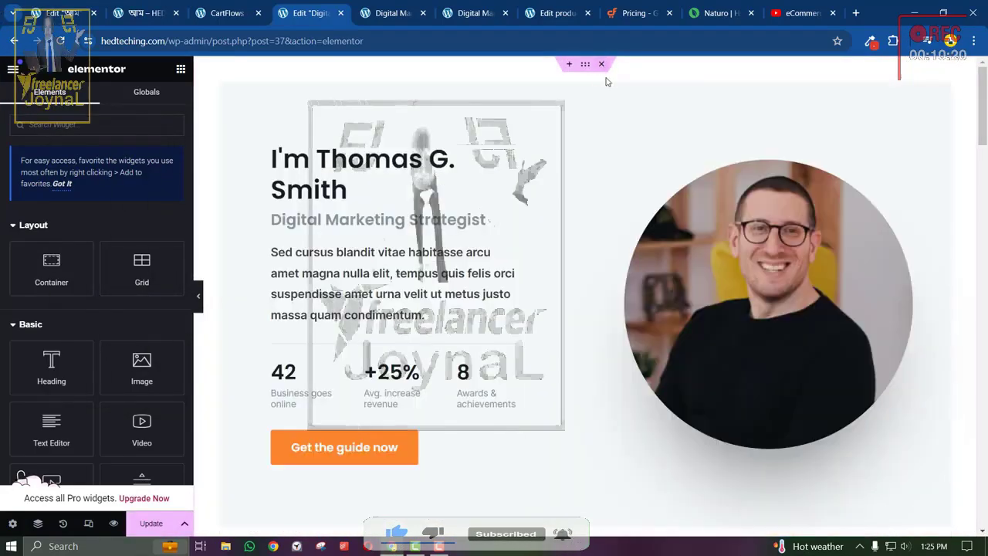
pyautogui.click(602, 65)
pyautogui.click(602, 65)
pyautogui.click(602, 65)
# Insert the saved aam template from the library into the checkout page and apply its page settings too.
pyautogui.click(569, 65)
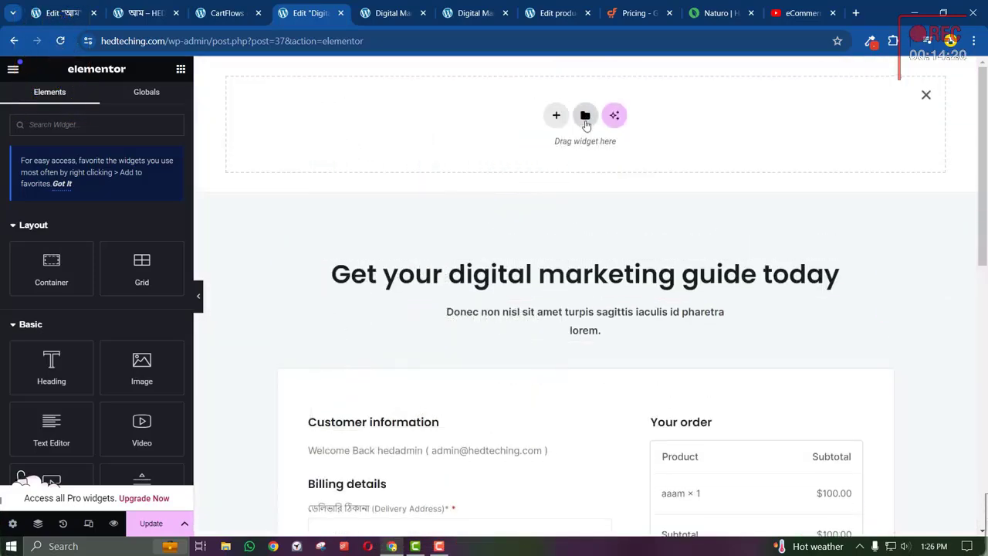
pyautogui.click(585, 116)
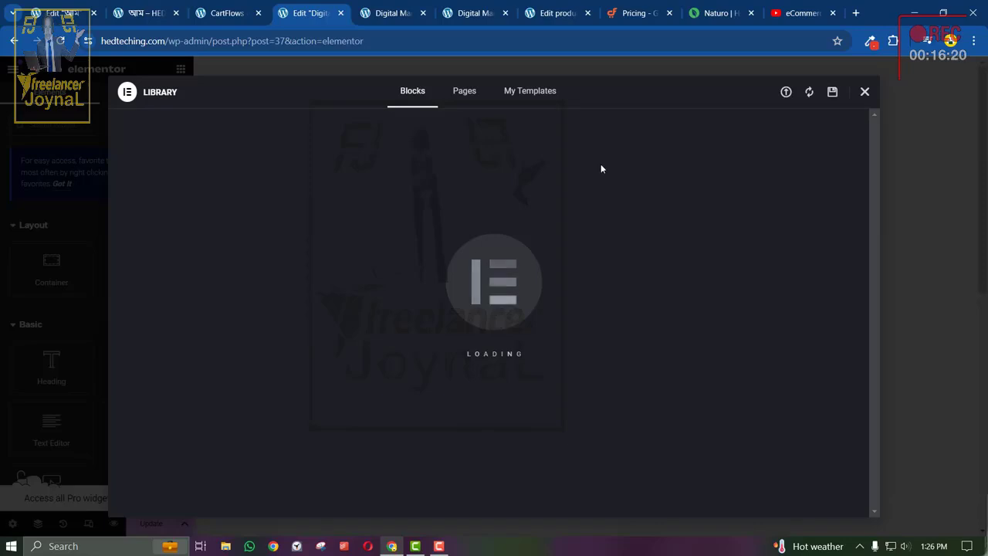
pyautogui.click(785, 92)
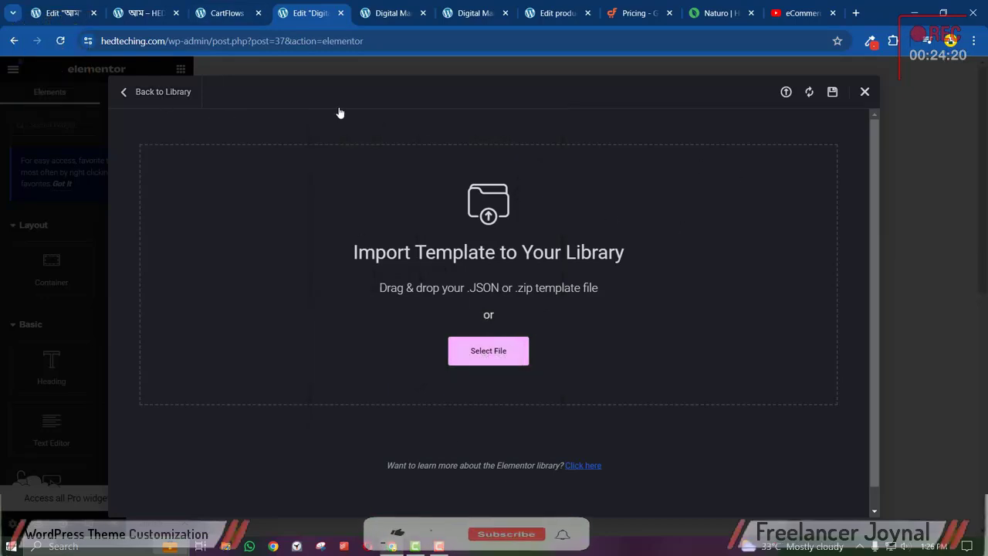
pyautogui.click(155, 92)
pyautogui.click(540, 94)
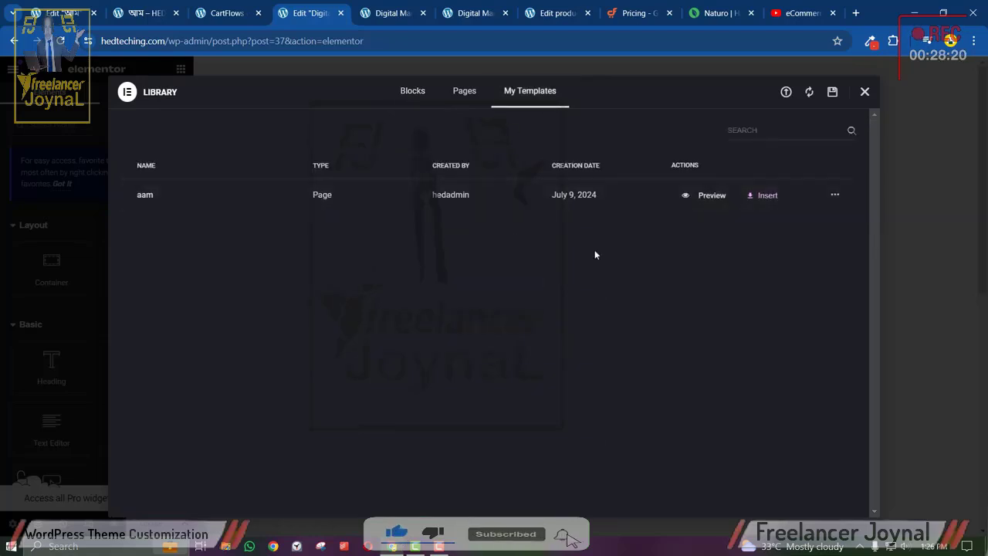
pyautogui.click(762, 195)
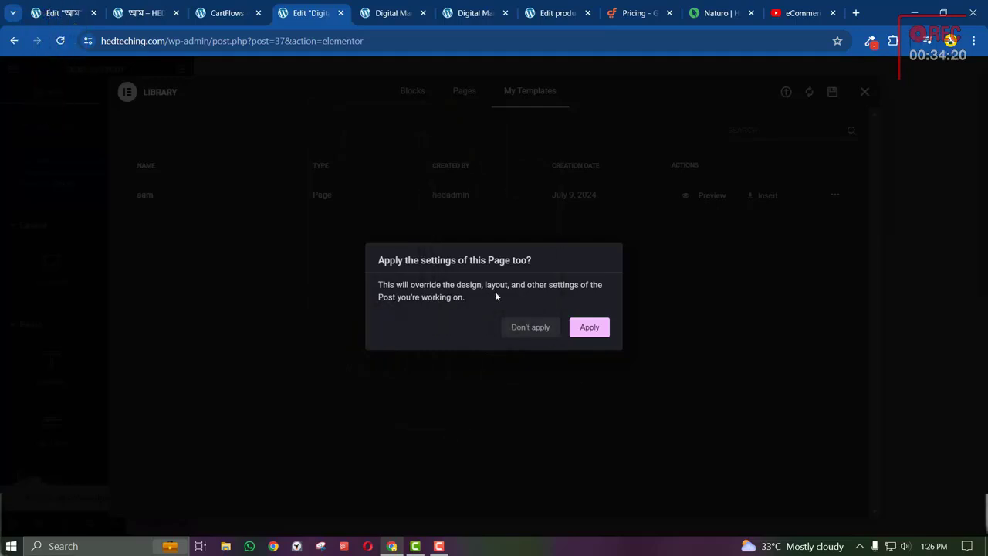
pyautogui.click(603, 329)
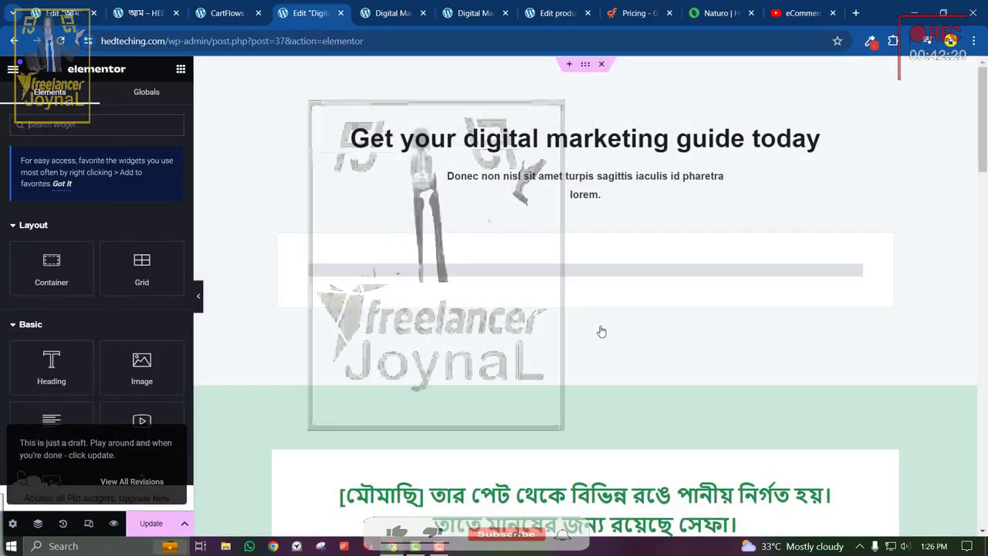
# Review the inserted mango content and move the "Get your digital marketing guide today" checkout section below it.
pyautogui.scroll(-20, 576, 391)
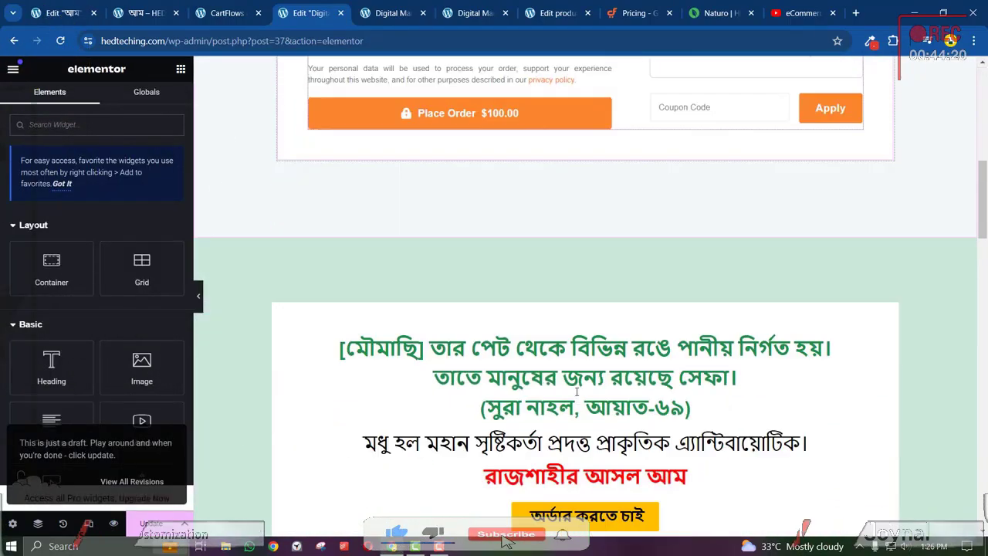
pyautogui.scroll(-10, 577, 391)
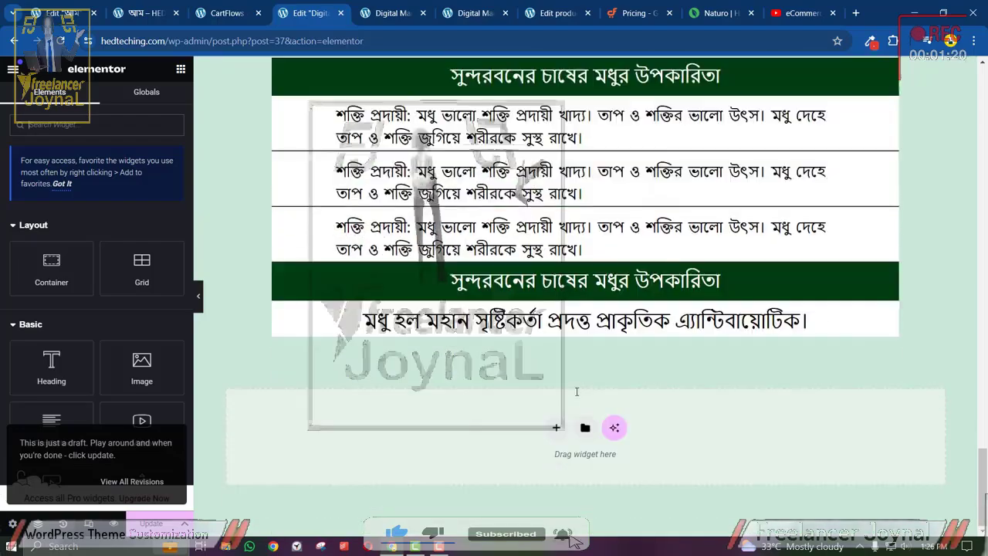
pyautogui.scroll(15, 591, 351)
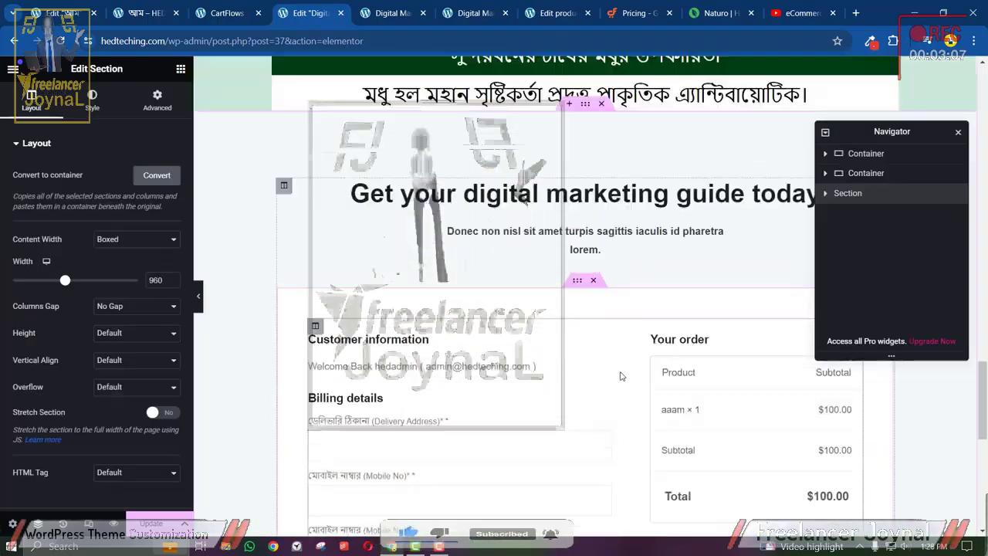
# Search the widgets for "check", place a Checkout Form widget beneath the mango container's last honey text, and review the form.
pyautogui.scroll(2, 541, 309)
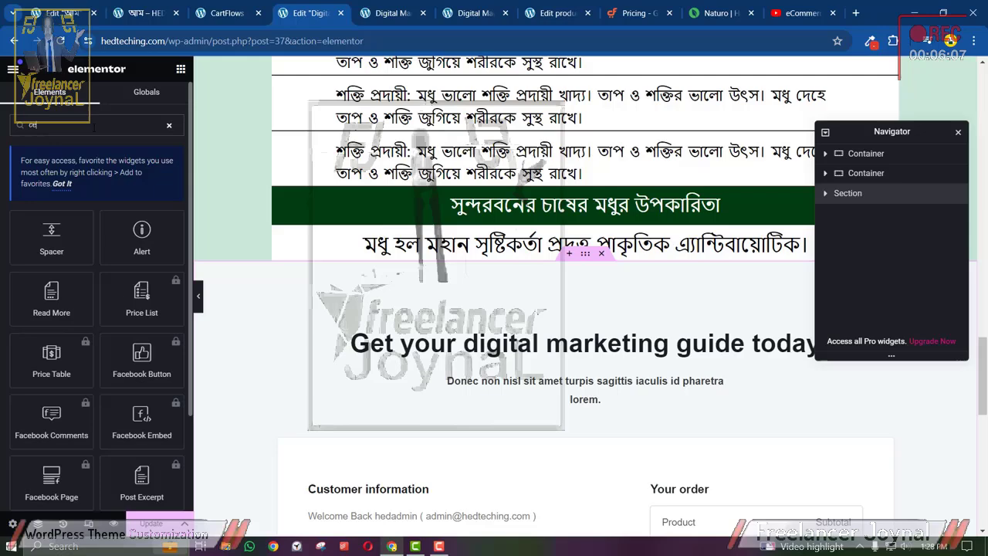
pyautogui.write('check')
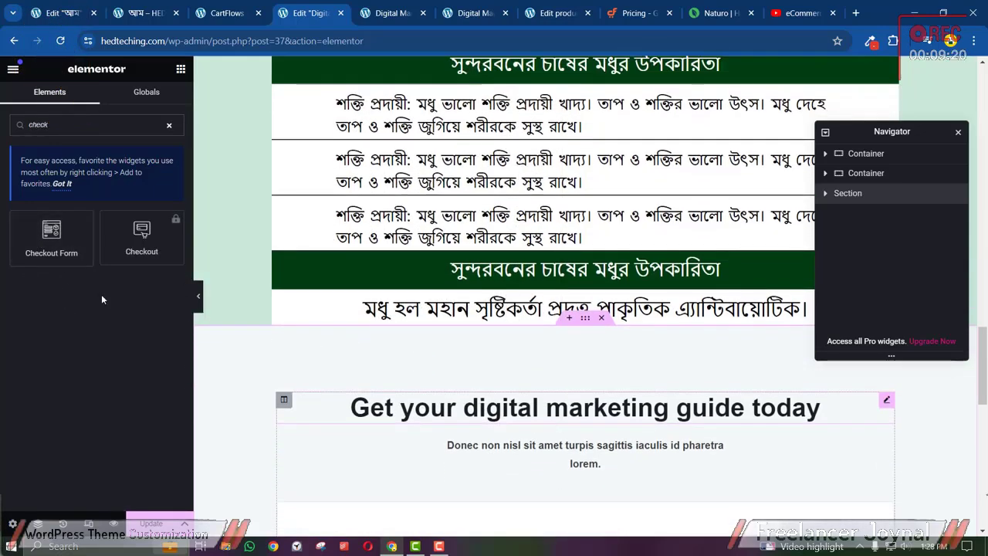
pyautogui.moveTo(46, 249); pyautogui.dragTo(501, 308)
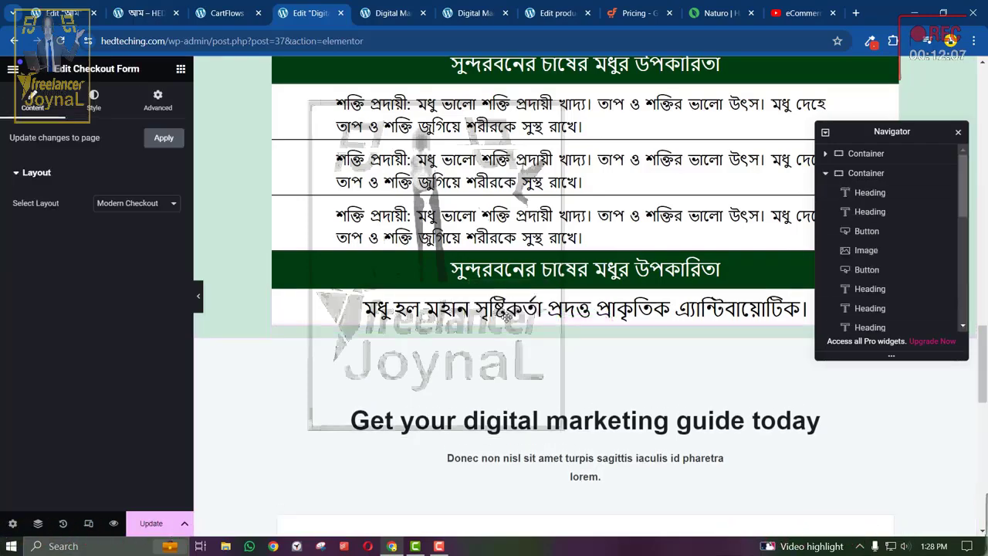
pyautogui.scroll(-3, 456, 481)
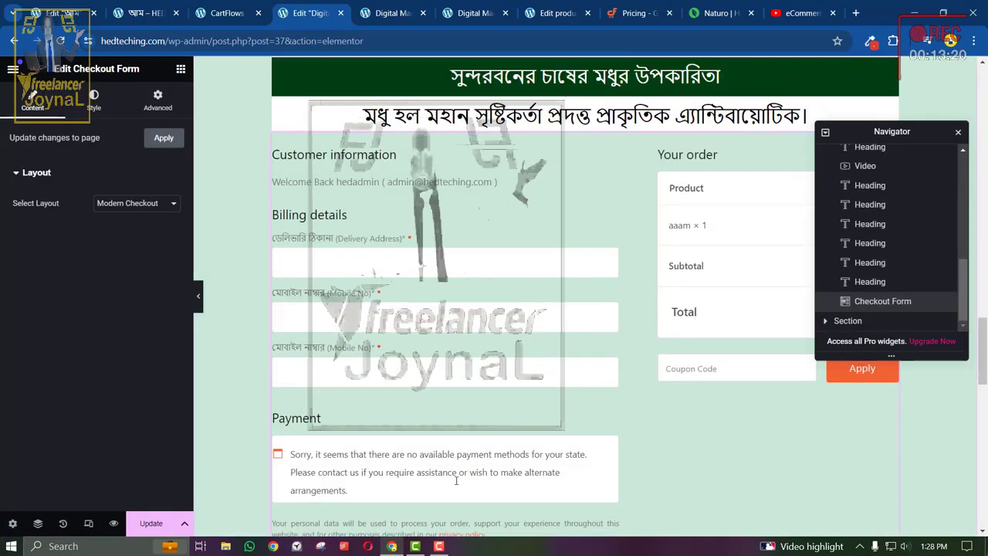
pyautogui.scroll(-3, 456, 481)
pyautogui.scroll(4, 456, 480)
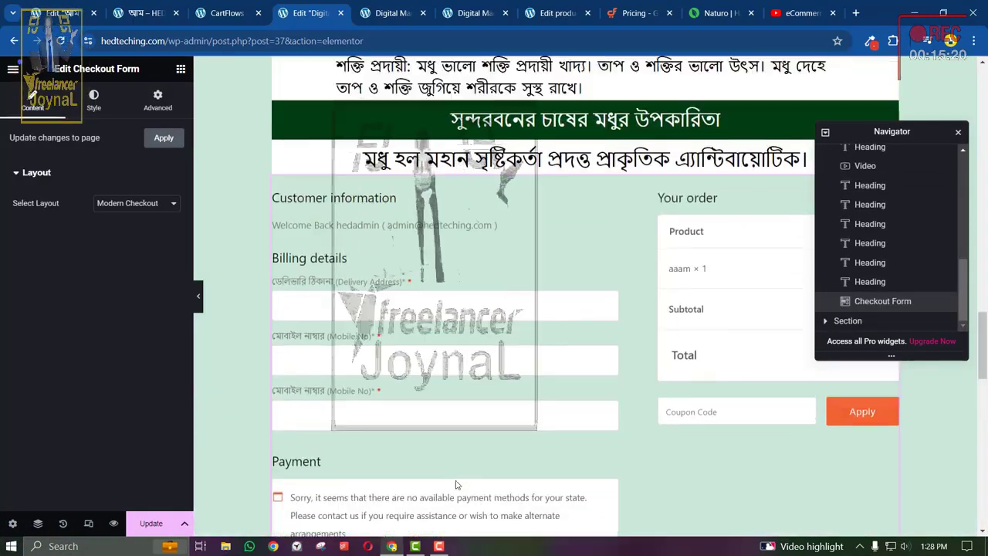
pyautogui.scroll(4, 456, 328)
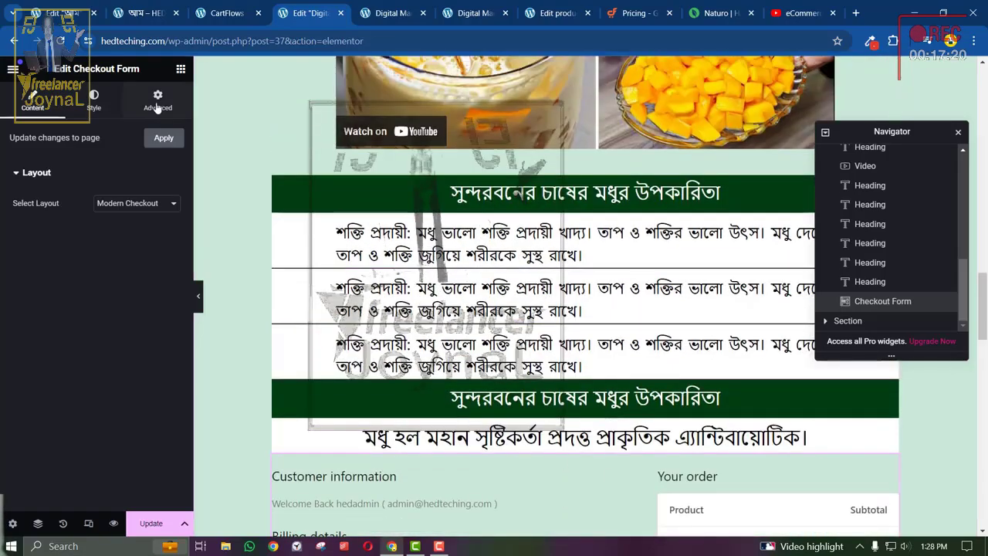
# Give the Checkout Form widget a classic white background (#FFFFFF) and review the form on the canvas.
pyautogui.click(157, 101)
pyautogui.scroll(-3, 146, 332)
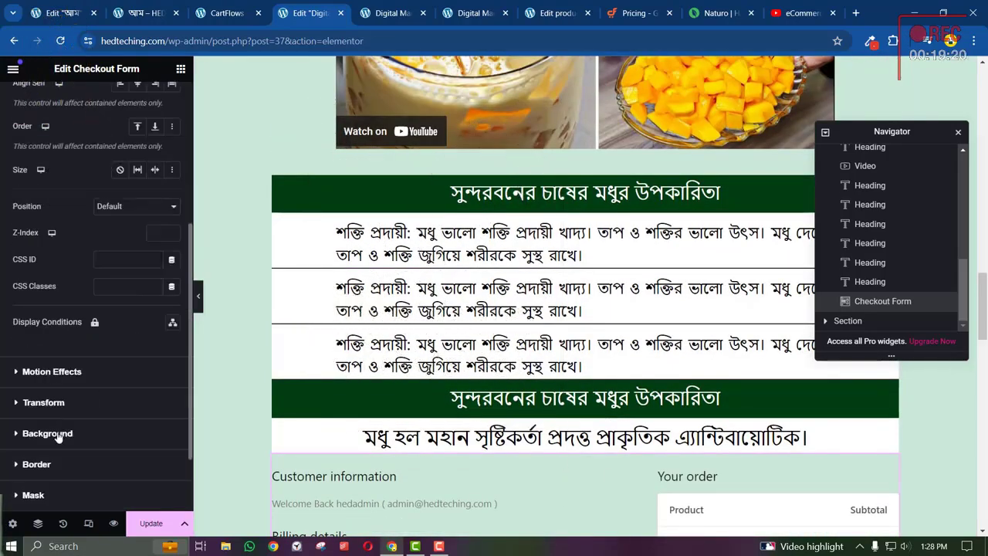
pyautogui.click(47, 433)
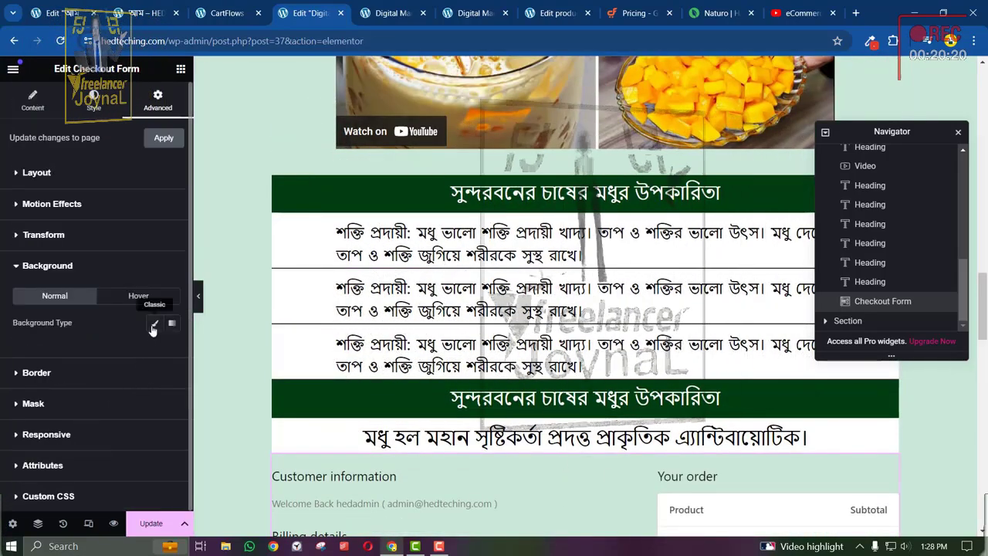
pyautogui.click(154, 322)
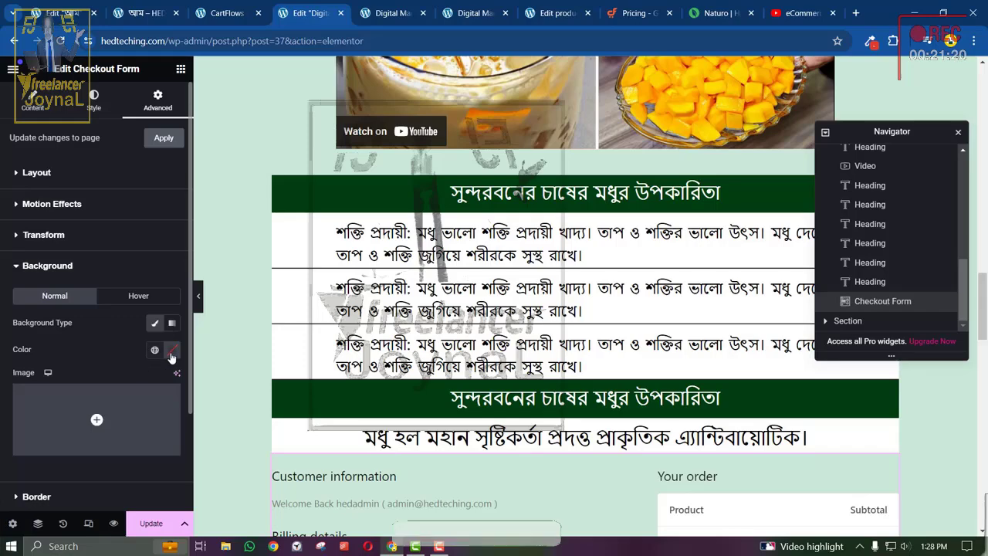
pyautogui.click(171, 350)
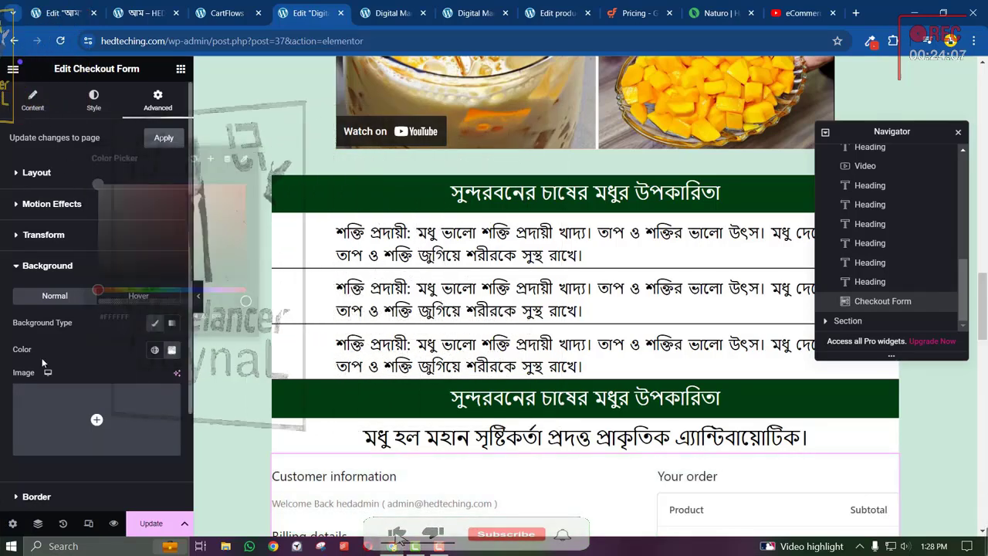
pyautogui.scroll(-6, 357, 403)
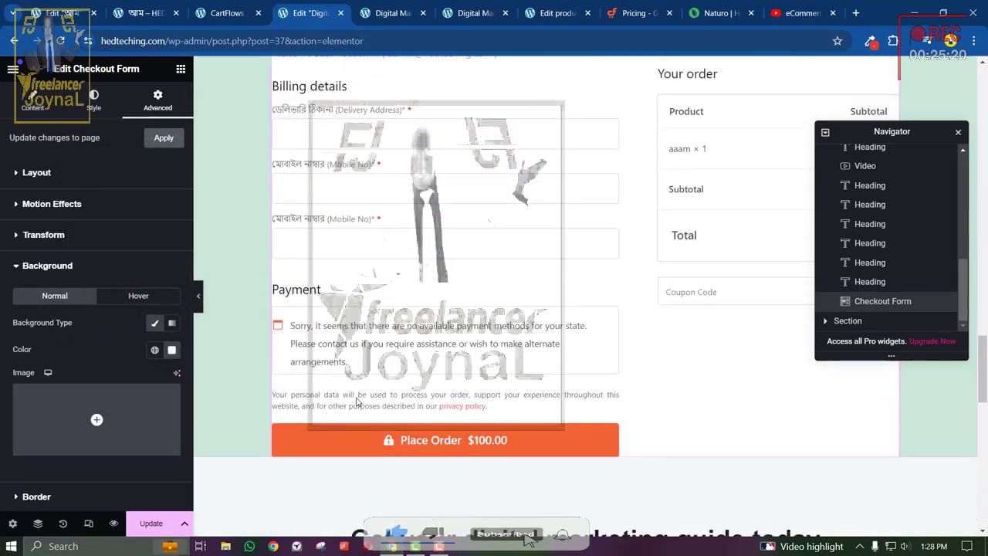
pyautogui.scroll(-3, 357, 402)
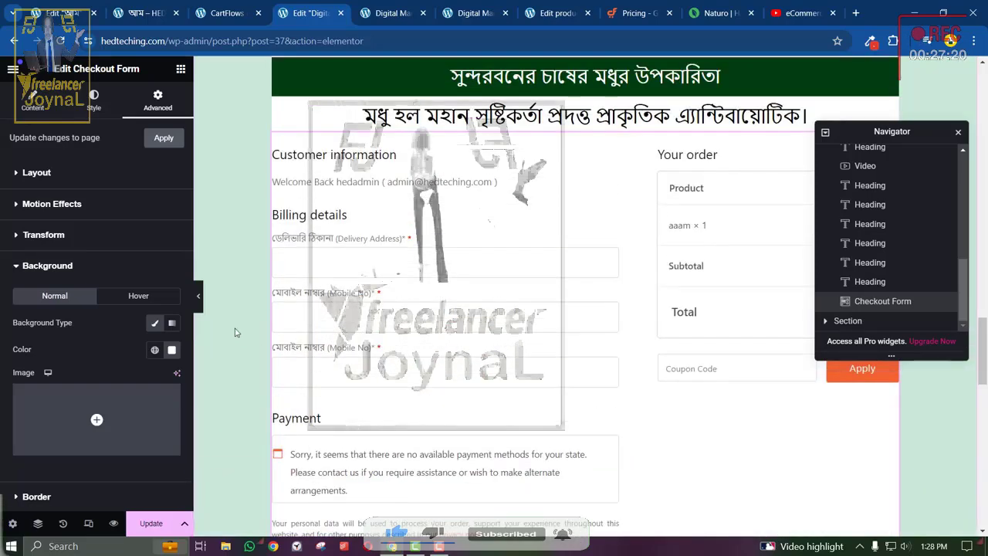
pyautogui.click(198, 298)
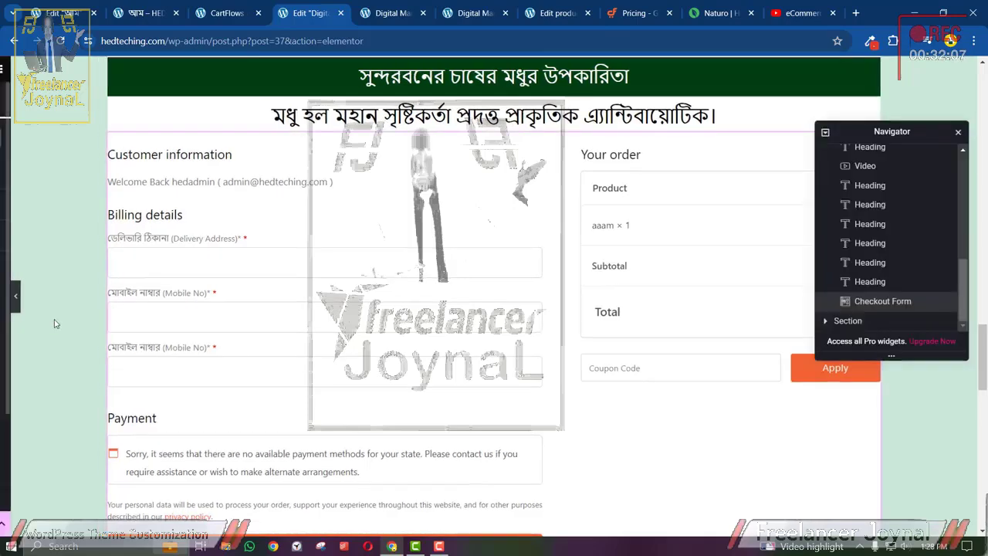
pyautogui.click(3, 298)
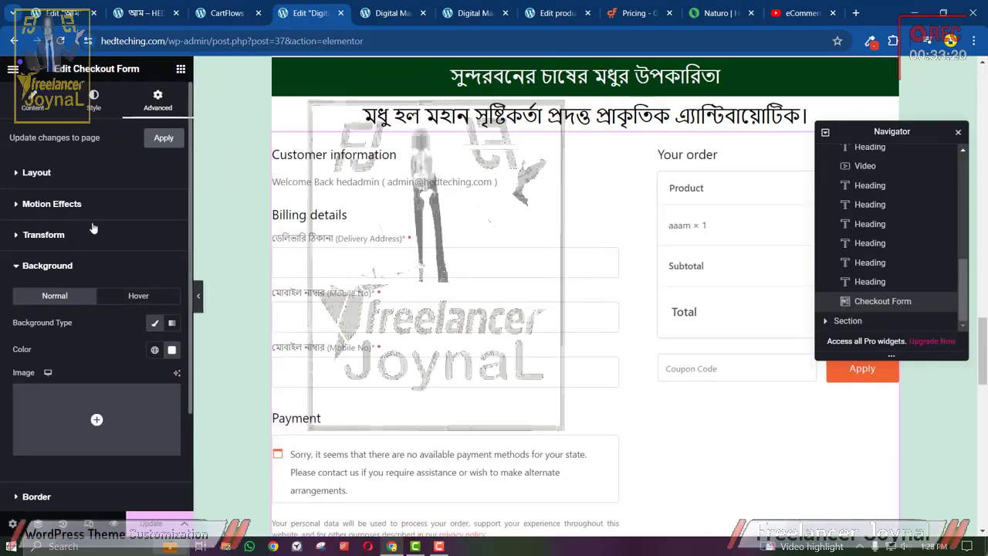
pyautogui.scroll(-2, 91, 256)
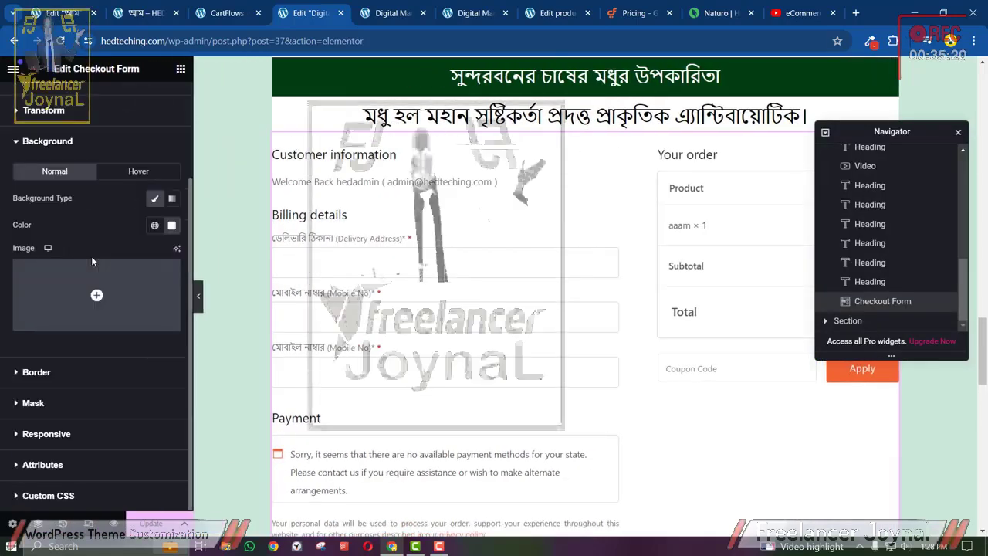
pyautogui.click(70, 371)
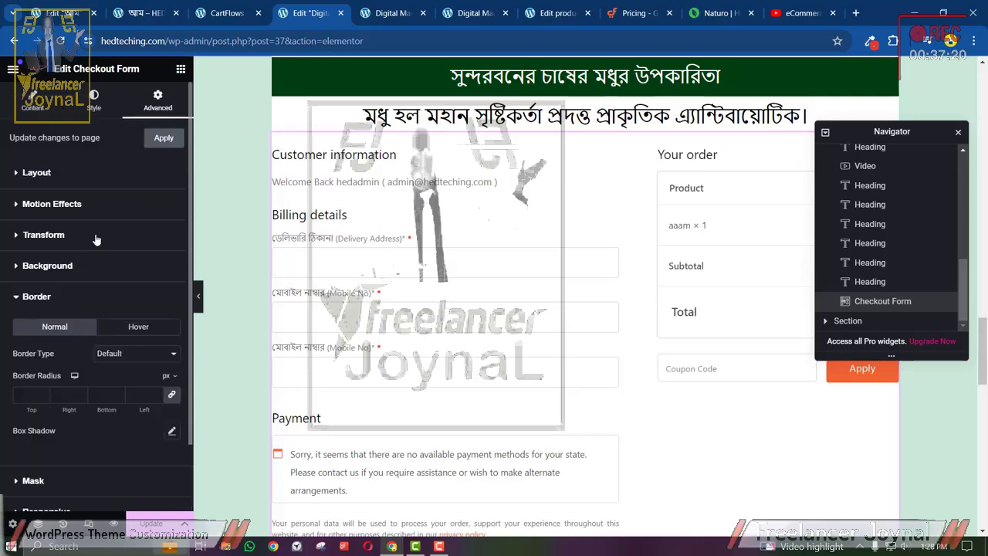
pyautogui.click(93, 104)
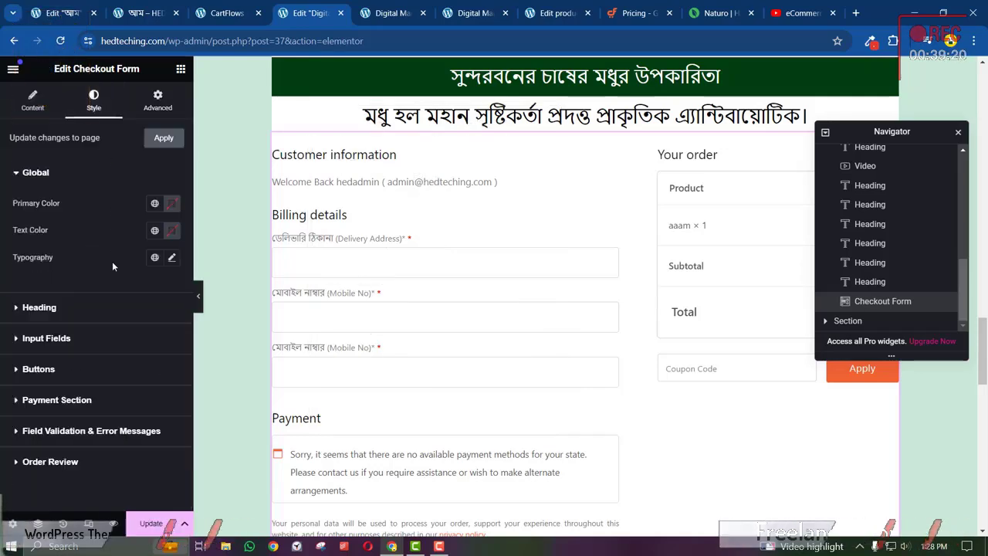
pyautogui.click(21, 112)
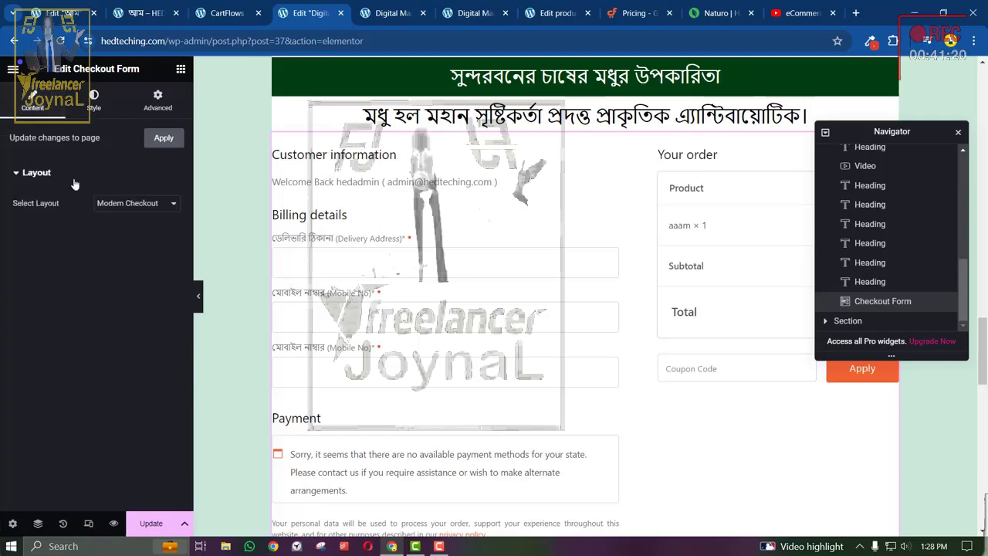
# Set the Checkout Form's padding to 100 px right and left and 50 px top and bottom, then check its layout.
pyautogui.click(159, 103)
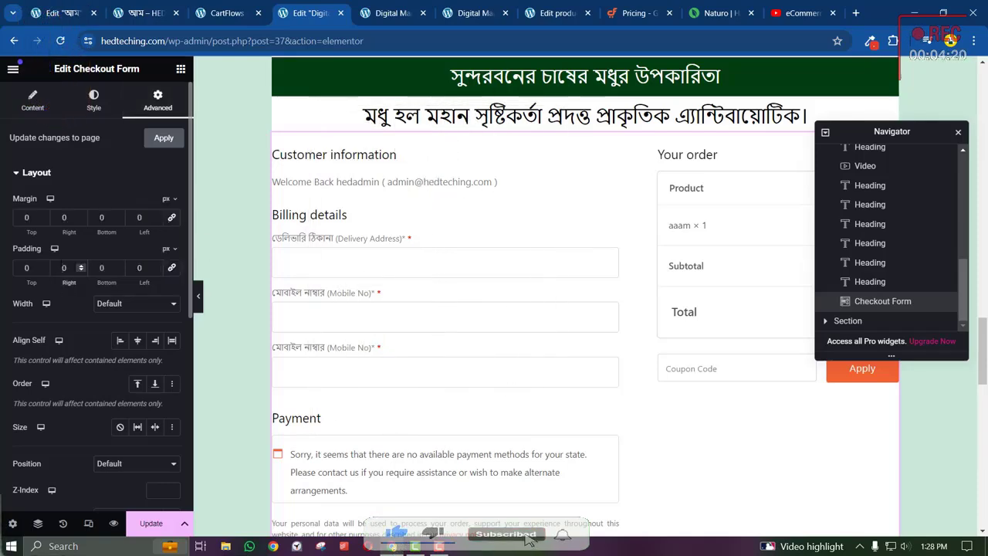
pyautogui.write('100')
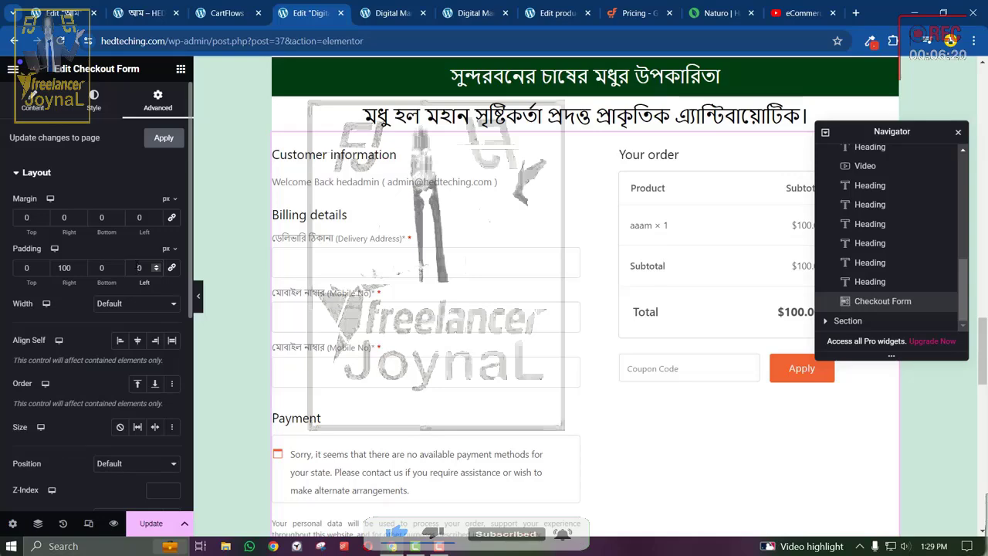
pyautogui.write('100')
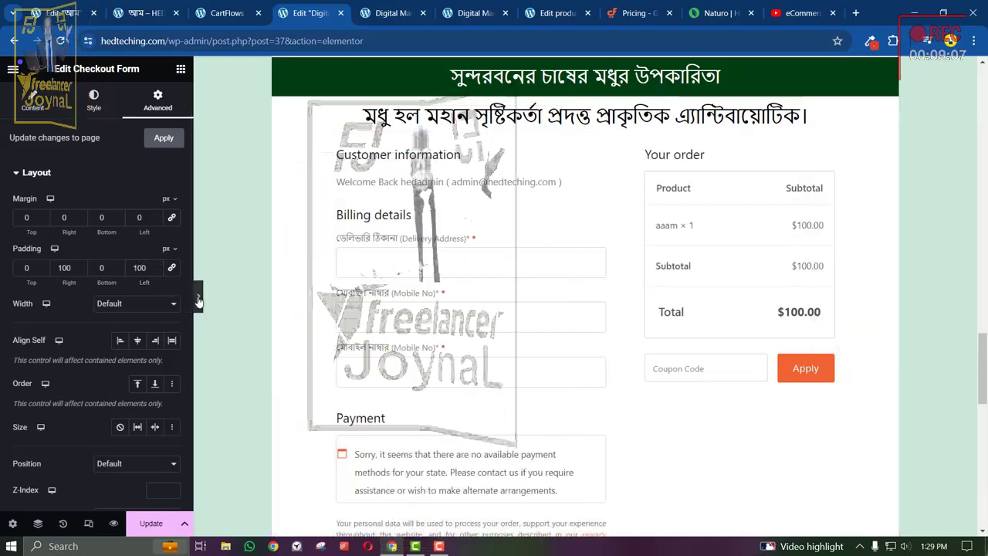
pyautogui.click(199, 299)
pyautogui.scroll(1, 320, 400)
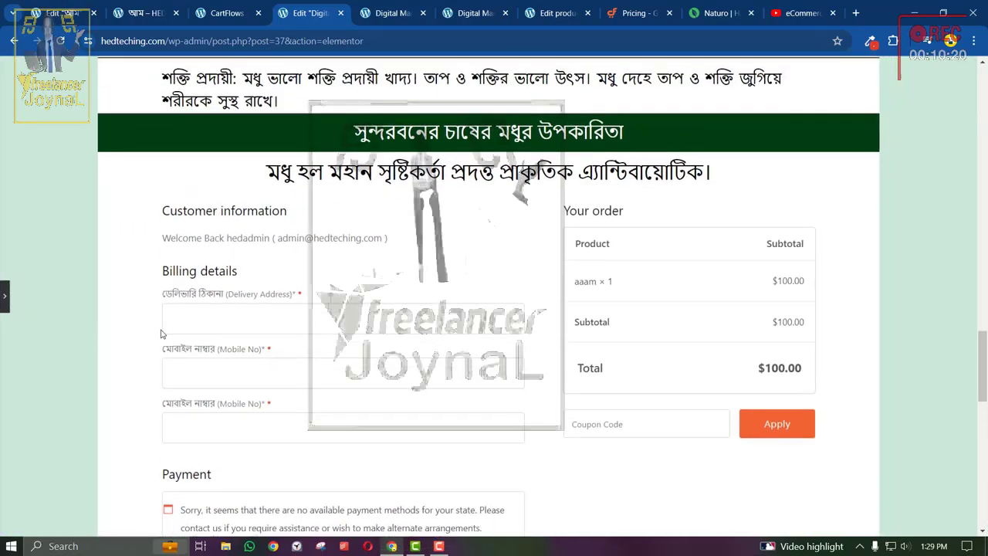
pyautogui.scroll(-4, 161, 333)
pyautogui.scroll(2, 162, 334)
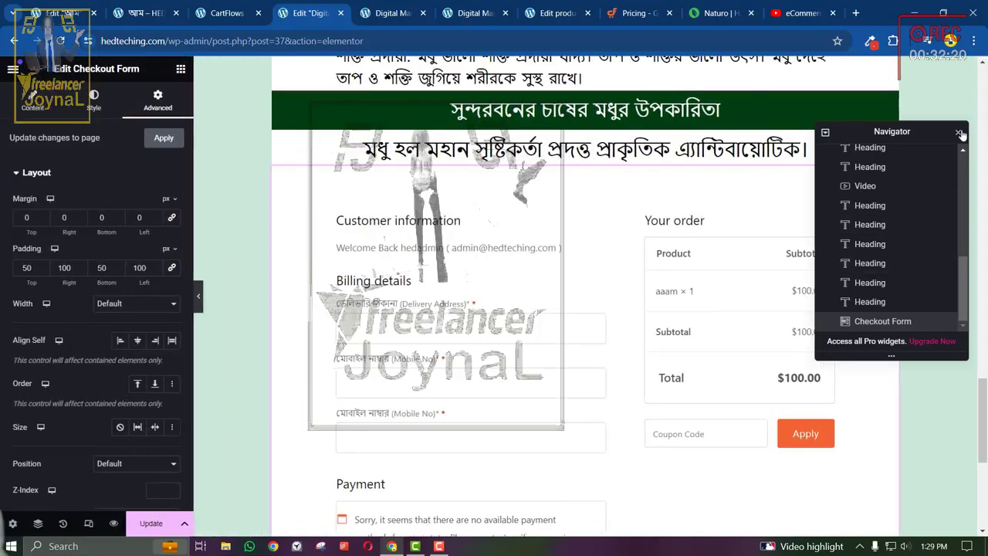
# Close the Navigator, review the padded checkout form beneath the honey text, and update the page.
pyautogui.click(960, 133)
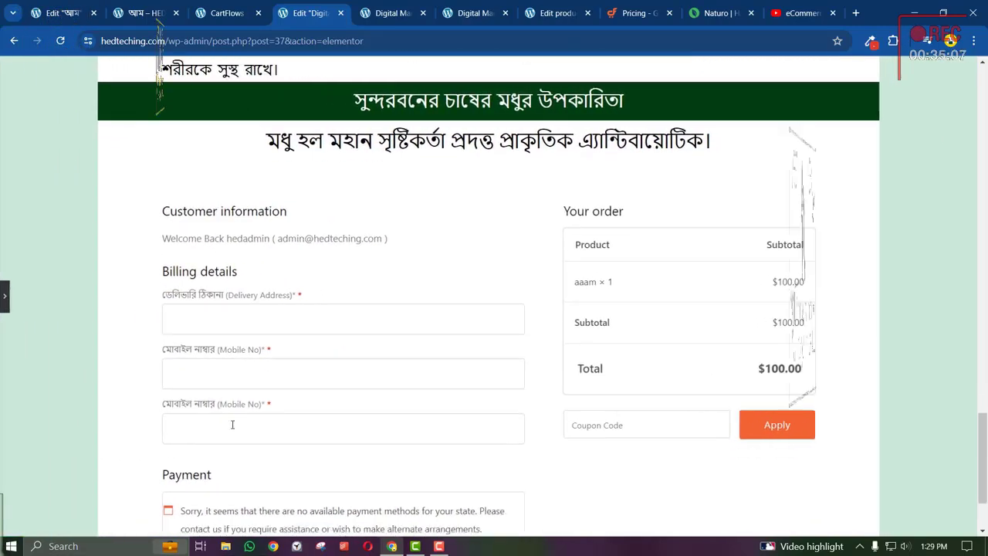
pyautogui.scroll(-2, 231, 421)
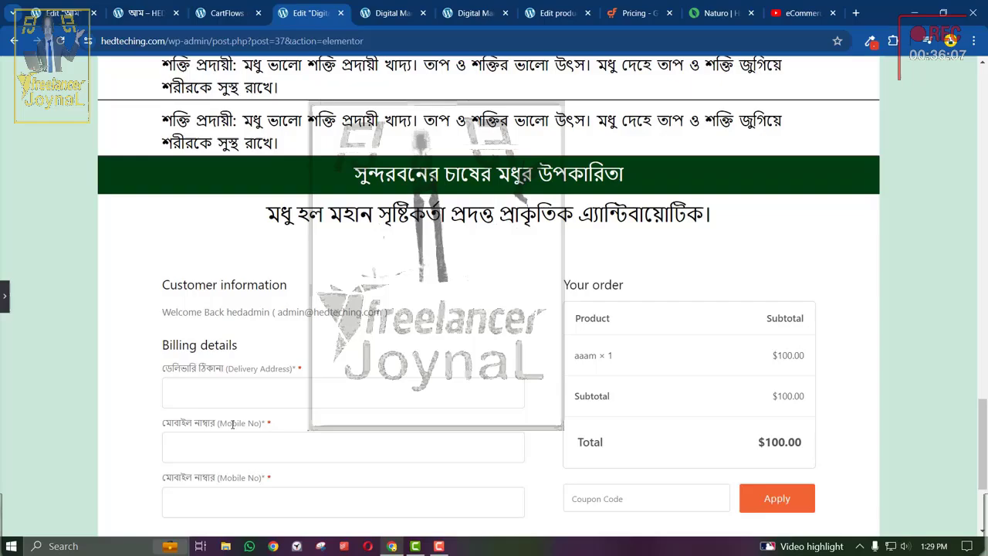
pyautogui.scroll(2, 232, 424)
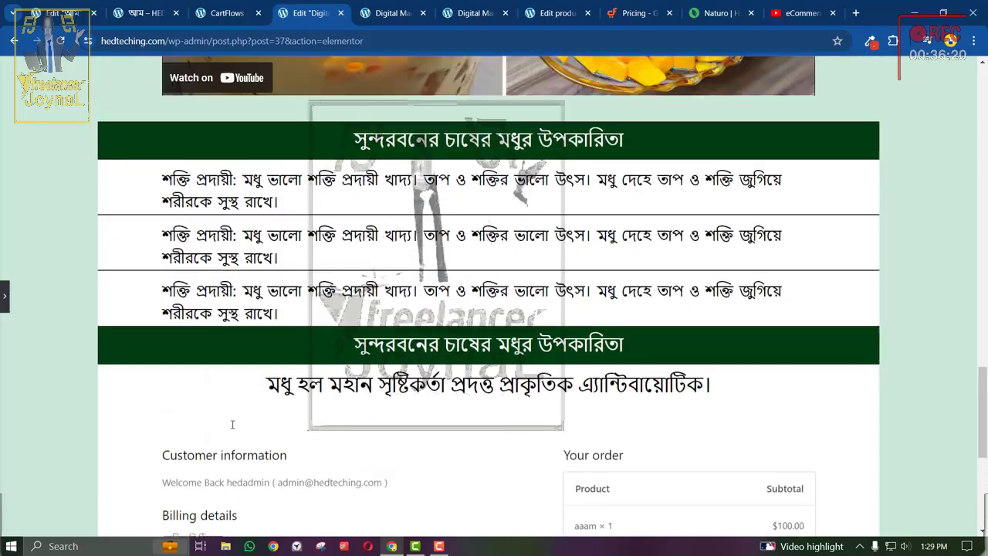
pyautogui.scroll(-5, 214, 441)
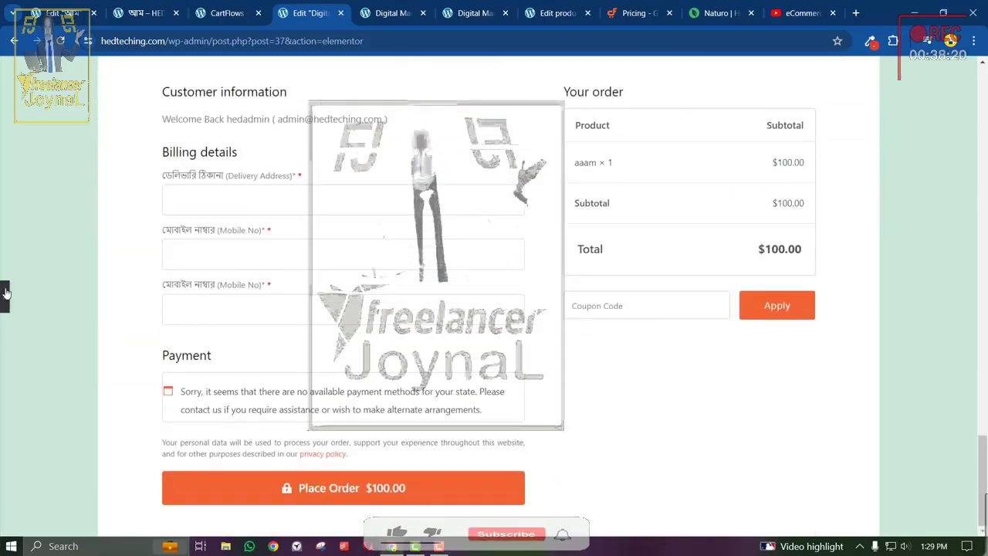
pyautogui.click(6, 293)
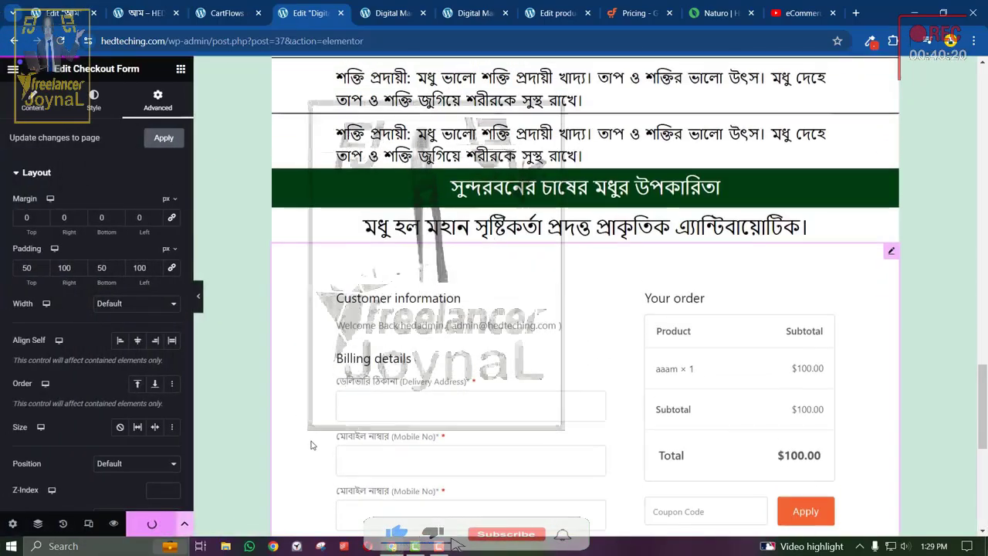
# View the published mango checkout page and examine its header, title and content.
pyautogui.scroll(2, 312, 445)
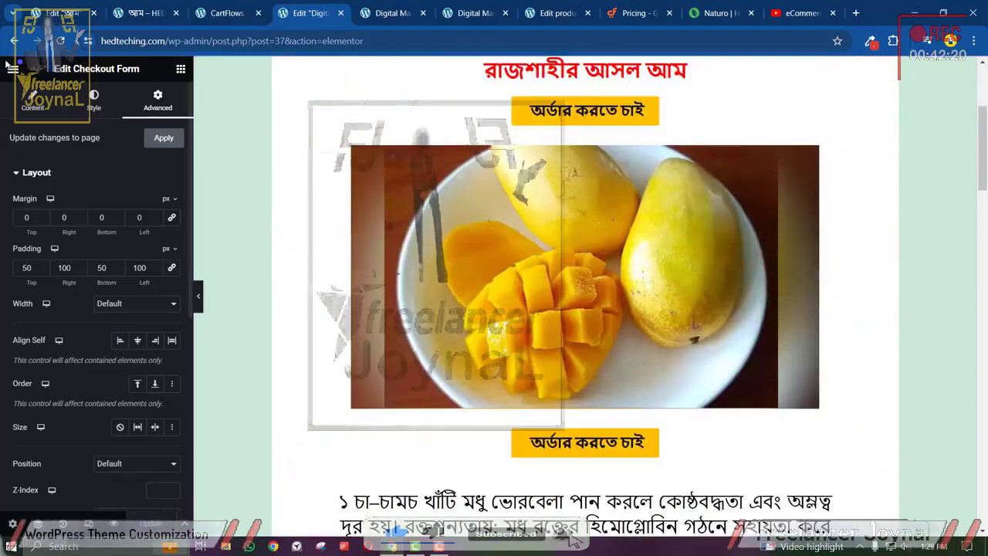
pyautogui.click(13, 68)
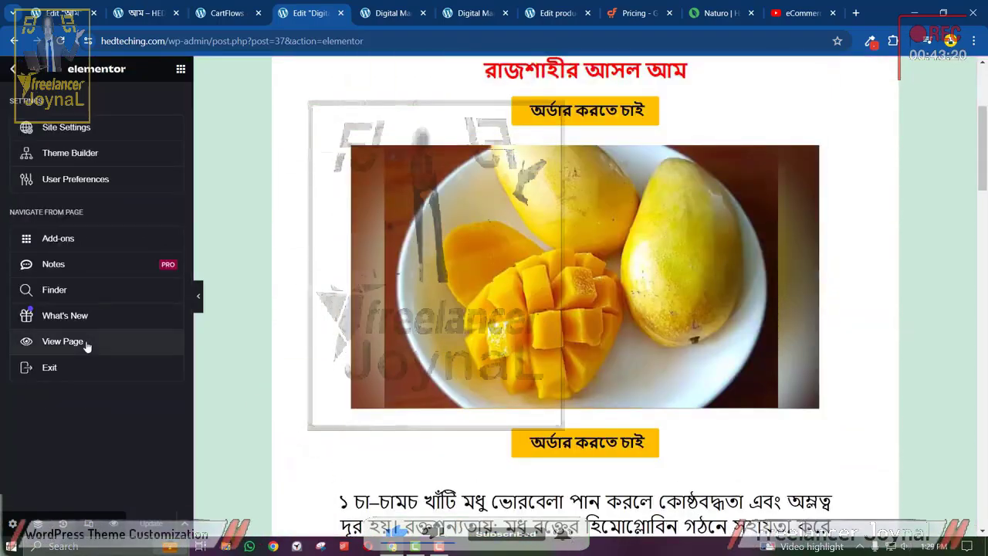
pyautogui.click(113, 352)
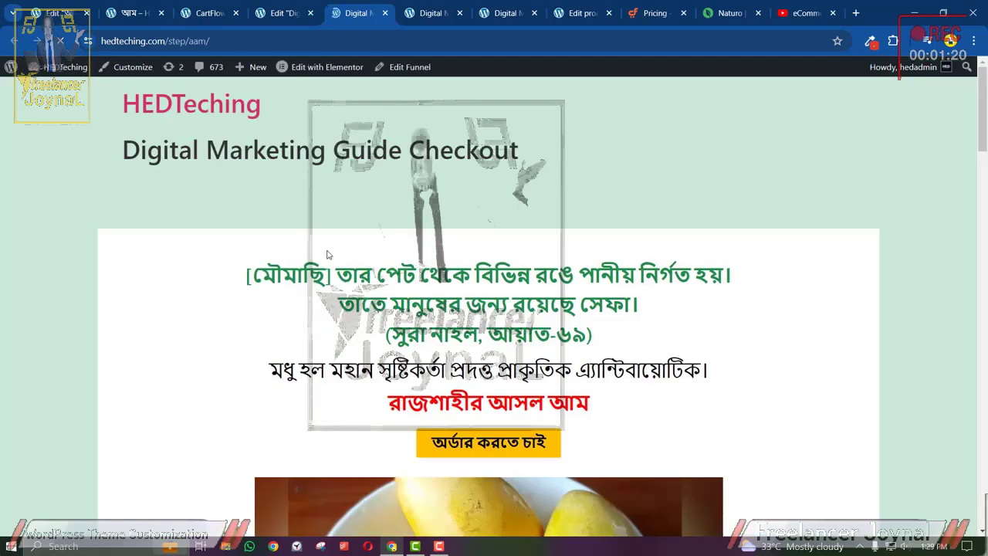
pyautogui.scroll(-20, 325, 225)
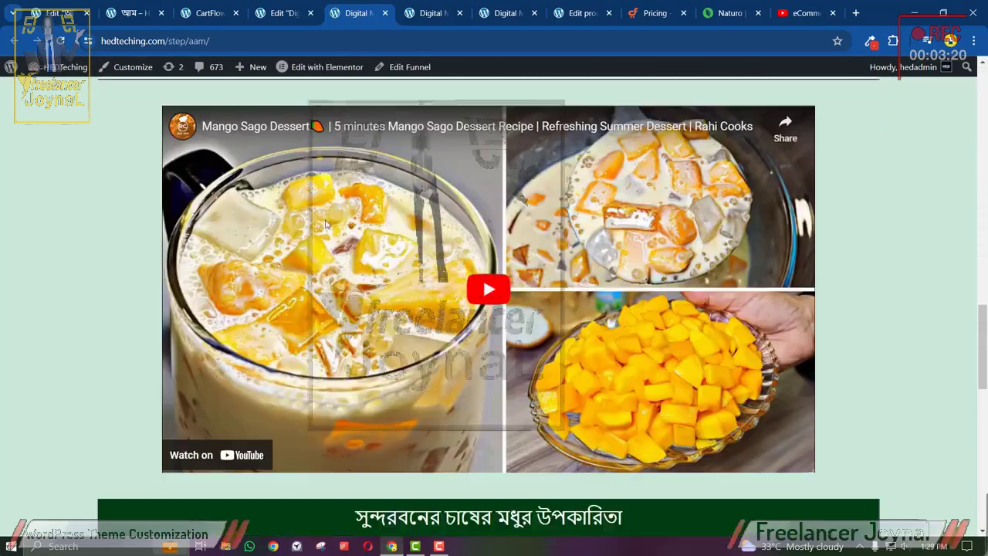
pyautogui.scroll(20, 325, 221)
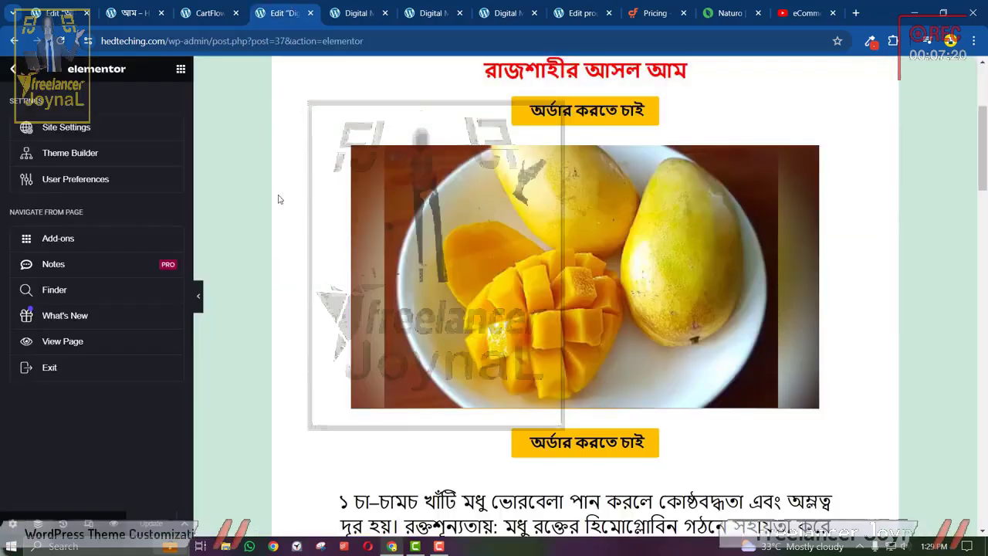
# Set the checkout page's layout to the page builder template in its post settings, update, and reload the published page.
pyautogui.scroll(5, 278, 196)
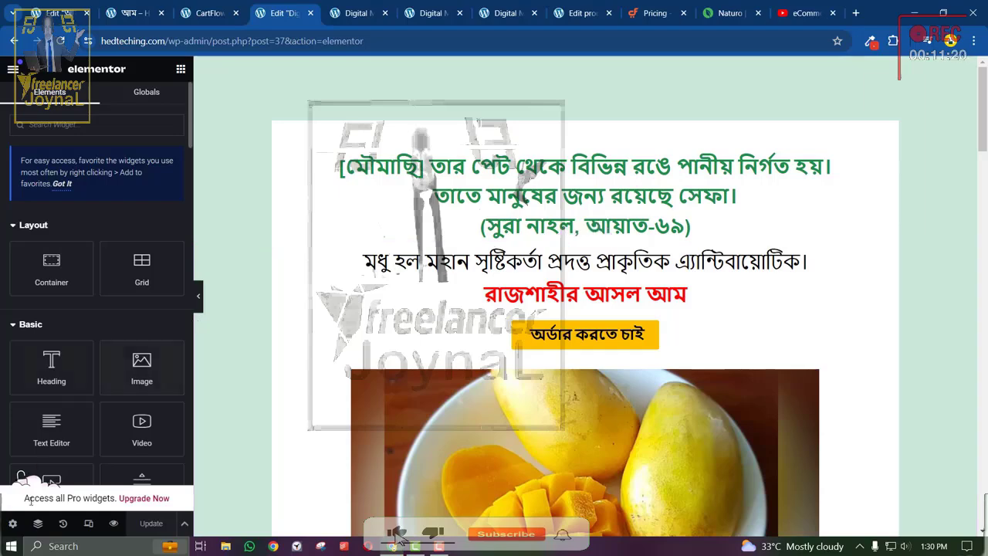
pyautogui.click(12, 522)
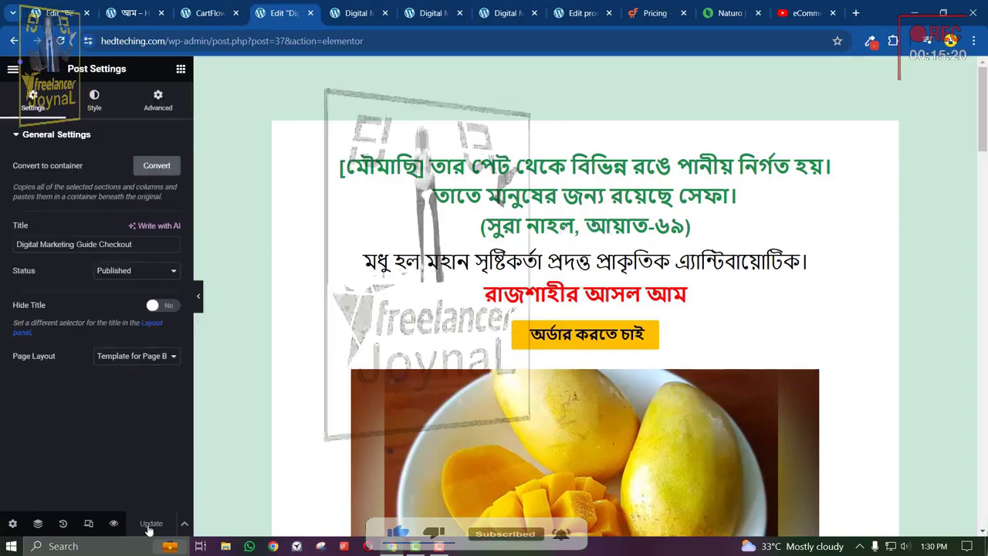
pyautogui.click(332, 14)
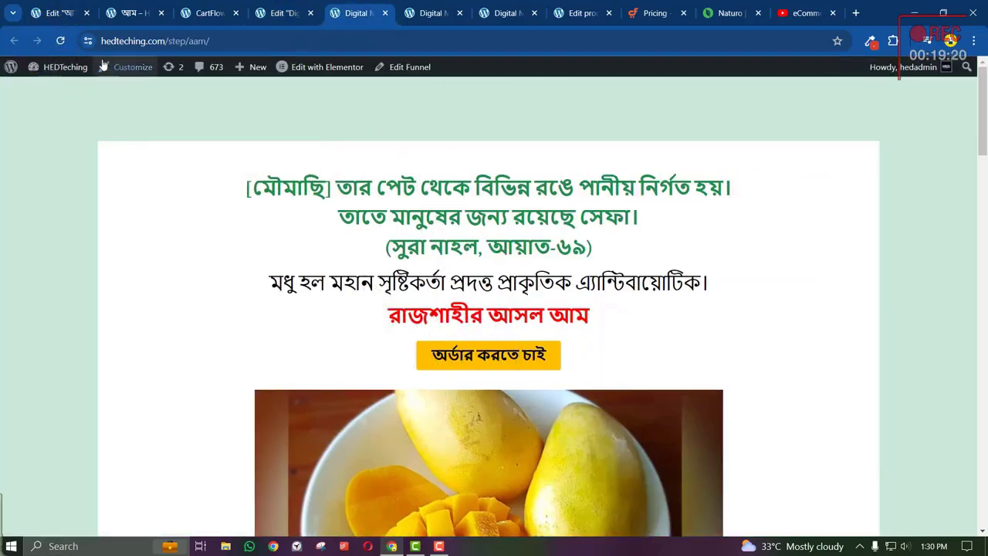
pyautogui.click(61, 41)
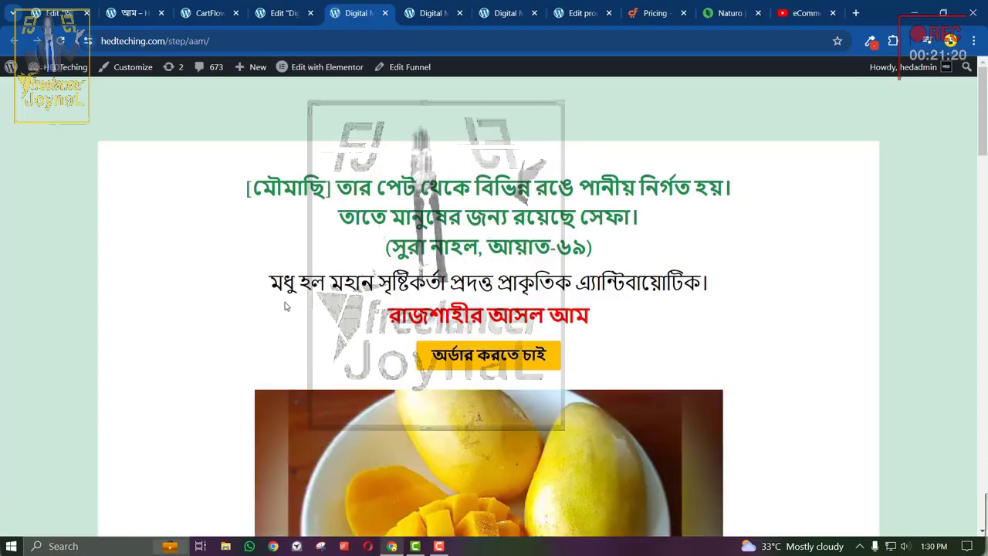
# Review the published page's checkout form and compare it with the Sundarban Box Honey order form on naturobd.com.
pyautogui.scroll(-10, 355, 317)
pyautogui.scroll(2, 456, 280)
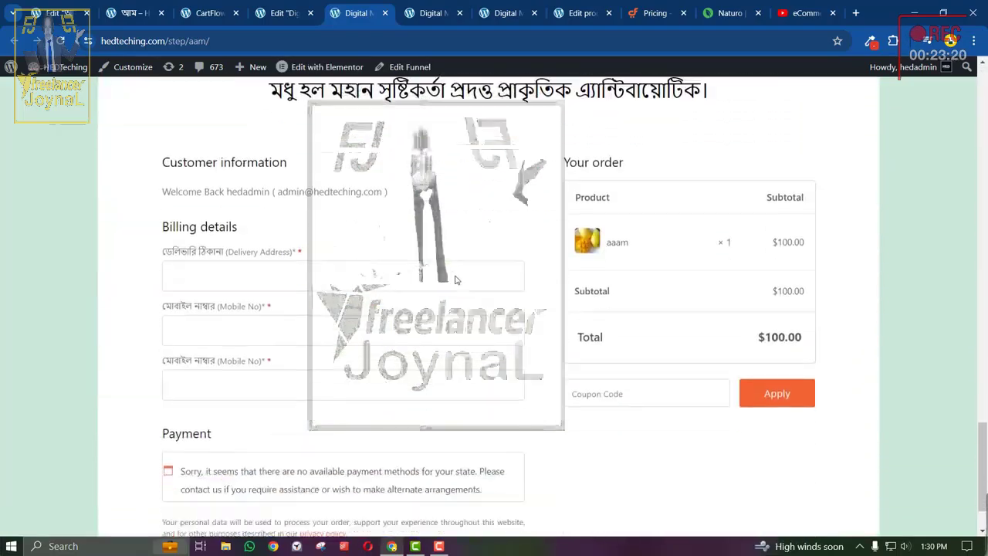
pyautogui.scroll(-1, 455, 280)
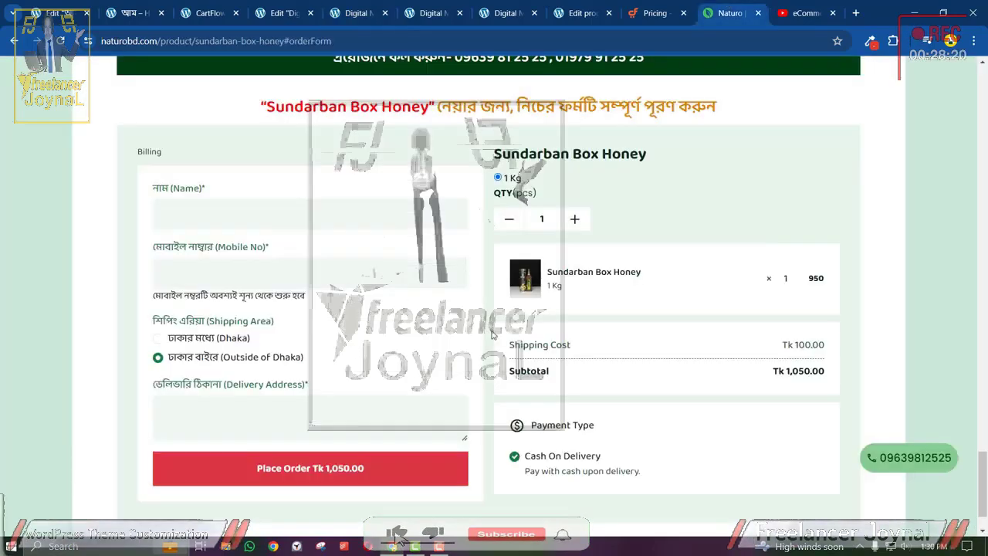
pyautogui.scroll(-1, 261, 292)
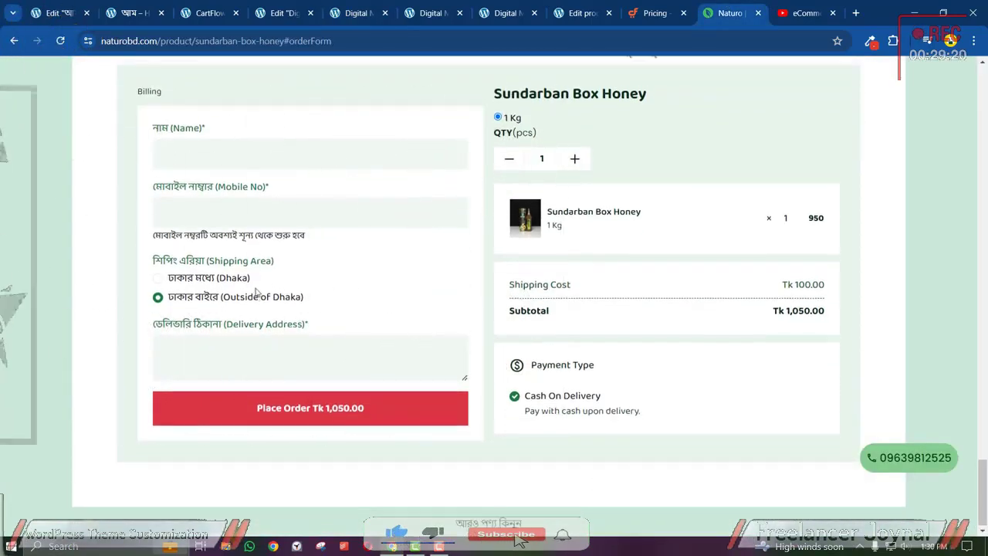
pyautogui.scroll(1, 261, 292)
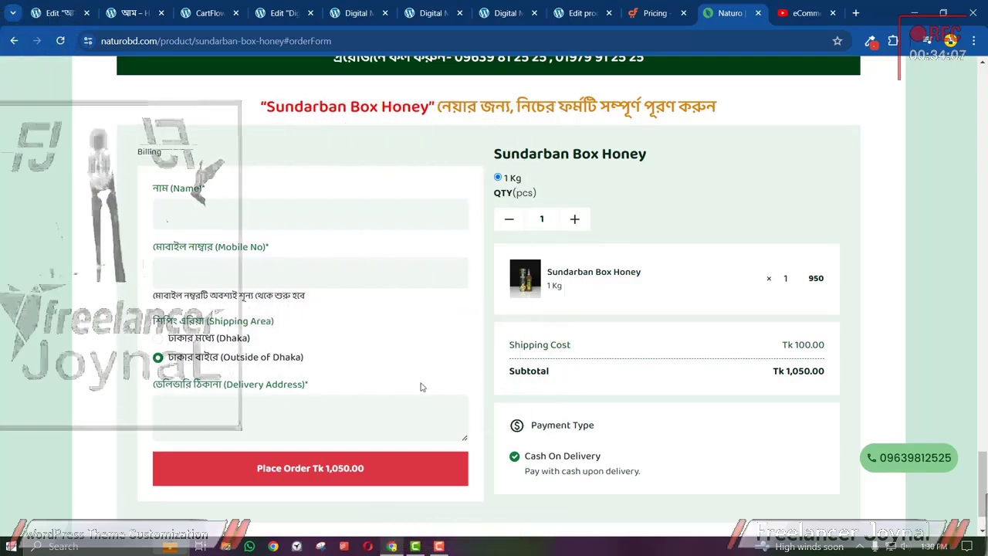
# Examine the honey order form's product summary and payment section on naturobd.com, and return to the CartFlows checkout form settings.
pyautogui.scroll(-1, 419, 386)
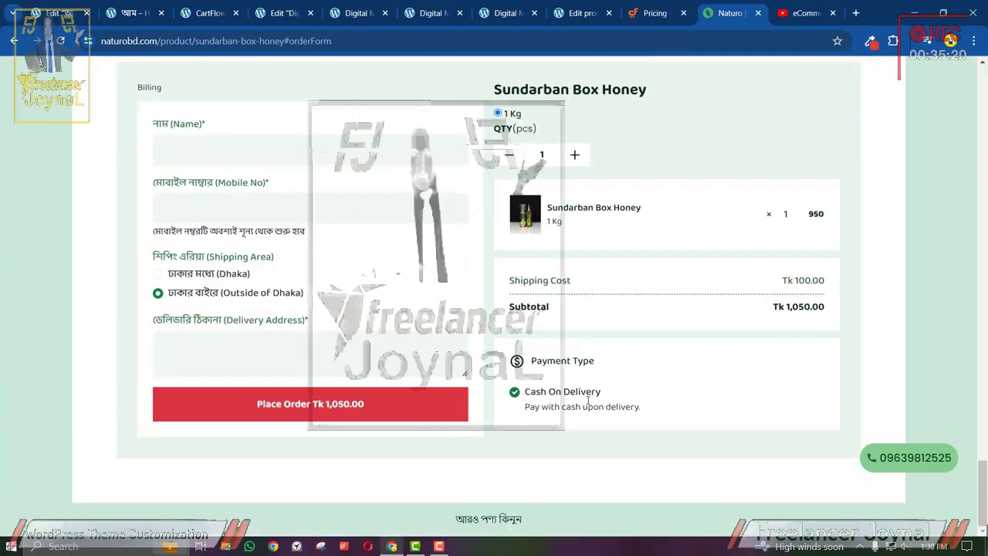
pyautogui.moveTo(540, 375); pyautogui.dragTo(528, 364)
pyautogui.click(528, 365)
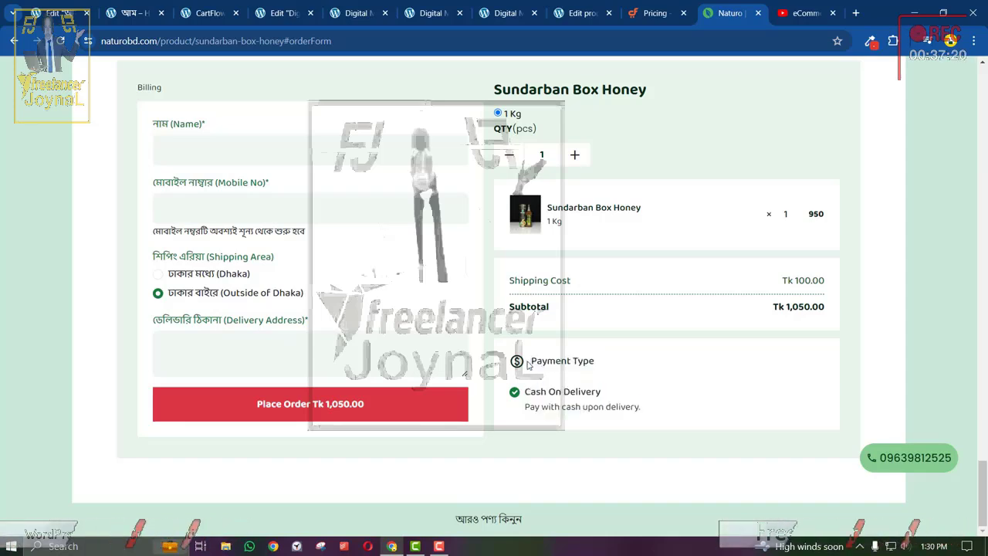
pyautogui.scroll(1, 557, 350)
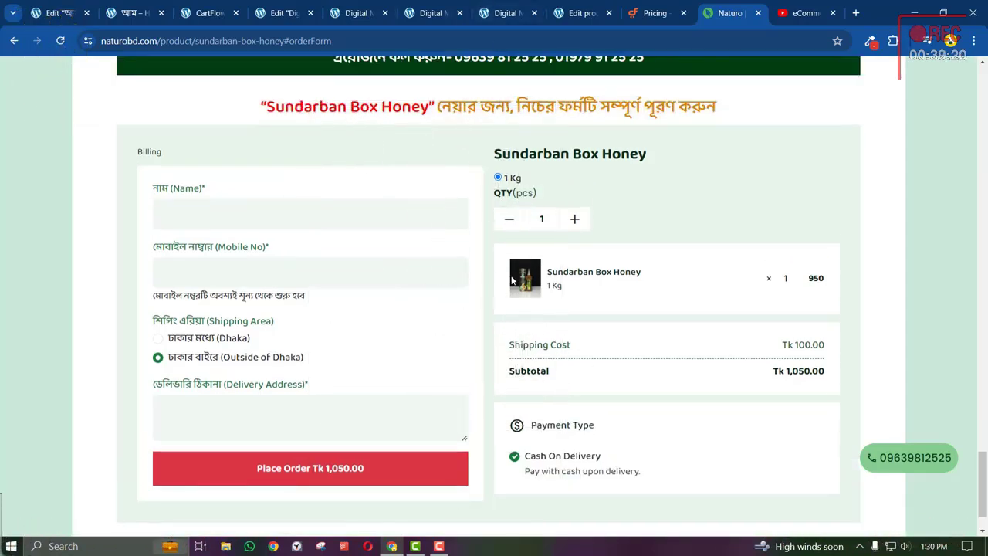
pyautogui.click(222, 13)
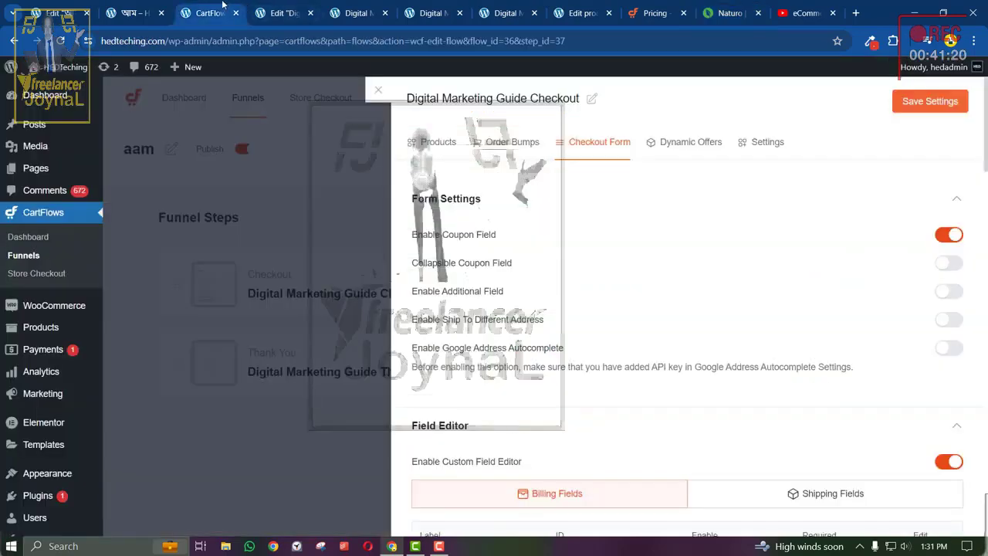
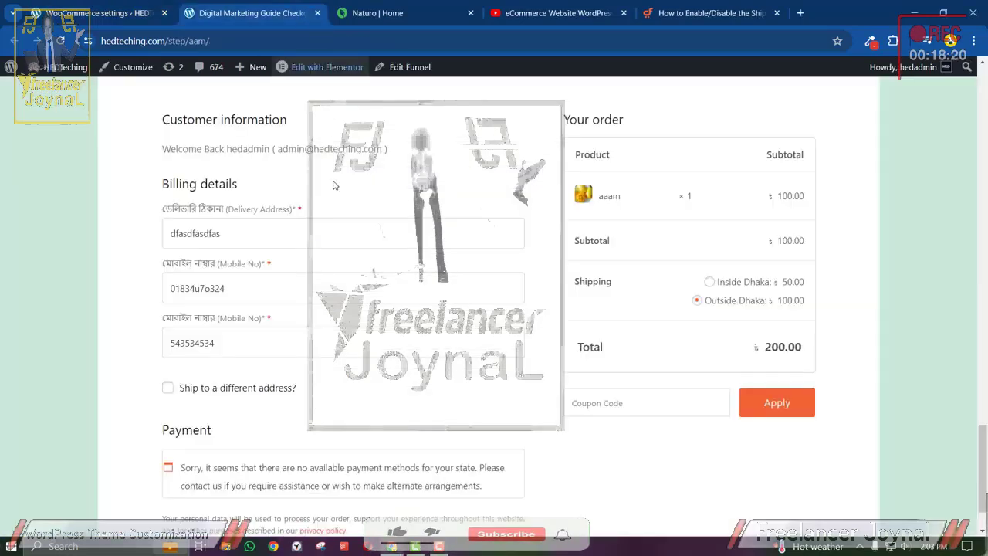
# Look over the published mango checkout page and review WooCommerce's general settings for store address, selling and shipping locations, and currency.
pyautogui.scroll(10, 494, 308)
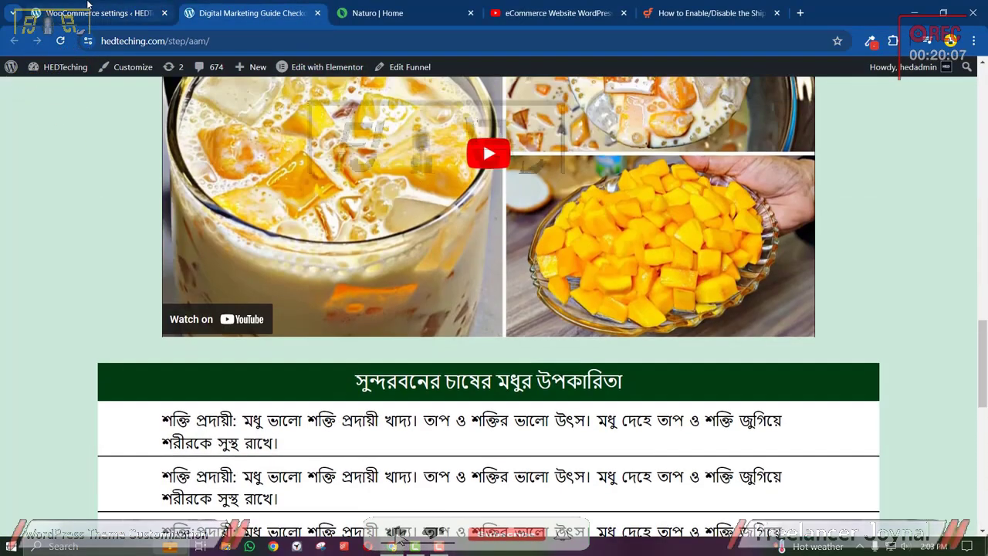
pyautogui.click(88, 6)
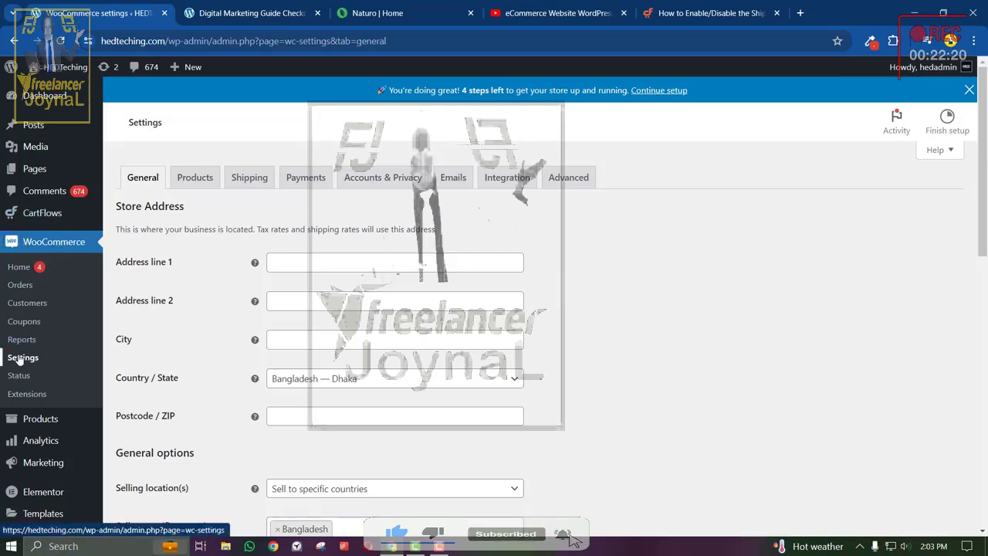
pyautogui.scroll(-2, 286, 309)
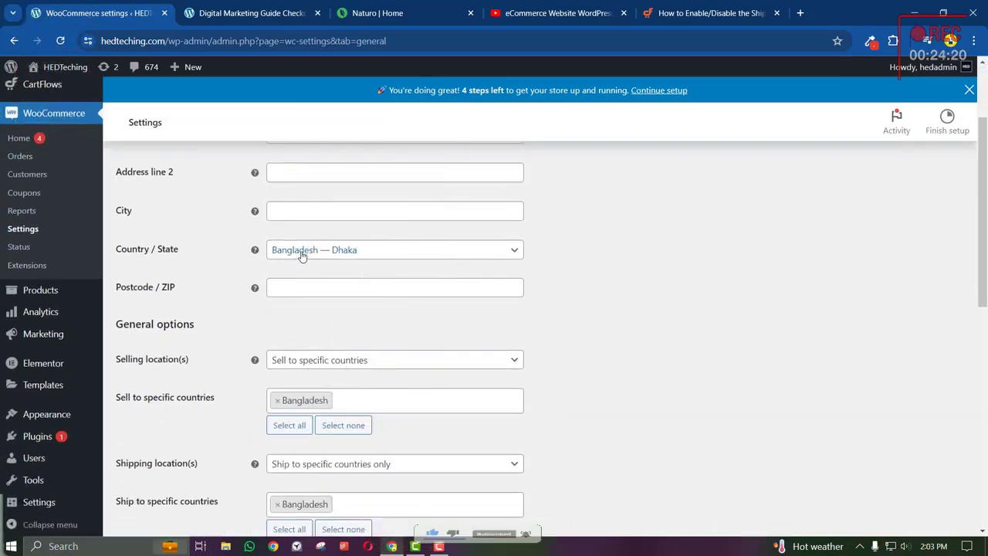
pyautogui.scroll(-1, 295, 278)
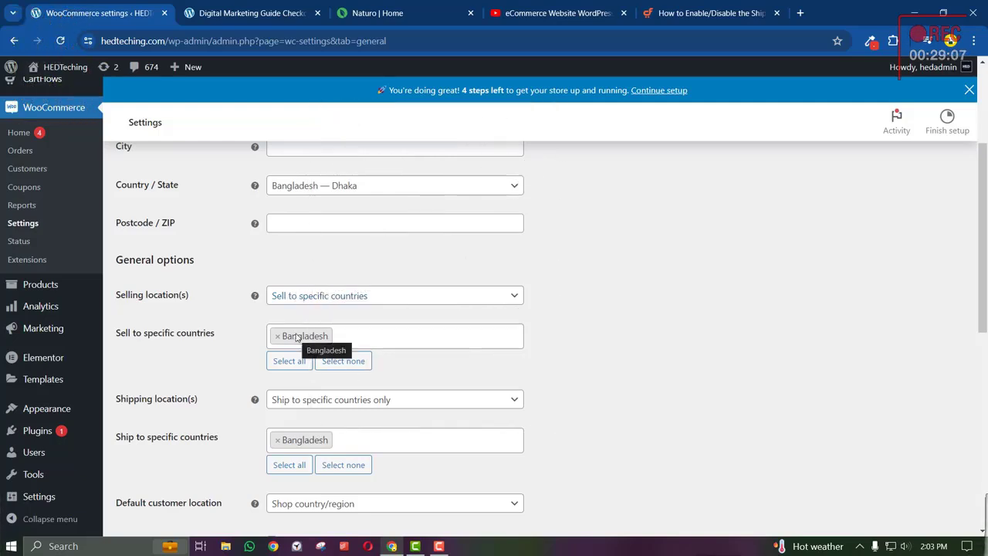
pyautogui.scroll(-1, 300, 337)
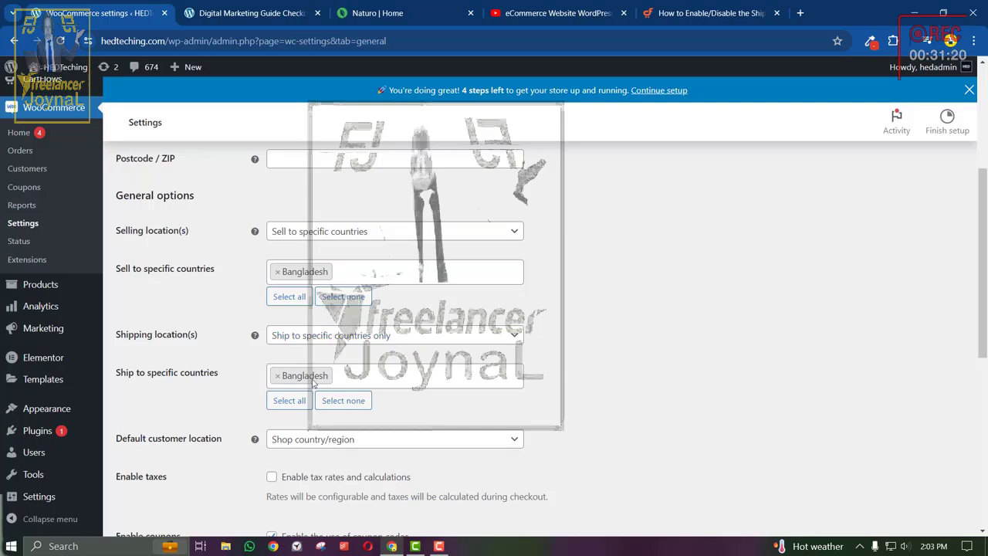
pyautogui.scroll(-8, 313, 383)
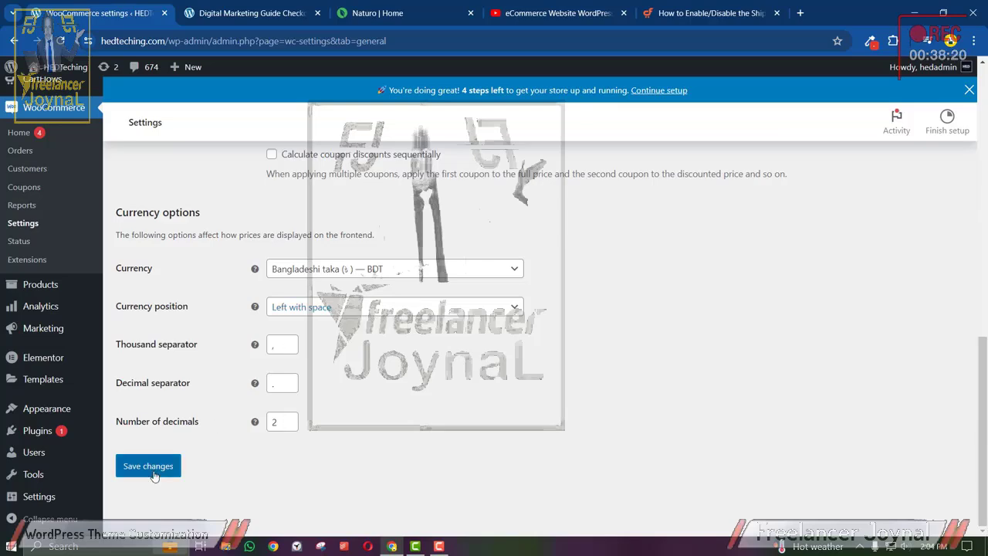
pyautogui.scroll(6, 153, 475)
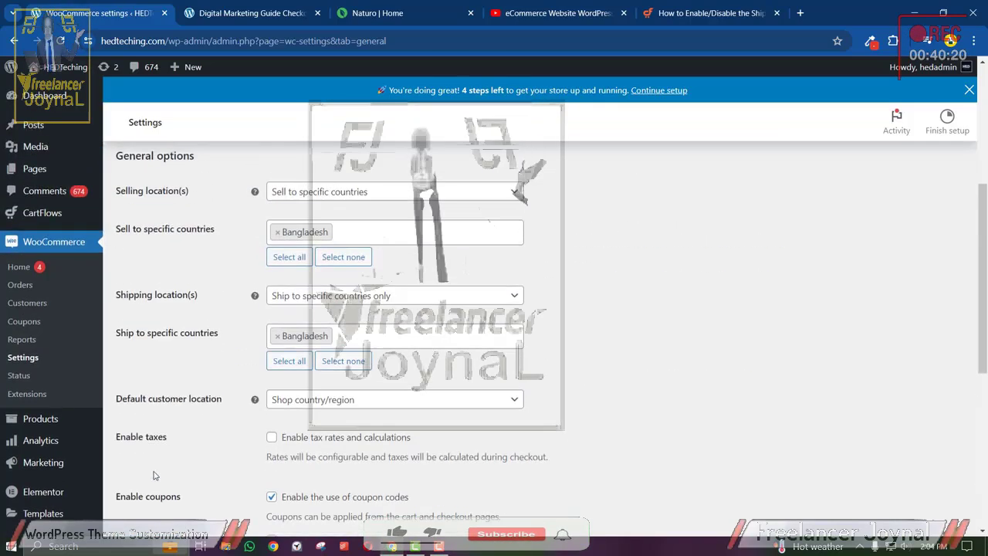
# Try the "Sell to all countries, except for..." option as the selling location in the WooCommerce general settings.
pyautogui.scroll(1, 152, 476)
pyautogui.click(318, 259)
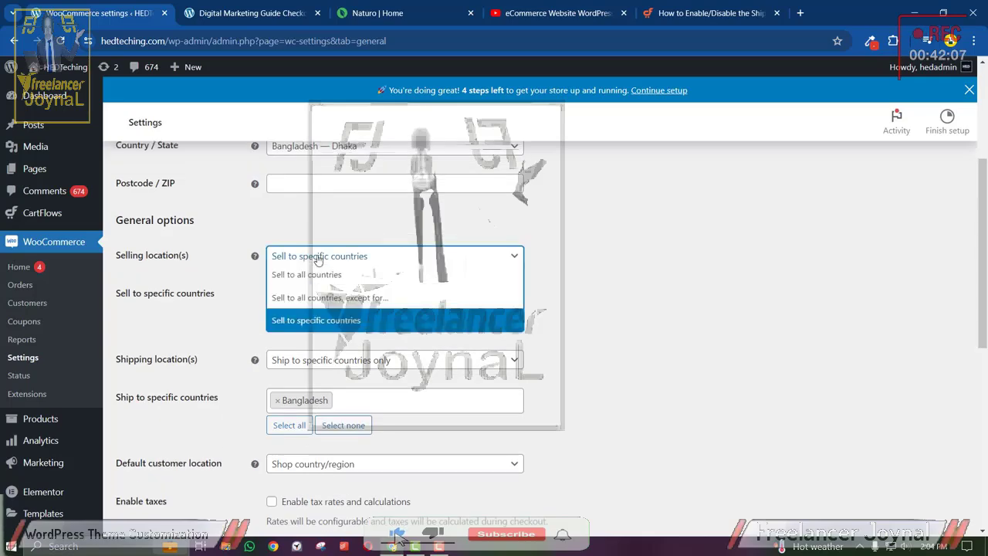
pyautogui.click(318, 297)
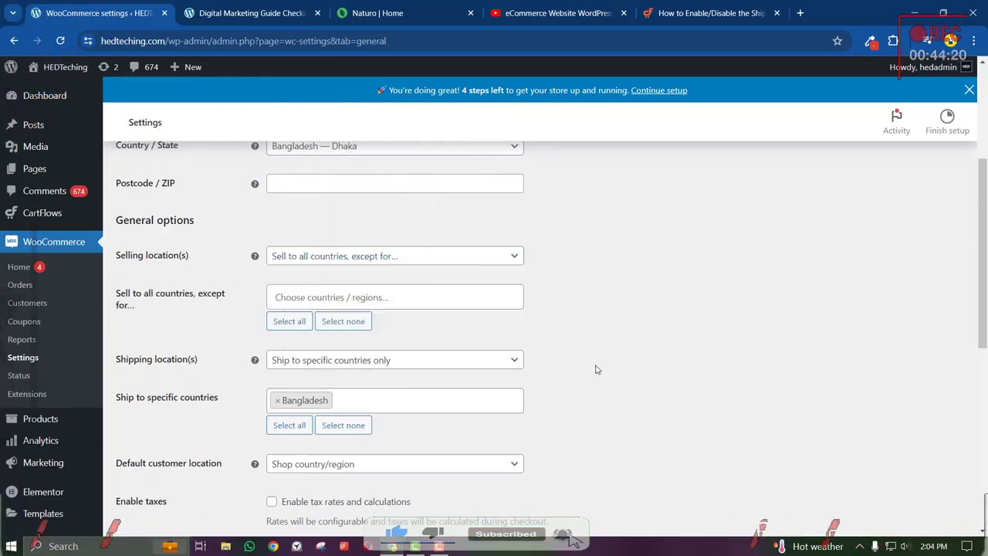
pyautogui.scroll(-1, 595, 370)
pyautogui.scroll(-7, 596, 370)
pyautogui.scroll(12, 595, 370)
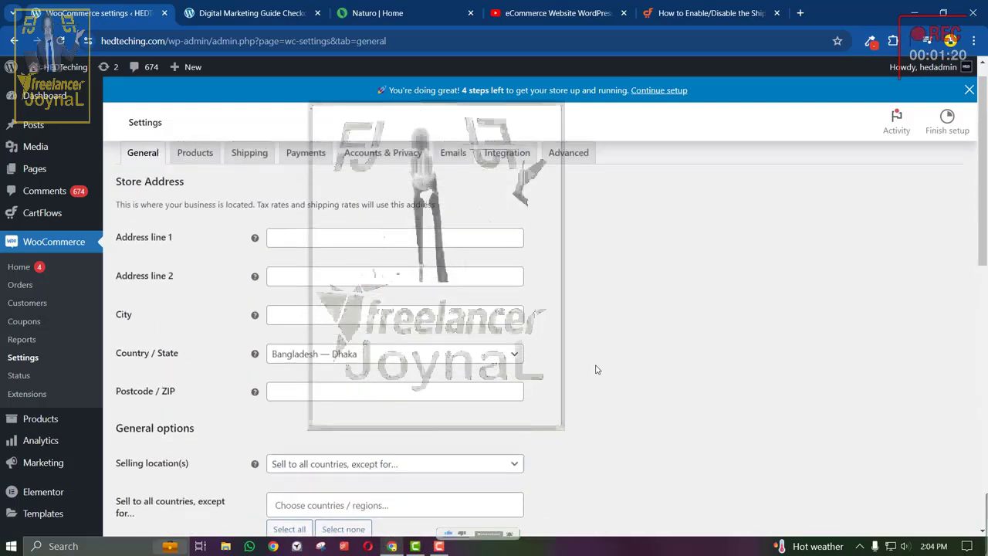
# Go to the WooCommerce shipping zones without saving the general settings, and delete the existing Bangladesh zone.
pyautogui.click(255, 179)
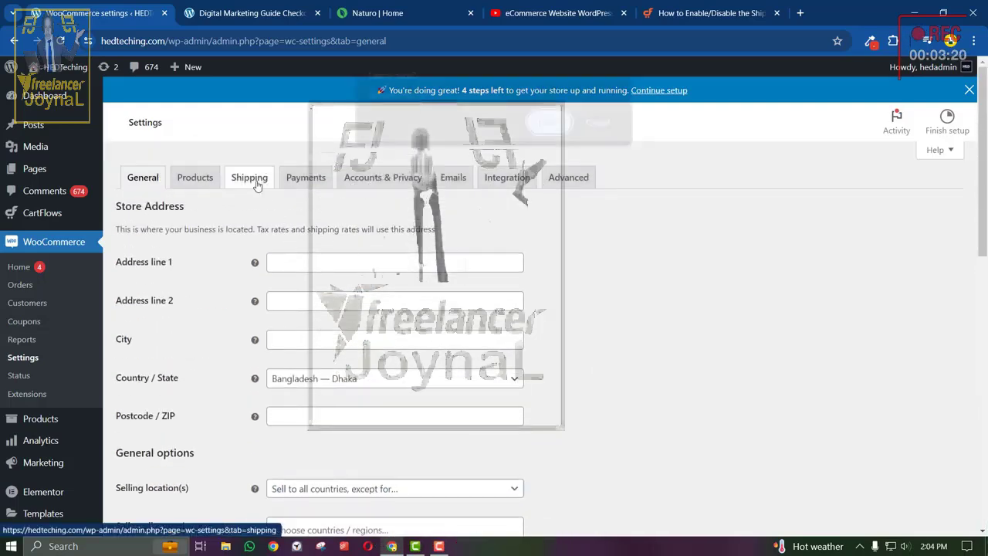
pyautogui.click(538, 128)
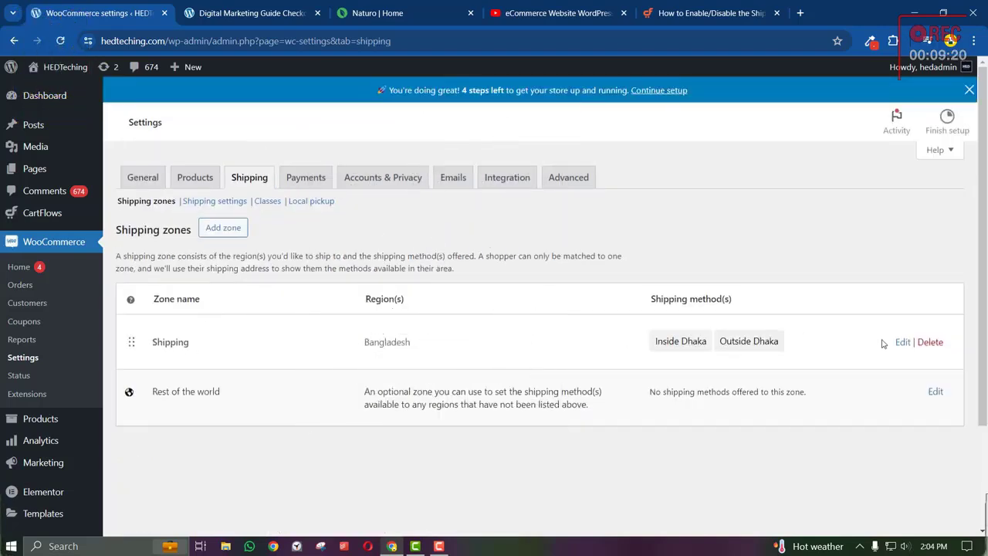
pyautogui.click(929, 342)
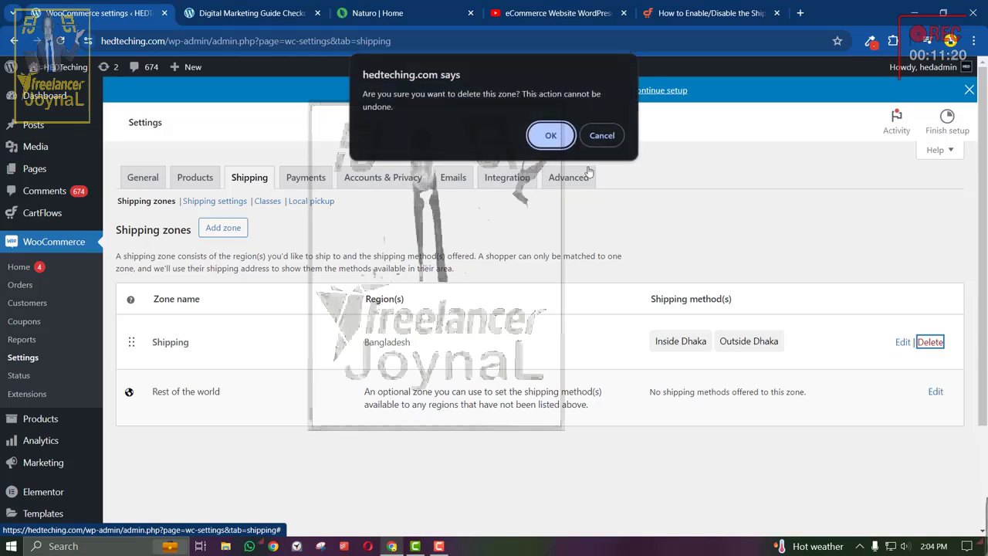
pyautogui.click(551, 137)
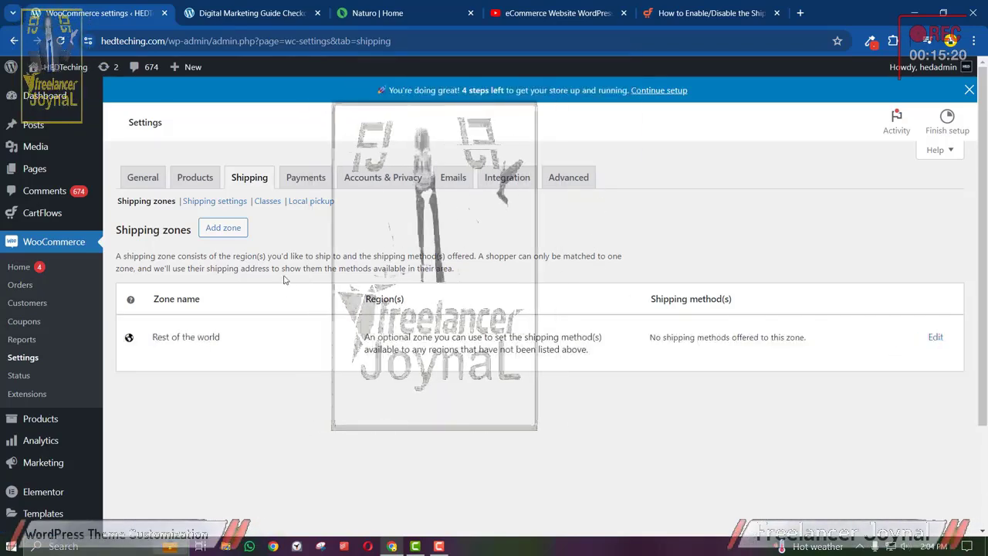
# Add a shipping zone named "shipping" with Bangladesh as its region.
pyautogui.click(222, 228)
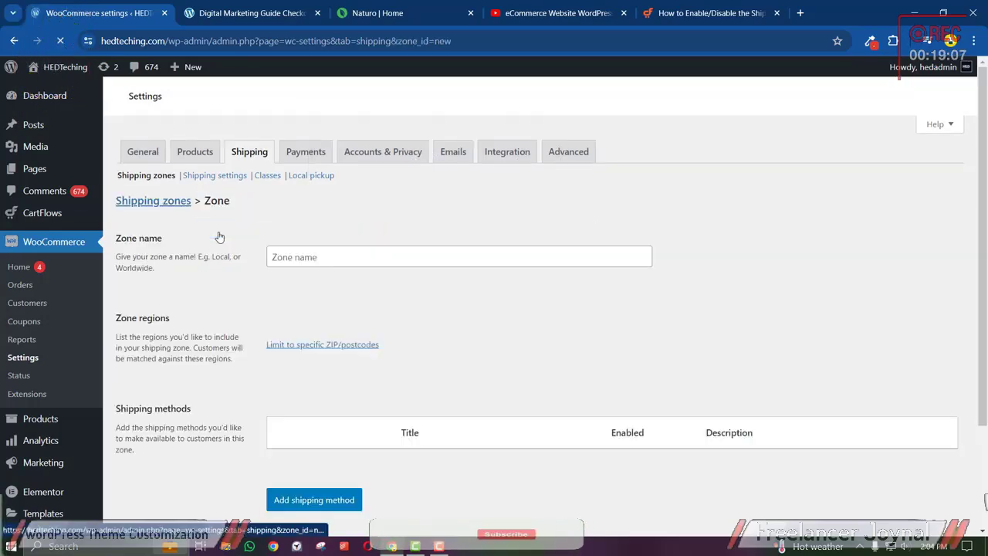
pyautogui.click(300, 256)
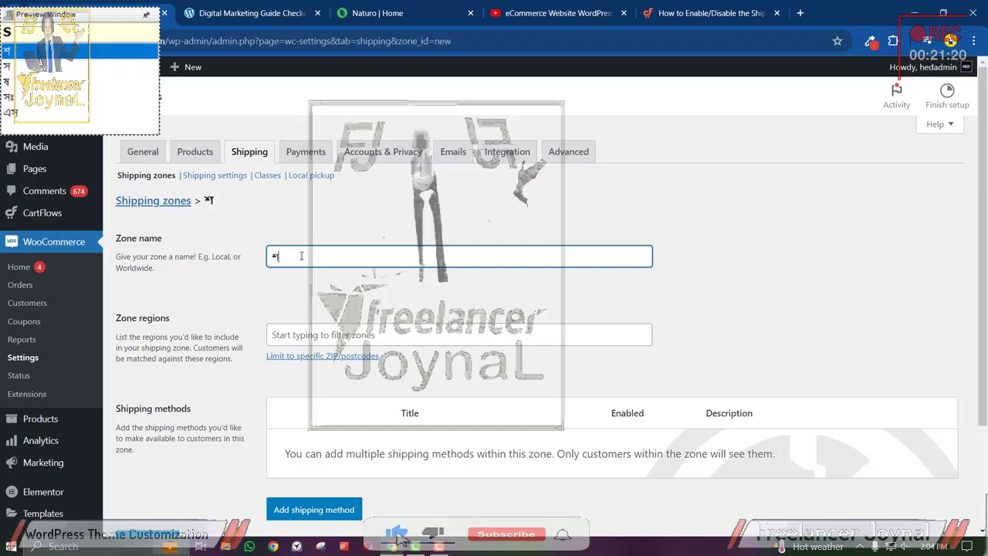
pyautogui.write('shipping')
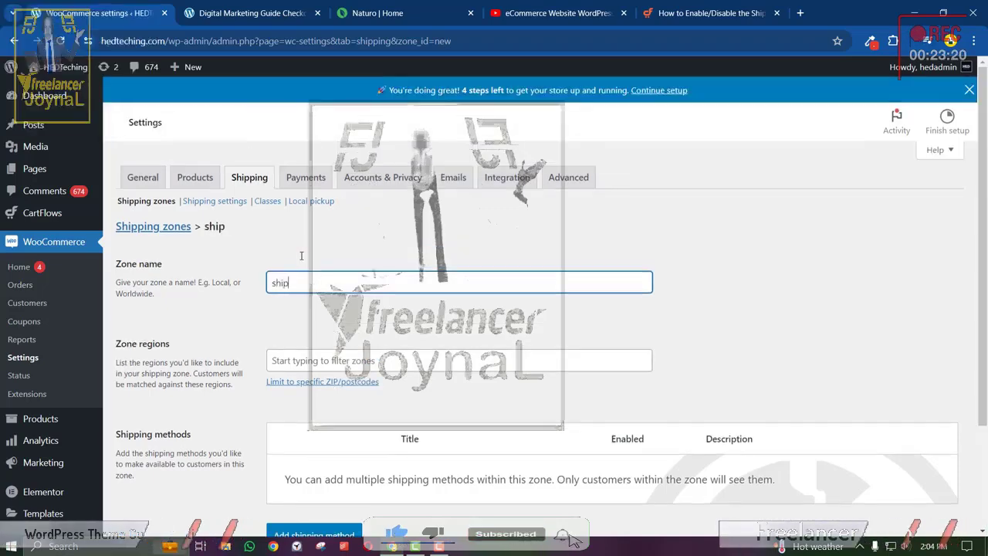
pyautogui.click(341, 360)
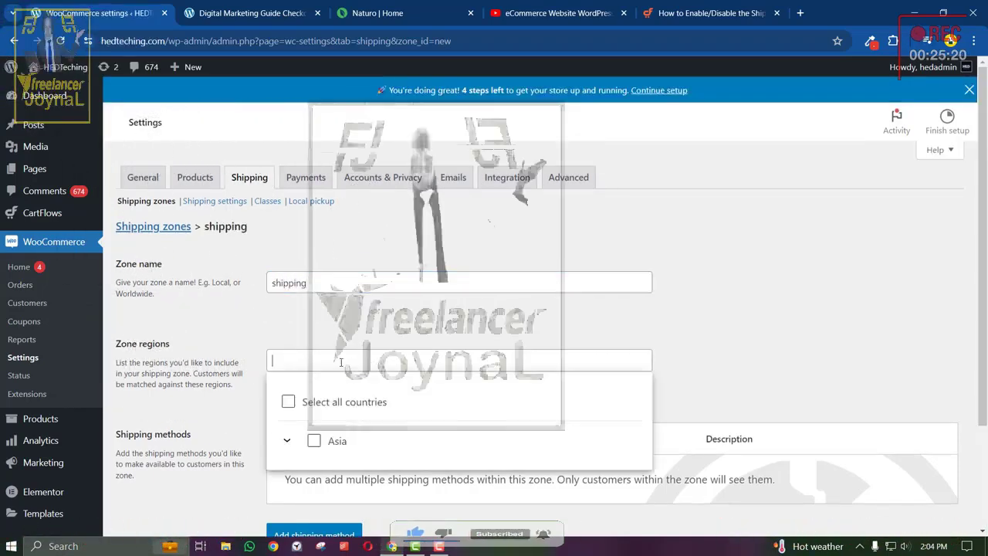
pyautogui.write('bangl')
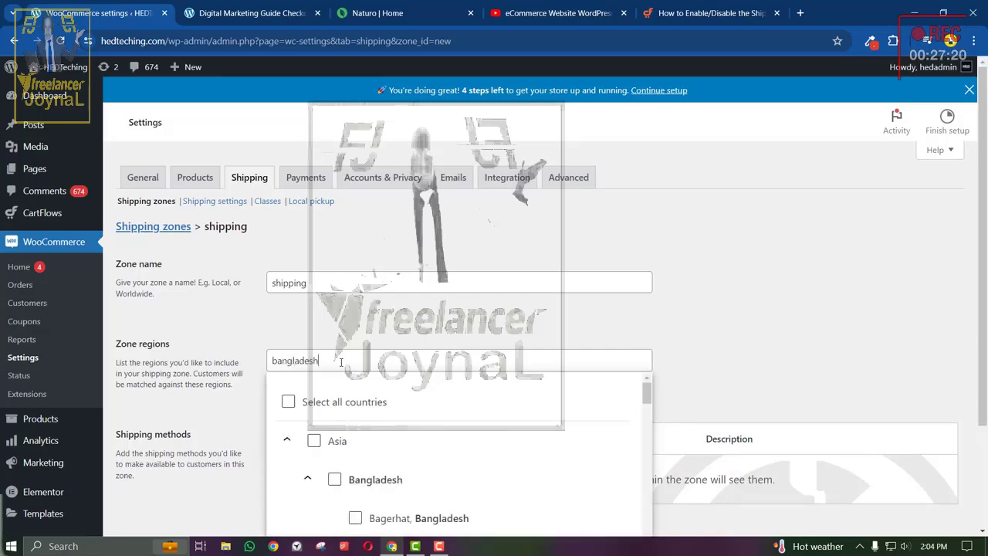
pyautogui.write('adesh')
pyautogui.click(336, 479)
pyautogui.click(359, 340)
pyautogui.scroll(-2, 303, 417)
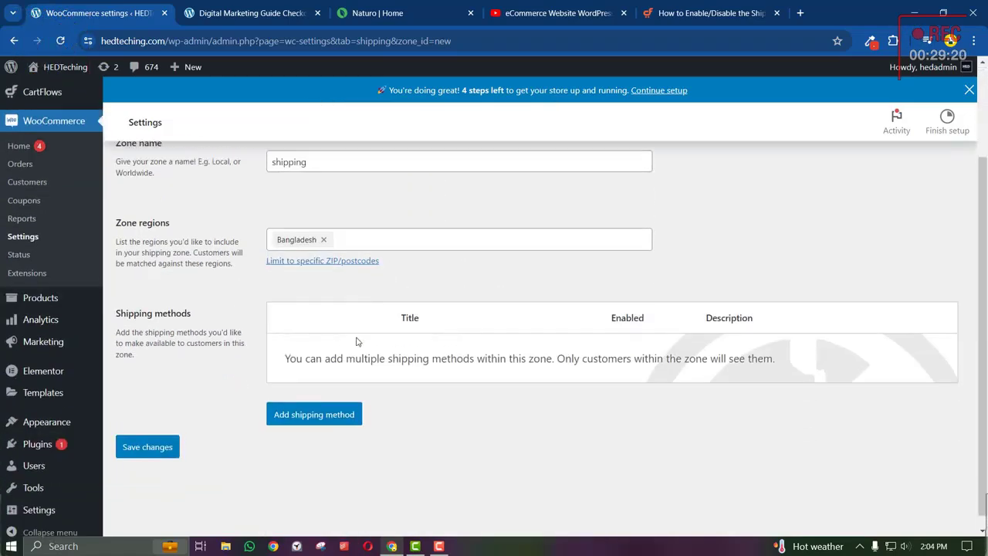
# Create a flat rate shipping method named "Inside Dhaka" in the zone, with cost 50 and tax status None.
pyautogui.click(290, 400)
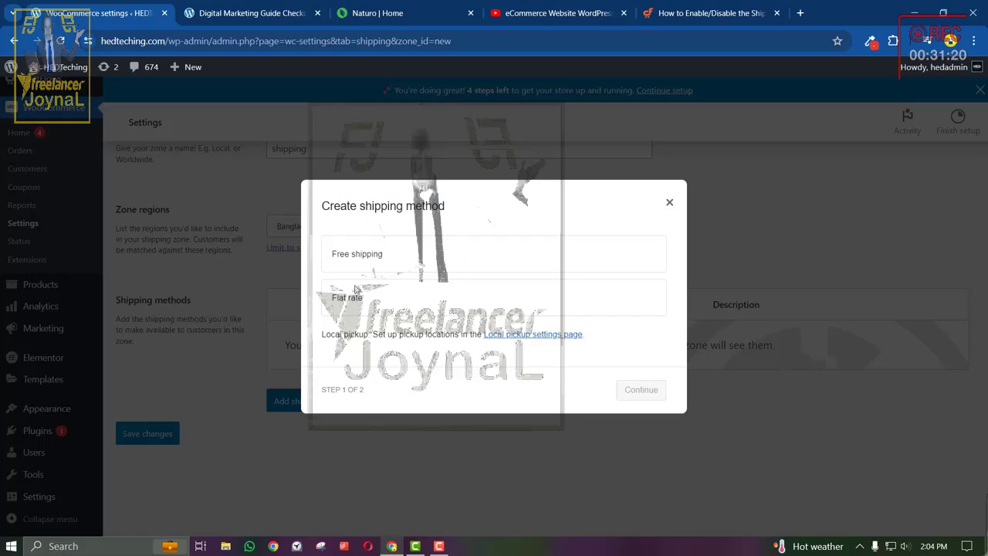
pyautogui.click(355, 290)
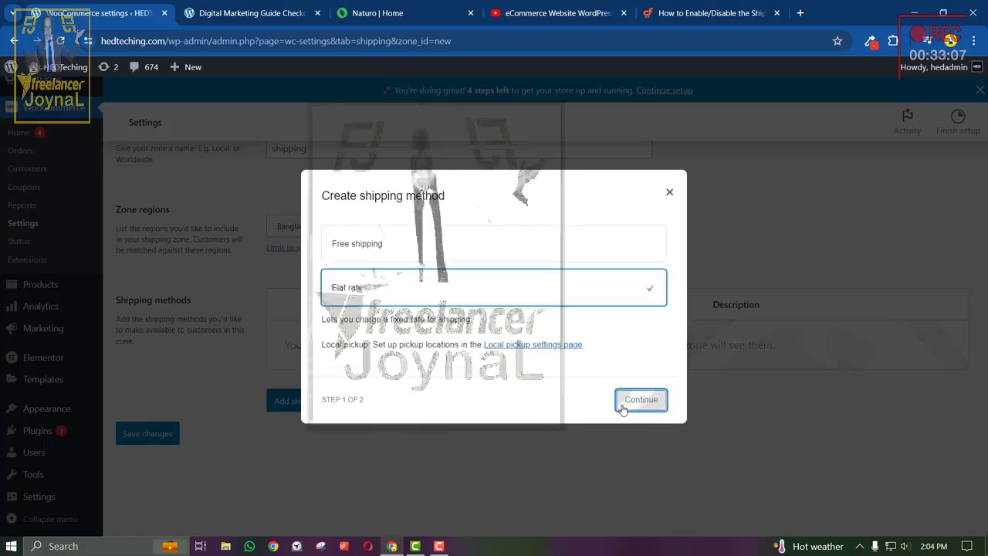
pyautogui.click(641, 400)
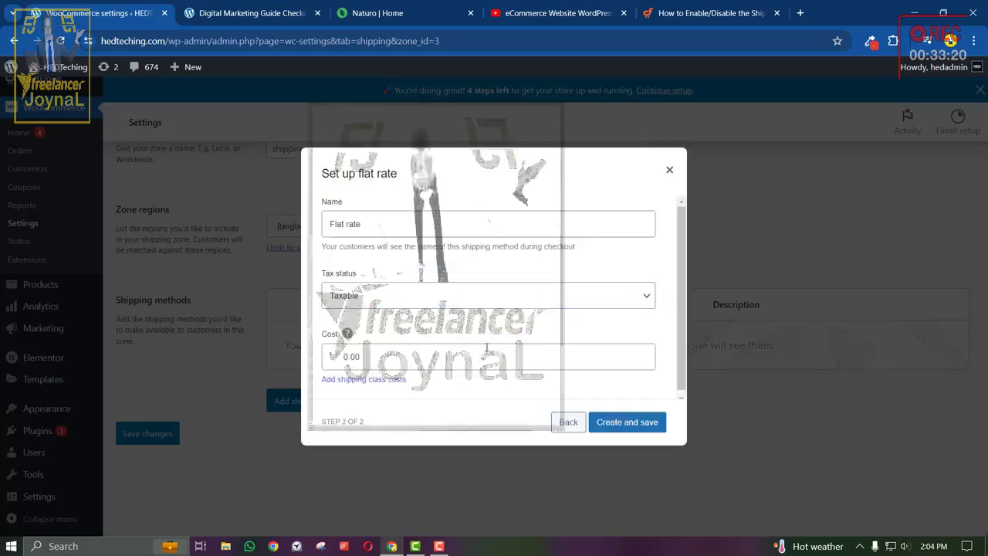
pyautogui.tripleClick(374, 223)
pyautogui.write('In')
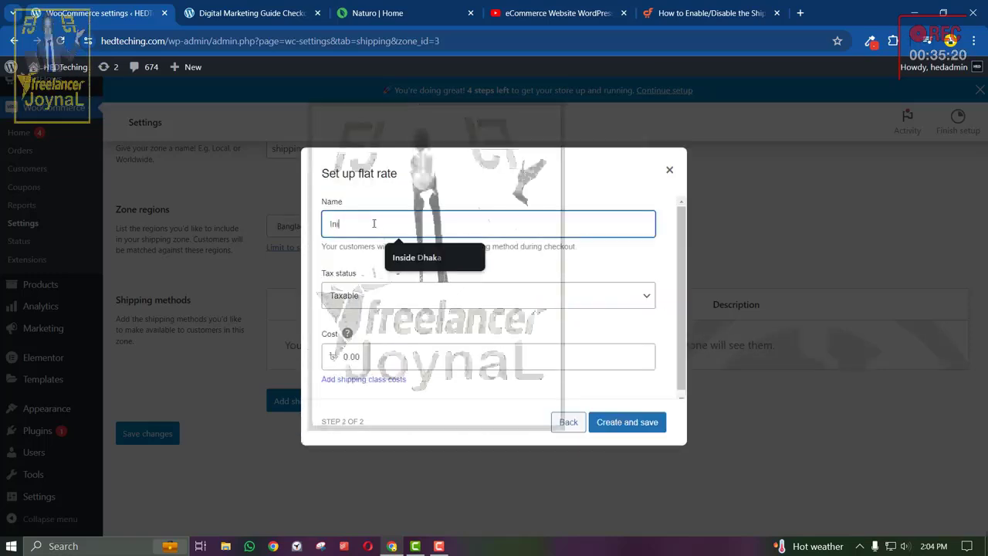
pyautogui.click(394, 258)
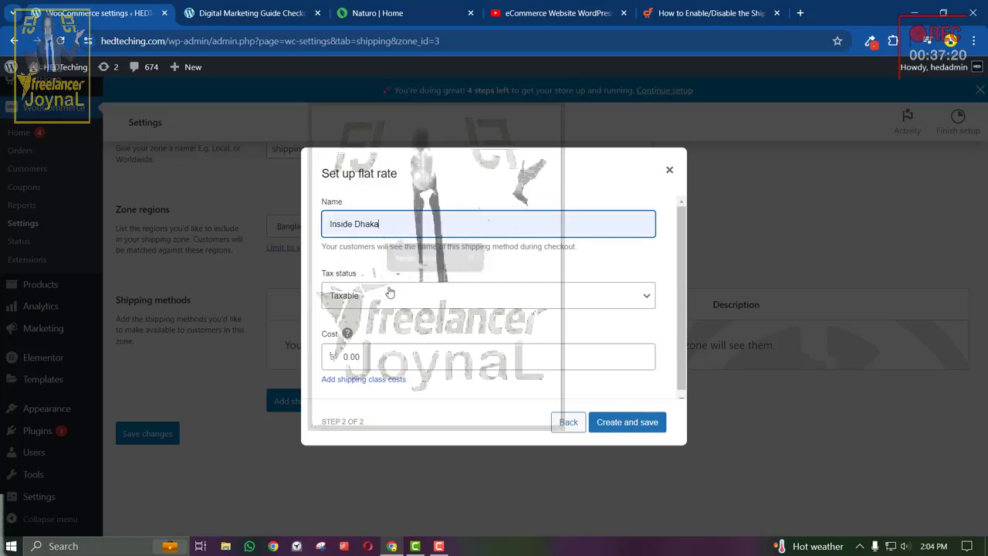
pyautogui.click(370, 356)
pyautogui.write('50')
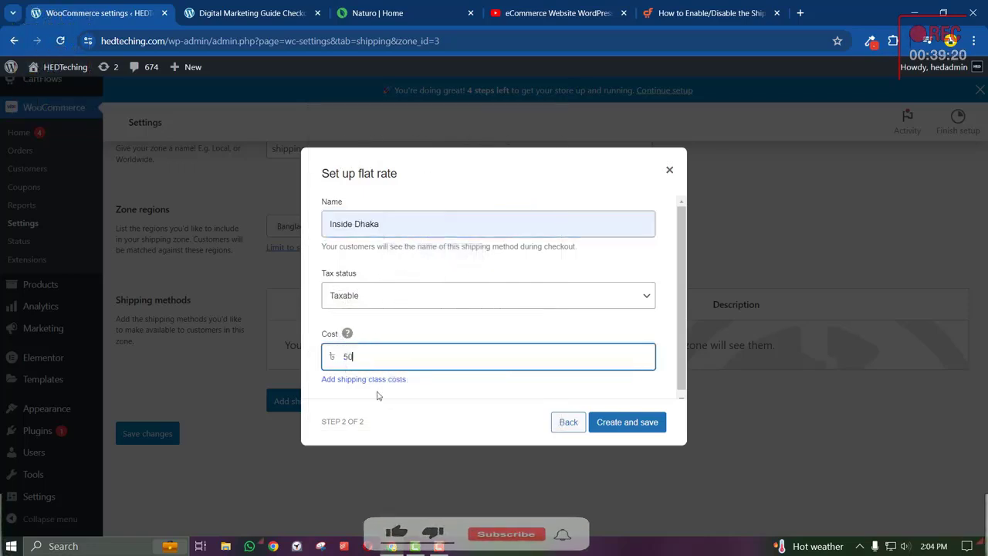
pyautogui.click(418, 297)
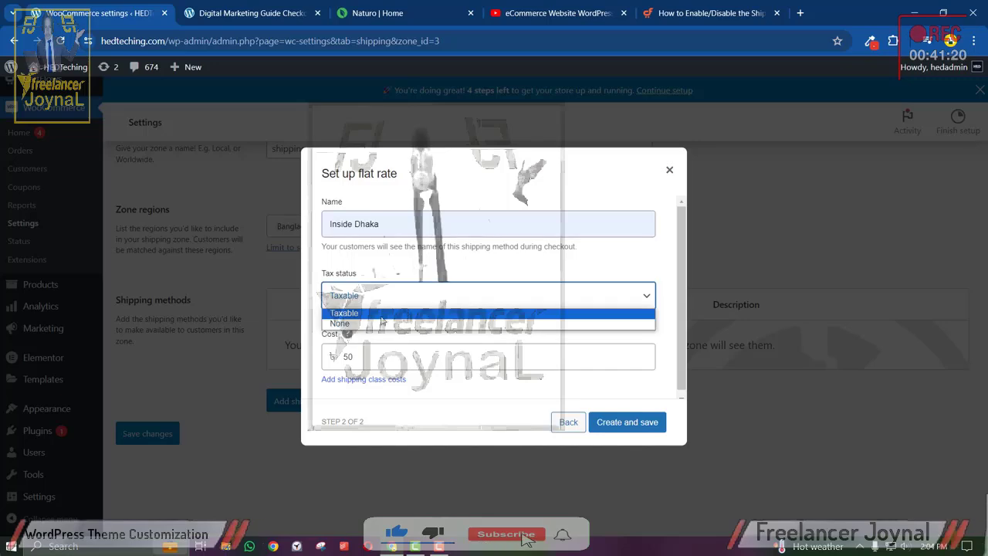
pyautogui.click(374, 323)
pyautogui.click(598, 430)
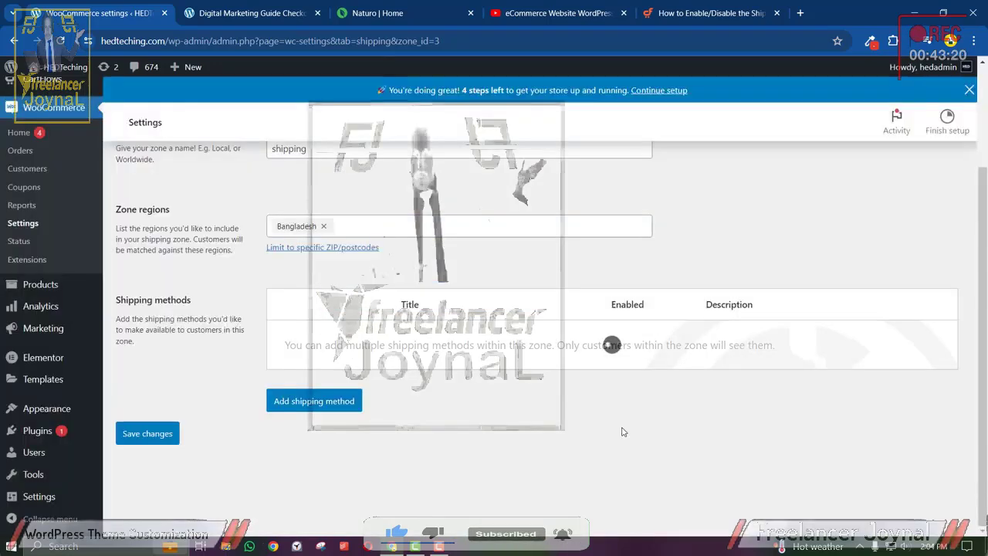
# Create a second flat rate shipping method named "Outside Dhaka" in the zone, with tax status None and cost 100.
pyautogui.click(313, 405)
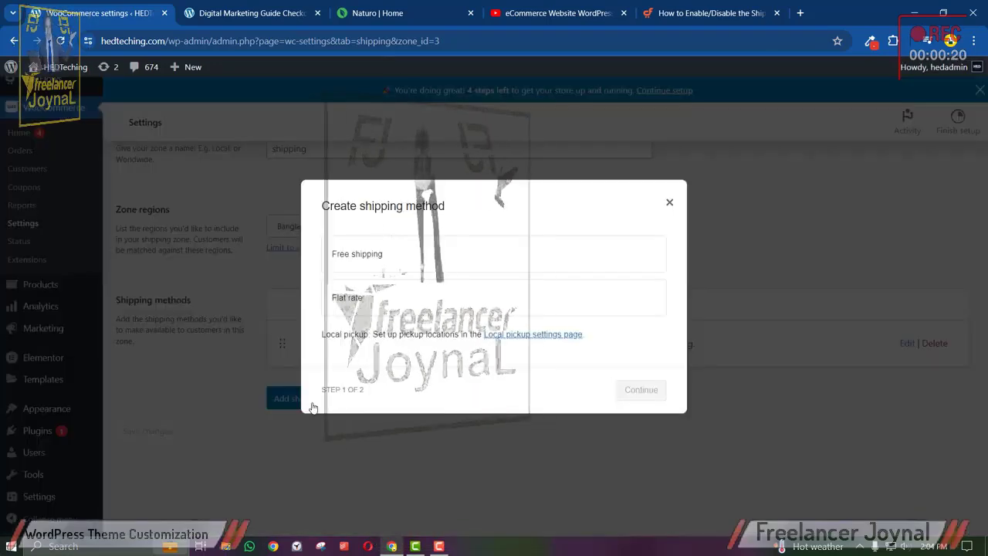
pyautogui.click(358, 255)
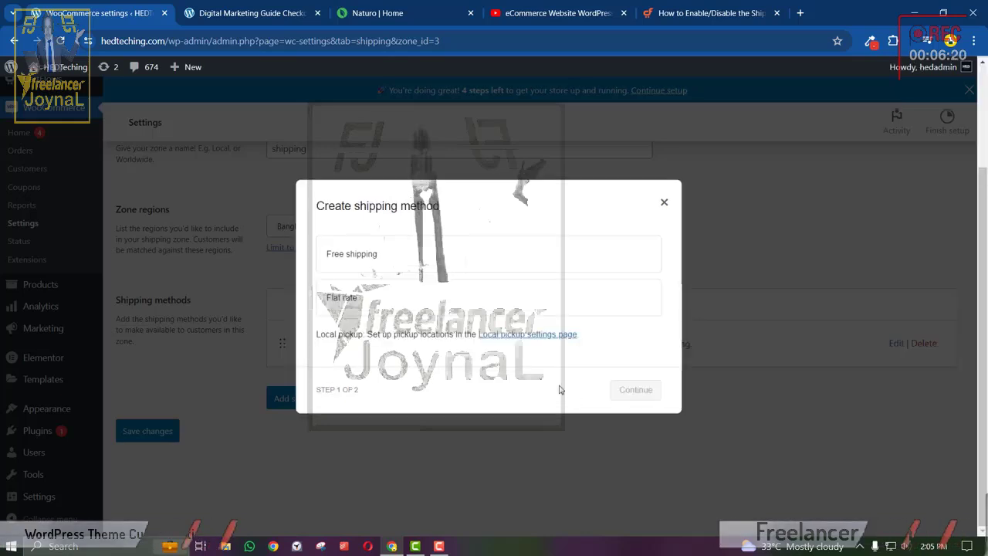
pyautogui.click(356, 301)
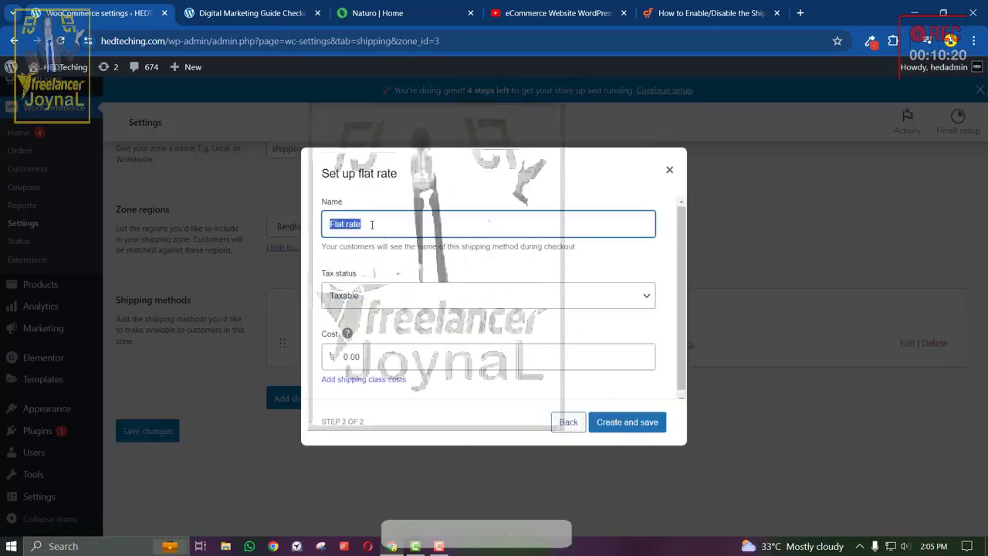
pyautogui.write('u')
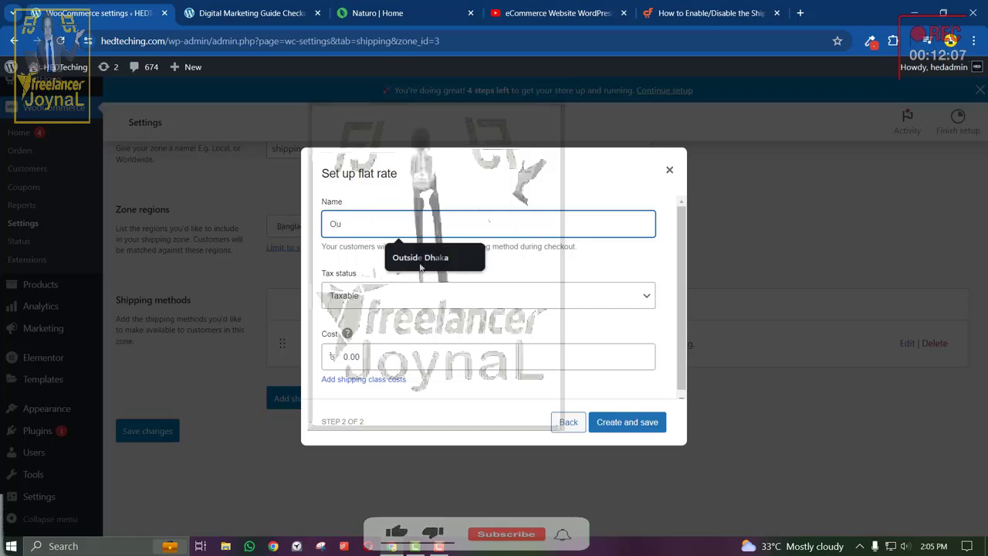
pyautogui.click(420, 258)
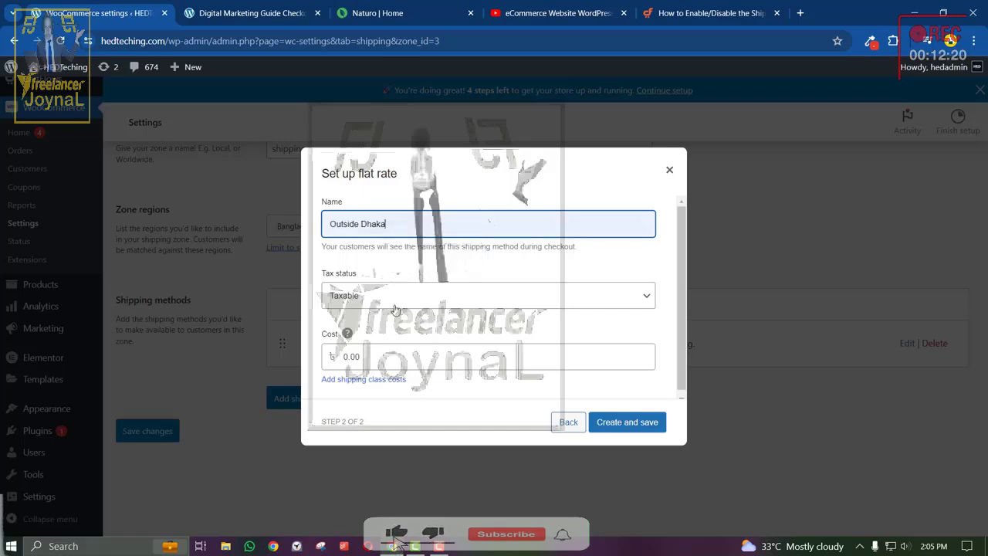
pyautogui.click(386, 296)
pyautogui.click(370, 312)
pyautogui.press('Down')
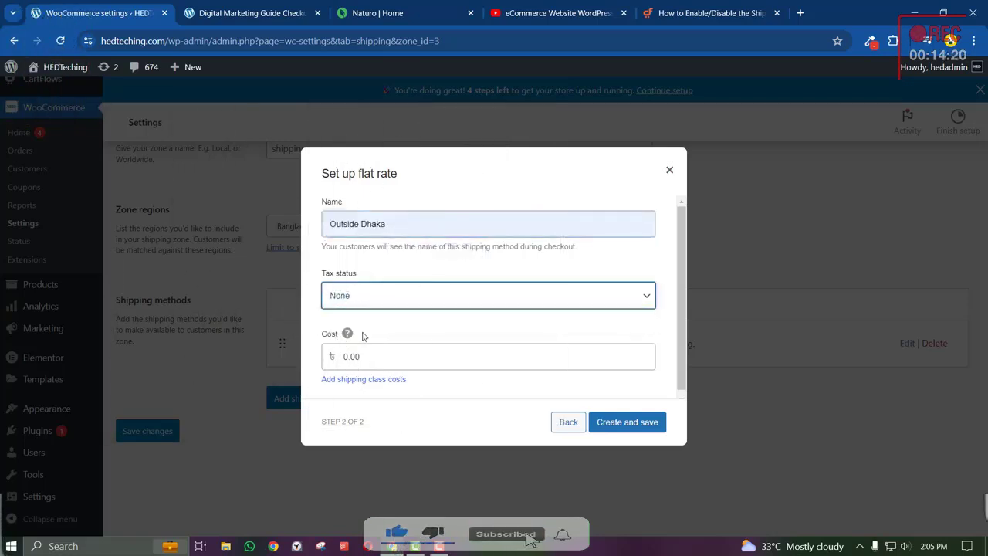
pyautogui.press('Tab')
pyautogui.write('1')
pyautogui.write('00')
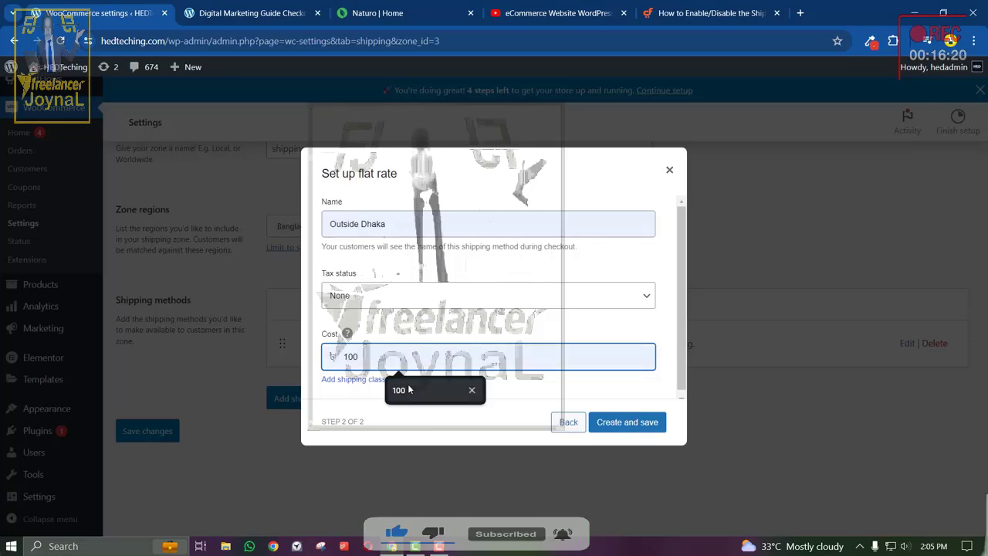
pyautogui.click(620, 424)
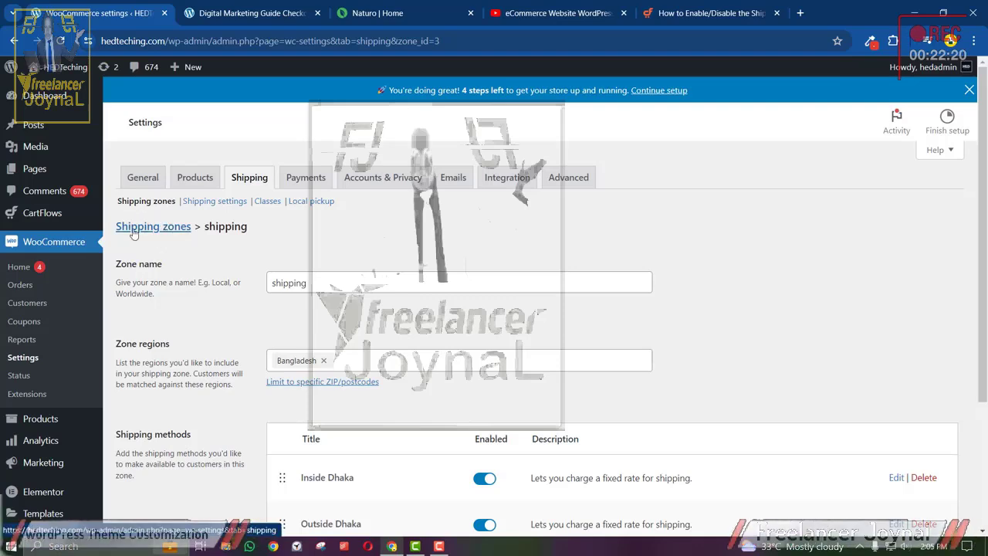
# Open the Cash on delivery setup from the WooCommerce payment methods and enable cash on delivery.
pyautogui.click(306, 178)
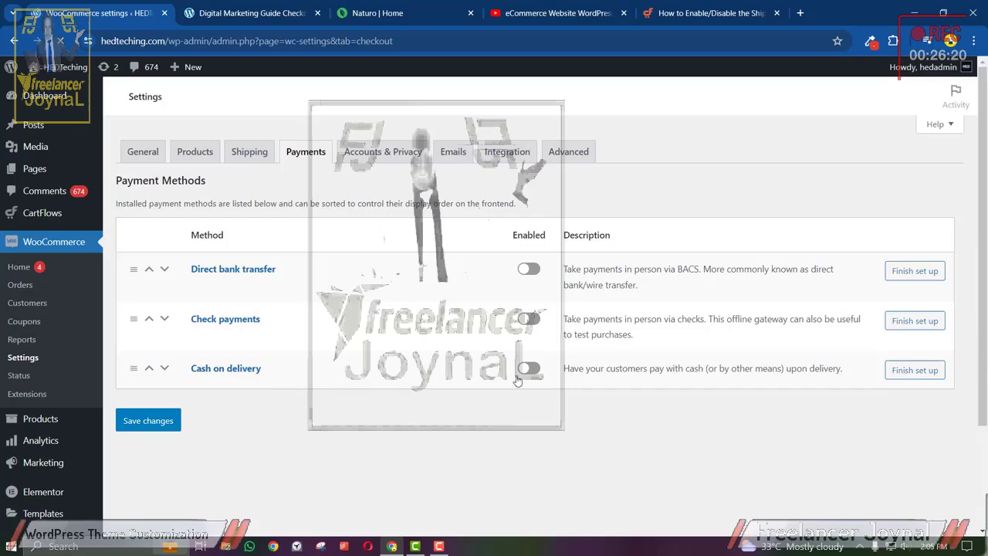
pyautogui.click(530, 373)
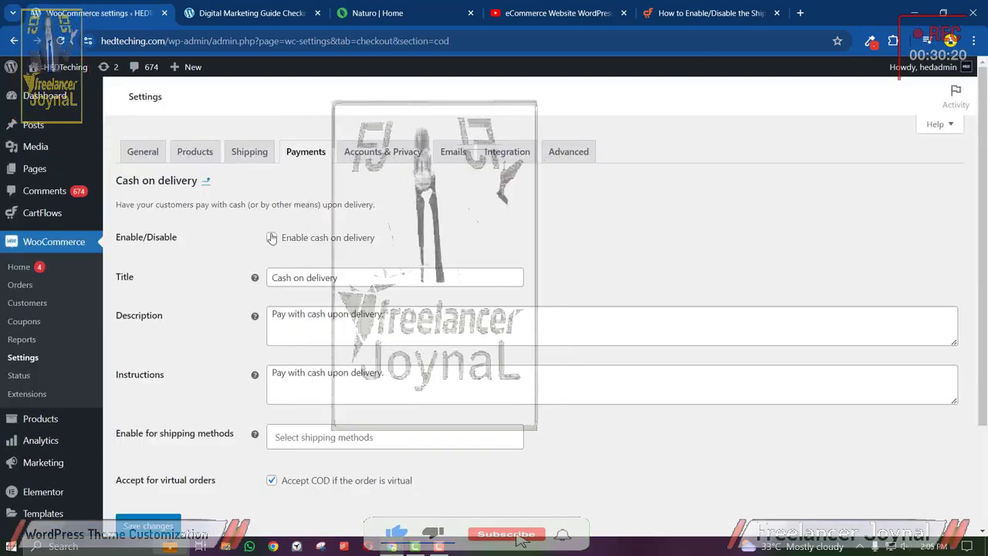
pyautogui.click(348, 239)
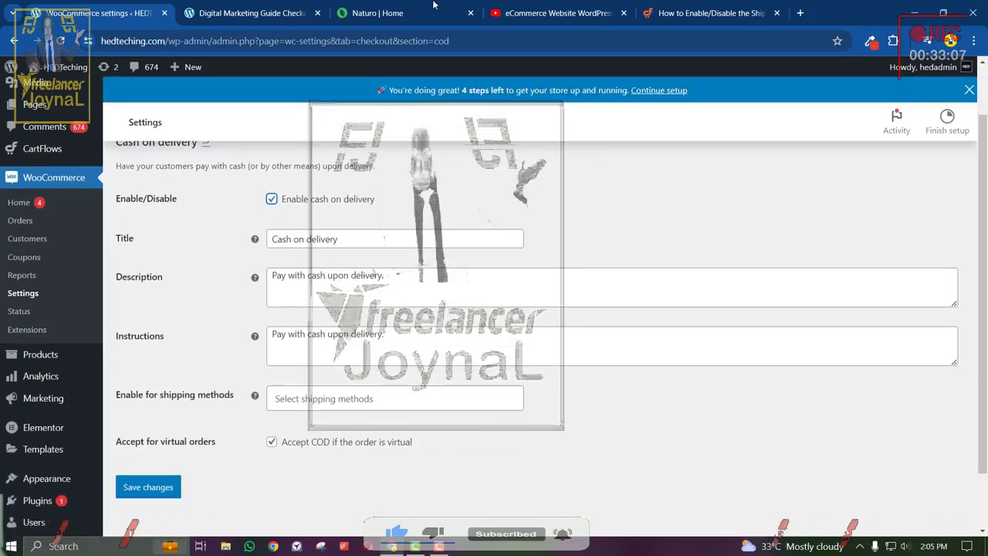
# Copy the "Pay with cash upon delivery." text from Naturo's order form and return to the Cash on delivery settings.
pyautogui.click(377, 13)
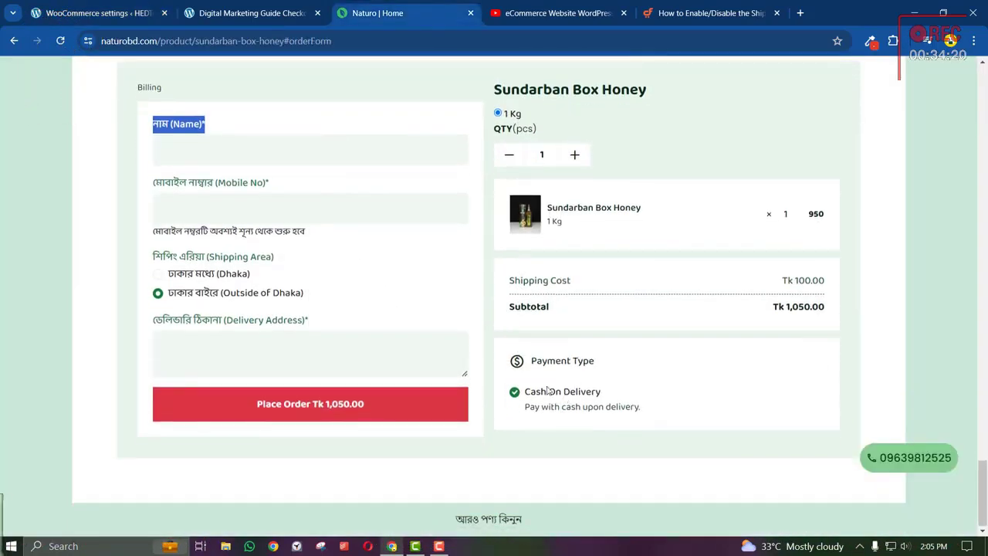
pyautogui.tripleClick(592, 407)
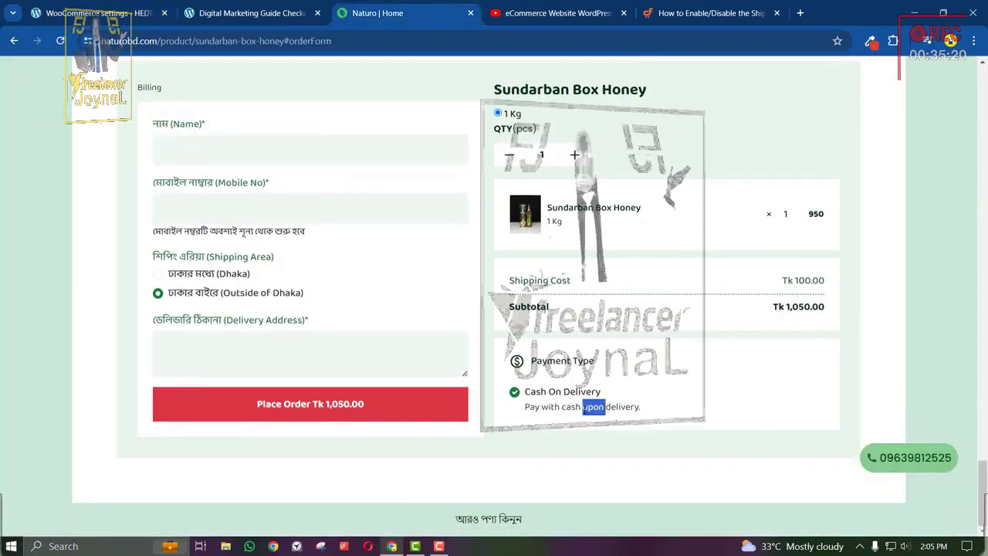
pyautogui.rightClick(586, 407)
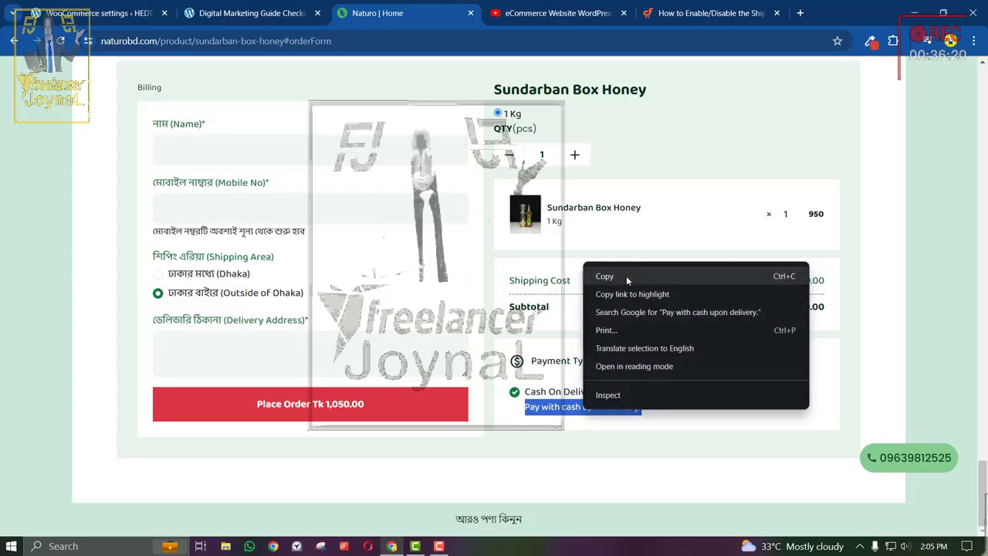
pyautogui.click(626, 275)
pyautogui.click(214, 7)
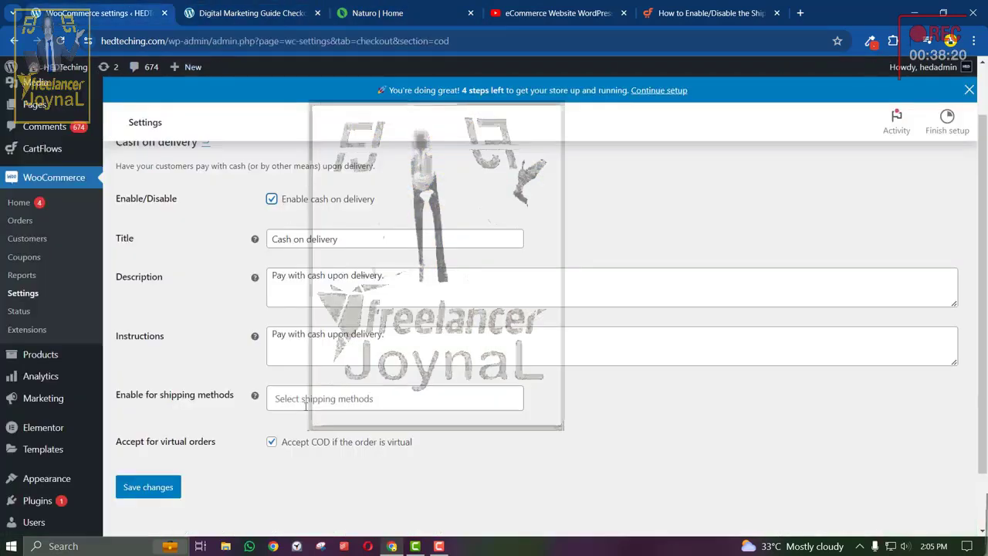
# Look through the shipping methods offered for cash on delivery, leave none selected and save the settings.
pyautogui.scroll(-1, 358, 376)
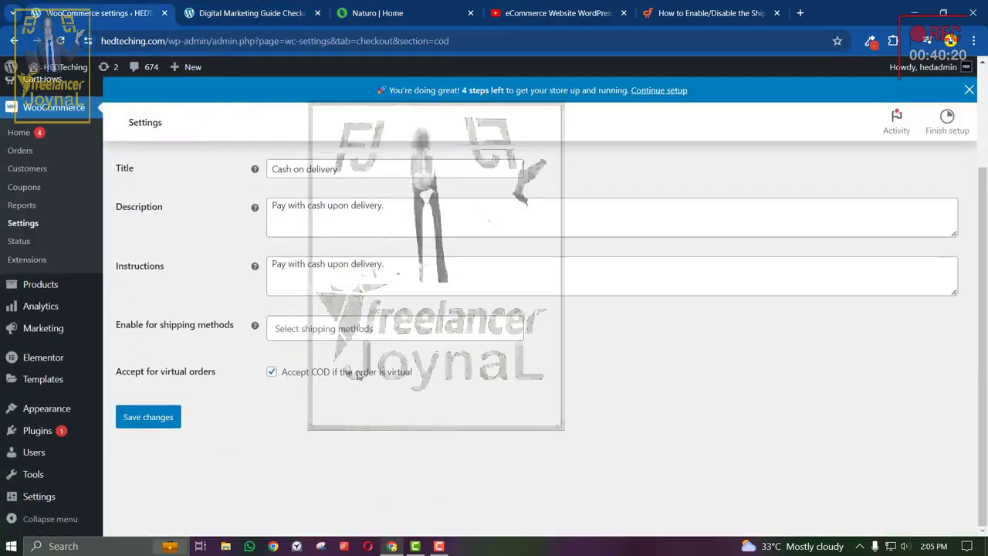
pyautogui.click(316, 332)
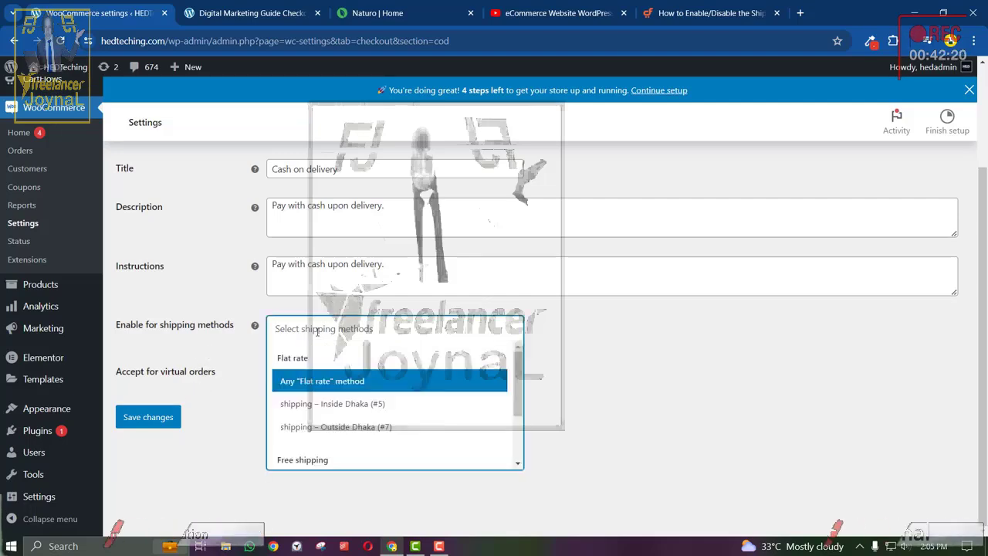
pyautogui.scroll(-3, 321, 394)
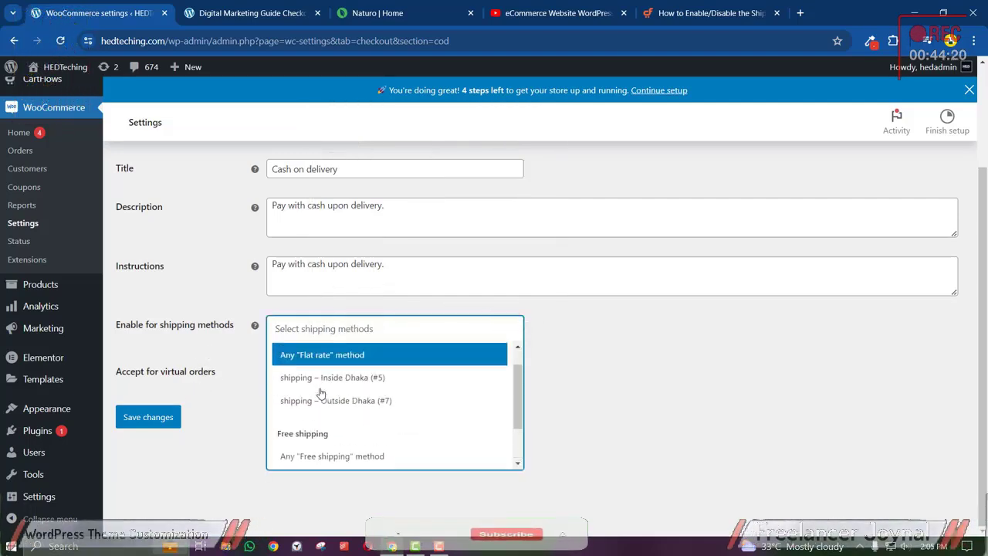
pyautogui.scroll(1, 322, 386)
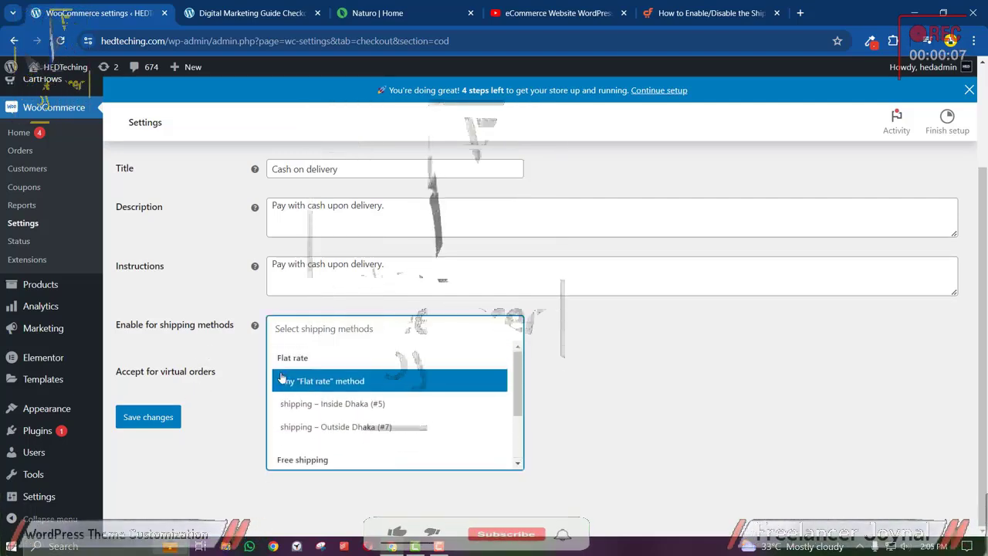
pyautogui.click(238, 328)
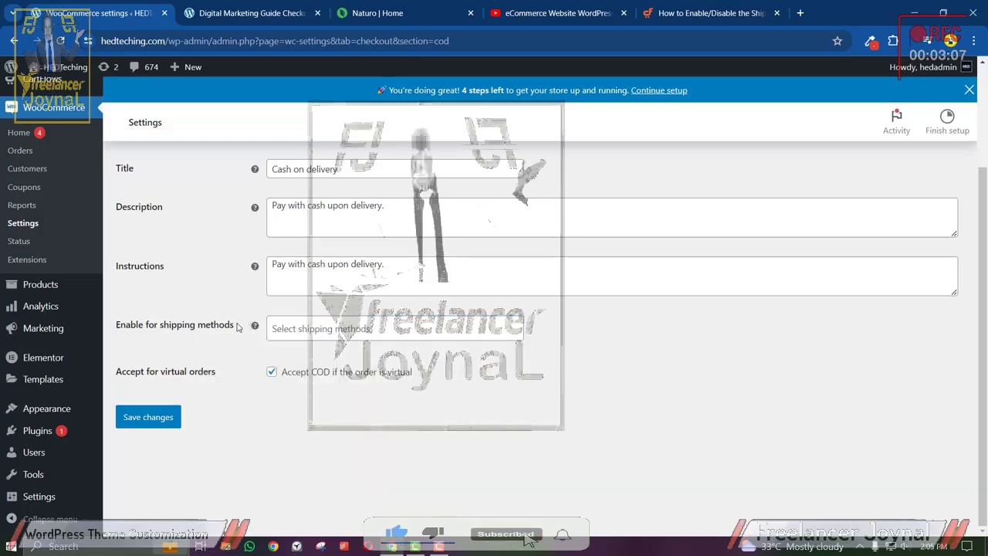
pyautogui.click(151, 418)
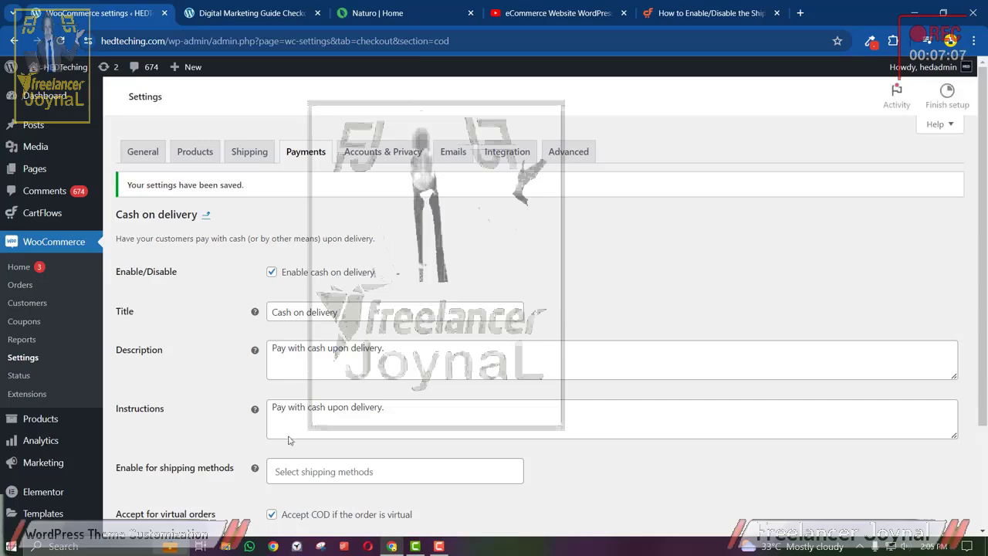
# Try limiting cash on delivery to the "shipping – Inside Dhaka" method, and remove that restriction again.
pyautogui.scroll(-2, 290, 440)
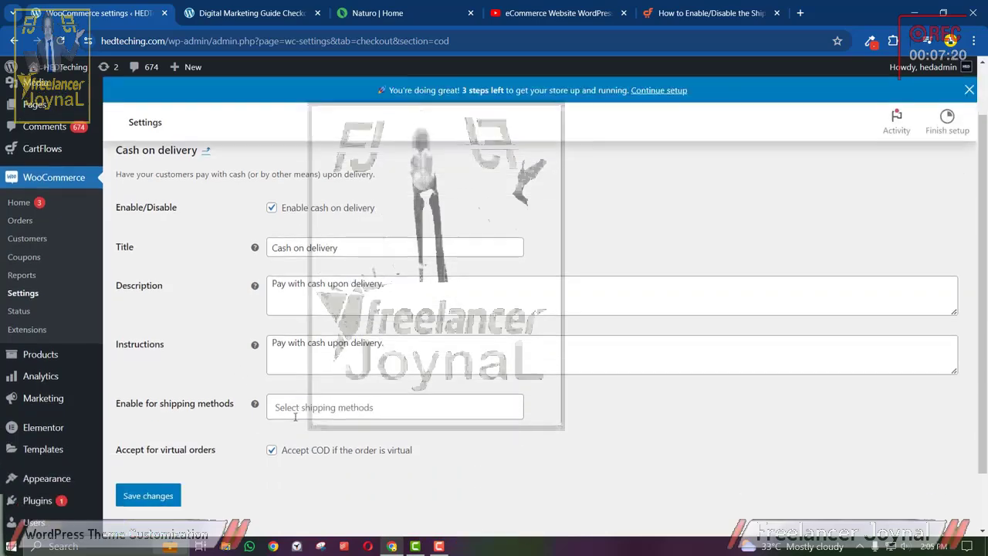
pyautogui.click(315, 369)
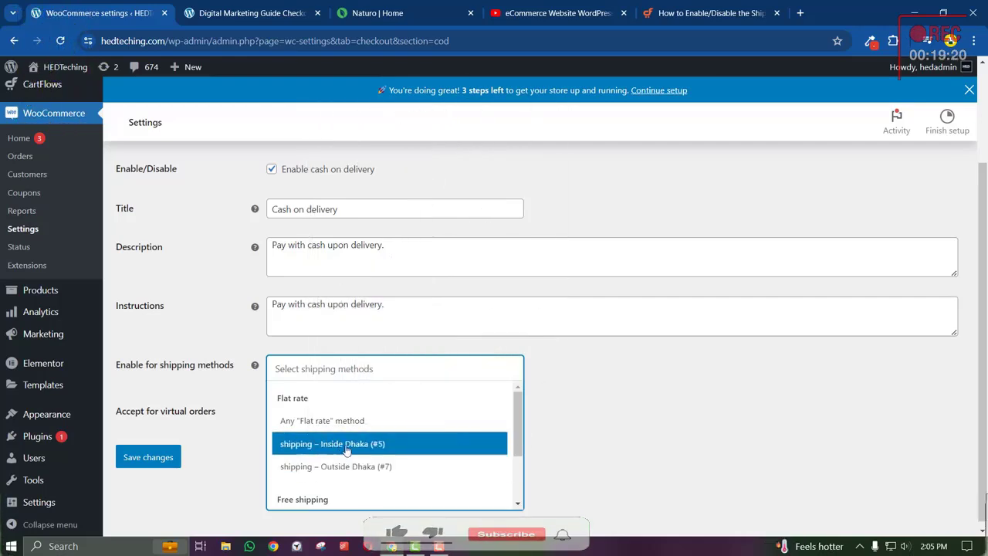
pyautogui.click(345, 445)
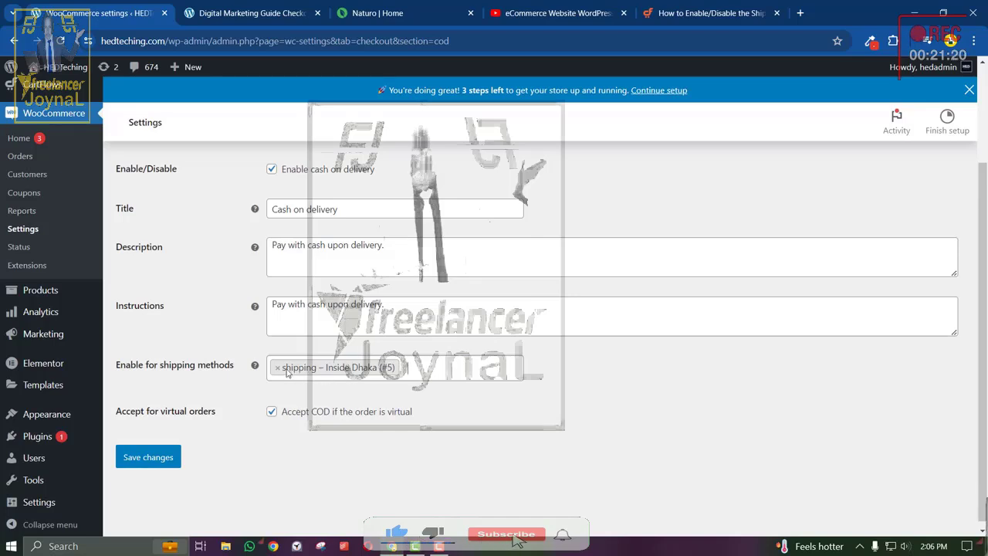
pyautogui.click(277, 367)
pyautogui.click(499, 446)
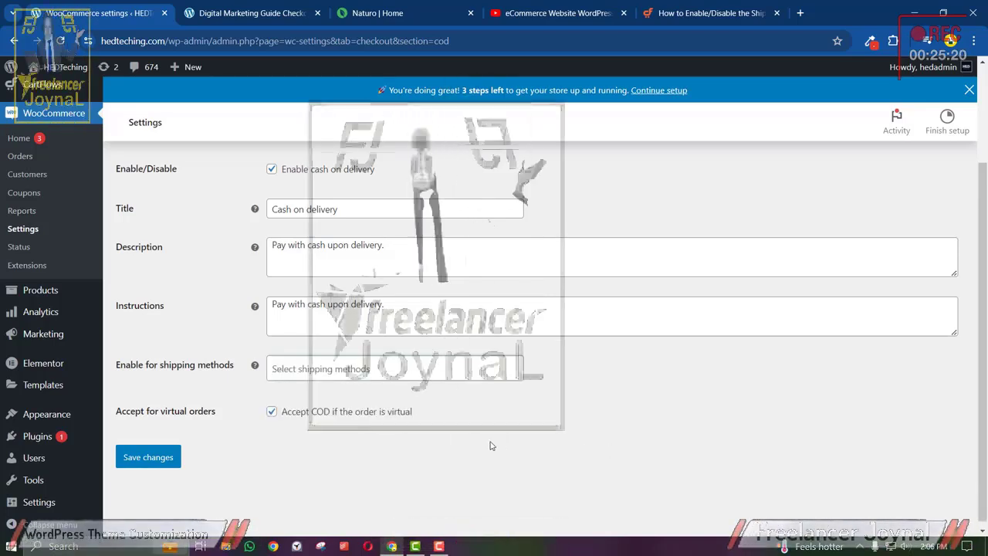
pyautogui.click(241, 10)
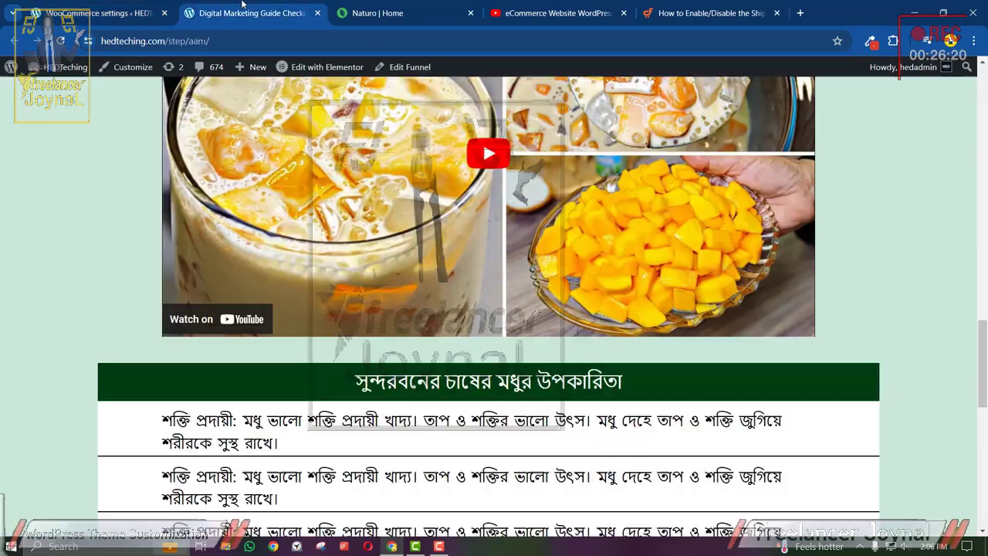
pyautogui.click(350, 7)
pyautogui.click(285, 4)
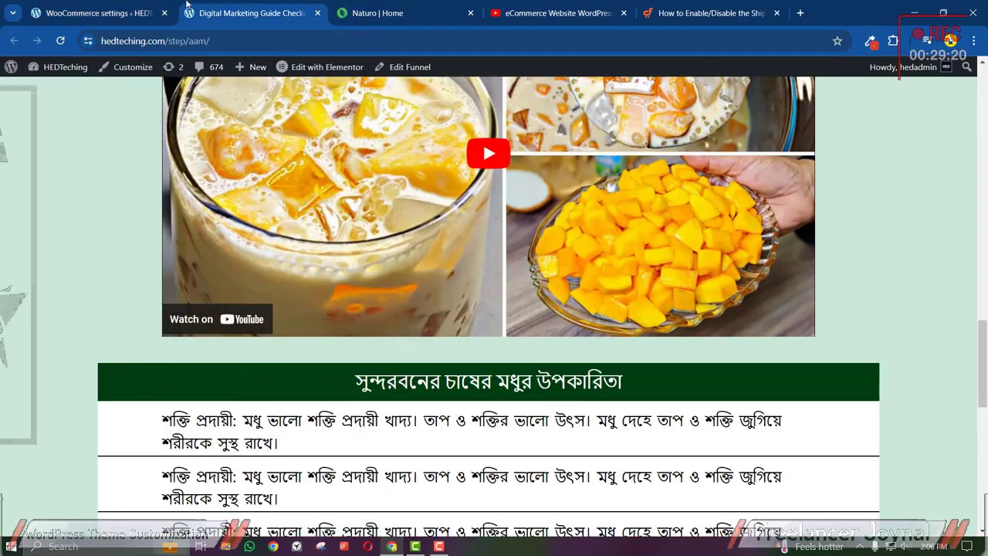
pyautogui.click(93, 12)
# Save the Cash on delivery settings with no shipping method selected and return to the payment methods list.
pyautogui.click(394, 368)
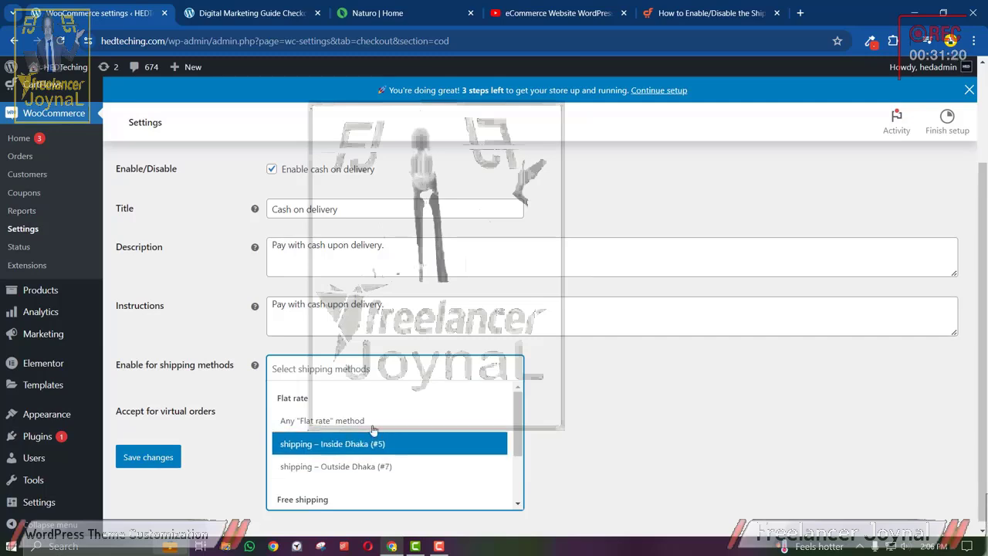
pyautogui.click(684, 386)
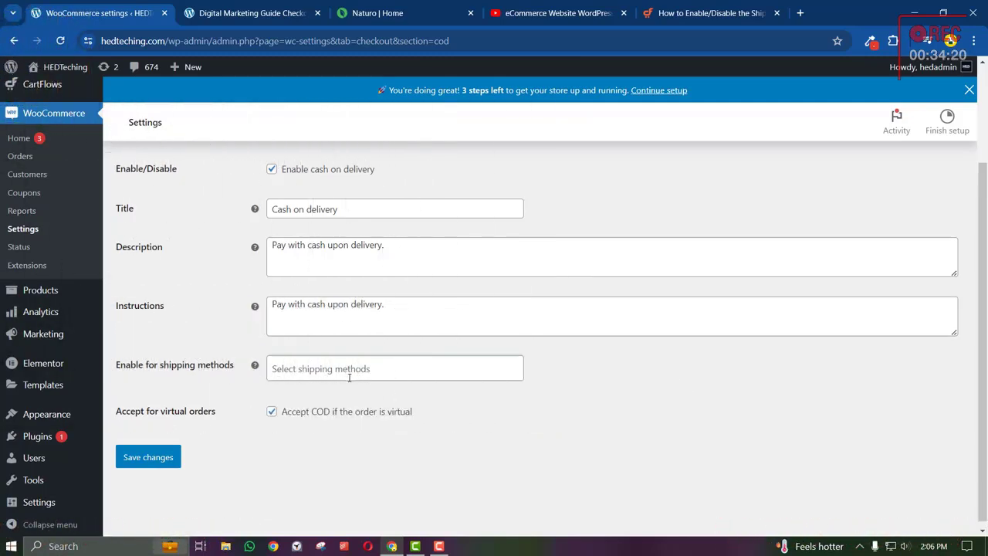
pyautogui.click(513, 372)
pyautogui.click(584, 405)
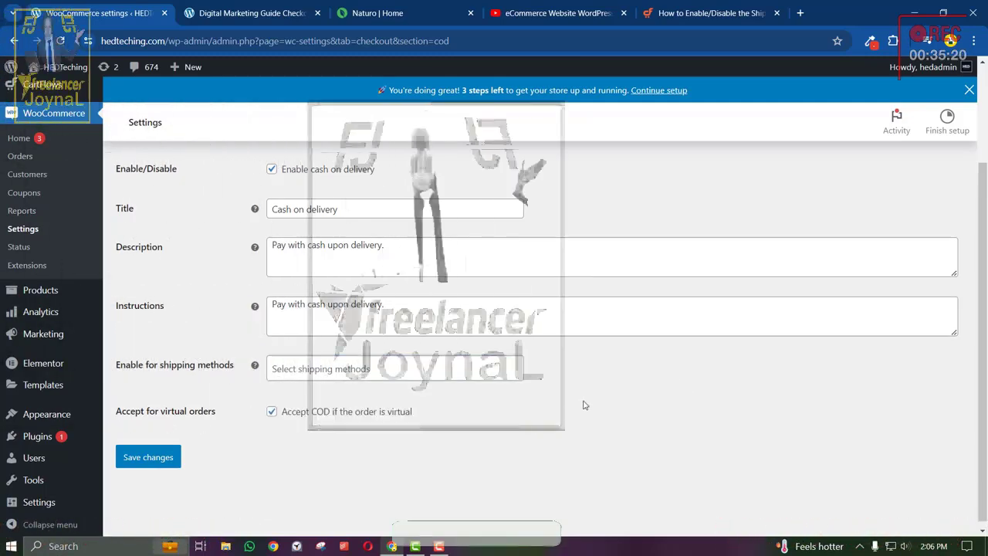
pyautogui.click(149, 458)
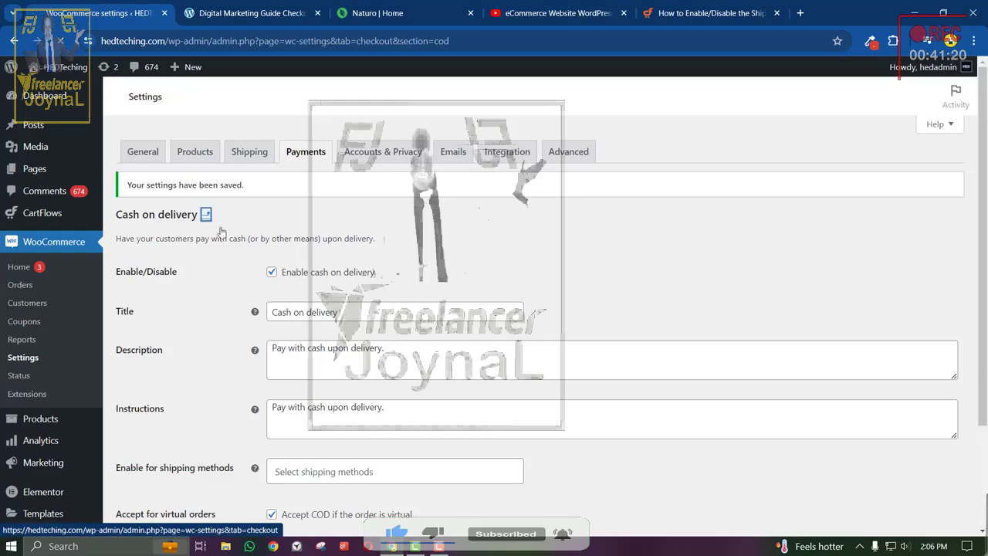
pyautogui.click(206, 215)
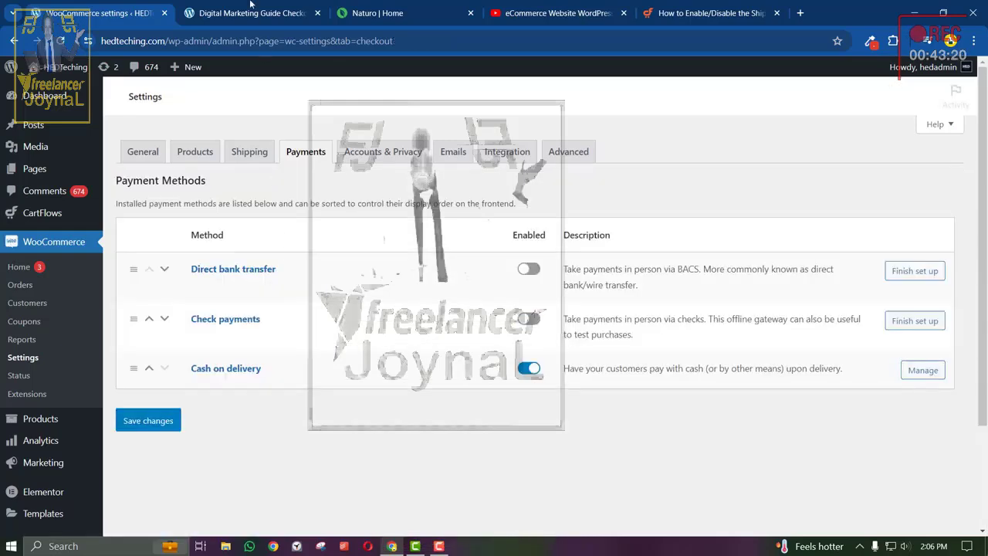
# Reload the mango landing page and examine the checkout form's shipping options, total and payment section.
pyautogui.click(251, 13)
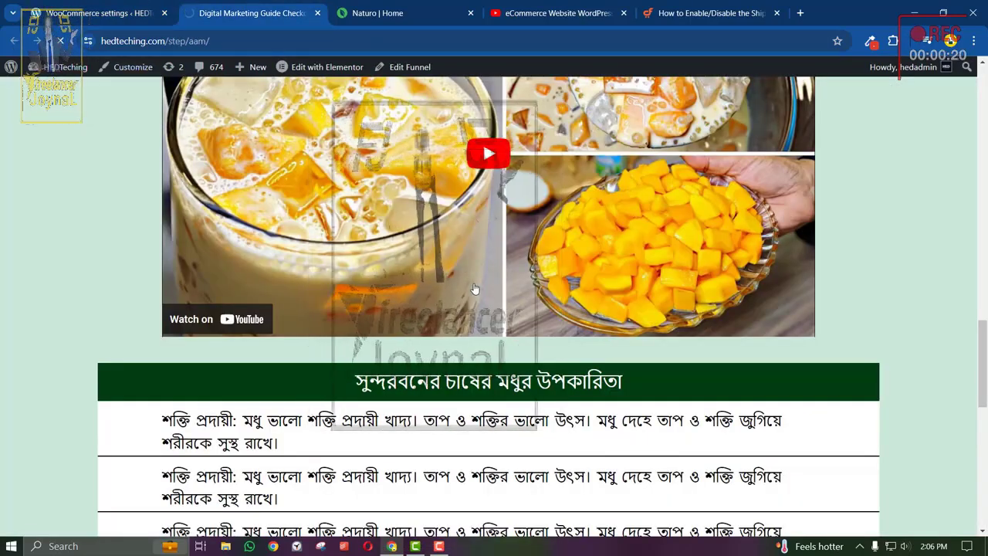
pyautogui.click(378, 13)
pyautogui.scroll(1, 549, 239)
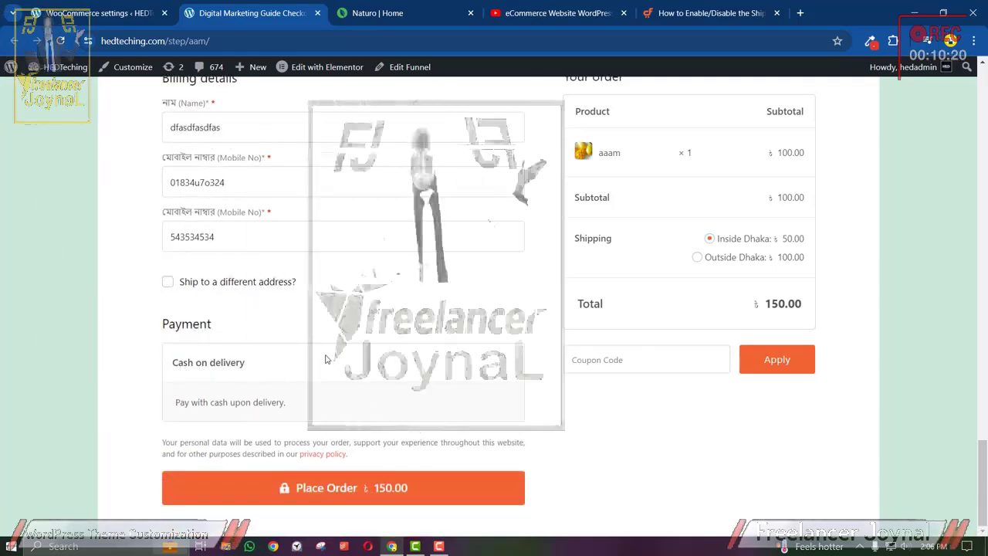
pyautogui.scroll(2, 276, 316)
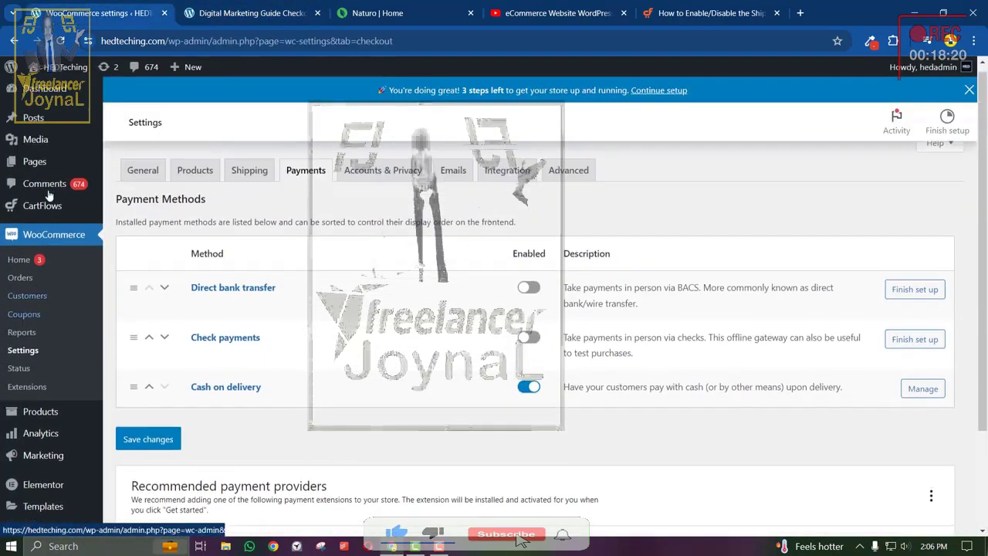
# Open the CartFlows funnels in a separate browser tab and bring up the aam funnel's checkout form settings.
pyautogui.moveTo(42, 213)
pyautogui.rightClick(131, 229)
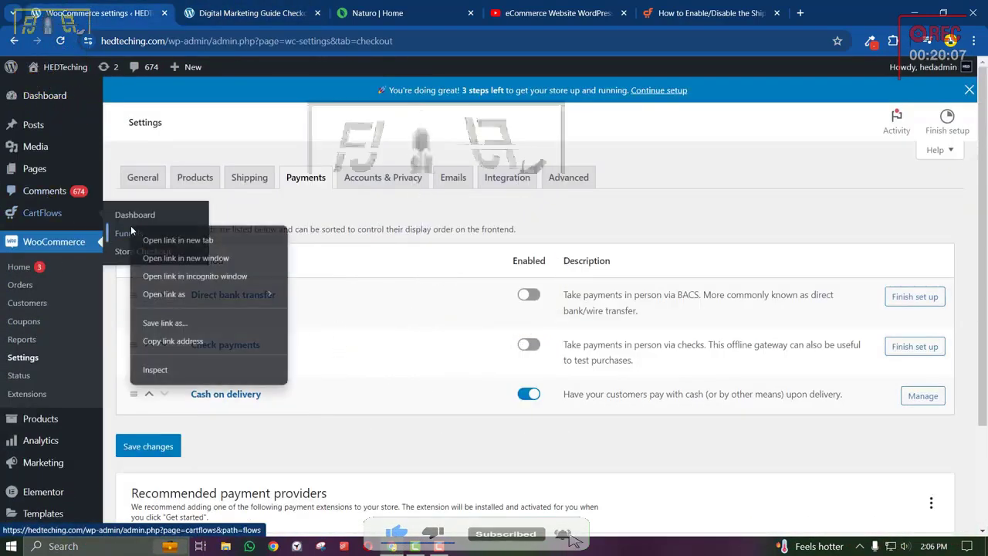
pyautogui.click(162, 241)
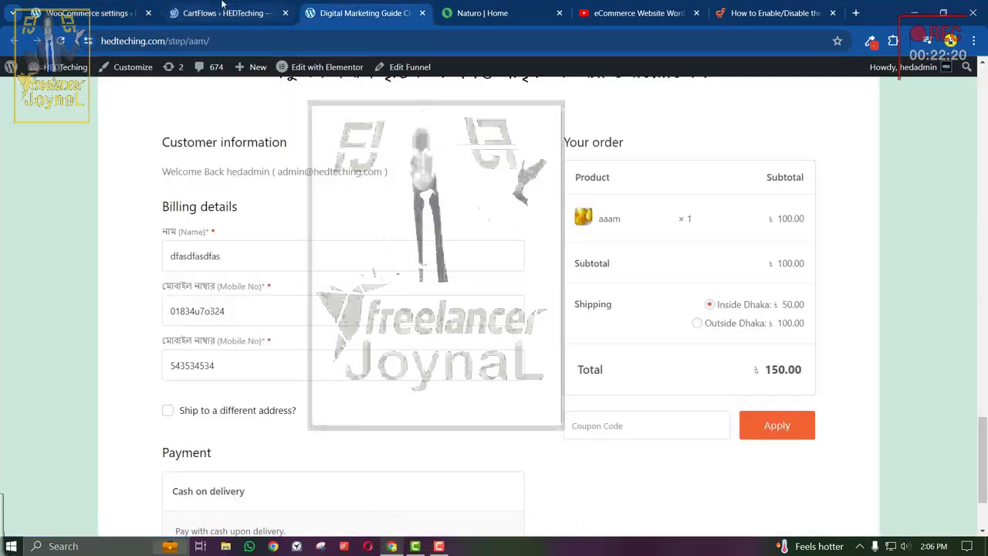
pyautogui.click(222, 6)
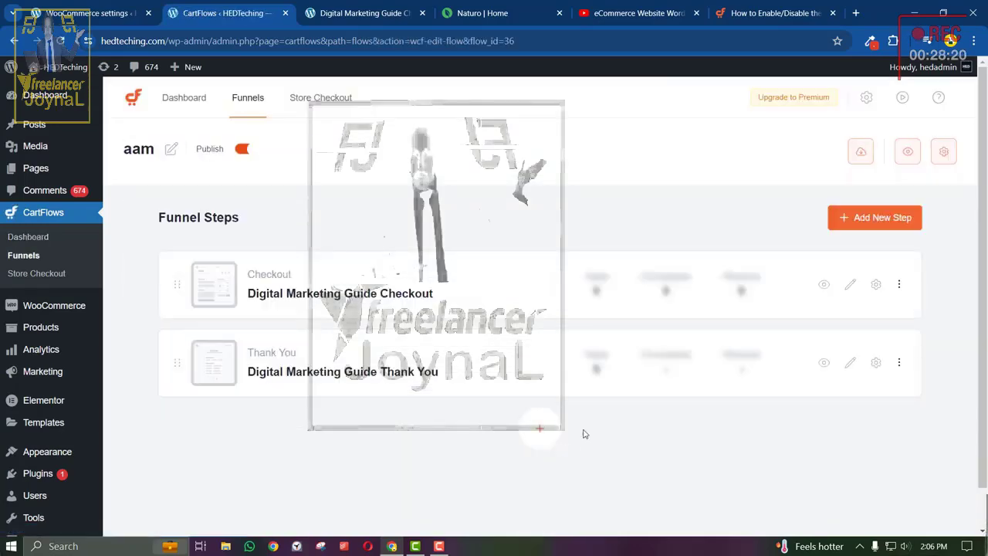
pyautogui.click(876, 285)
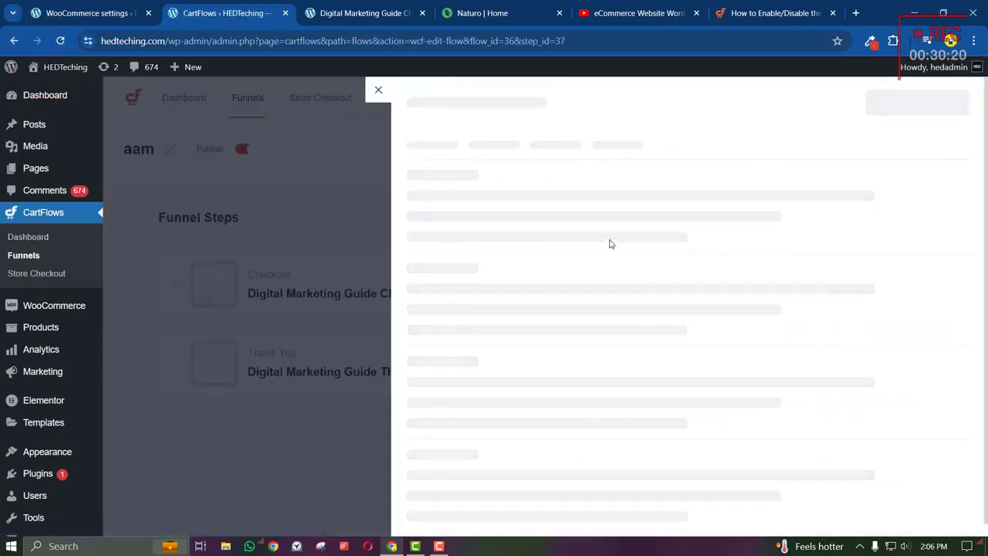
pyautogui.click(586, 152)
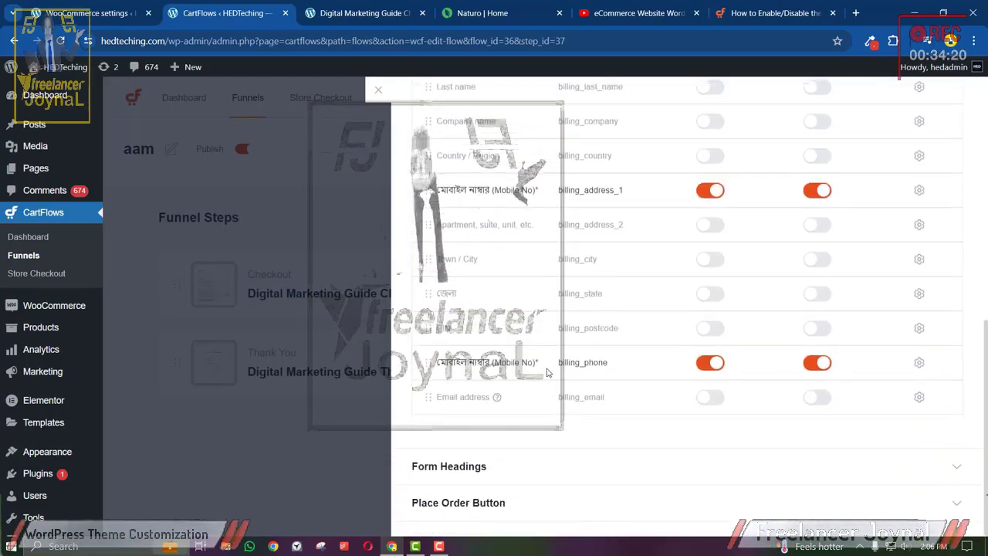
# Relabel the billing_address_1 field as "ডেলিভারি ঠিকানা (Delivery Address)*", copying the label text from Naturo's honey order form.
pyautogui.click(918, 254)
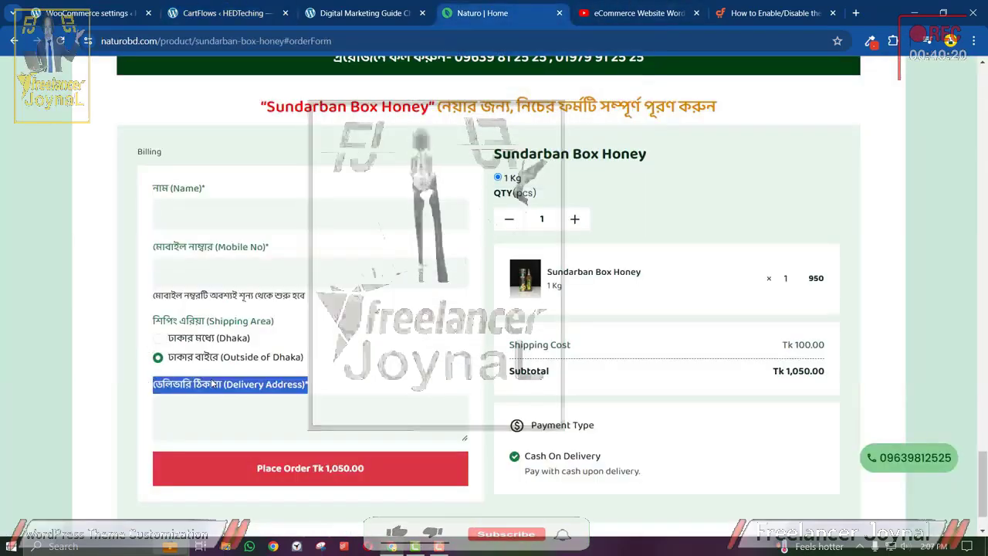
pyautogui.rightClick(212, 383)
pyautogui.click(251, 255)
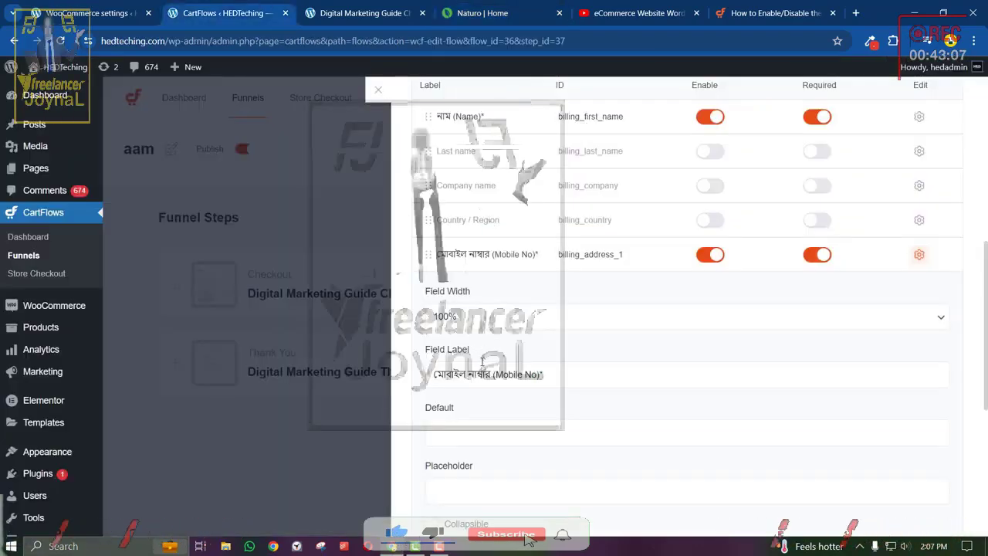
pyautogui.moveTo(543, 374); pyautogui.dragTo(480, 360)
pyautogui.rightClick(480, 363)
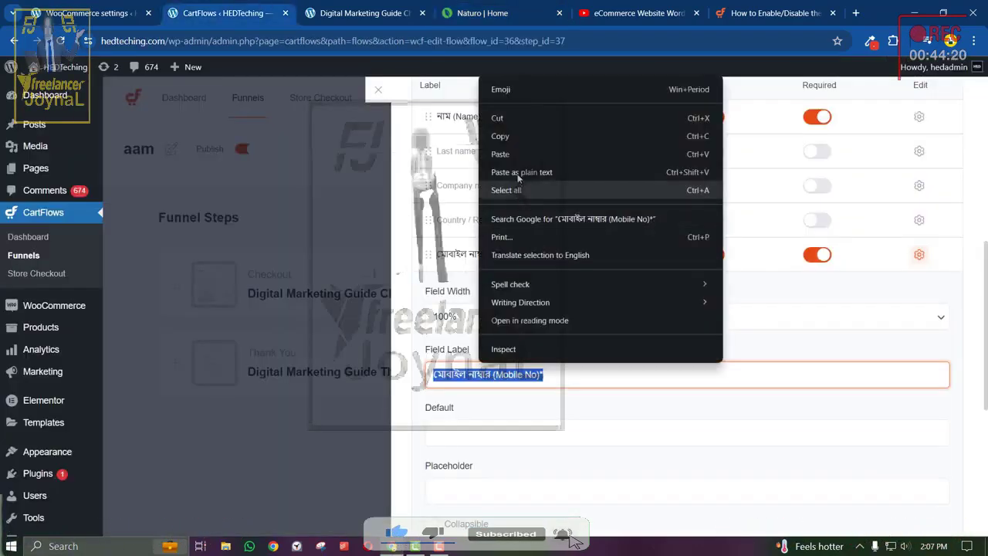
pyautogui.click(521, 152)
# Disable shipping to a different address in the checkout form settings and save them.
pyautogui.scroll(1, 522, 292)
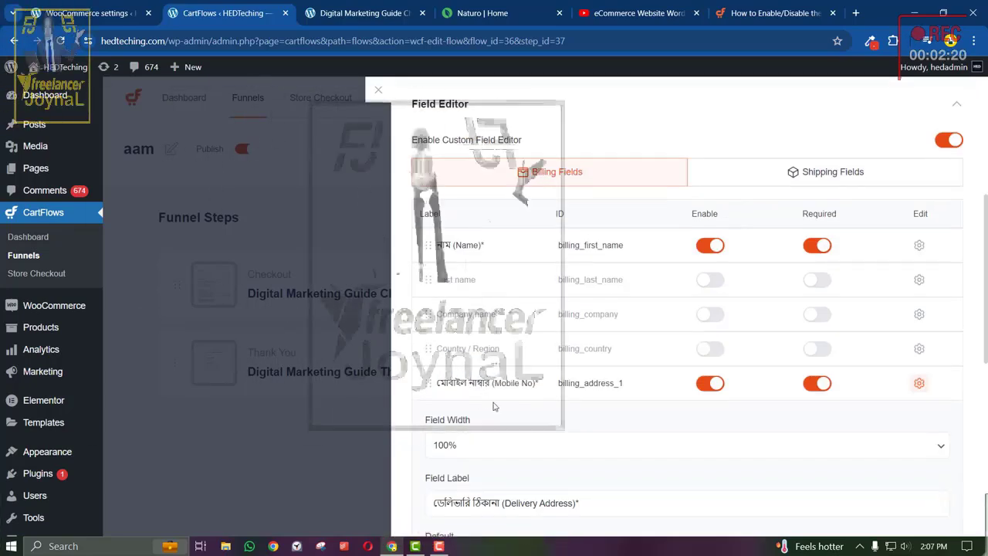
pyautogui.scroll(-1, 488, 345)
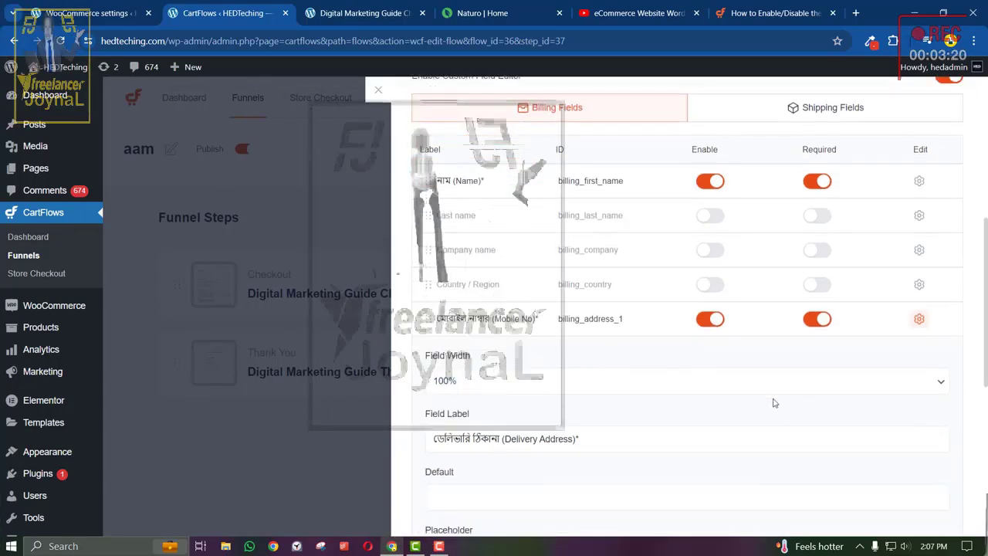
pyautogui.scroll(-5, 774, 402)
pyautogui.scroll(5, 741, 417)
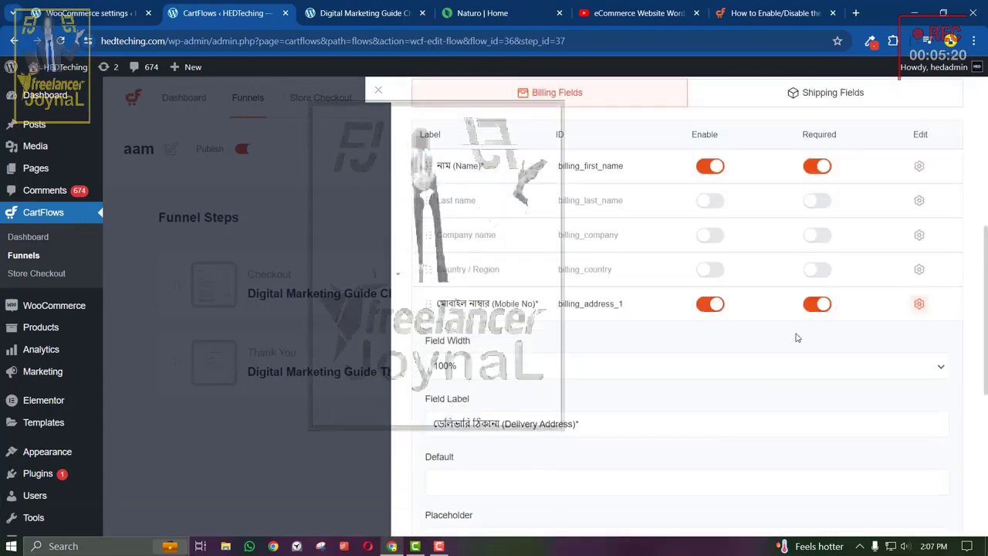
pyautogui.scroll(5, 798, 337)
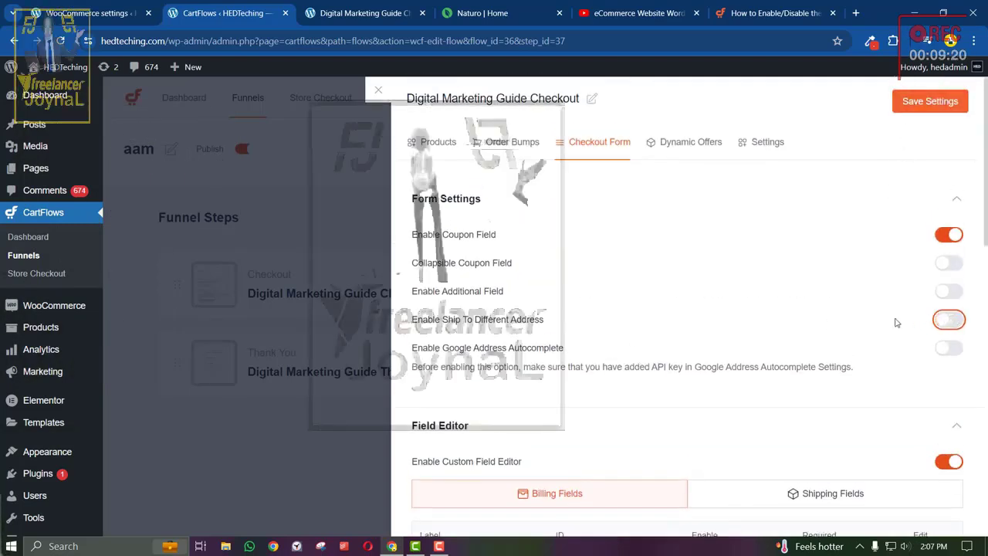
pyautogui.click(929, 108)
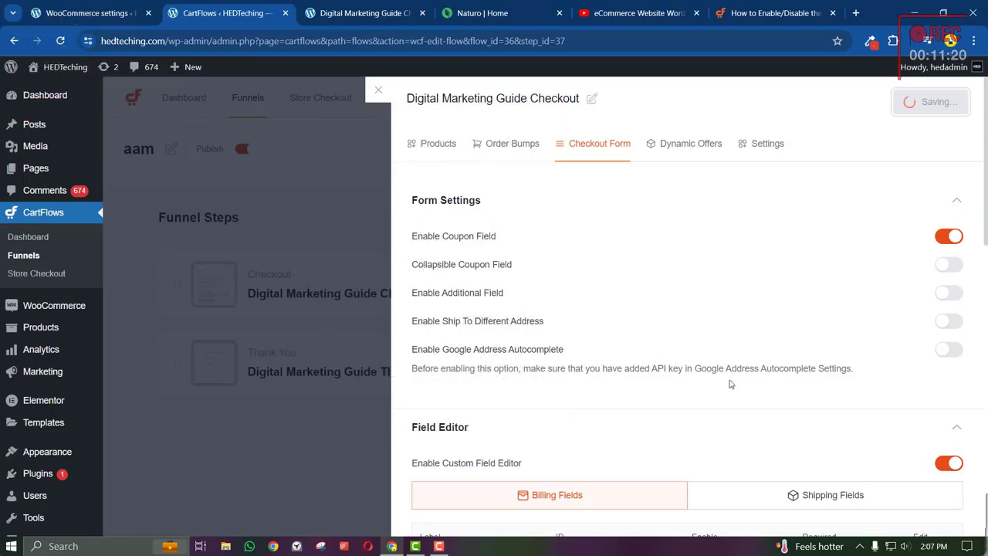
# Examine the mango page's checkout form, comparing the order total for Outside Dhaka and Inside Dhaka shipping.
pyautogui.click(362, 13)
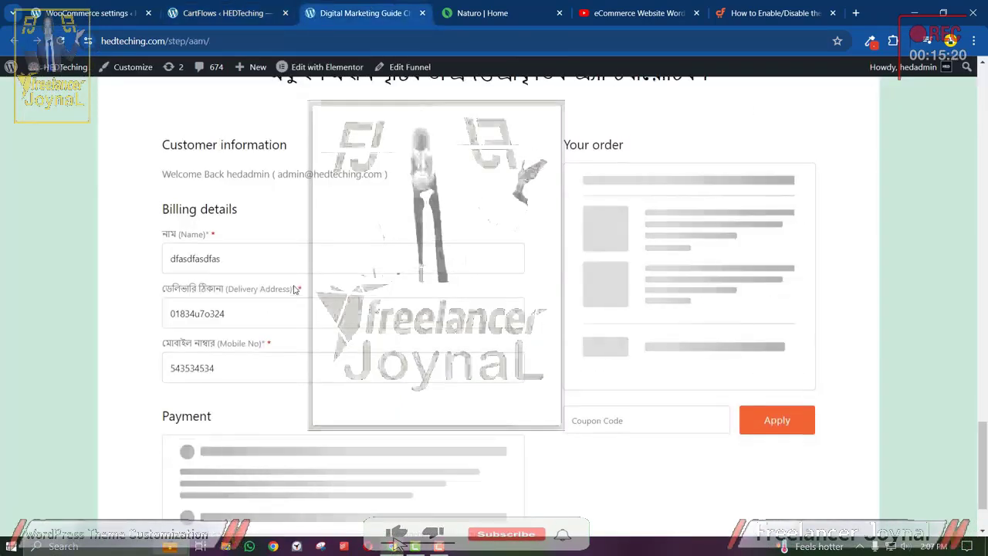
pyautogui.scroll(-1, 294, 290)
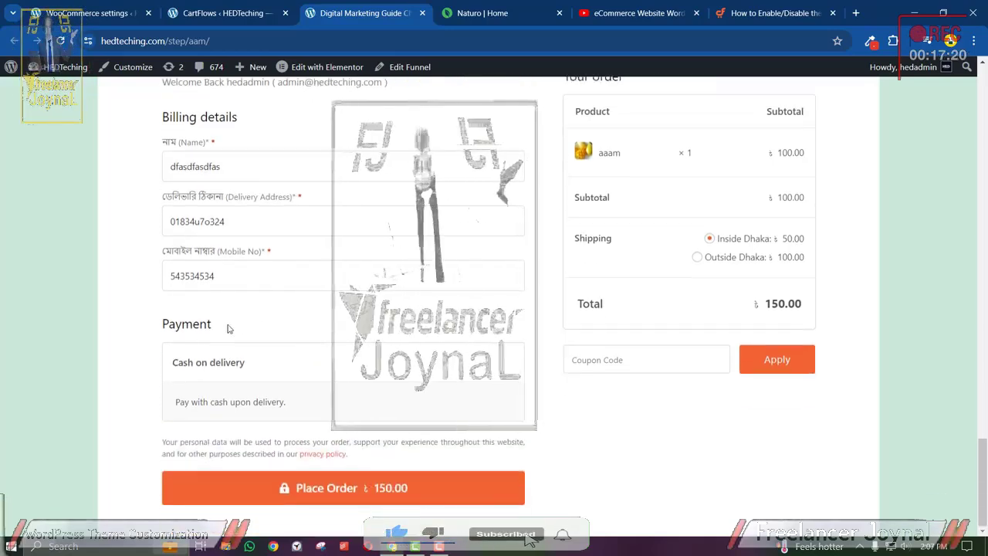
pyautogui.scroll(1, 261, 313)
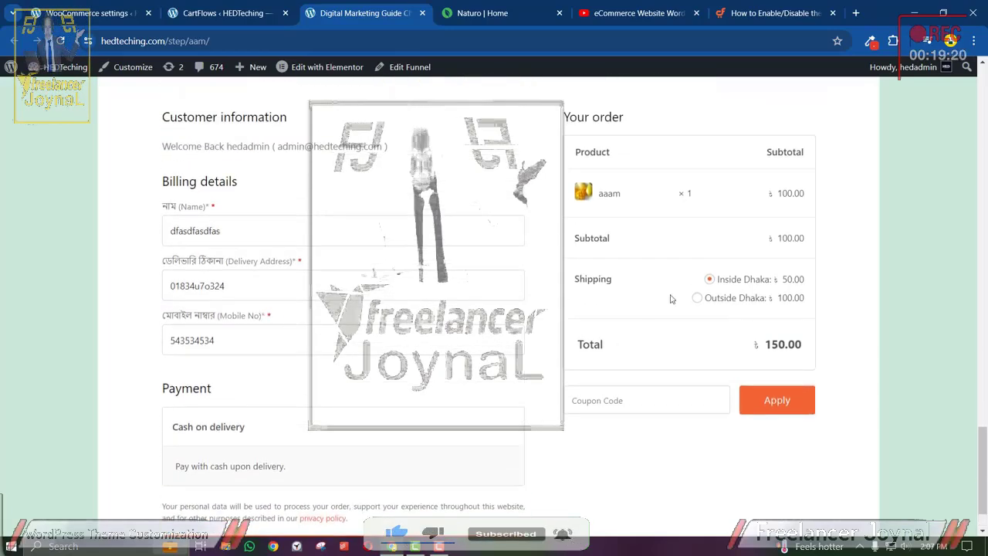
pyautogui.click(699, 298)
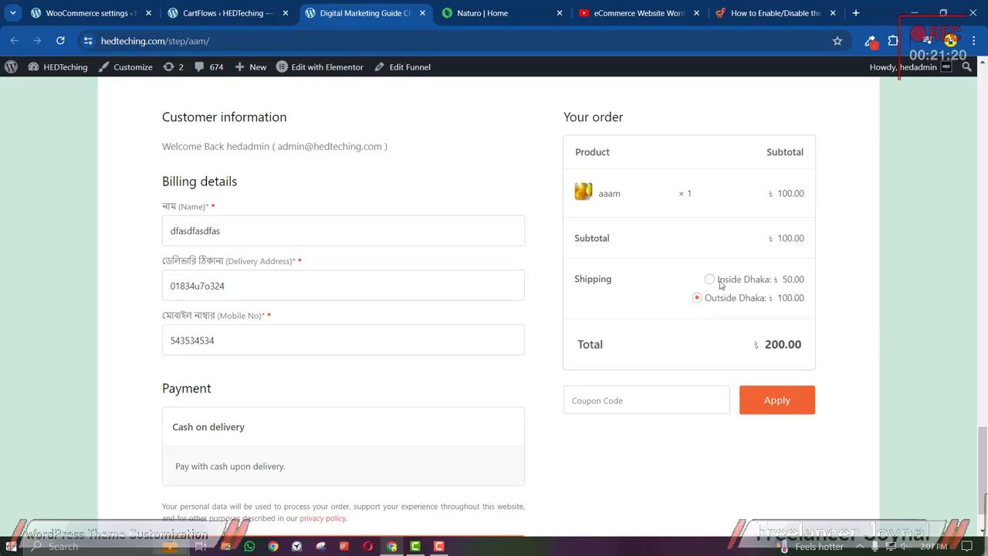
pyautogui.click(710, 280)
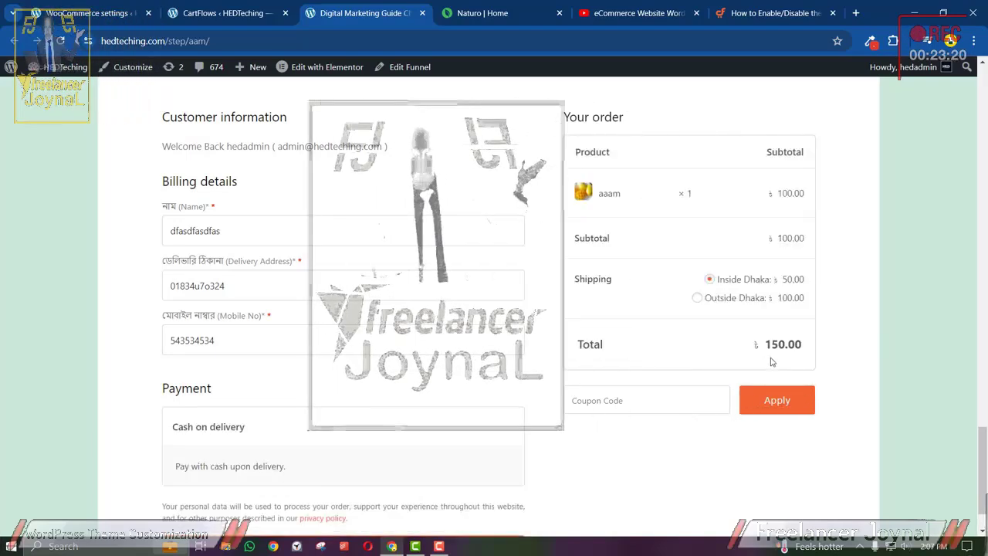
pyautogui.scroll(1, 649, 335)
pyautogui.scroll(-2, 646, 335)
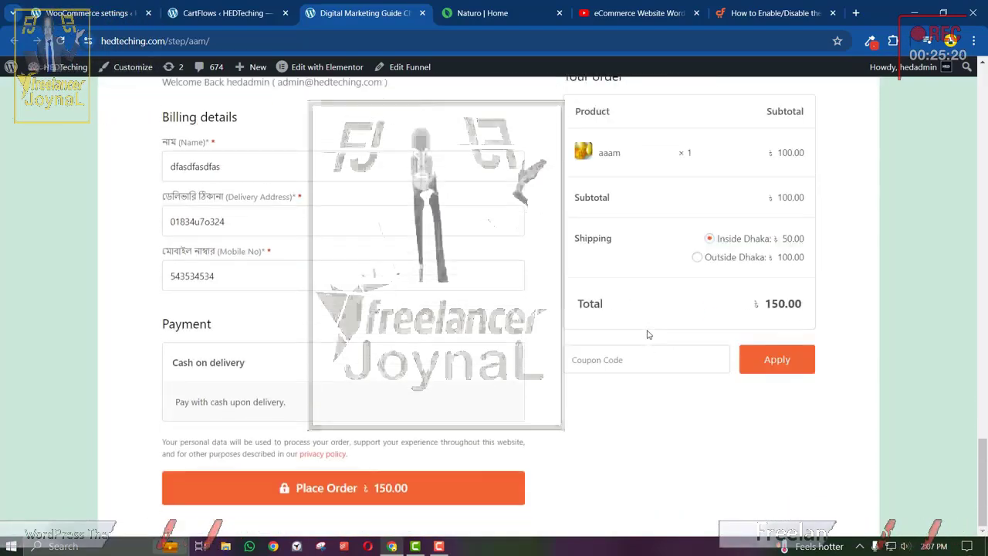
pyautogui.scroll(2, 271, 396)
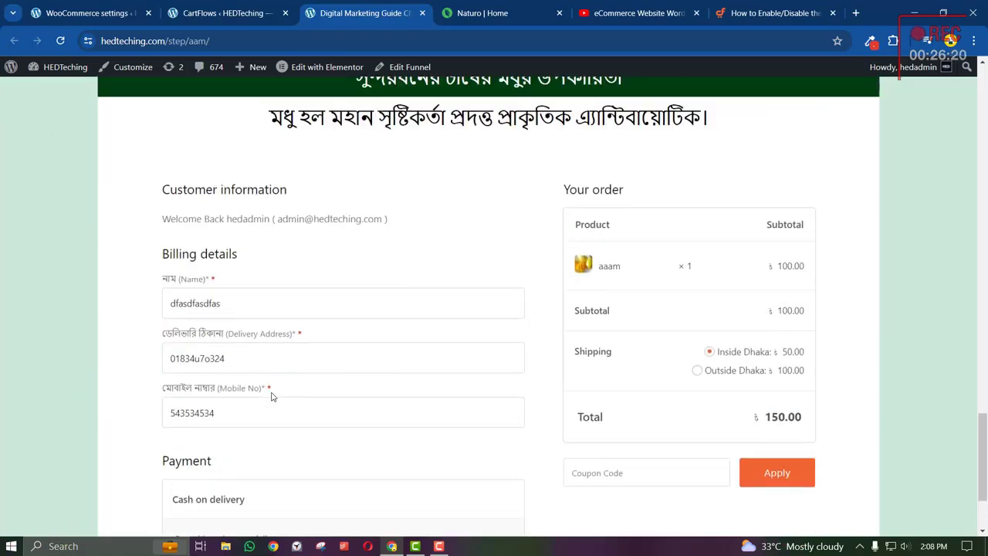
# Search the WordPress plugin directory for "bangladeshi payment" and install Bangladeshi Payment Gateways – Make Payment Using QR Code.
pyautogui.click(122, 5)
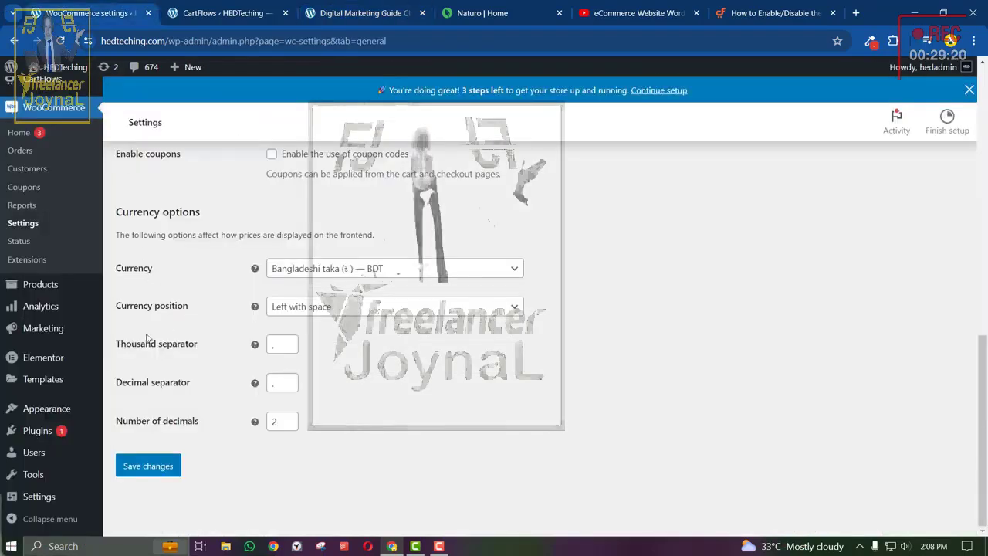
pyautogui.moveTo(46, 430)
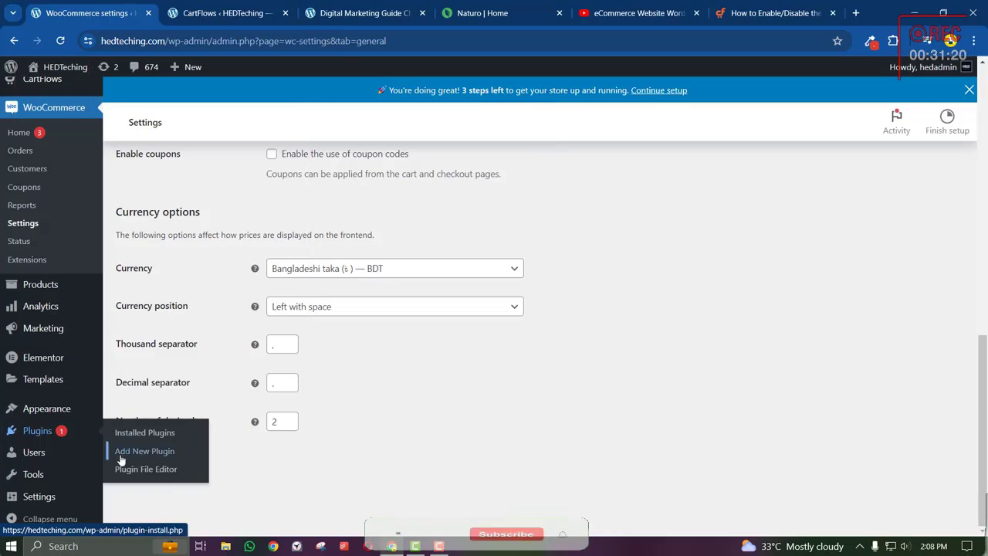
pyautogui.click(121, 456)
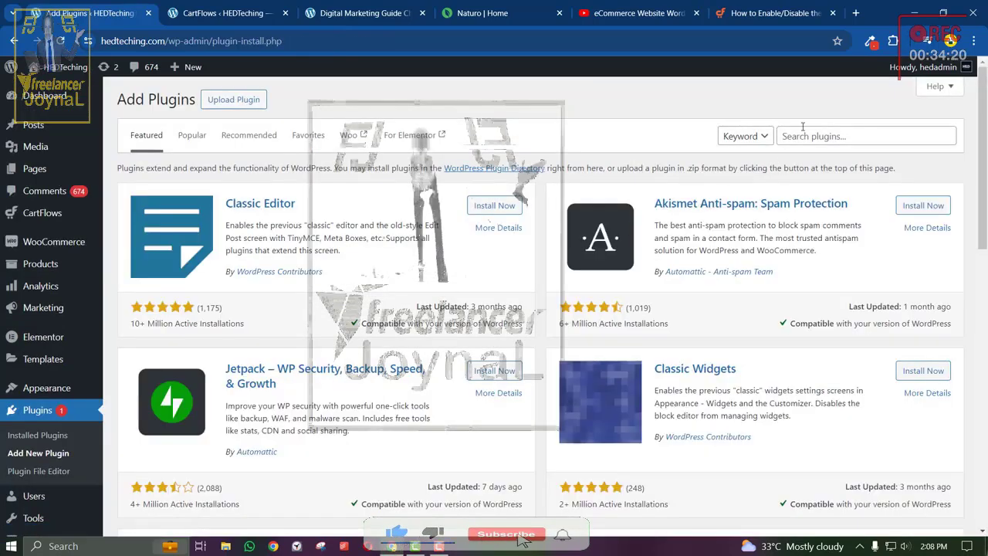
pyautogui.click(803, 128)
pyautogui.write('b')
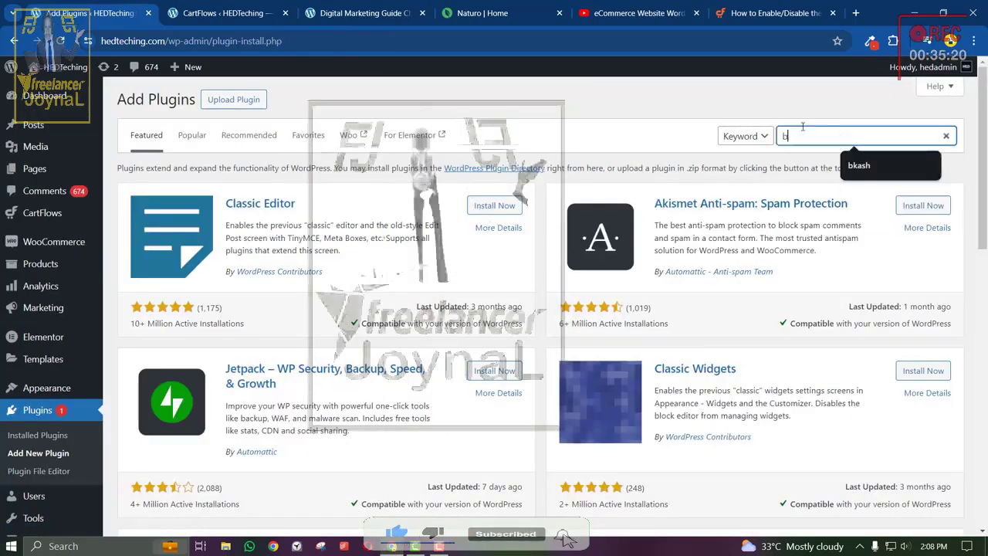
pyautogui.write('angladeshi ayme')
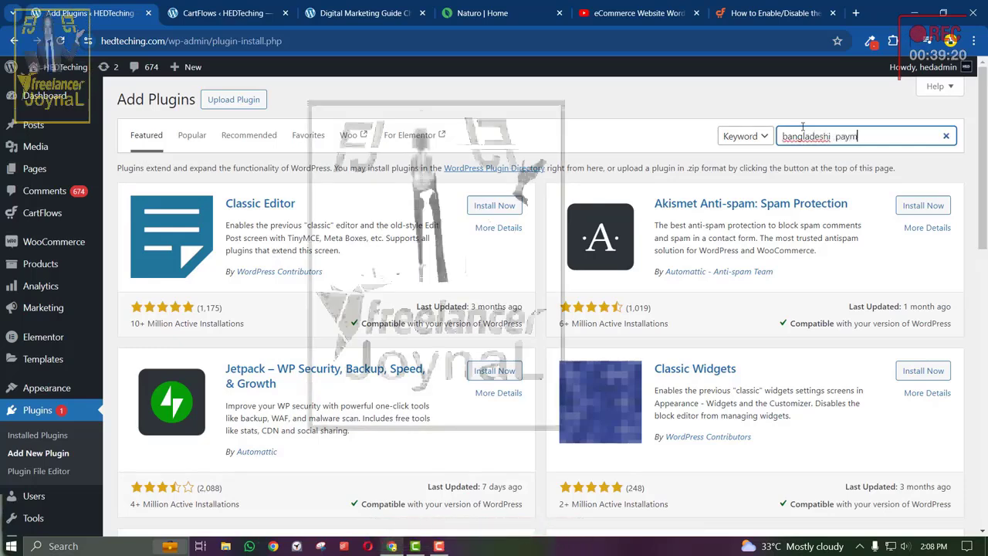
pyautogui.write('ent')
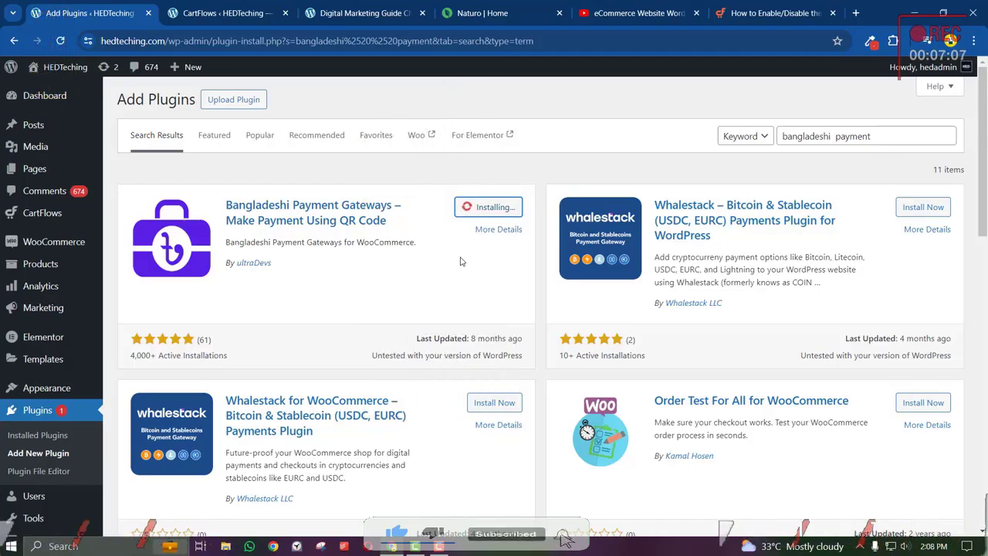
# Look through the remaining plugin results and the Shipping Zone Setup chapter of the eCommerce tutorial on YouTube.
pyautogui.scroll(-2, 461, 259)
pyautogui.scroll(-5, 461, 257)
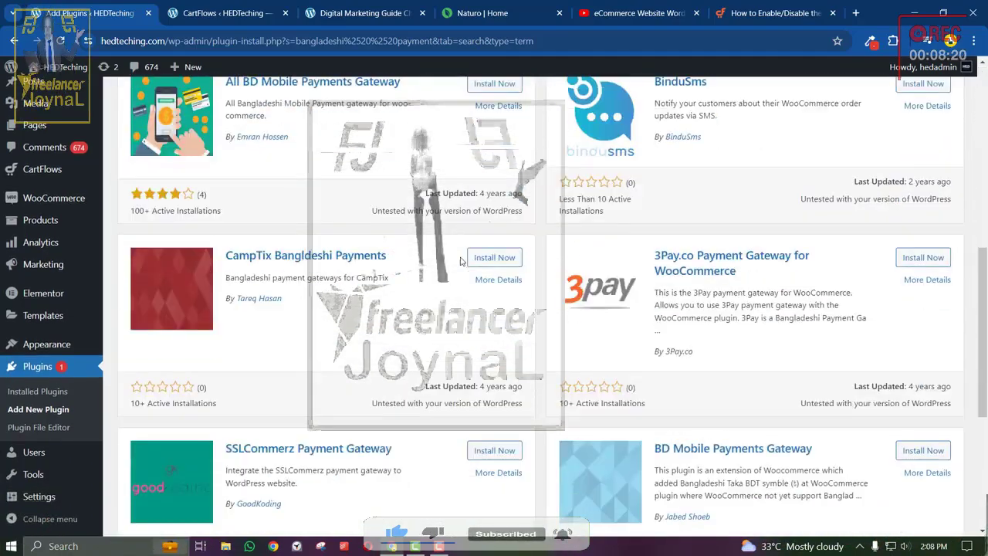
pyautogui.scroll(-4, 458, 258)
pyautogui.scroll(10, 459, 260)
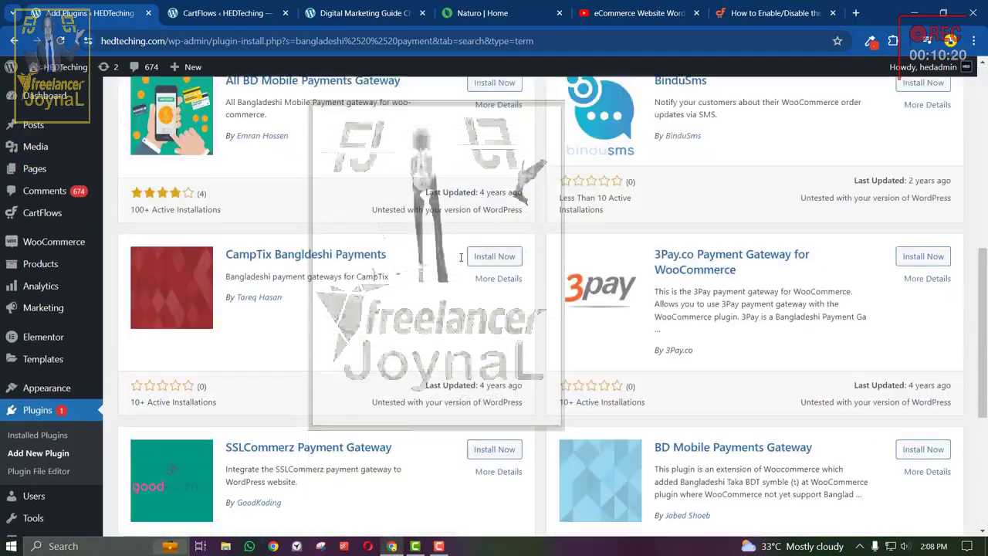
pyautogui.click(609, 5)
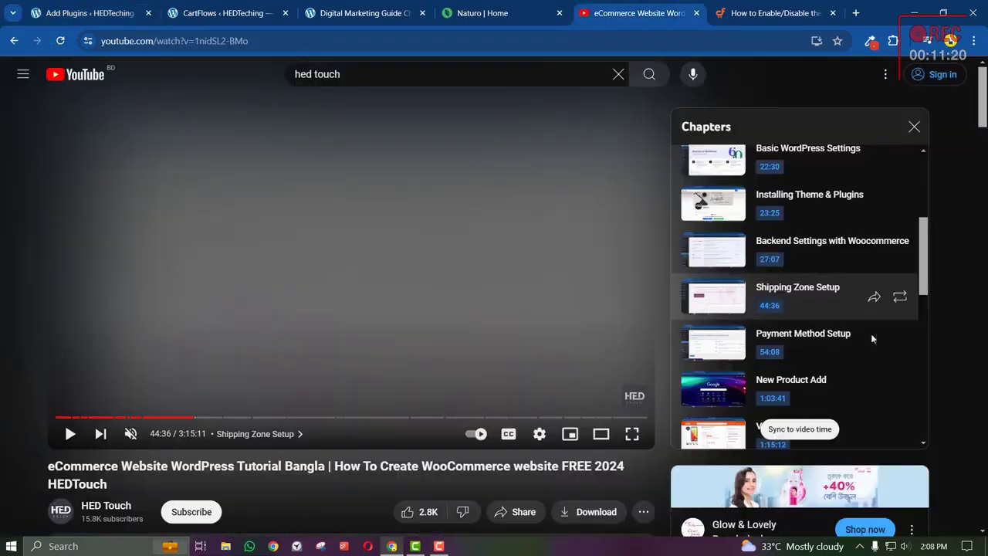
pyautogui.click(784, 307)
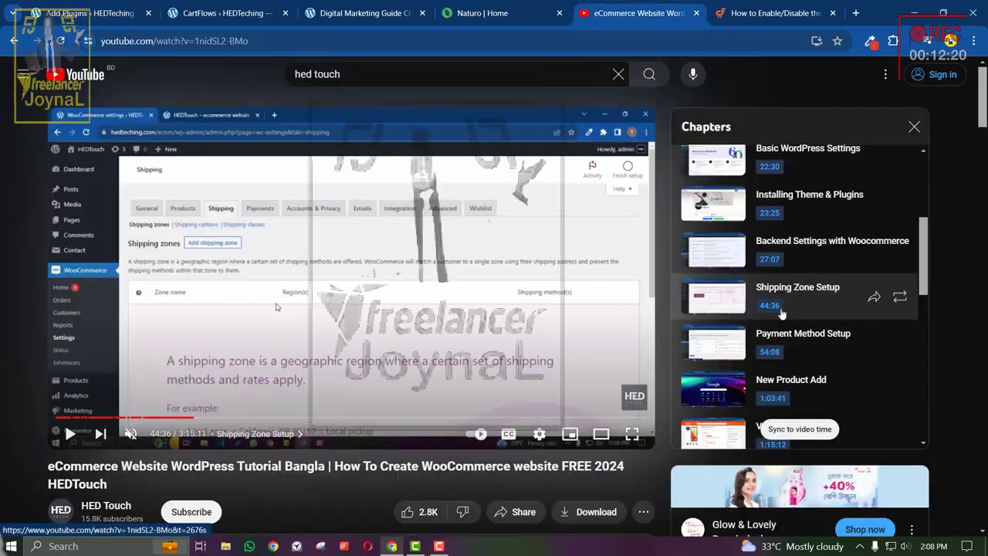
# Activate the Bangladeshi Payment Gateways plugin and look through the YouTube tutorial's chapter list.
pyautogui.click(150, 5)
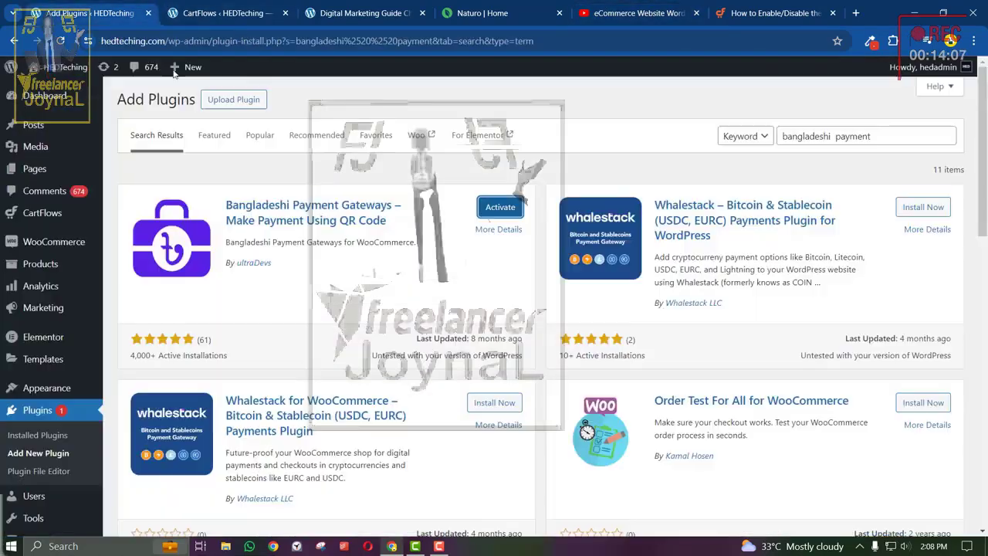
pyautogui.click(500, 207)
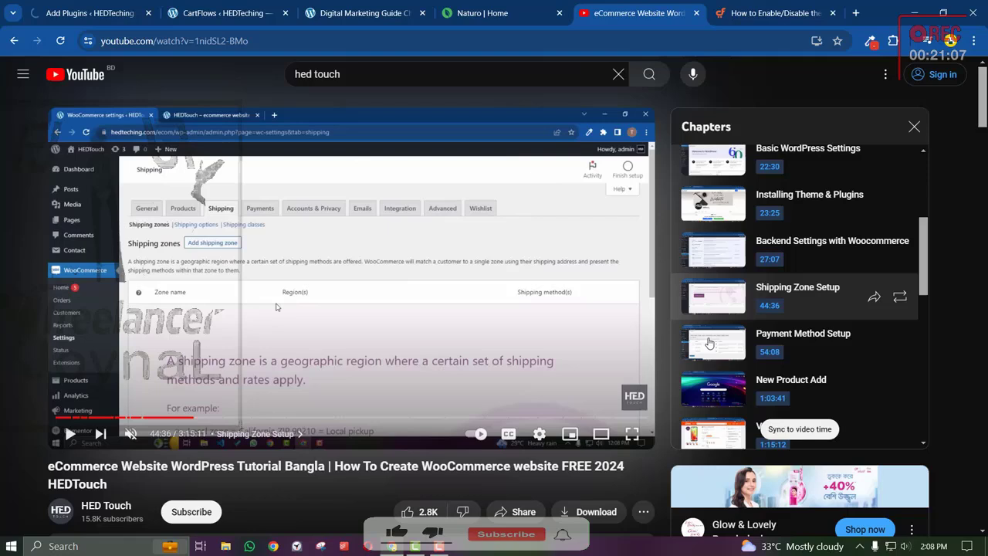
pyautogui.scroll(6, 713, 349)
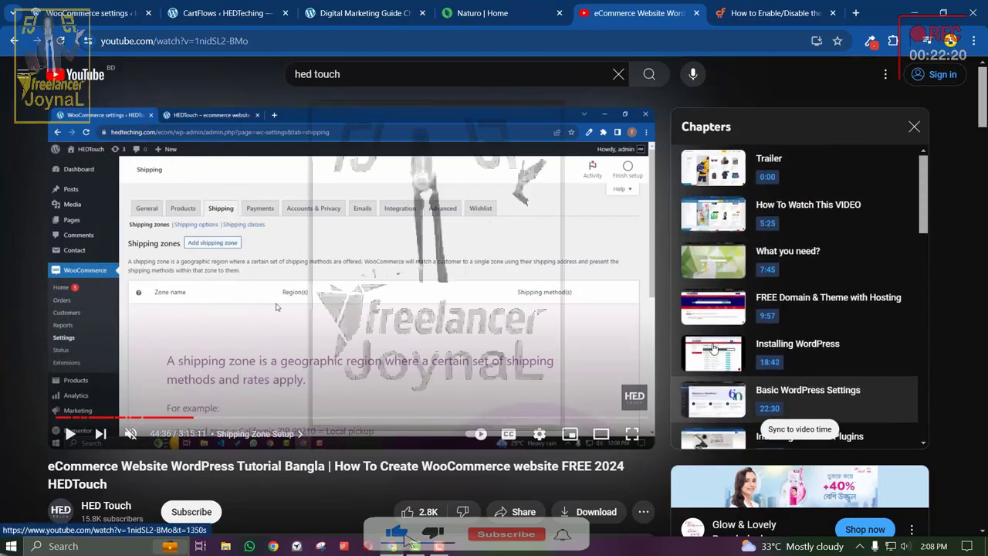
pyautogui.scroll(-4, 713, 348)
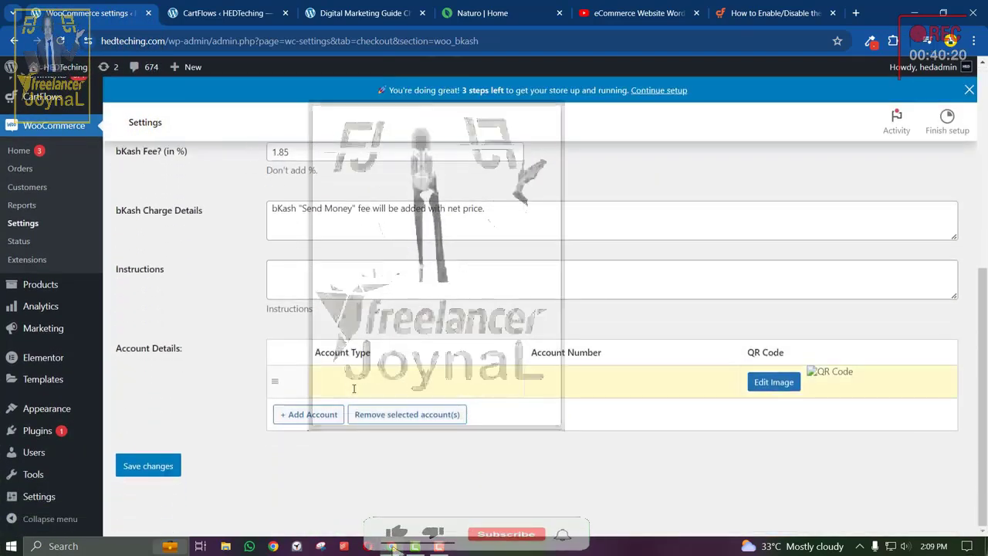
# Add a bKash account with type Personal and the merchant's account number, and save the gateway settings.
pyautogui.write('Personal')
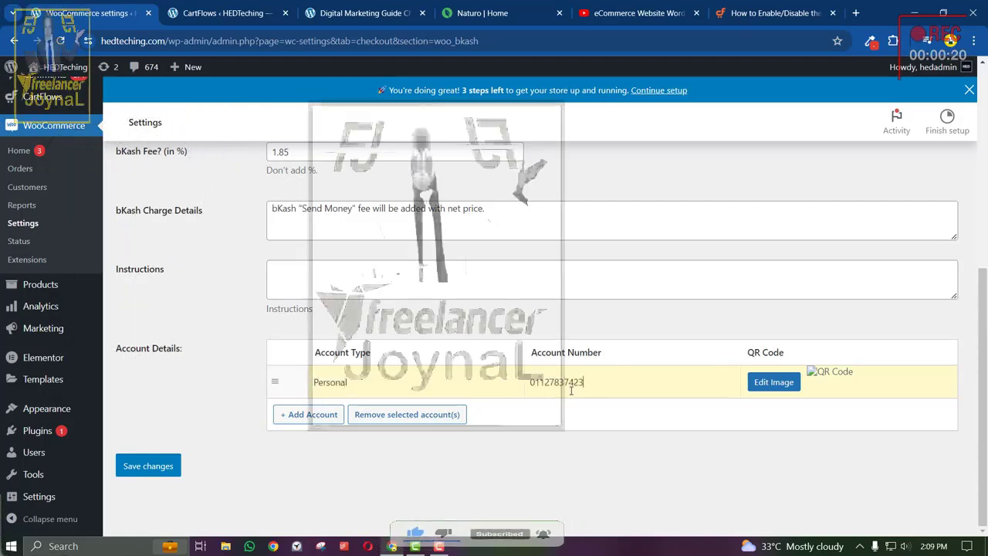
pyautogui.click(137, 465)
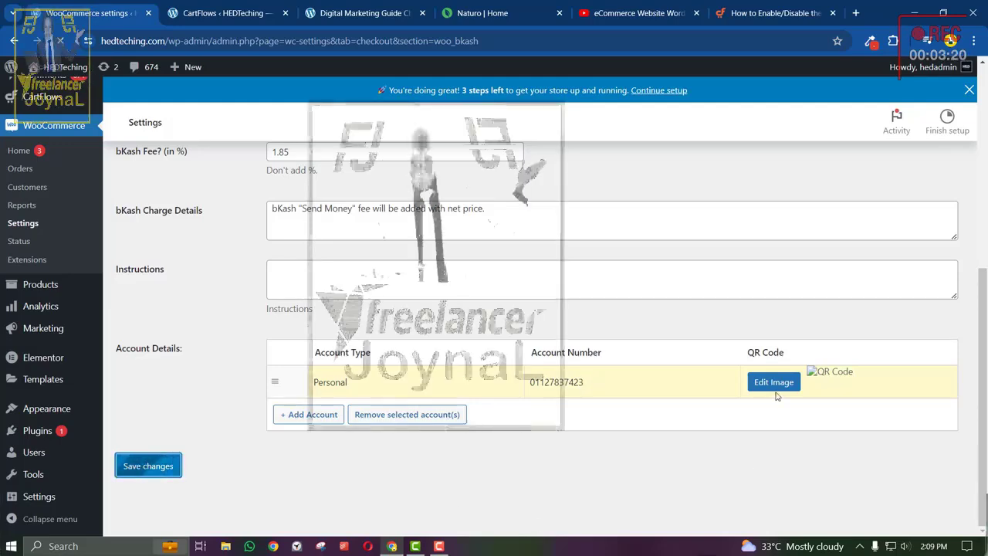
pyautogui.scroll(-2, 696, 425)
pyautogui.scroll(-5, 784, 482)
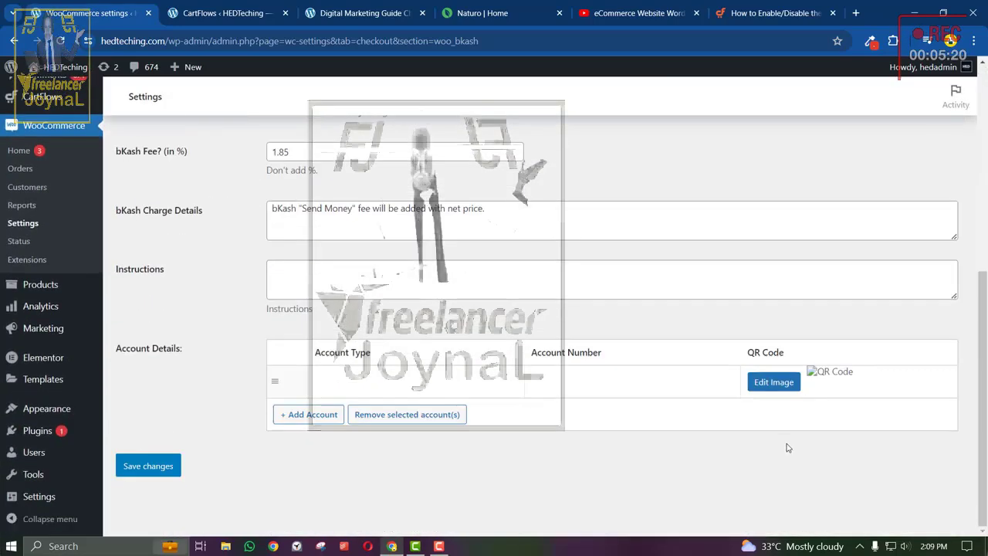
pyautogui.click(170, 465)
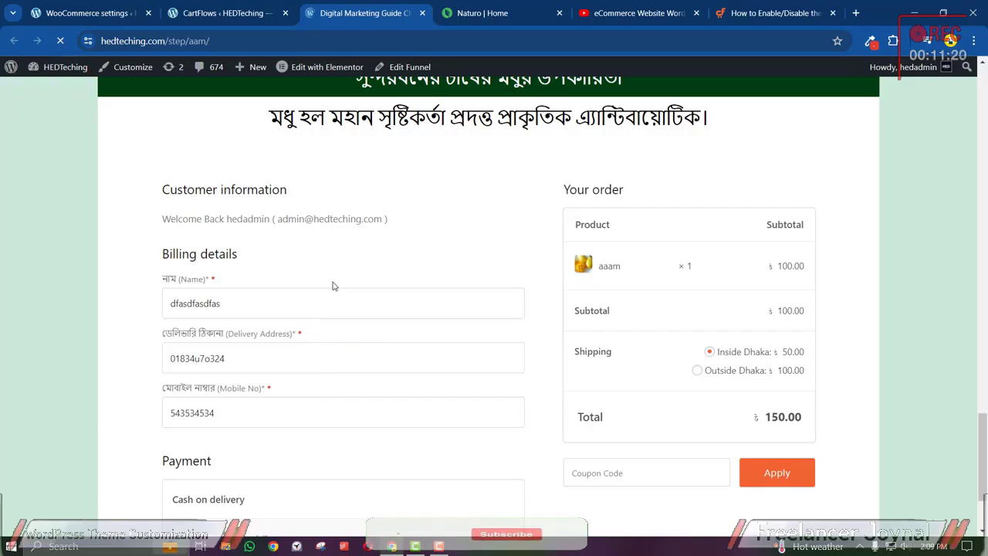
# Choose bKash payment on the mango page's checkout and examine its send-money instructions, account details and transaction fields.
pyautogui.scroll(-3, 333, 285)
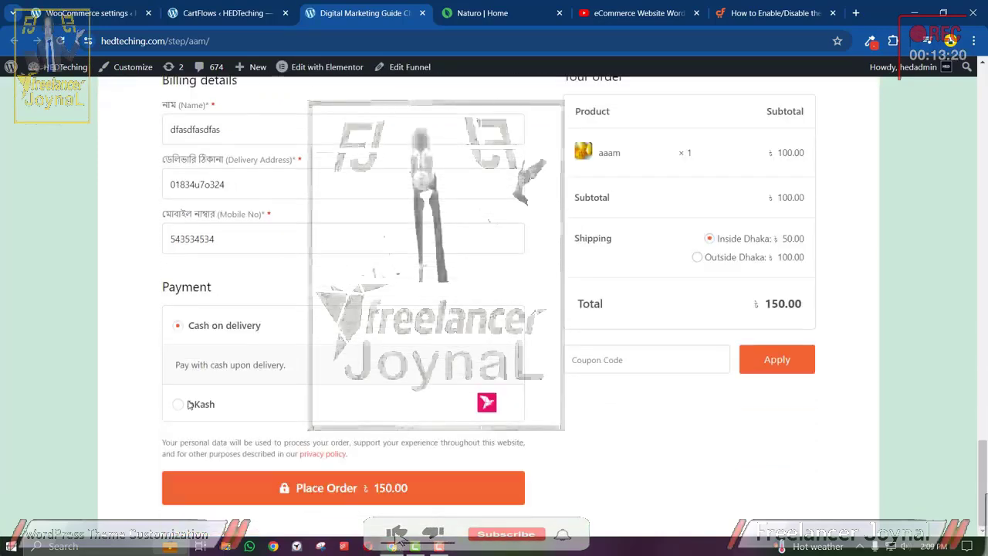
pyautogui.click(180, 407)
pyautogui.scroll(-3, 262, 348)
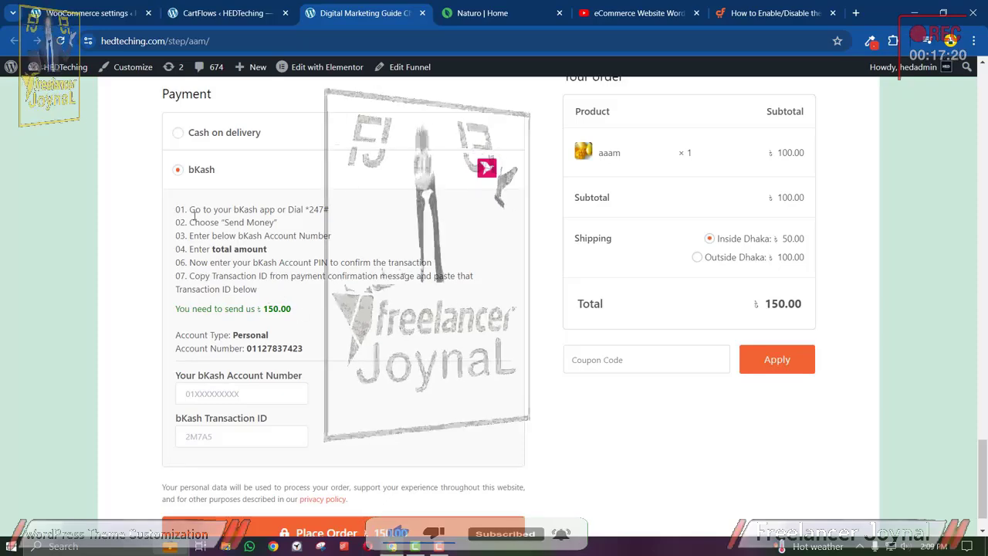
pyautogui.moveTo(196, 208); pyautogui.dragTo(265, 353)
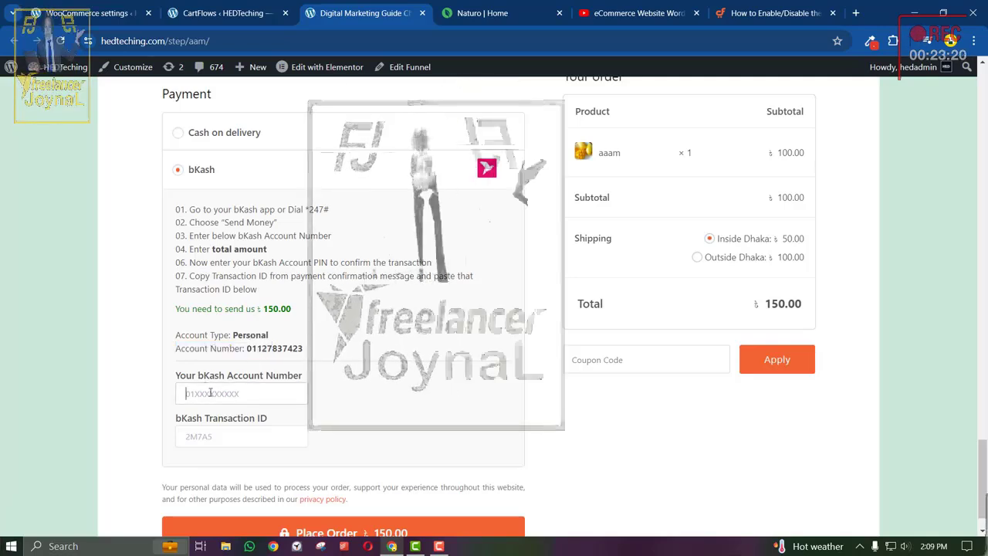
pyautogui.scroll(-1, 203, 429)
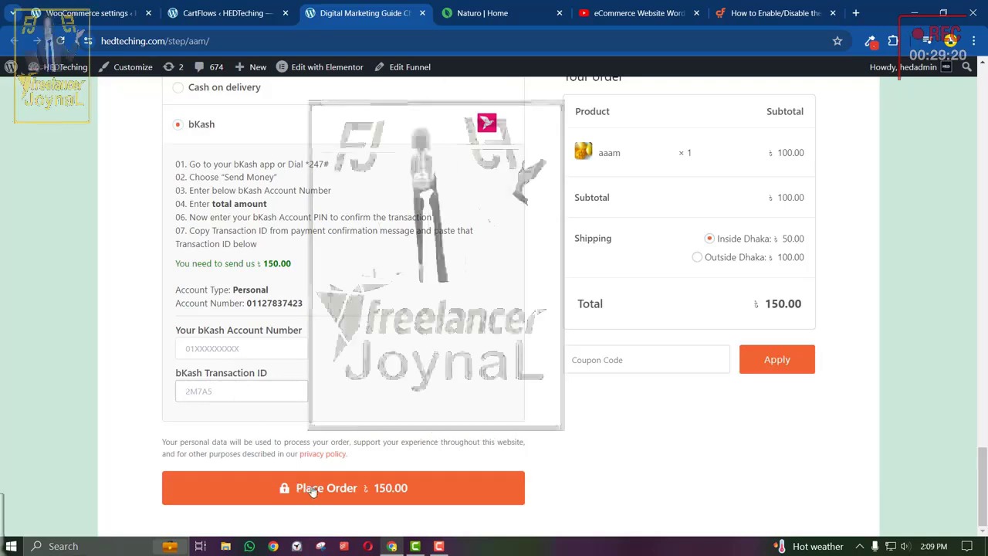
# Review the WooCommerce bKash gateway settings and look through the chapter list of the eCommerce tutorial on YouTube.
pyautogui.click(191, 7)
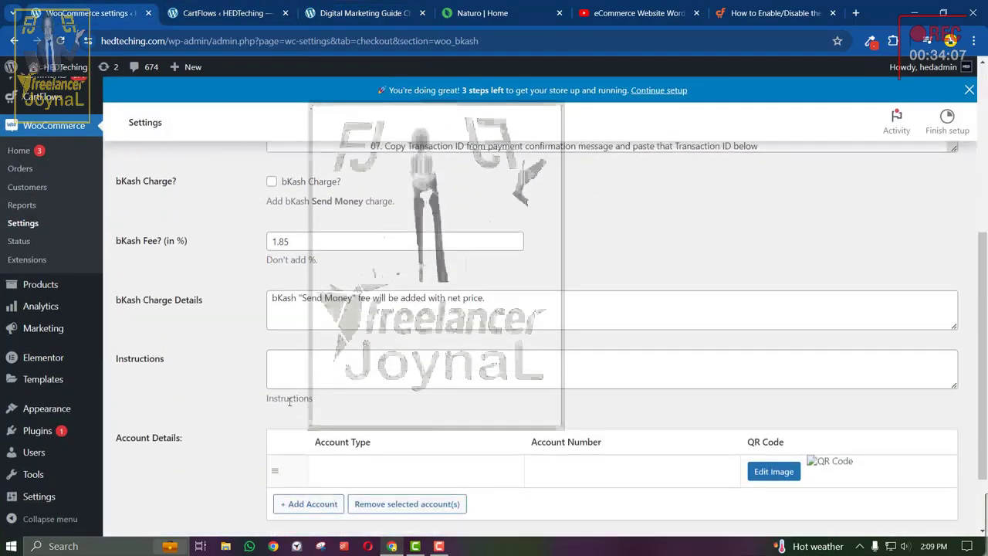
pyautogui.scroll(-2, 290, 401)
pyautogui.click(148, 465)
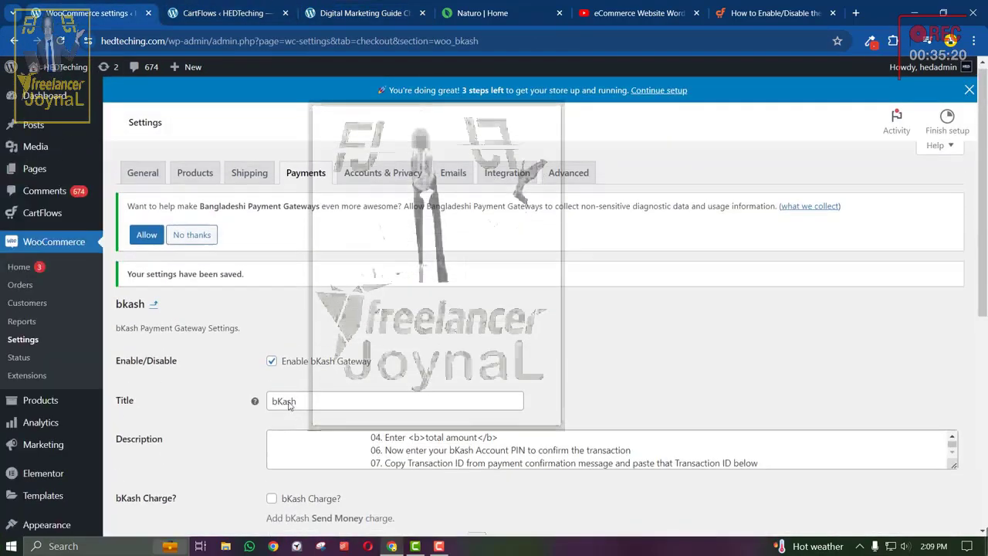
pyautogui.click(664, 8)
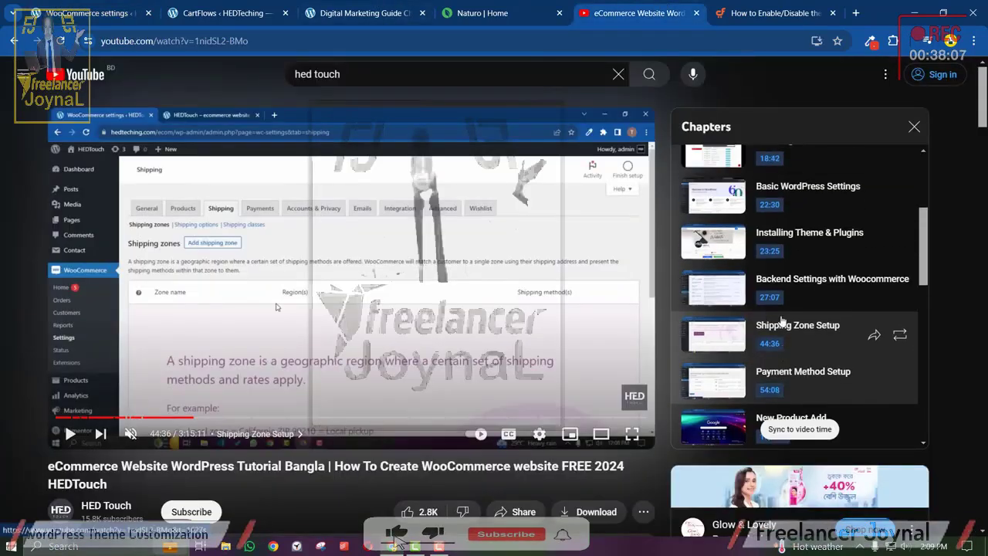
pyautogui.scroll(-5, 782, 321)
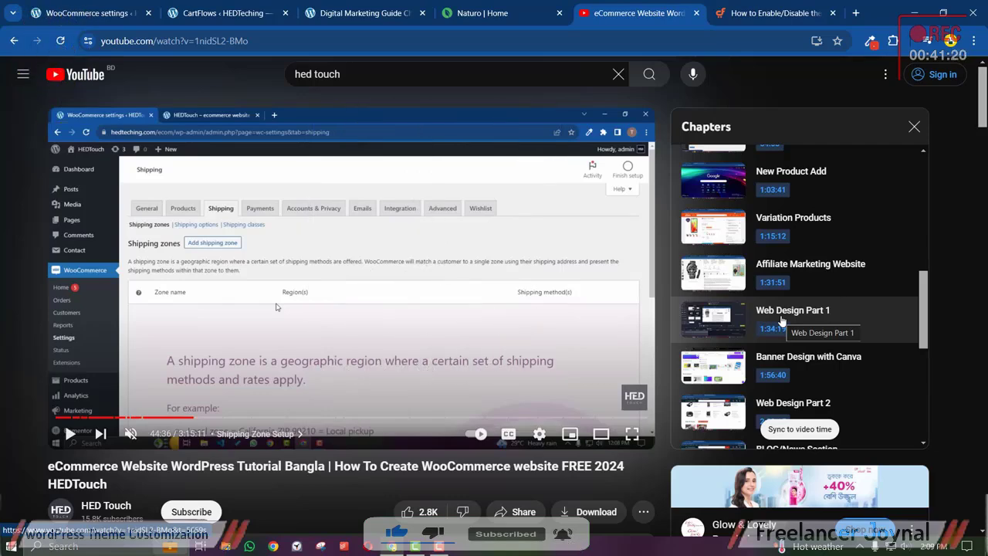
pyautogui.scroll(8, 782, 321)
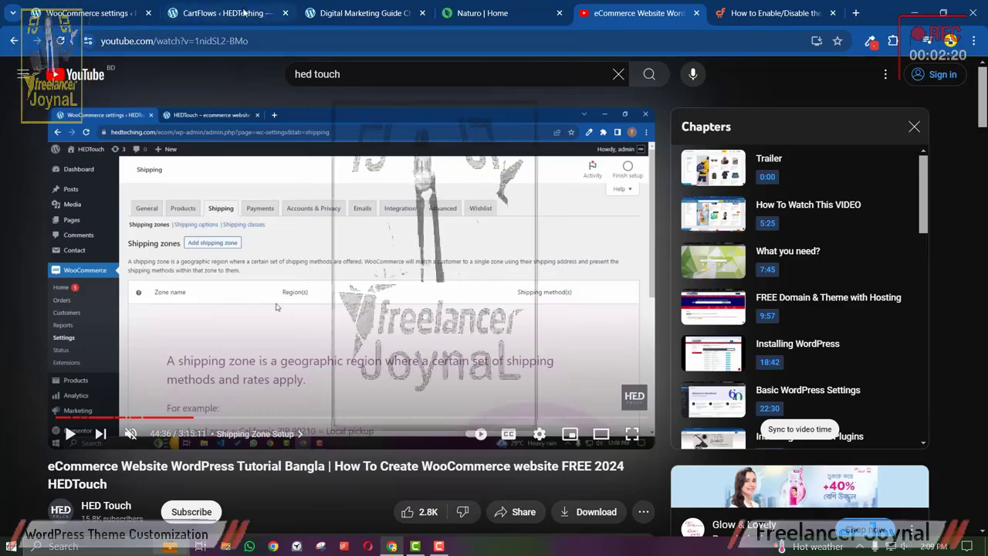
# Review the whole mango landing page, from the Bengali heading and order button through the benefits and video to the checkout.
pyautogui.click(363, 13)
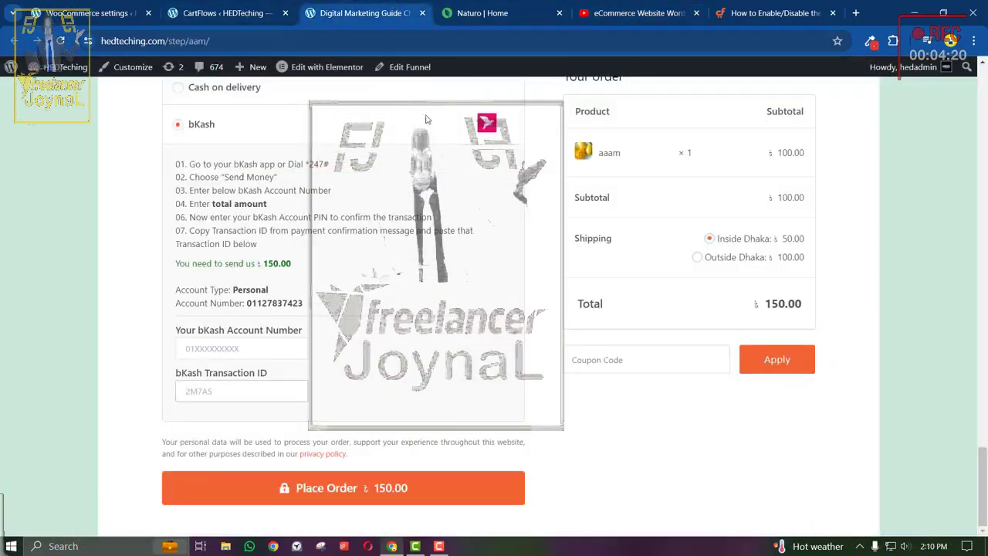
pyautogui.scroll(15, 417, 224)
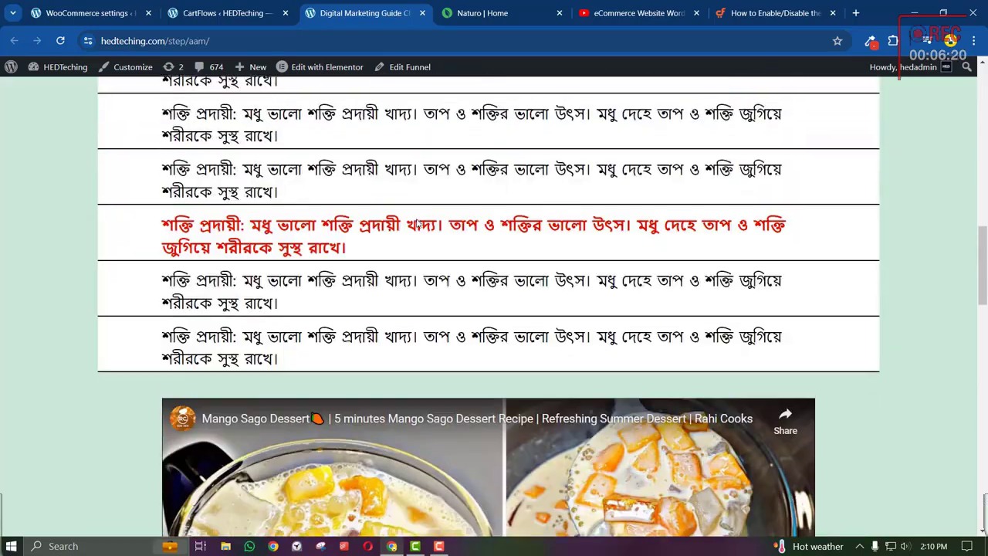
pyautogui.scroll(8, 416, 223)
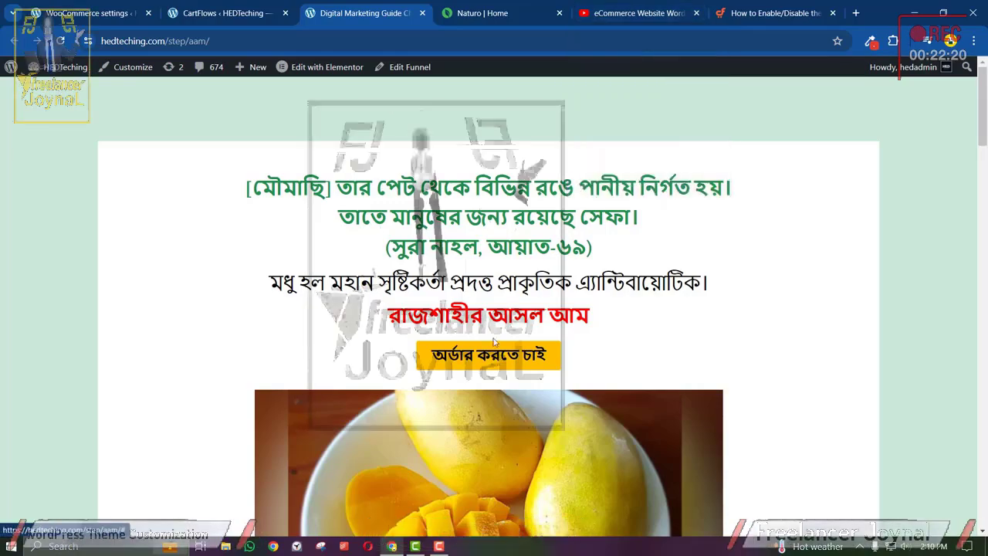
pyautogui.scroll(-10, 490, 283)
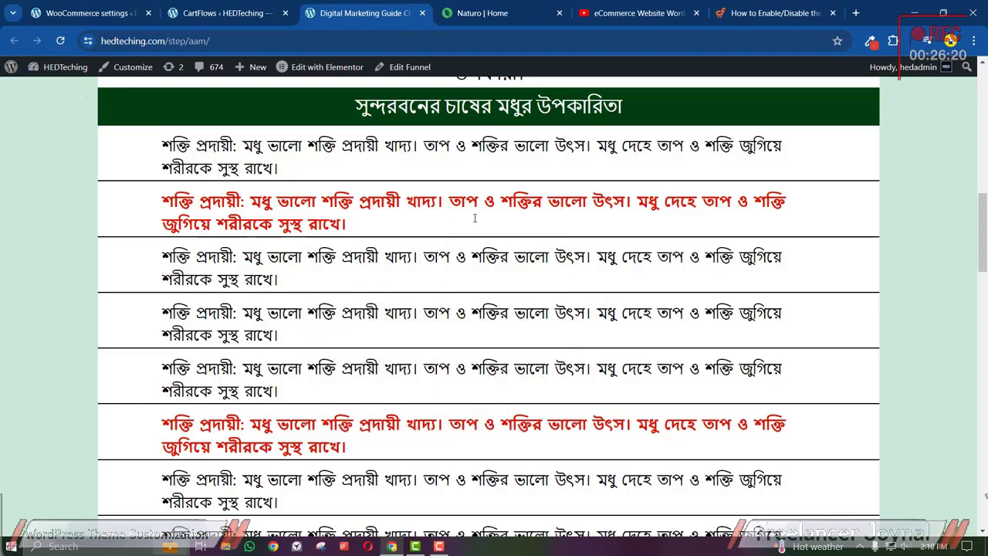
pyautogui.scroll(-1, 475, 223)
pyautogui.scroll(-15, 475, 223)
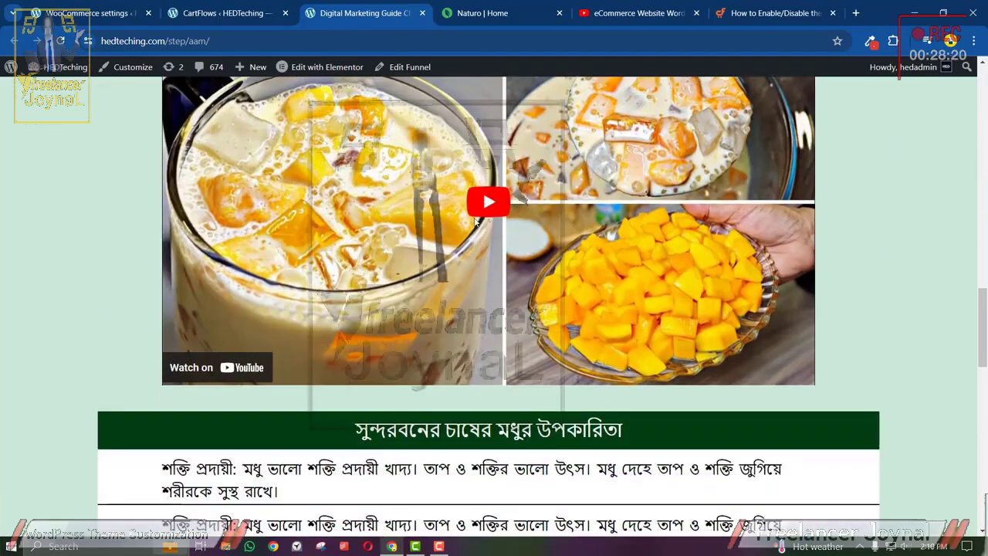
pyautogui.scroll(-6, 472, 225)
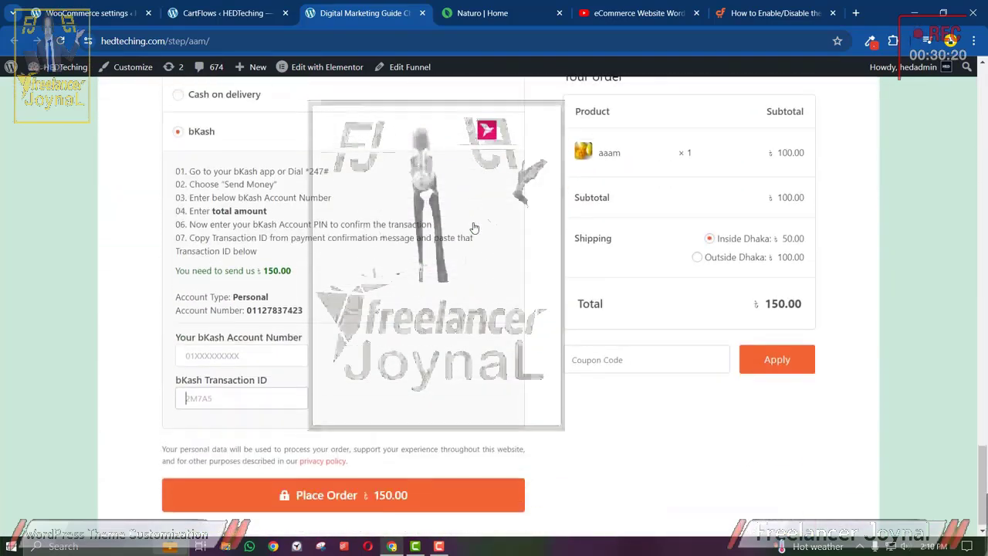
# Switch the checkout's payment method to Cash on delivery and look back over the page up to its heading.
pyautogui.scroll(3, 206, 243)
pyautogui.click(179, 345)
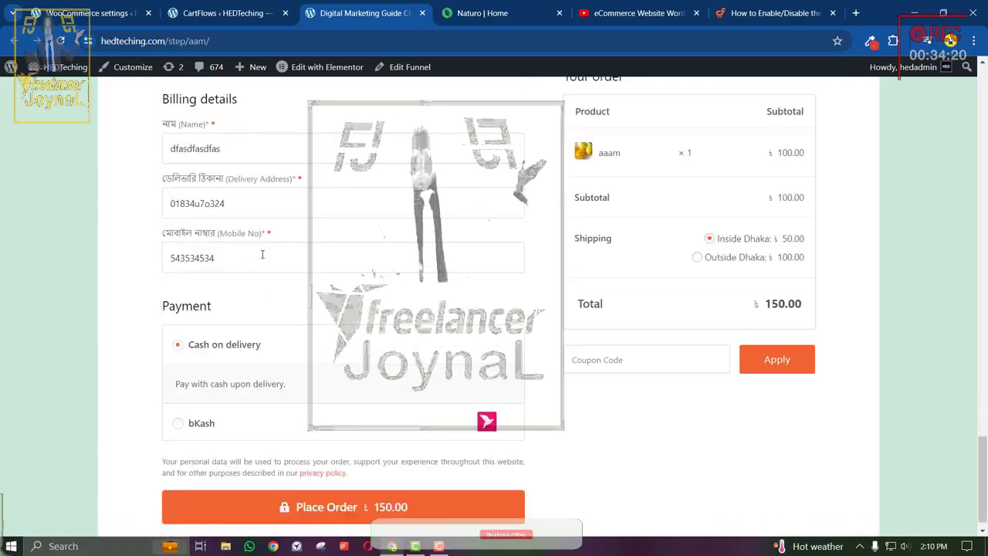
pyautogui.scroll(-1, 335, 325)
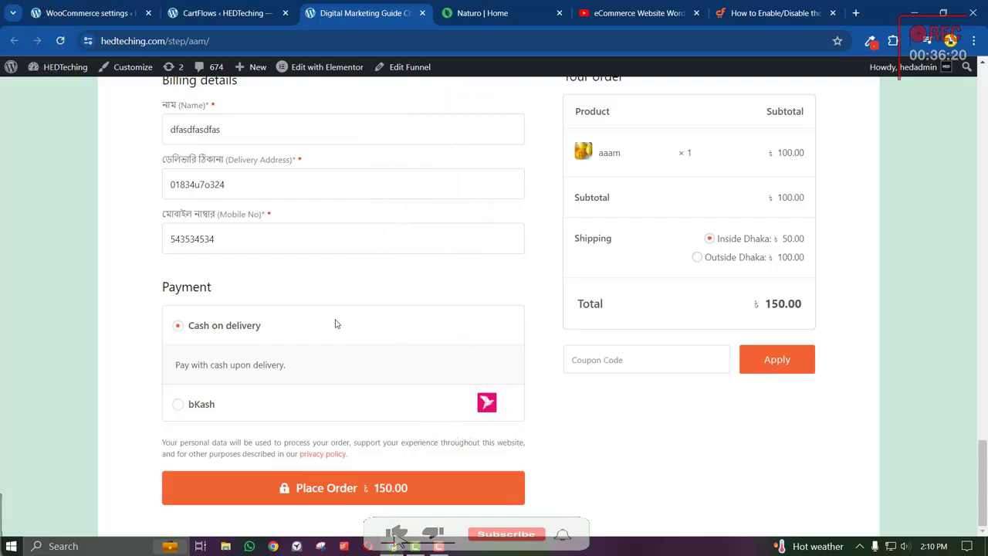
pyautogui.scroll(15, 336, 324)
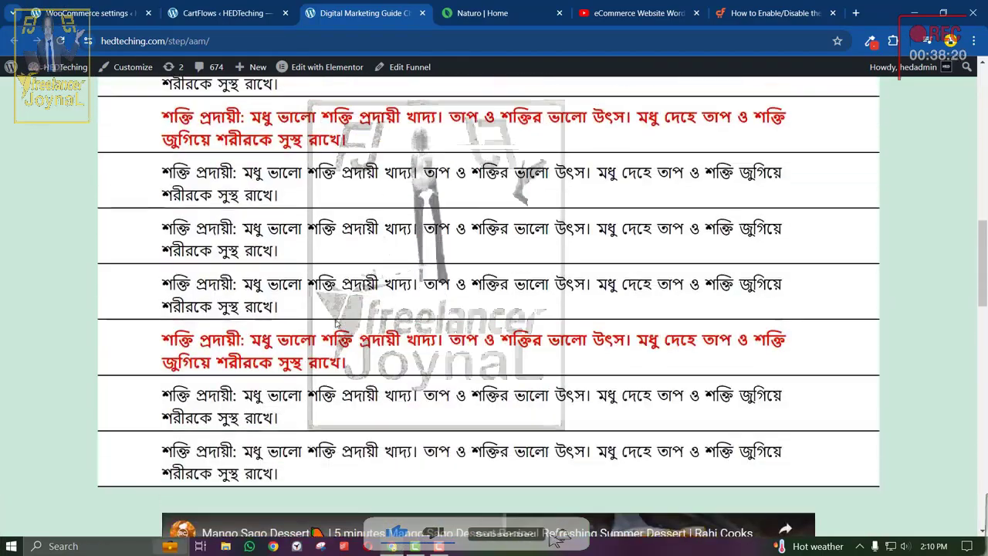
pyautogui.scroll(10, 336, 324)
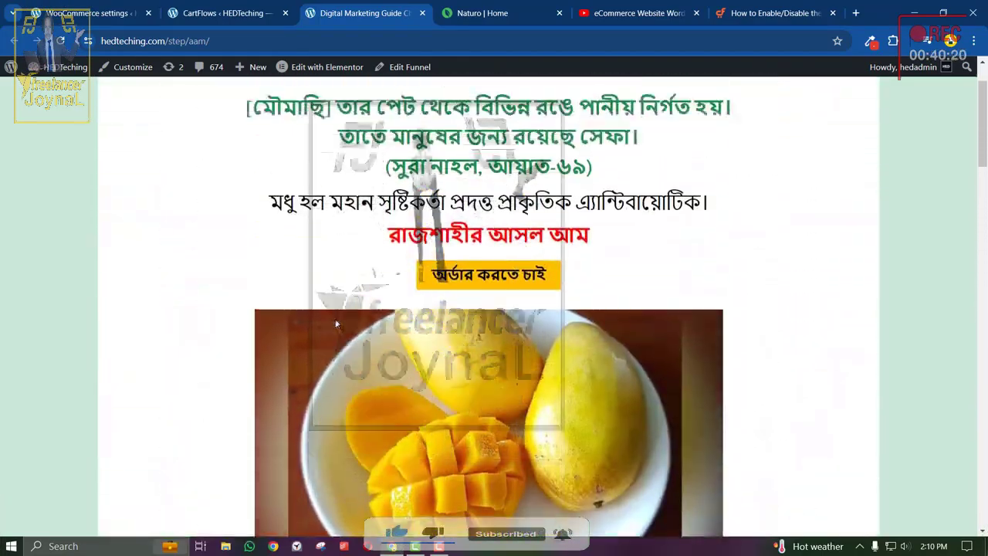
pyautogui.scroll(1, 336, 324)
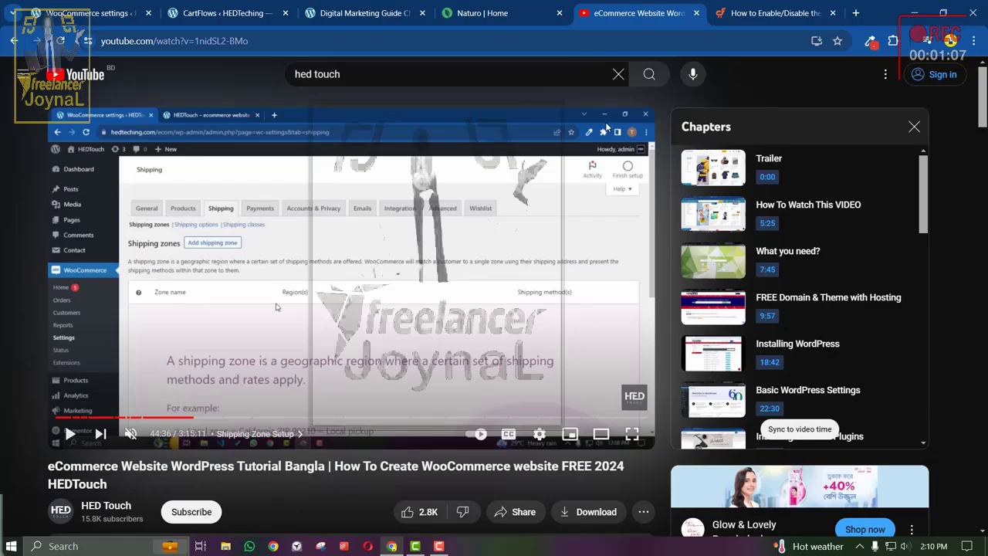
# Look through the description and comments of the eCommerce WordPress tutorial on YouTube.
pyautogui.scroll(-10, 352, 348)
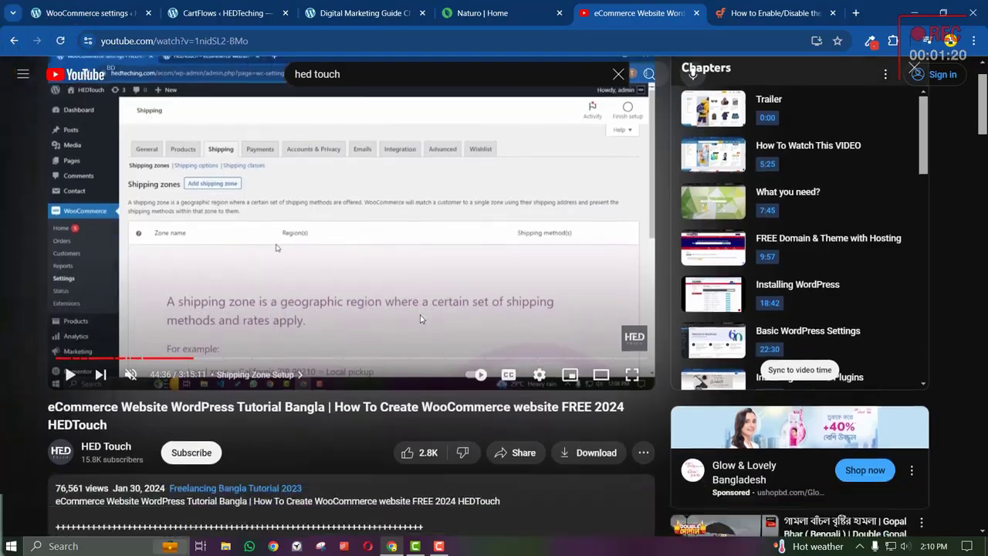
pyautogui.scroll(-15, 352, 348)
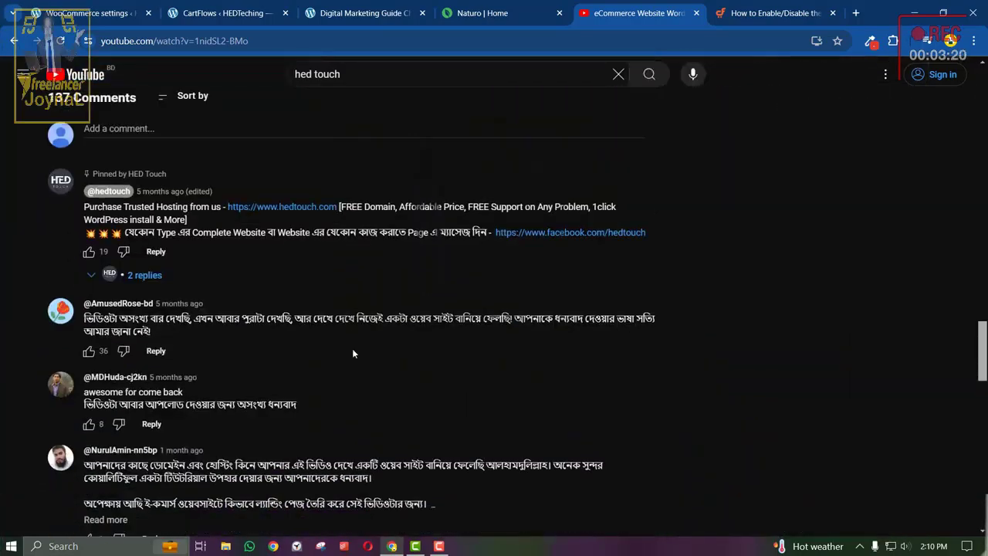
pyautogui.scroll(-3, 352, 354)
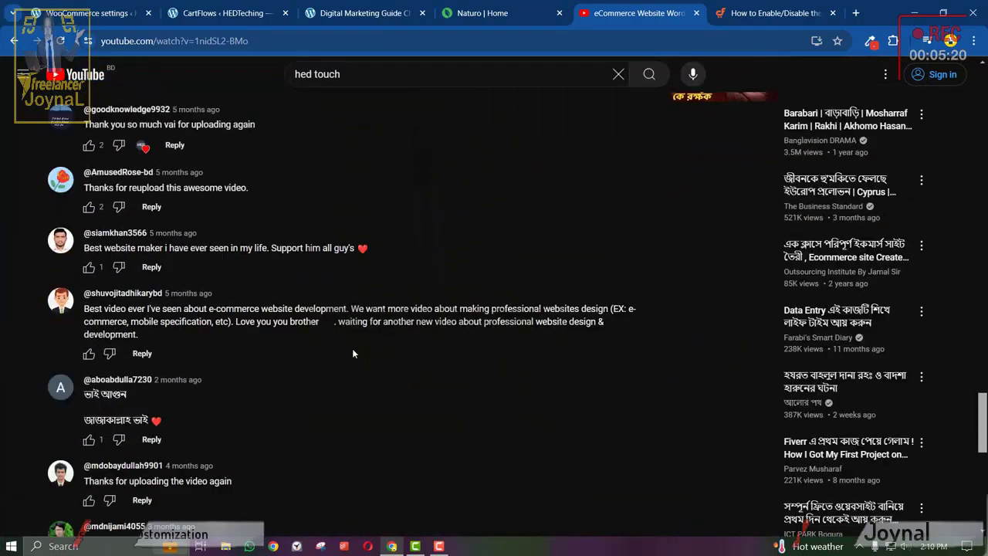
pyautogui.scroll(7, 352, 353)
pyautogui.scroll(15, 352, 354)
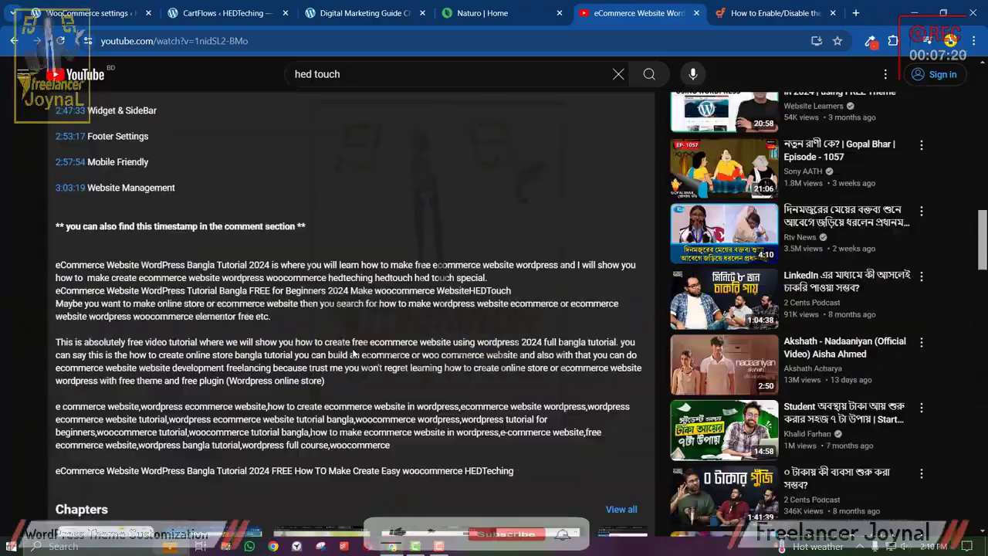
pyautogui.scroll(3, 352, 353)
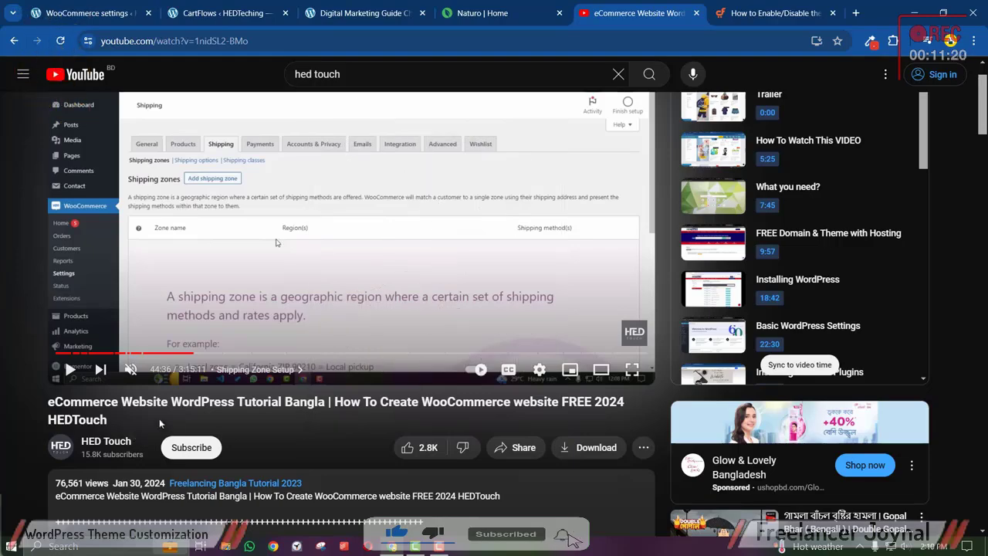
pyautogui.scroll(1, 134, 433)
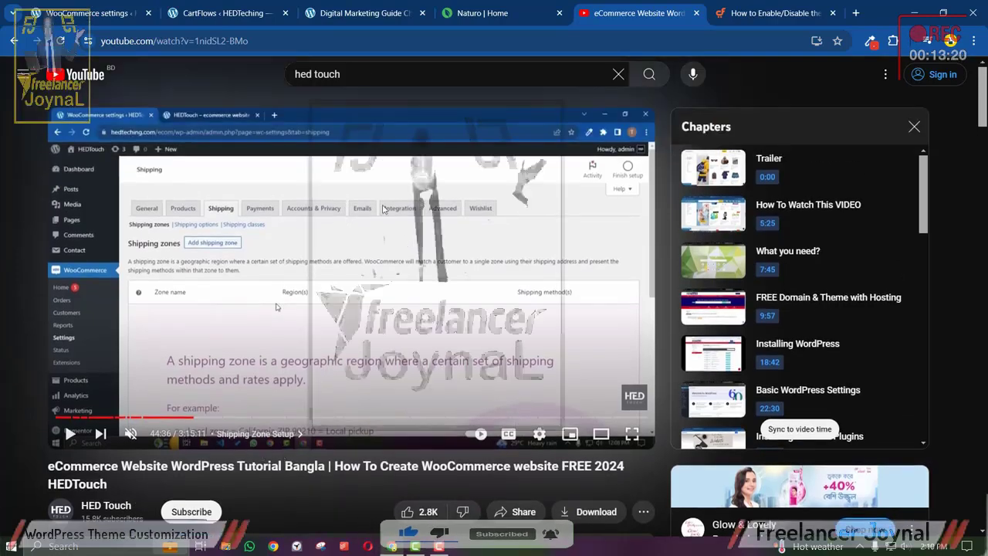
# Look over Naturo's Sundarban box honey landing page and view the YouTube tutorial's channel details and description.
pyautogui.click(443, 10)
pyautogui.scroll(15, 413, 168)
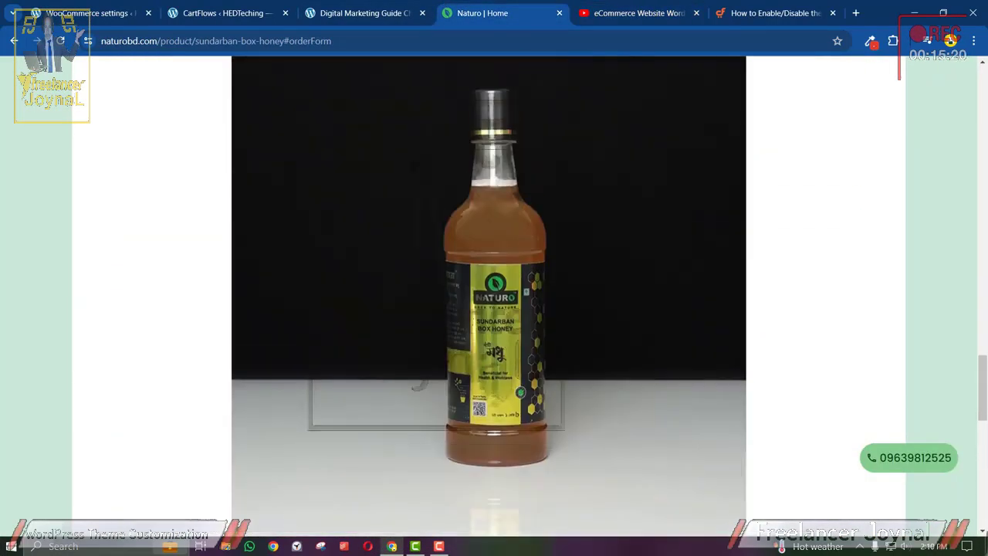
pyautogui.scroll(20, 413, 168)
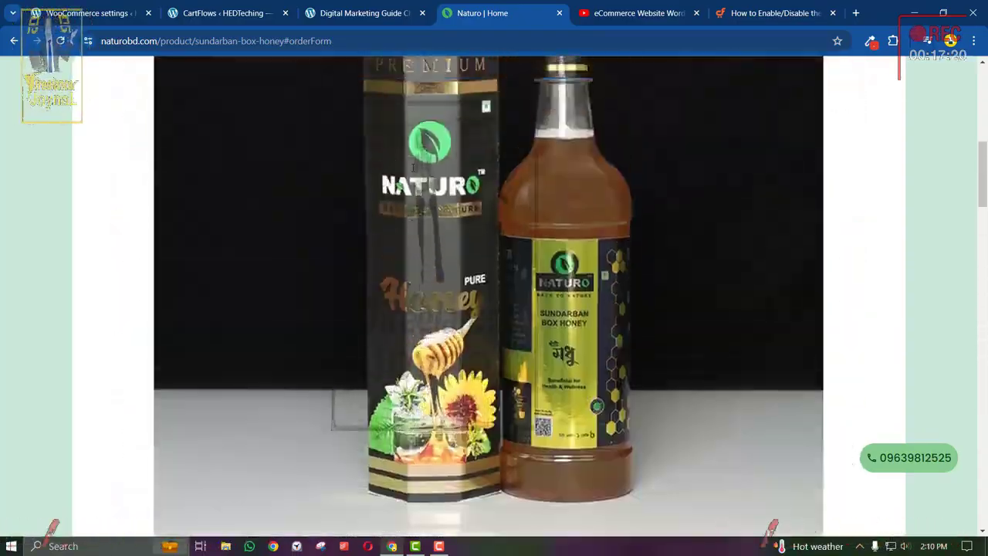
pyautogui.scroll(3, 494, 309)
pyautogui.scroll(-12, 494, 309)
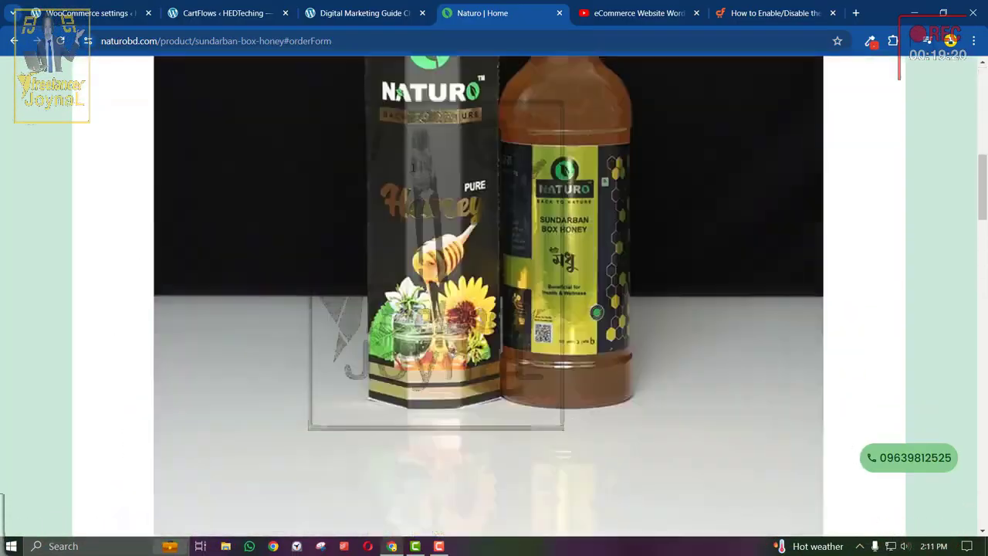
pyautogui.scroll(-5, 494, 309)
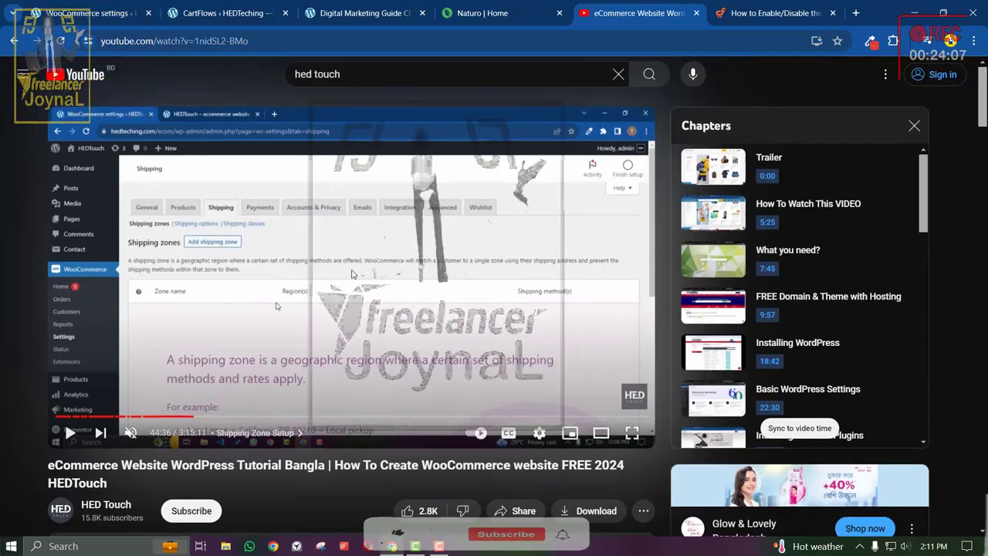
pyautogui.scroll(-2, 58, 373)
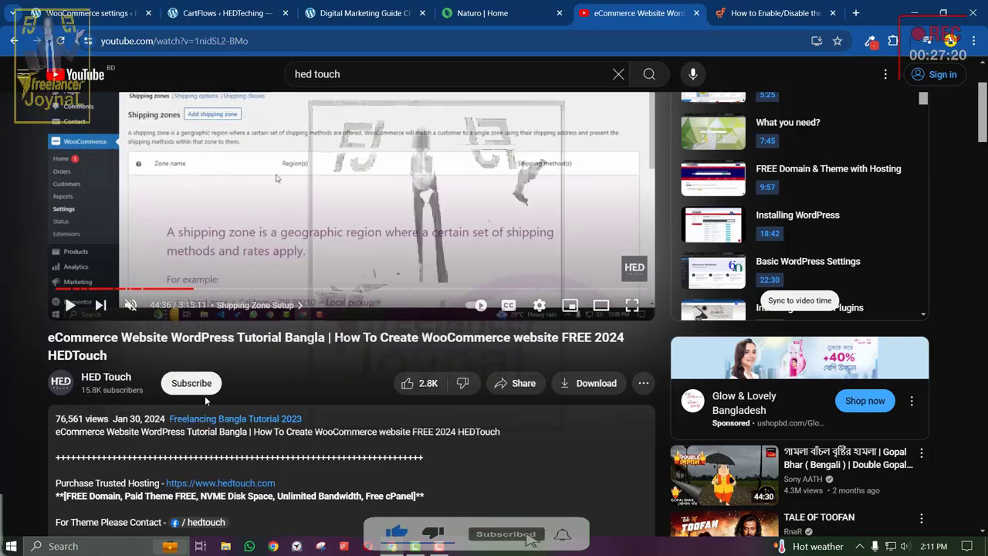
# Open the hedtouch.com hosting link from the YouTube tutorial's description, view the site's homepage and return to the video.
pyautogui.scroll(-2, 256, 430)
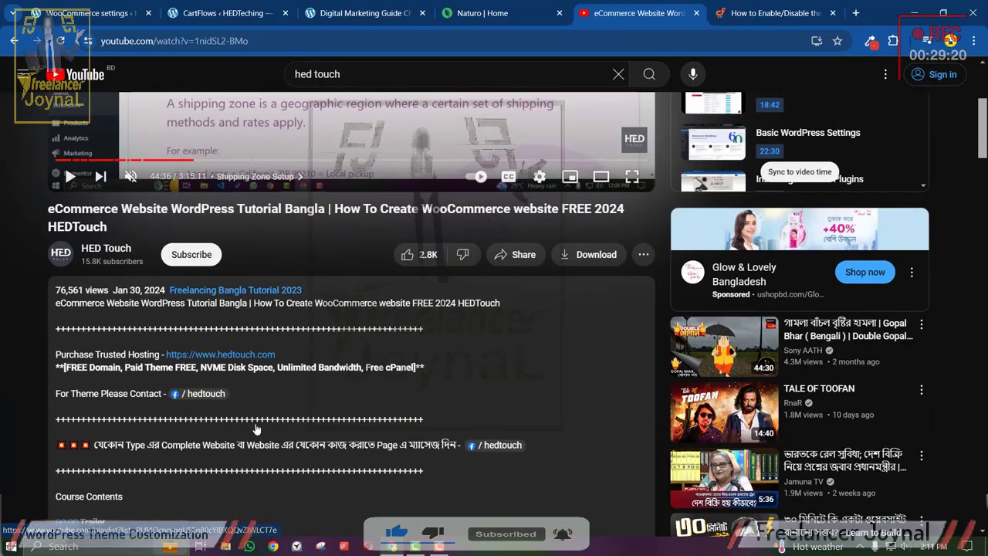
pyautogui.scroll(-2, 256, 430)
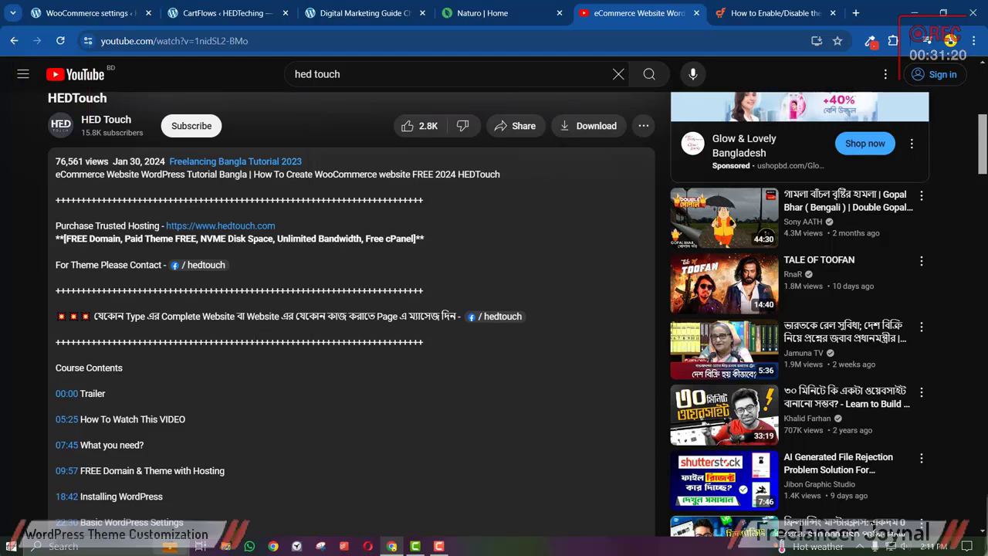
pyautogui.click(245, 227)
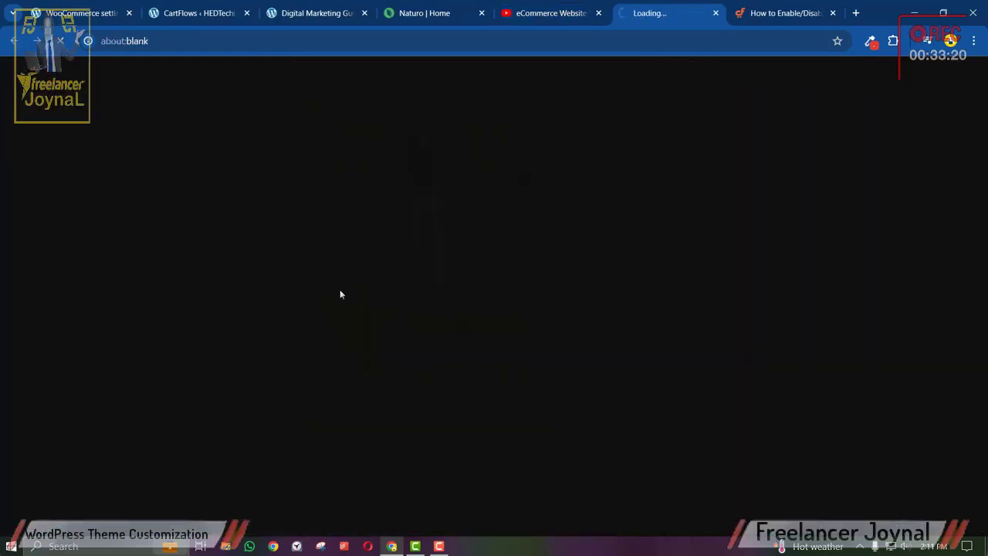
pyautogui.hotkey('ctrl', 'shift', 'Tab')
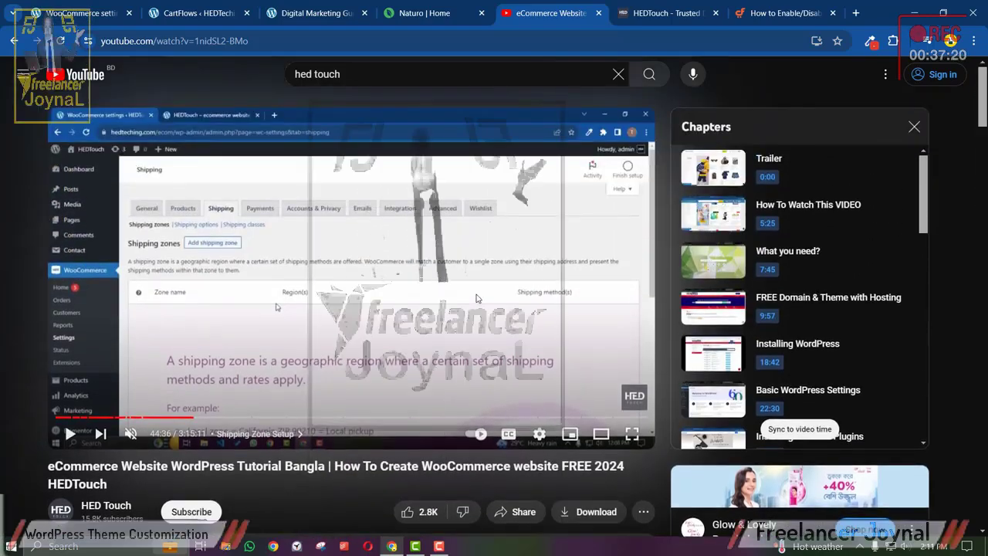
pyautogui.click(641, 13)
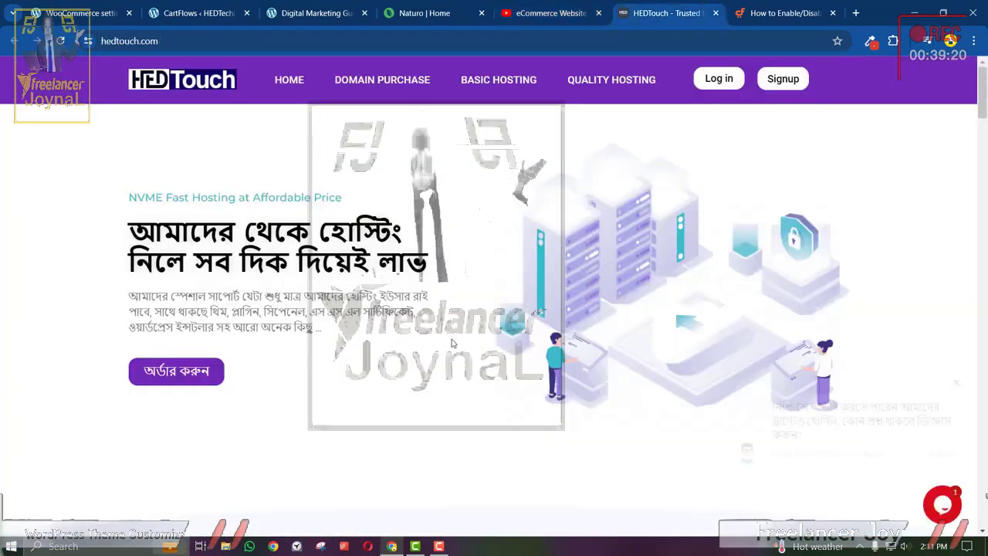
pyautogui.hotkey('ctrl', 'shift', 'Tab')
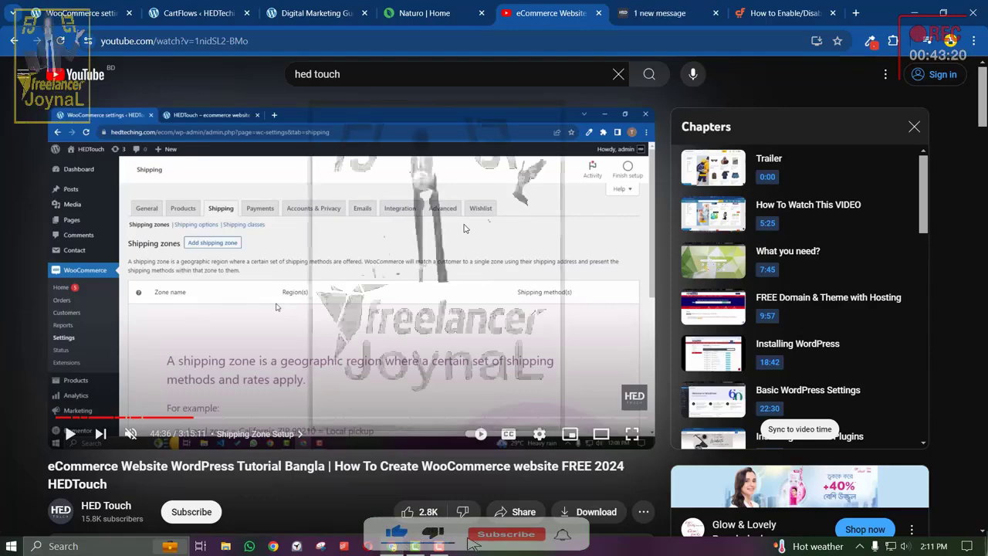
# Return to Naturo's Sundarban box honey page and look back from the benefits list to the order button and product image.
pyautogui.click(417, 15)
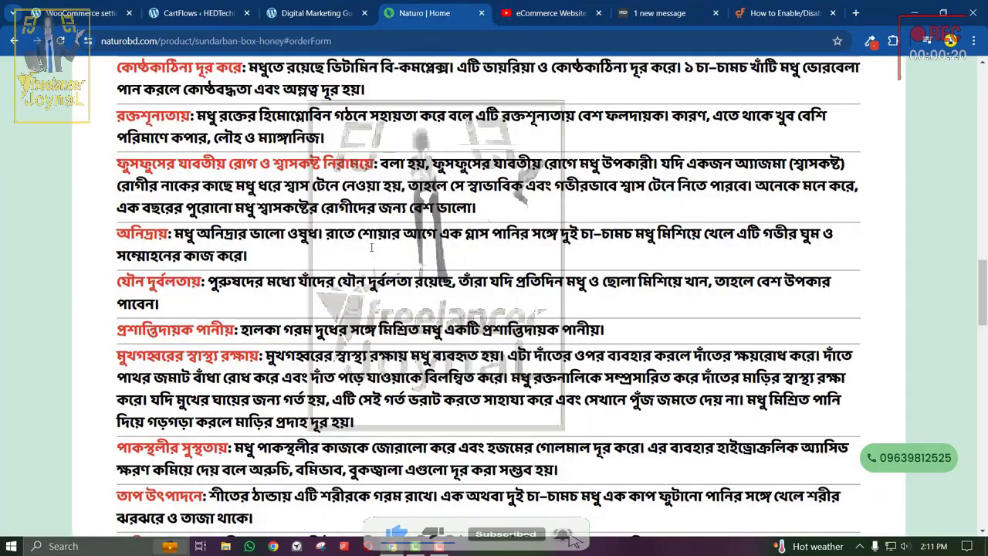
pyautogui.scroll(10, 363, 310)
pyautogui.scroll(5, 363, 309)
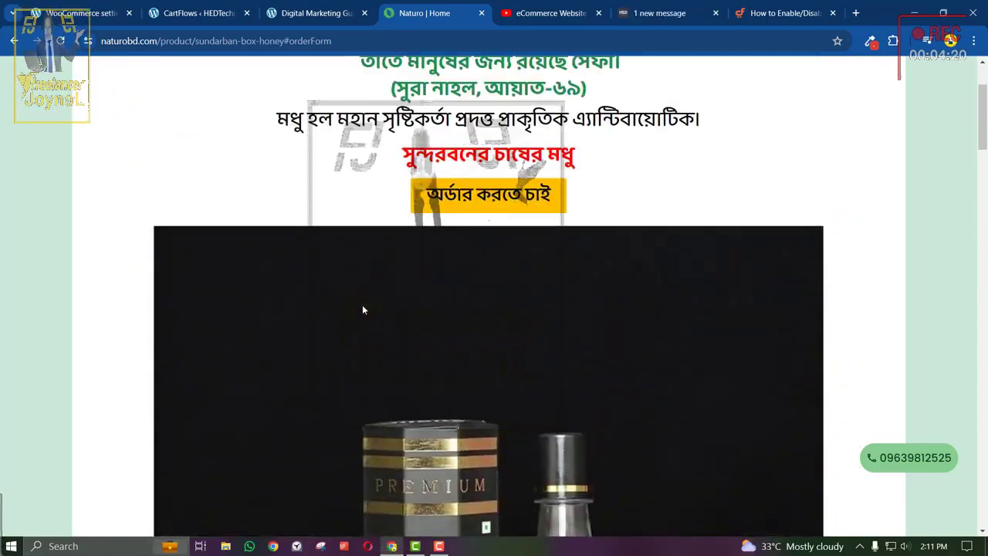
pyautogui.click(439, 546)
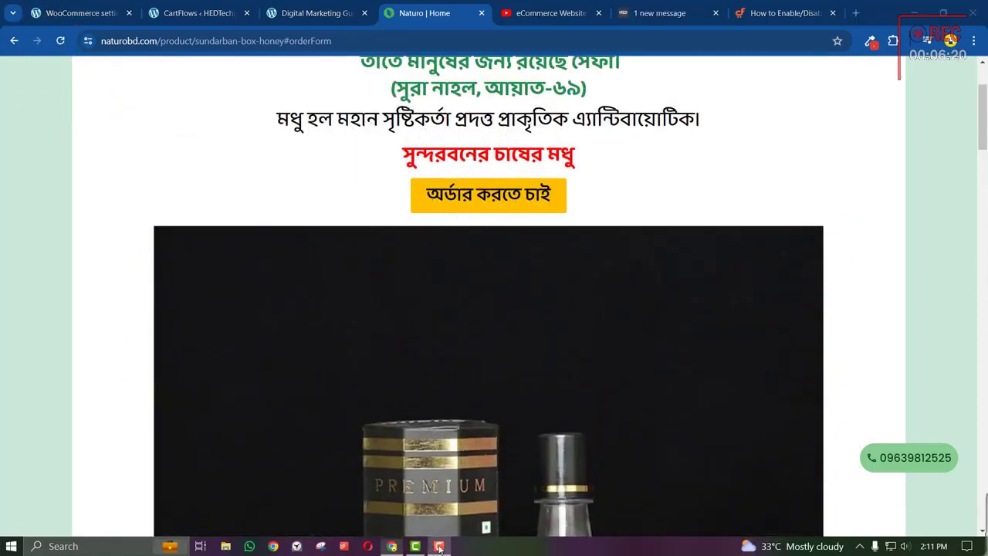